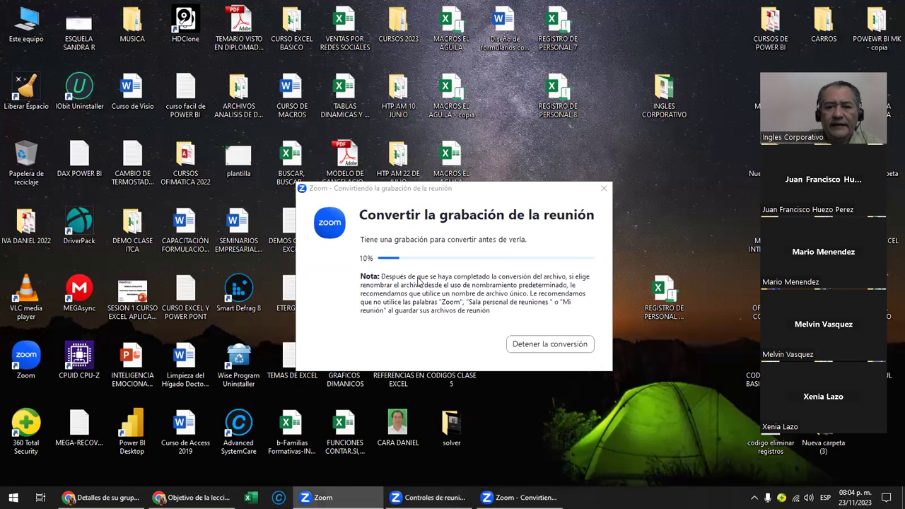
Step: Move the Zoom conversion window aside and bring up the Inglés Corporativo group details email
{"action": "left_click_drag", "start_coordinate": [519, 188], "coordinate": [391, 290]}
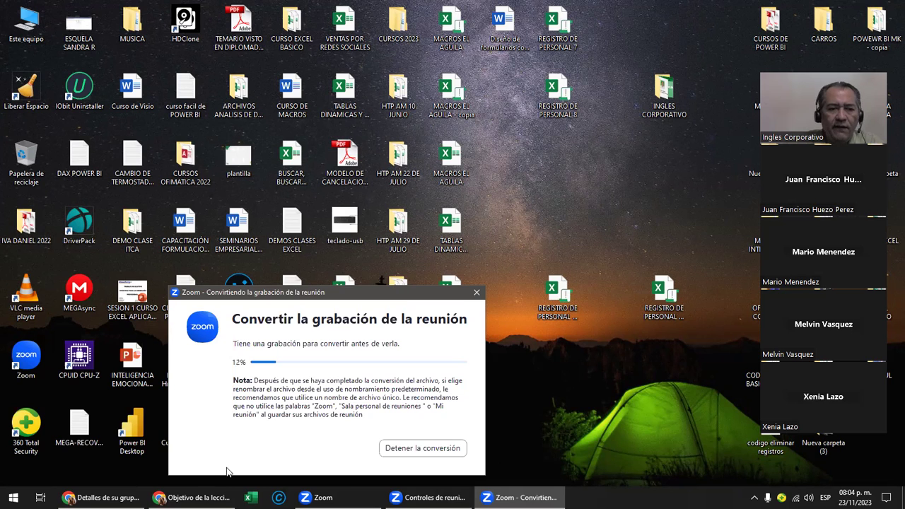
{"action": "mouse_move", "coordinate": [102, 498]}
{"action": "left_click", "coordinate": [84, 453]}
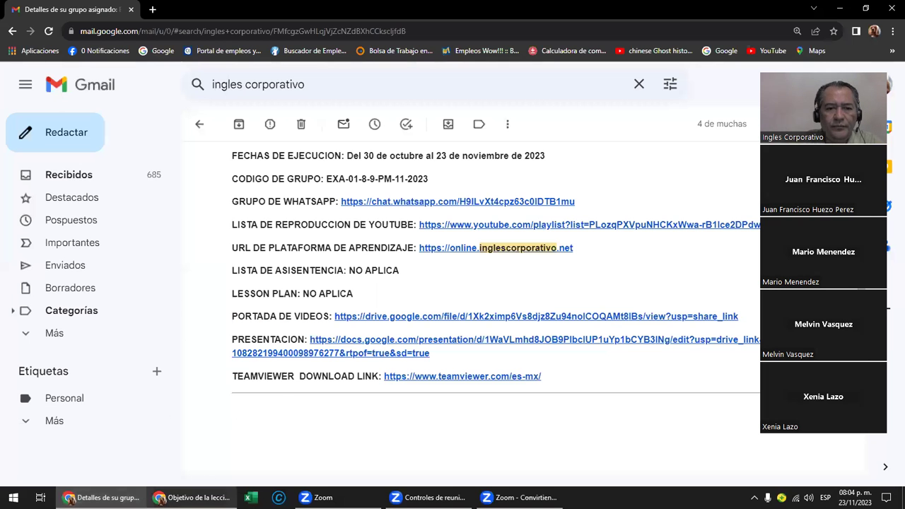
Step: Read through the Lesson 4.3 page on form control buttons, then return to its top
{"action": "left_click", "coordinate": [191, 497]}
{"action": "scroll", "coordinate": [214, 117], "scroll_direction": "up", "scroll_amount": 3}
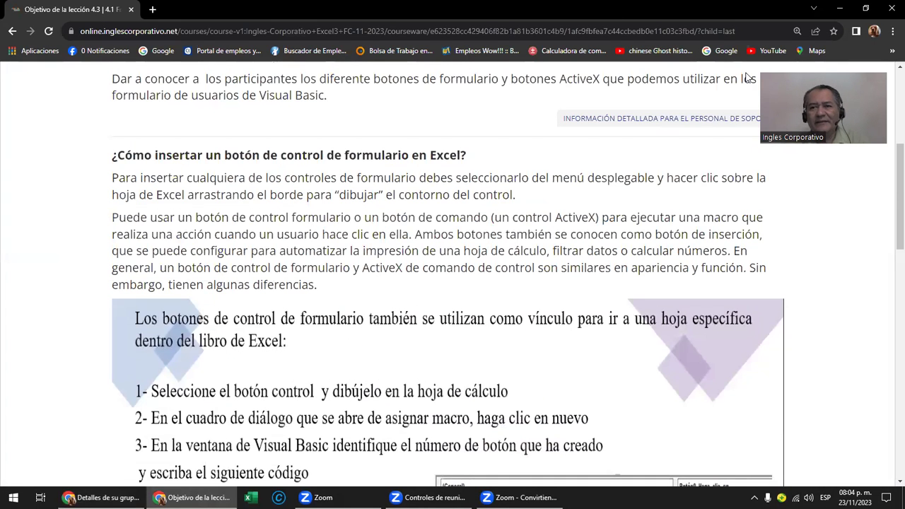
{"action": "scroll", "coordinate": [683, 212], "scroll_direction": "up", "scroll_amount": 5}
{"action": "scroll", "coordinate": [636, 211], "scroll_direction": "down", "scroll_amount": 1}
{"action": "scroll", "coordinate": [609, 214], "scroll_direction": "down", "scroll_amount": 2}
{"action": "scroll", "coordinate": [609, 214], "scroll_direction": "down", "scroll_amount": 1}
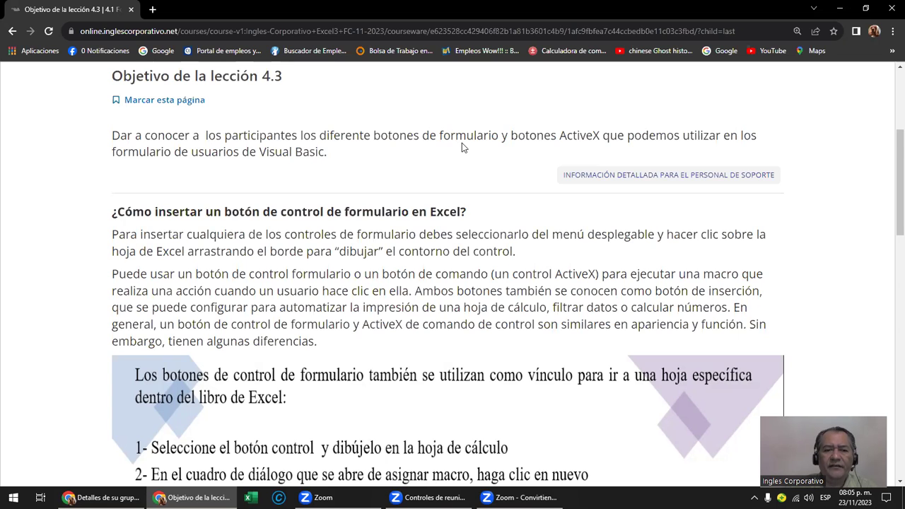
{"action": "scroll", "coordinate": [462, 146], "scroll_direction": "down", "scroll_amount": 2}
{"action": "scroll", "coordinate": [396, 213], "scroll_direction": "down", "scroll_amount": 2}
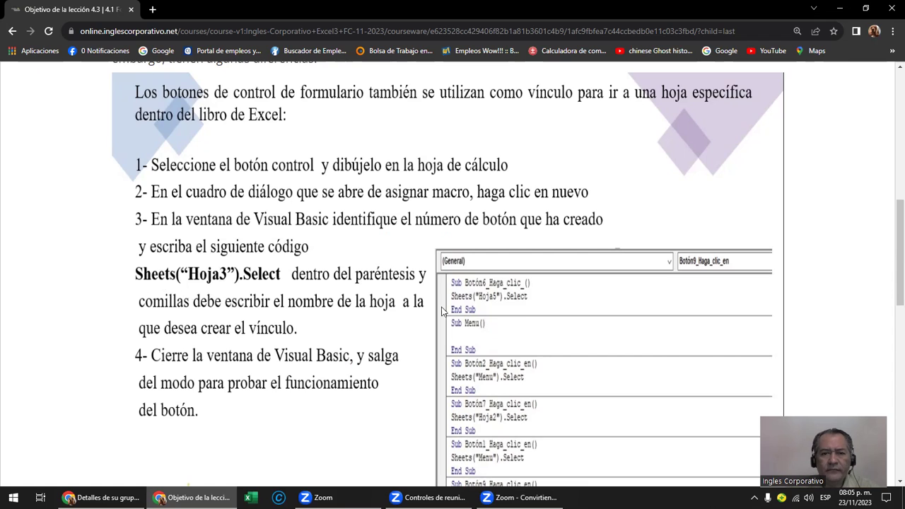
{"action": "scroll", "coordinate": [509, 311], "scroll_direction": "down", "scroll_amount": 2}
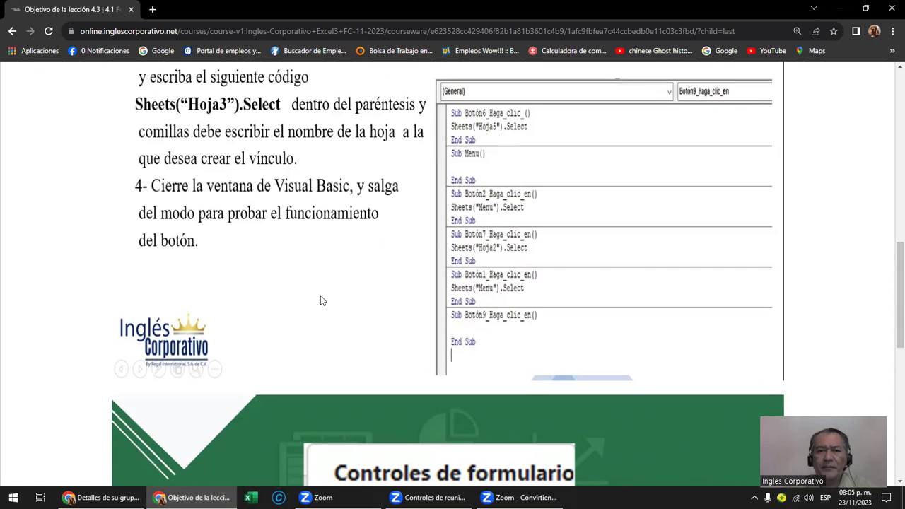
{"action": "scroll", "coordinate": [320, 296], "scroll_direction": "up", "scroll_amount": 1}
{"action": "scroll", "coordinate": [321, 295], "scroll_direction": "up", "scroll_amount": 2}
{"action": "scroll", "coordinate": [320, 296], "scroll_direction": "up", "scroll_amount": 3}
{"action": "scroll", "coordinate": [333, 298], "scroll_direction": "up", "scroll_amount": 3}
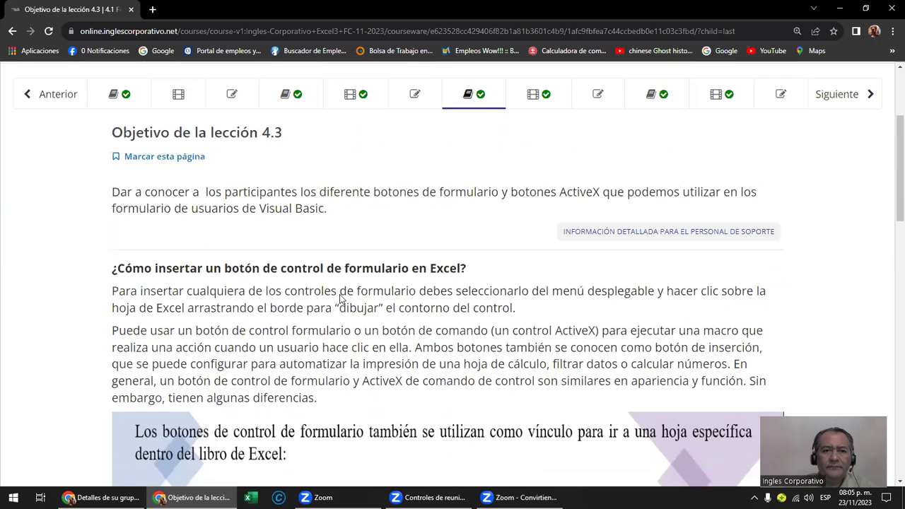
Step: Advance three pages to Lesson 4.4 and scroll down to the BtnGuardar_Click code
{"action": "left_click", "coordinate": [833, 101]}
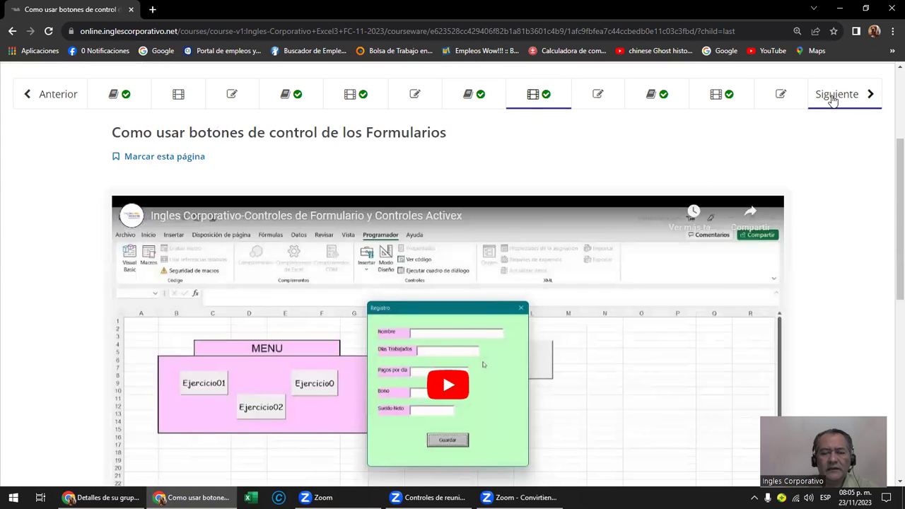
{"action": "left_click", "coordinate": [836, 97]}
{"action": "left_click", "coordinate": [835, 97]}
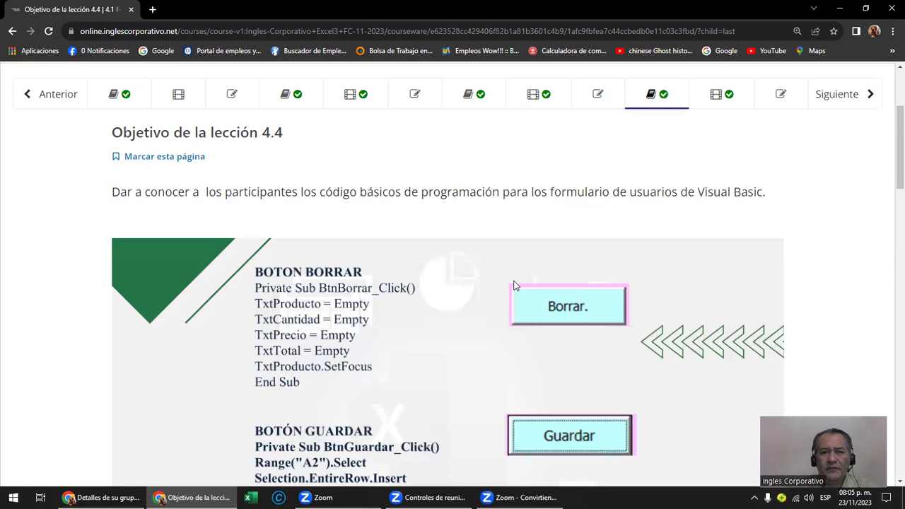
{"action": "scroll", "coordinate": [516, 283], "scroll_direction": "down", "scroll_amount": 1}
{"action": "scroll", "coordinate": [527, 289], "scroll_direction": "down", "scroll_amount": 1}
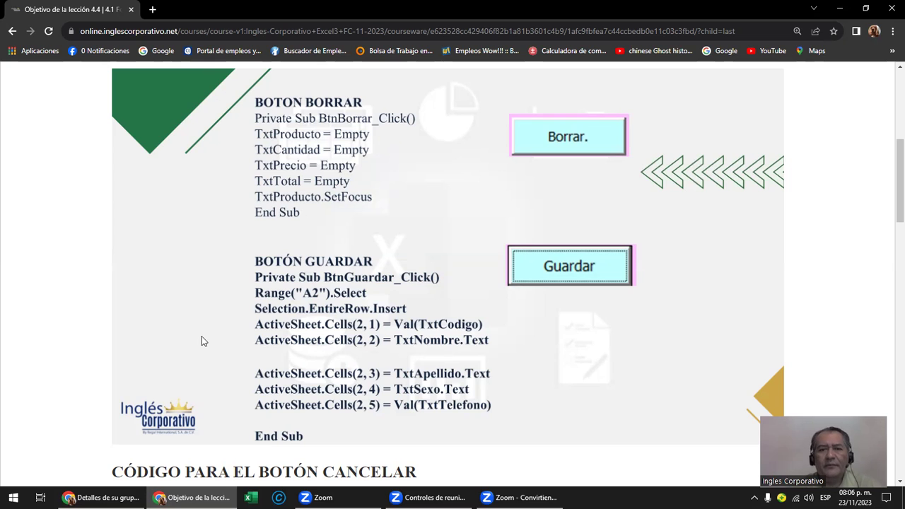
{"action": "scroll", "coordinate": [317, 343], "scroll_direction": "down", "scroll_amount": 1}
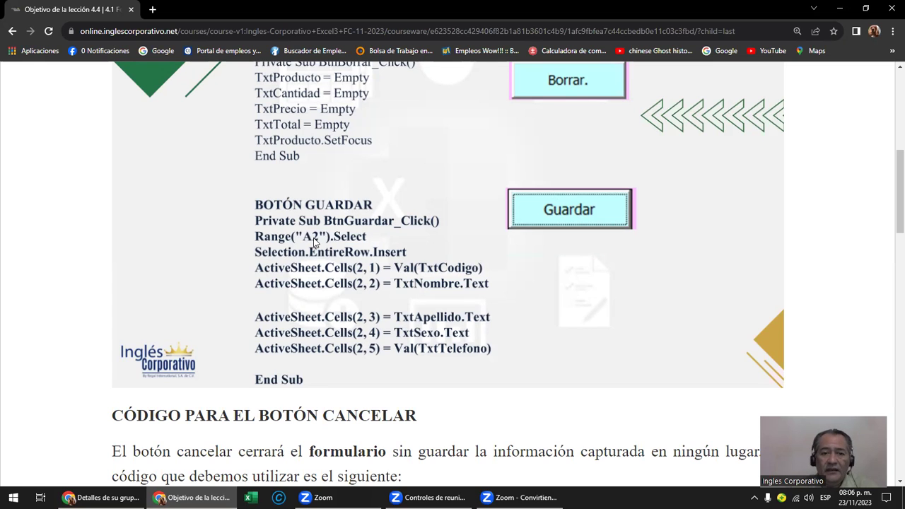
Step: Highlight the A1, B1 and Me.TextBox1.Value references in the Aceptar button code
{"action": "scroll", "coordinate": [315, 242], "scroll_direction": "down", "scroll_amount": 4}
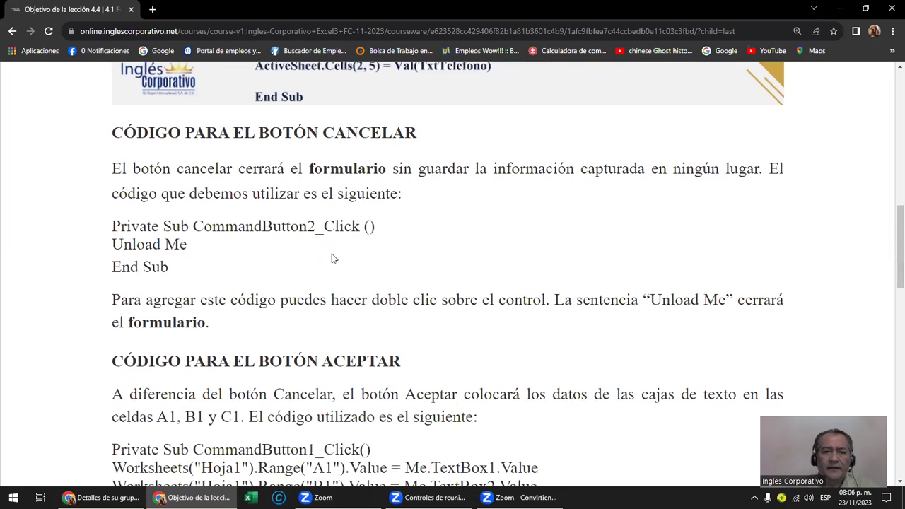
{"action": "scroll", "coordinate": [346, 262], "scroll_direction": "down", "scroll_amount": 3}
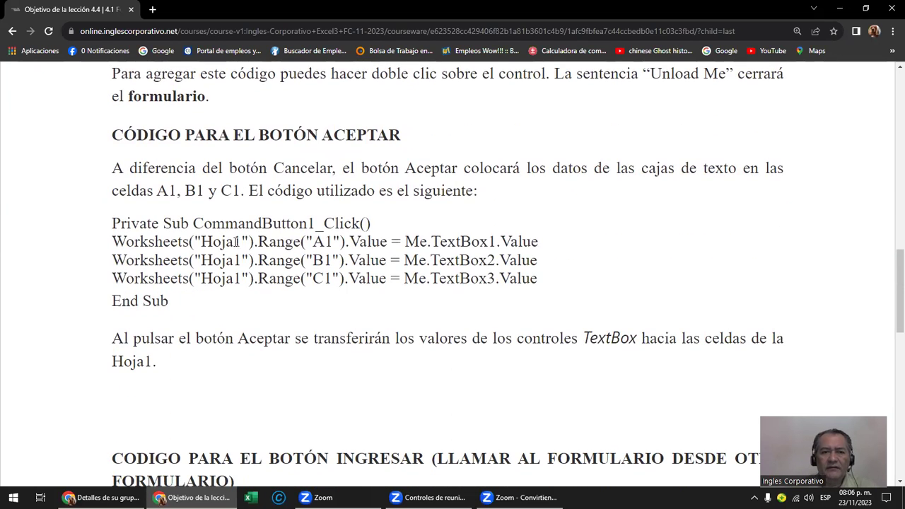
{"action": "left_click_drag", "start_coordinate": [316, 241], "coordinate": [330, 240]}
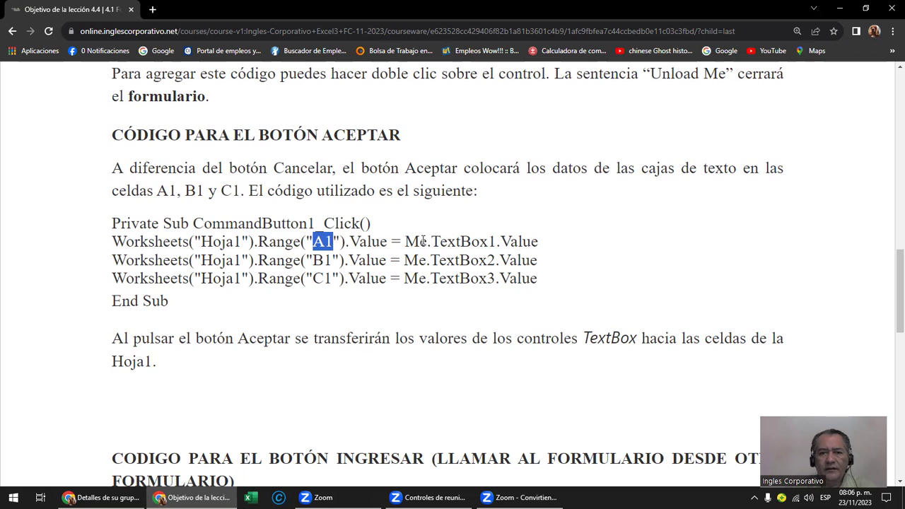
{"action": "left_click_drag", "start_coordinate": [406, 242], "coordinate": [540, 242]}
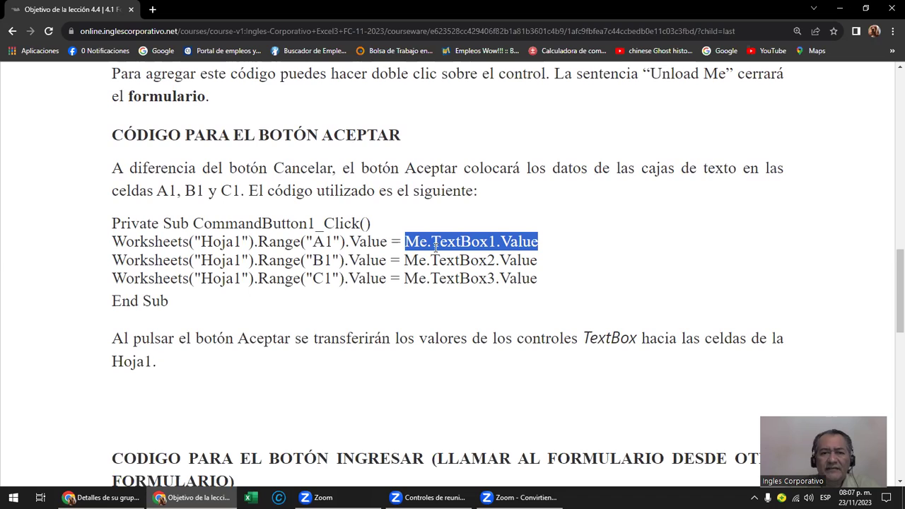
{"action": "left_click", "coordinate": [498, 241]}
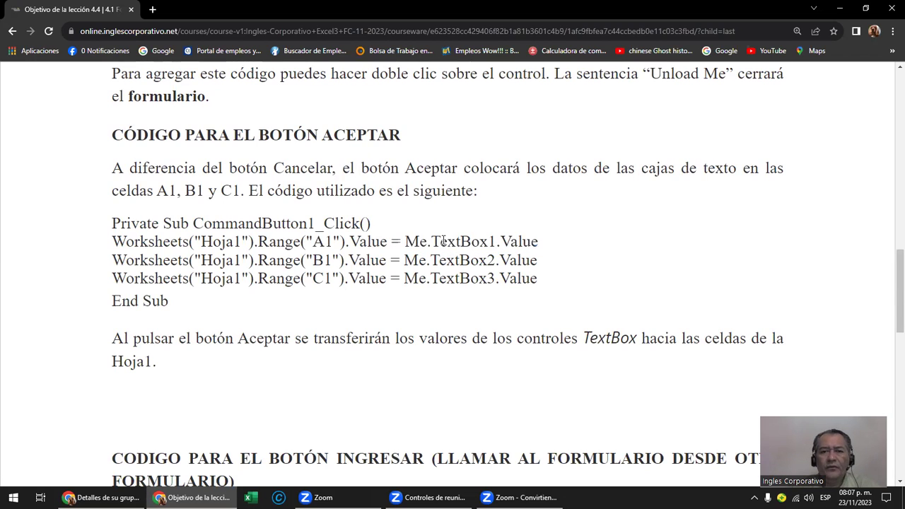
{"action": "left_click_drag", "start_coordinate": [431, 241], "coordinate": [448, 242]}
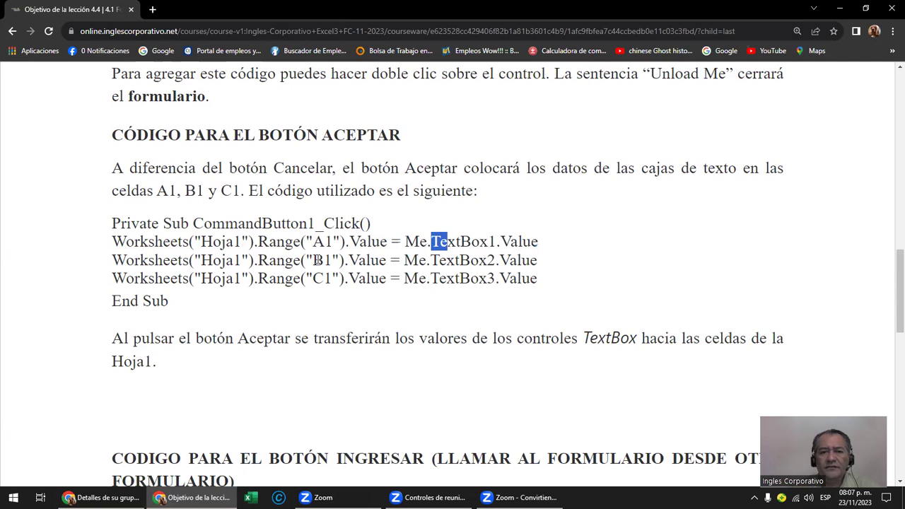
{"action": "mouse_move", "coordinate": [313, 241]}
{"action": "left_mouse_down"}
{"action": "mouse_move", "coordinate": [334, 241]}
{"action": "mouse_move", "coordinate": [324, 261]}
{"action": "left_mouse_up"}
{"action": "left_click", "coordinate": [322, 280]}
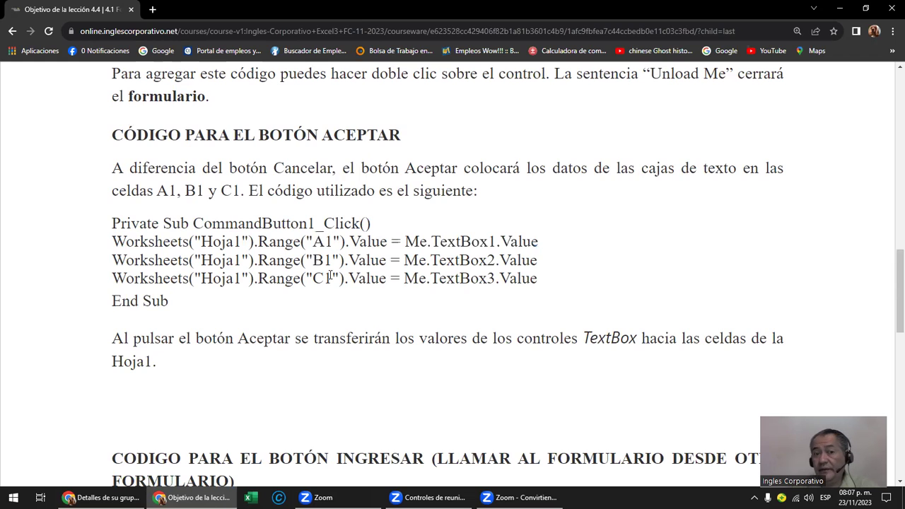
{"action": "left_click_drag", "start_coordinate": [490, 241], "coordinate": [497, 241]}
{"action": "left_click", "coordinate": [493, 260]}
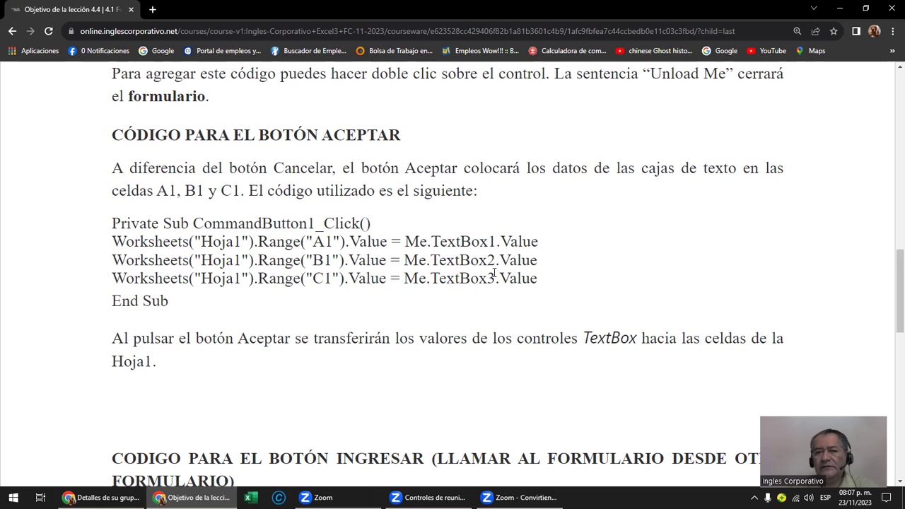
Step: Scroll further down to the cmdingresar_Click routine that shows formulario3
{"action": "scroll", "coordinate": [495, 276], "scroll_direction": "down", "scroll_amount": 2}
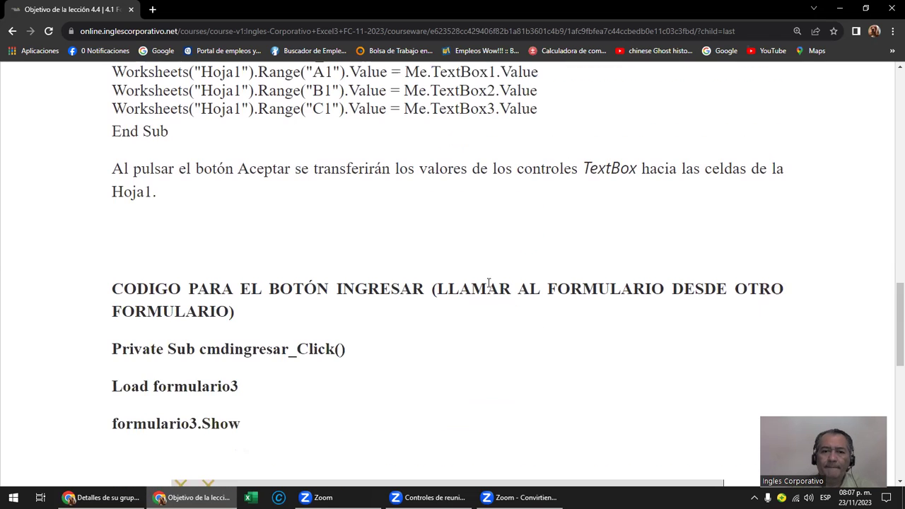
{"action": "scroll", "coordinate": [493, 289], "scroll_direction": "down", "scroll_amount": 1}
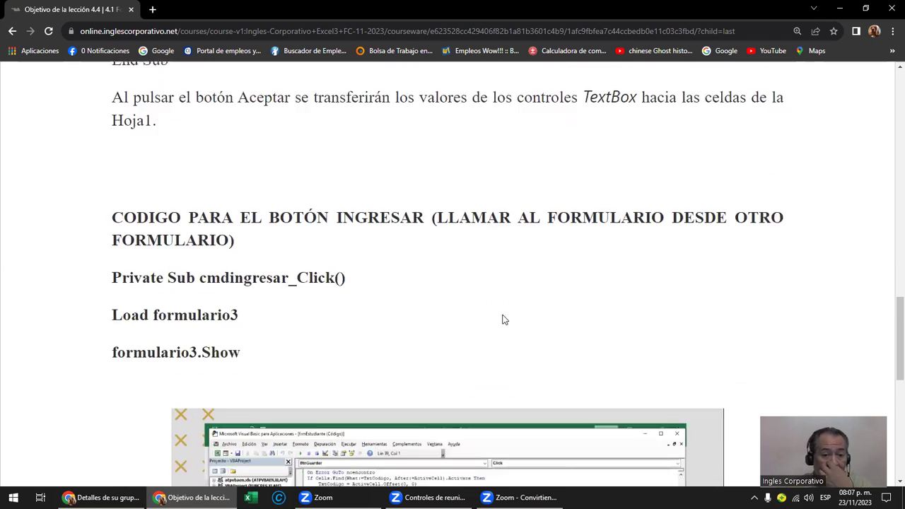
{"action": "scroll", "coordinate": [503, 318], "scroll_direction": "down", "scroll_amount": 1}
{"action": "scroll", "coordinate": [502, 317], "scroll_direction": "down", "scroll_amount": 2}
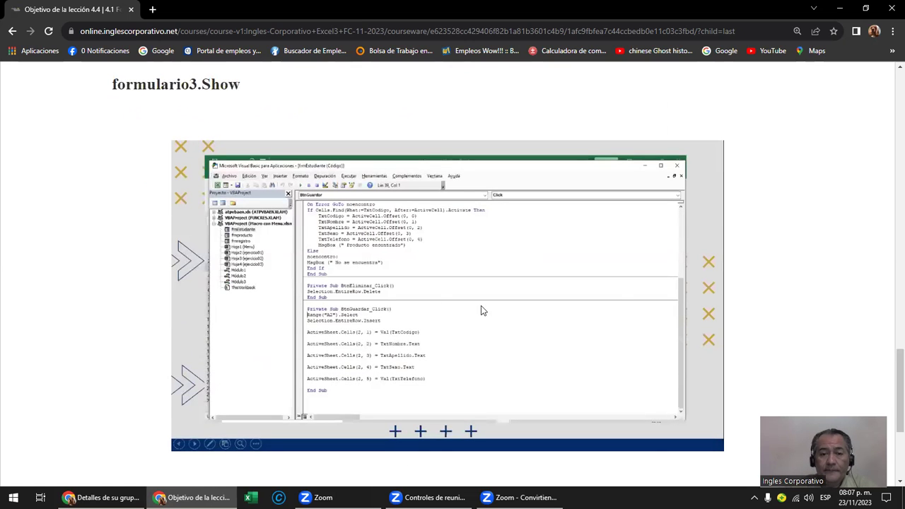
Step: Minimize the lesson and email windows and open REGISTRO DE PERSONAL 8 from the desktop
{"action": "left_click", "coordinate": [839, 8]}
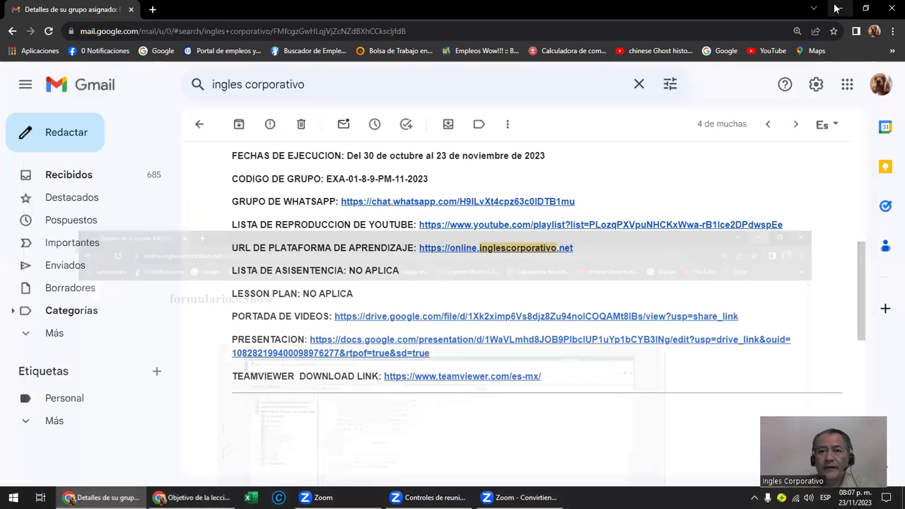
{"action": "left_click", "coordinate": [841, 10]}
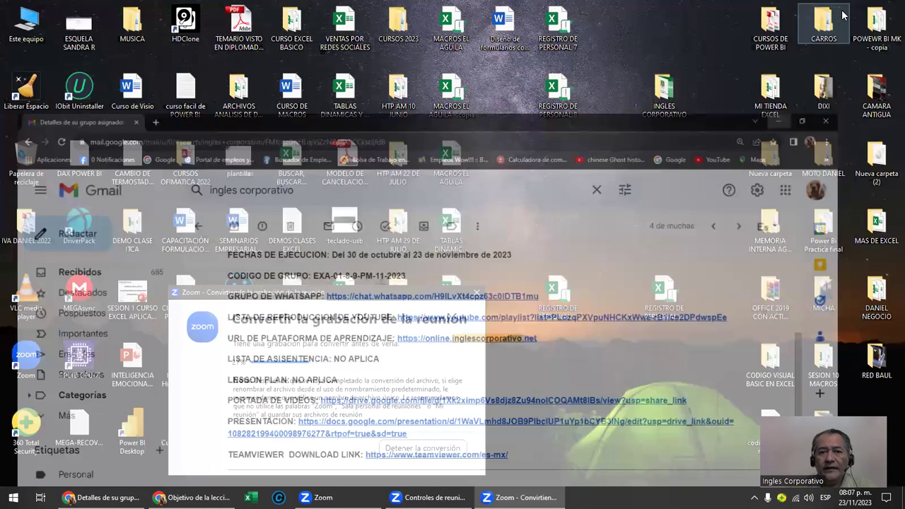
{"action": "left_click", "coordinate": [566, 92]}
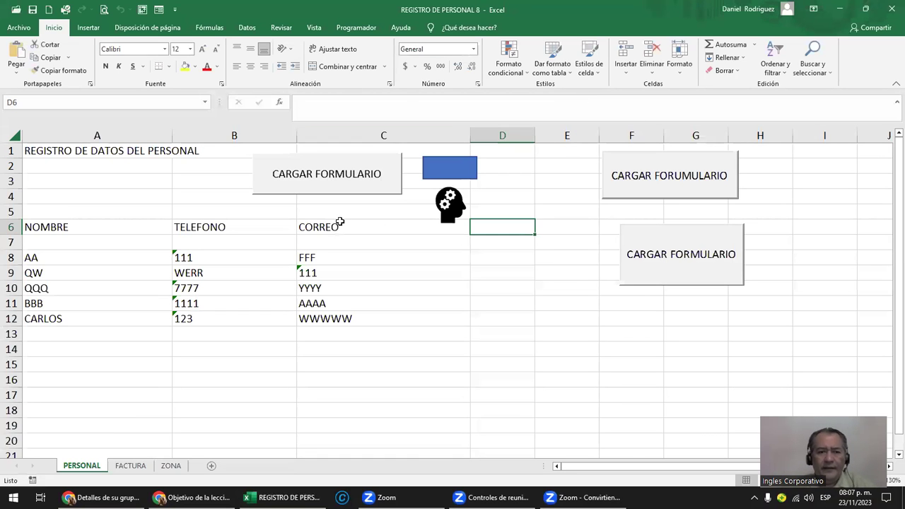
{"action": "left_click", "coordinate": [338, 176]}
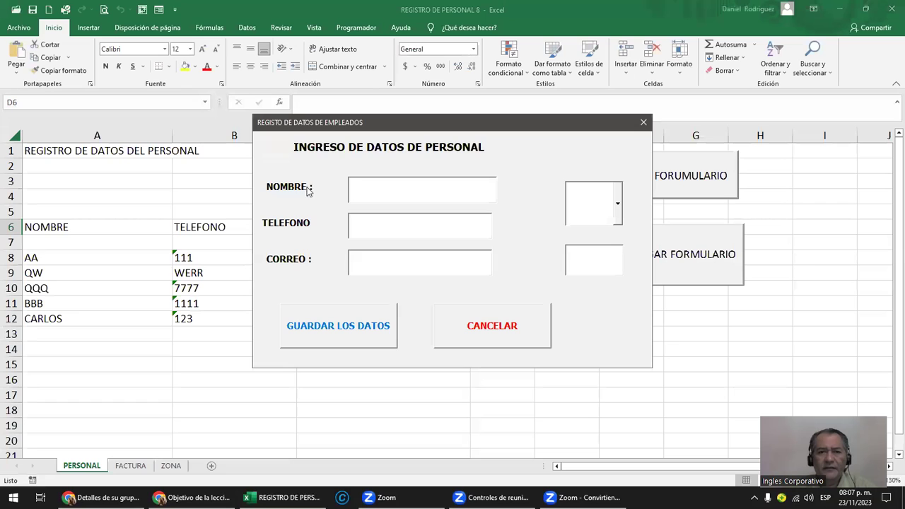
{"action": "left_click", "coordinate": [644, 122]}
{"action": "left_click", "coordinate": [626, 169]}
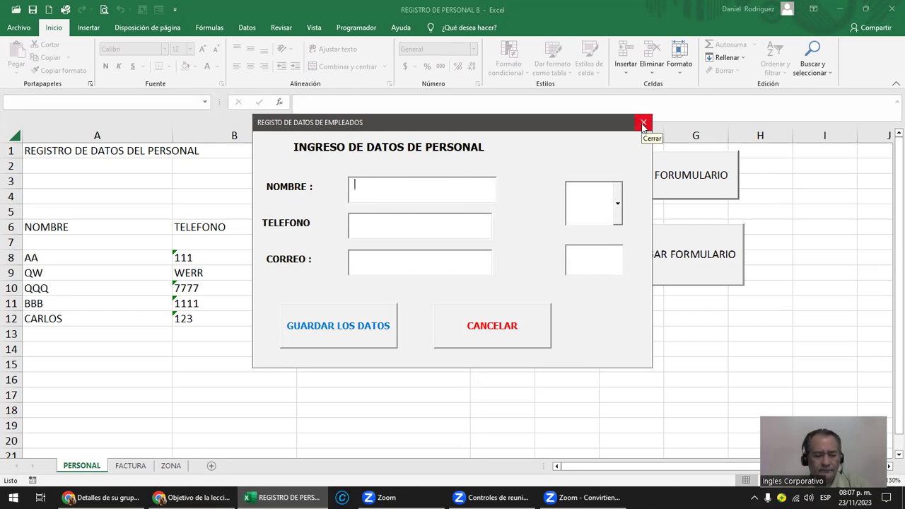
{"action": "type", "text": "AAAAA"}
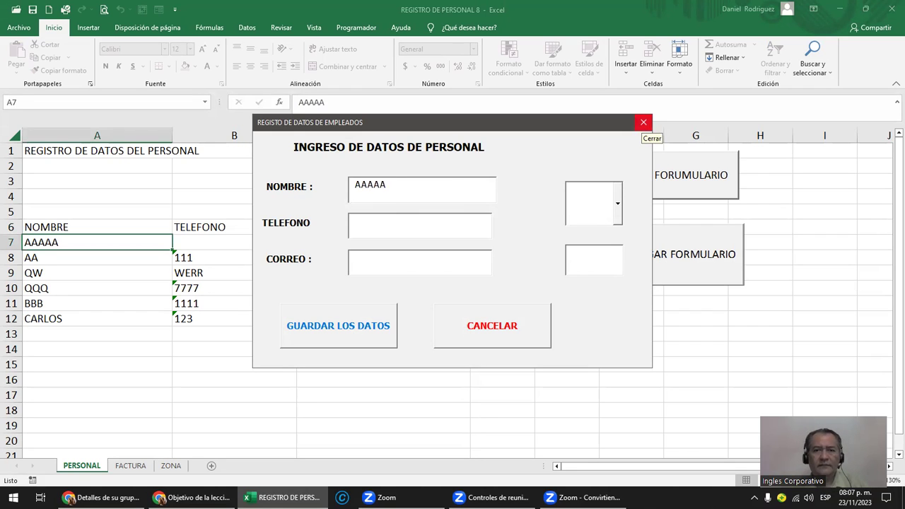
{"action": "left_click", "coordinate": [641, 129]}
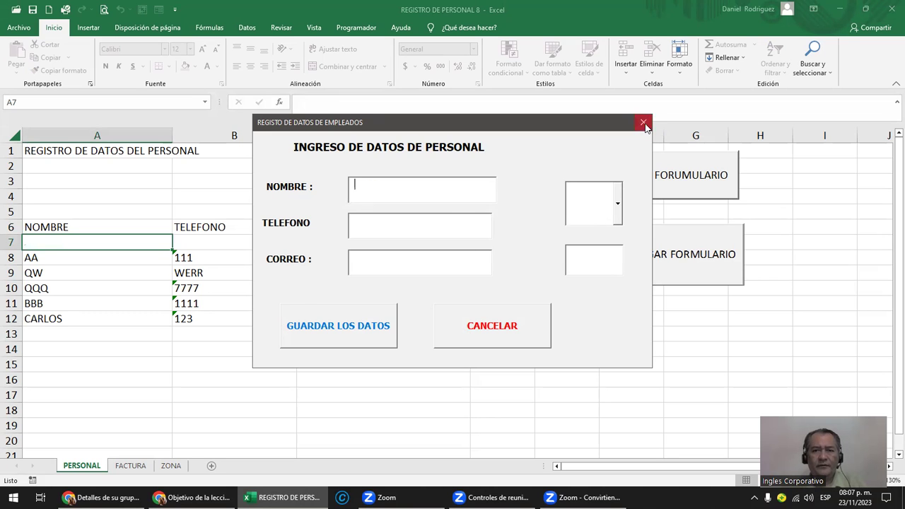
{"action": "left_click", "coordinate": [642, 125]}
{"action": "left_click", "coordinate": [445, 205]}
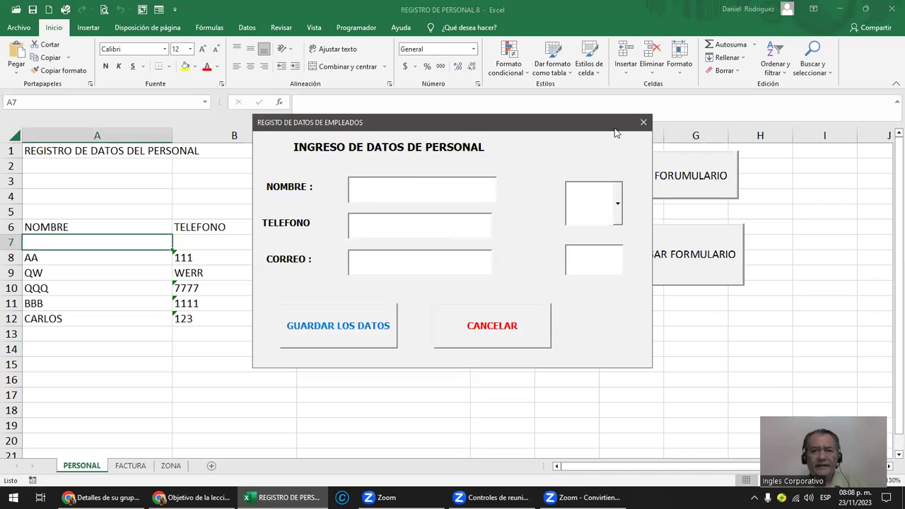
{"action": "left_click", "coordinate": [641, 122]}
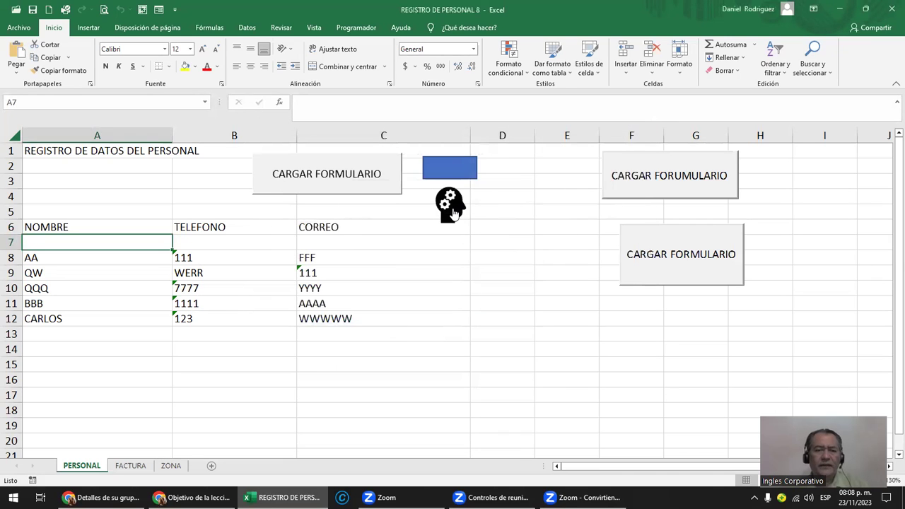
Step: Go to the FACTURA sheet and open the FACTURACION entry form, moving it higher
{"action": "left_click", "coordinate": [131, 466]}
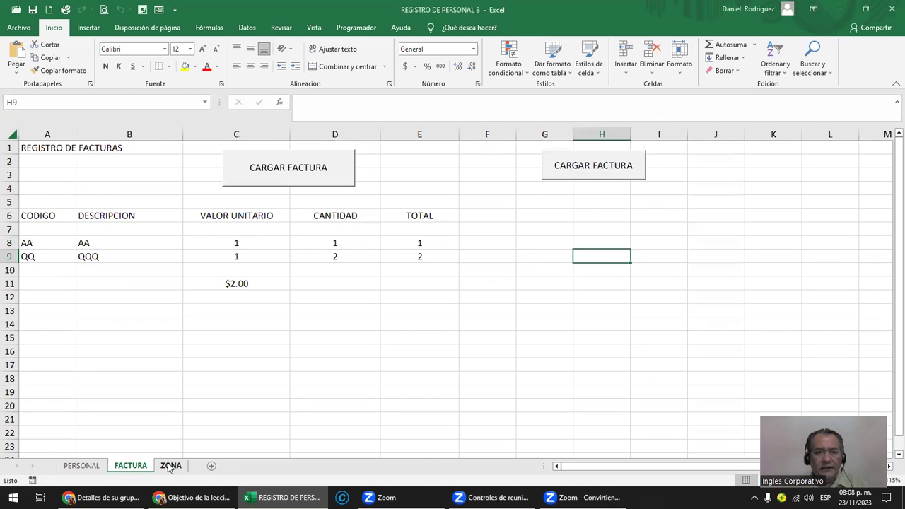
{"action": "left_click", "coordinate": [170, 466]}
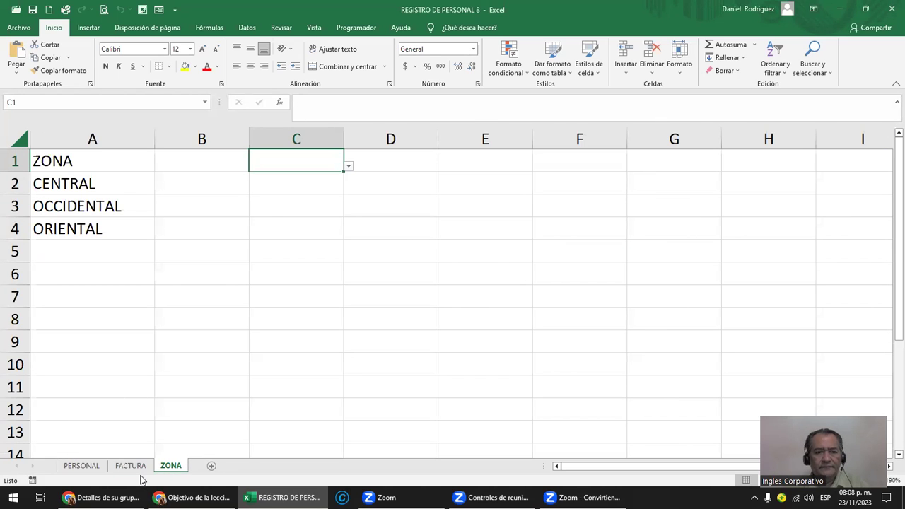
{"action": "left_click", "coordinate": [135, 466]}
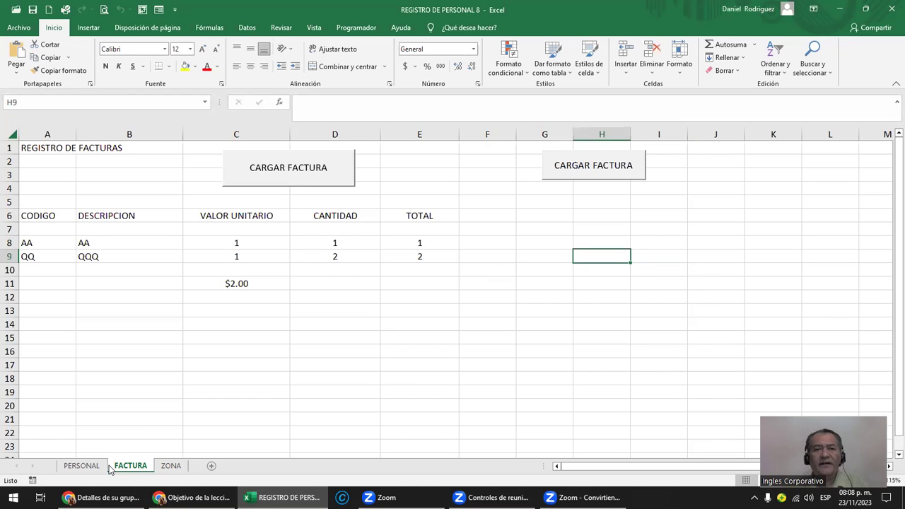
{"action": "left_click", "coordinate": [322, 169]}
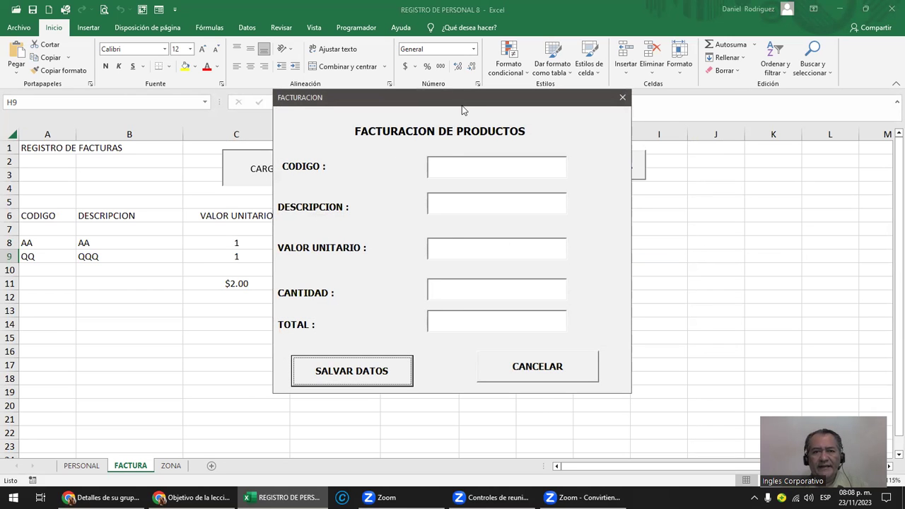
{"action": "left_click_drag", "start_coordinate": [463, 110], "coordinate": [463, 51]}
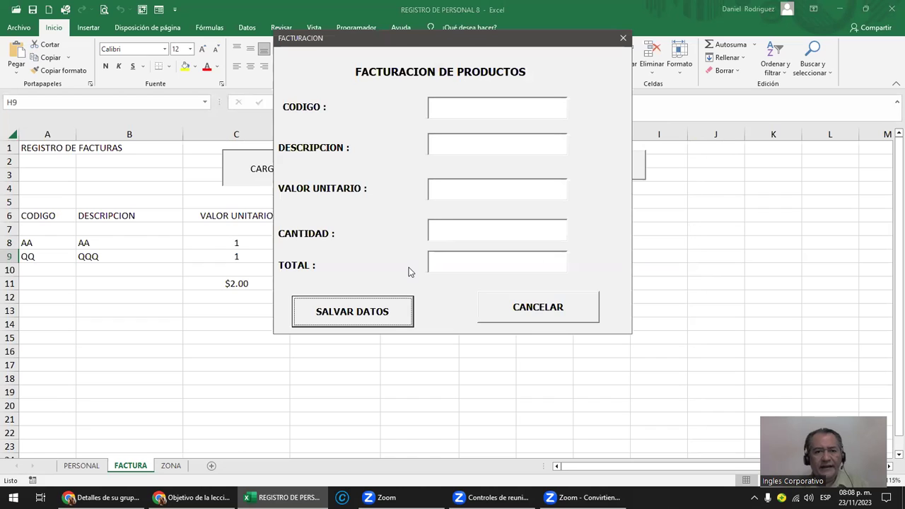
Step: Enter code QQ, description AA, unit price 1 and quantity 2, then close the form
{"action": "left_click", "coordinate": [441, 109]}
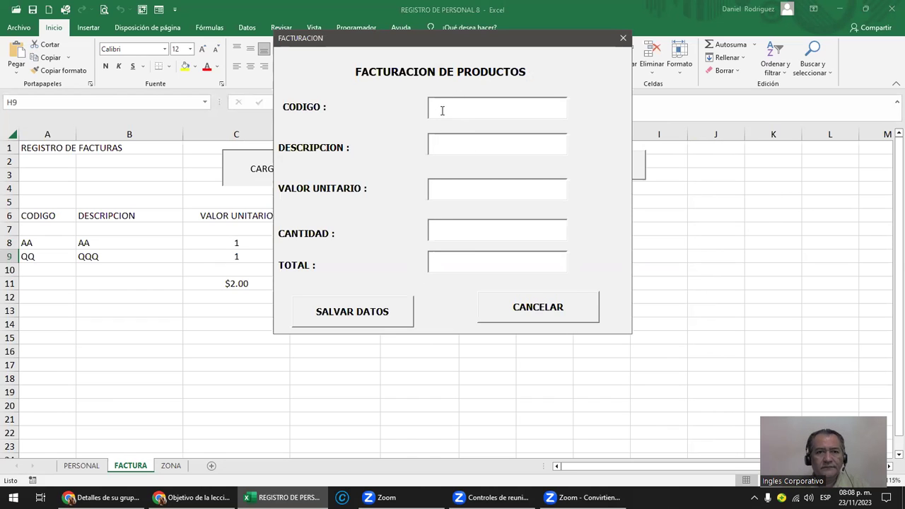
{"action": "type", "text": "QQ"}
{"action": "left_click", "coordinate": [439, 145]}
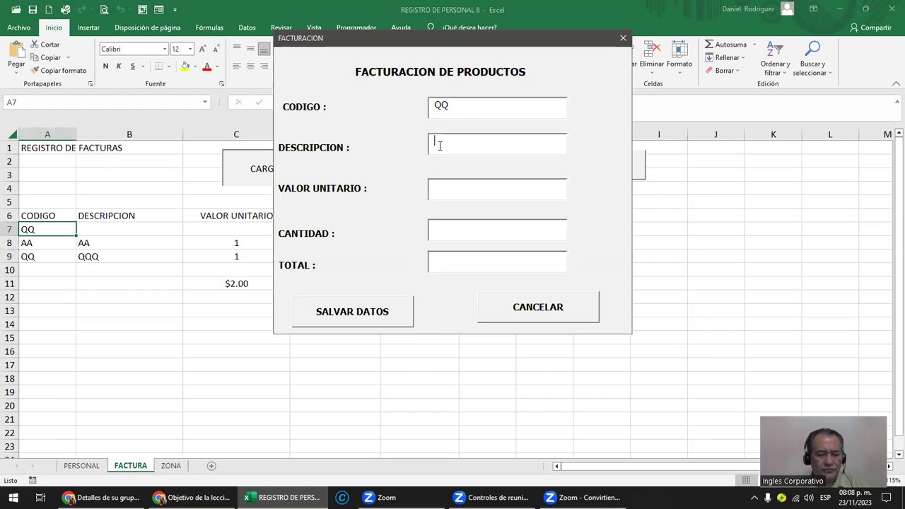
{"action": "type", "text": "AA"}
{"action": "left_click", "coordinate": [445, 192]}
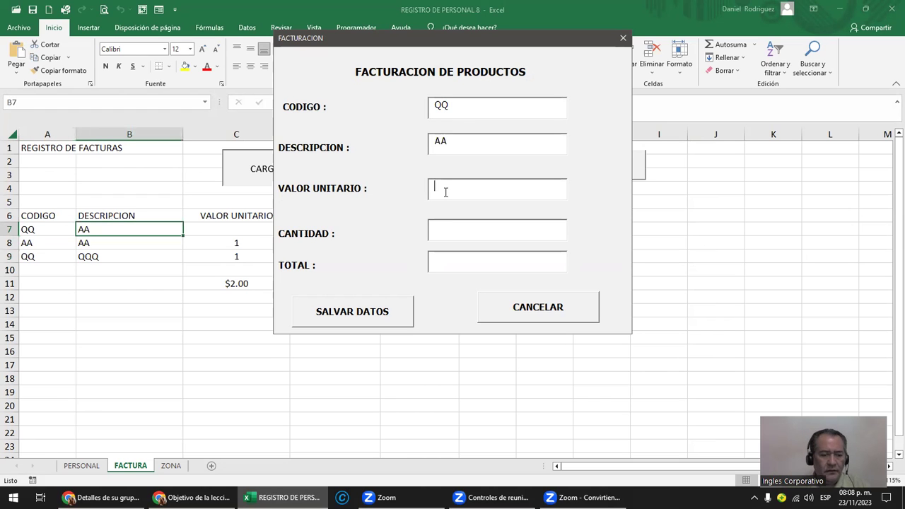
{"action": "type", "text": "1"}
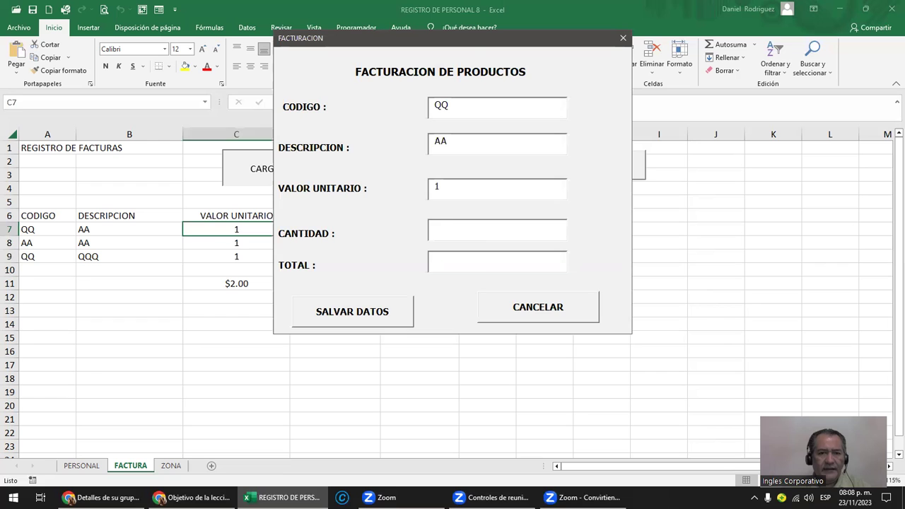
{"action": "left_click", "coordinate": [470, 230]}
{"action": "type", "text": "2"}
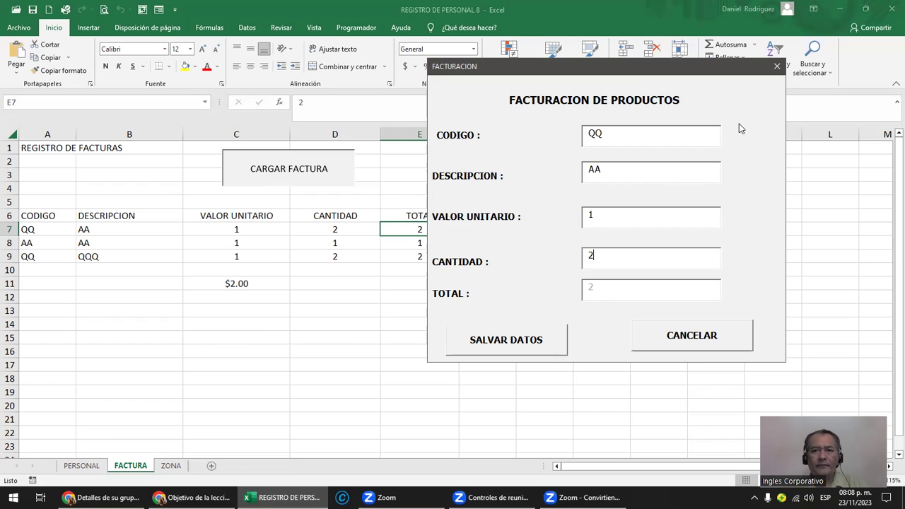
{"action": "left_click", "coordinate": [777, 66]}
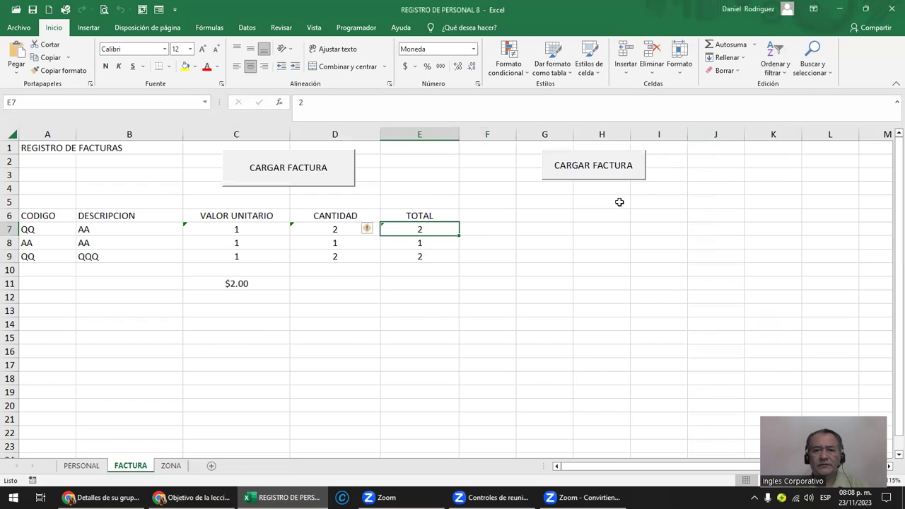
Step: Type the IVA and VTOTAL headings after TOTAL in row 6
{"action": "left_click", "coordinate": [471, 216]}
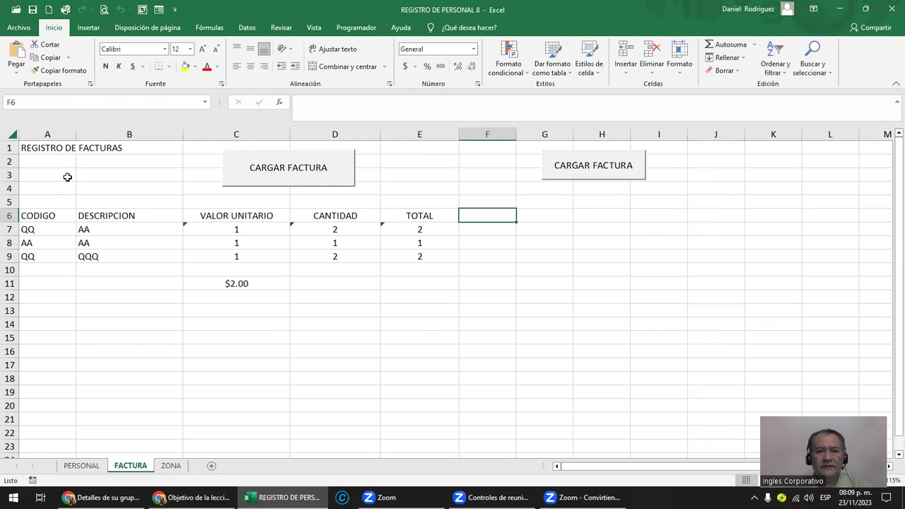
{"action": "mouse_move", "coordinate": [47, 135]}
{"action": "left_mouse_down"}
{"action": "mouse_move", "coordinate": [447, 150]}
{"action": "mouse_move", "coordinate": [440, 162]}
{"action": "left_mouse_up"}
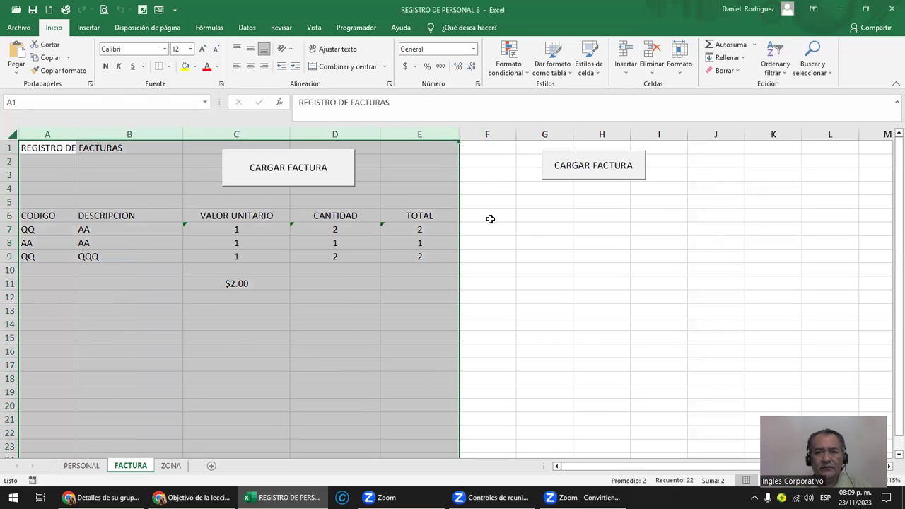
{"action": "left_click", "coordinate": [491, 218]}
{"action": "type", "text": "IVA"}
{"action": "key", "text": "Tab"}
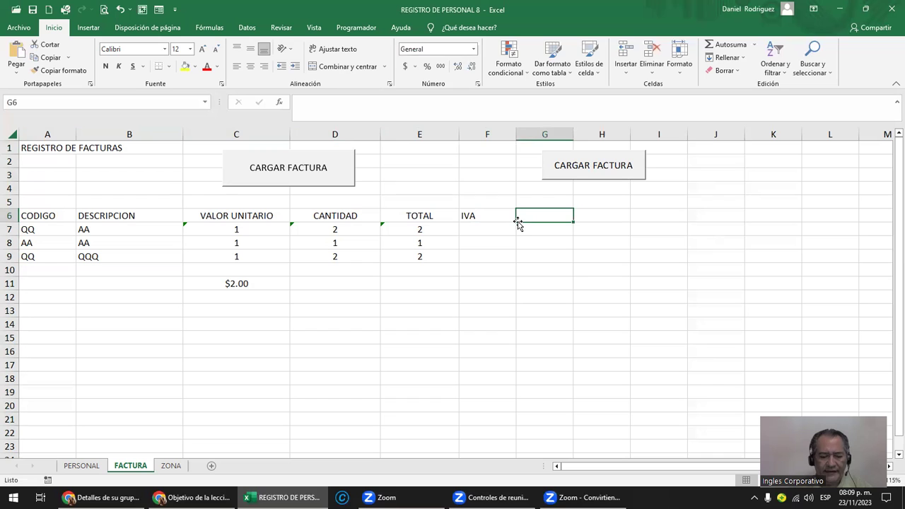
{"action": "type", "text": "VTOTAL"}
{"action": "key", "text": "Return"}
Step: Add the VENDEDOR heading in H6 next to VTOTAL
{"action": "key", "text": "Up"}
{"action": "key", "text": "Left"}
{"action": "key", "text": "Left"}
{"action": "key", "text": "Right"}
{"action": "key", "text": "shift+Left"}
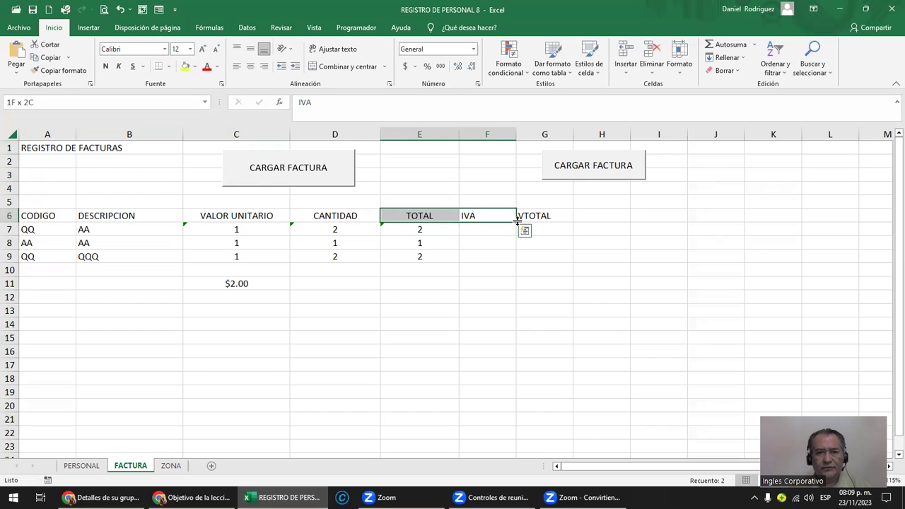
{"action": "key", "text": "Right"}
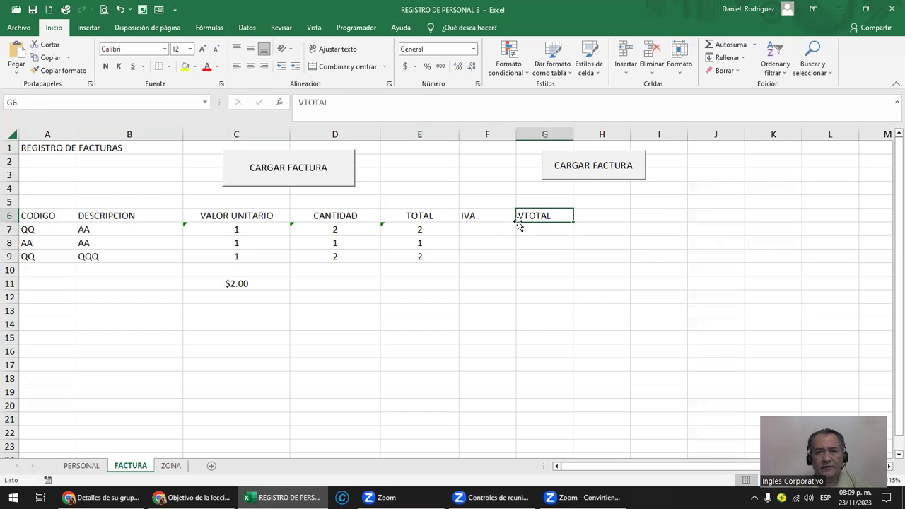
{"action": "key", "text": "Right"}
{"action": "type", "text": "VENDEDOR"}
{"action": "key", "text": "Return"}
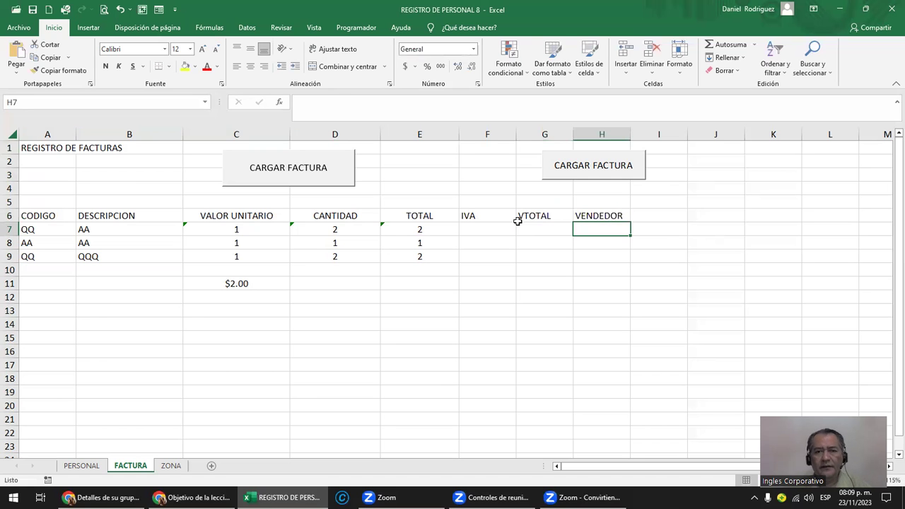
{"action": "left_click_drag", "start_coordinate": [487, 134], "coordinate": [548, 135]}
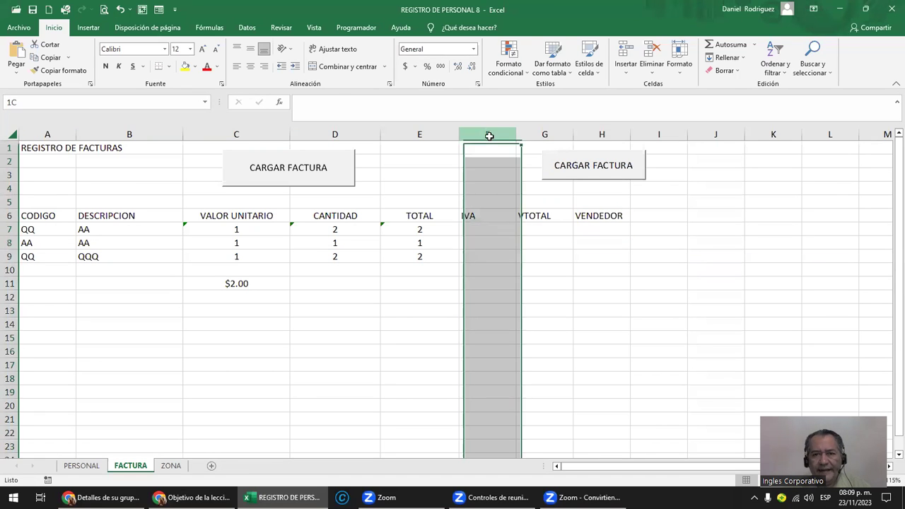
{"action": "left_click", "coordinate": [342, 187]}
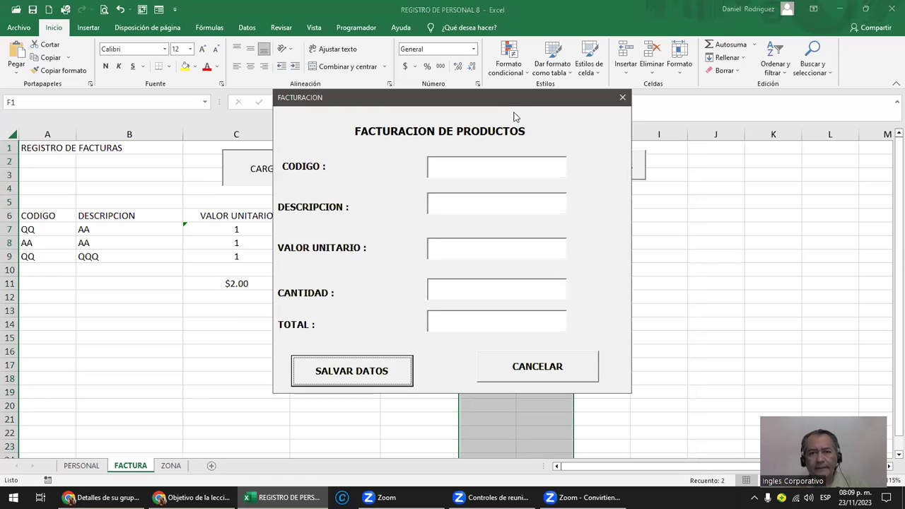
{"action": "left_click_drag", "start_coordinate": [515, 106], "coordinate": [334, 103]}
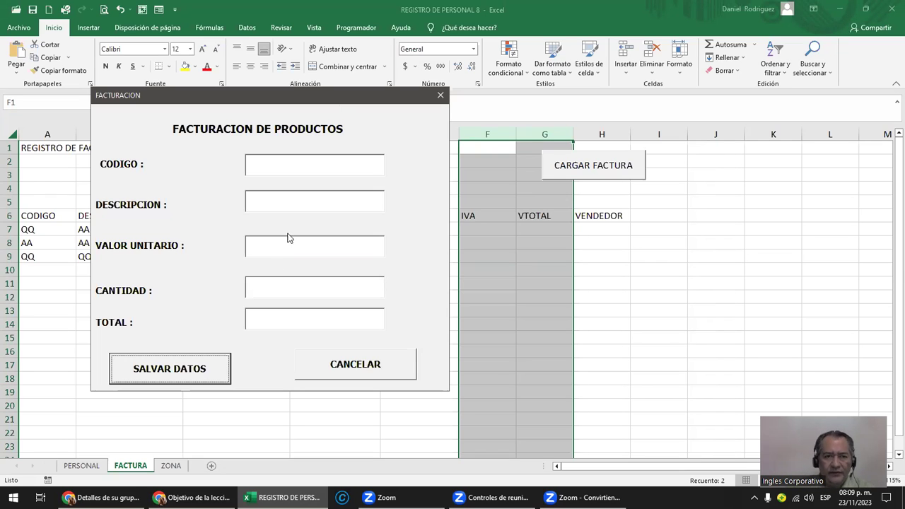
{"action": "left_click", "coordinate": [443, 99]}
{"action": "left_click", "coordinate": [492, 229]}
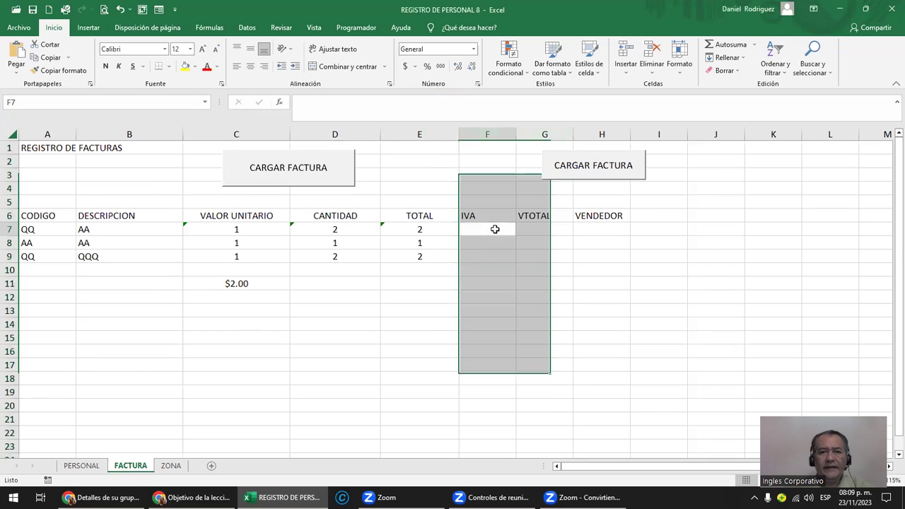
{"action": "left_click", "coordinate": [10, 229]}
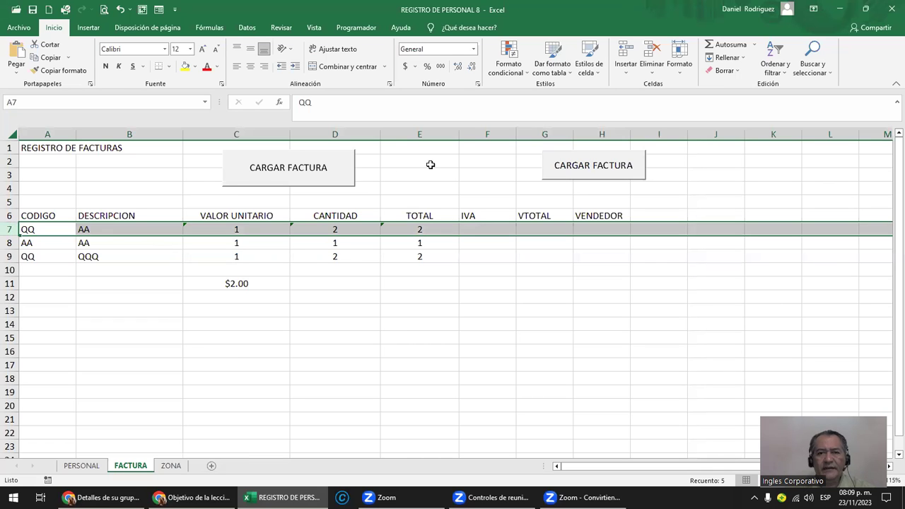
{"action": "left_click_drag", "start_coordinate": [488, 134], "coordinate": [611, 118]}
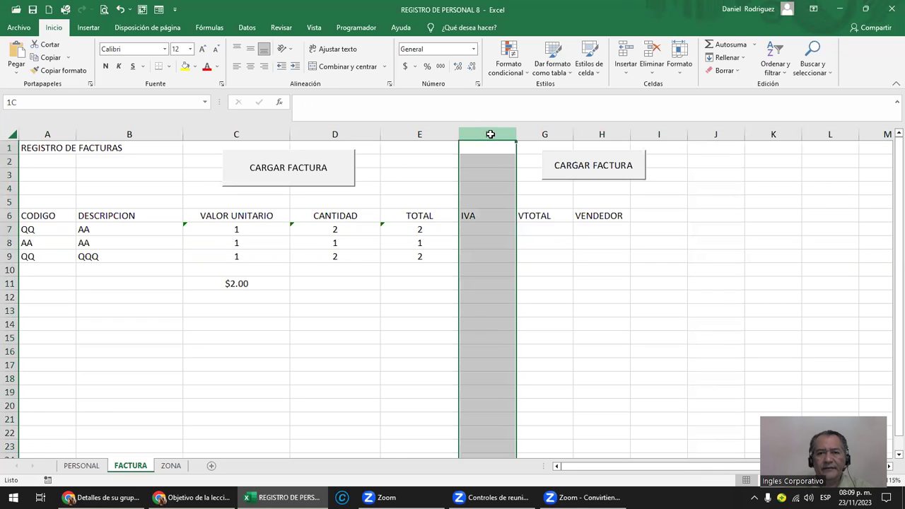
{"action": "left_click", "coordinate": [496, 229]}
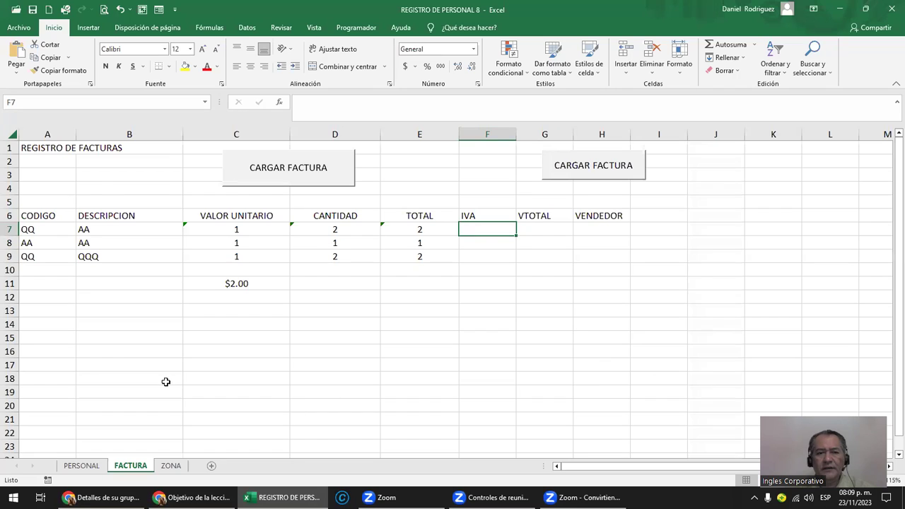
{"action": "left_click", "coordinate": [599, 217]}
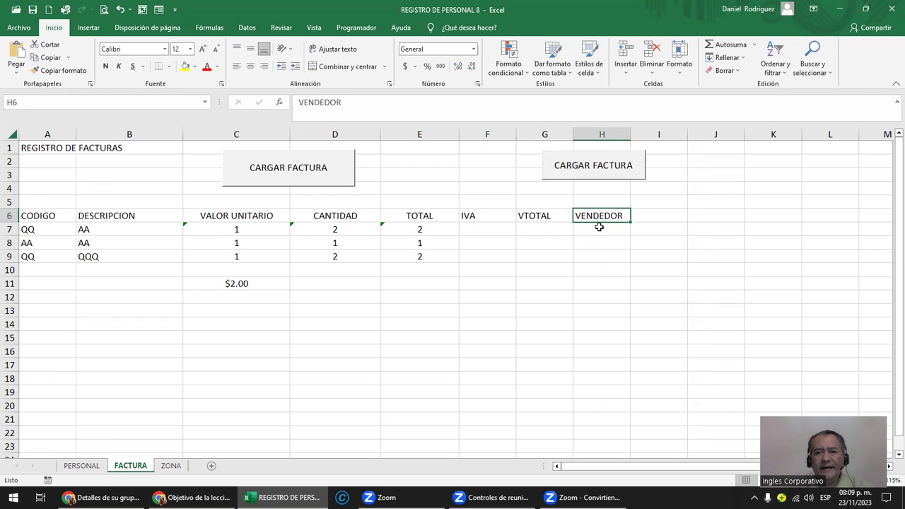
{"action": "left_click", "coordinate": [599, 227]}
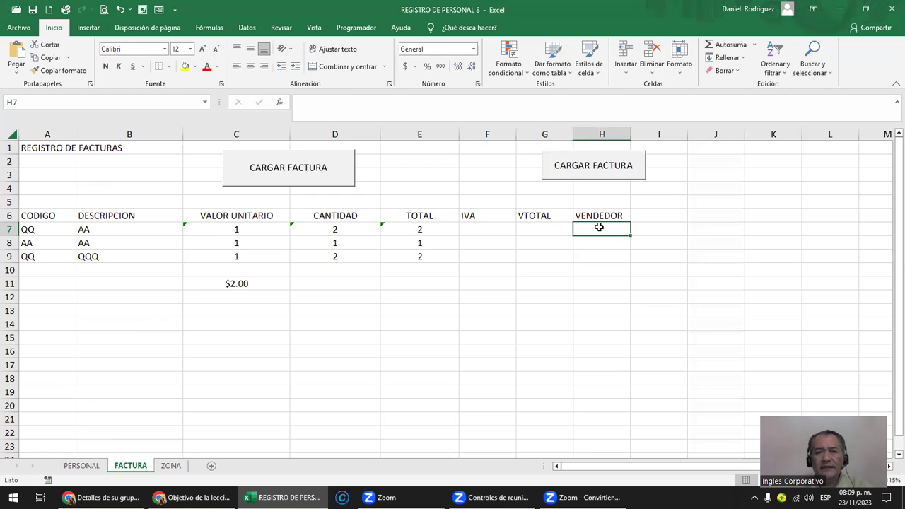
Step: Add a new worksheet and name it LISTAS
{"action": "left_click", "coordinate": [212, 466]}
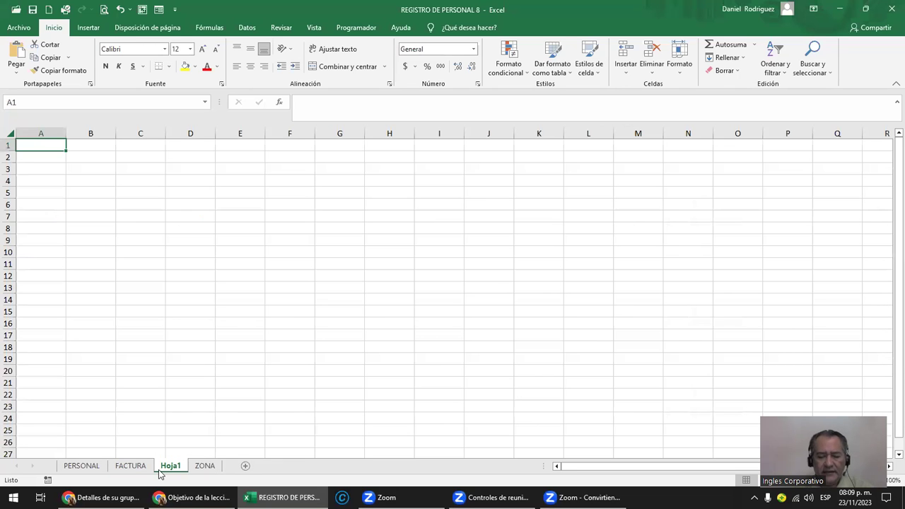
{"action": "type", "text": "LISTAS"}
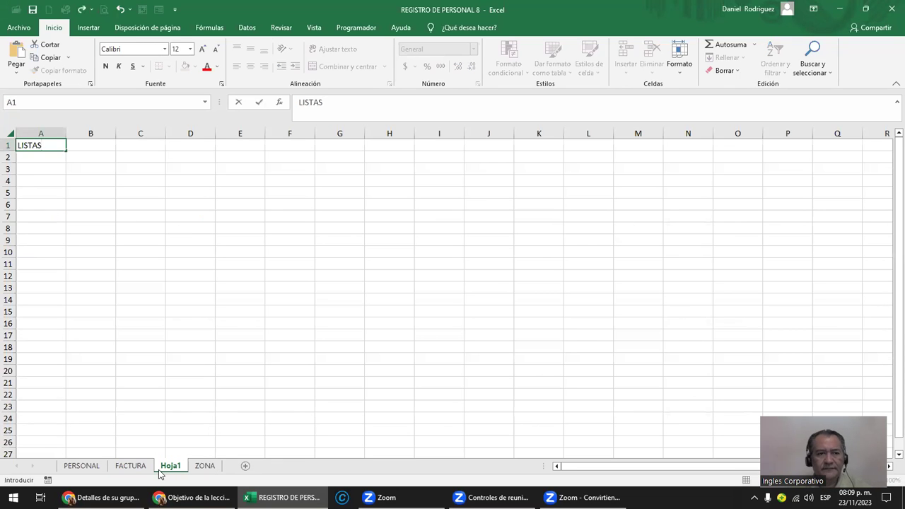
{"action": "key", "text": "Escape"}
{"action": "double_click", "coordinate": [173, 466]}
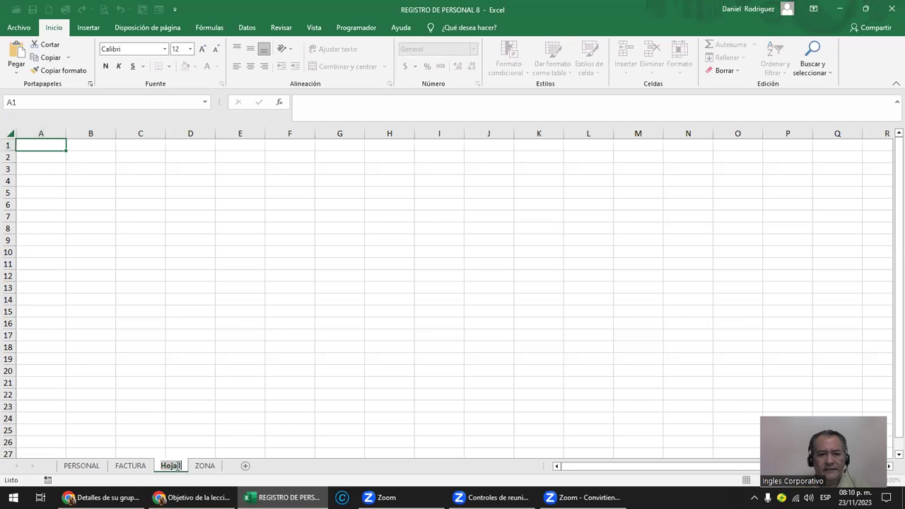
{"action": "type", "text": "LISTAS"}
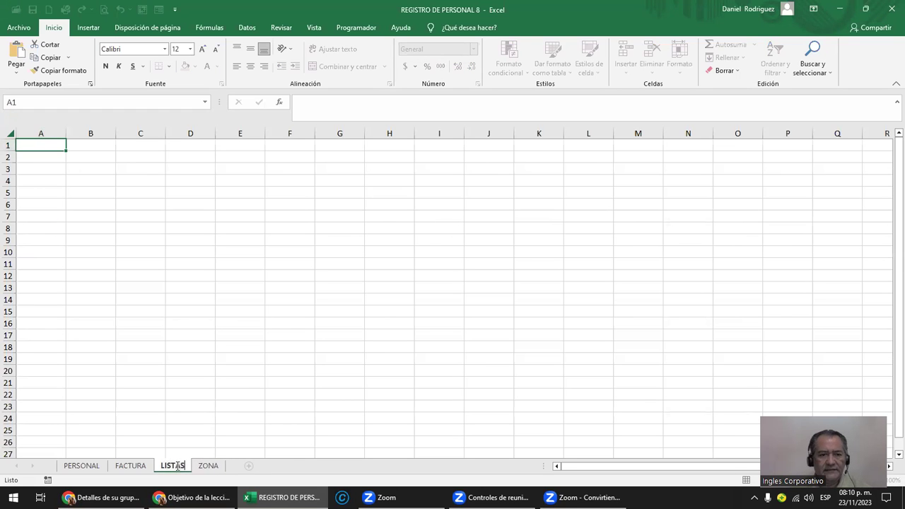
{"action": "key", "text": "Return"}
Step: Type the VENDEDORES heading in A1 and four seller names in A2:A5
{"action": "scroll", "coordinate": [107, 236], "scroll_direction": "up", "scroll_amount": 2, "text": "ctrl"}
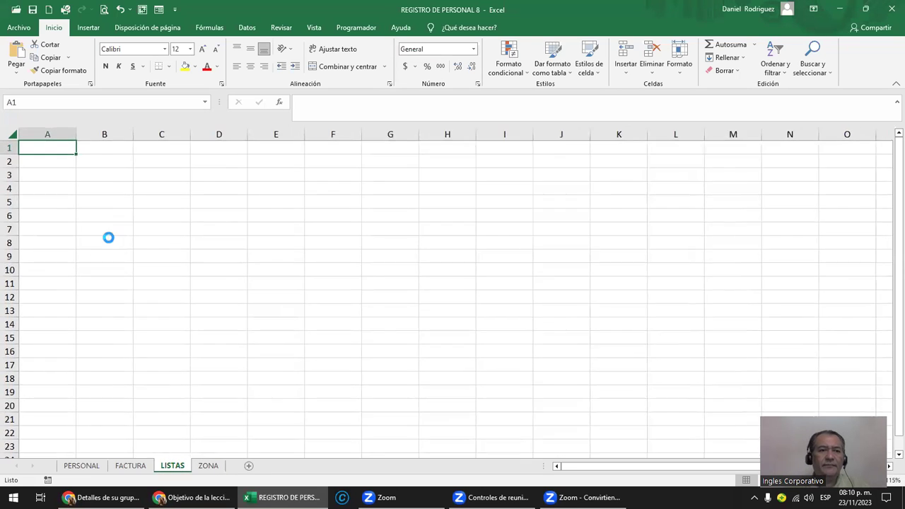
{"action": "scroll", "coordinate": [72, 167], "scroll_direction": "up", "scroll_amount": 3, "text": "ctrl"}
{"action": "type", "text": "VENDEDORES"}
{"action": "key", "text": "Return"}
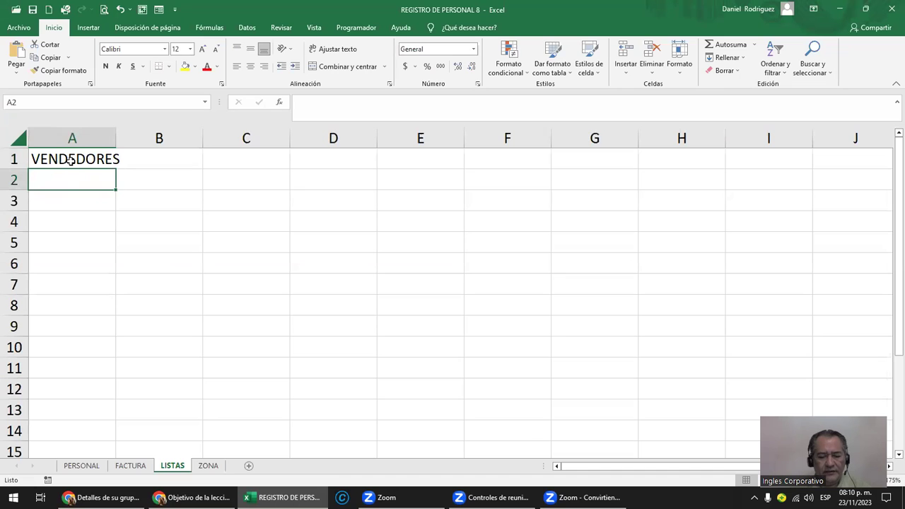
{"action": "type", "text": "JUAN"}
{"action": "key", "text": "Return"}
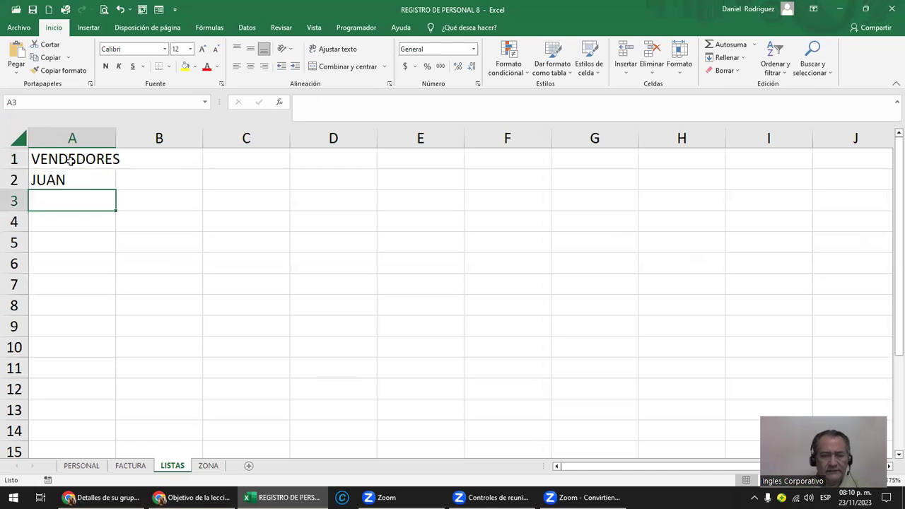
{"action": "type", "text": "KARLA"}
{"action": "key", "text": "Return"}
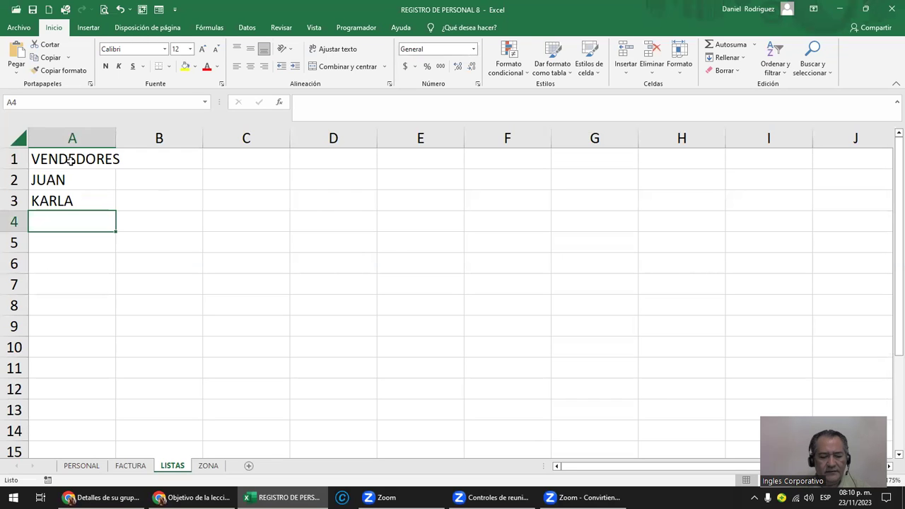
{"action": "type", "text": "CHEPE"}
{"action": "key", "text": "Return"}
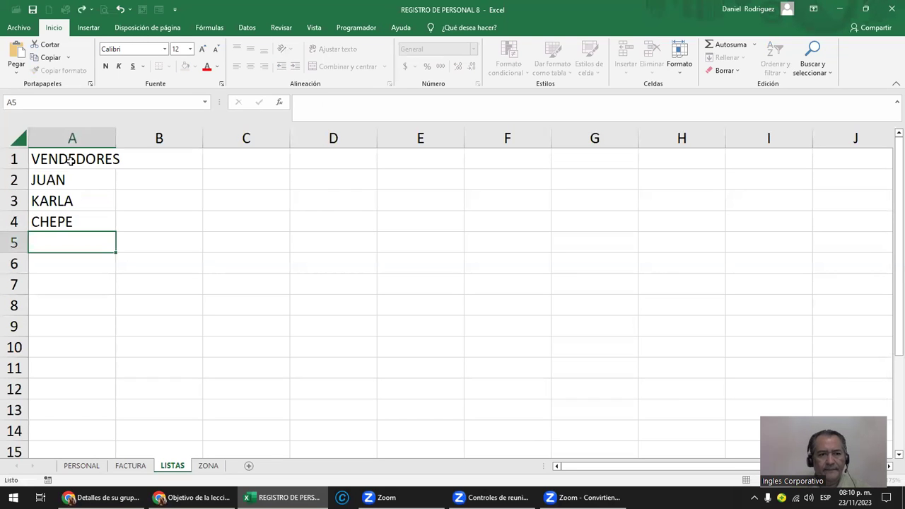
{"action": "type", "text": "ANTONIA"}
{"action": "key", "text": "Return"}
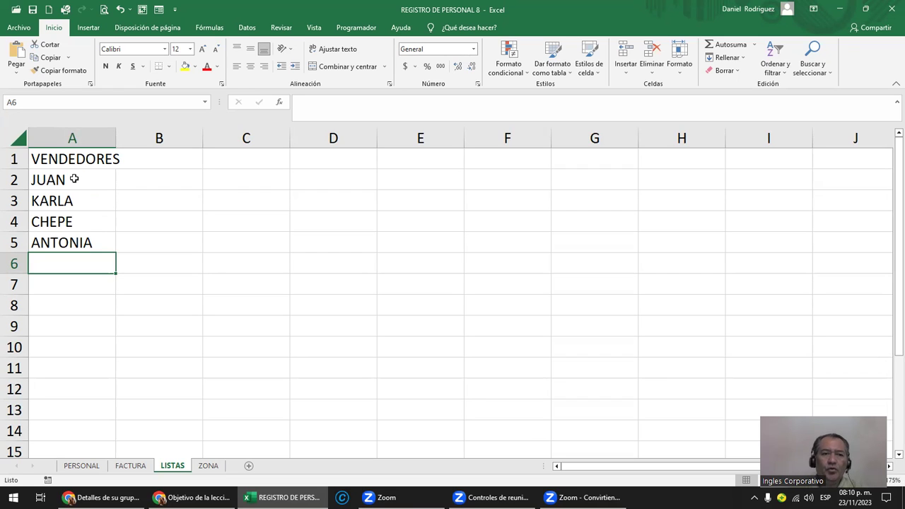
Step: Widen column A and name the seller cells A2:A5 VENDEDORES via the Name Box
{"action": "left_click", "coordinate": [116, 140]}
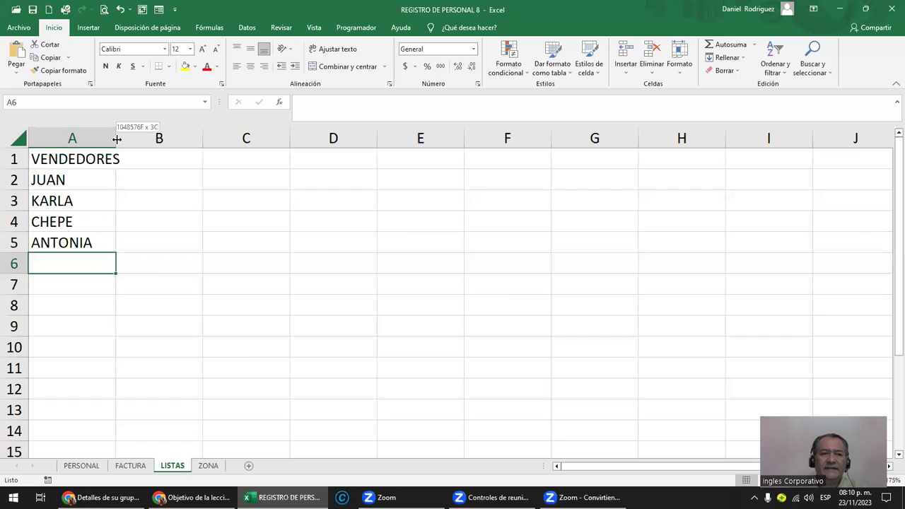
{"action": "left_click_drag", "start_coordinate": [117, 139], "coordinate": [162, 139]}
{"action": "left_click", "coordinate": [89, 178]}
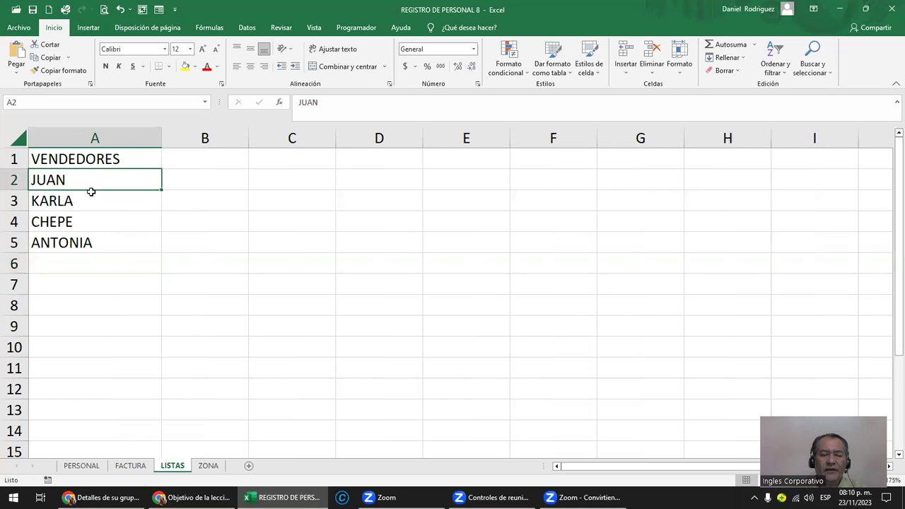
{"action": "left_click_drag", "start_coordinate": [91, 192], "coordinate": [92, 240]}
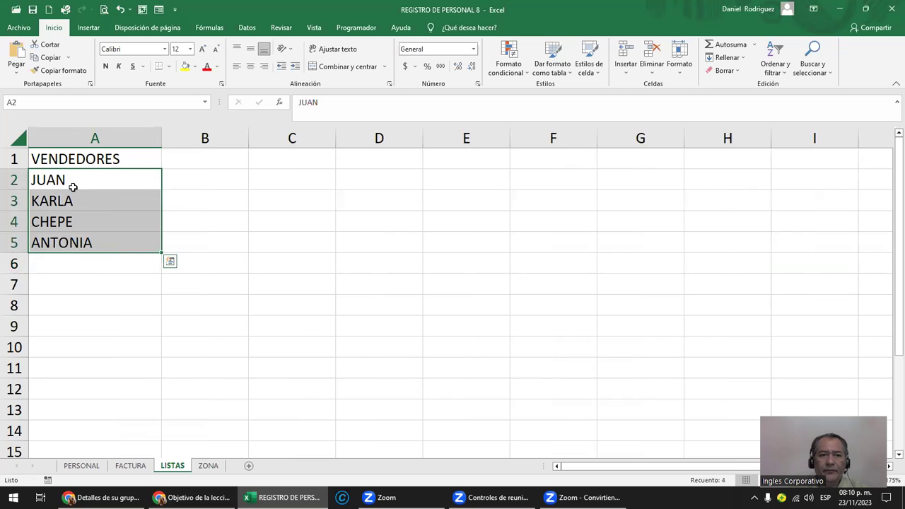
{"action": "left_click_drag", "start_coordinate": [73, 187], "coordinate": [75, 241]}
{"action": "left_click", "coordinate": [40, 102]}
{"action": "type", "text": "VENDEDORES"}
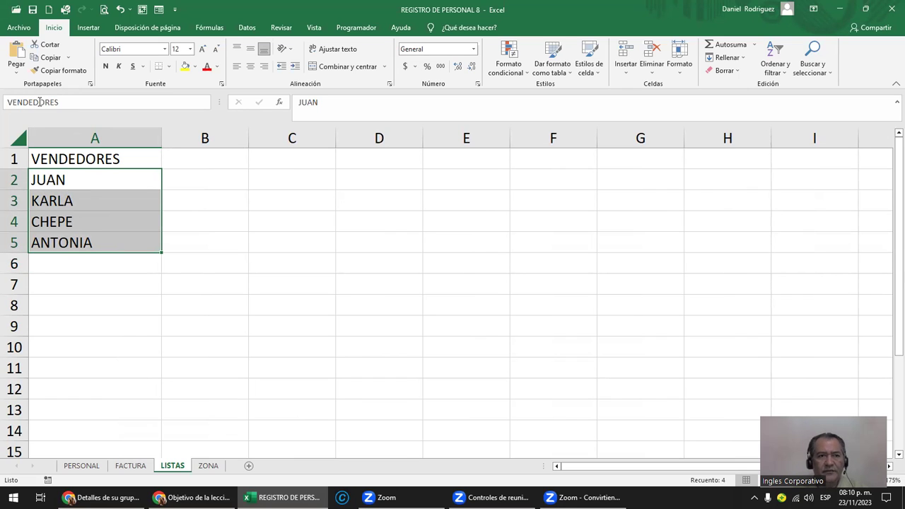
{"action": "key", "text": "Return"}
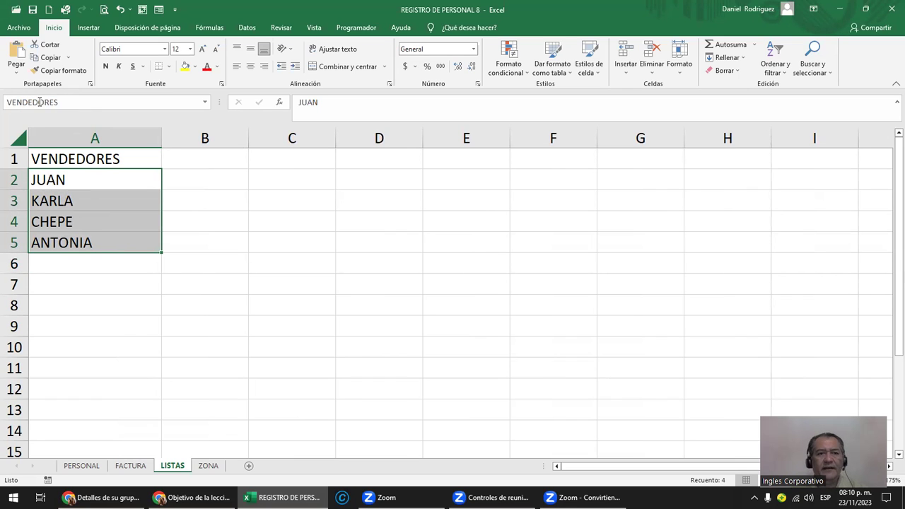
Step: Check the VENDEDORES range from the name list, then go to the ZONA sheet
{"action": "left_click", "coordinate": [257, 214]}
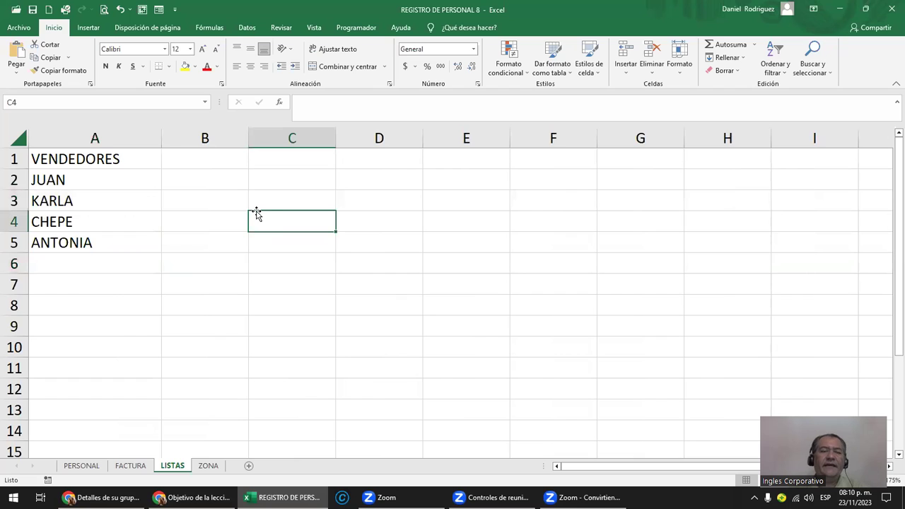
{"action": "left_click", "coordinate": [205, 102]}
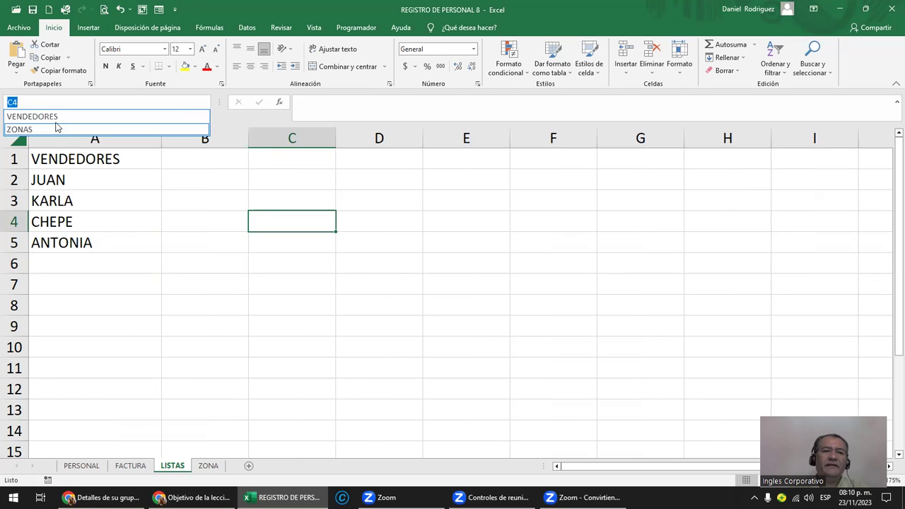
{"action": "left_click", "coordinate": [31, 117]}
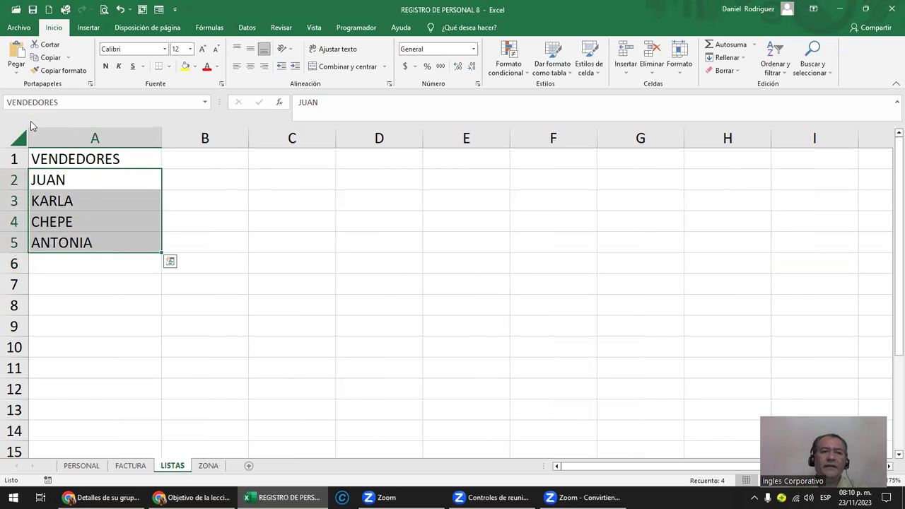
{"action": "left_click", "coordinate": [209, 466]}
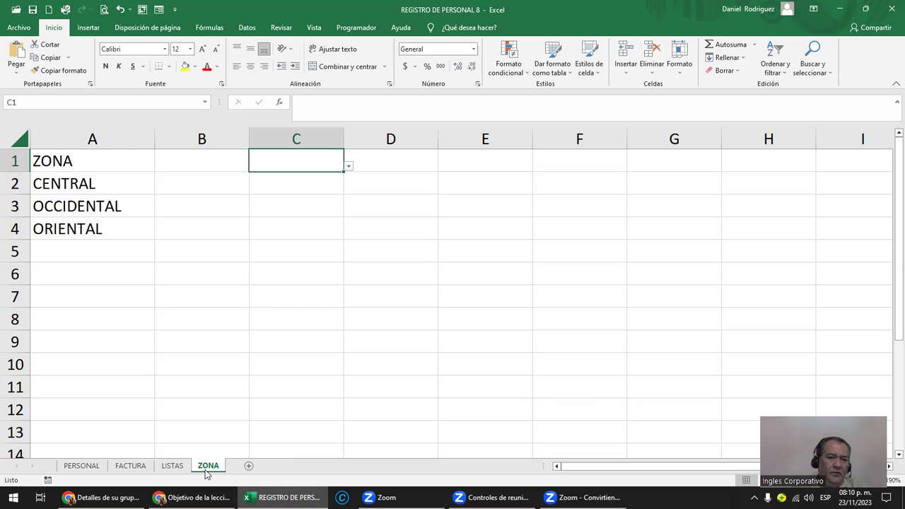
Step: Delete the ZONA sheet permanently
{"action": "right_click", "coordinate": [203, 470]}
{"action": "left_click", "coordinate": [271, 353]}
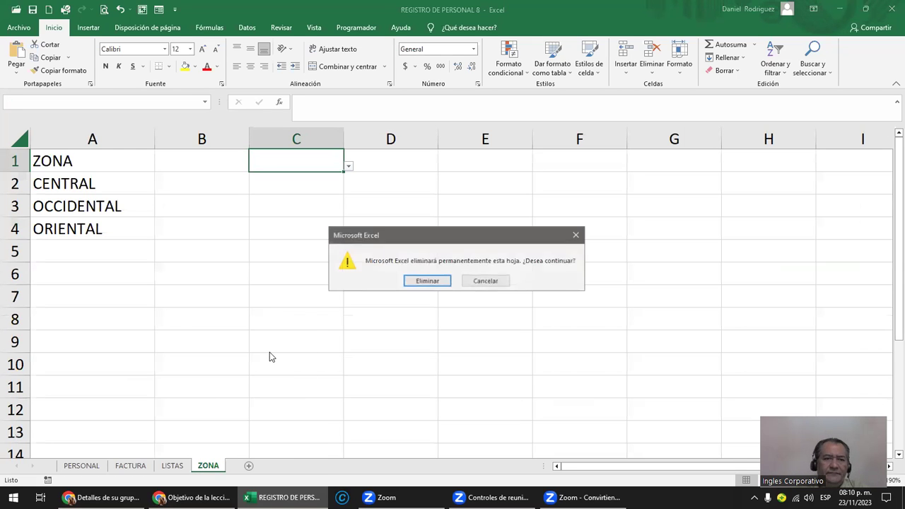
{"action": "left_click", "coordinate": [426, 281]}
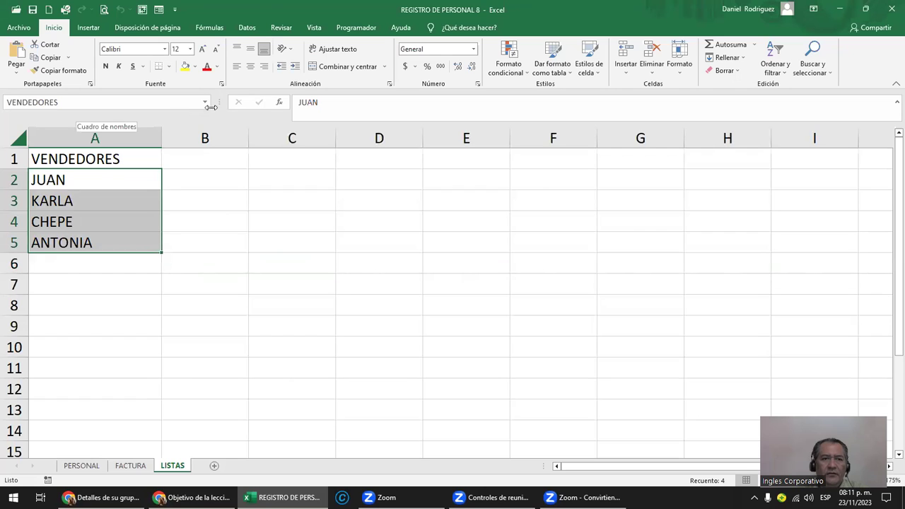
Step: In LISTAS, type SUCURSAL in C1 with CENTRO and ESCALON below it
{"action": "left_click", "coordinate": [183, 222]}
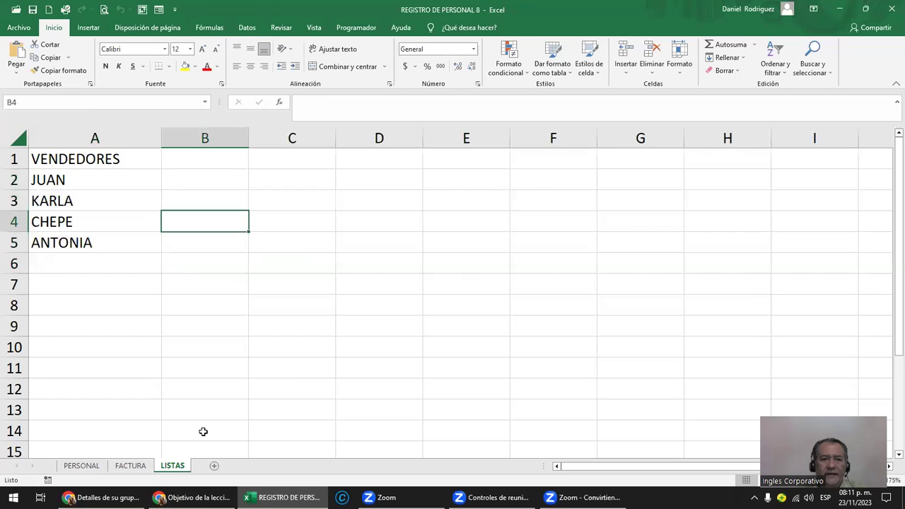
{"action": "left_click", "coordinate": [103, 181]}
{"action": "left_click", "coordinate": [299, 155]}
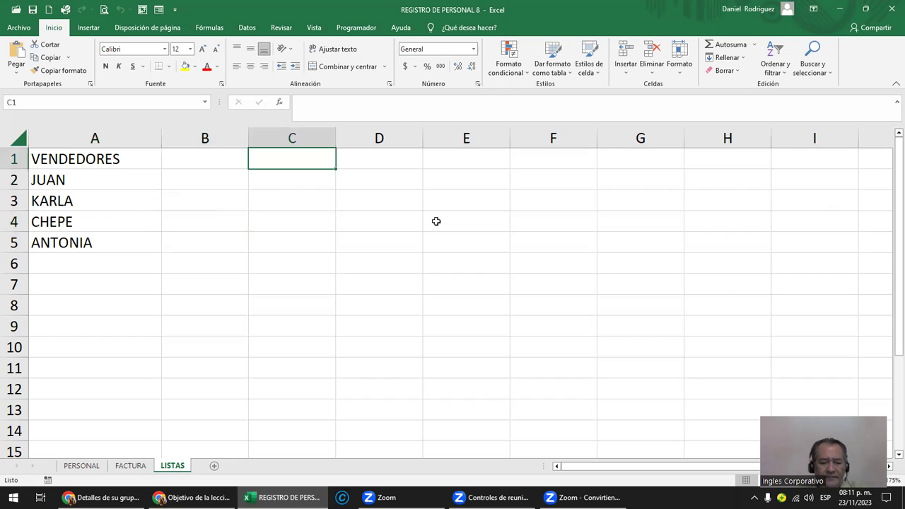
{"action": "type", "text": "SUCURSAL"}
{"action": "key", "text": "Return"}
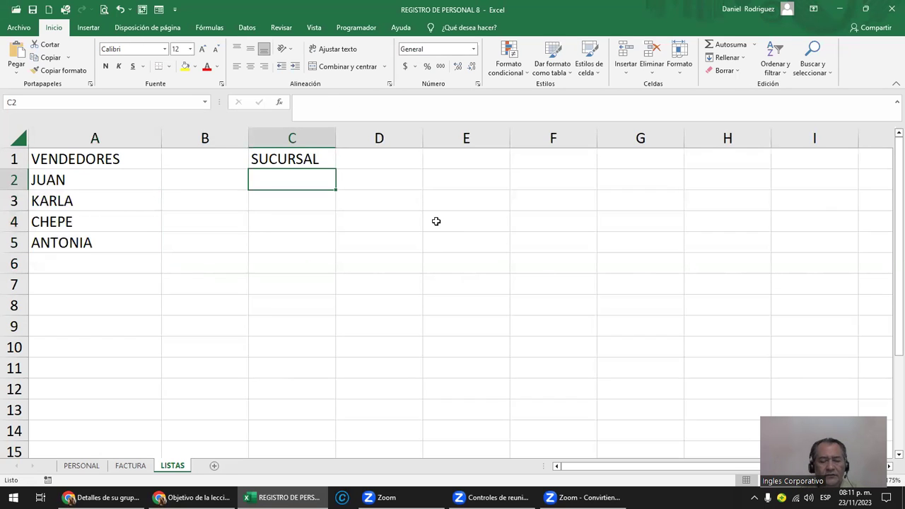
{"action": "type", "text": "CENTRO"}
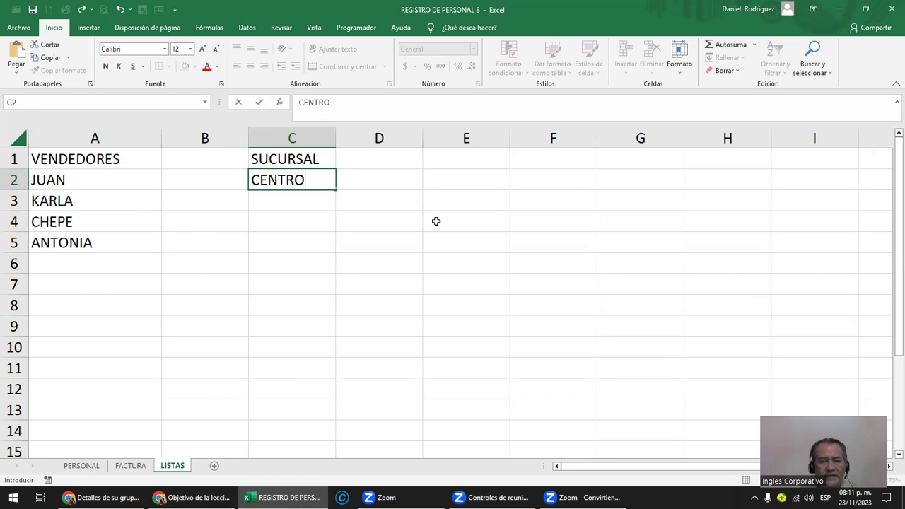
{"action": "key", "text": "Return"}
{"action": "type", "text": "ESCALON"}
{"action": "key", "text": "Return"}
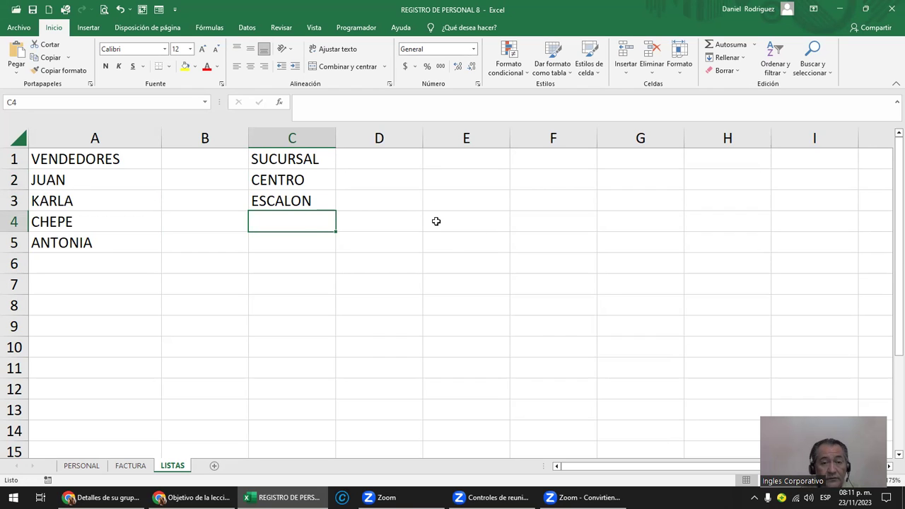
Step: Add METRO to the SUCURSAL branch list and name the branch range SUCURSALES
{"action": "type", "text": "METRO"}
{"action": "key", "text": "Return"}
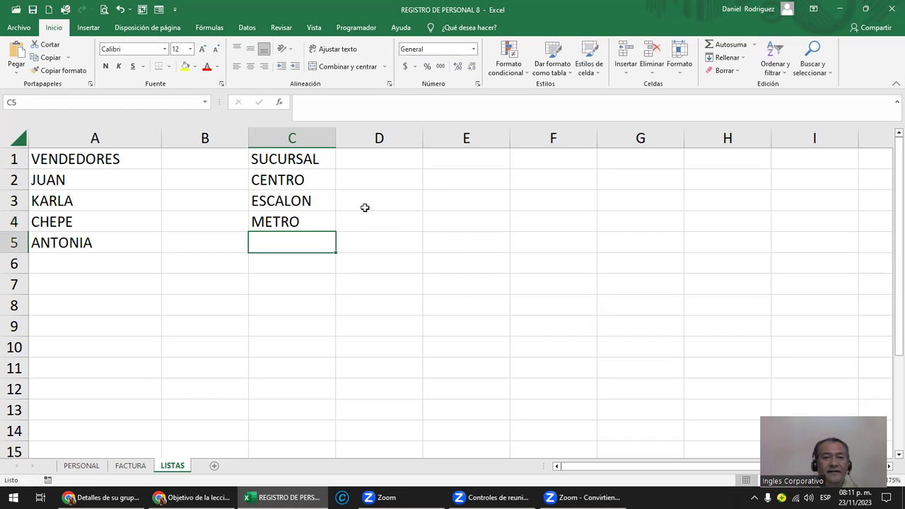
{"action": "left_click", "coordinate": [71, 151]}
{"action": "left_click", "coordinate": [255, 160]}
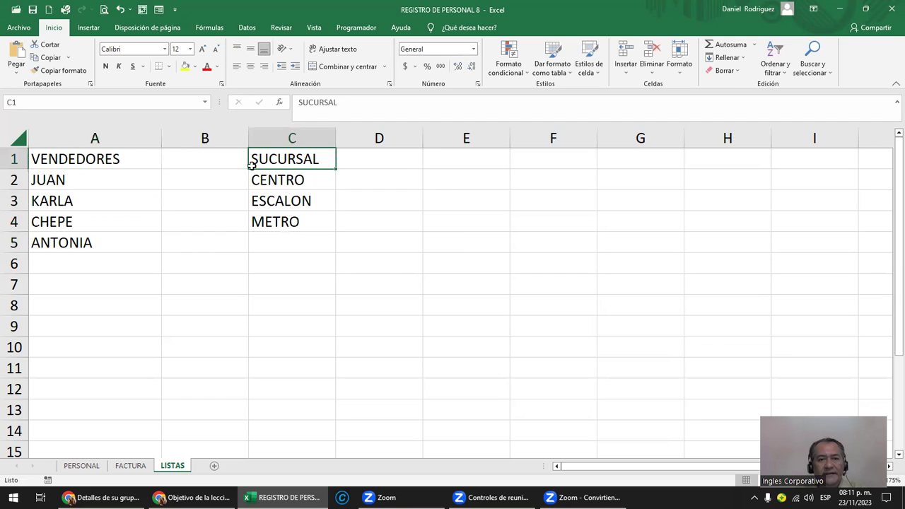
{"action": "left_click", "coordinate": [204, 102]}
{"action": "left_click", "coordinate": [134, 117]}
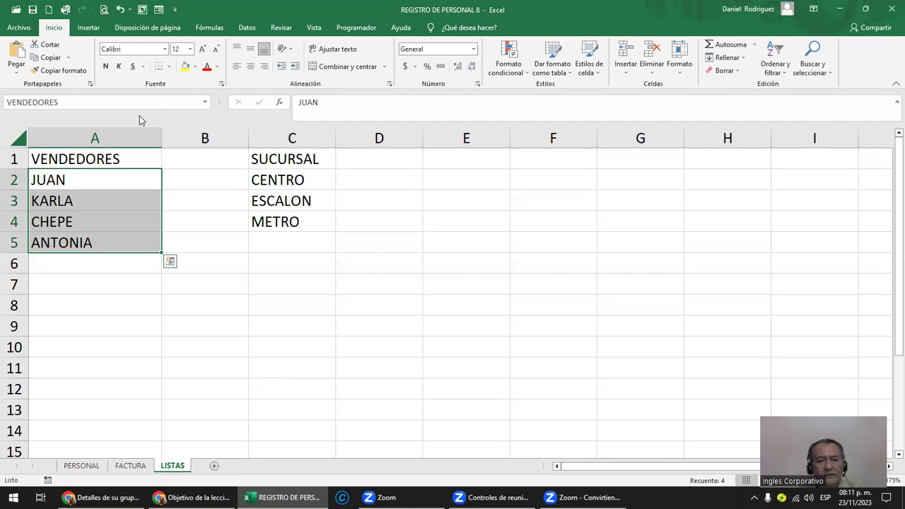
{"action": "left_click_drag", "start_coordinate": [283, 177], "coordinate": [292, 225]}
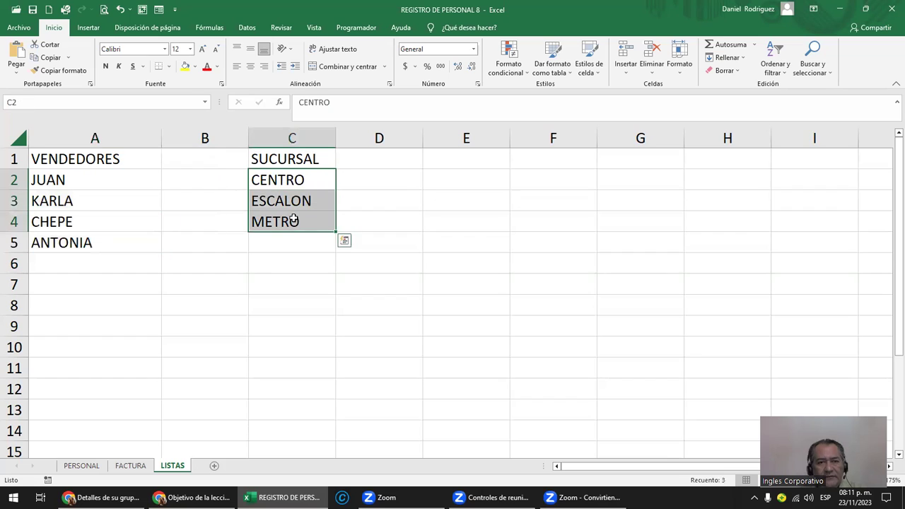
{"action": "left_click", "coordinate": [93, 101]}
{"action": "type", "text": "SUCURSALES"}
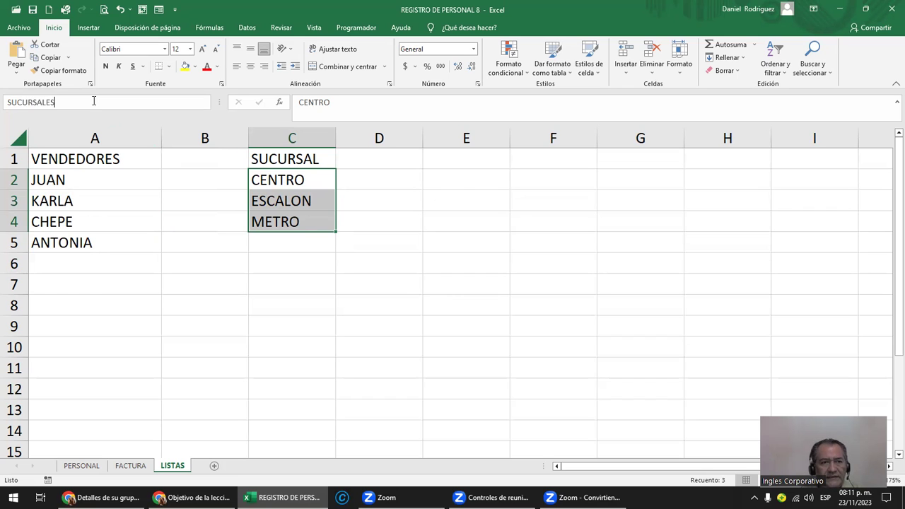
{"action": "key", "text": "Return"}
Step: Check the SUCURSALES and VENDEDORES ranges via the Name Box, then go to the FACTURA sheet
{"action": "left_click", "coordinate": [388, 206]}
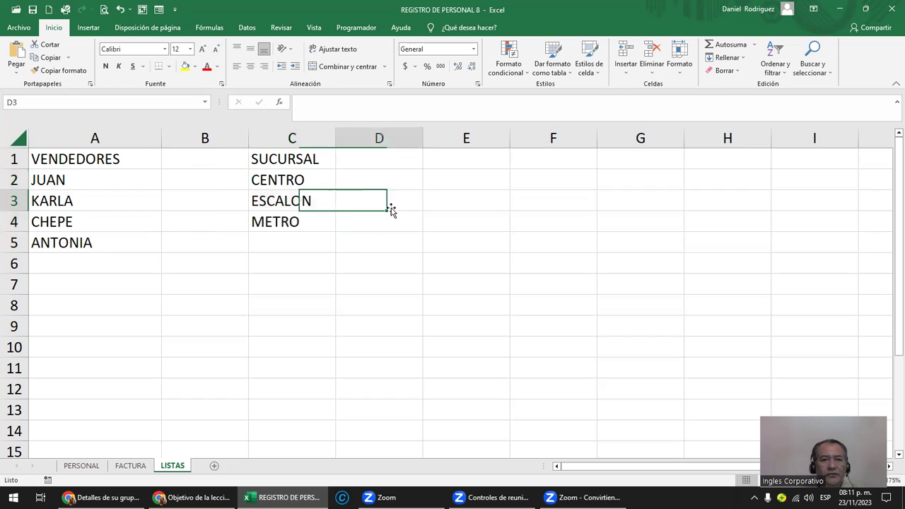
{"action": "left_click", "coordinate": [206, 102]}
{"action": "left_click", "coordinate": [165, 117]}
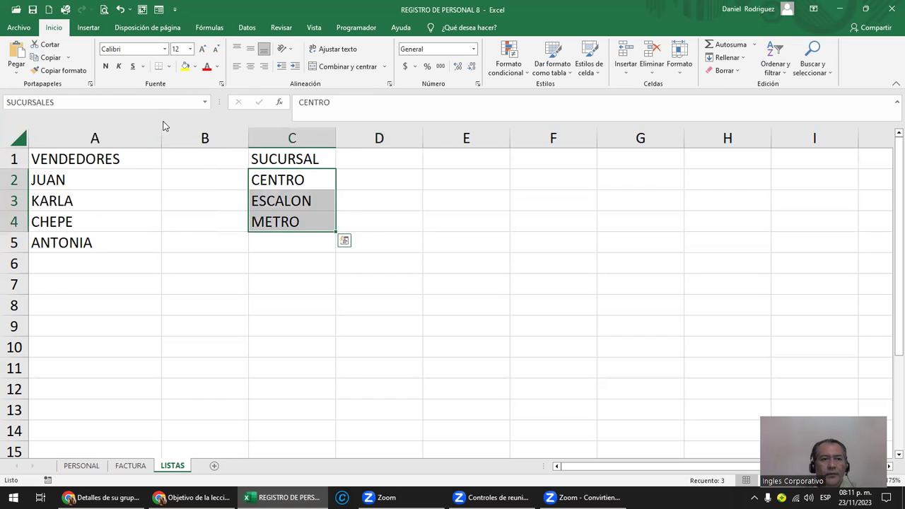
{"action": "left_click_drag", "start_coordinate": [298, 186], "coordinate": [288, 220]}
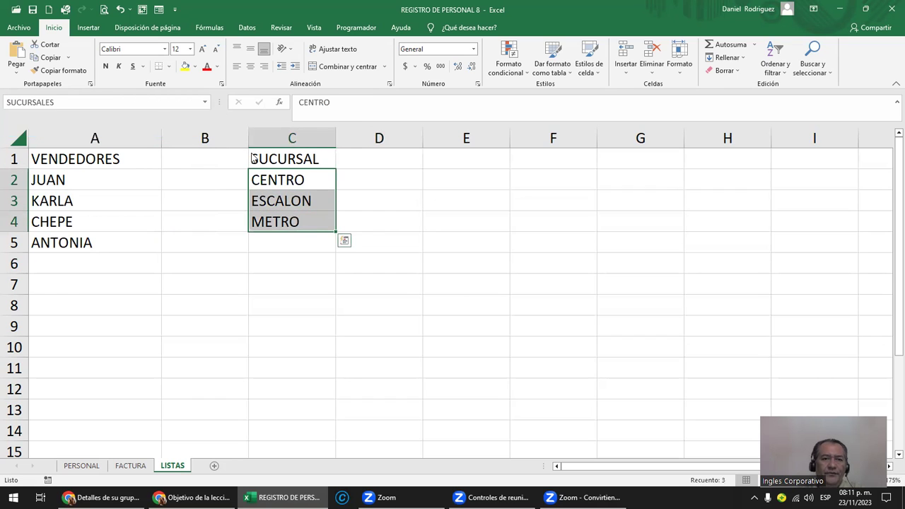
{"action": "left_click", "coordinate": [205, 102]}
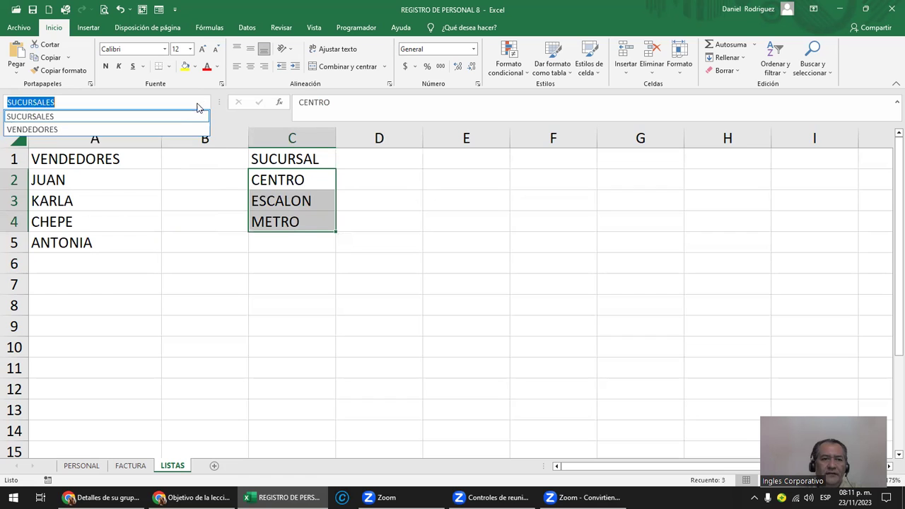
{"action": "left_click", "coordinate": [107, 132]}
{"action": "left_click", "coordinate": [311, 271]}
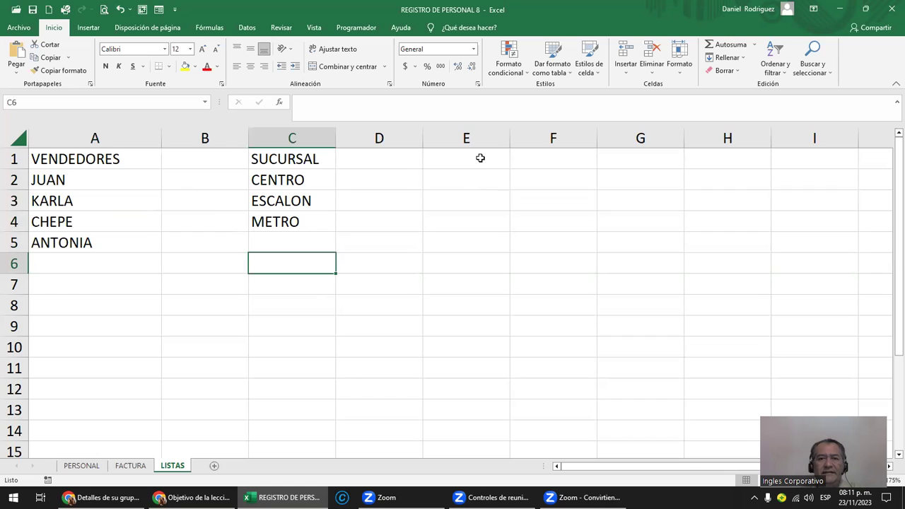
{"action": "left_click_drag", "start_coordinate": [481, 157], "coordinate": [488, 224]}
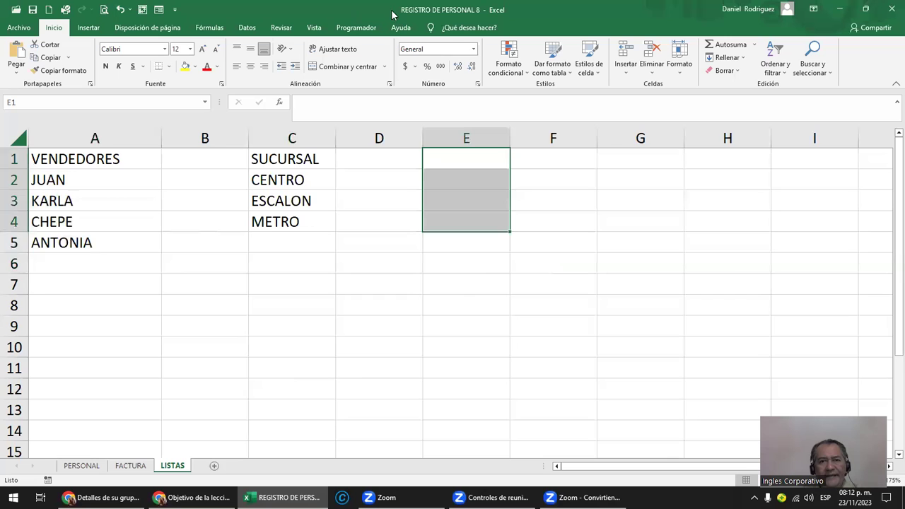
{"action": "left_click", "coordinate": [130, 466]}
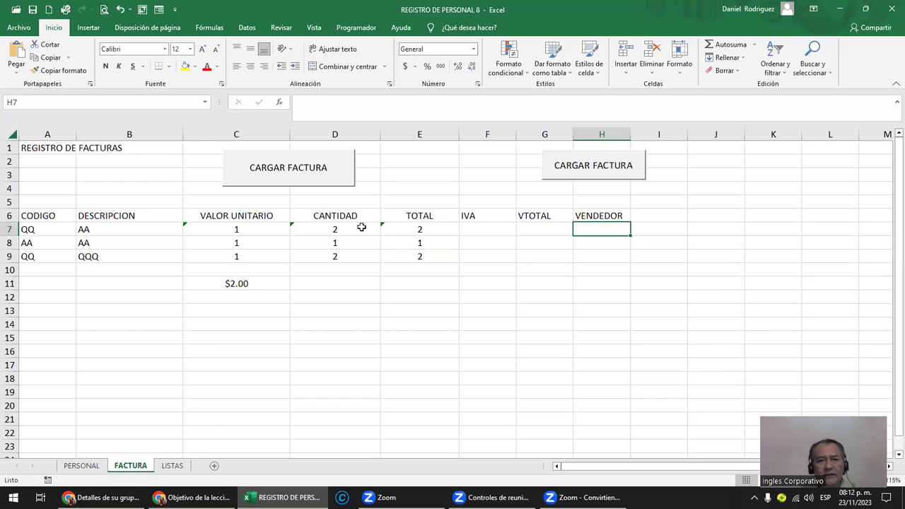
Step: Open the FACTURA userform in the VBA editor and widen it to the right
{"action": "left_click", "coordinate": [357, 28]}
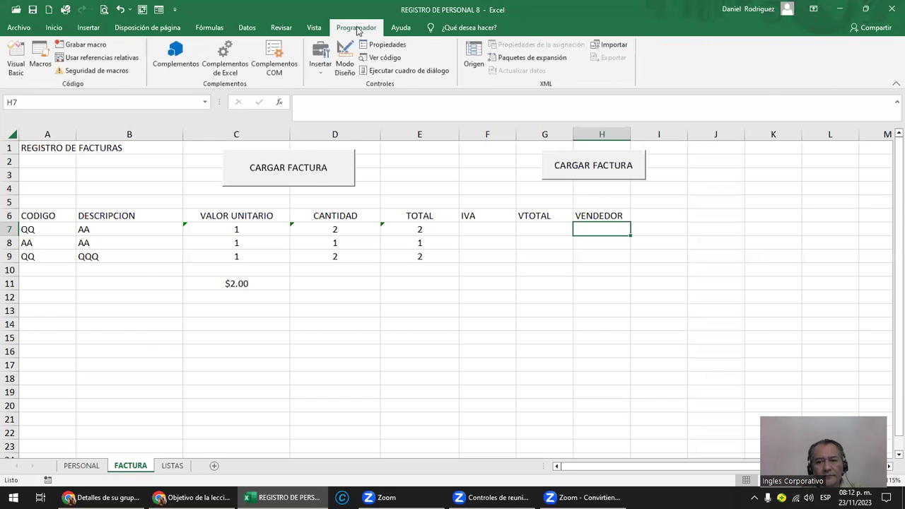
{"action": "left_click", "coordinate": [16, 63]}
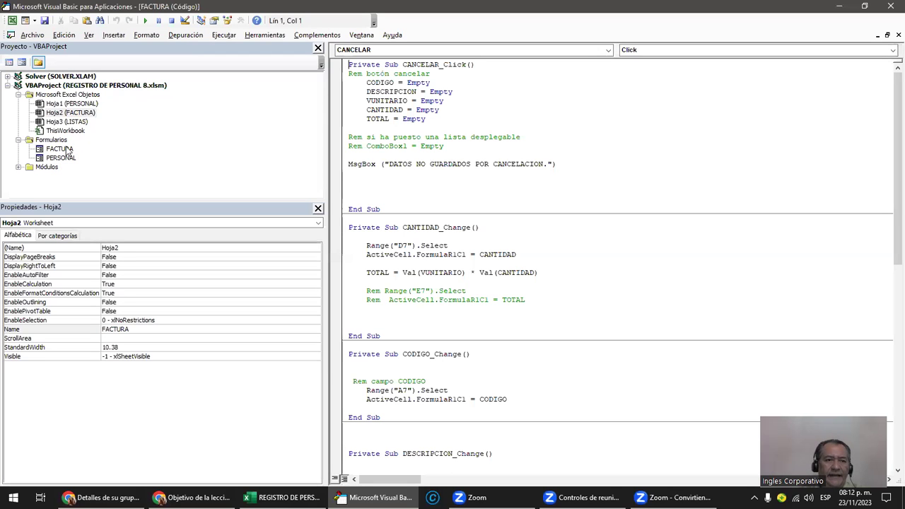
{"action": "left_click", "coordinate": [68, 150]}
{"action": "double_click", "coordinate": [68, 150]}
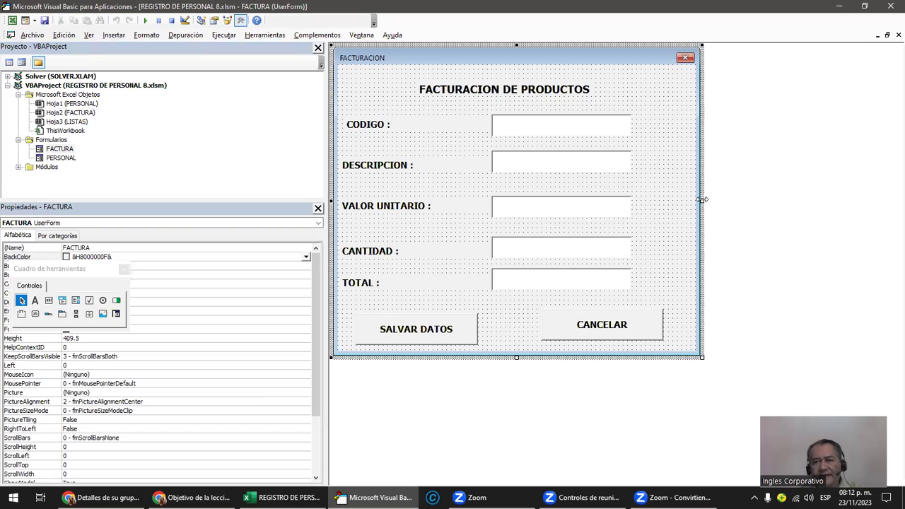
{"action": "left_click_drag", "start_coordinate": [701, 199], "coordinate": [830, 202]}
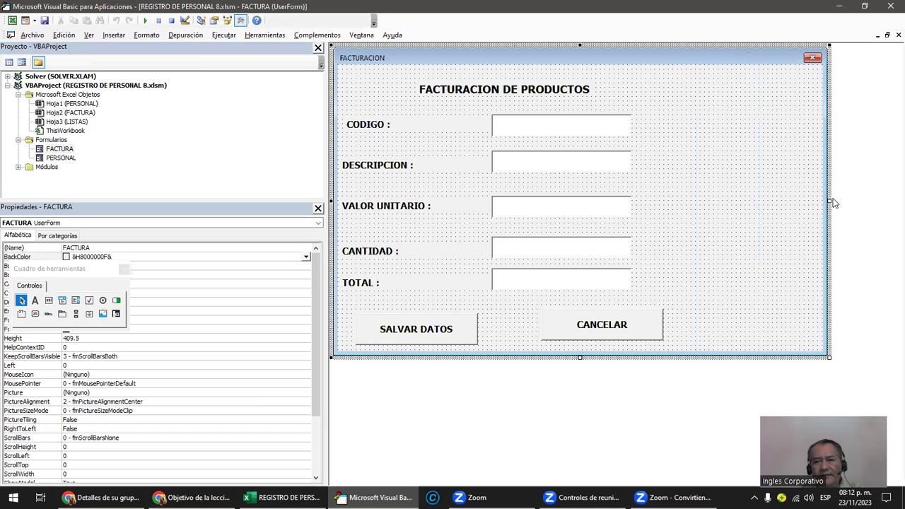
{"action": "left_click_drag", "start_coordinate": [830, 202], "coordinate": [814, 212]}
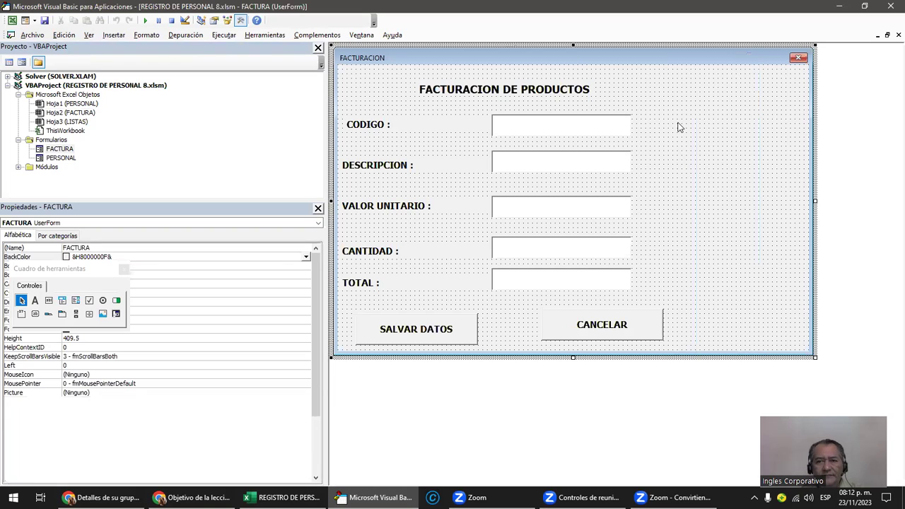
Step: Paste a copy of the TOTAL : label at top right, level with CODIGO, captioned VENDEDOR :
{"action": "left_click", "coordinate": [345, 285]}
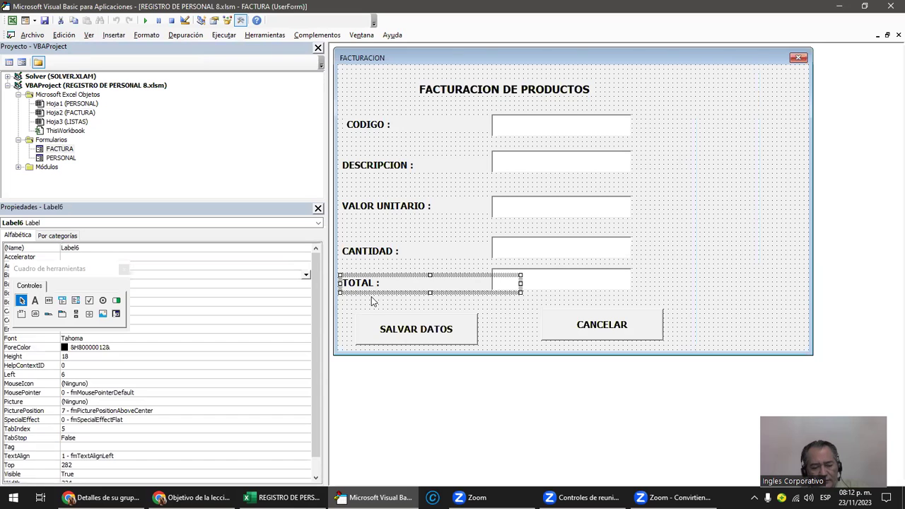
{"action": "left_click", "coordinate": [694, 118]}
{"action": "key", "text": "ctrl+v"}
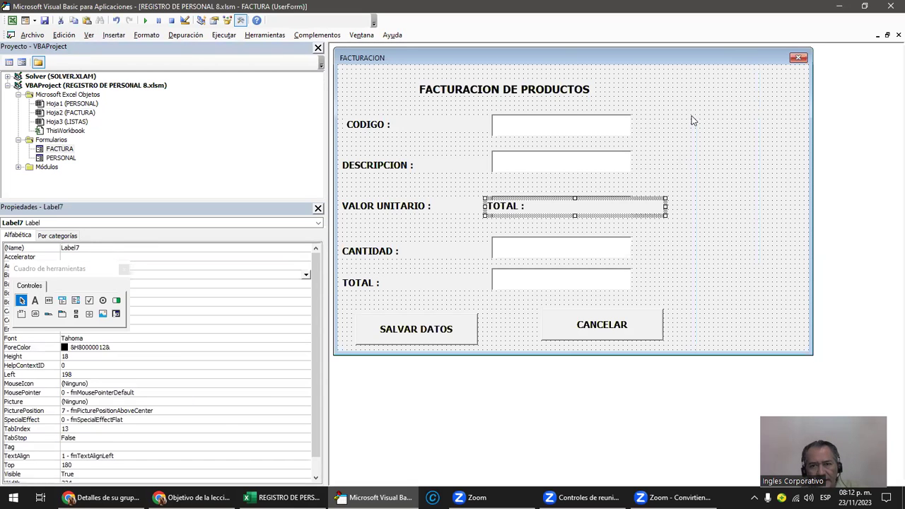
{"action": "left_click_drag", "start_coordinate": [610, 197], "coordinate": [757, 124]}
{"action": "left_click_drag", "start_coordinate": [630, 125], "coordinate": [707, 125]}
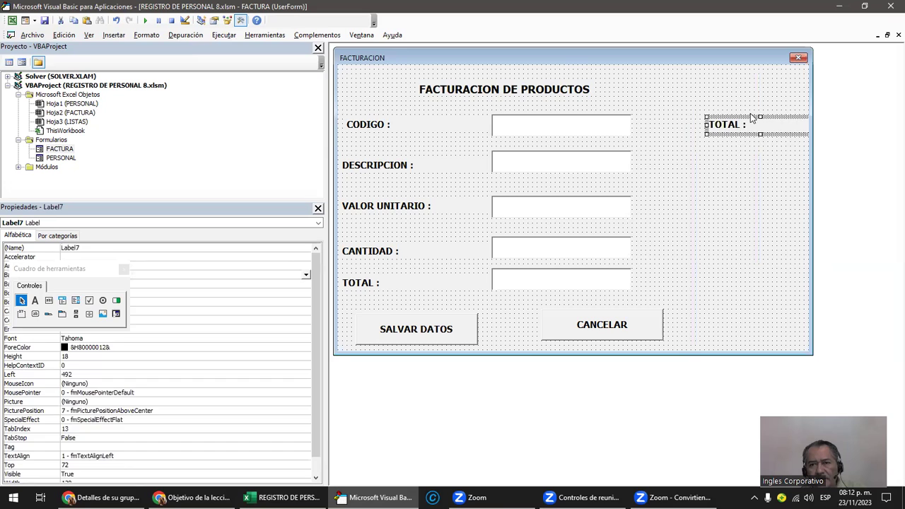
{"action": "left_click", "coordinate": [753, 115]}
{"action": "left_click", "coordinate": [755, 124]}
{"action": "left_click_drag", "start_coordinate": [752, 124], "coordinate": [701, 125]}
{"action": "left_click", "coordinate": [670, 124]}
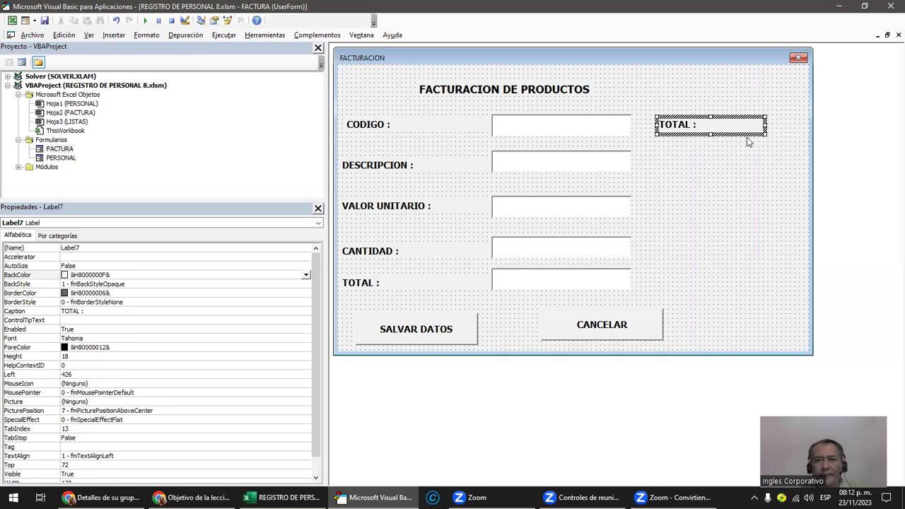
{"action": "type", "text": "VENDEDOR"}
{"action": "key", "text": "Delete"}
{"action": "key", "text": "Delete"}
{"action": "key", "text": "Delete"}
{"action": "key", "text": "Delete"}
{"action": "key", "text": "Delete"}
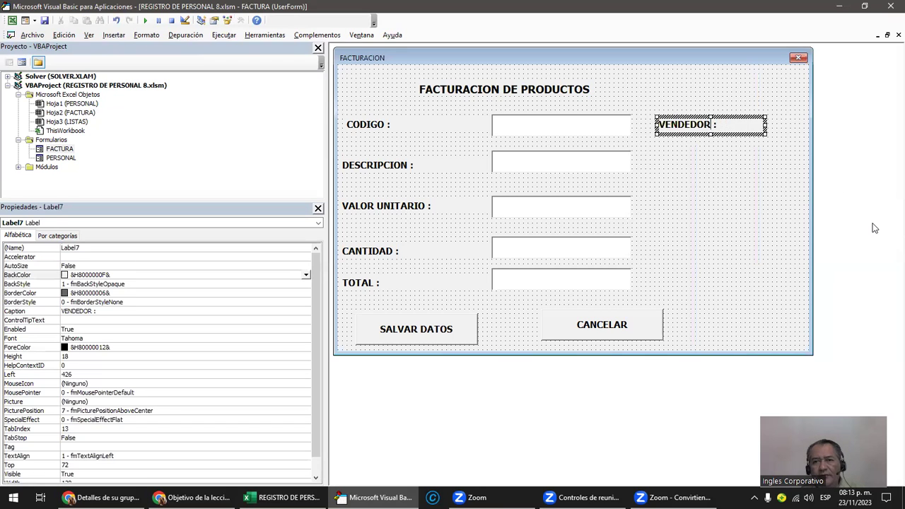
{"action": "left_click", "coordinate": [761, 297]}
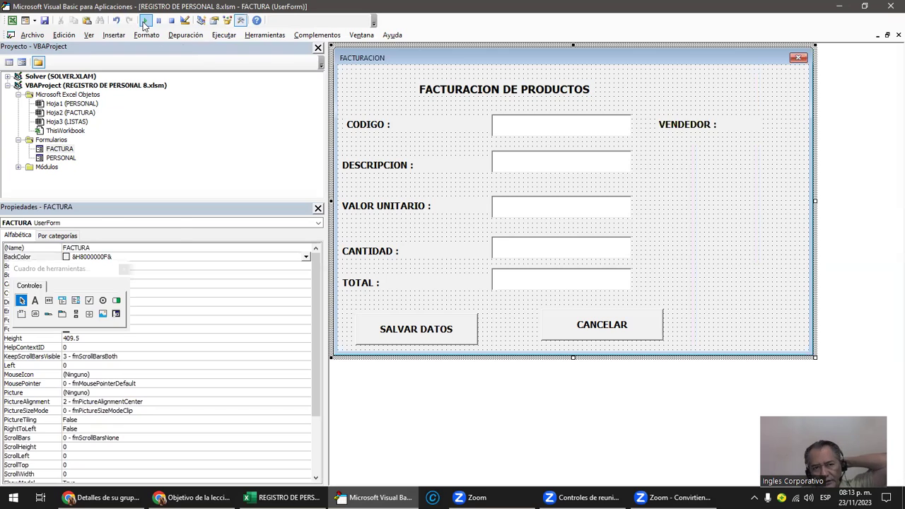
{"action": "left_click", "coordinate": [146, 20]}
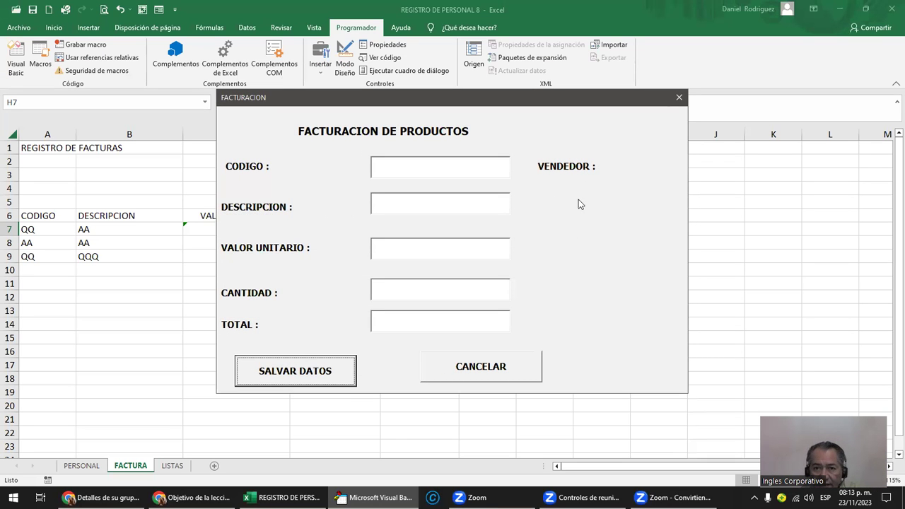
{"action": "left_click", "coordinate": [680, 97]}
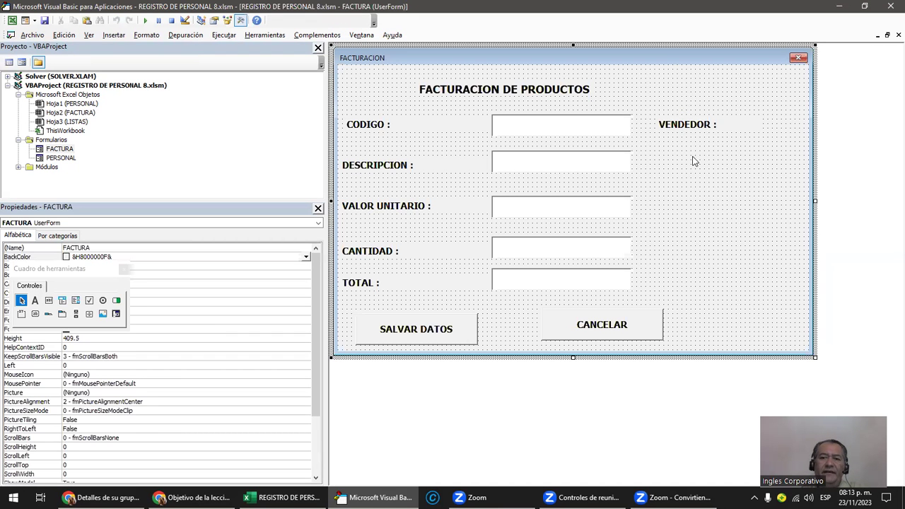
{"action": "left_click", "coordinate": [83, 270]}
{"action": "left_click_drag", "start_coordinate": [86, 273], "coordinate": [736, 253]}
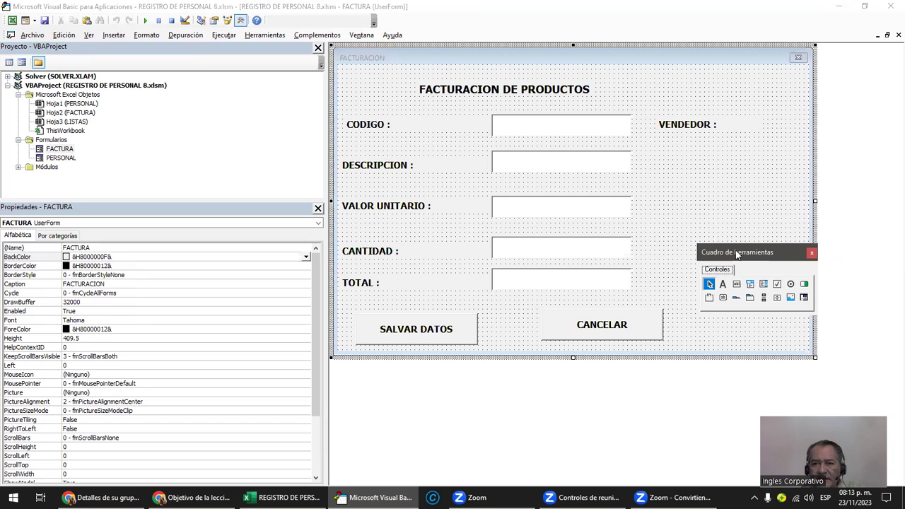
{"action": "left_click", "coordinate": [713, 164]}
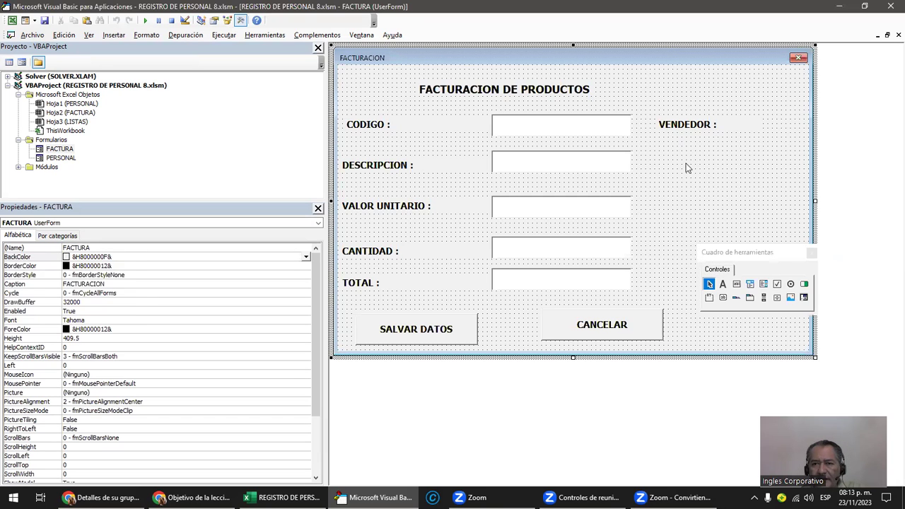
{"action": "left_click", "coordinate": [764, 283]}
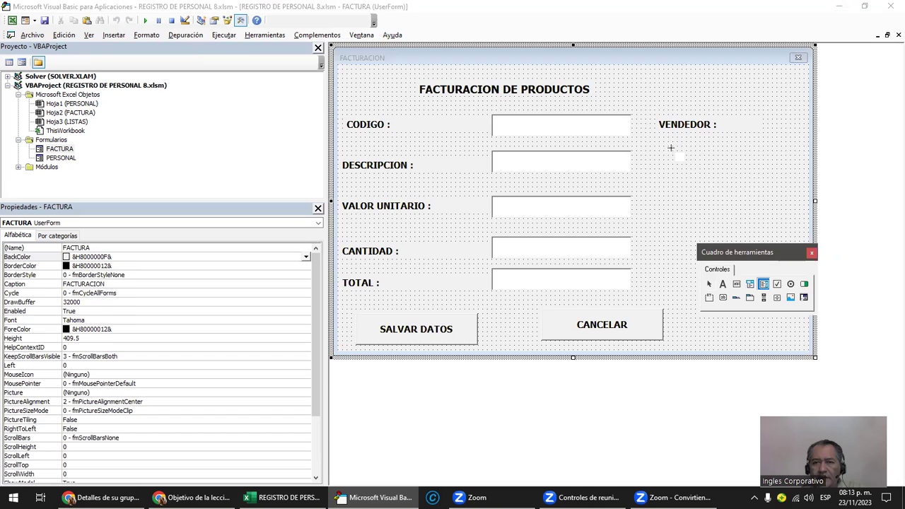
{"action": "left_click_drag", "start_coordinate": [670, 145], "coordinate": [733, 192]}
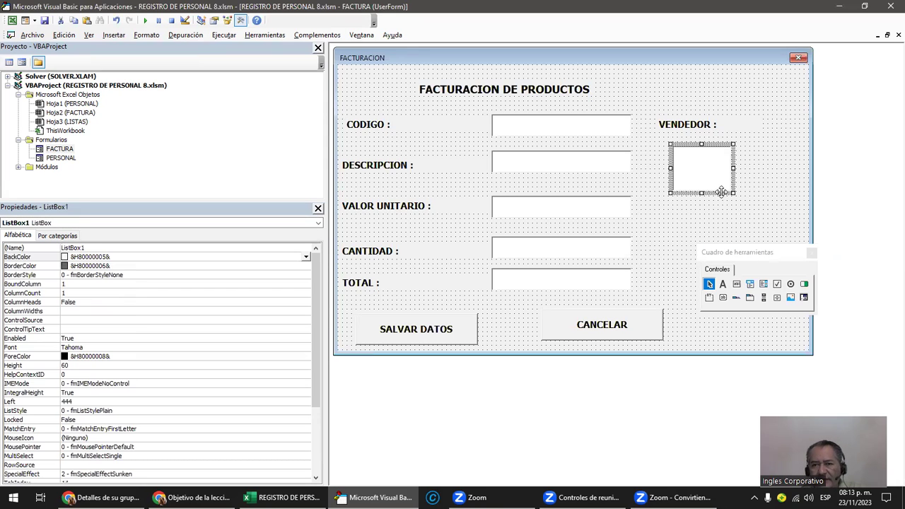
{"action": "key", "text": "Delete"}
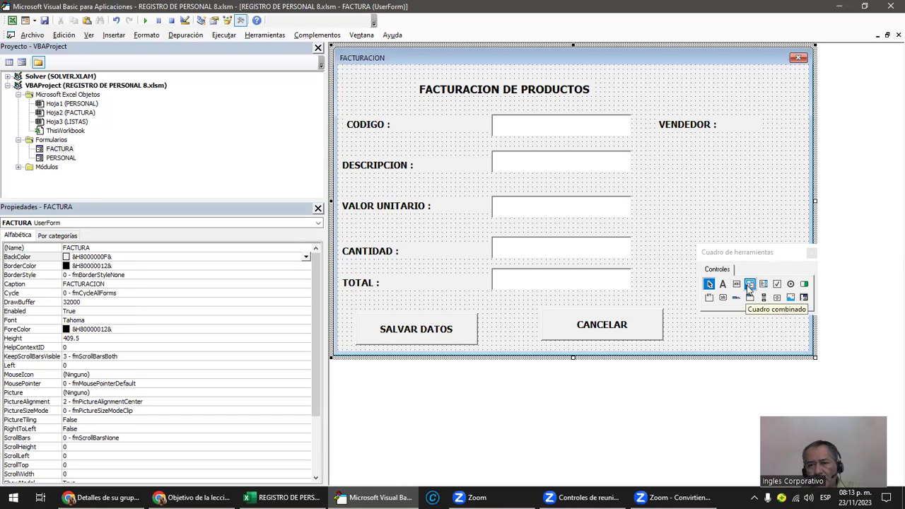
Step: Draw a combo box under the VENDEDOR label and test-run the form, finding the dropdown empty
{"action": "left_click", "coordinate": [749, 287]}
{"action": "mouse_move", "coordinate": [668, 150]}
{"action": "left_mouse_down"}
{"action": "mouse_move", "coordinate": [737, 175]}
{"action": "mouse_move", "coordinate": [716, 141]}
{"action": "left_mouse_up"}
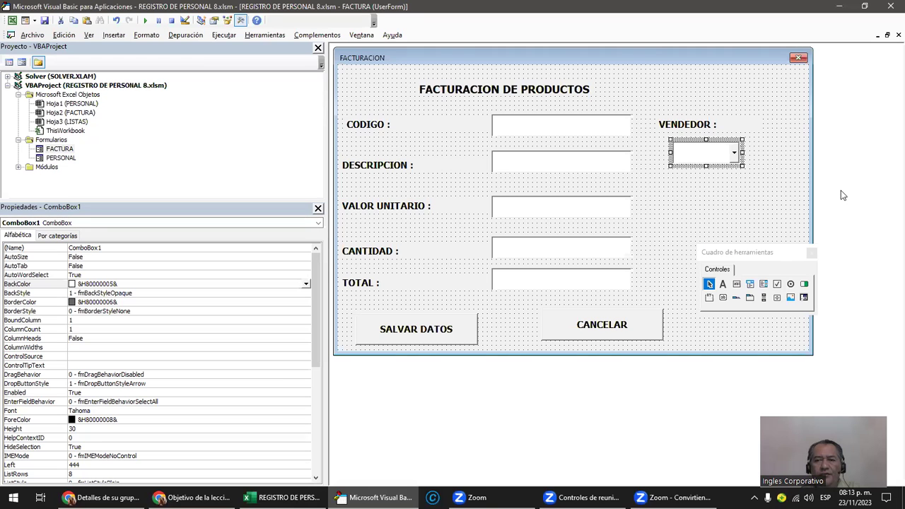
{"action": "left_click", "coordinate": [767, 233]}
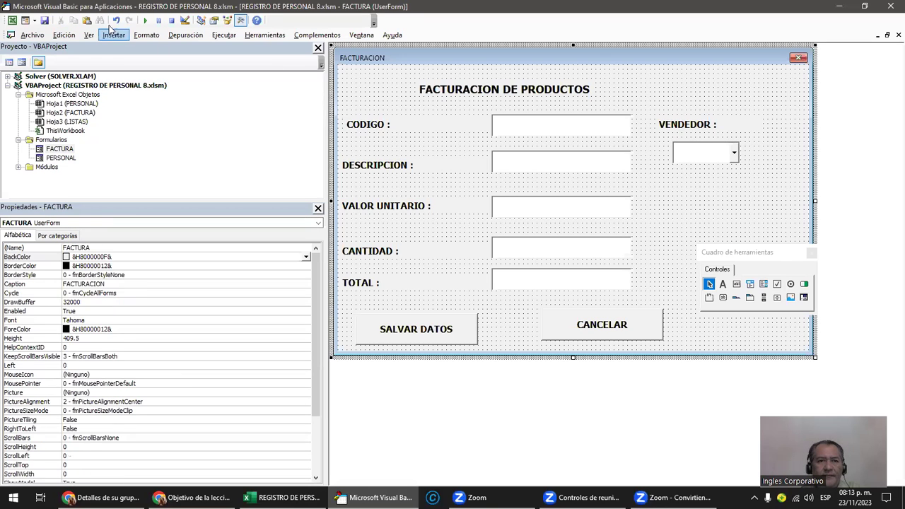
{"action": "left_click", "coordinate": [145, 21]}
{"action": "left_click", "coordinate": [613, 197]}
{"action": "left_click", "coordinate": [614, 197]}
{"action": "left_click", "coordinate": [614, 197]}
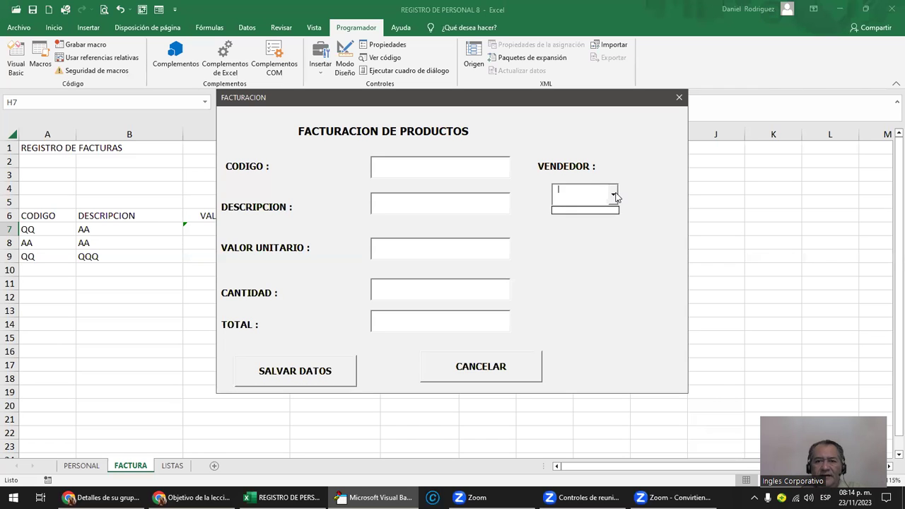
{"action": "left_click", "coordinate": [614, 197]}
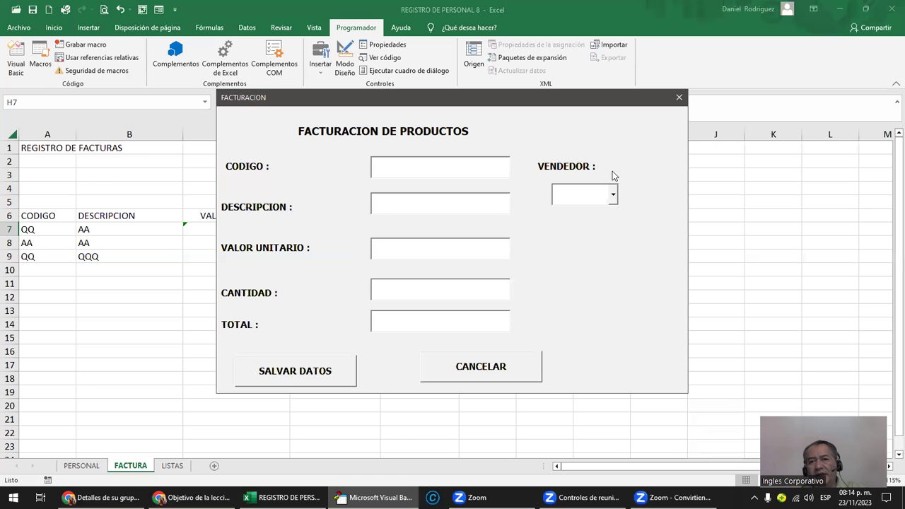
{"action": "left_click", "coordinate": [680, 100]}
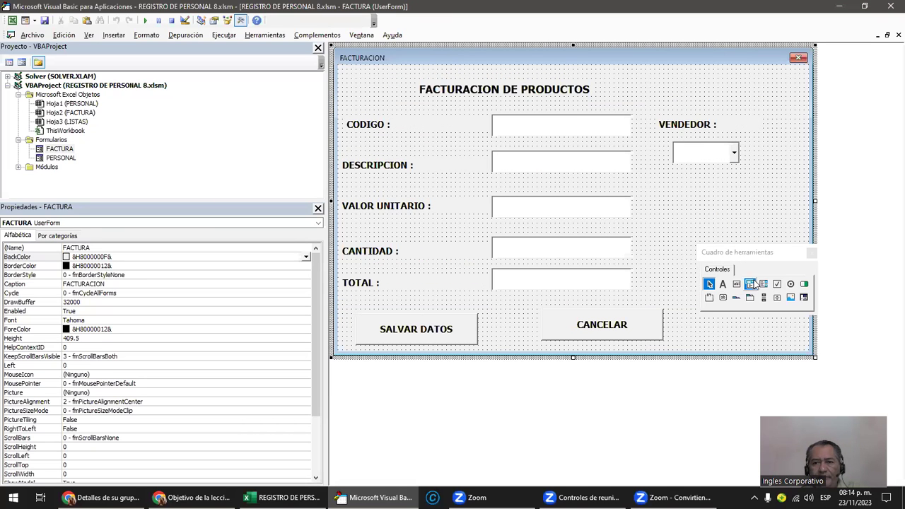
Step: Draw a list box below the VENDEDOR dropdown and test-run the form again
{"action": "left_click", "coordinate": [763, 283]}
{"action": "left_click_drag", "start_coordinate": [681, 195], "coordinate": [756, 244]}
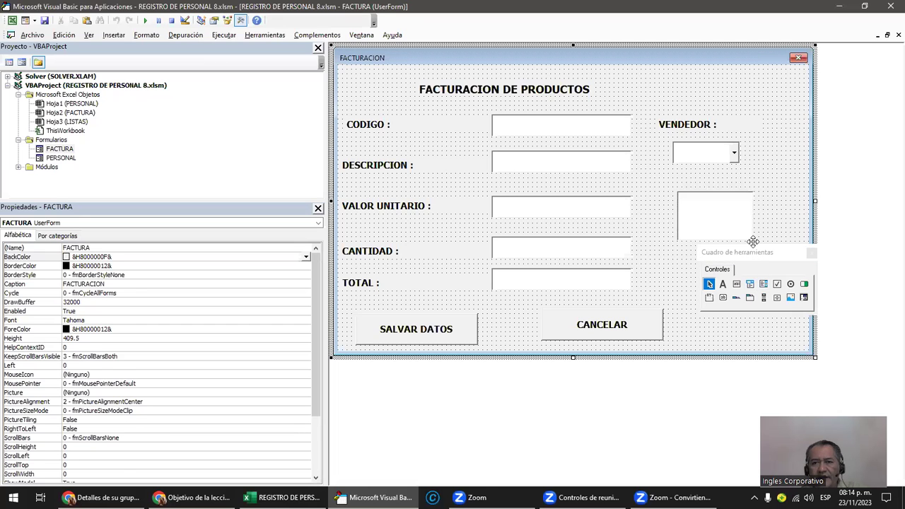
{"action": "left_click", "coordinate": [686, 331]}
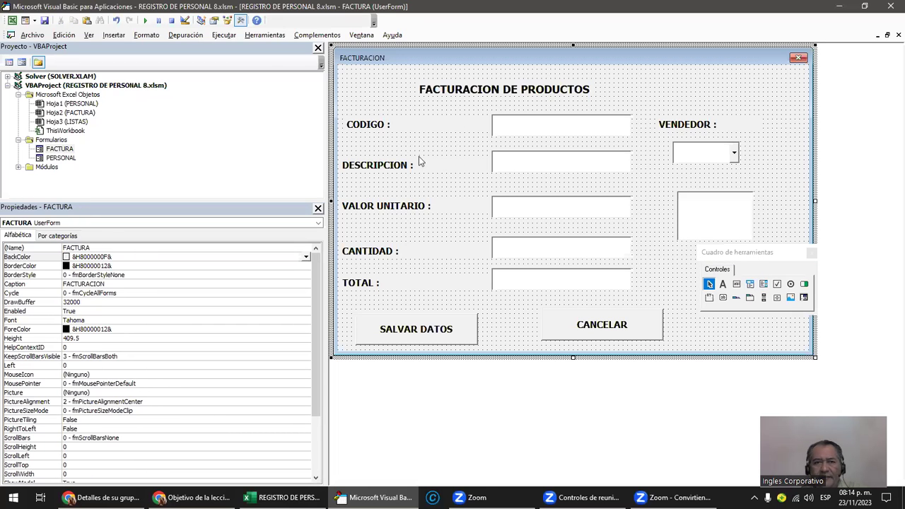
{"action": "left_click", "coordinate": [145, 21]}
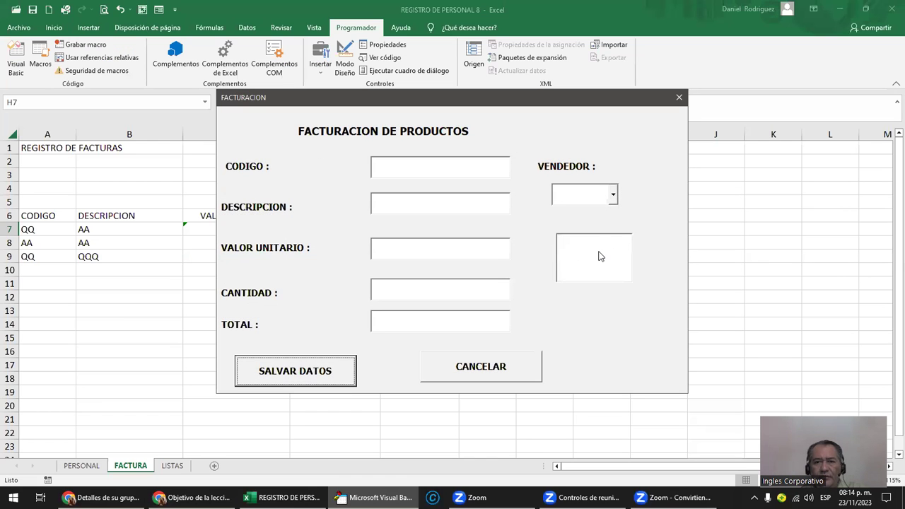
{"action": "left_click", "coordinate": [613, 197]}
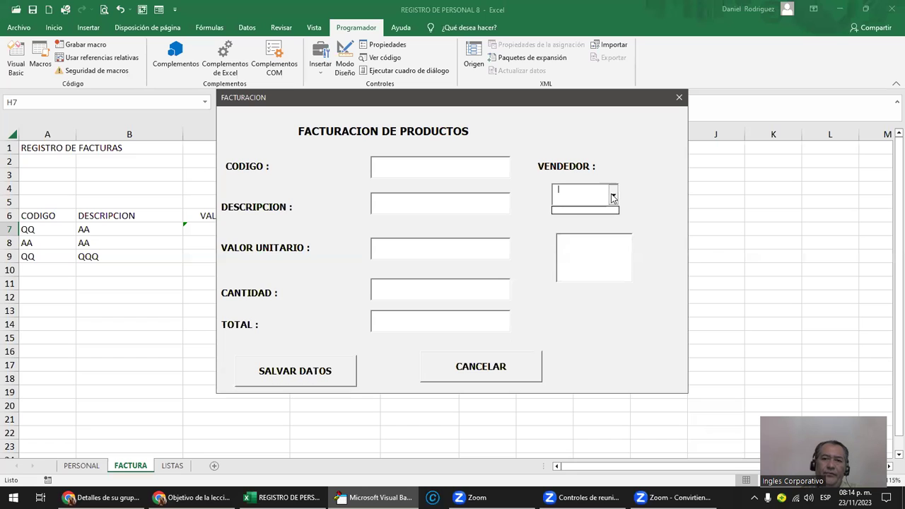
{"action": "left_click", "coordinate": [567, 195]}
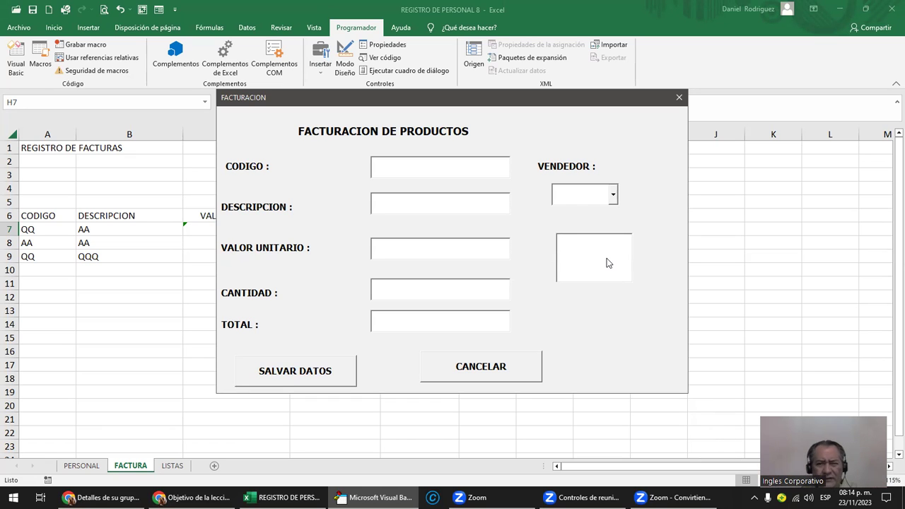
{"action": "left_click", "coordinate": [679, 97]}
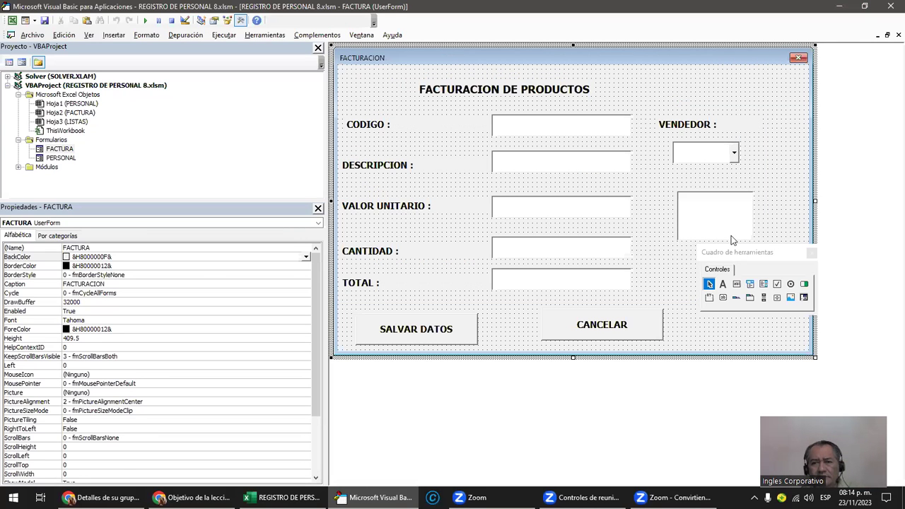
{"action": "left_click_drag", "start_coordinate": [731, 239], "coordinate": [697, 252]}
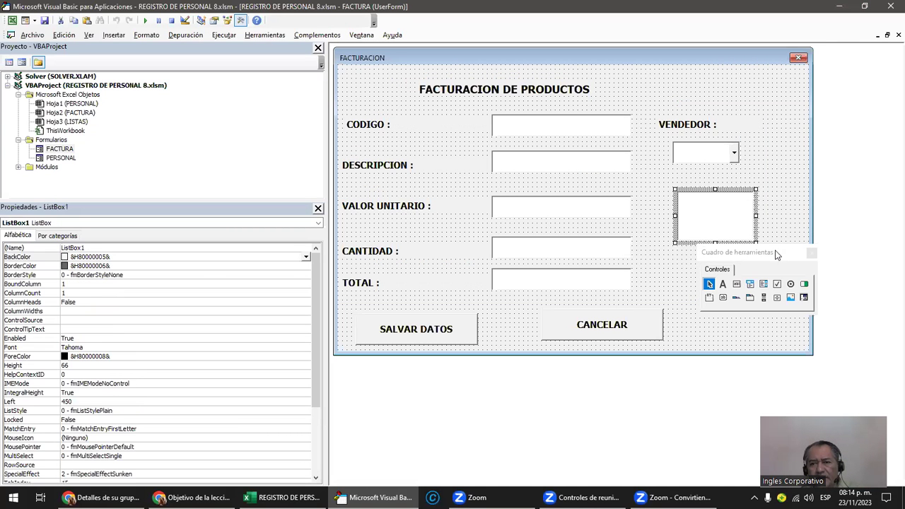
Step: Lower the list box slightly and add a copied label above it captioned SUCURSAL:
{"action": "mouse_move", "coordinate": [725, 206]}
{"action": "left_mouse_down"}
{"action": "mouse_move", "coordinate": [732, 227]}
{"action": "mouse_move", "coordinate": [722, 225]}
{"action": "left_mouse_up"}
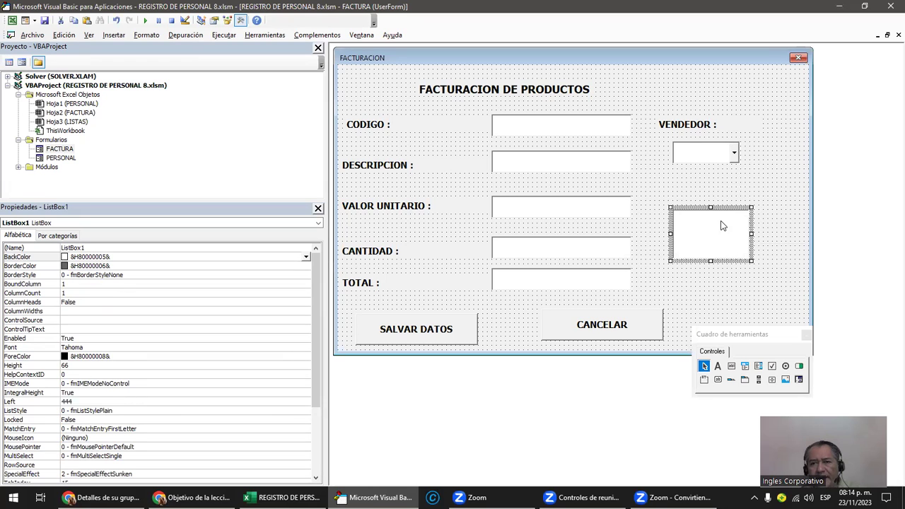
{"action": "left_click", "coordinate": [706, 130]}
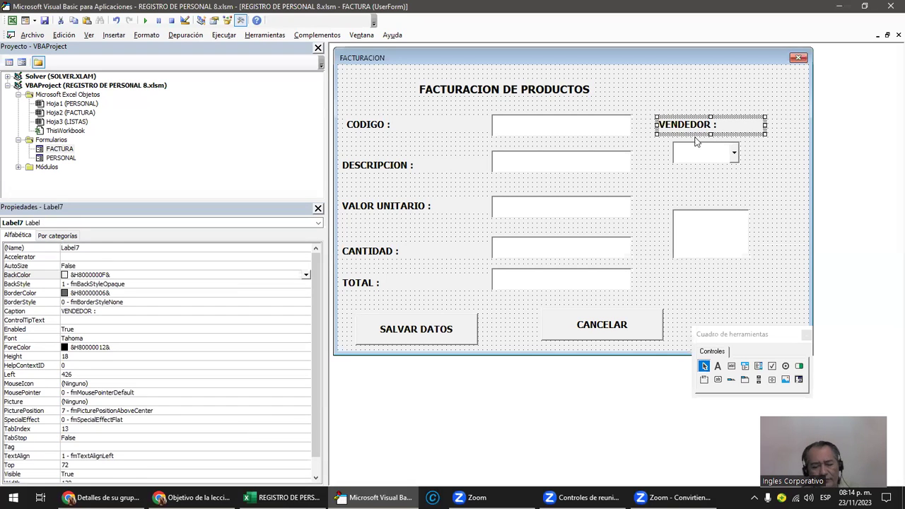
{"action": "left_click", "coordinate": [682, 193]}
{"action": "key", "text": "ctrl+v"}
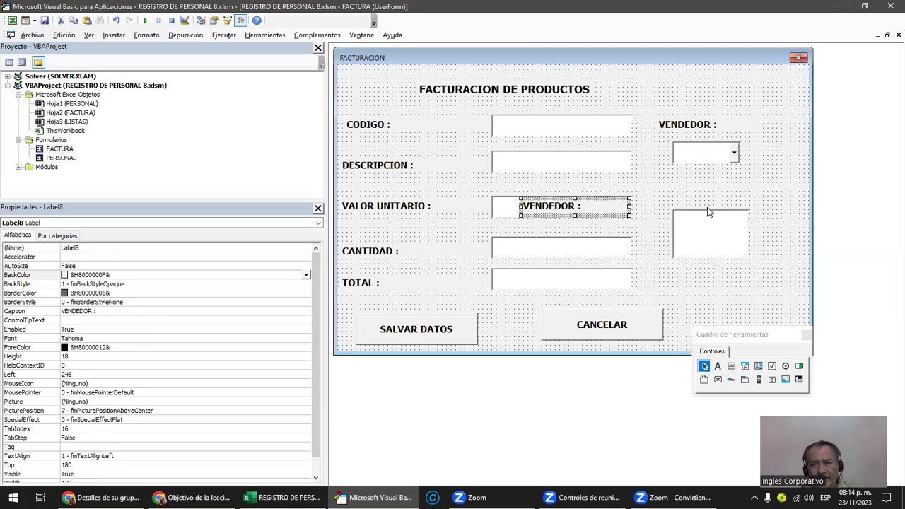
{"action": "left_click_drag", "start_coordinate": [606, 205], "coordinate": [741, 188]}
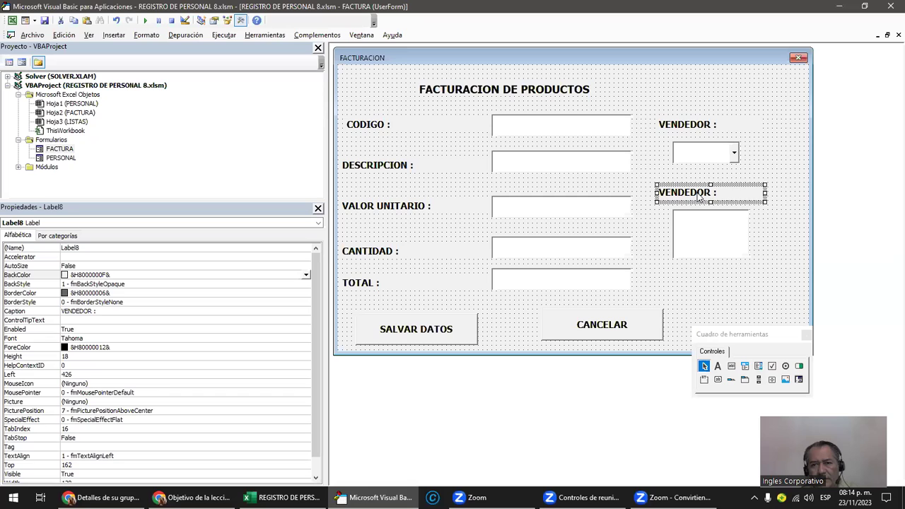
{"action": "left_click", "coordinate": [718, 193]}
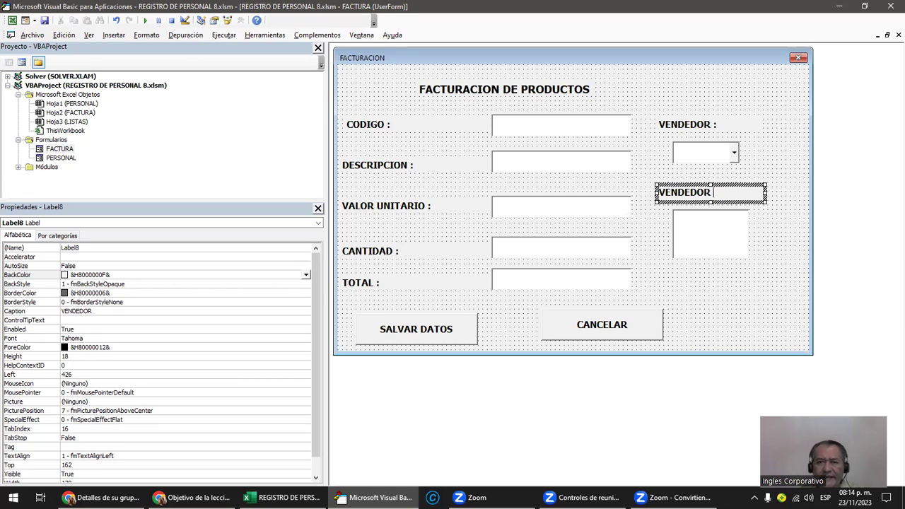
{"action": "key", "text": "BackSpace"}
{"action": "key", "text": "BackSpace"}
{"action": "key", "text": "BackSpace"}
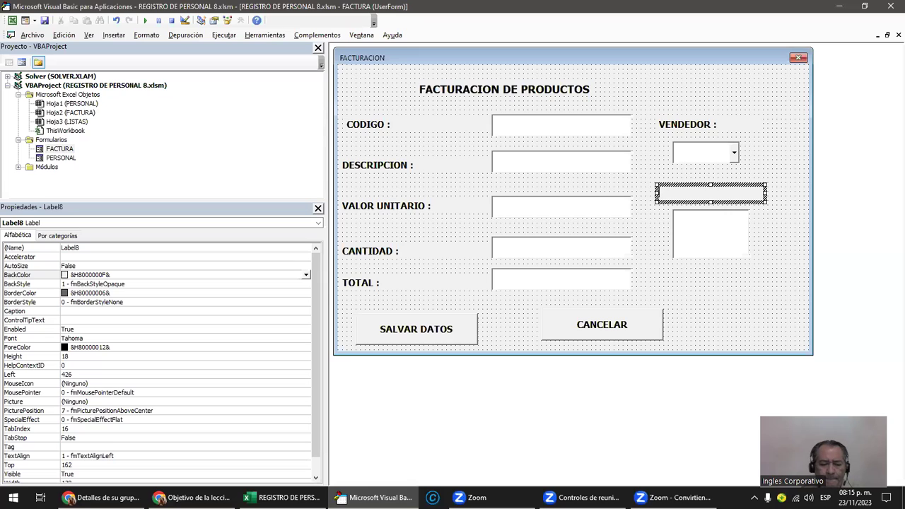
{"action": "type", "text": "SUCURSAL"}
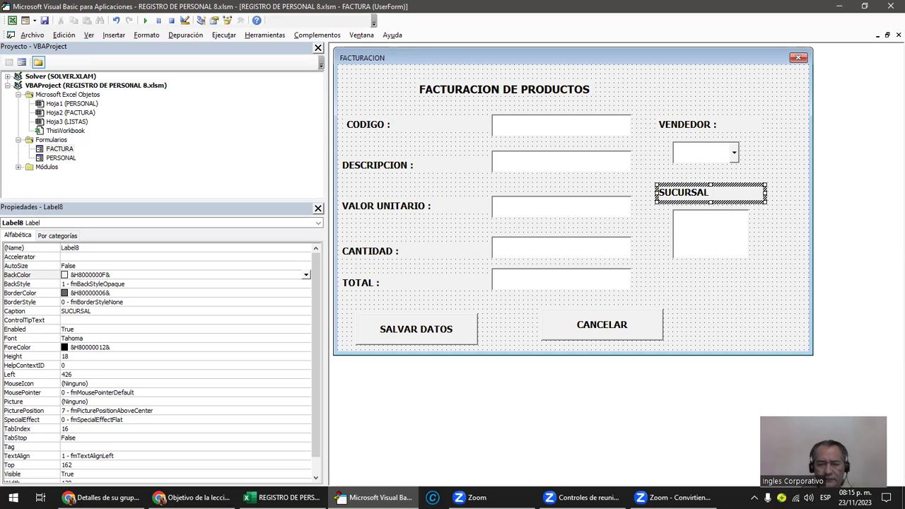
{"action": "left_click", "coordinate": [745, 292]}
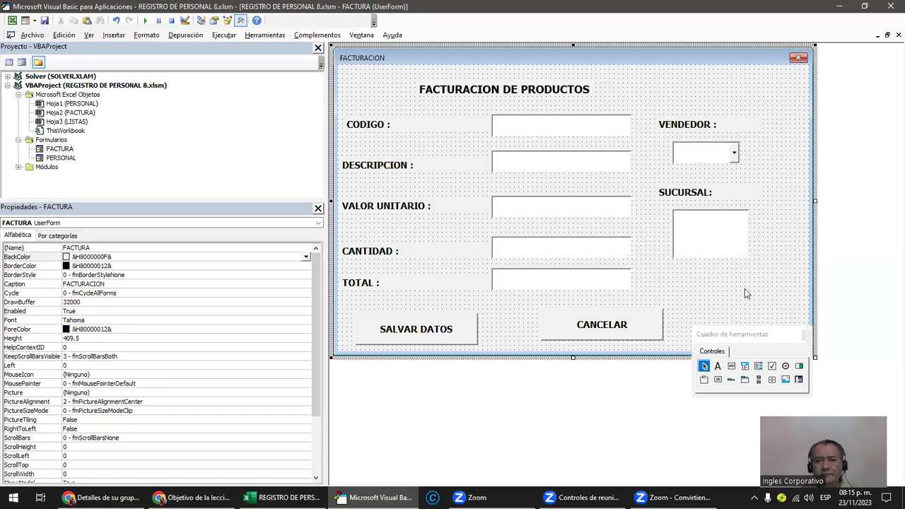
Step: Test-run the FACTURA form and confirm the VENDEDOR dropdown is still empty
{"action": "left_click", "coordinate": [146, 21]}
{"action": "left_click", "coordinate": [614, 199]}
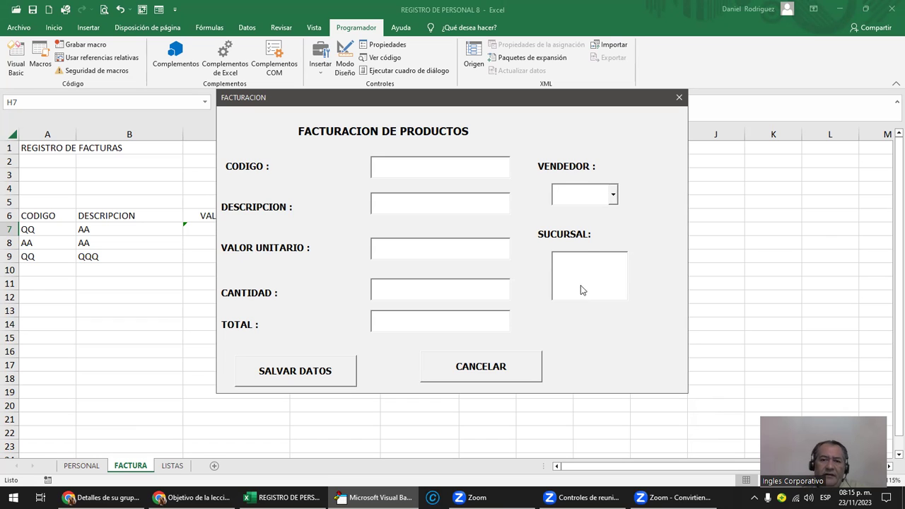
{"action": "left_click", "coordinate": [614, 195]}
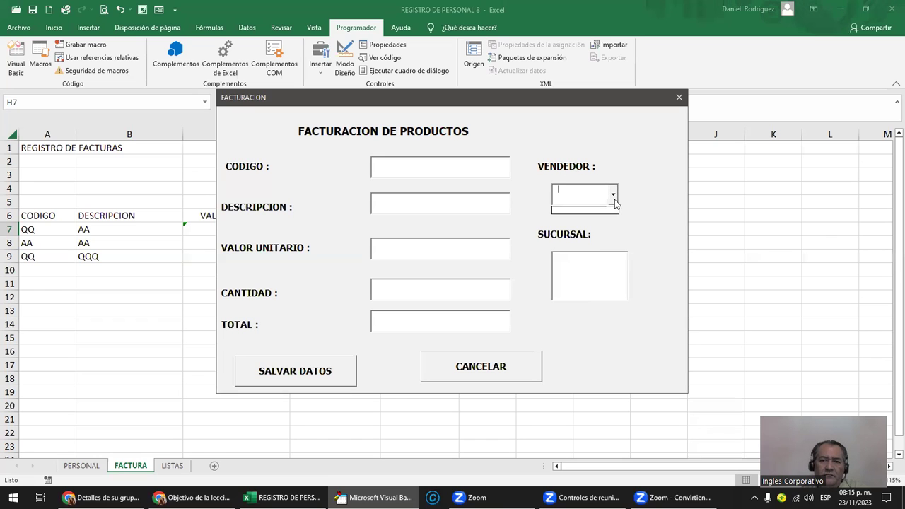
{"action": "left_click", "coordinate": [629, 240]}
{"action": "left_click", "coordinate": [613, 195]}
{"action": "left_click", "coordinate": [678, 97]}
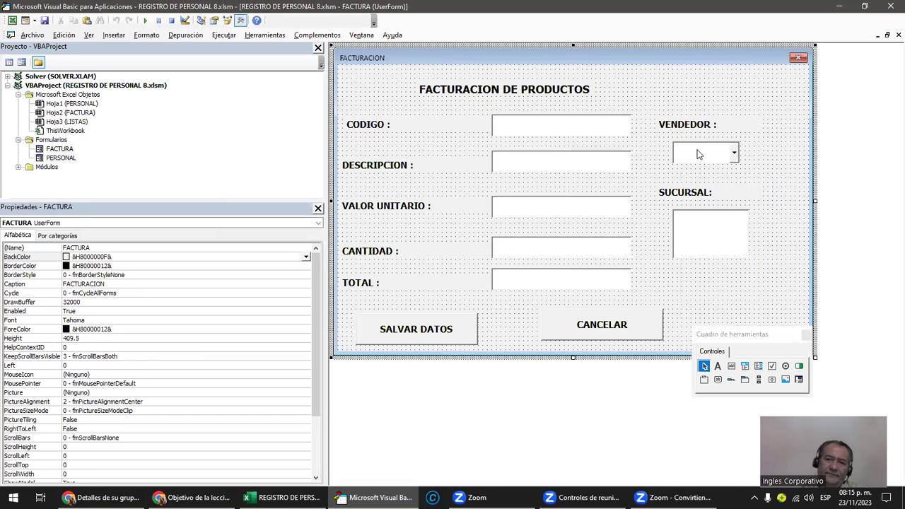
{"action": "left_click", "coordinate": [698, 155]}
{"action": "left_click", "coordinate": [700, 154]}
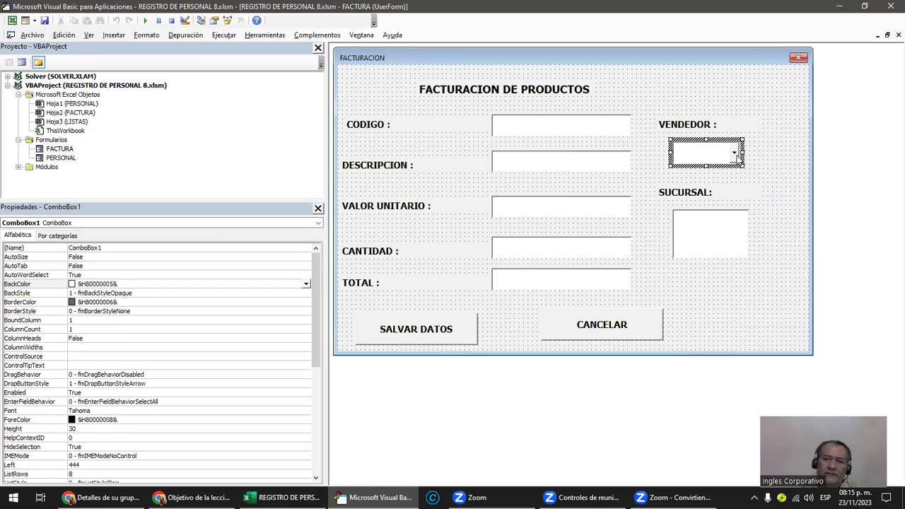
{"action": "left_click", "coordinate": [764, 206]}
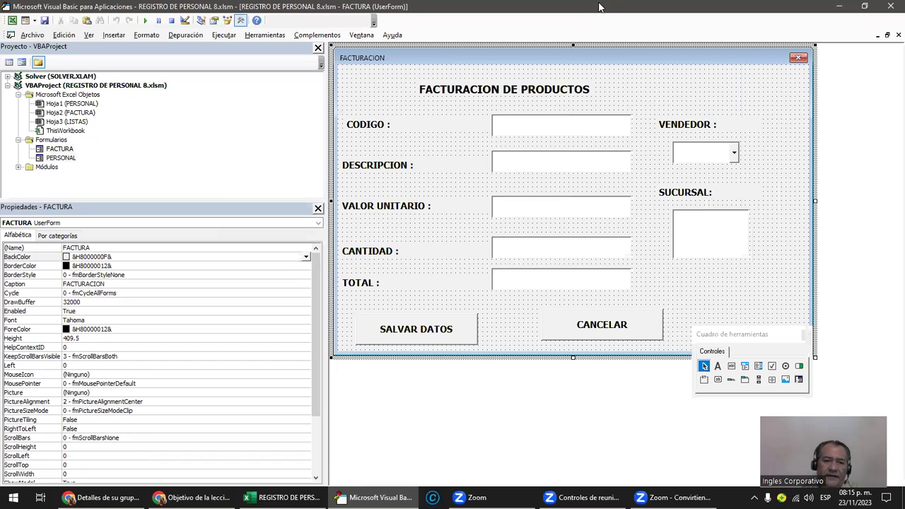
Step: Snap the editor beside Excel to view the LISTAS sheet, then maximize the editor
{"action": "key", "text": "super+Right"}
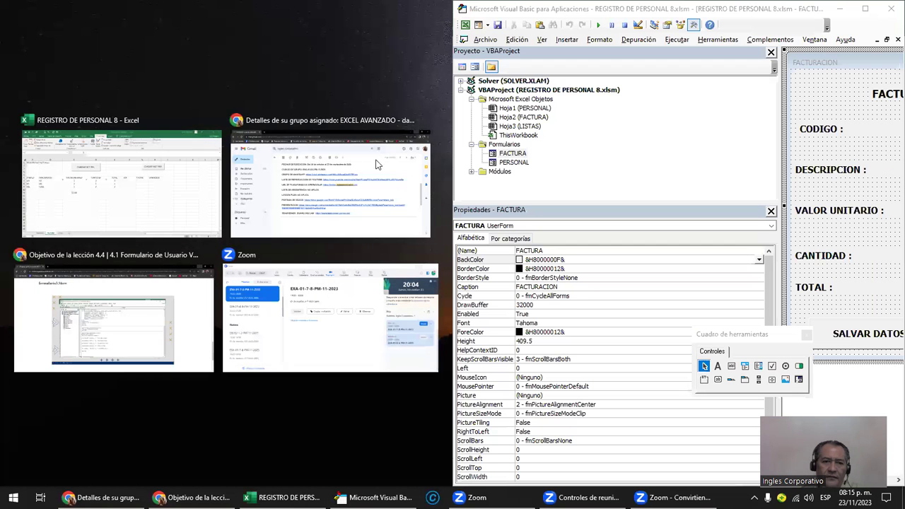
{"action": "left_click", "coordinate": [155, 170]}
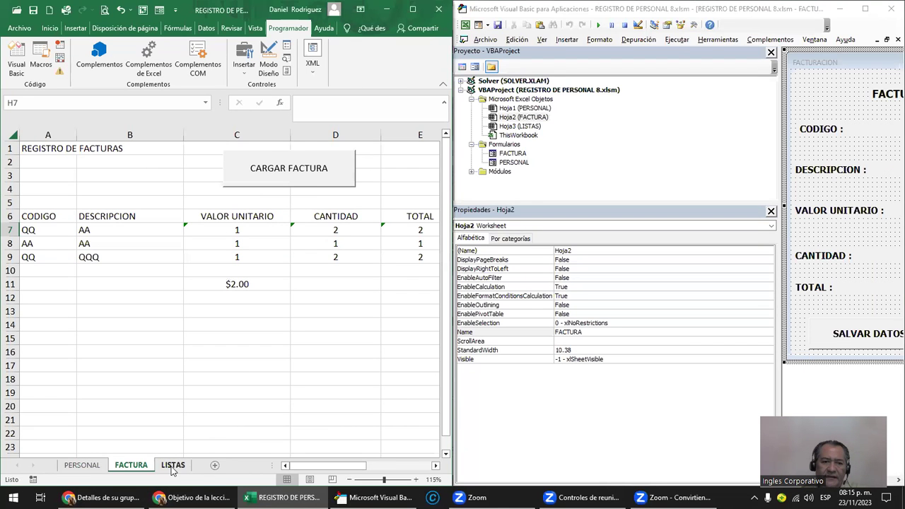
{"action": "left_click", "coordinate": [173, 465]}
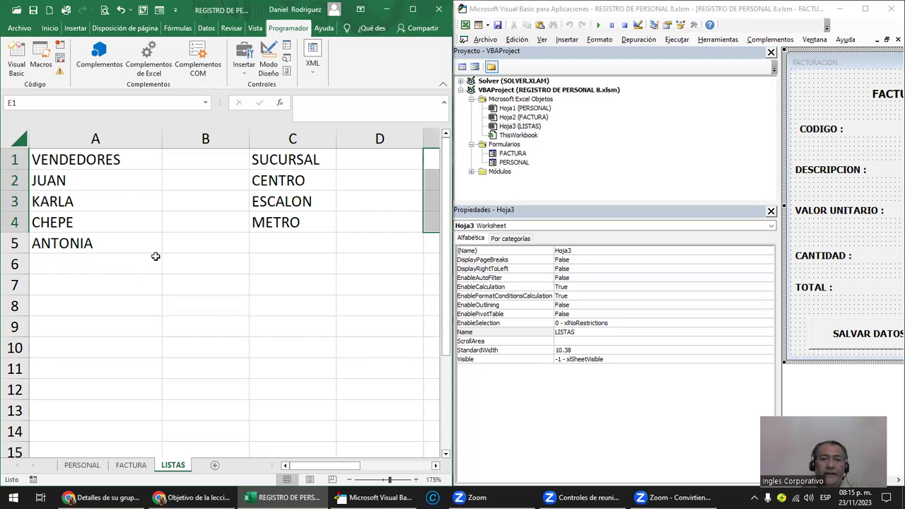
{"action": "left_click", "coordinate": [713, 6]}
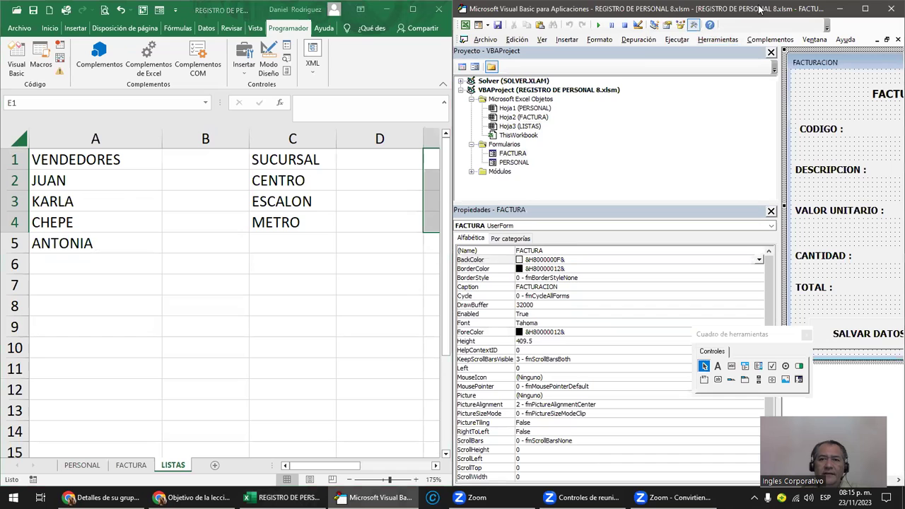
{"action": "left_click", "coordinate": [865, 8]}
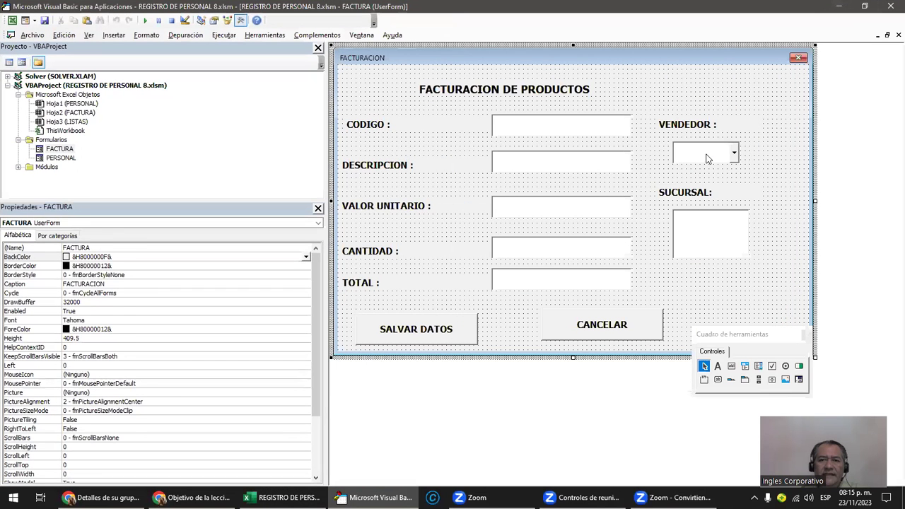
Step: Change the dropdown's (Name) property from ComboBox1 to VENDEDOR
{"action": "left_click", "coordinate": [707, 158]}
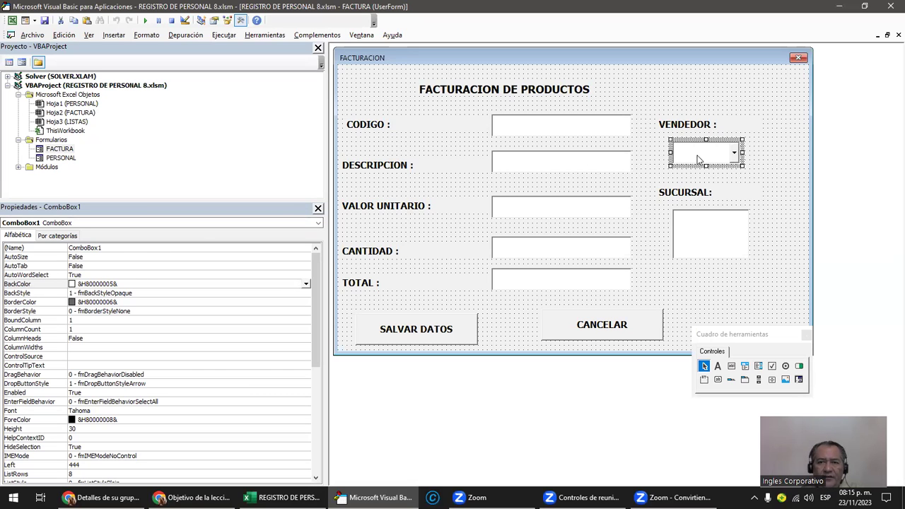
{"action": "left_click", "coordinate": [106, 248]}
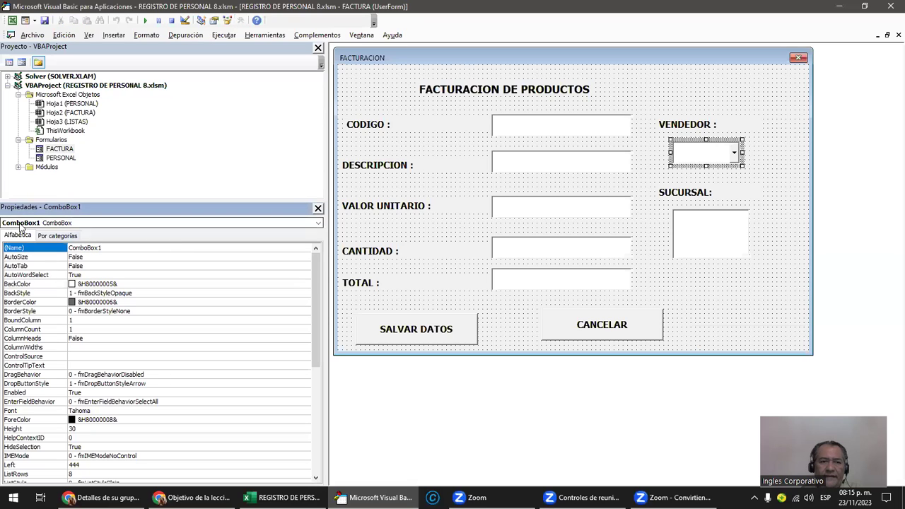
{"action": "left_click", "coordinate": [111, 247]}
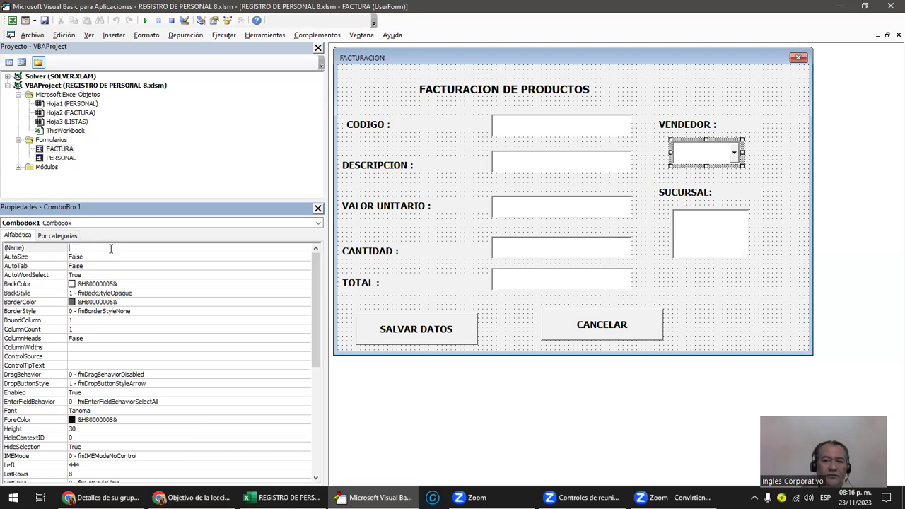
{"action": "type", "text": "VENDEDOR"}
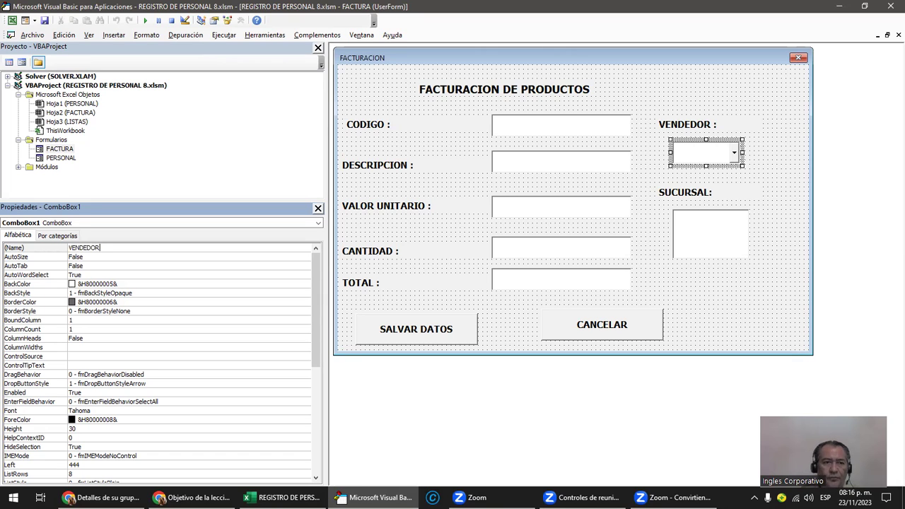
{"action": "key", "text": "Return"}
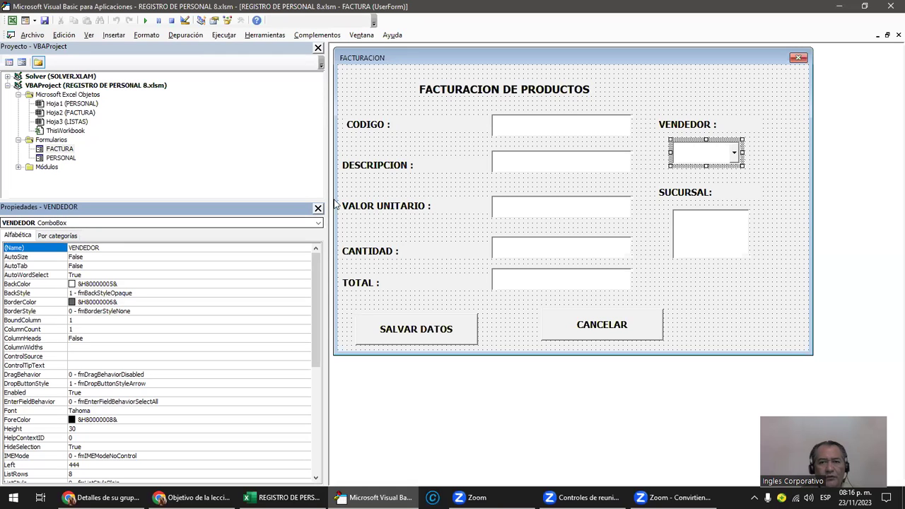
{"action": "left_click", "coordinate": [734, 157]}
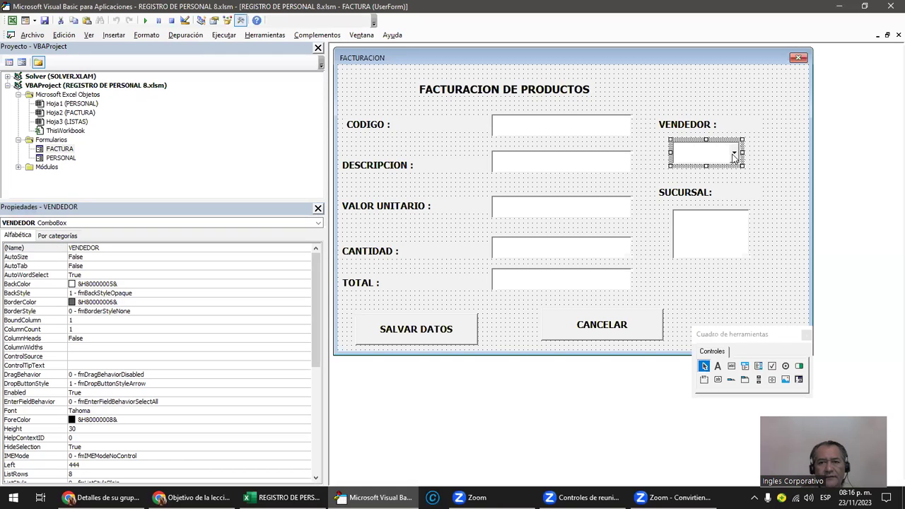
{"action": "left_click", "coordinate": [734, 157]}
Step: Set the VENDEDOR combo box's RowSource property to VENDEDORES
{"action": "left_click", "coordinate": [102, 248]}
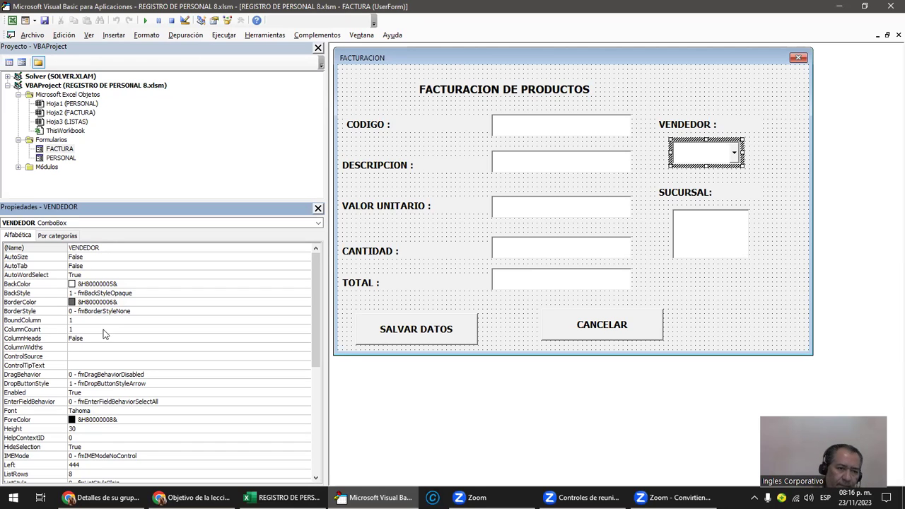
{"action": "scroll", "coordinate": [103, 333], "scroll_direction": "down", "scroll_amount": 1}
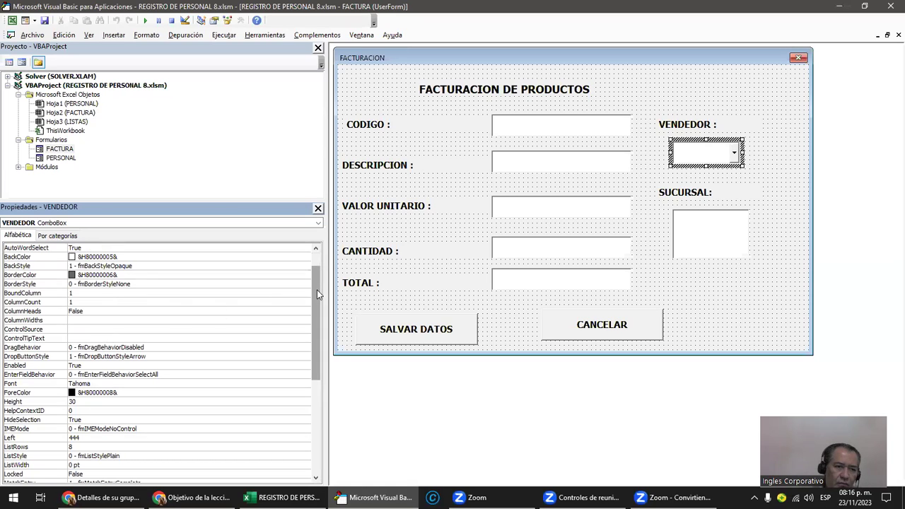
{"action": "left_click_drag", "start_coordinate": [317, 290], "coordinate": [313, 330]}
{"action": "left_click", "coordinate": [30, 446]}
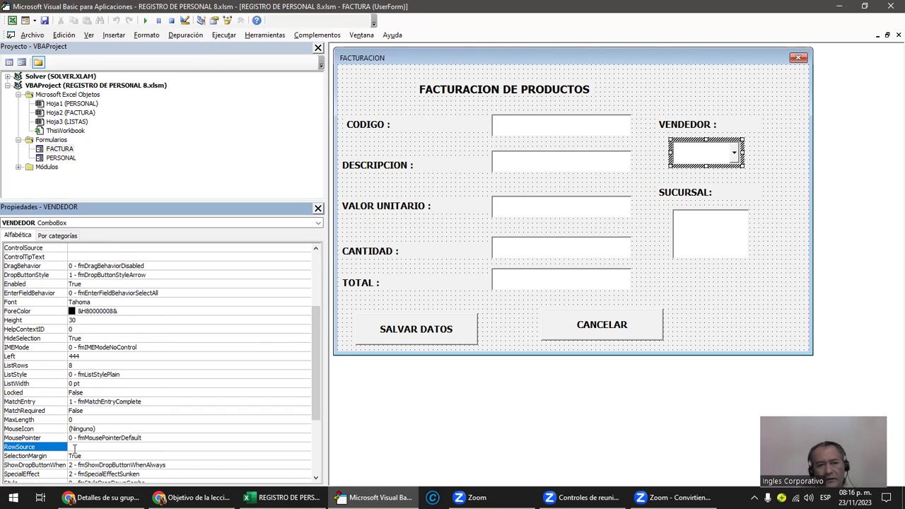
{"action": "left_click", "coordinate": [74, 447]}
{"action": "type", "text": "VENDEDORES"}
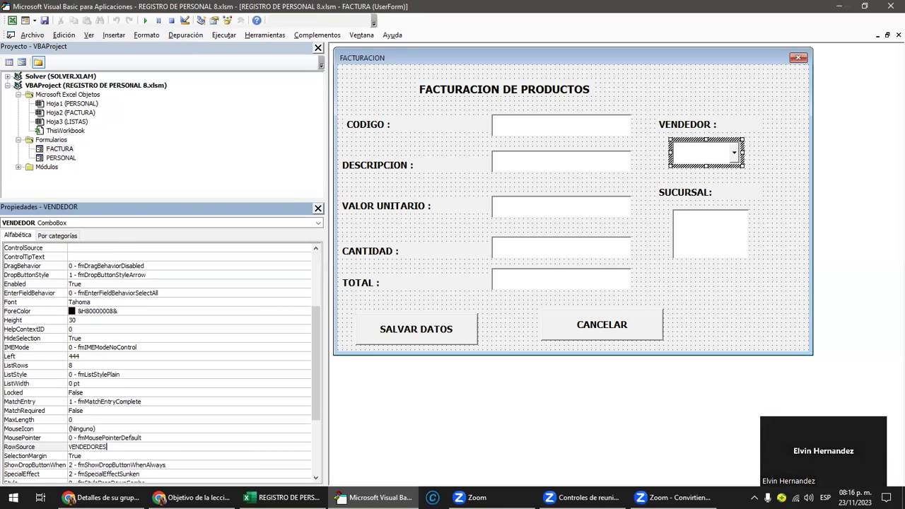
{"action": "left_click", "coordinate": [21, 447]}
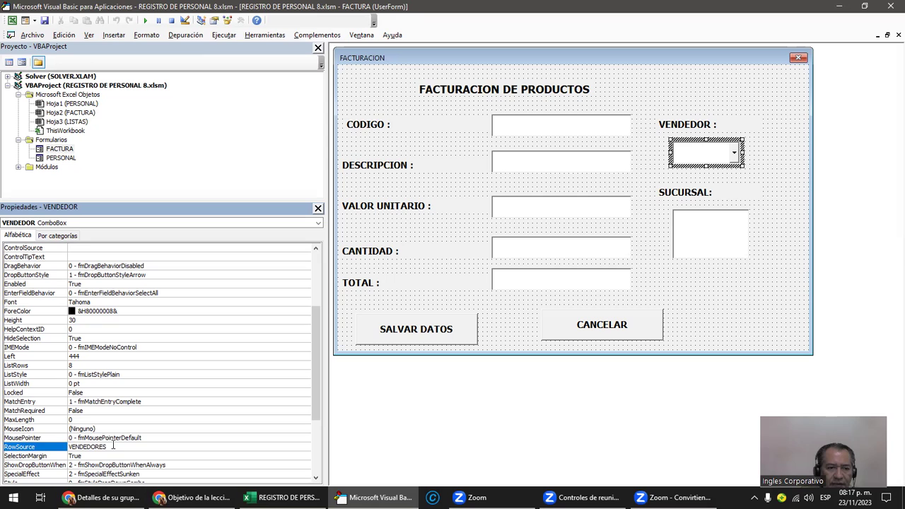
{"action": "left_click_drag", "start_coordinate": [113, 447], "coordinate": [70, 447]}
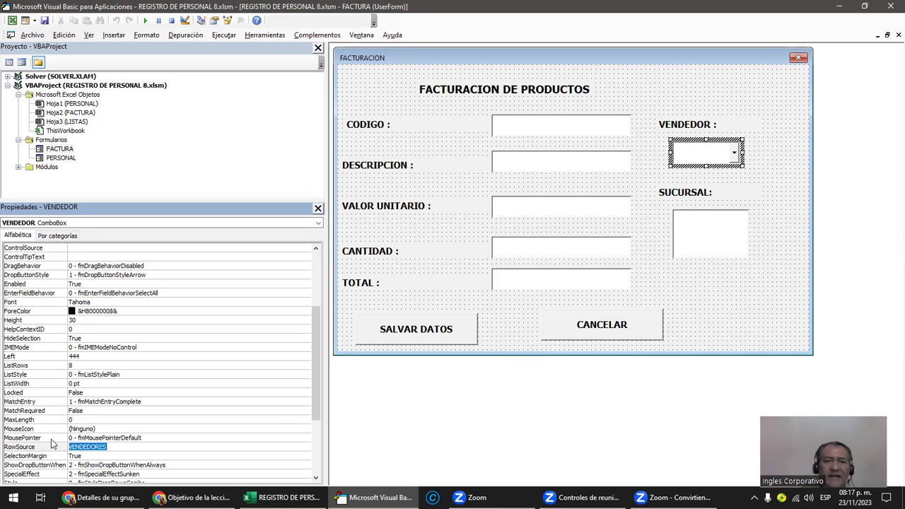
{"action": "left_click", "coordinate": [416, 418]}
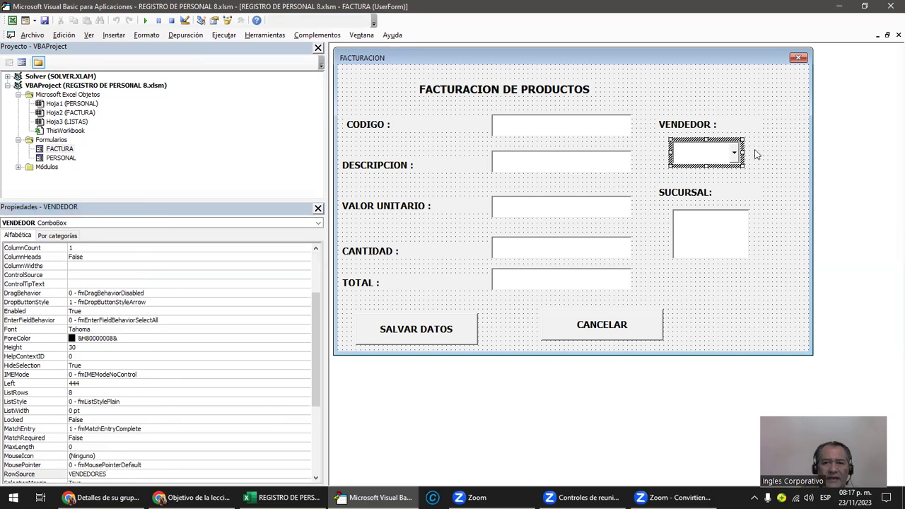
Step: Run the form and check the VENDEDOR list shows JUAN, KARLA, CHEPE and ANTONIA
{"action": "left_click", "coordinate": [145, 21]}
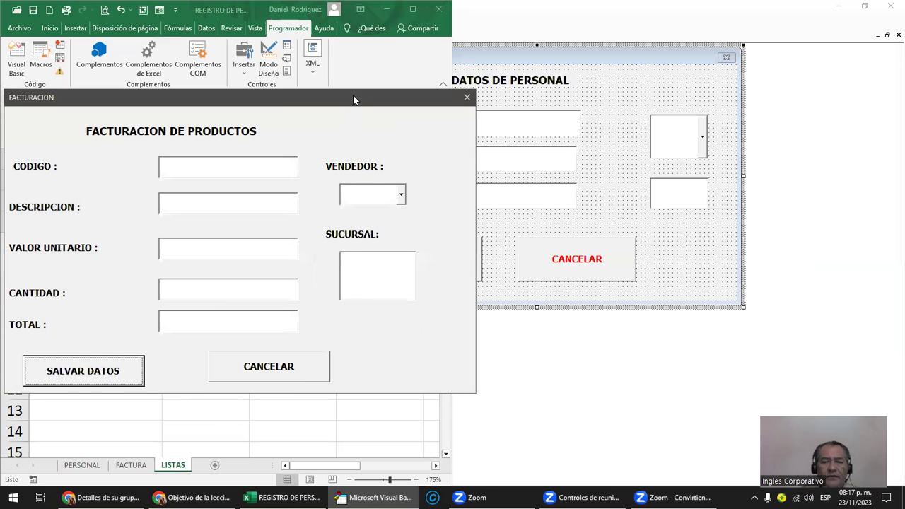
{"action": "left_click_drag", "start_coordinate": [354, 99], "coordinate": [600, 86]}
{"action": "left_click", "coordinate": [650, 181]}
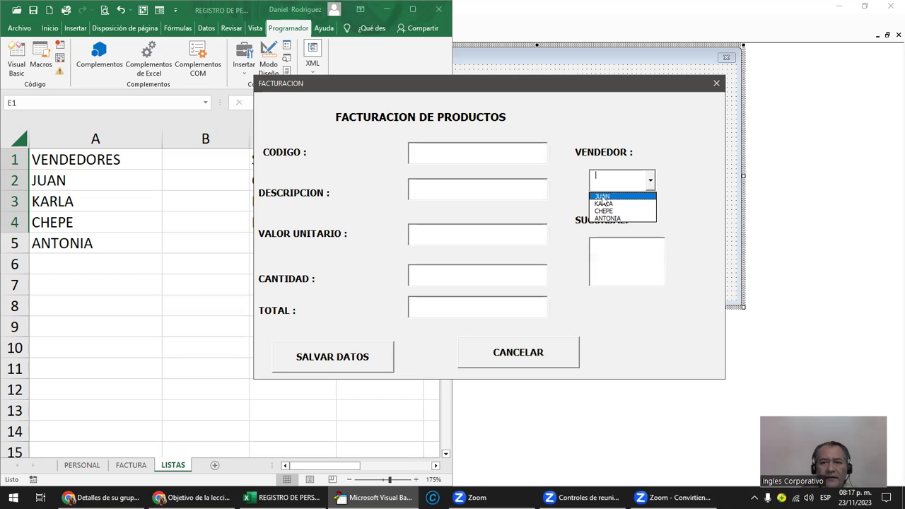
{"action": "left_click", "coordinate": [602, 196]}
{"action": "left_click", "coordinate": [650, 183]}
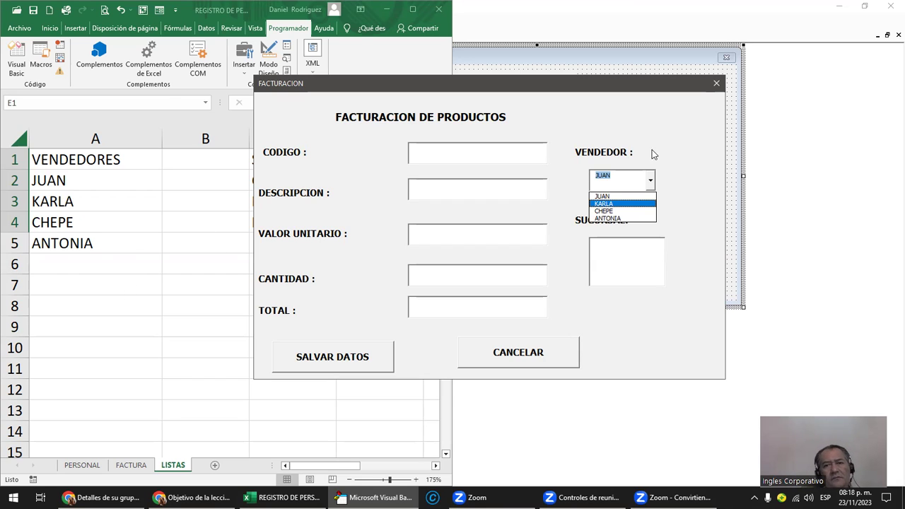
{"action": "left_click", "coordinate": [716, 84]}
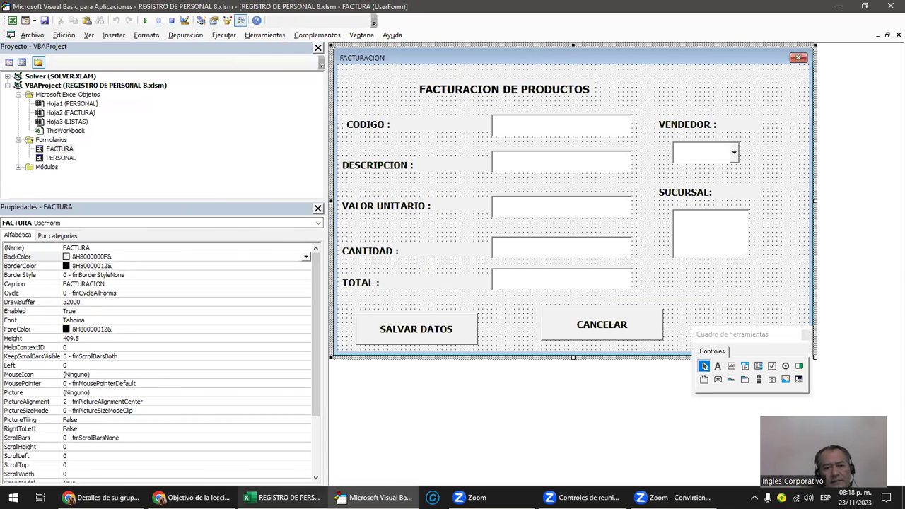
Step: Enter SARA in cell A6 of the LISTAS sheet, below ANTONIA
{"action": "left_click", "coordinate": [283, 497]}
{"action": "left_click", "coordinate": [67, 267]}
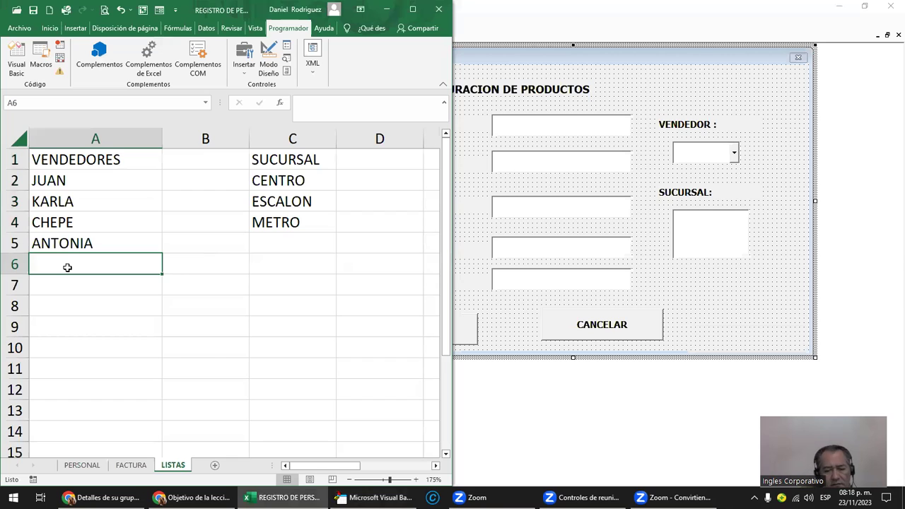
{"action": "type", "text": "JU"}
{"action": "key", "text": "BackSpace"}
{"action": "key", "text": "BackSpace"}
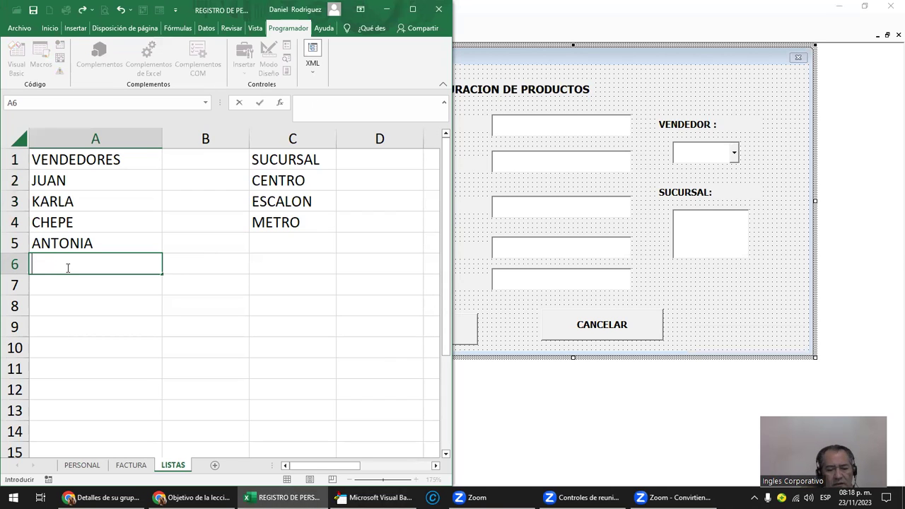
{"action": "type", "text": "SARA"}
{"action": "key", "text": "Return"}
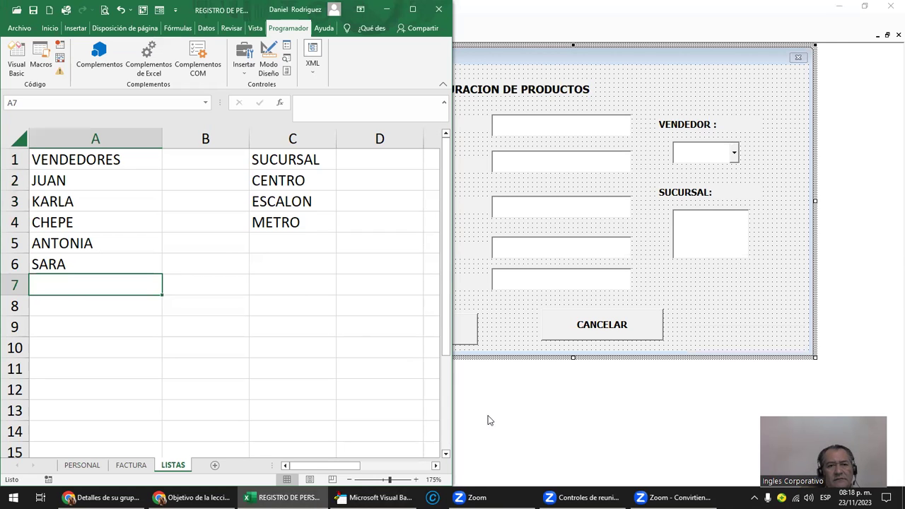
Step: Maximize Excel and check the VENDEDORES range still covers only A2:A5
{"action": "left_click", "coordinate": [413, 10]}
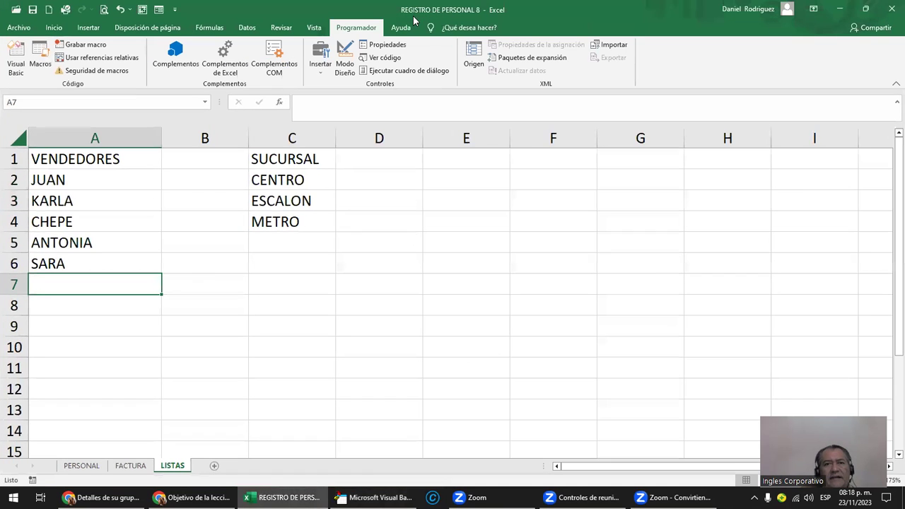
{"action": "left_click", "coordinate": [205, 102]}
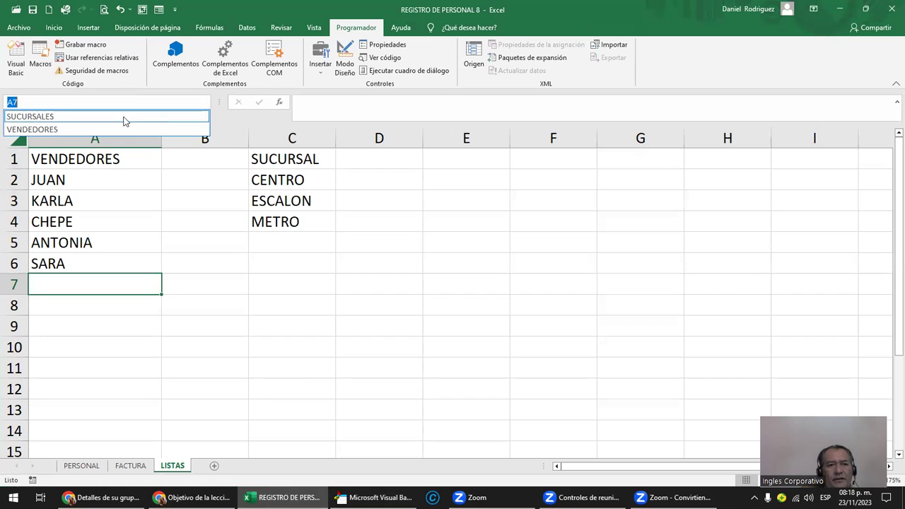
{"action": "left_click", "coordinate": [112, 130]}
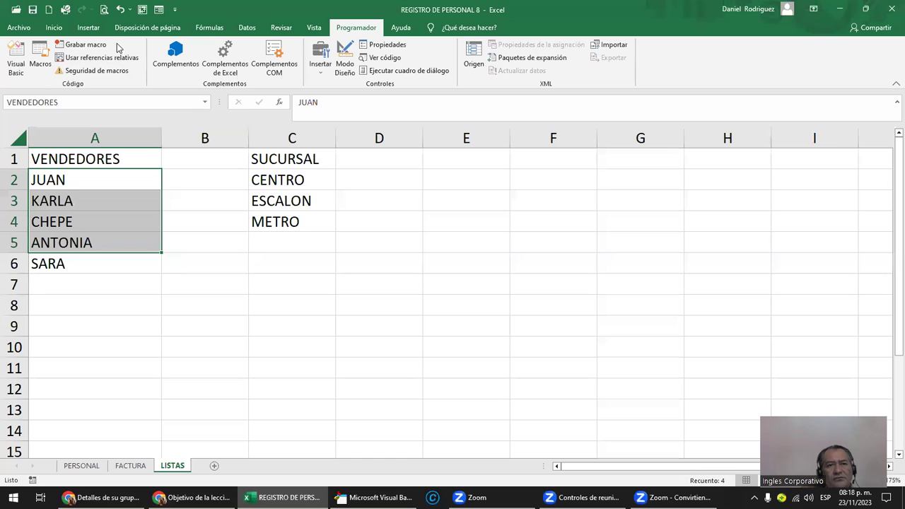
{"action": "left_click", "coordinate": [213, 26]}
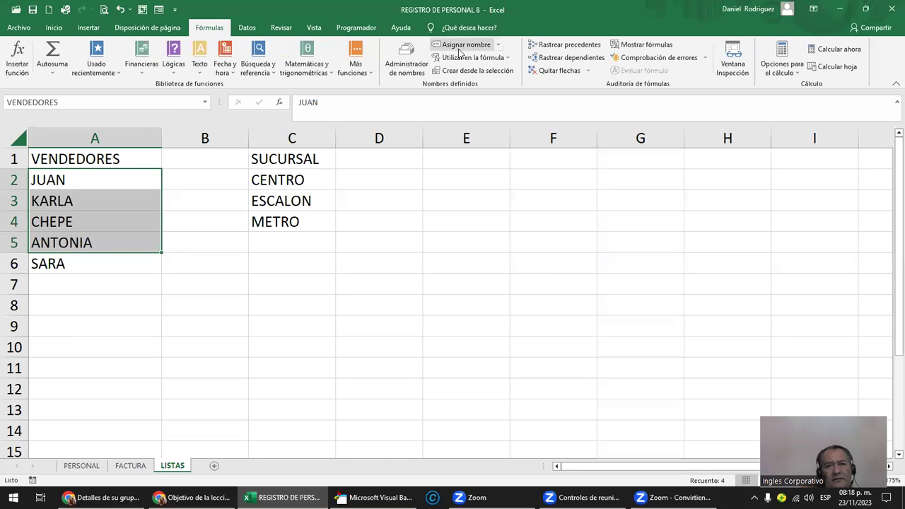
Step: In the Name Manager, change VENDEDORES to refer to =LISTAS!$A$2:$A$6
{"action": "left_click", "coordinate": [413, 67]}
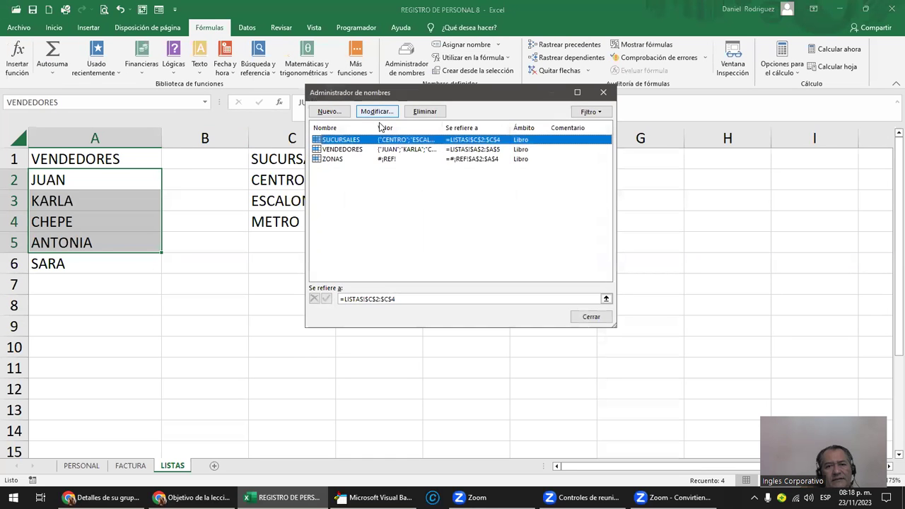
{"action": "double_click", "coordinate": [347, 150]}
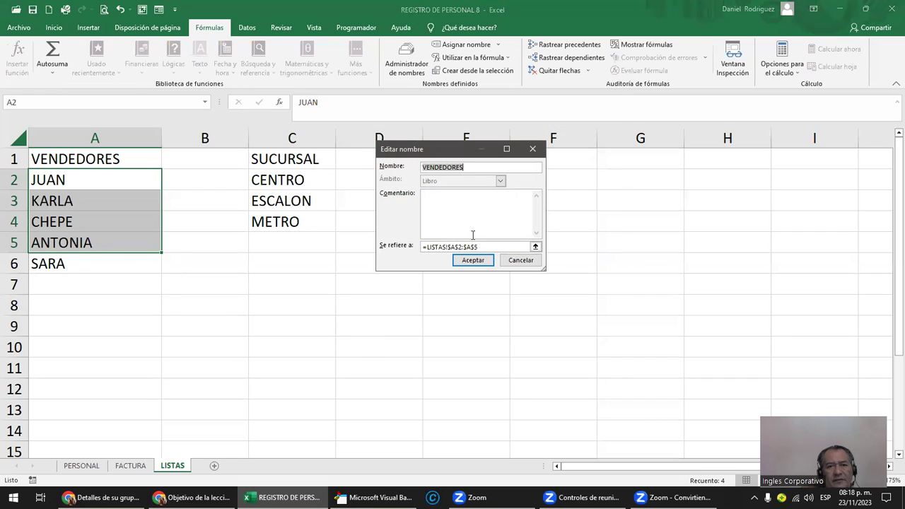
{"action": "left_click", "coordinate": [493, 247]}
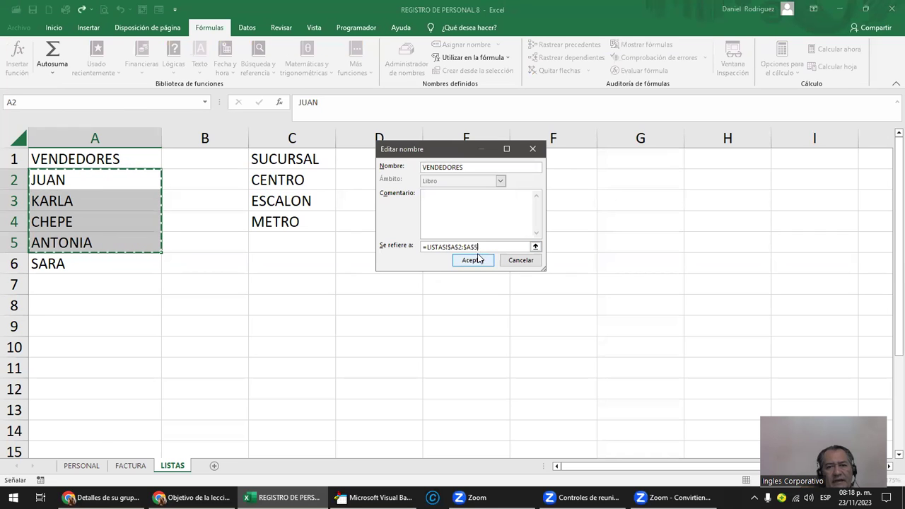
{"action": "key", "text": "BackSpace"}
{"action": "type", "text": "6"}
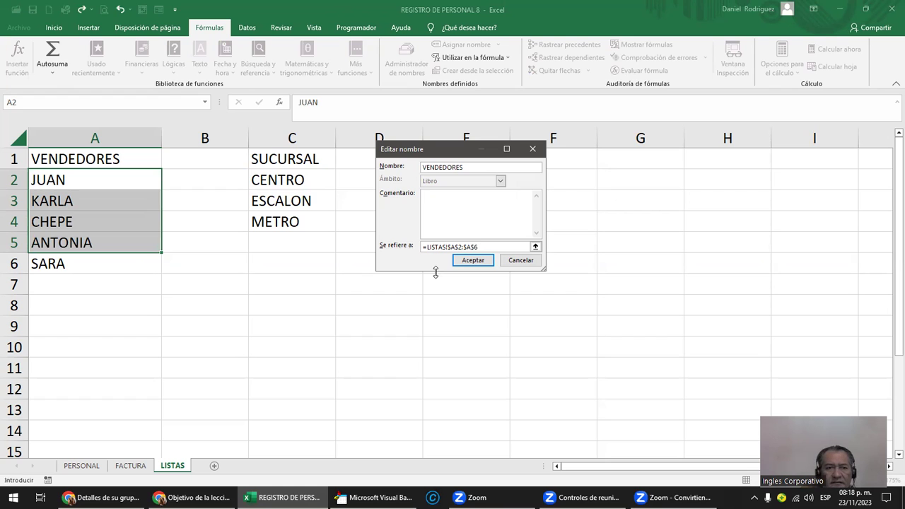
{"action": "key", "text": "Return"}
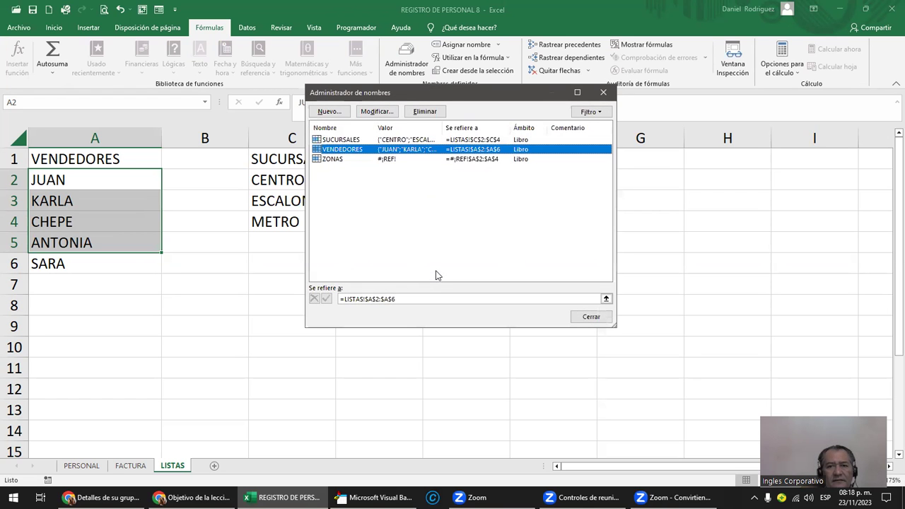
{"action": "double_click", "coordinate": [342, 150]}
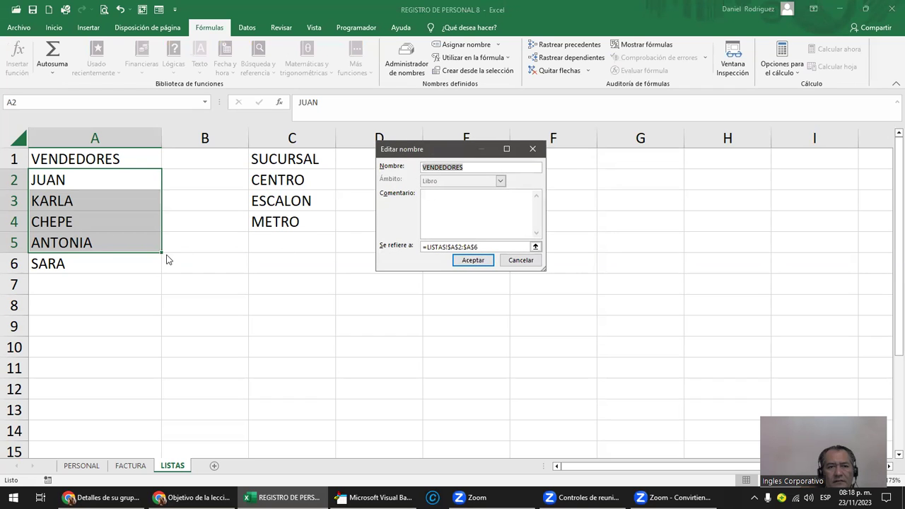
{"action": "left_click", "coordinate": [471, 260]}
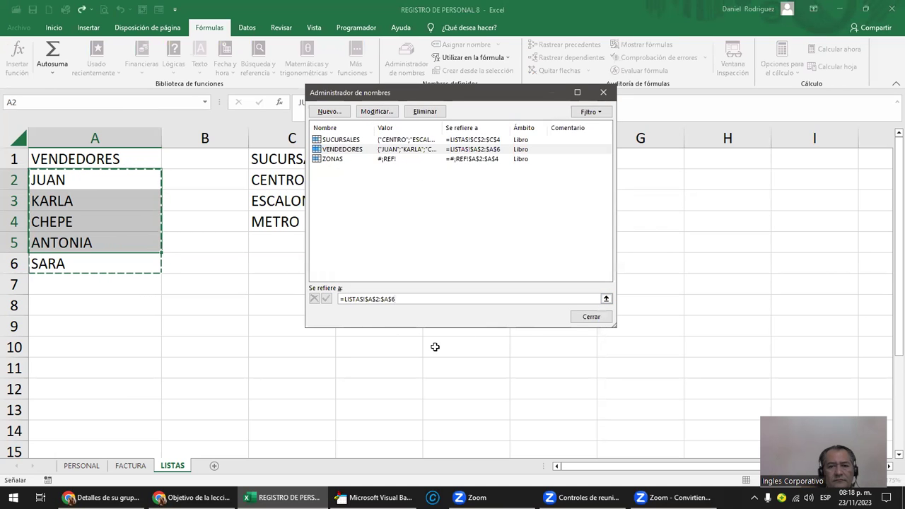
{"action": "left_click", "coordinate": [592, 317]}
Step: Verify through the Name Box that VENDEDORES now selects A2:A6
{"action": "left_click", "coordinate": [205, 304]}
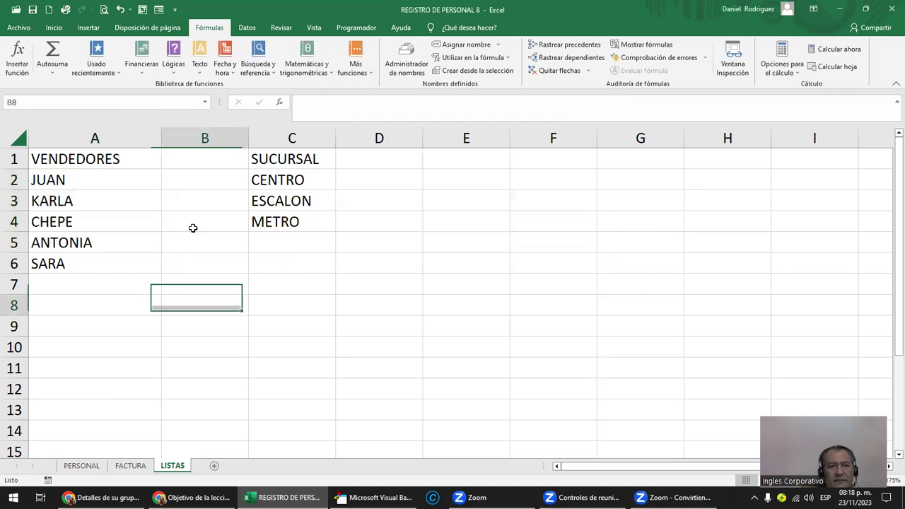
{"action": "left_click", "coordinate": [206, 103]}
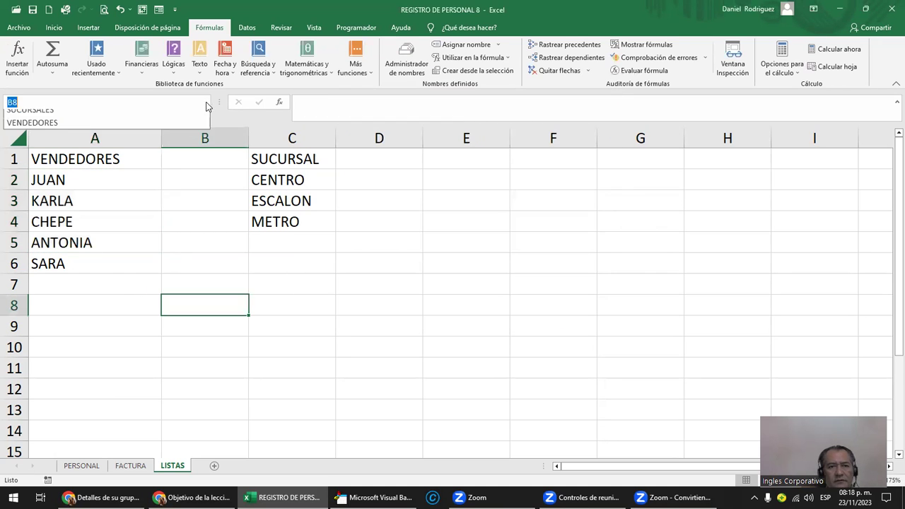
{"action": "left_click", "coordinate": [145, 129]}
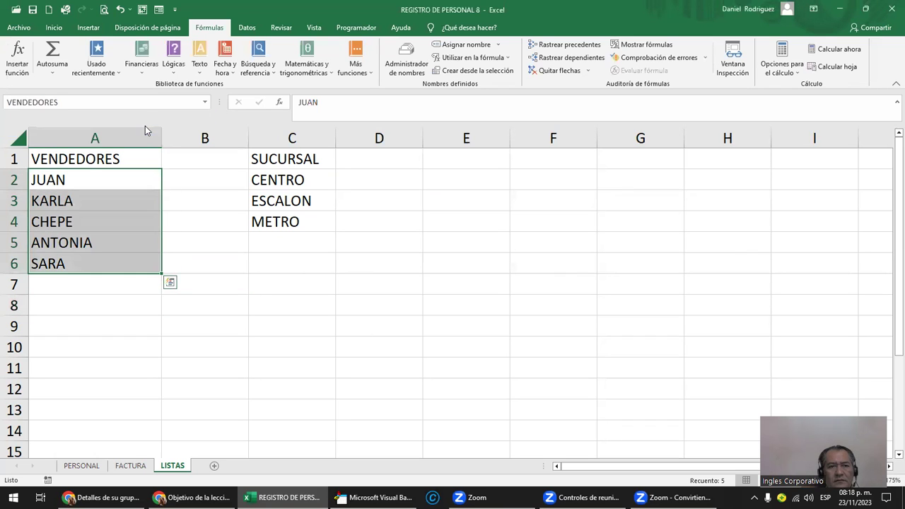
{"action": "left_click", "coordinate": [258, 305]}
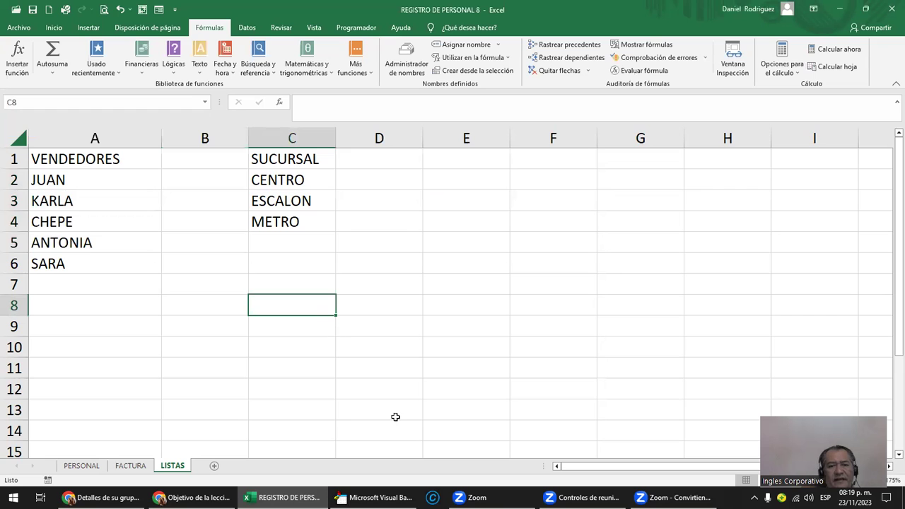
Step: In the FACTURA designer, verify the VENDEDOR combo box's RowSource is VENDEDORES
{"action": "left_click", "coordinate": [373, 497]}
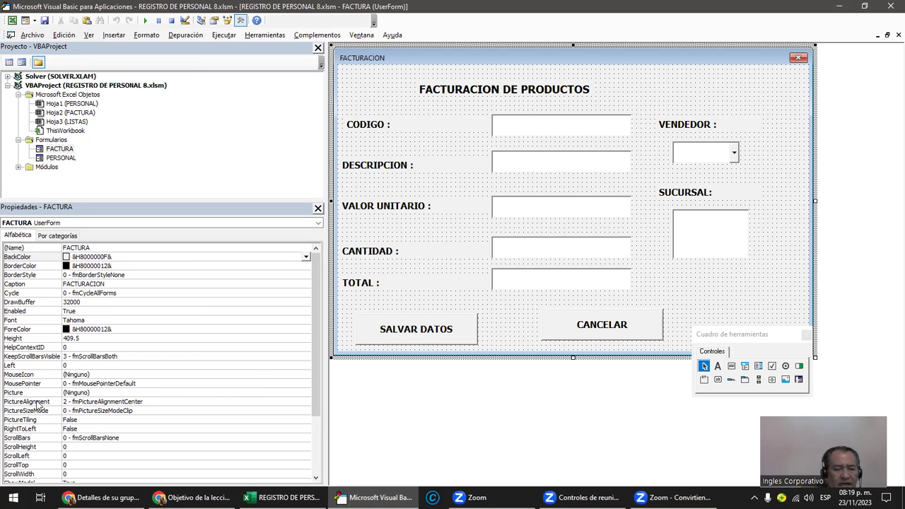
{"action": "scroll", "coordinate": [39, 407], "scroll_direction": "down", "scroll_amount": 1}
{"action": "scroll", "coordinate": [39, 406], "scroll_direction": "down", "scroll_amount": 1}
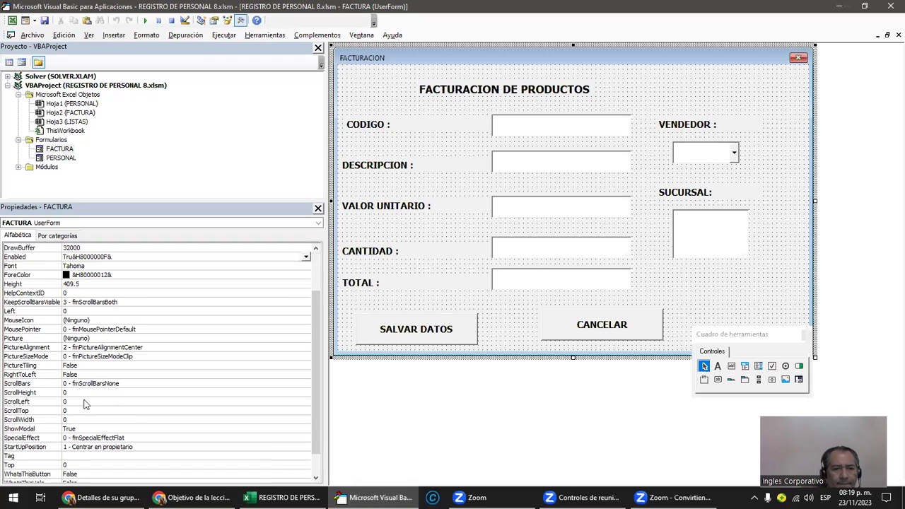
{"action": "left_click", "coordinate": [685, 151]}
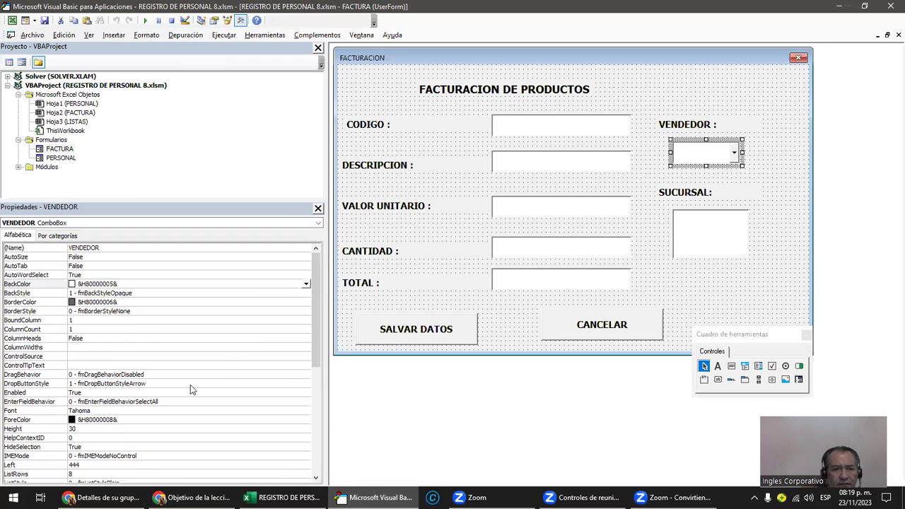
{"action": "scroll", "coordinate": [96, 442], "scroll_direction": "down", "scroll_amount": 2}
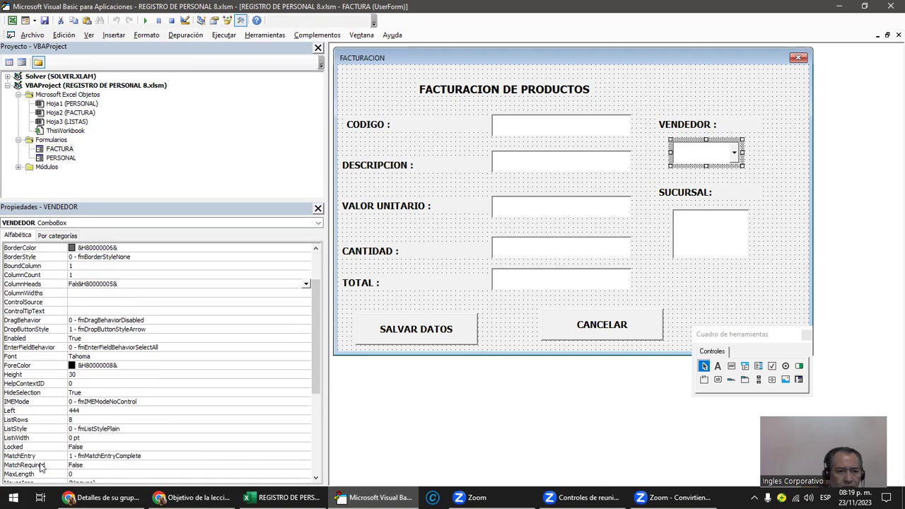
{"action": "scroll", "coordinate": [41, 467], "scroll_direction": "down", "scroll_amount": 1}
{"action": "left_click", "coordinate": [91, 474]}
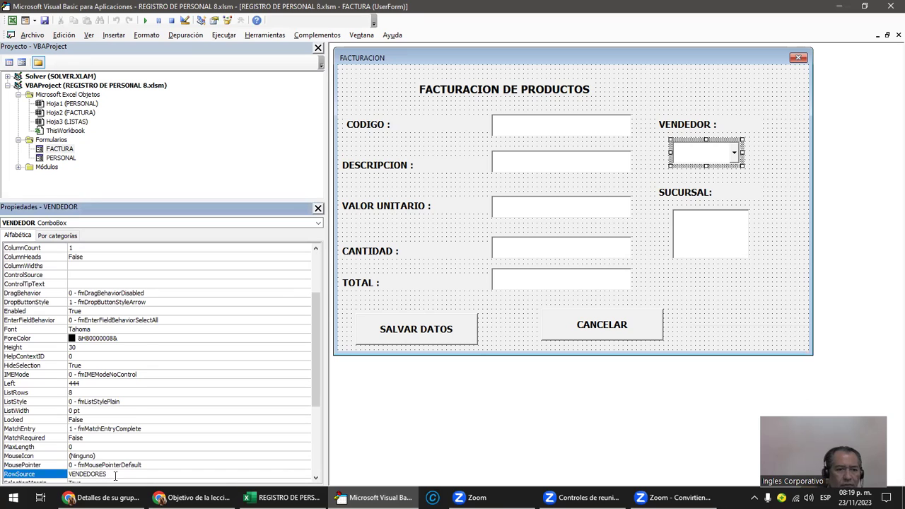
Step: Run the FACTURACION form, pick SARA from the VENDEDOR list, then close the form
{"action": "left_click", "coordinate": [145, 20]}
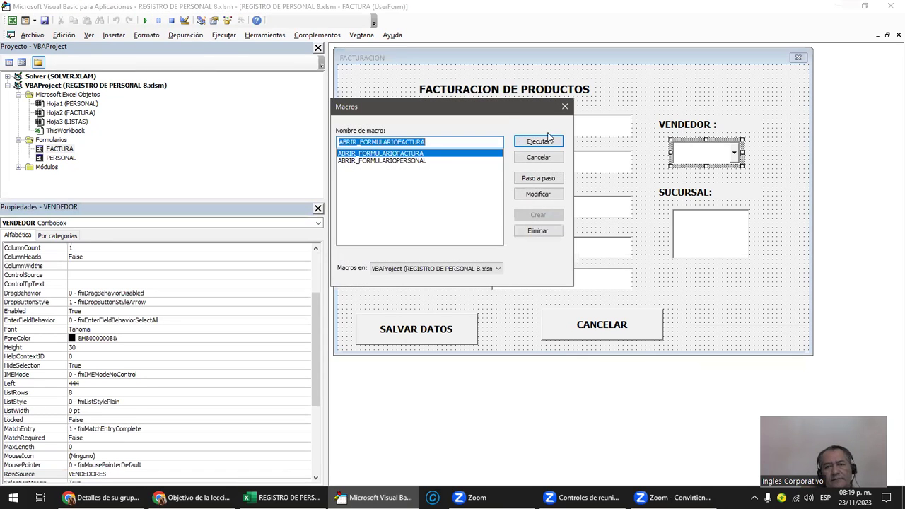
{"action": "left_click", "coordinate": [539, 141]}
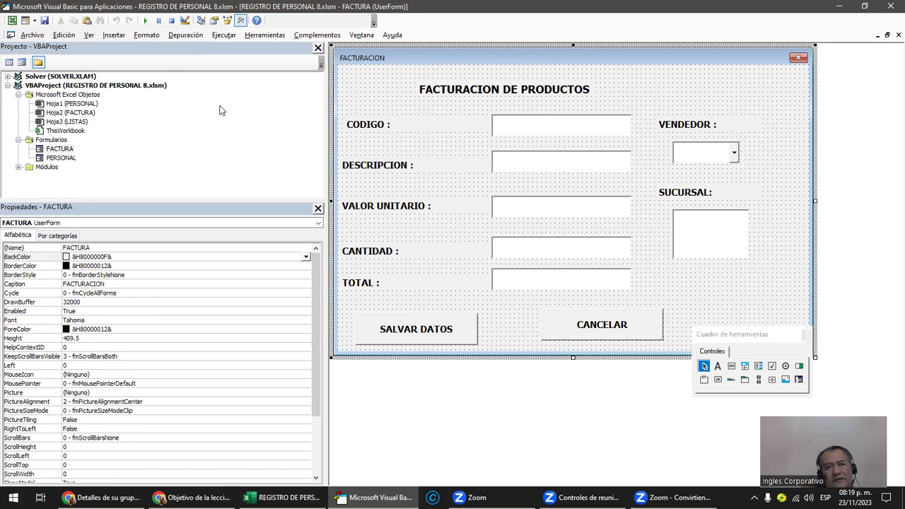
{"action": "left_click", "coordinate": [147, 21]}
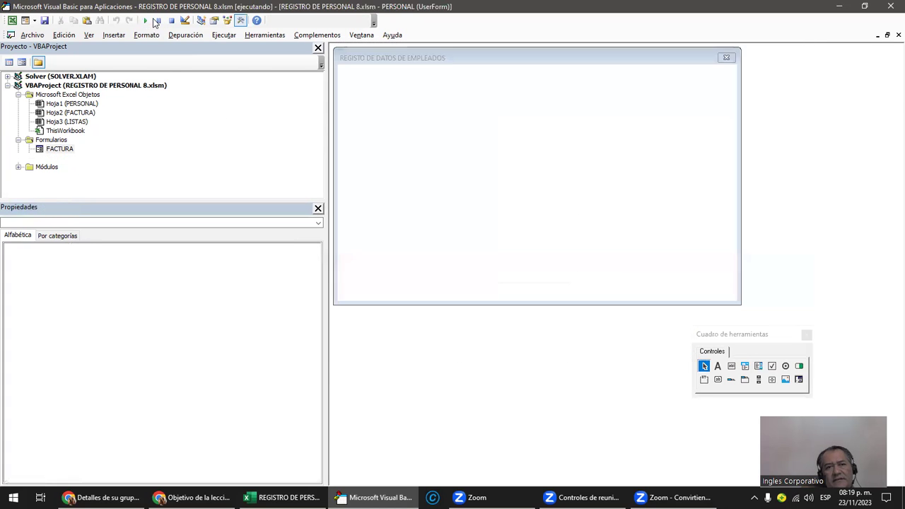
{"action": "left_click", "coordinate": [613, 197]}
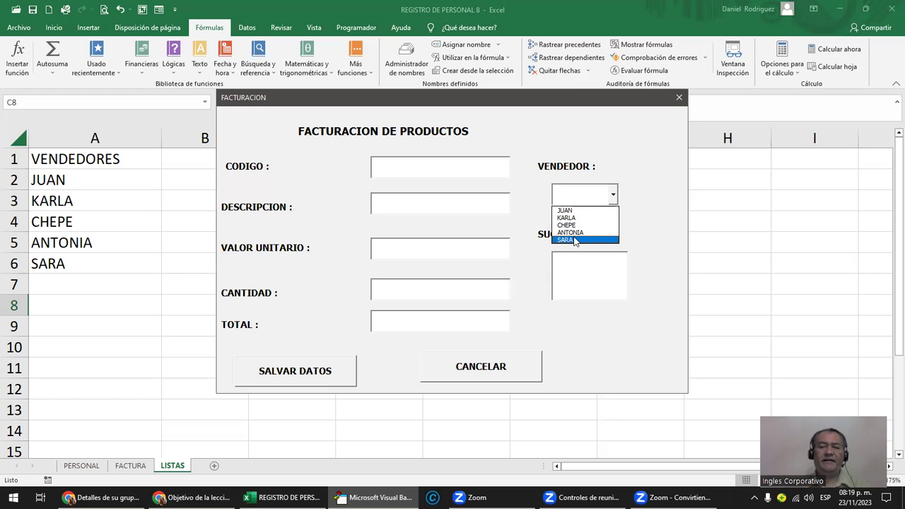
{"action": "left_click", "coordinate": [575, 241]}
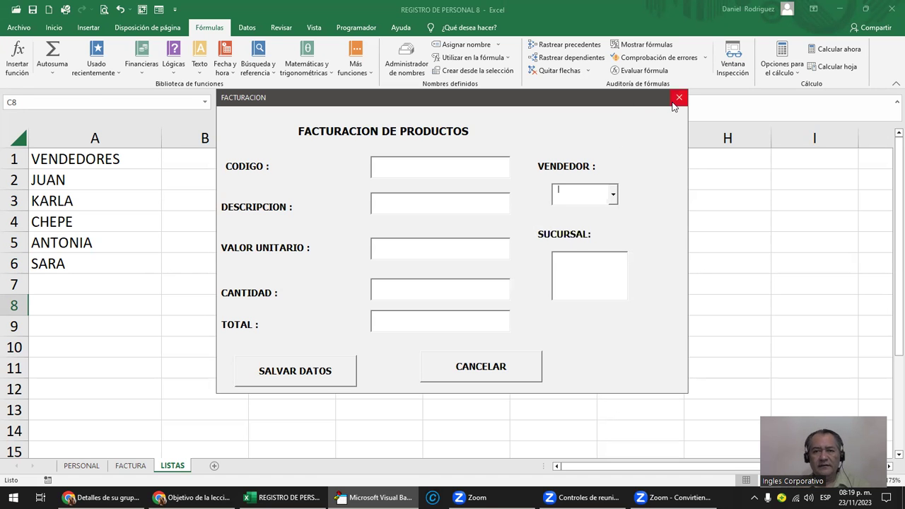
{"action": "left_click", "coordinate": [679, 97]}
Step: Move the SUCURSAL list box and its label lower on the form
{"action": "left_click", "coordinate": [715, 236]}
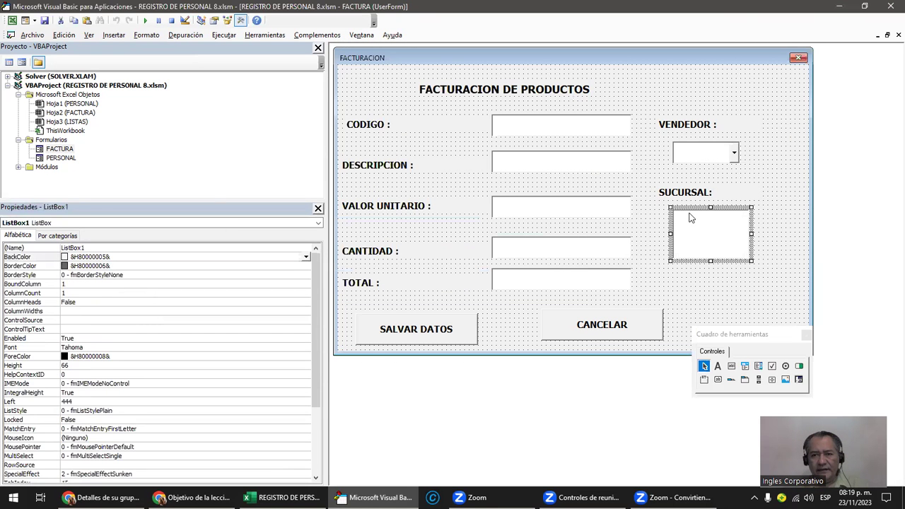
{"action": "left_click_drag", "start_coordinate": [694, 214], "coordinate": [696, 234]}
{"action": "left_click", "coordinate": [697, 201]}
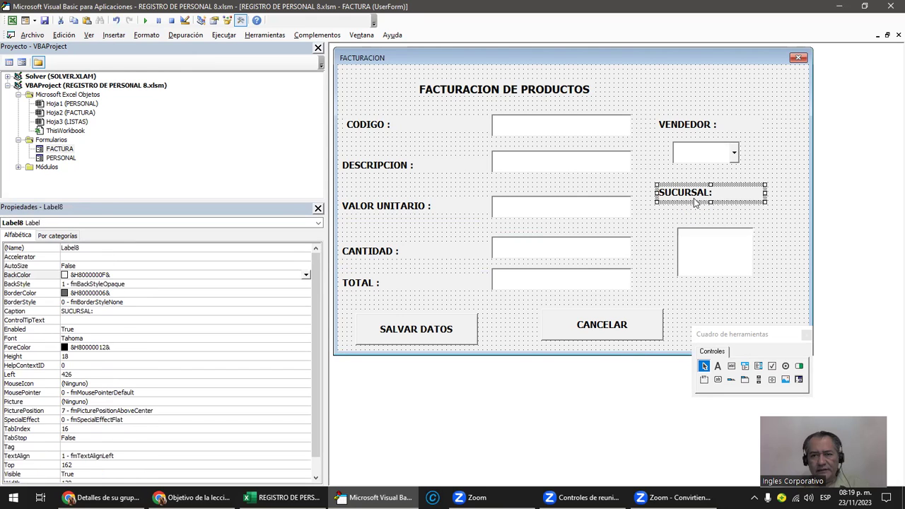
{"action": "left_click_drag", "start_coordinate": [697, 202], "coordinate": [700, 228]}
{"action": "left_click", "coordinate": [784, 273]}
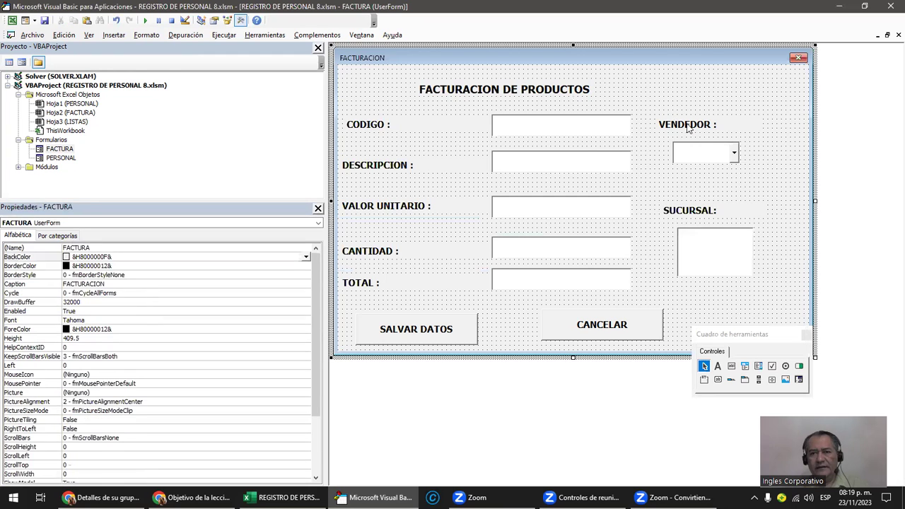
Step: Move the VENDEDOR label and dropdown higher on the form
{"action": "left_click", "coordinate": [687, 125]}
{"action": "left_click_drag", "start_coordinate": [682, 115], "coordinate": [677, 106]}
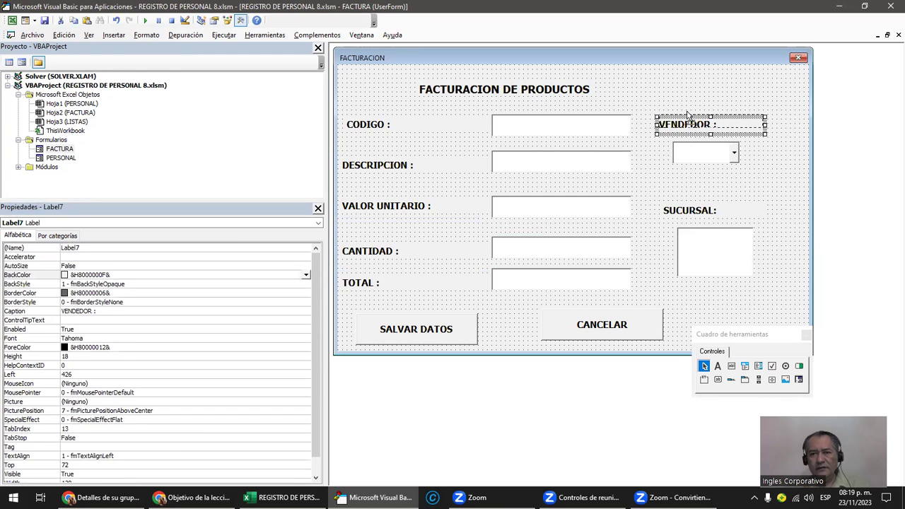
{"action": "left_click", "coordinate": [704, 155]}
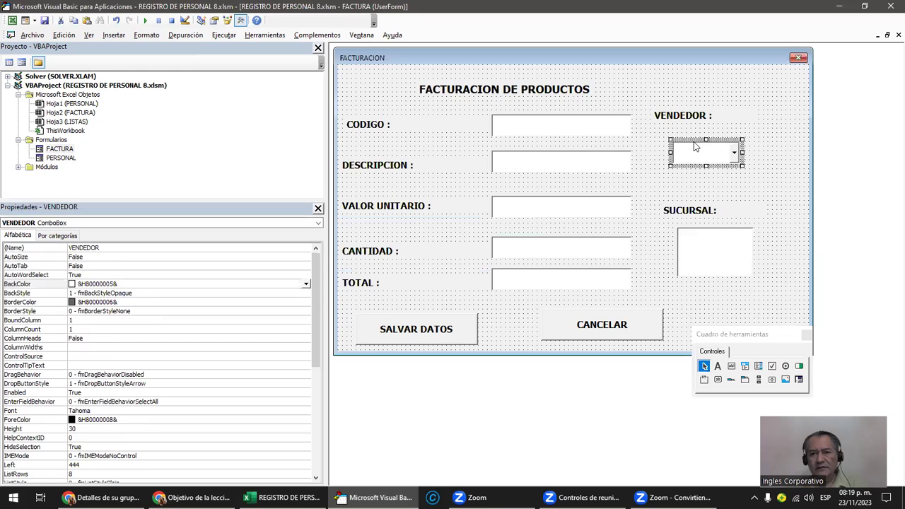
{"action": "left_click_drag", "start_coordinate": [695, 146], "coordinate": [694, 133]}
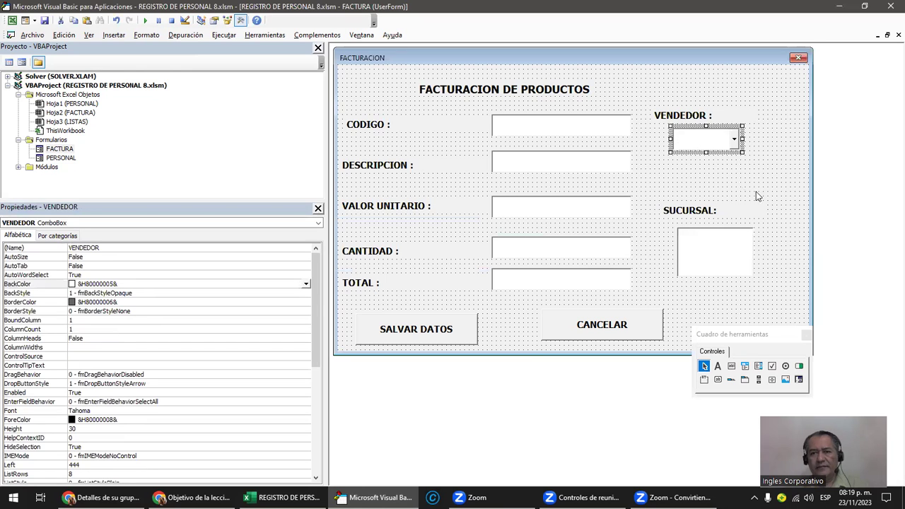
{"action": "left_click", "coordinate": [771, 183]}
Step: Test-run the form to check the VENDEDOR list shows the sellers, then return to design
{"action": "left_click", "coordinate": [144, 21]}
{"action": "left_click", "coordinate": [613, 182]}
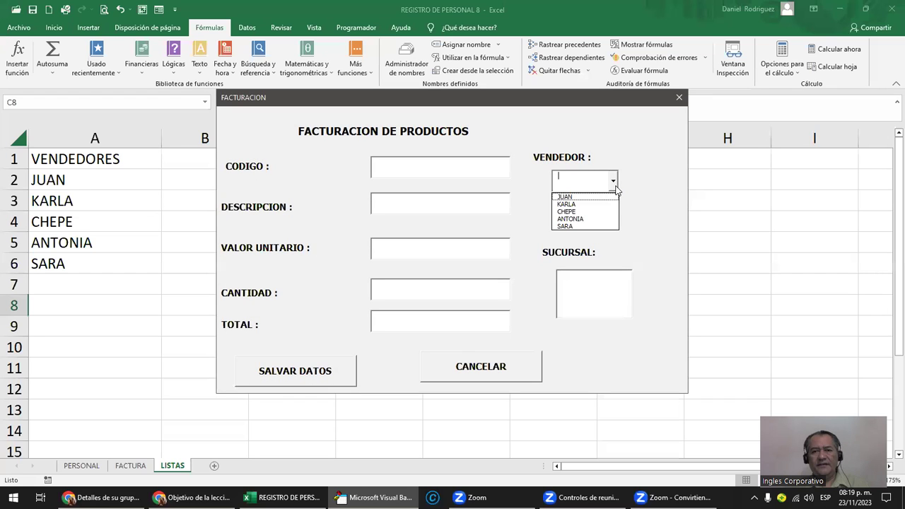
{"action": "left_click", "coordinate": [615, 186]}
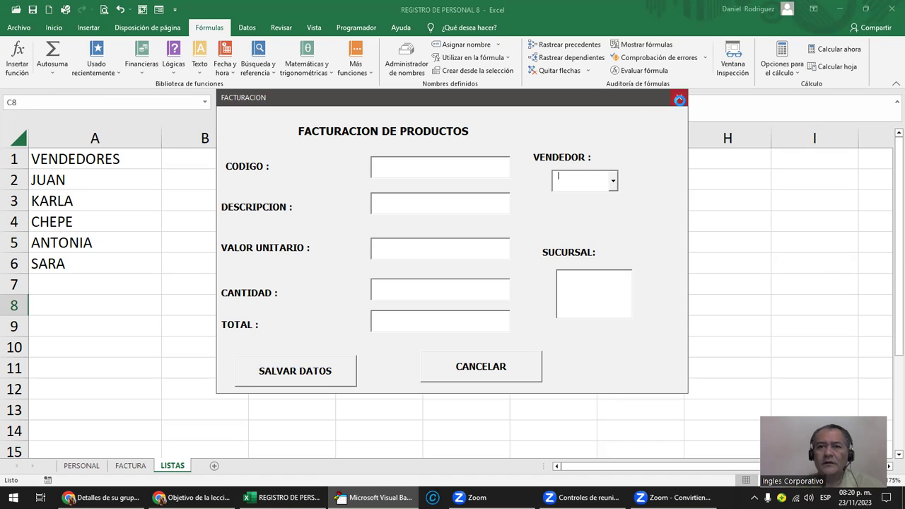
{"action": "left_click", "coordinate": [679, 97]}
{"action": "left_click", "coordinate": [730, 249]}
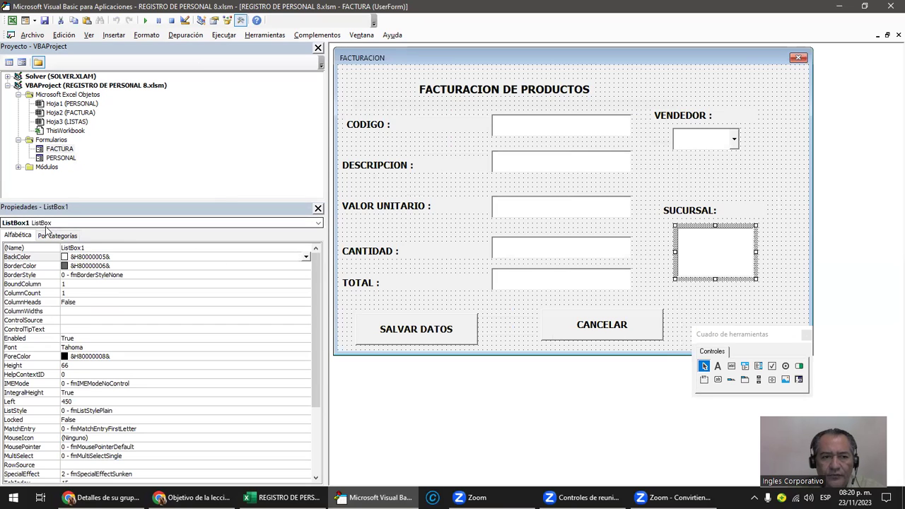
Step: Rename the branch list box to SUCURSAL in the Properties window
{"action": "left_click", "coordinate": [94, 247]}
{"action": "type", "text": "SUCURSAL"}
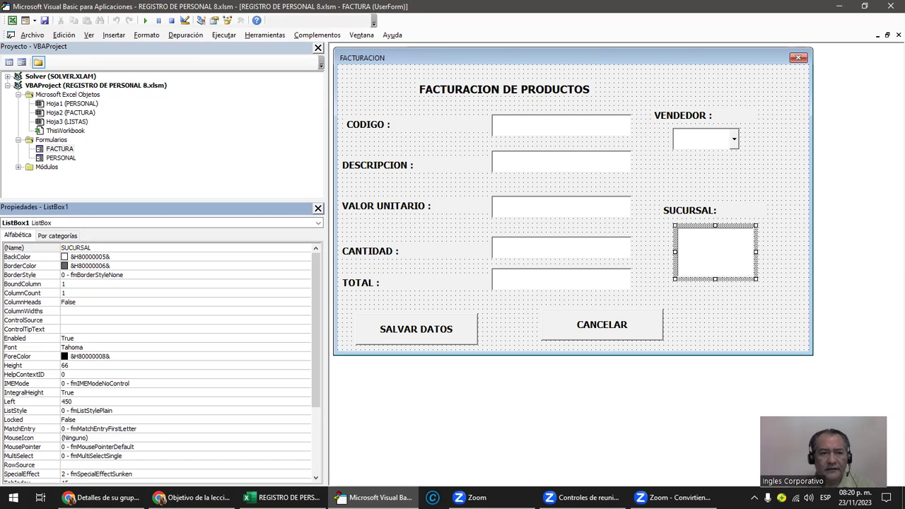
{"action": "key", "text": "Return"}
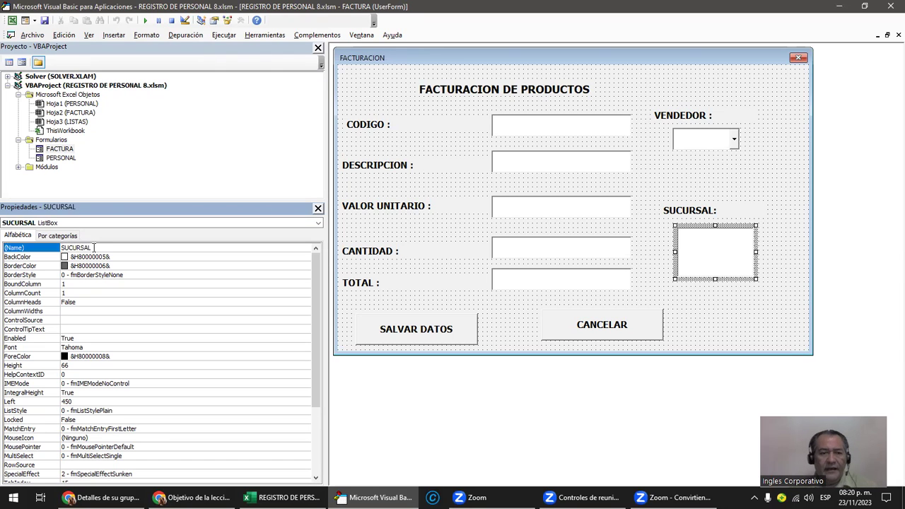
{"action": "scroll", "coordinate": [139, 318], "scroll_direction": "down", "scroll_amount": 3}
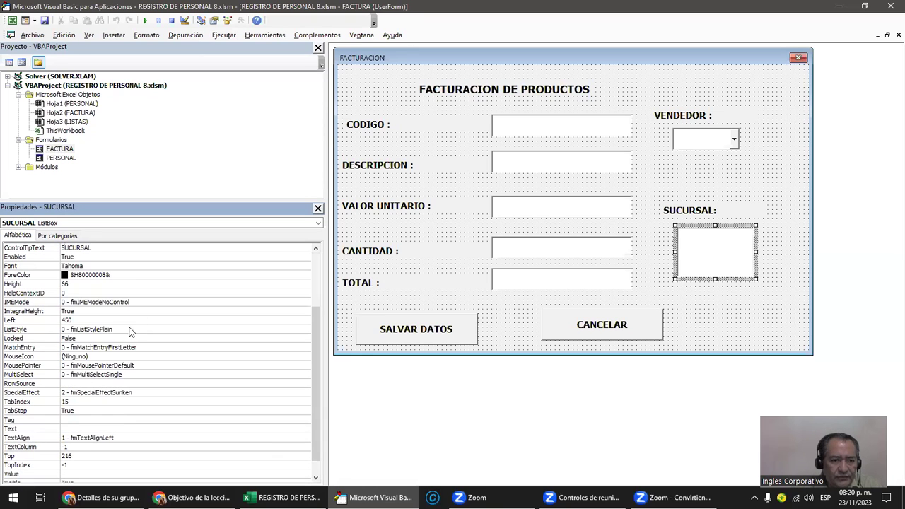
{"action": "scroll", "coordinate": [23, 390], "scroll_direction": "down", "scroll_amount": 1}
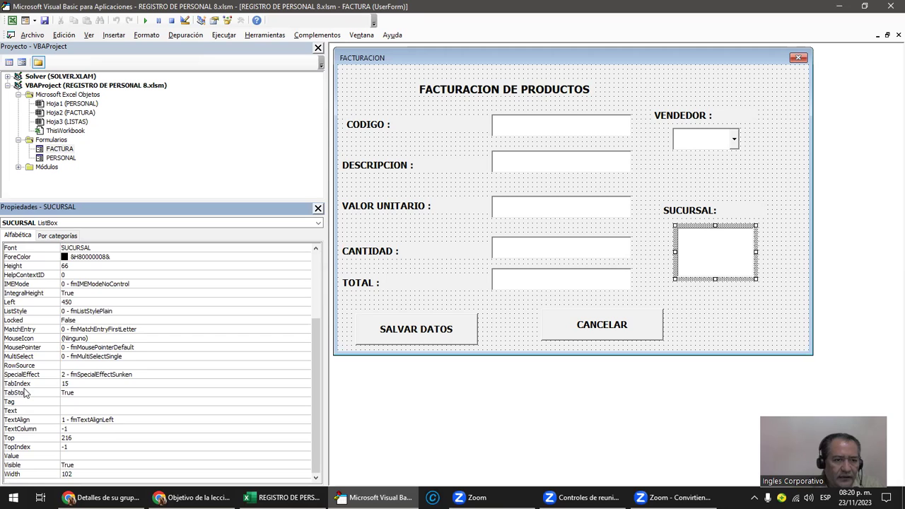
{"action": "scroll", "coordinate": [23, 390], "scroll_direction": "up", "scroll_amount": 1}
{"action": "scroll", "coordinate": [24, 390], "scroll_direction": "up", "scroll_amount": 1}
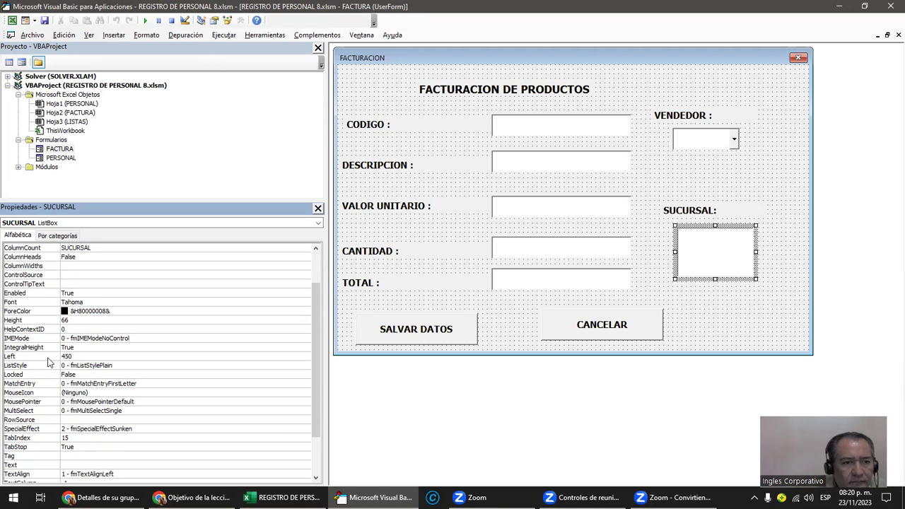
{"action": "scroll", "coordinate": [106, 354], "scroll_direction": "up", "scroll_amount": 2}
{"action": "scroll", "coordinate": [177, 340], "scroll_direction": "up", "scroll_amount": 2}
{"action": "scroll", "coordinate": [247, 326], "scroll_direction": "up", "scroll_amount": 1}
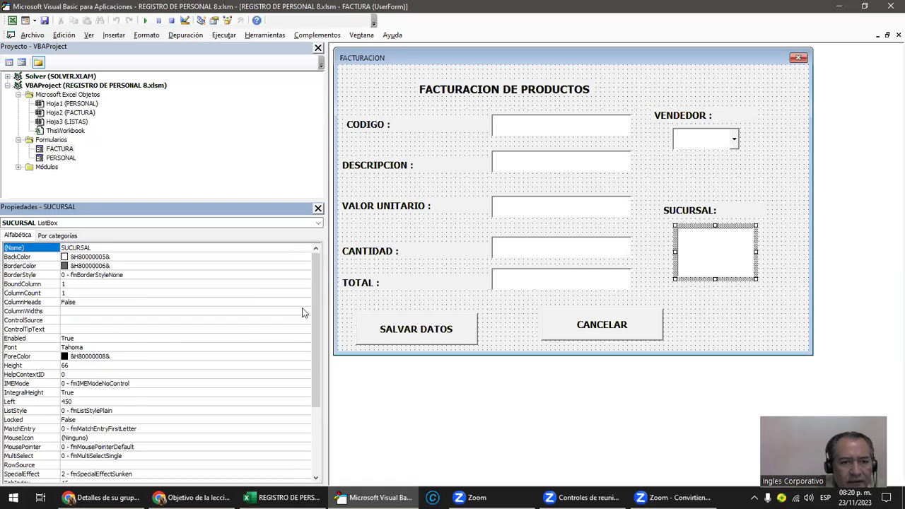
{"action": "left_click_drag", "start_coordinate": [317, 283], "coordinate": [316, 295]}
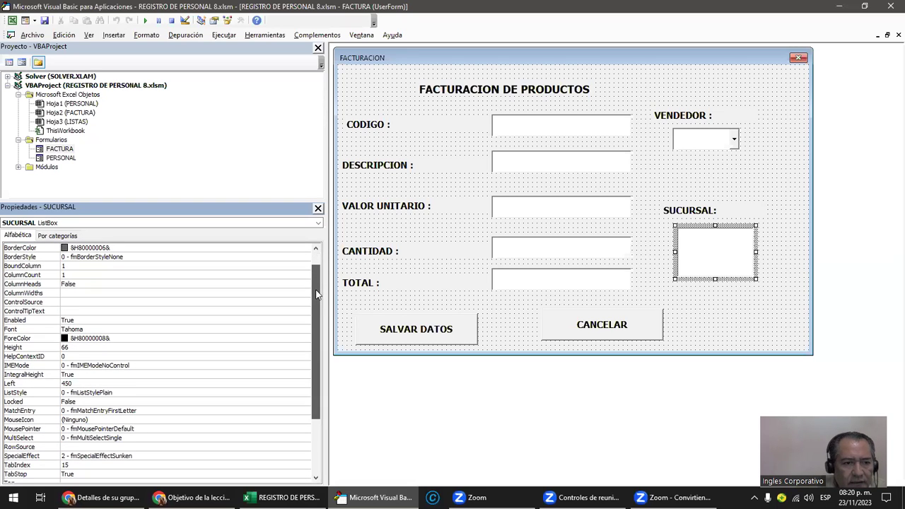
Step: Set the SUCURSAL list box's RowSource to SUCURSALES
{"action": "left_click", "coordinate": [71, 447]}
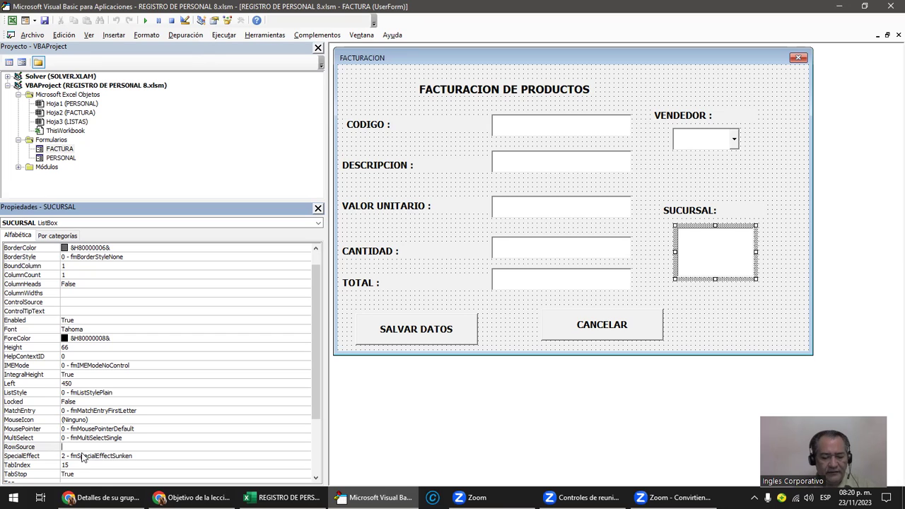
{"action": "type", "text": "SUCURSALES"}
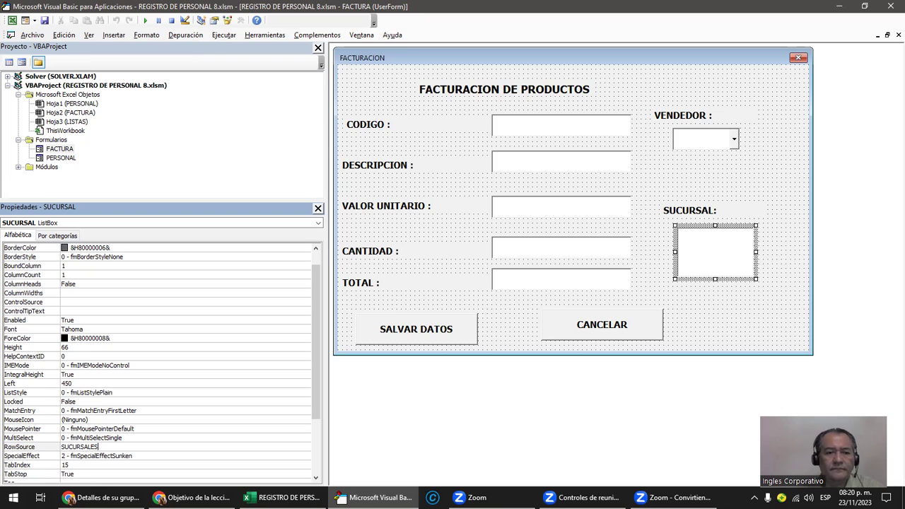
{"action": "key", "text": "Return"}
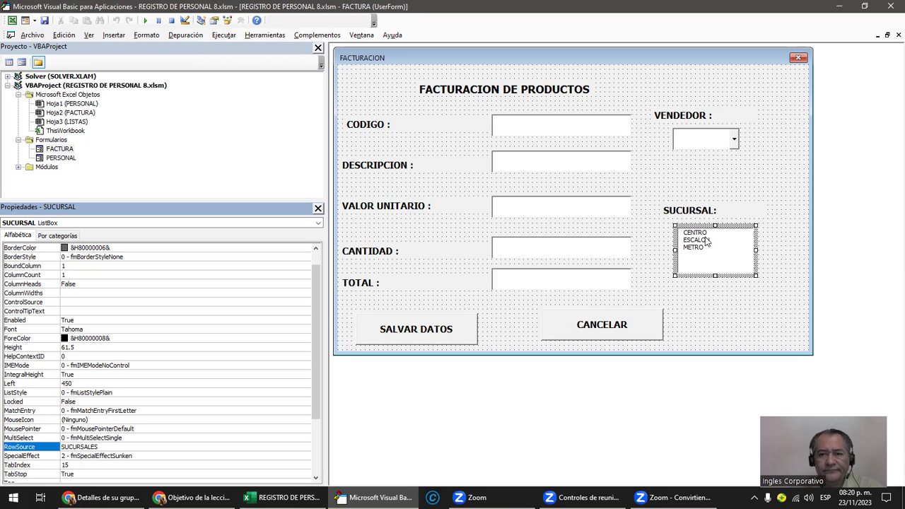
{"action": "left_click", "coordinate": [739, 323]}
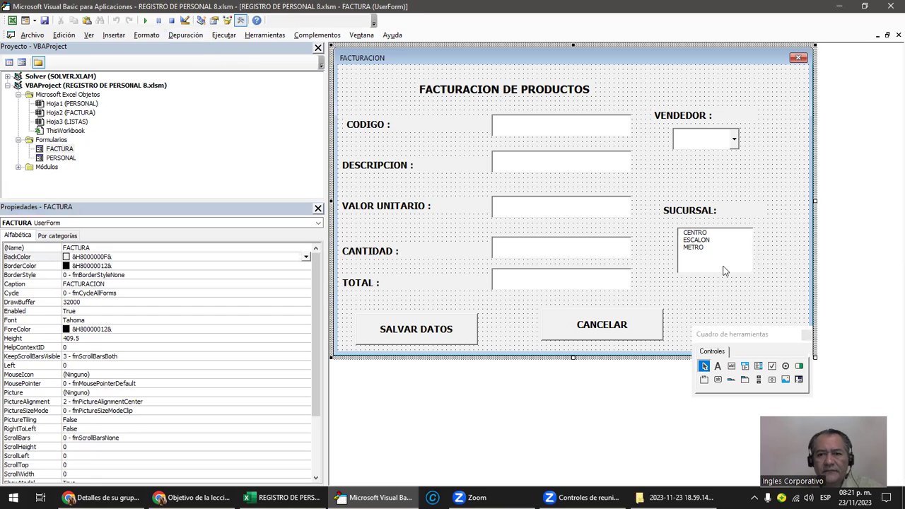
{"action": "left_click", "coordinate": [751, 272]}
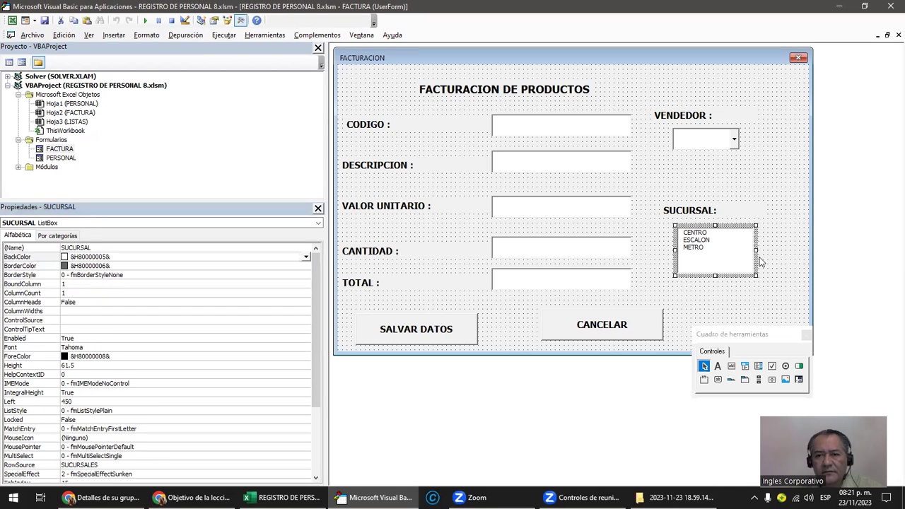
Step: Make the SUCURSAL list box wider and shorter, and give it a larger font
{"action": "left_click_drag", "start_coordinate": [757, 251], "coordinate": [705, 251]}
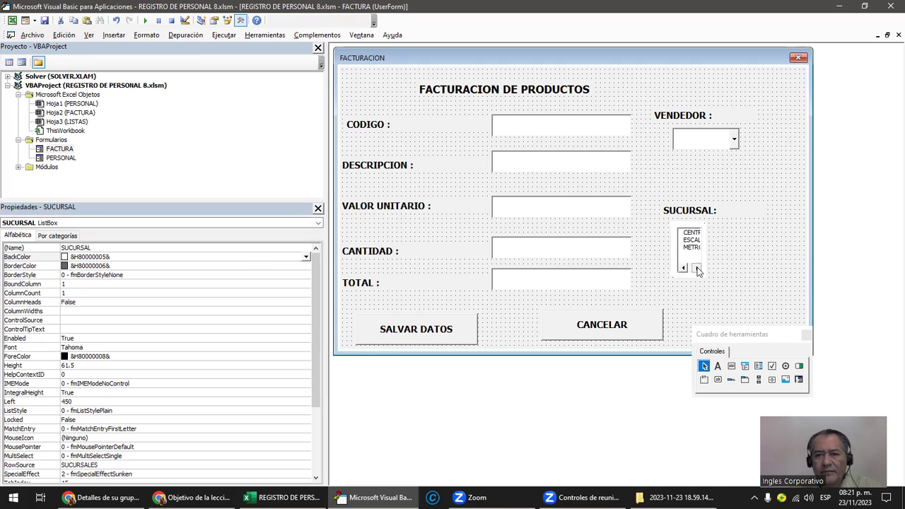
{"action": "left_click", "coordinate": [697, 268]}
{"action": "left_click_drag", "start_coordinate": [705, 251], "coordinate": [768, 250]}
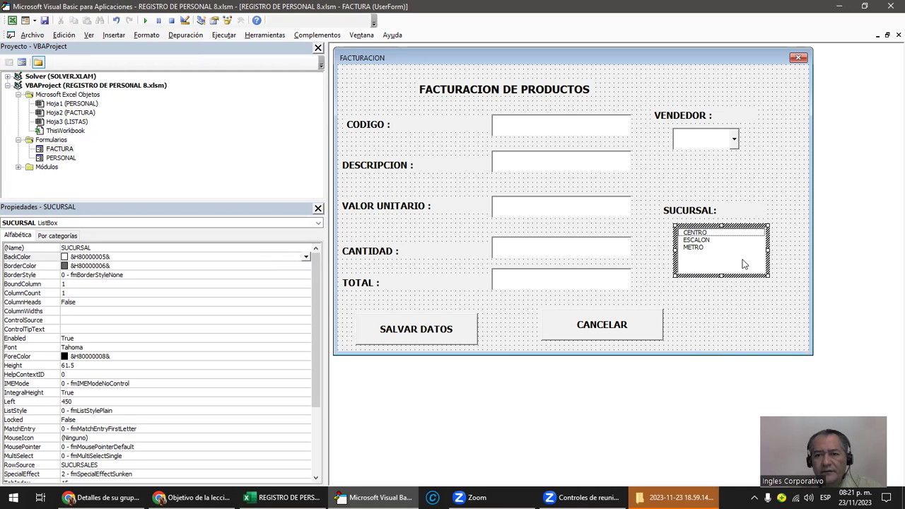
{"action": "left_click_drag", "start_coordinate": [709, 249], "coordinate": [716, 274]}
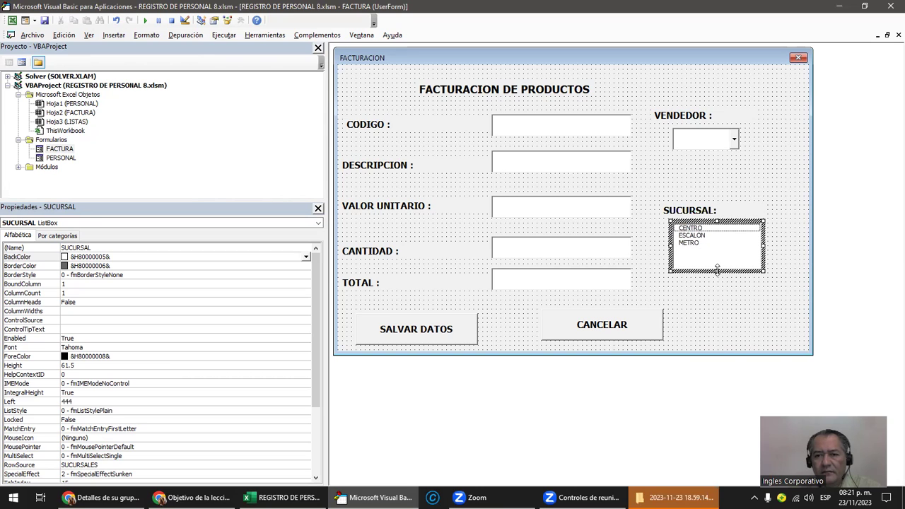
{"action": "left_click_drag", "start_coordinate": [716, 242], "coordinate": [776, 265]}
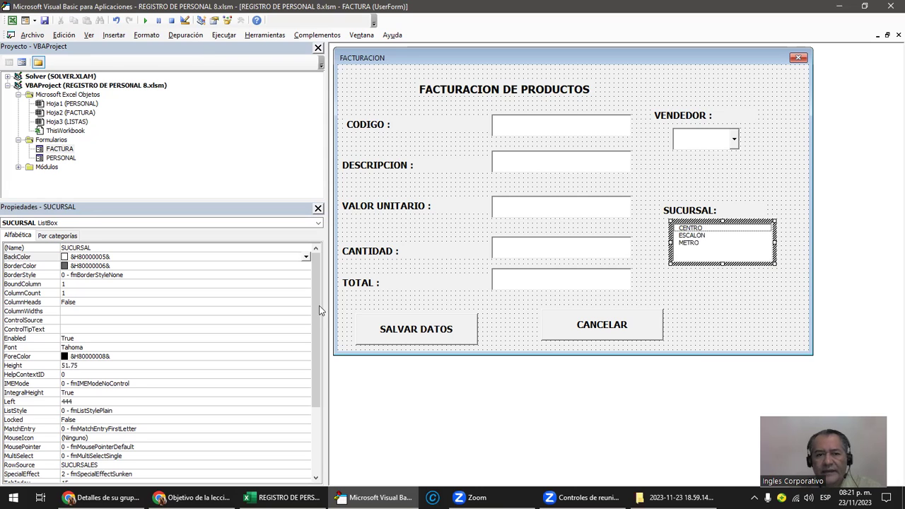
{"action": "left_click", "coordinate": [94, 346]}
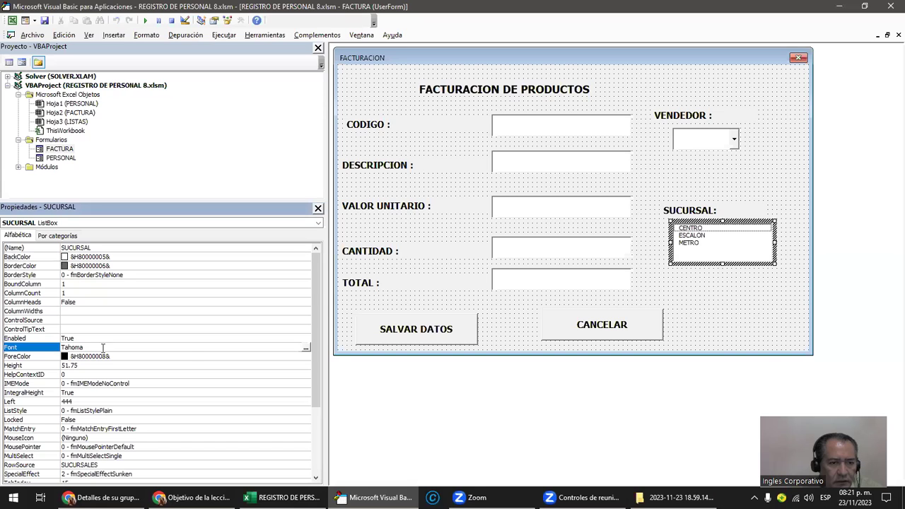
{"action": "left_click", "coordinate": [306, 348]}
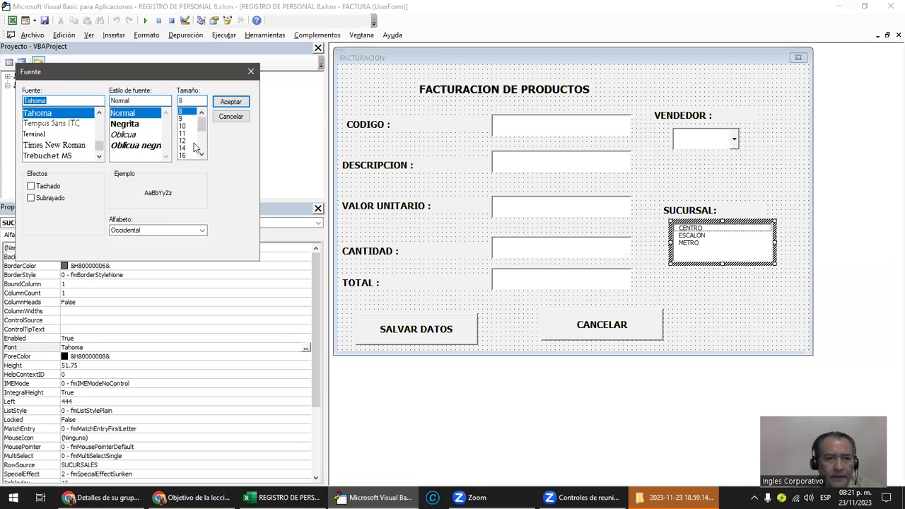
{"action": "left_click", "coordinate": [230, 101]}
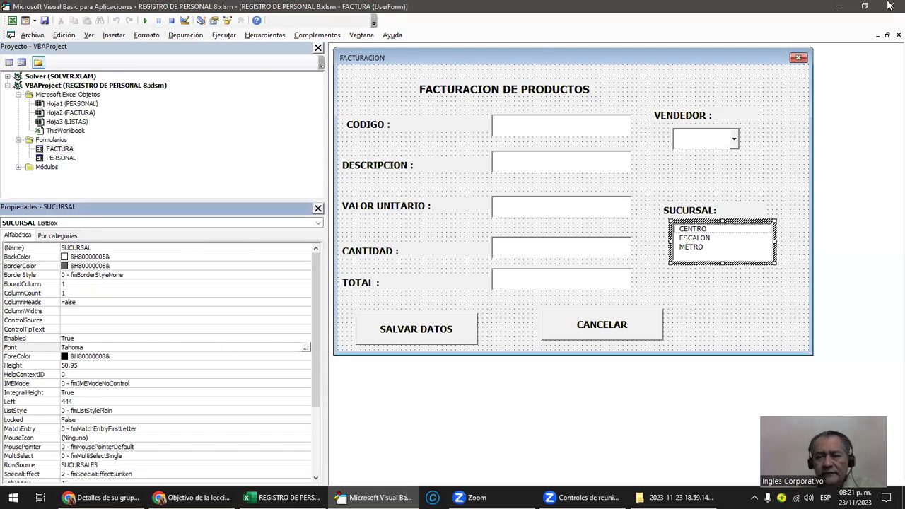
Step: Widen the VENDEDOR dropdown to match the SUCURSAL list box
{"action": "left_click", "coordinate": [725, 140]}
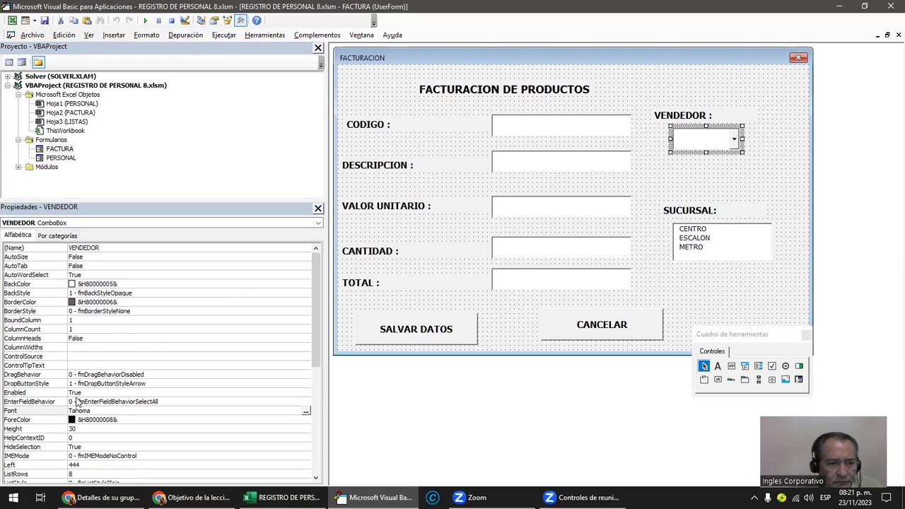
{"action": "left_click", "coordinate": [306, 412]}
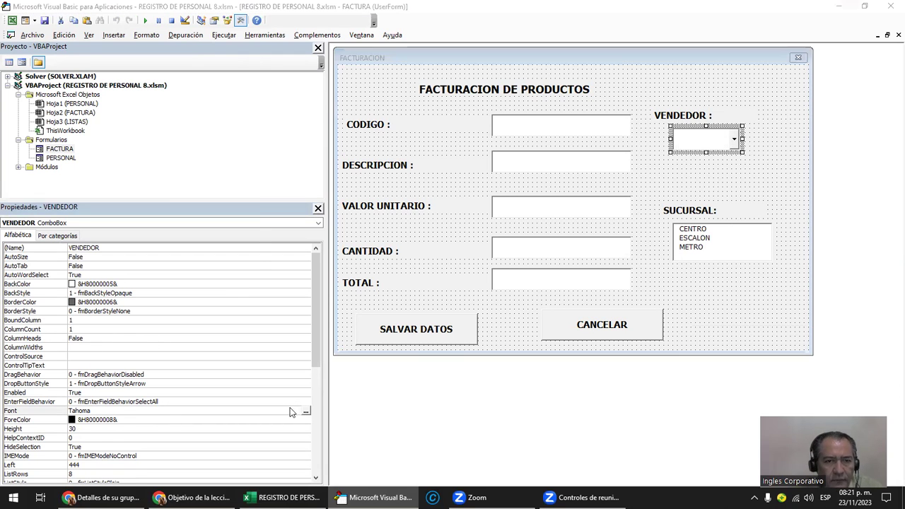
{"action": "left_click", "coordinate": [306, 411]}
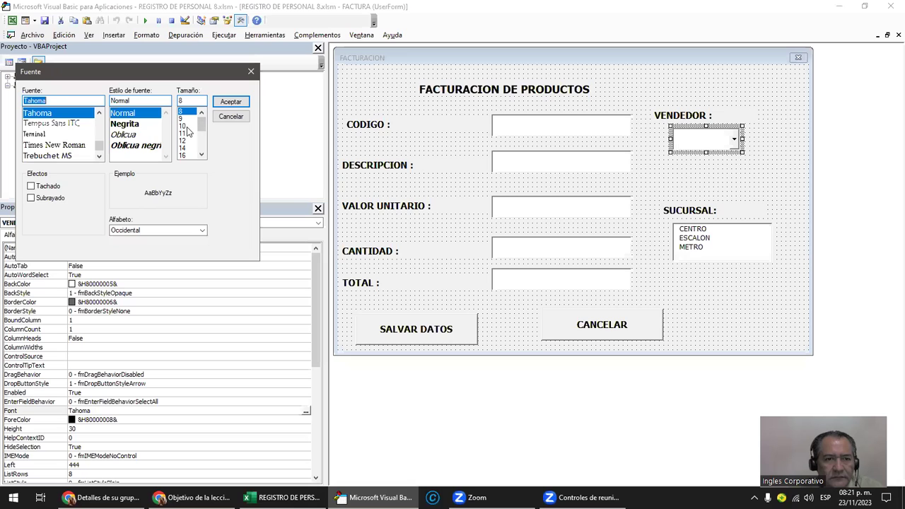
{"action": "left_click", "coordinate": [230, 101]}
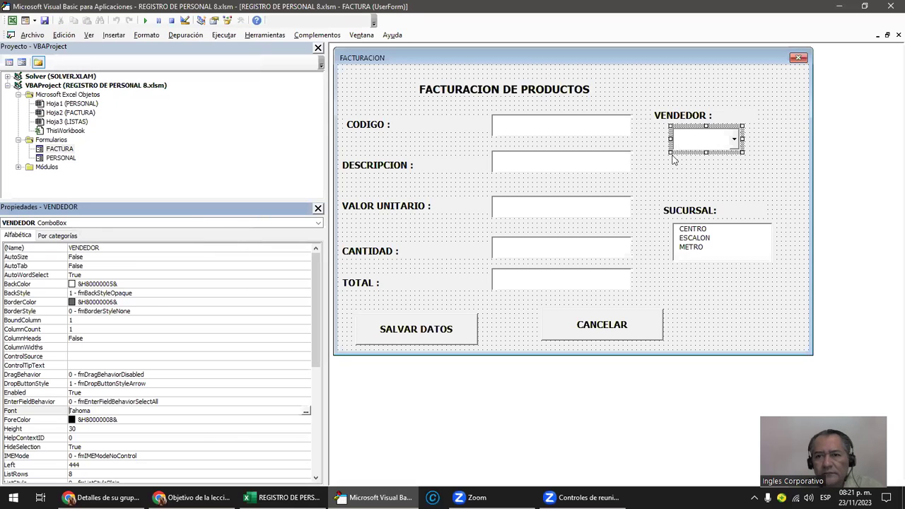
{"action": "left_click_drag", "start_coordinate": [743, 138], "coordinate": [770, 139]}
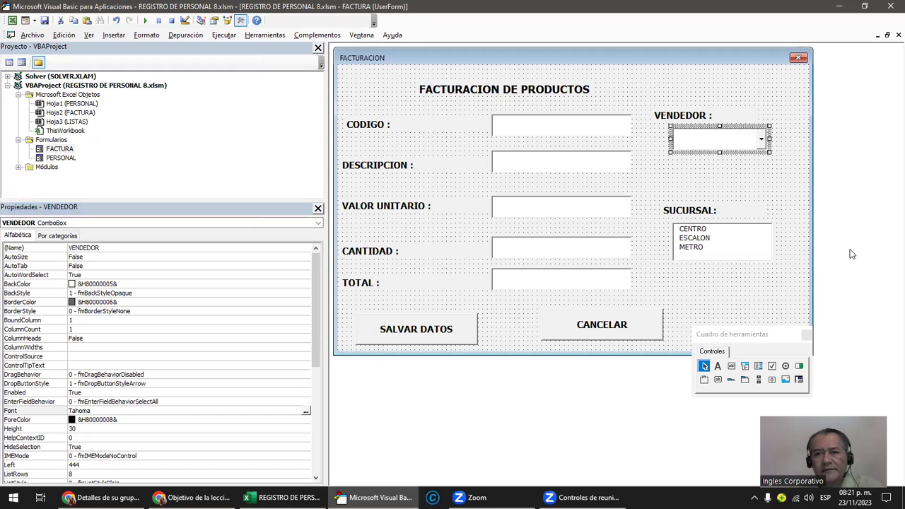
Step: Test-run the form, checking the seller list and selecting CENTRO then ESCALON as branch
{"action": "left_click", "coordinate": [687, 307]}
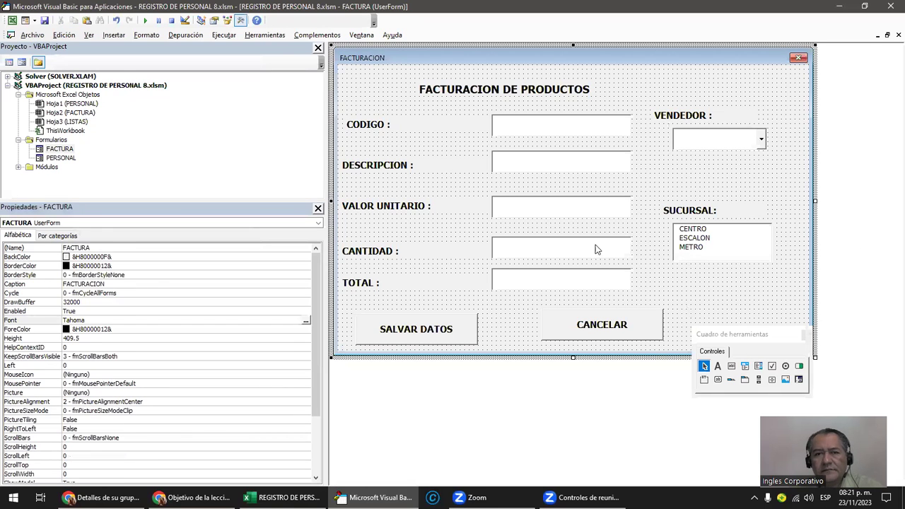
{"action": "left_click", "coordinate": [147, 21]}
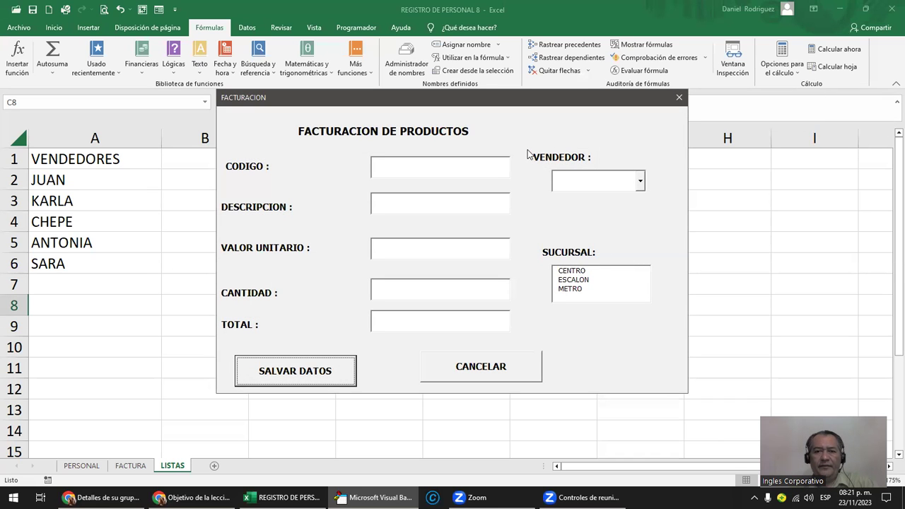
{"action": "left_click", "coordinate": [641, 182]}
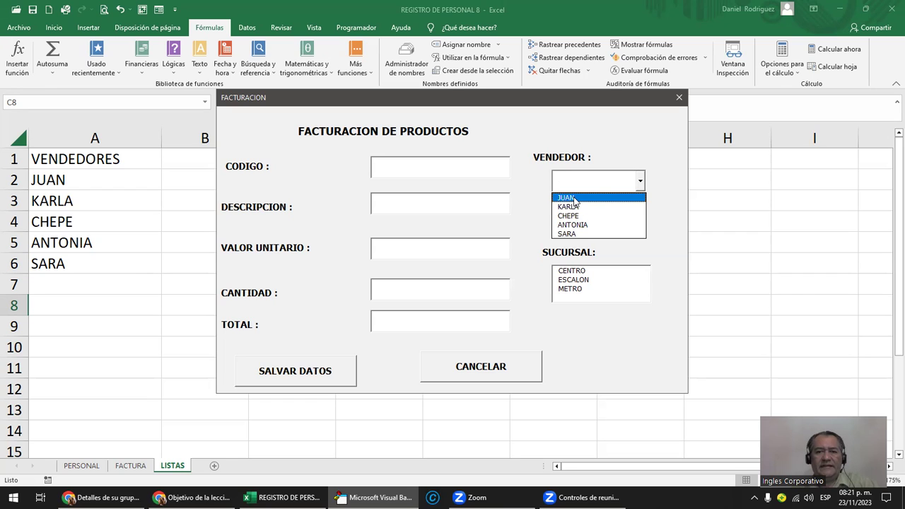
{"action": "left_click", "coordinate": [590, 276]}
{"action": "left_click", "coordinate": [579, 273]}
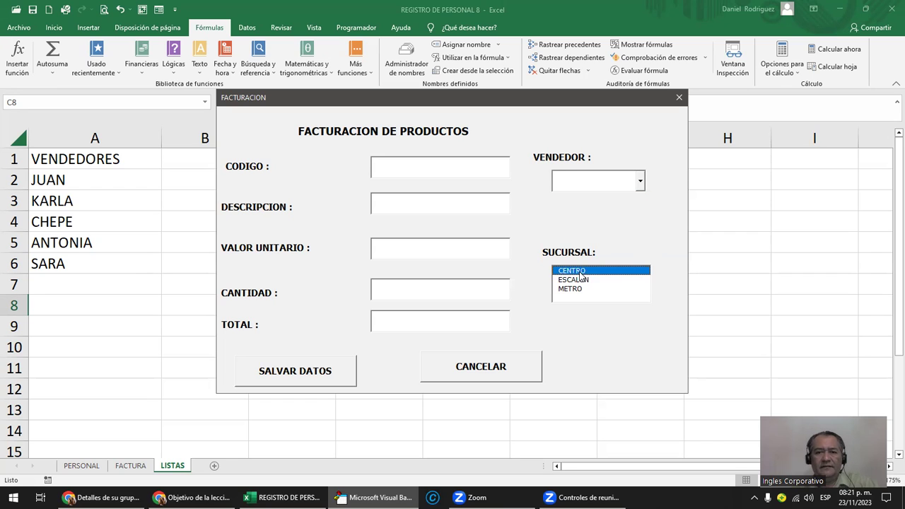
{"action": "left_click", "coordinate": [583, 281]}
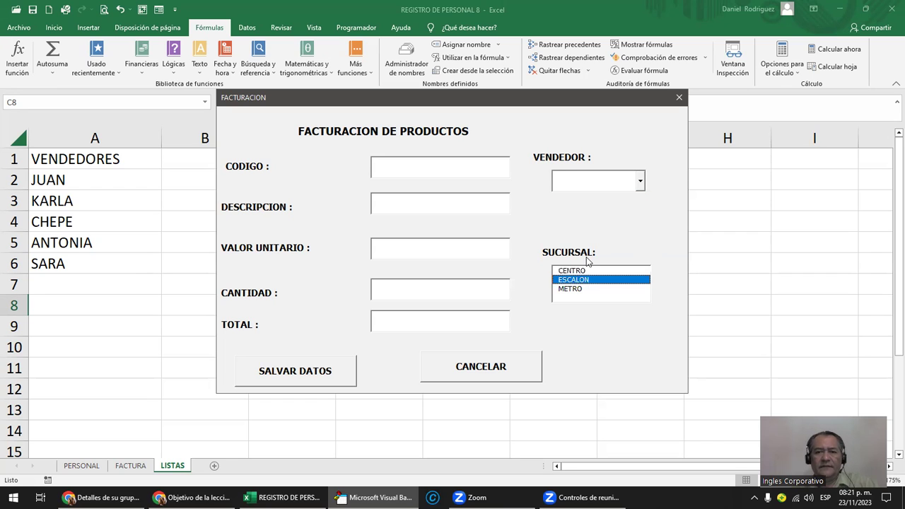
{"action": "left_click", "coordinate": [642, 181]}
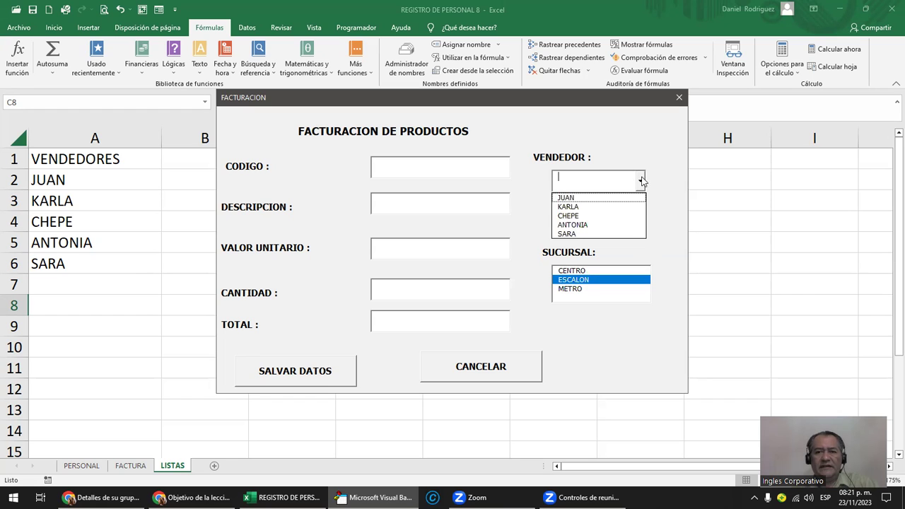
{"action": "left_click", "coordinate": [658, 225]}
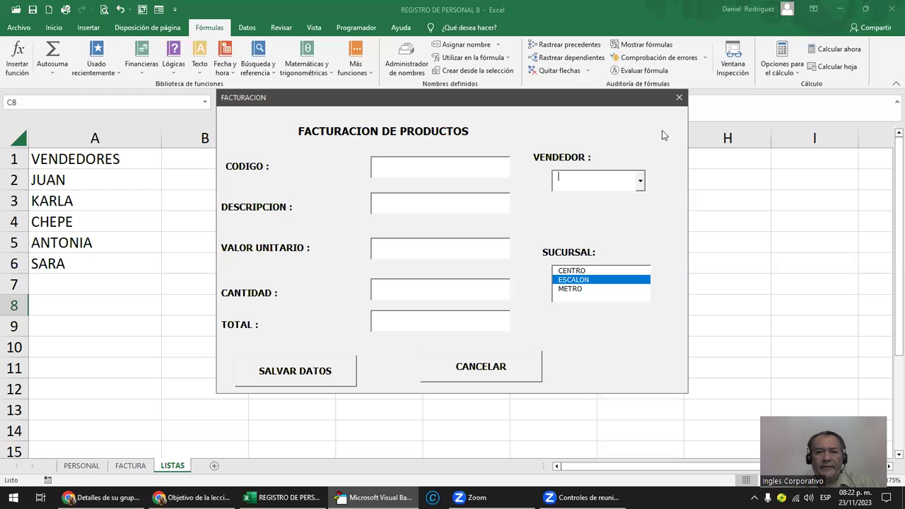
{"action": "left_click", "coordinate": [678, 98]}
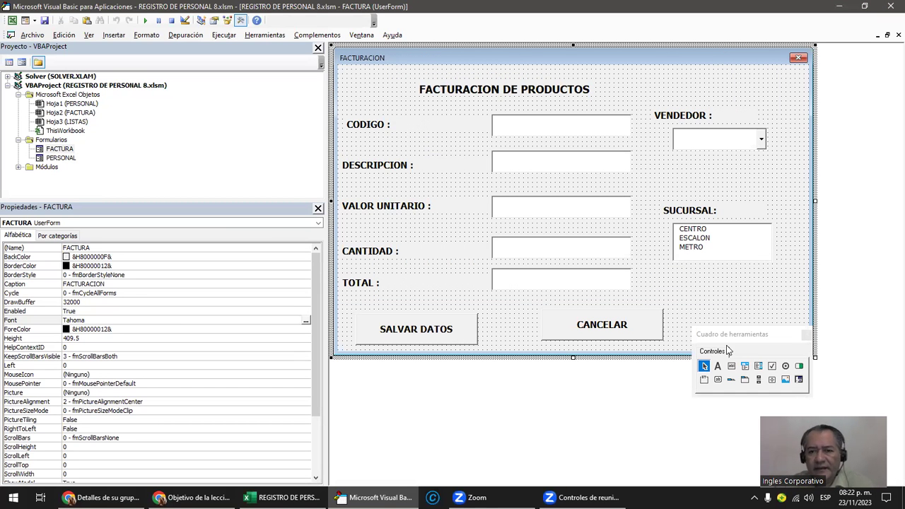
Step: Make the FACTURA form taller and move SALVAR DATOS and CANCELAR down to its bottom
{"action": "left_click_drag", "start_coordinate": [656, 200], "coordinate": [775, 308]}
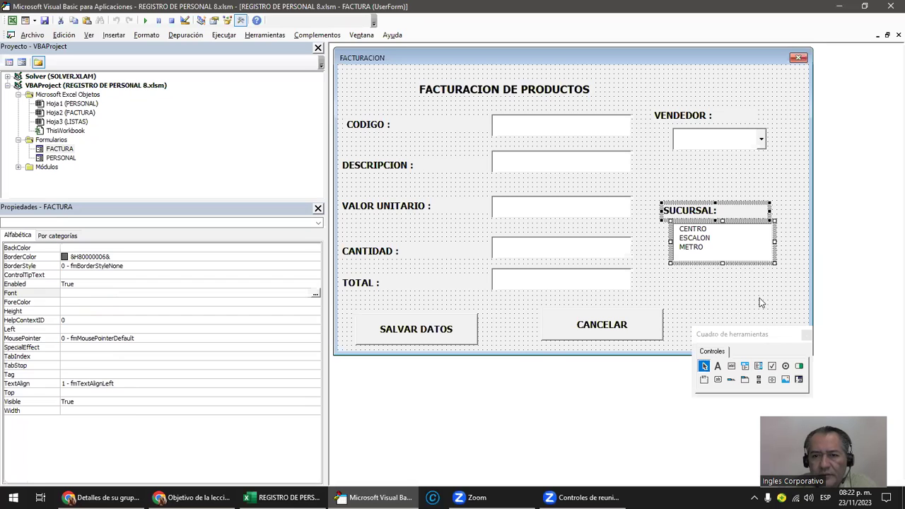
{"action": "left_click", "coordinate": [759, 298]}
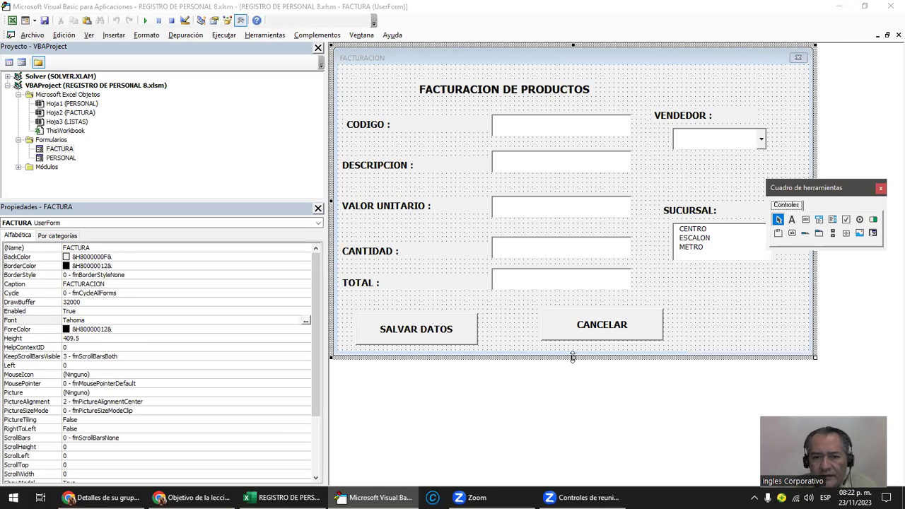
{"action": "left_click_drag", "start_coordinate": [573, 357], "coordinate": [573, 428]}
{"action": "left_click", "coordinate": [454, 327]}
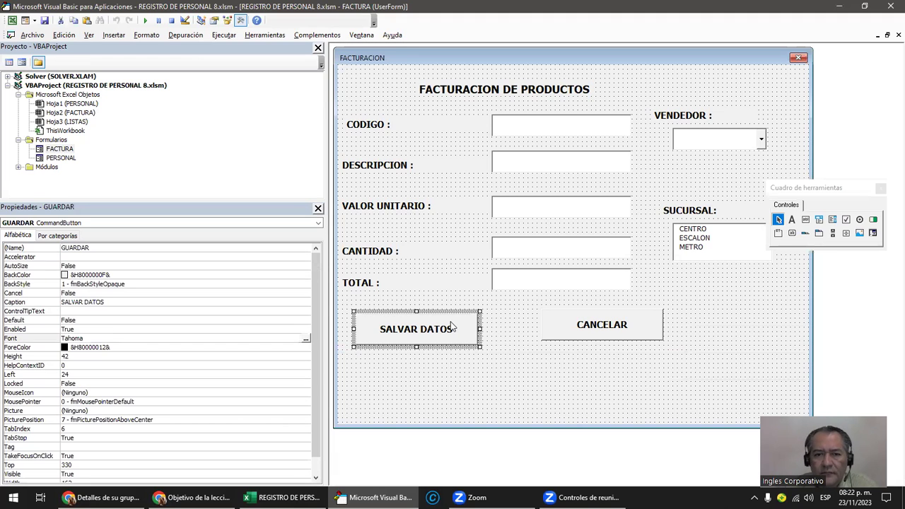
{"action": "left_click_drag", "start_coordinate": [433, 317], "coordinate": [433, 394]}
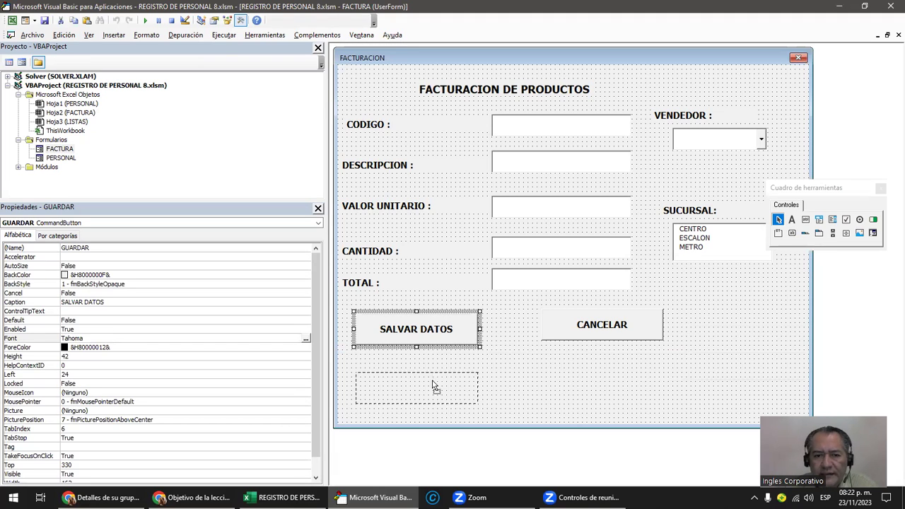
{"action": "left_click", "coordinate": [599, 334]}
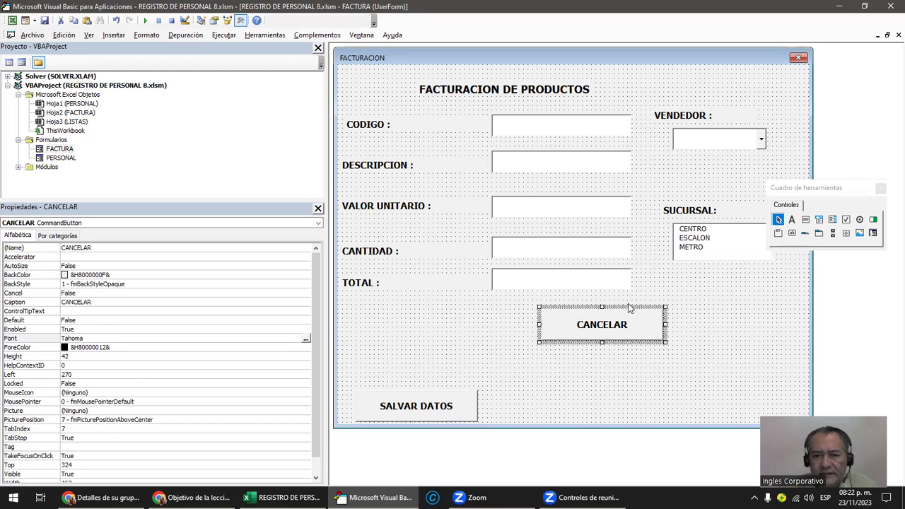
{"action": "left_click_drag", "start_coordinate": [629, 314], "coordinate": [647, 387]}
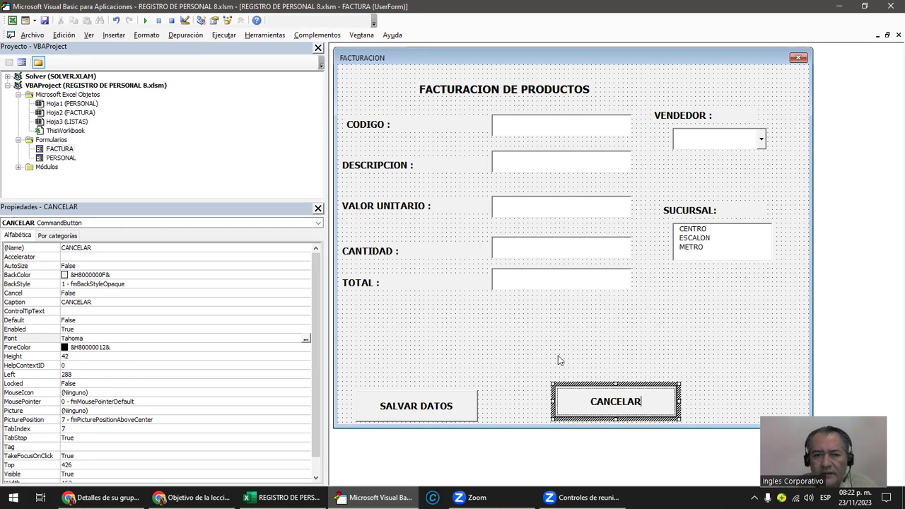
{"action": "left_click", "coordinate": [460, 304]}
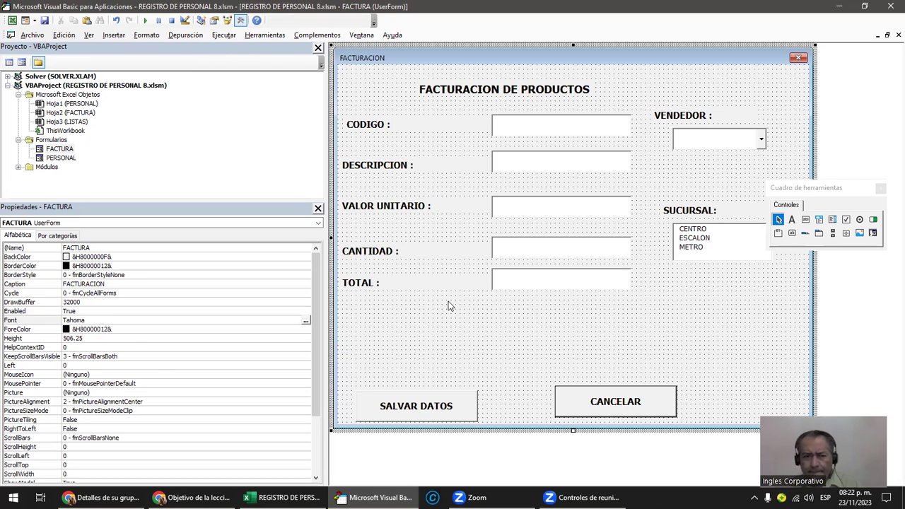
Step: Copy the TOTAL label below TOTAL, change its caption to 'IVA :' and narrow it
{"action": "left_click", "coordinate": [374, 281]}
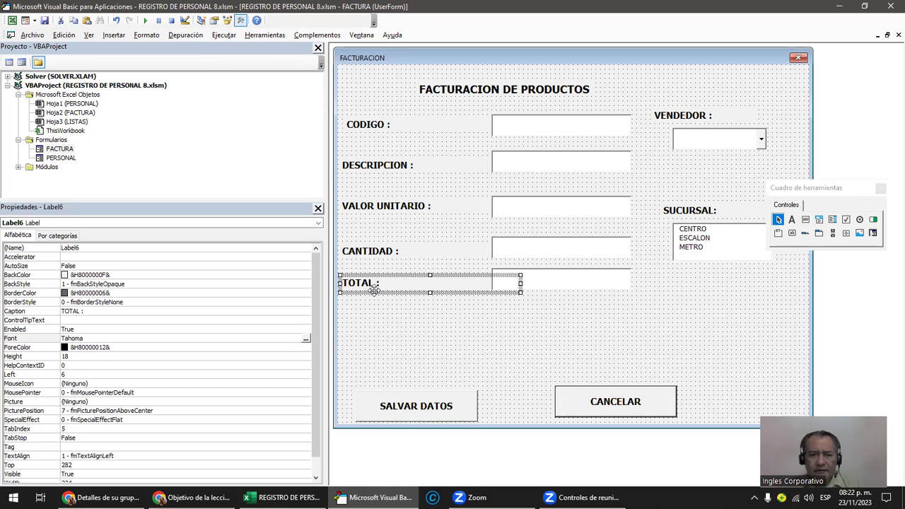
{"action": "left_click", "coordinate": [359, 328]}
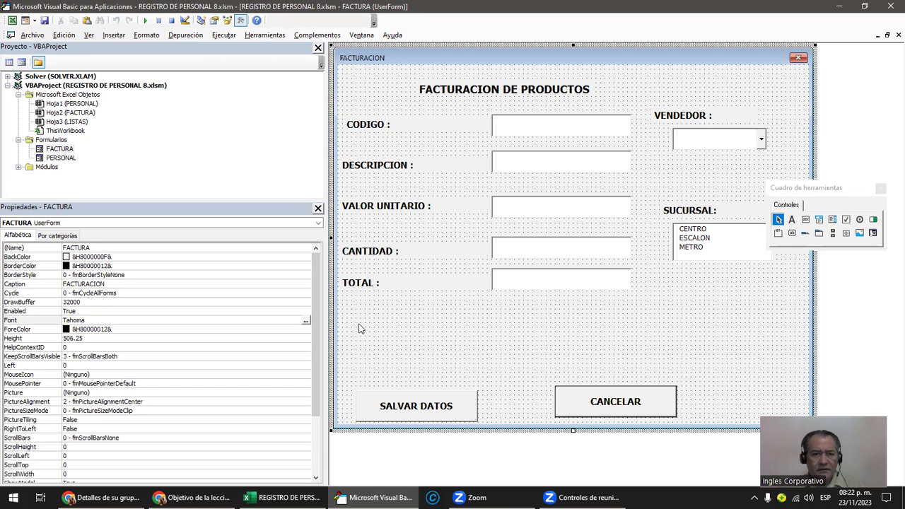
{"action": "key", "text": "ctrl+v"}
{"action": "mouse_move", "coordinate": [521, 240]}
{"action": "left_mouse_down"}
{"action": "mouse_move", "coordinate": [401, 320]}
{"action": "mouse_move", "coordinate": [373, 315]}
{"action": "left_mouse_up"}
{"action": "left_click", "coordinate": [373, 315]}
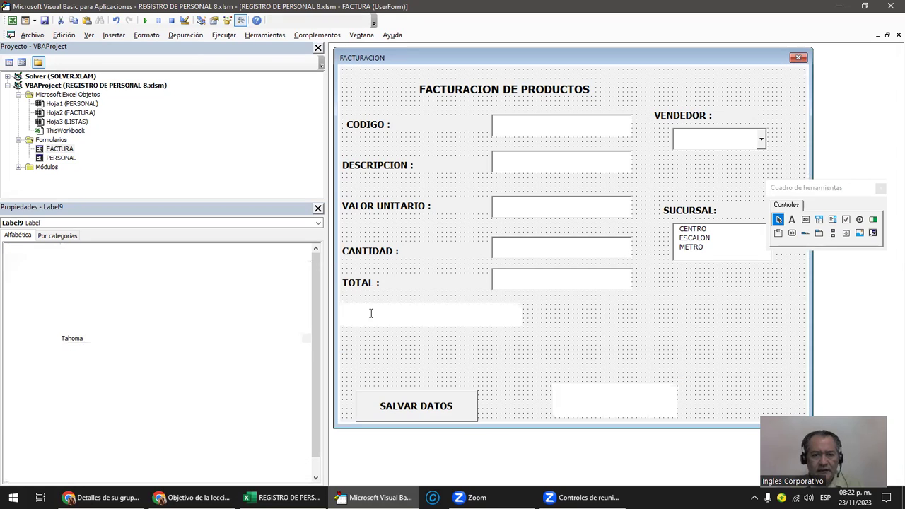
{"action": "type", "text": "IVA"}
{"action": "key", "text": "Delete"}
{"action": "key", "text": "Delete"}
{"action": "key", "text": "Delete"}
{"action": "key", "text": "Delete"}
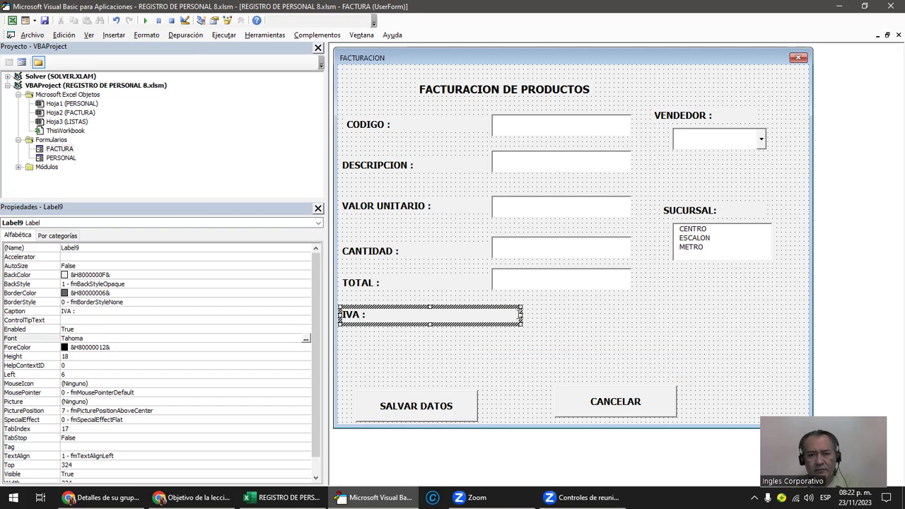
{"action": "left_click_drag", "start_coordinate": [519, 318], "coordinate": [470, 317]}
{"action": "left_click", "coordinate": [519, 334]}
{"action": "left_click", "coordinate": [541, 284]}
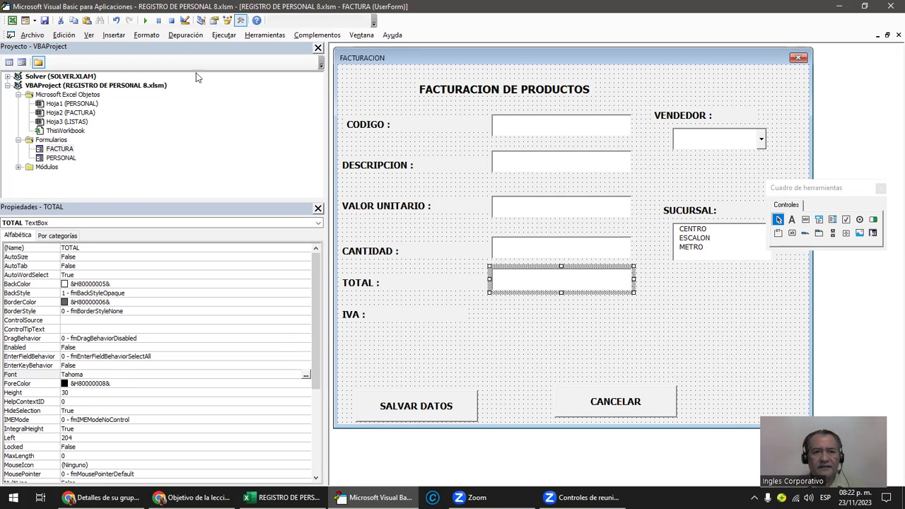
{"action": "left_click", "coordinate": [506, 345]}
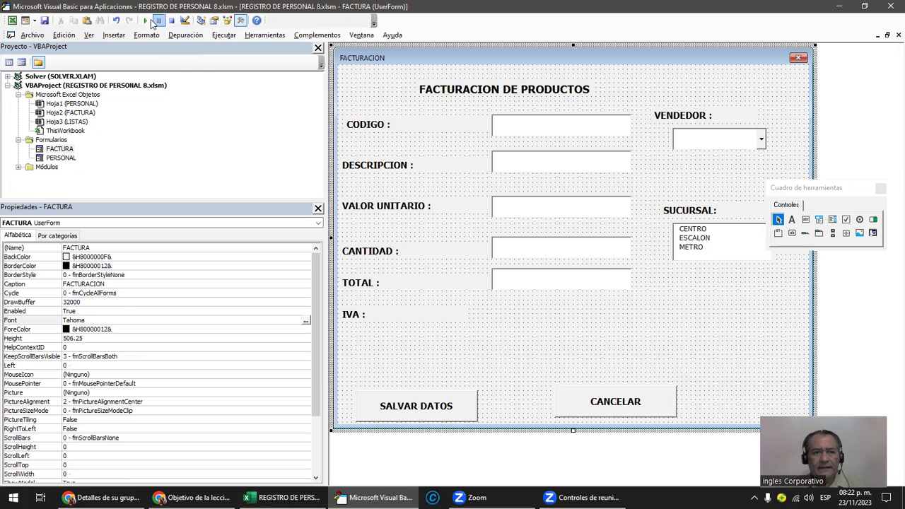
Step: Run the form and enter test item Q, Q with unit value 1 and quantity 2
{"action": "left_click", "coordinate": [145, 20]}
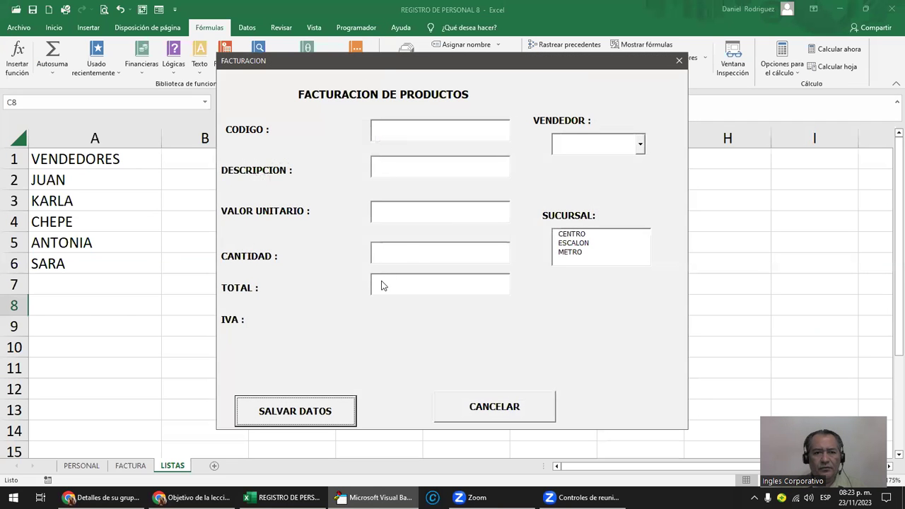
{"action": "left_click", "coordinate": [391, 129]}
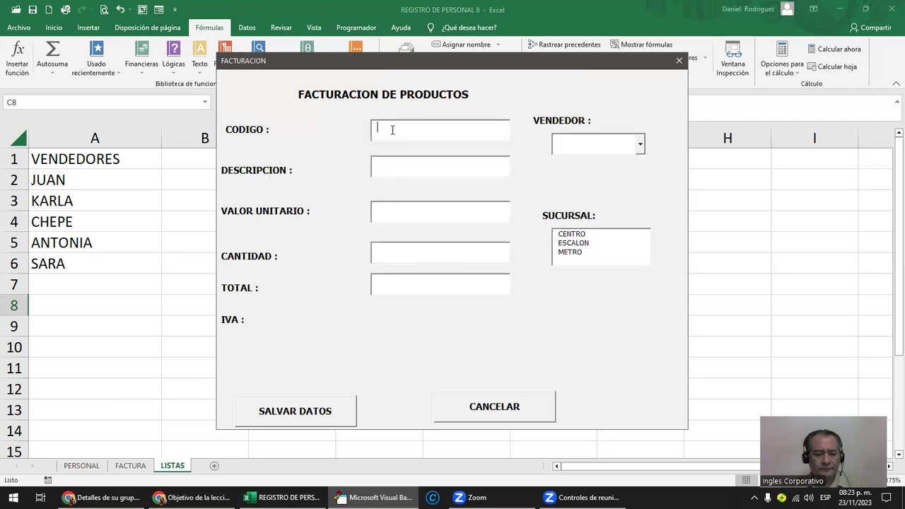
{"action": "type", "text": "Q"}
{"action": "left_click", "coordinate": [395, 168]}
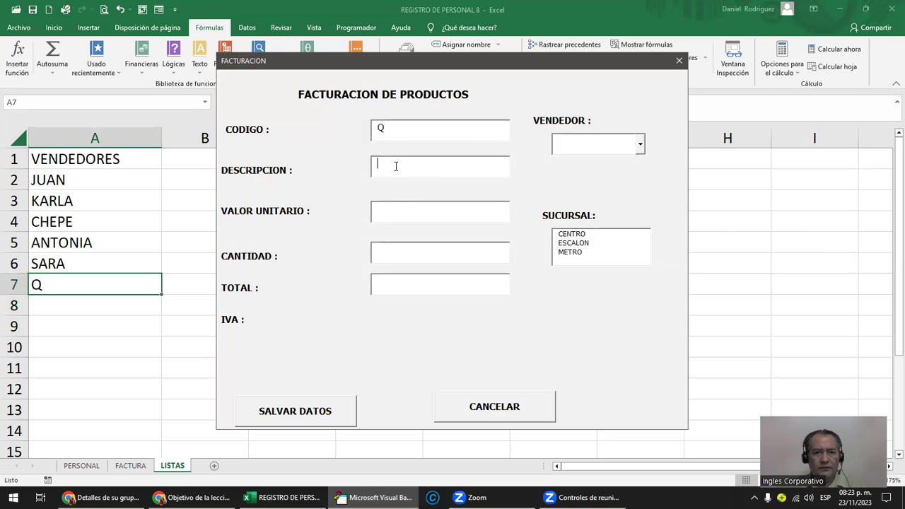
{"action": "type", "text": "Q"}
{"action": "left_click", "coordinate": [393, 210]}
{"action": "type", "text": "1"}
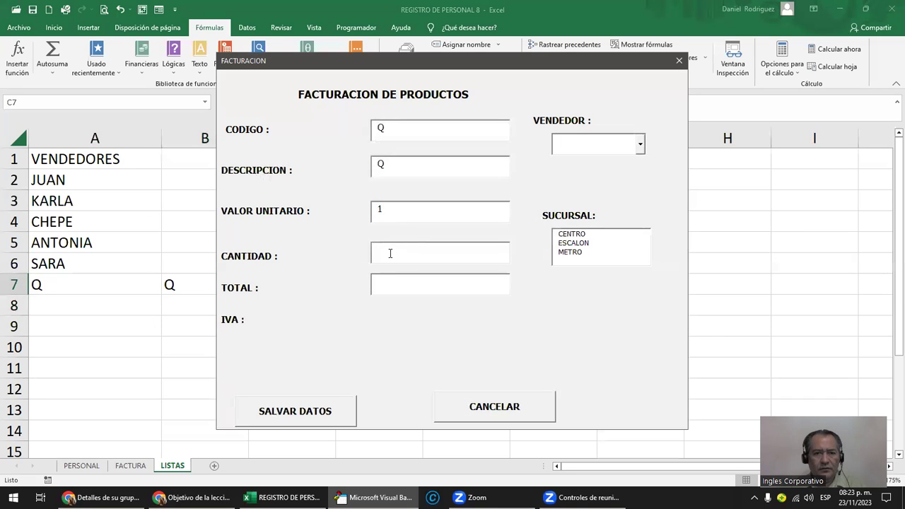
{"action": "left_click", "coordinate": [386, 256]}
{"action": "type", "text": "2"}
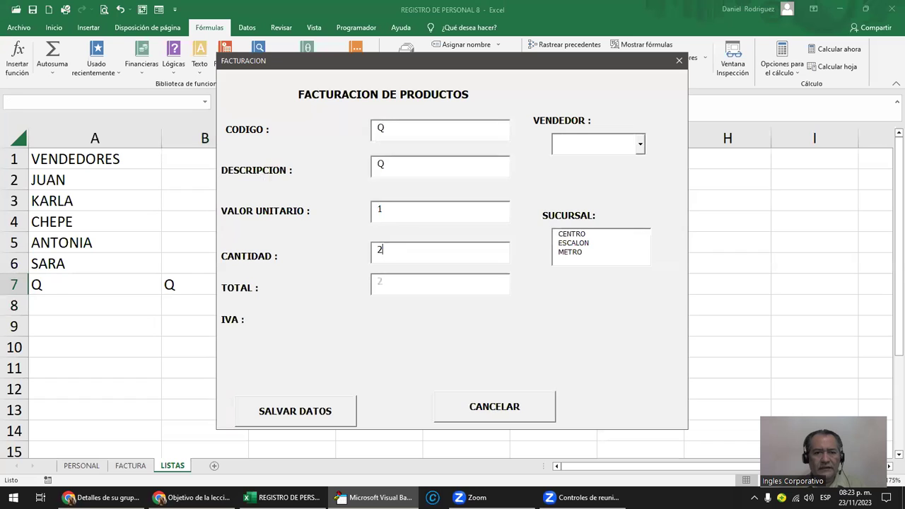
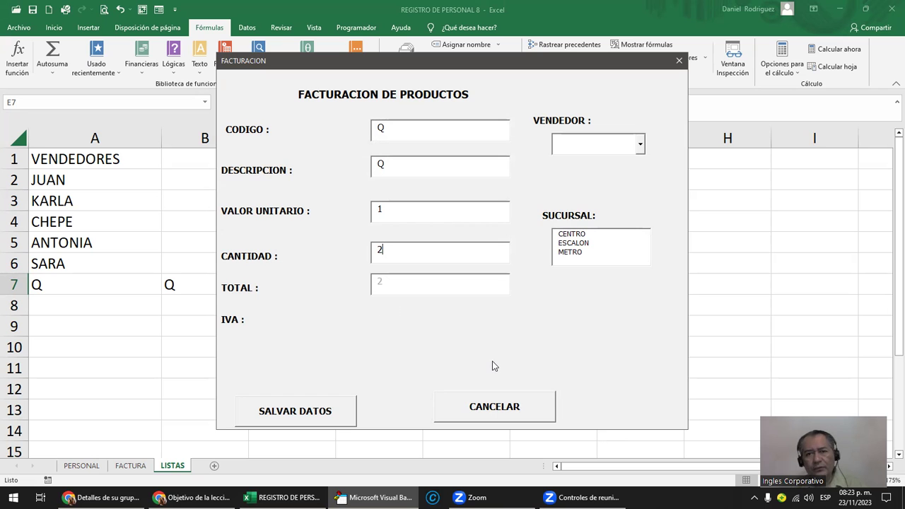
Step: Cancel the TOTAL 2 test invoice and acknowledge the cancellation message
{"action": "left_click", "coordinate": [515, 411]}
{"action": "left_click", "coordinate": [505, 284]}
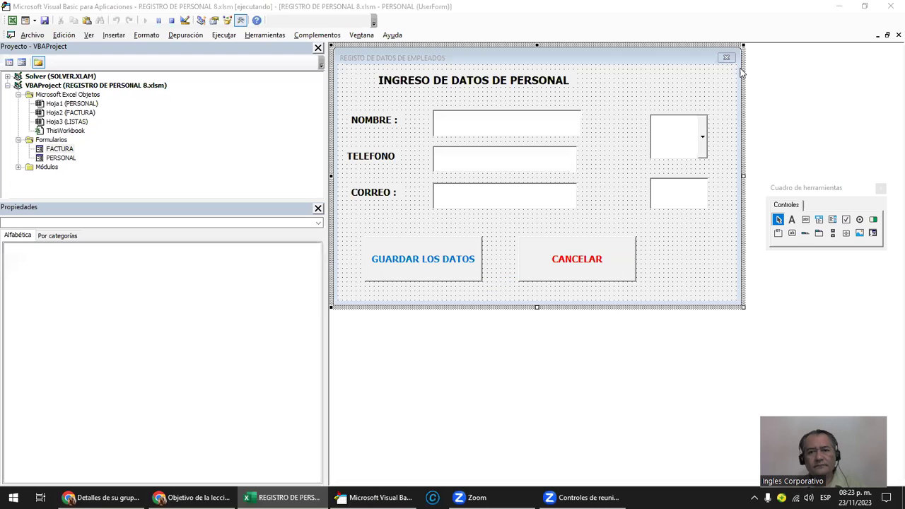
Step: On the FACTURA form, duplicate the disabled TOTAL text box and place the copy in the IVA row
{"action": "double_click", "coordinate": [60, 148]}
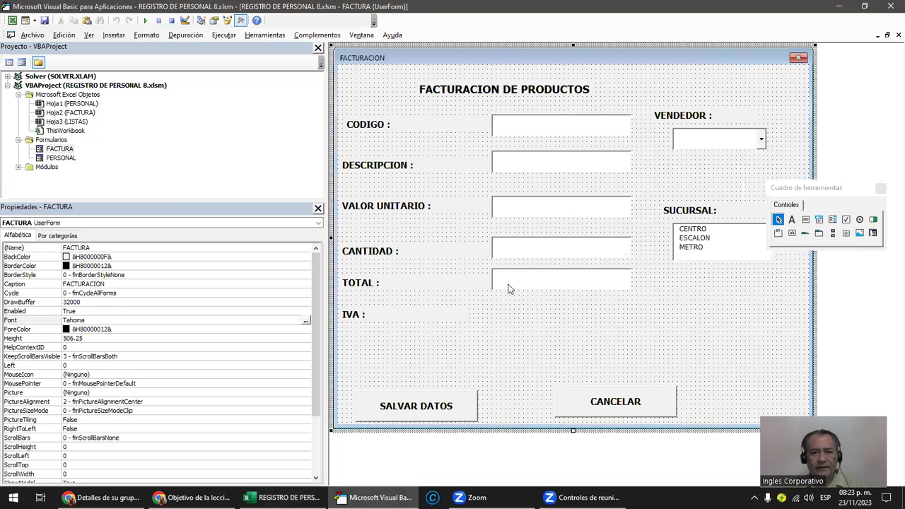
{"action": "left_click", "coordinate": [512, 285]}
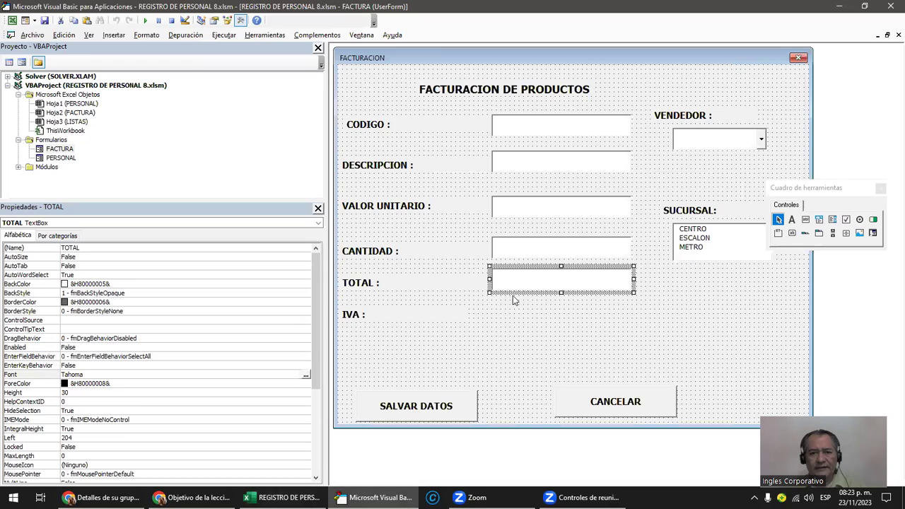
{"action": "left_click", "coordinate": [26, 348]}
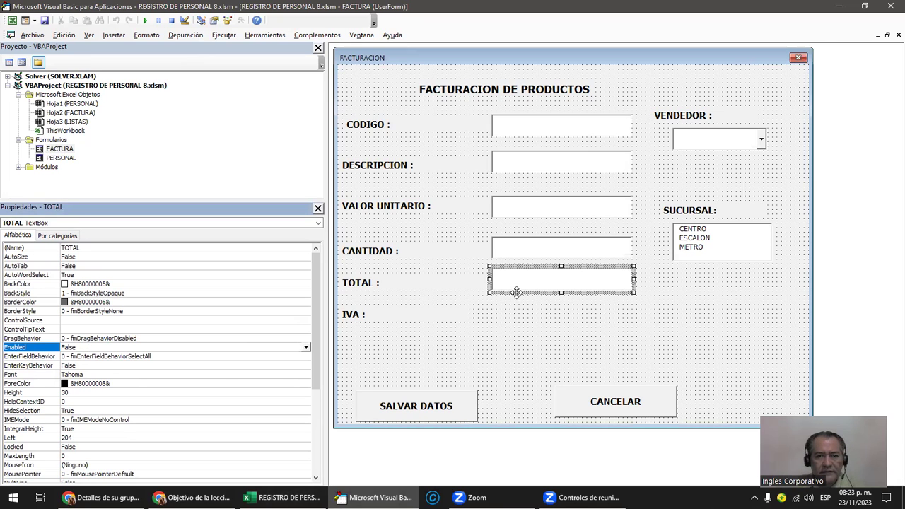
{"action": "left_click", "coordinate": [518, 292]}
{"action": "key", "text": "ctrl+v"}
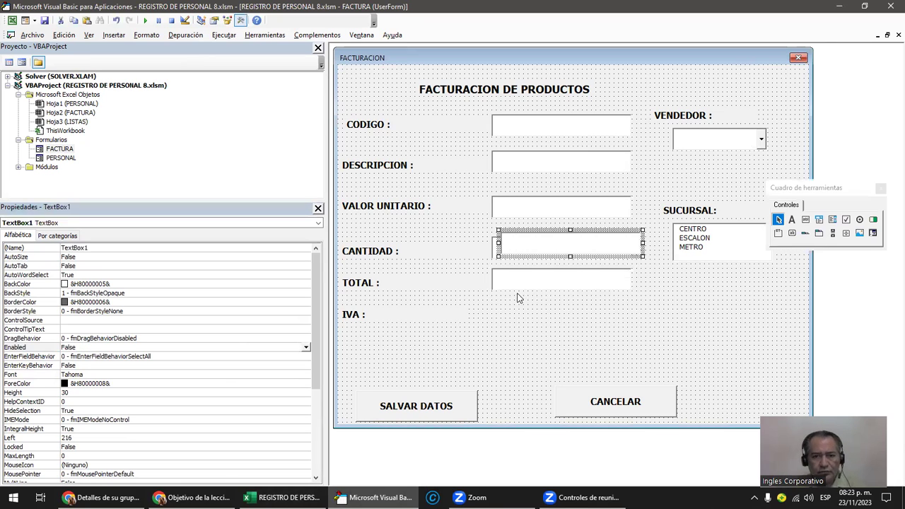
{"action": "left_click_drag", "start_coordinate": [545, 255], "coordinate": [544, 329]}
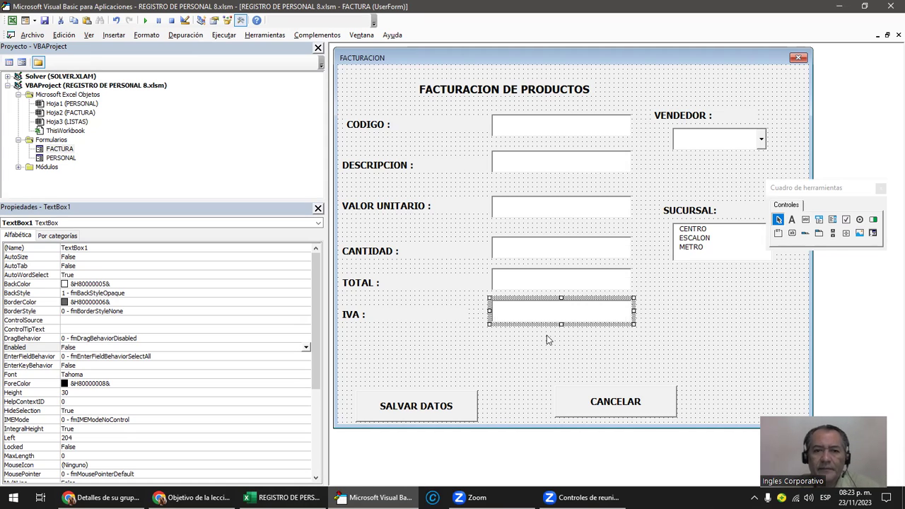
Step: Copy the IVA : label and position the copy just below the IVA row
{"action": "left_click", "coordinate": [372, 318]}
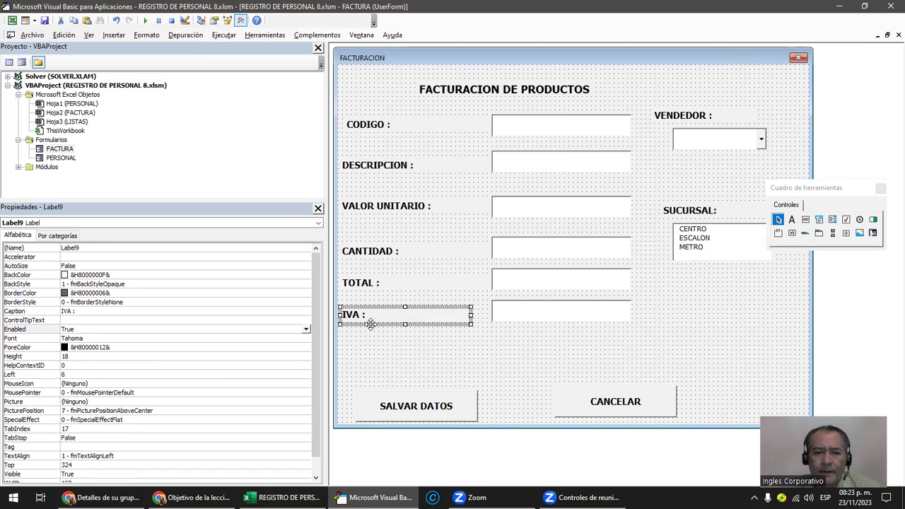
{"action": "key", "text": "Tab"}
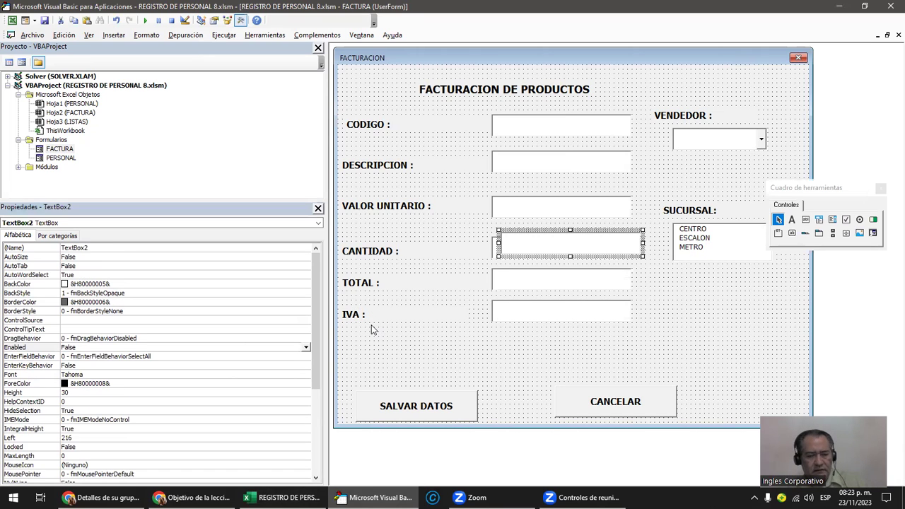
{"action": "left_click", "coordinate": [373, 330]}
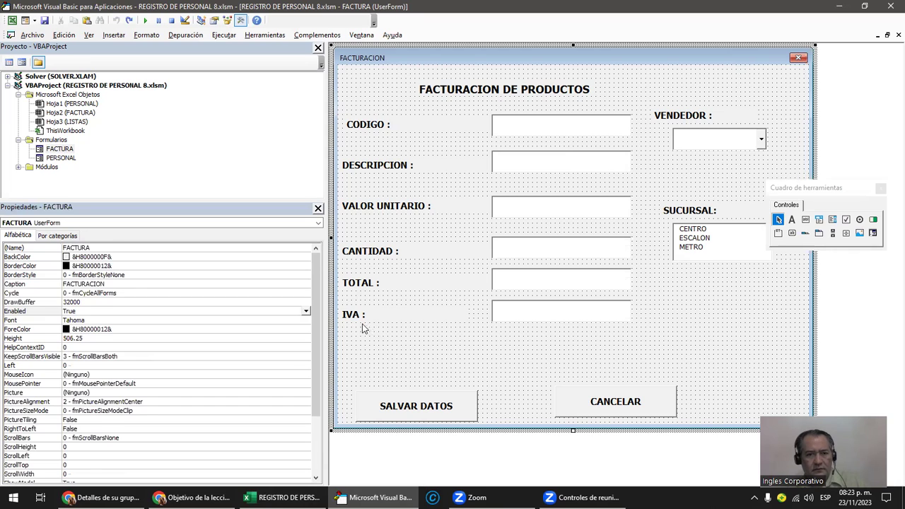
{"action": "left_click", "coordinate": [364, 321]}
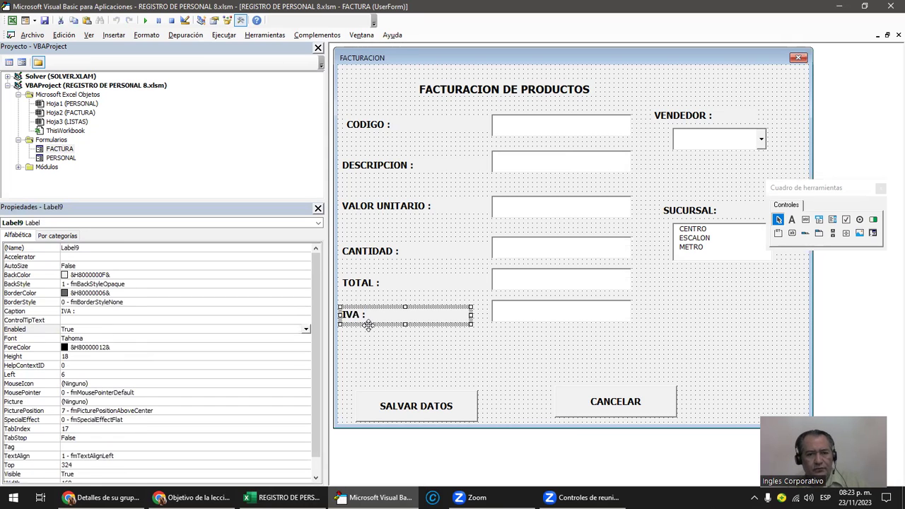
{"action": "left_click", "coordinate": [373, 355]}
{"action": "key", "text": "ctrl+v"}
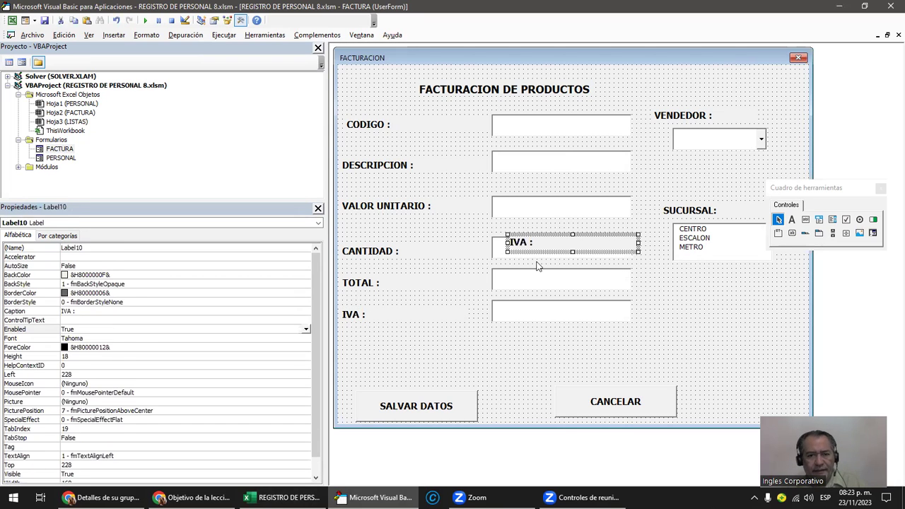
{"action": "left_click_drag", "start_coordinate": [559, 252], "coordinate": [403, 365]}
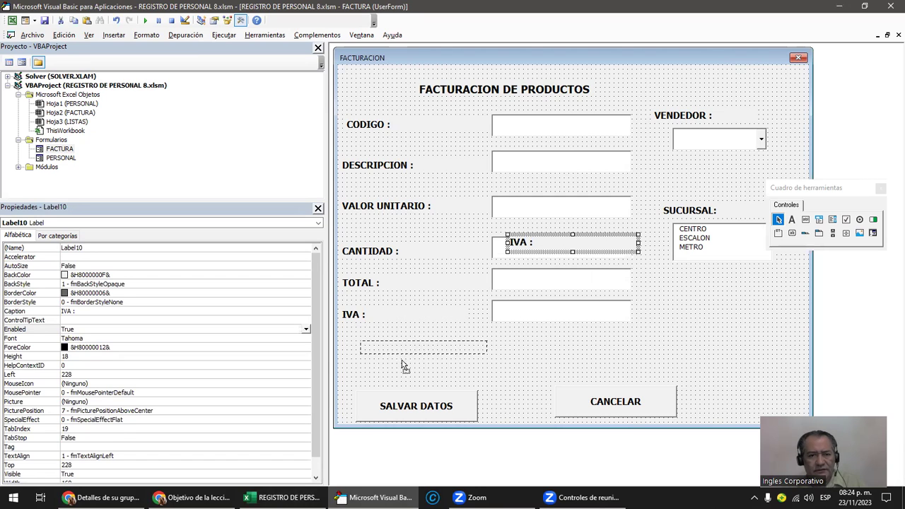
{"action": "left_click_drag", "start_coordinate": [392, 355], "coordinate": [390, 360]}
Step: Change the copied label's caption to 'VENTA TOTAL :'
{"action": "left_click", "coordinate": [369, 345]}
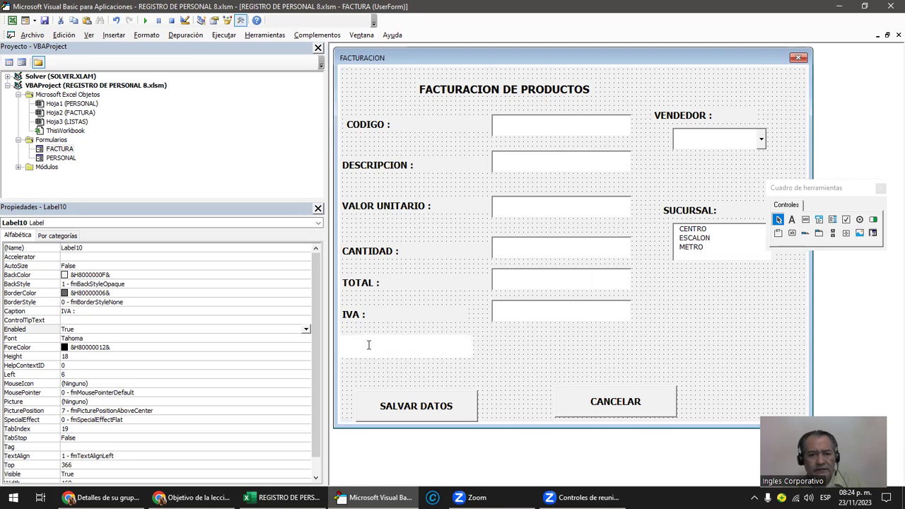
{"action": "key", "text": "BackSpace"}
{"action": "key", "text": "BackSpace"}
{"action": "key", "text": "BackSpace"}
{"action": "key", "text": "BackSpace"}
{"action": "type", "text": "VENTA TORAK"}
{"action": "key", "text": "BackSpace"}
{"action": "key", "text": "BackSpace"}
{"action": "key", "text": "BackSpace"}
{"action": "type", "text": "TAL :"}
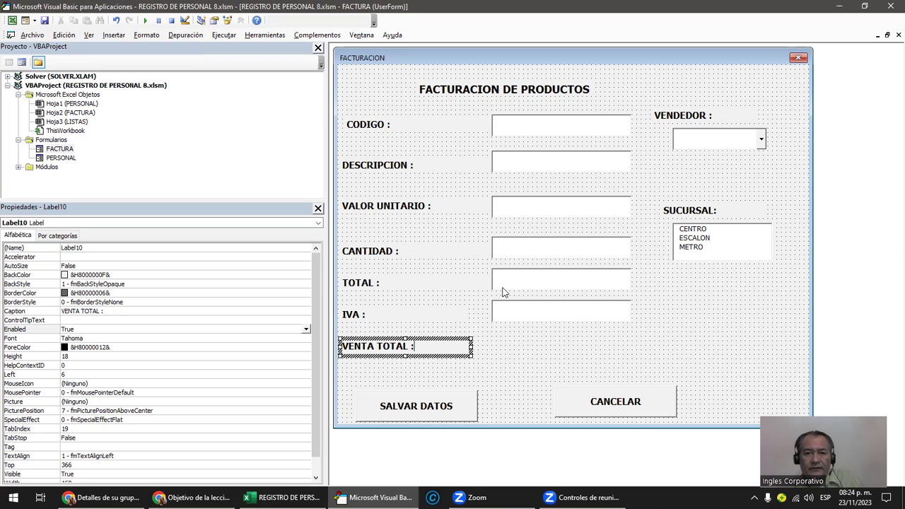
Step: Change the TOTAL label's caption to 'TOTAL SIN IVA :'
{"action": "left_click", "coordinate": [367, 285]}
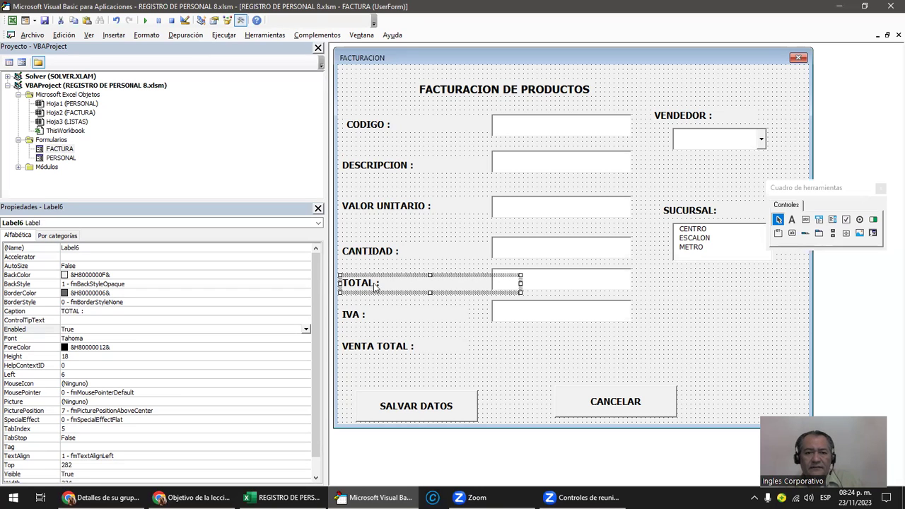
{"action": "left_click", "coordinate": [375, 286]}
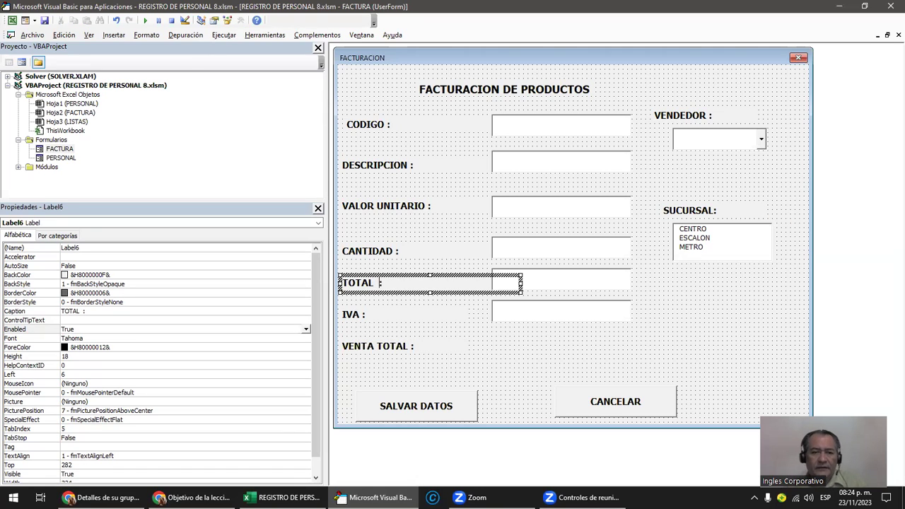
{"action": "type", "text": "SIN IN"}
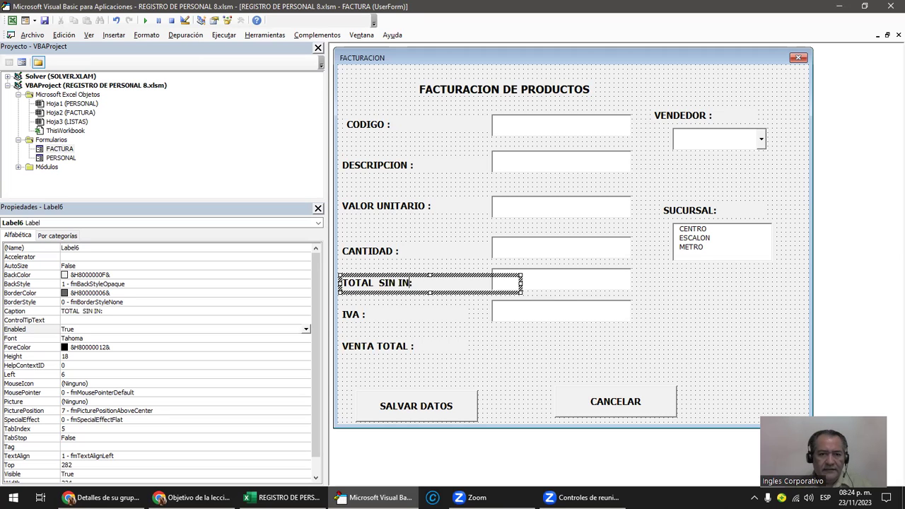
{"action": "key", "text": "BackSpace"}
{"action": "type", "text": "VA"}
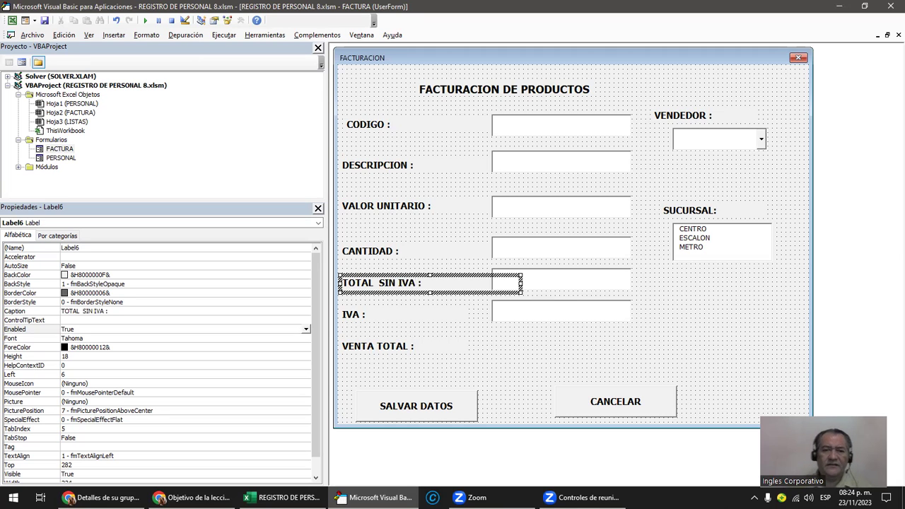
{"action": "left_click", "coordinate": [488, 365]}
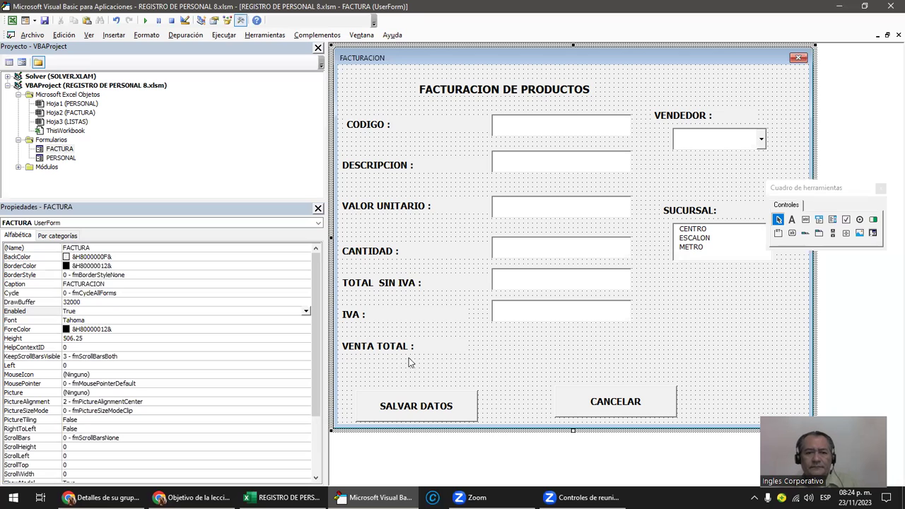
{"action": "left_click", "coordinate": [388, 352]}
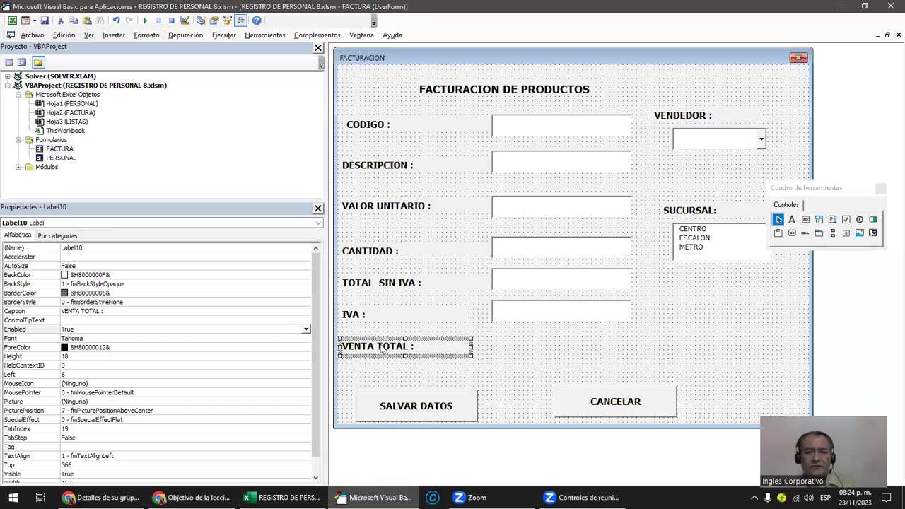
Step: Move the extra pasted TextBox2 beside VENTA TOTAL : and confirm its Enabled is False
{"action": "left_click", "coordinate": [527, 324]}
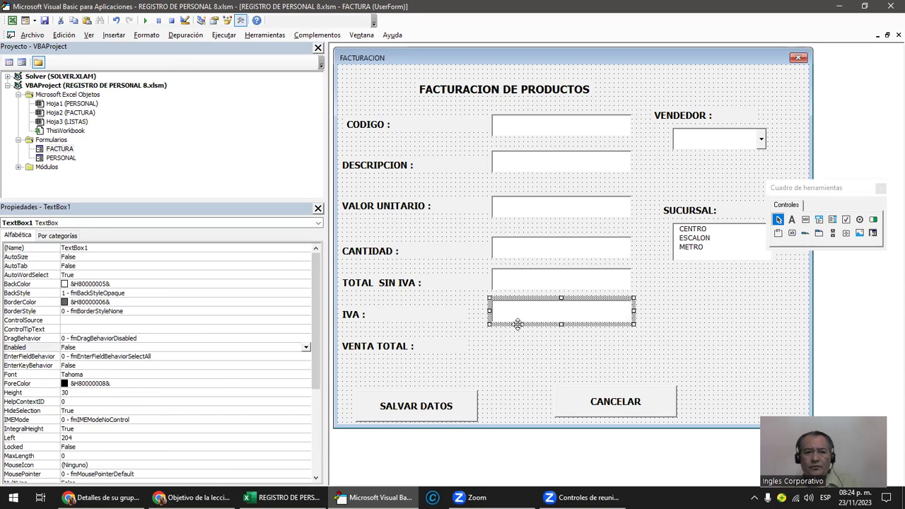
{"action": "left_click", "coordinate": [498, 351]}
{"action": "key", "text": "Tab"}
{"action": "mouse_move", "coordinate": [539, 263]}
{"action": "left_mouse_down"}
{"action": "mouse_move", "coordinate": [544, 256]}
{"action": "mouse_move", "coordinate": [535, 365]}
{"action": "left_mouse_up"}
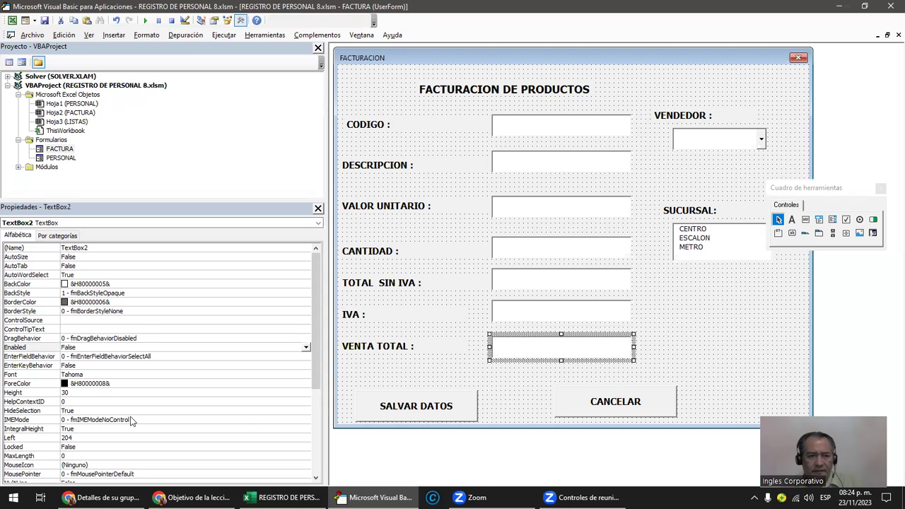
{"action": "left_click", "coordinate": [91, 348]}
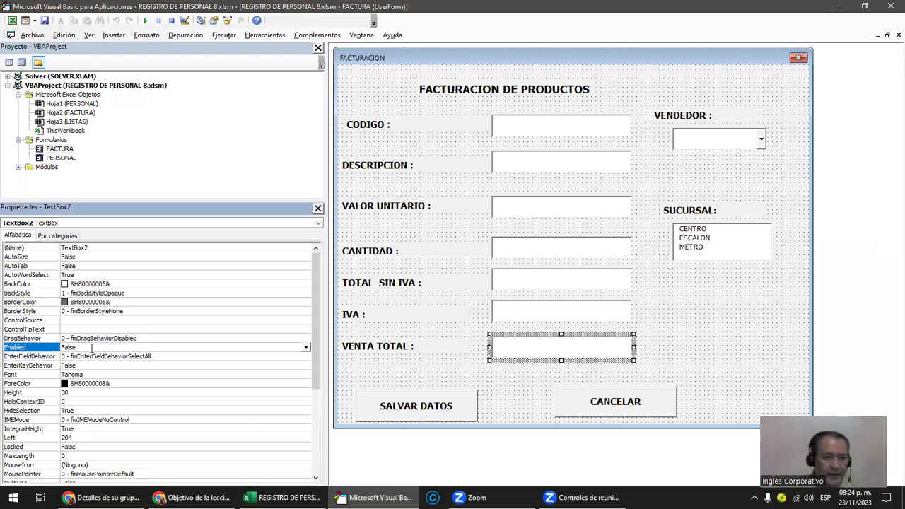
{"action": "left_click", "coordinate": [528, 313]}
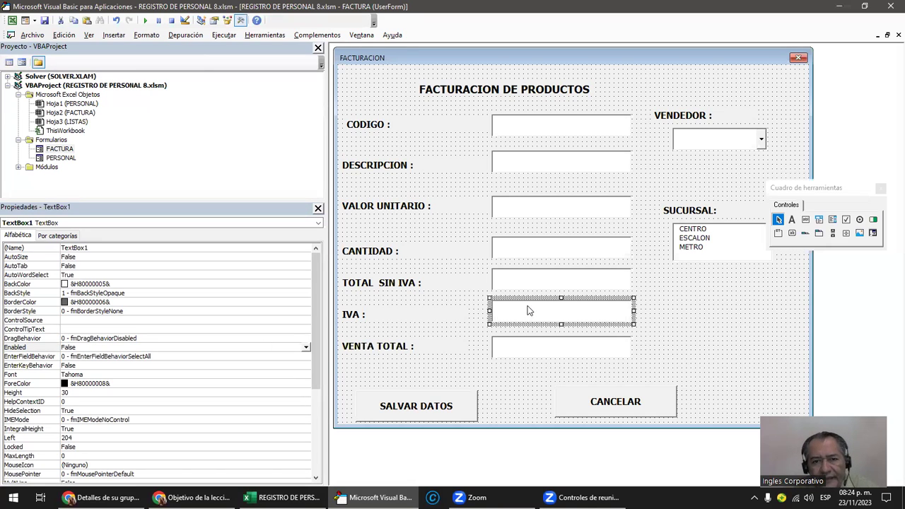
Step: Rename the text box in the IVA row to IVA
{"action": "left_click", "coordinate": [96, 248]}
{"action": "double_click", "coordinate": [96, 247]}
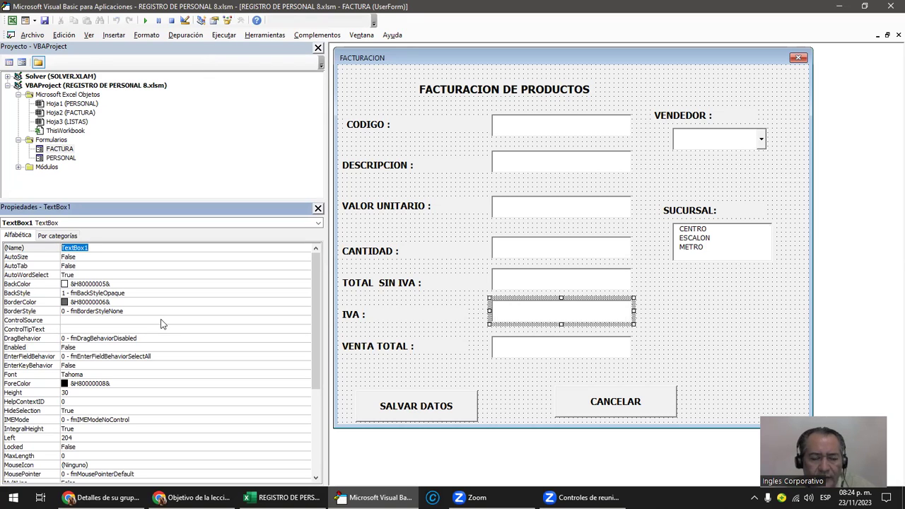
{"action": "type", "text": "Tx"}
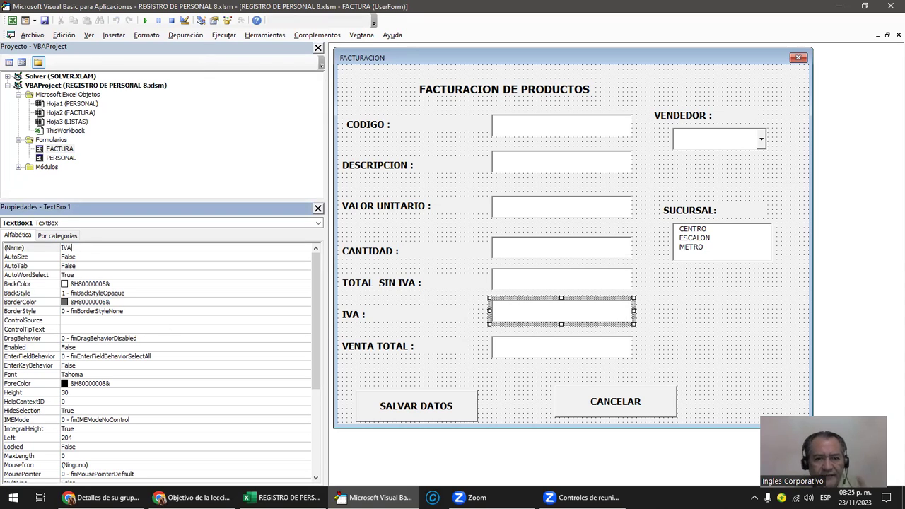
{"action": "key", "text": "Return"}
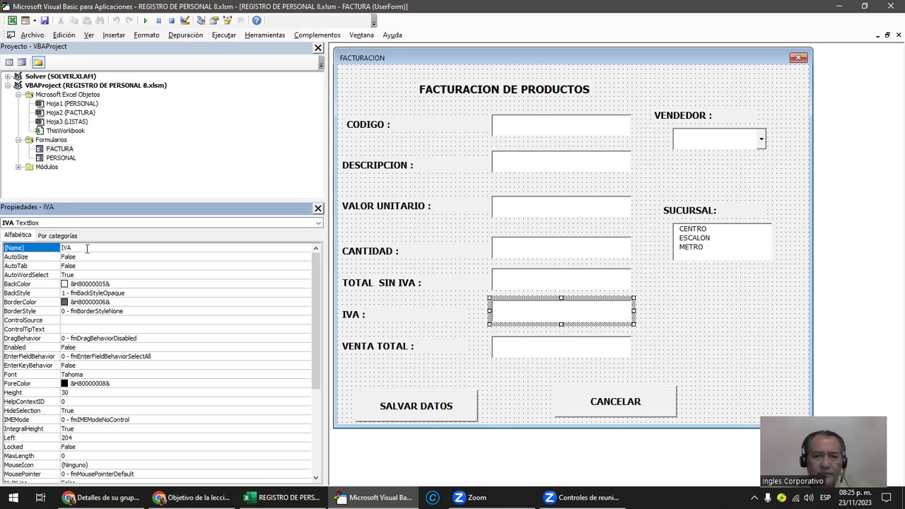
Step: Set the VENTA TOTAL text box's (Name) to VTOTAL
{"action": "left_click", "coordinate": [496, 352]}
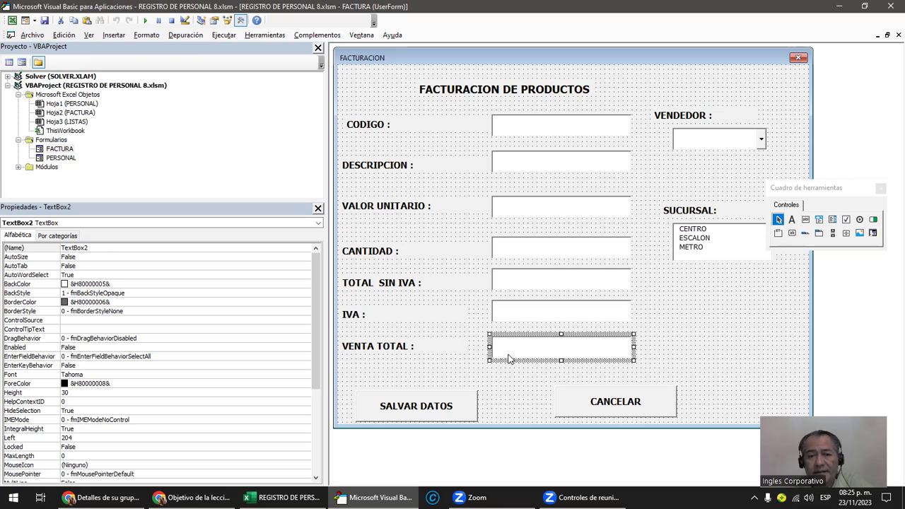
{"action": "left_click", "coordinate": [92, 248]}
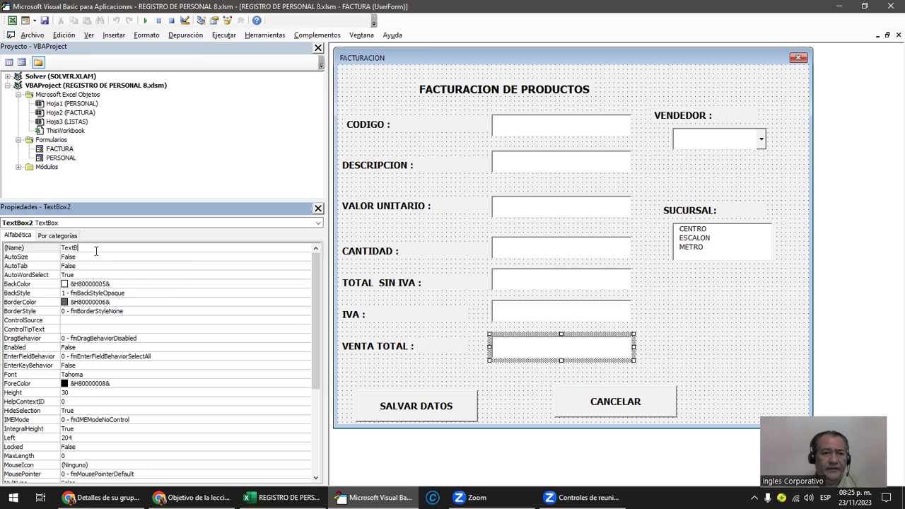
{"action": "type", "text": "VTOTAL"}
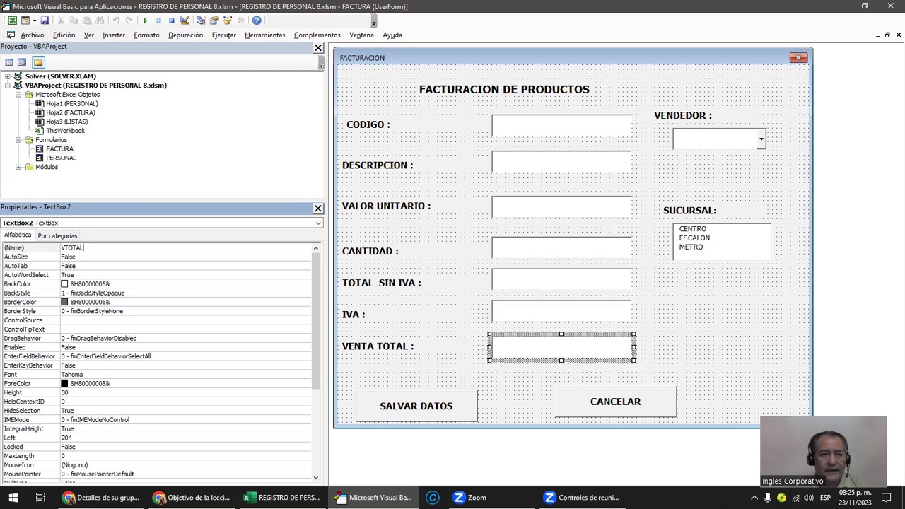
{"action": "key", "text": "Return"}
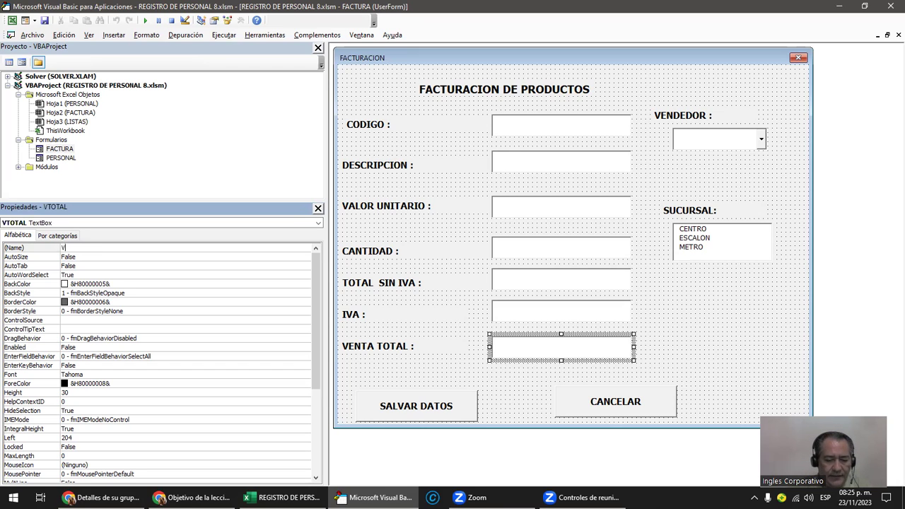
{"action": "left_click", "coordinate": [96, 248]}
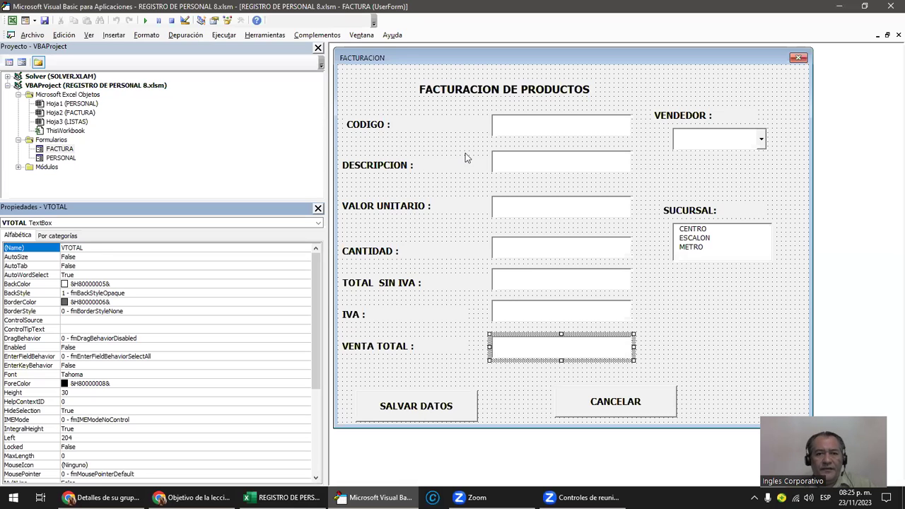
Step: Check the (Name) of the CODIGO through VENTA TOTAL boxes, VENDEDOR combo and SUCURSAL list
{"action": "left_click", "coordinate": [542, 126]}
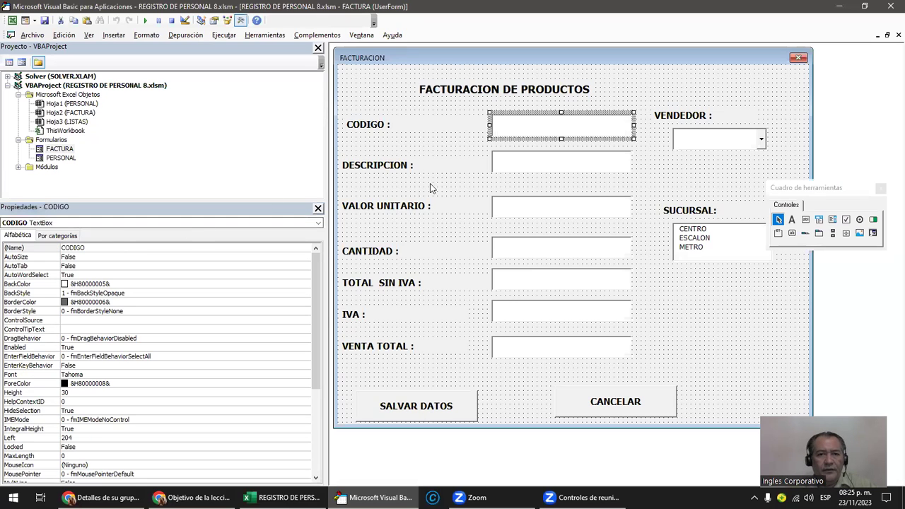
{"action": "left_click", "coordinate": [509, 162]}
{"action": "left_click", "coordinate": [529, 205]}
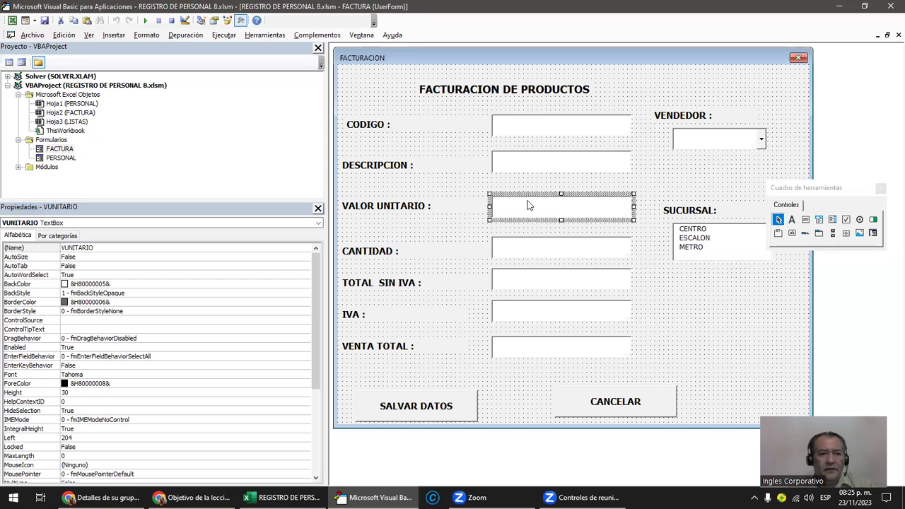
{"action": "left_click", "coordinate": [536, 252]}
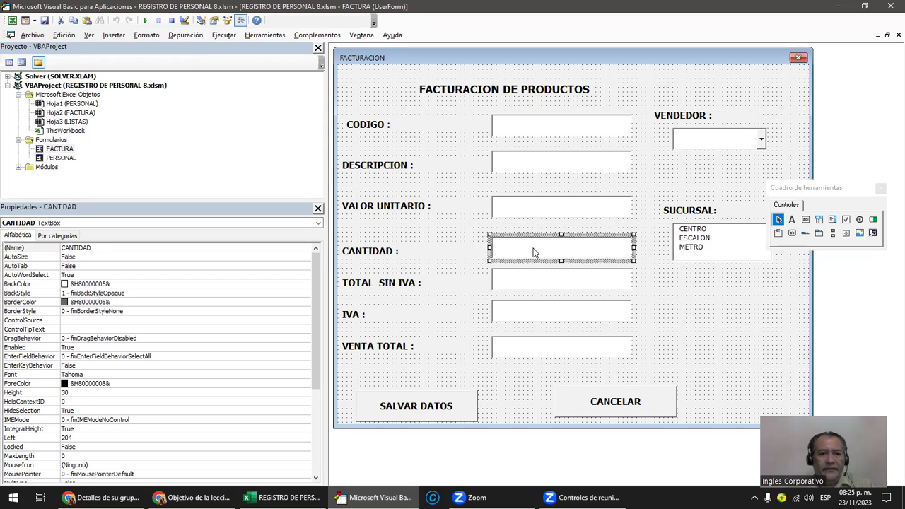
{"action": "left_click", "coordinate": [544, 286]}
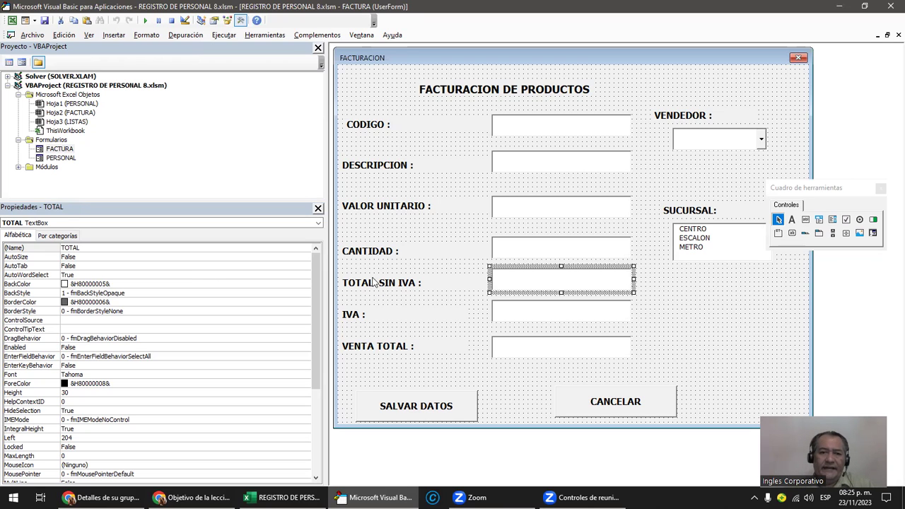
{"action": "left_click", "coordinate": [532, 311]}
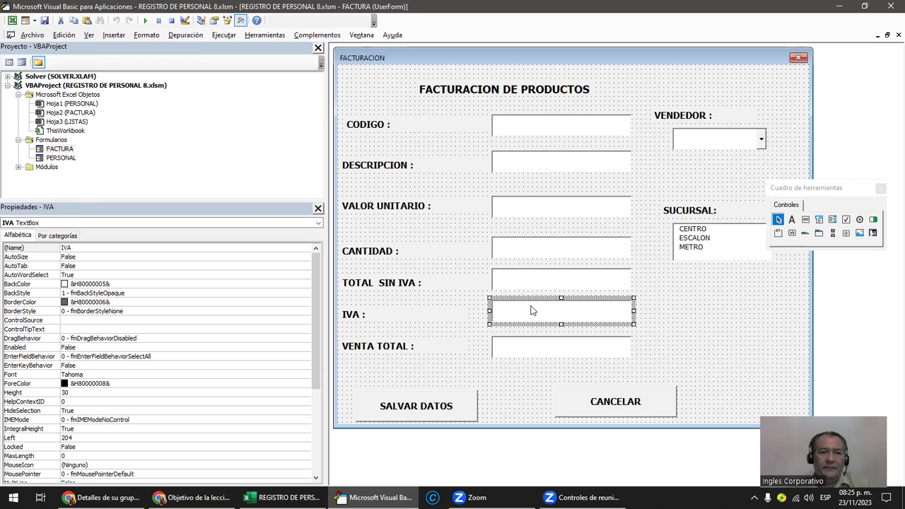
{"action": "left_click", "coordinate": [554, 346]}
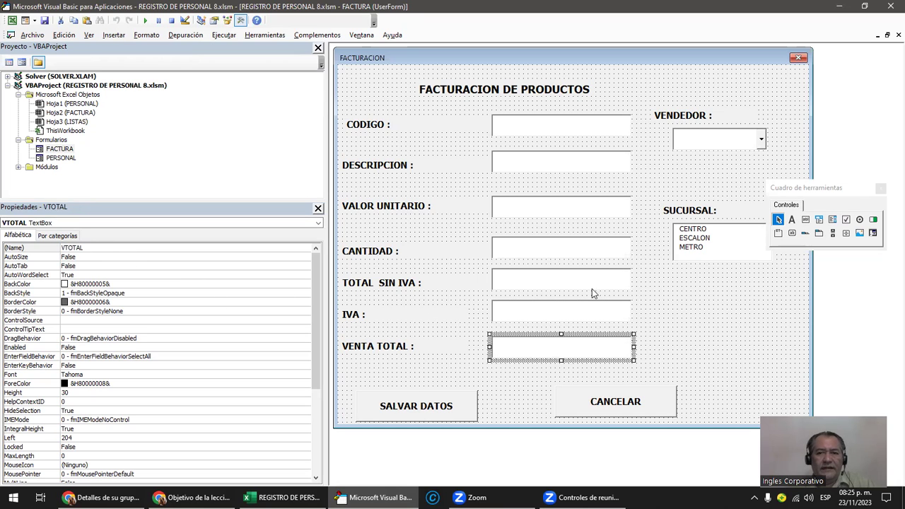
{"action": "left_click", "coordinate": [701, 141]}
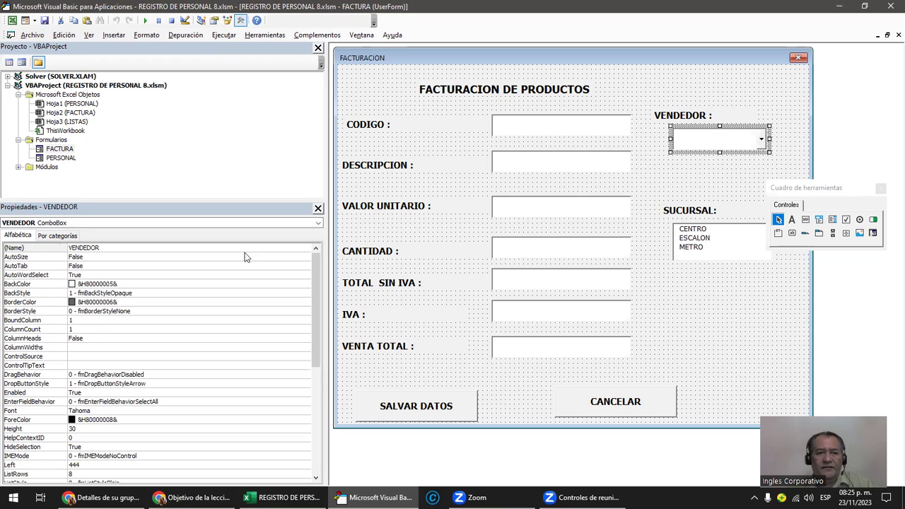
{"action": "left_click", "coordinate": [108, 247]}
{"action": "left_click", "coordinate": [734, 242]}
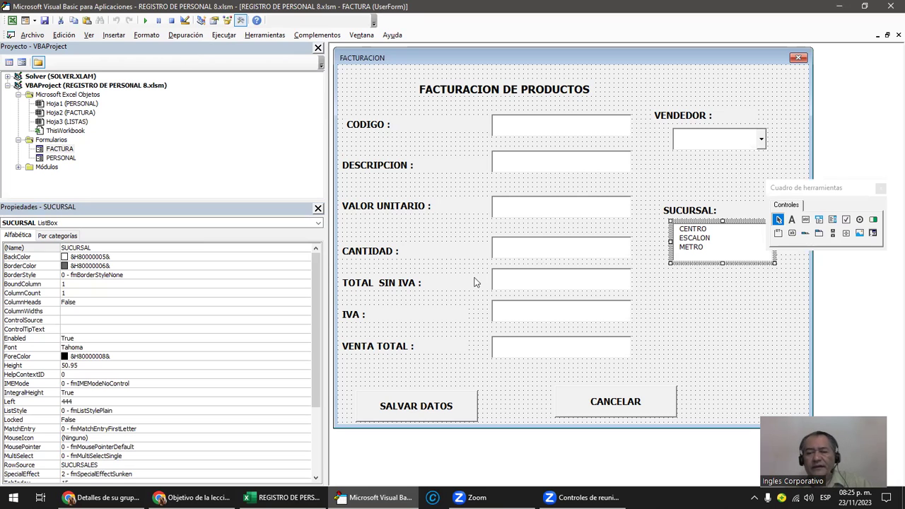
Step: Recheck CODIGO and DESCRIPCION, nudge VALOR UNITARIO slightly left, and restore the editor window
{"action": "left_click", "coordinate": [555, 126]}
{"action": "left_click", "coordinate": [552, 161]}
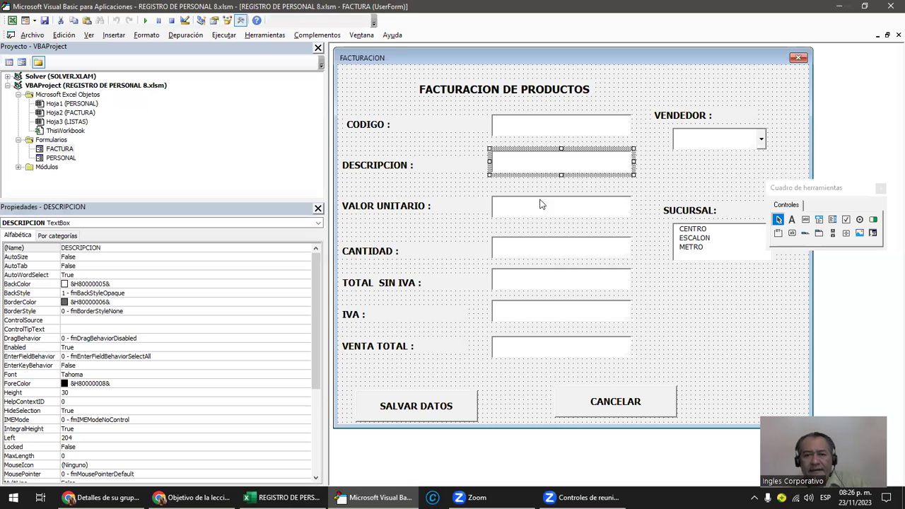
{"action": "left_click_drag", "start_coordinate": [541, 204], "coordinate": [536, 204]}
{"action": "left_click", "coordinate": [544, 246]}
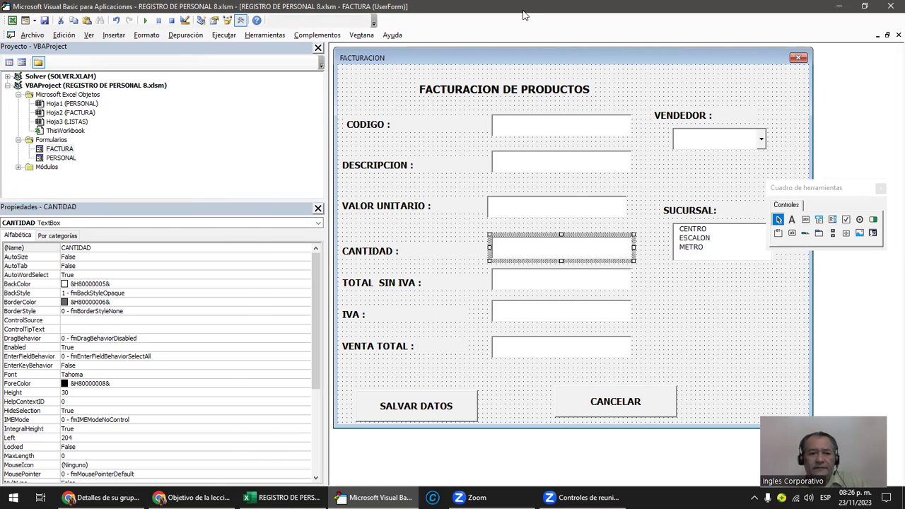
{"action": "double_click", "coordinate": [524, 14]}
Step: On the FACTURA sheet, enter the heading SUCURSAL in cell I6 after VENDEDOR
{"action": "left_click", "coordinate": [122, 471]}
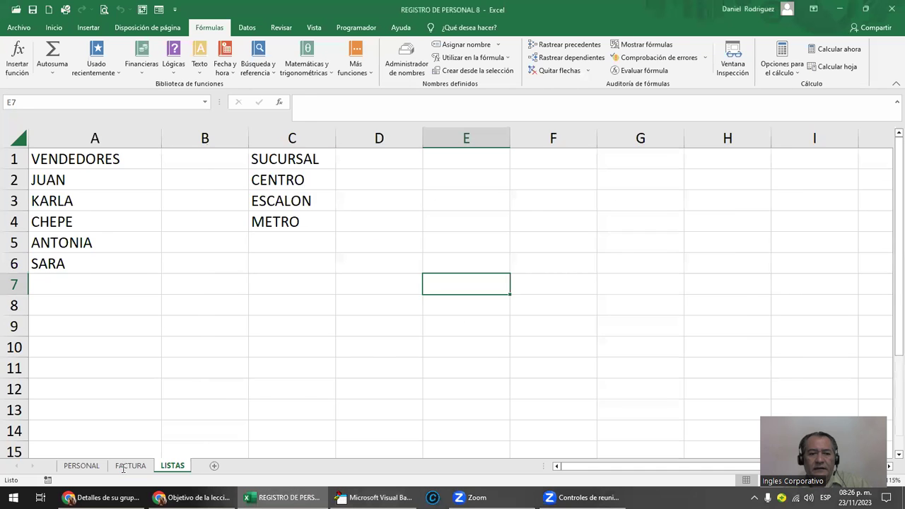
{"action": "left_click", "coordinate": [130, 466]}
{"action": "mouse_move", "coordinate": [45, 229]}
{"action": "left_mouse_down"}
{"action": "mouse_move", "coordinate": [531, 232]}
{"action": "mouse_move", "coordinate": [585, 264]}
{"action": "mouse_move", "coordinate": [583, 279]}
{"action": "left_mouse_up"}
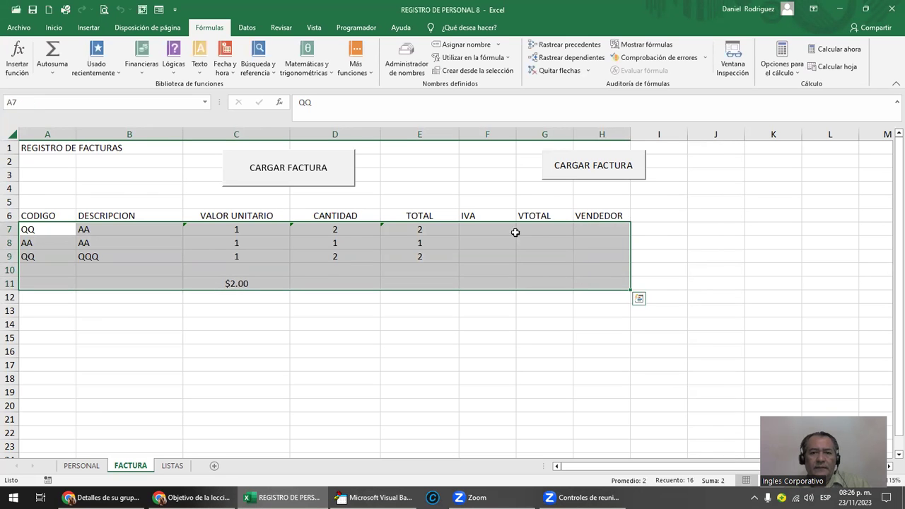
{"action": "left_click", "coordinate": [530, 215]}
{"action": "left_click", "coordinate": [493, 218]}
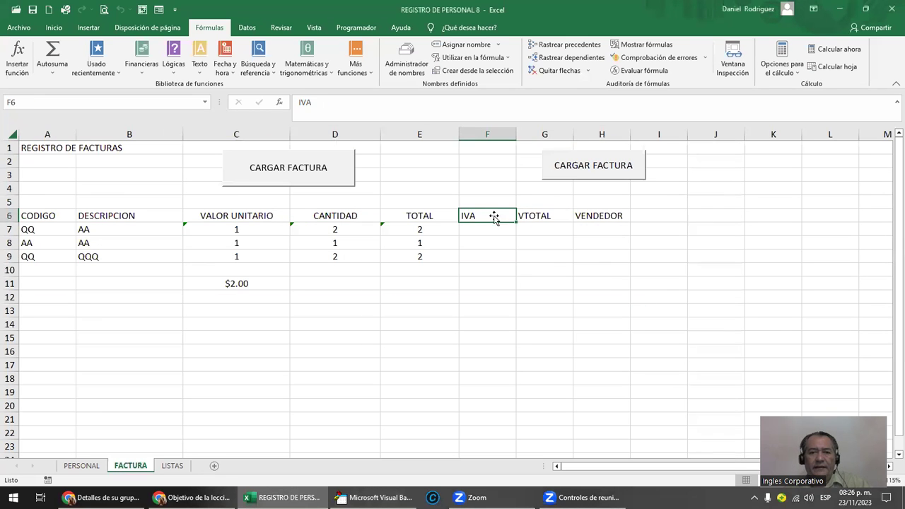
{"action": "left_click", "coordinate": [542, 216]}
{"action": "left_click", "coordinate": [591, 215]}
{"action": "left_click", "coordinate": [651, 215]}
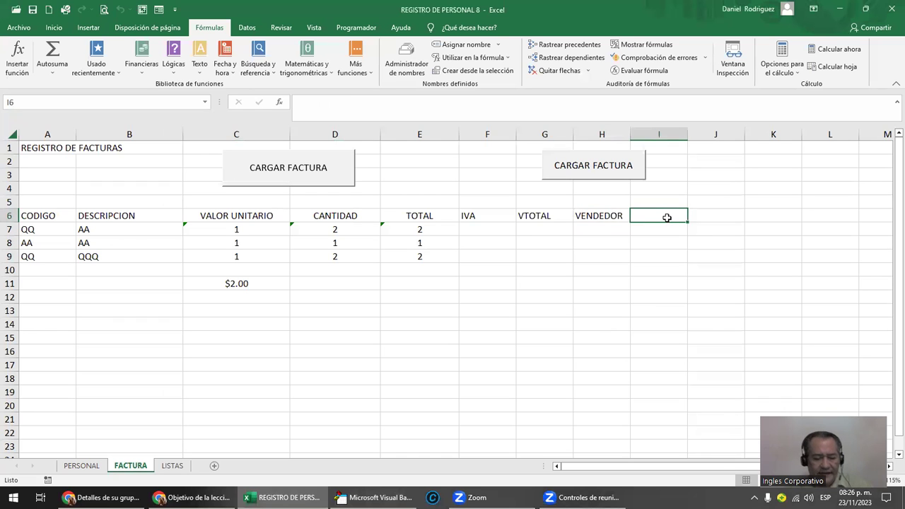
{"action": "type", "text": "SUCURS"}
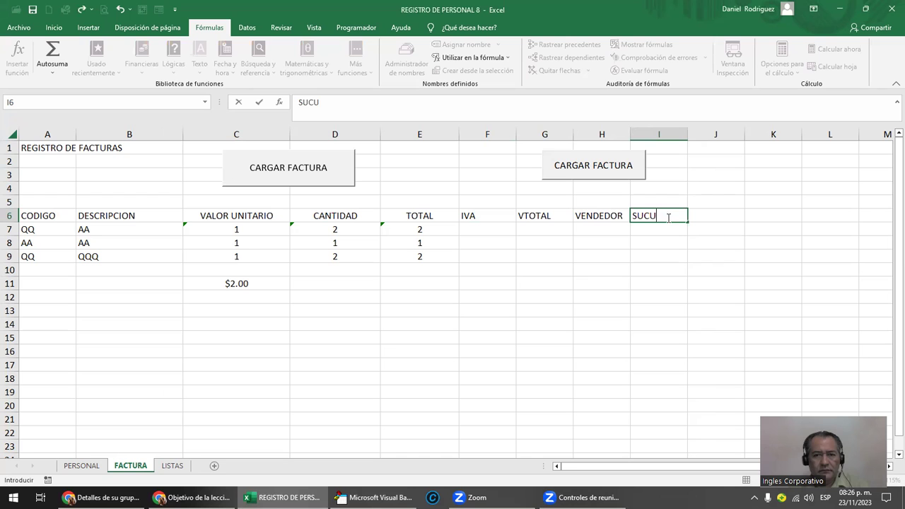
{"action": "type", "text": "AL"}
{"action": "key", "text": "Return"}
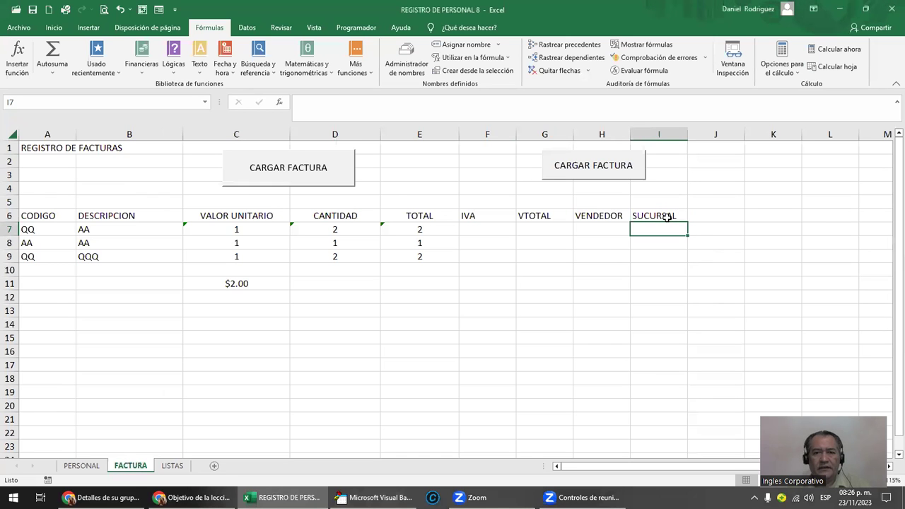
{"action": "left_click_drag", "start_coordinate": [33, 215], "coordinate": [658, 217]}
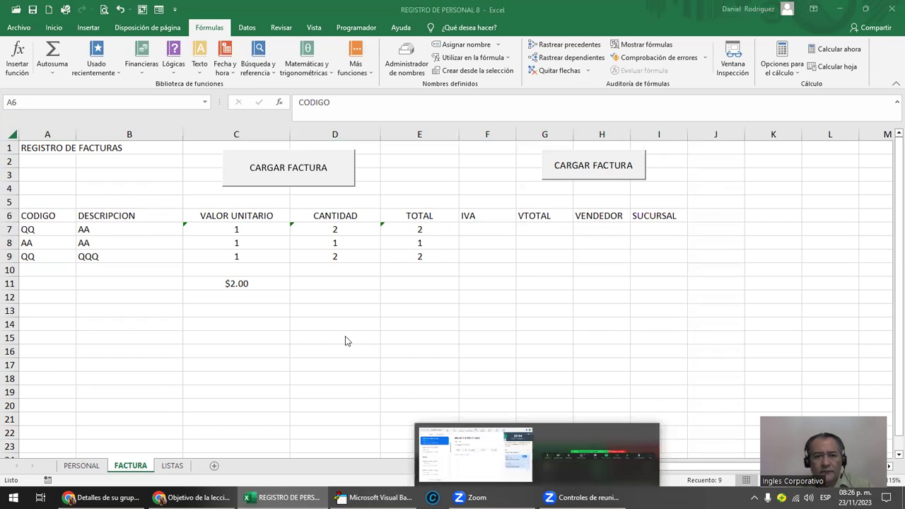
Step: Run the FACTURACION form from the maximised VBA editor
{"action": "left_click", "coordinate": [389, 451]}
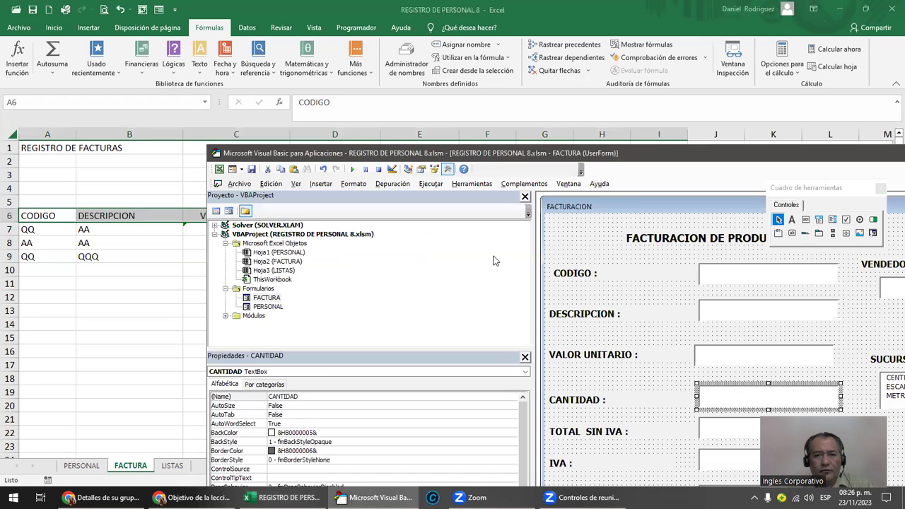
{"action": "double_click", "coordinate": [636, 154]}
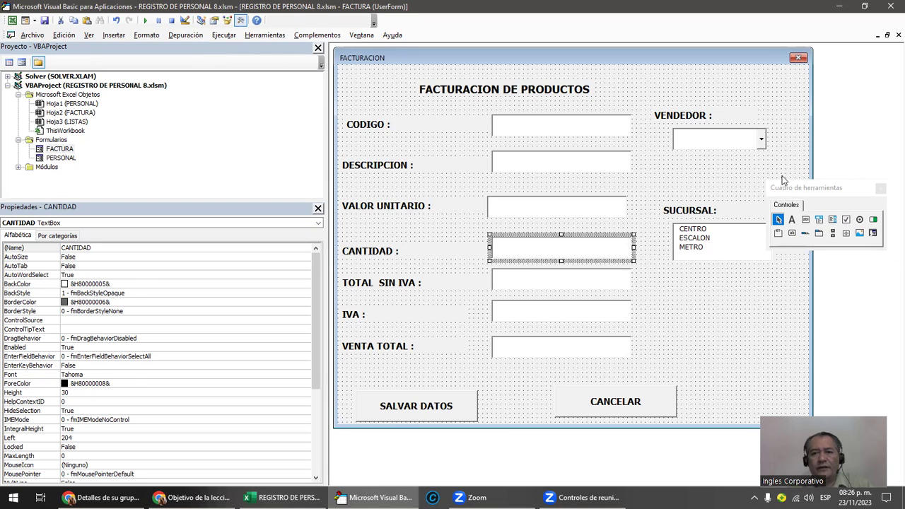
{"action": "left_click", "coordinate": [755, 169]}
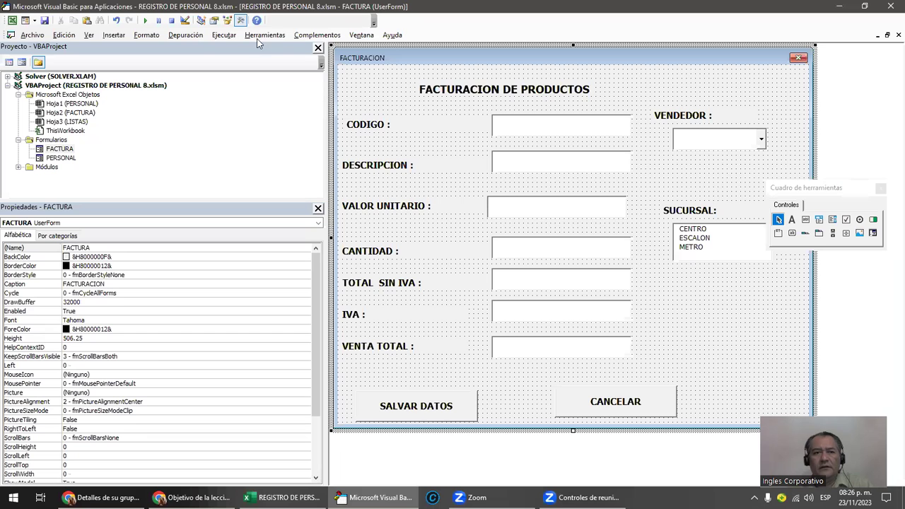
{"action": "left_click", "coordinate": [144, 20]}
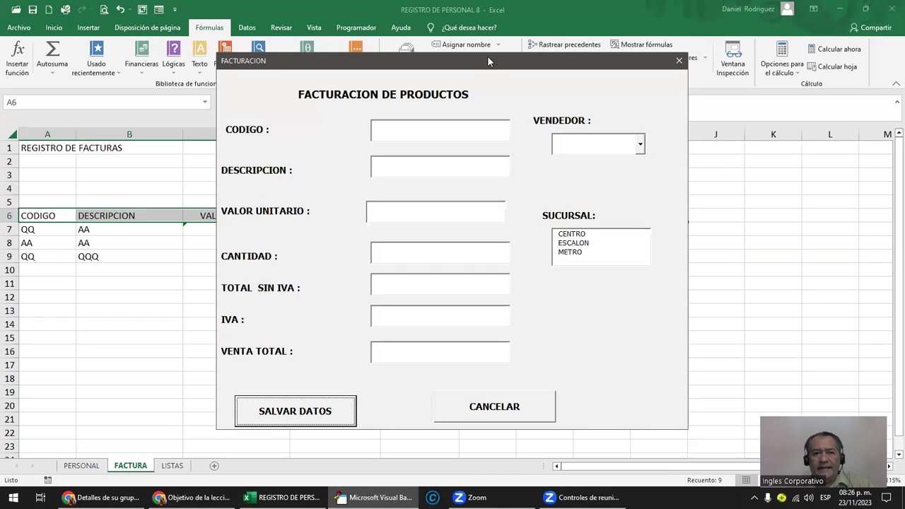
Step: Fill the test invoice: branch CENTRO, entry SSSSSSS1, quantity 2, and the first vendor
{"action": "left_click_drag", "start_coordinate": [490, 59], "coordinate": [642, 22]}
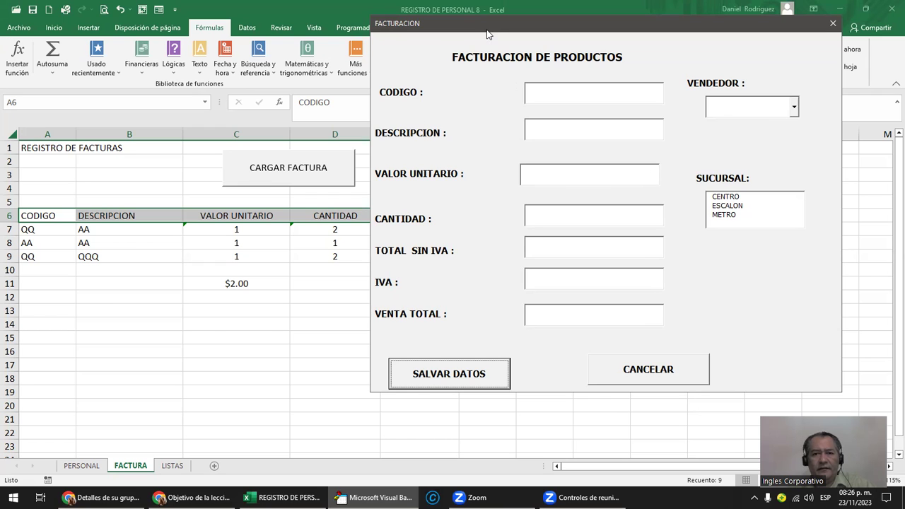
{"action": "left_click_drag", "start_coordinate": [487, 33], "coordinate": [407, 76]}
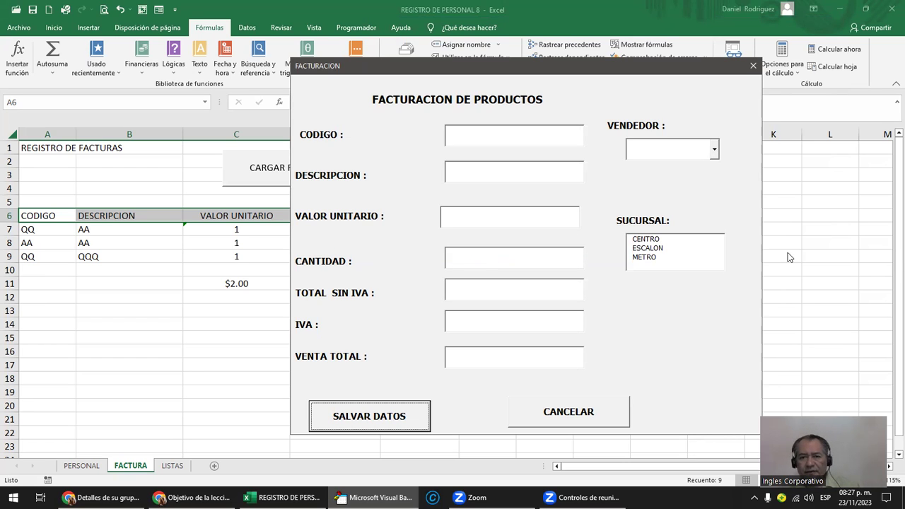
{"action": "left_click", "coordinate": [653, 241]}
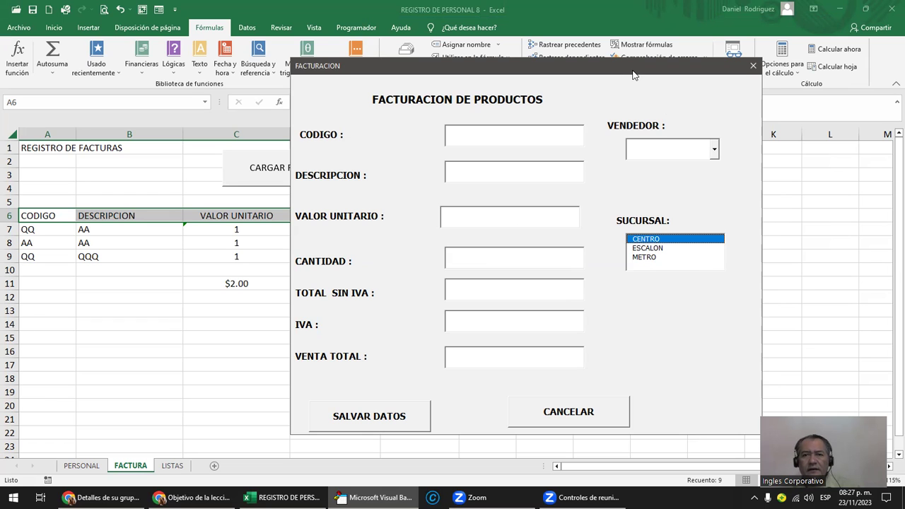
{"action": "left_click_drag", "start_coordinate": [634, 73], "coordinate": [517, 116]}
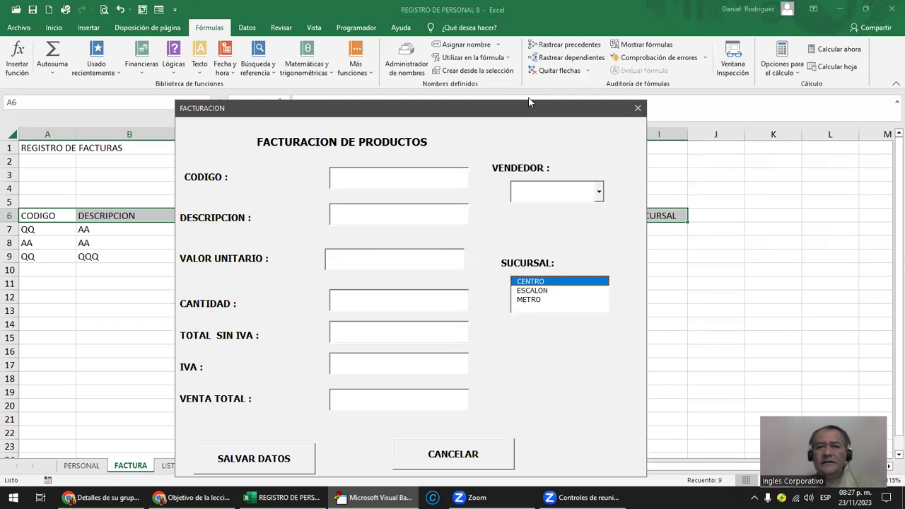
{"action": "left_click_drag", "start_coordinate": [519, 108], "coordinate": [657, 53]}
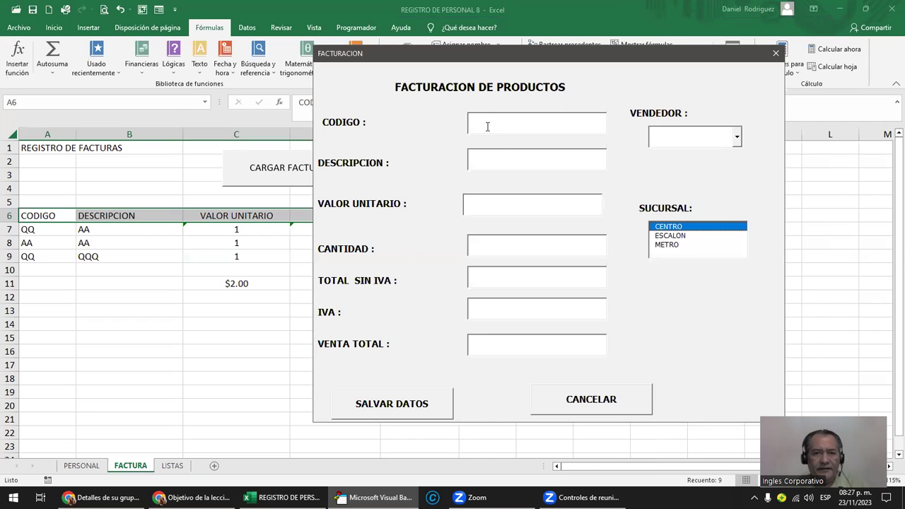
{"action": "type", "text": "SSS"}
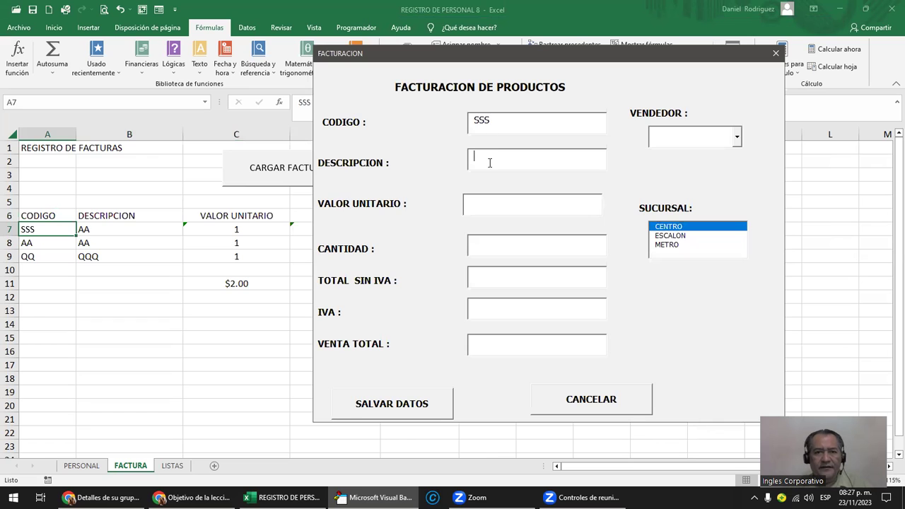
{"action": "type", "text": "SSSS"}
{"action": "type", "text": "1"}
{"action": "left_click", "coordinate": [486, 245]}
{"action": "type", "text": "2"}
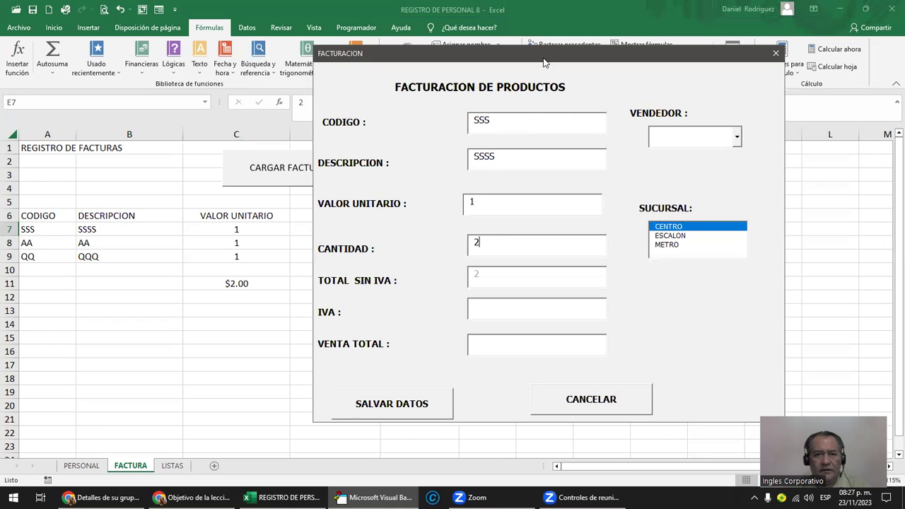
{"action": "left_click_drag", "start_coordinate": [544, 62], "coordinate": [550, 79]}
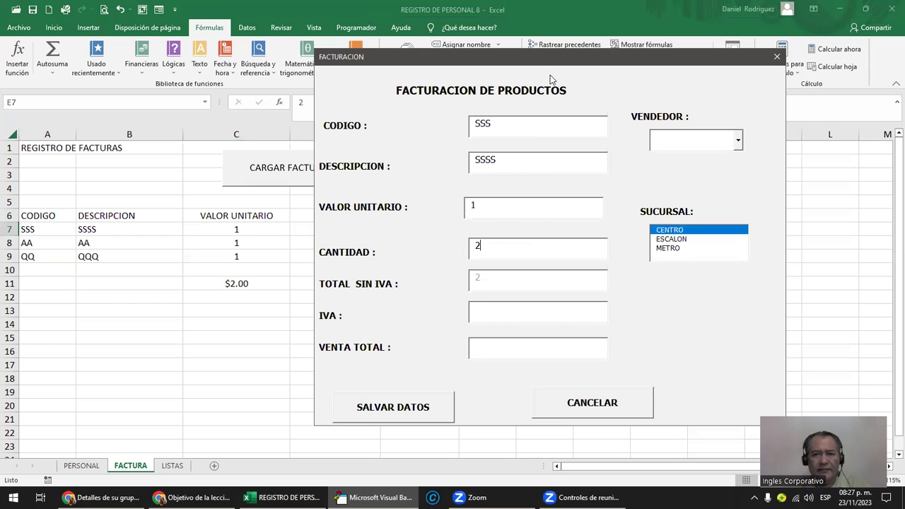
{"action": "left_click_drag", "start_coordinate": [550, 75], "coordinate": [617, 153]}
{"action": "left_click", "coordinate": [805, 218]}
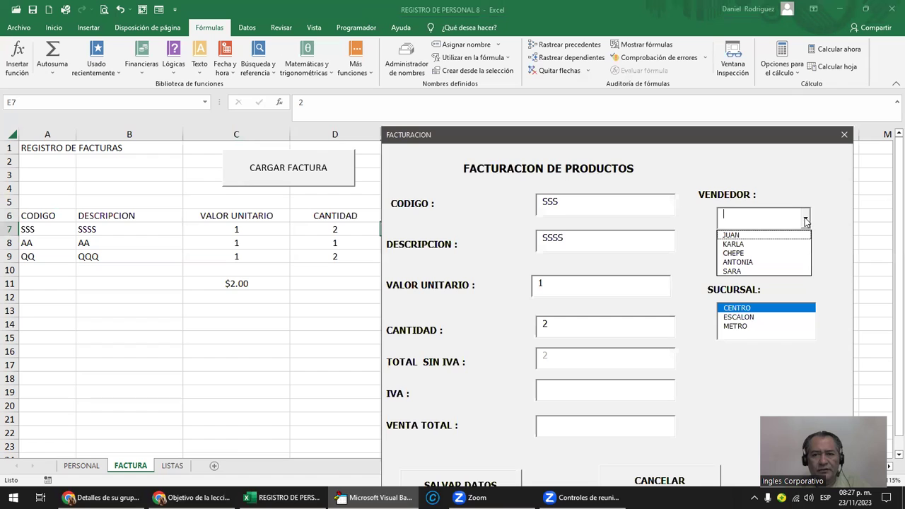
{"action": "left_click", "coordinate": [749, 241]}
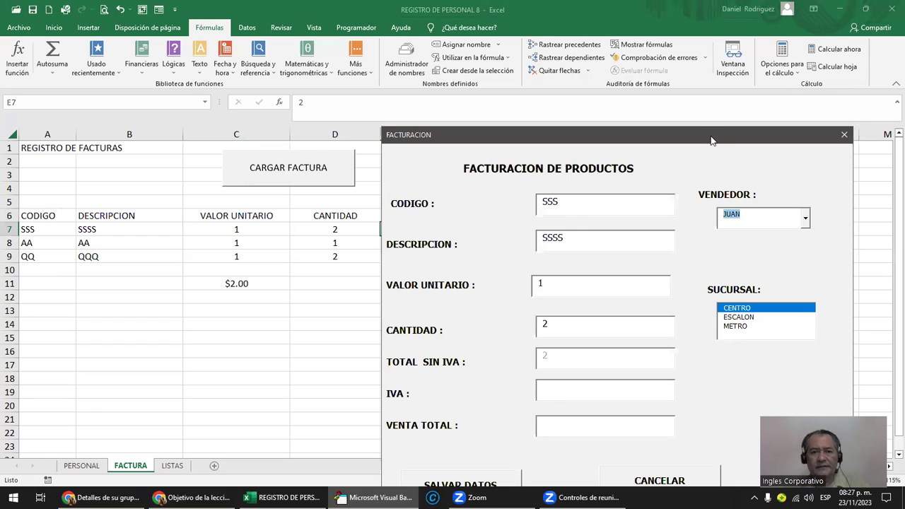
Step: Cancel the invoice with CANCELAR and acknowledge the not-saved message
{"action": "left_click_drag", "start_coordinate": [712, 139], "coordinate": [558, 68]}
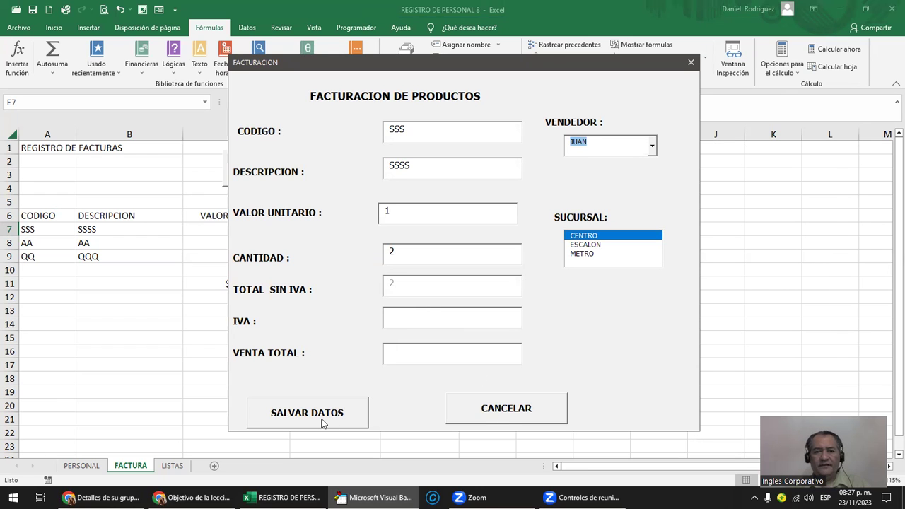
{"action": "left_click", "coordinate": [490, 407]}
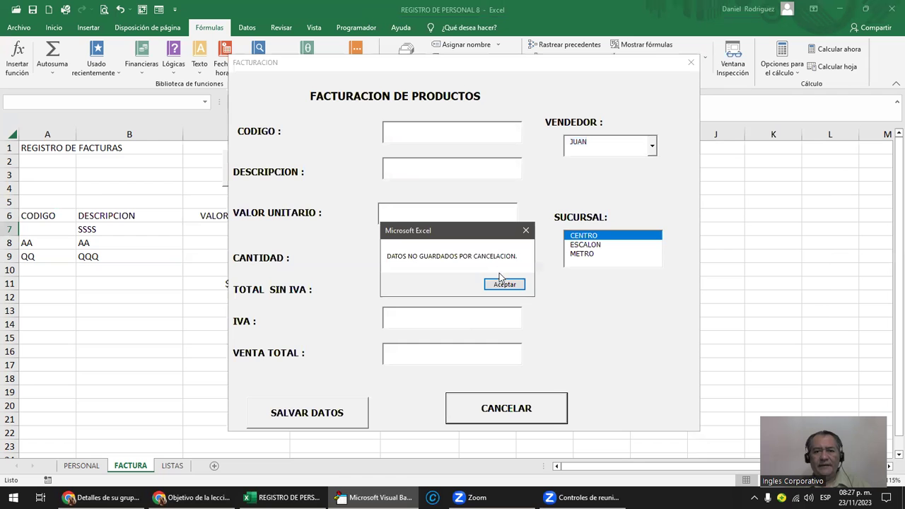
{"action": "left_click", "coordinate": [505, 285]}
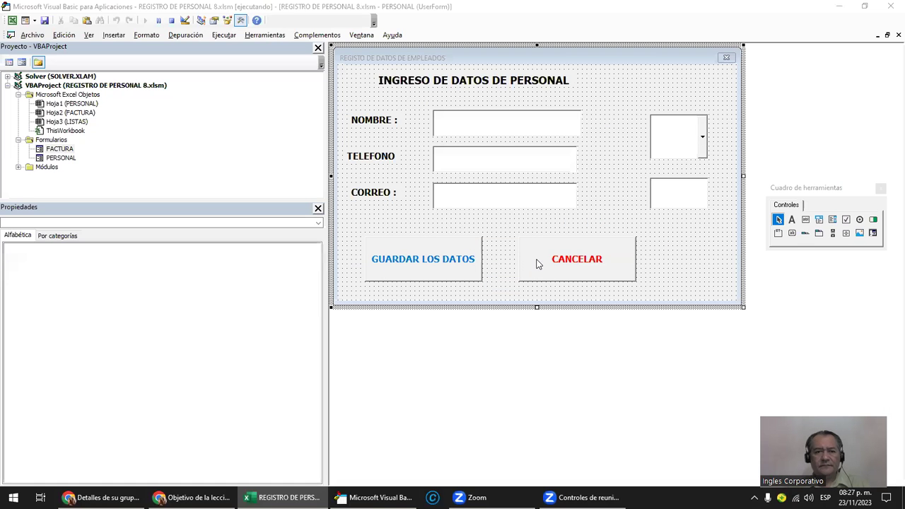
Step: Open the CANTIDAD box's CANTIDAD_Change code, insert blank lines, and minimise the editor
{"action": "left_click", "coordinate": [71, 160]}
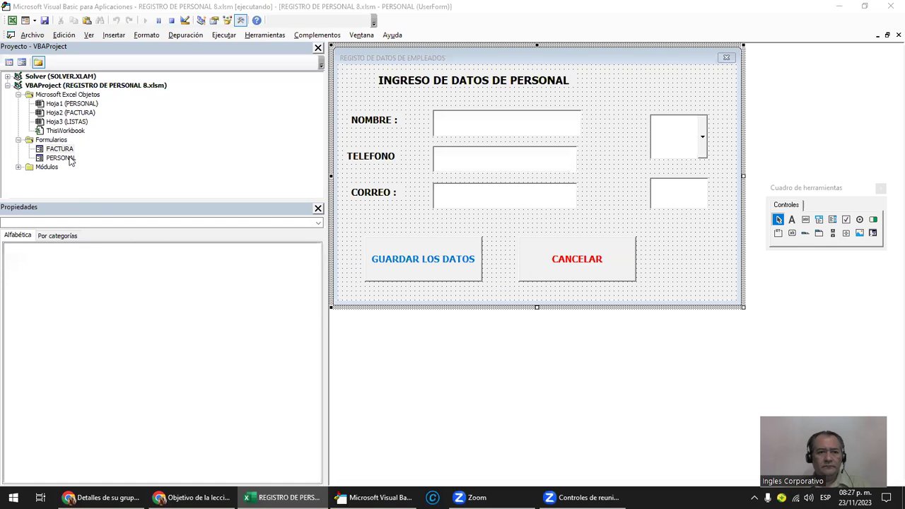
{"action": "double_click", "coordinate": [61, 148]}
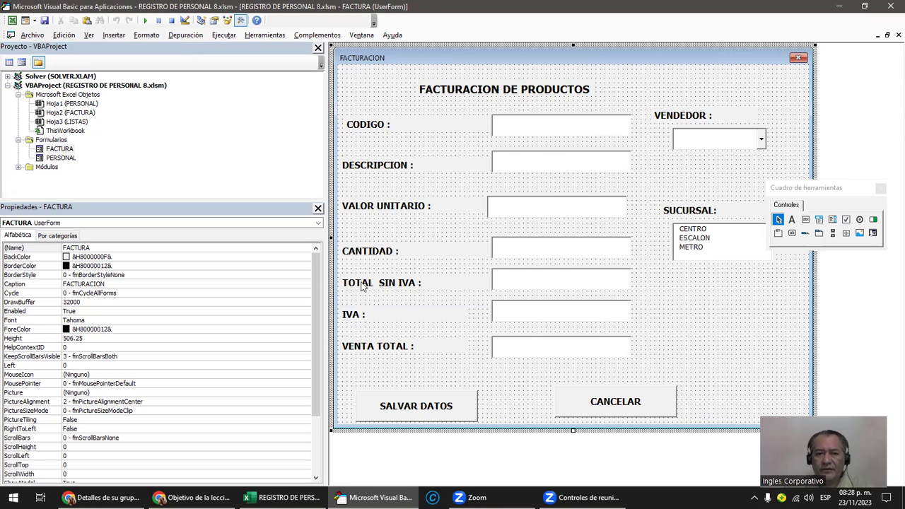
{"action": "double_click", "coordinate": [524, 252]}
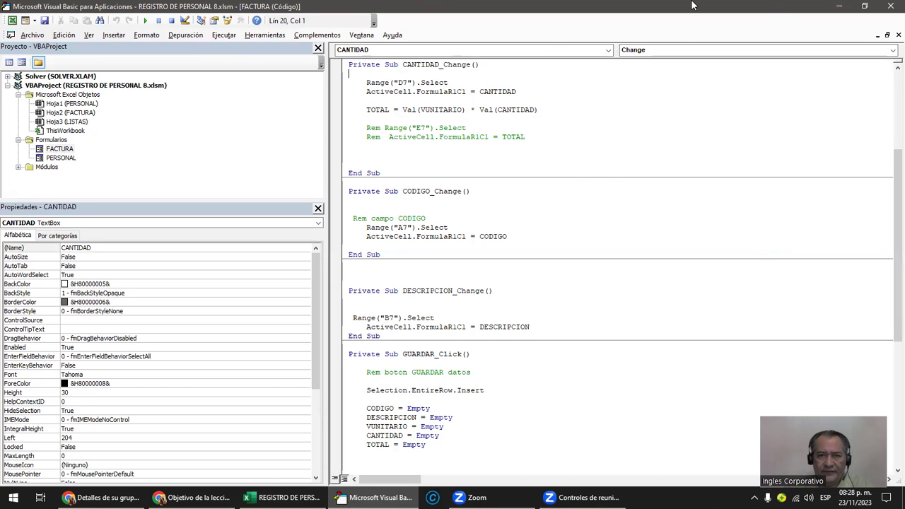
{"action": "double_click", "coordinate": [63, 149]}
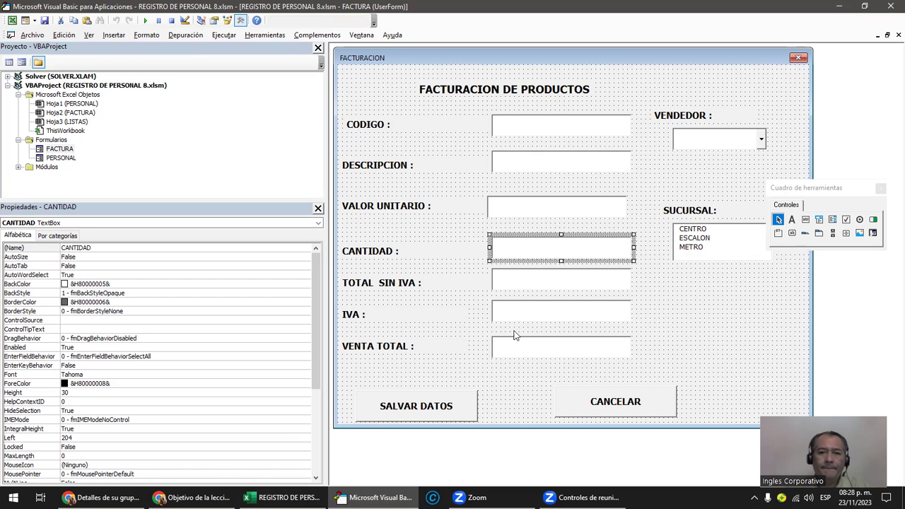
{"action": "double_click", "coordinate": [538, 246]}
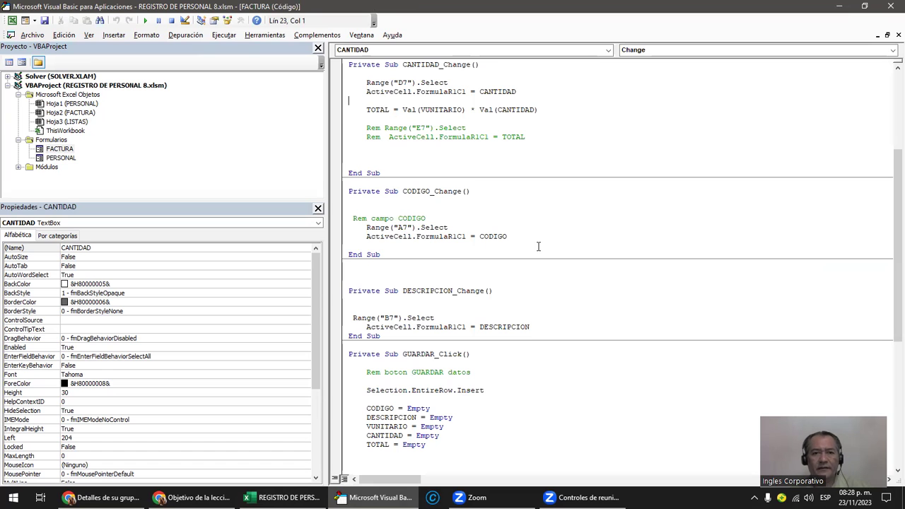
{"action": "key", "text": "Return"}
{"action": "key", "text": "Return"}
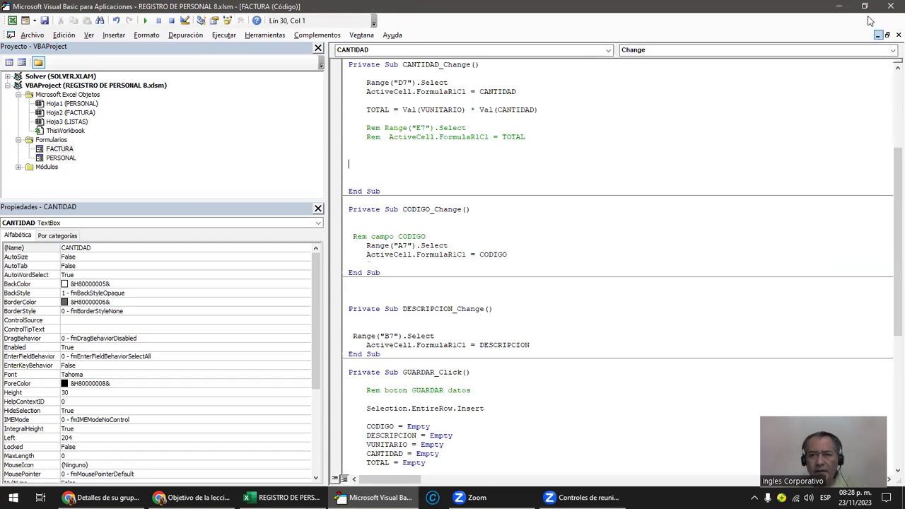
{"action": "left_click", "coordinate": [840, 7]}
Step: Open the 'Diseño de formularios con VBA' guide in a maximised Word window
{"action": "left_click", "coordinate": [824, 7]}
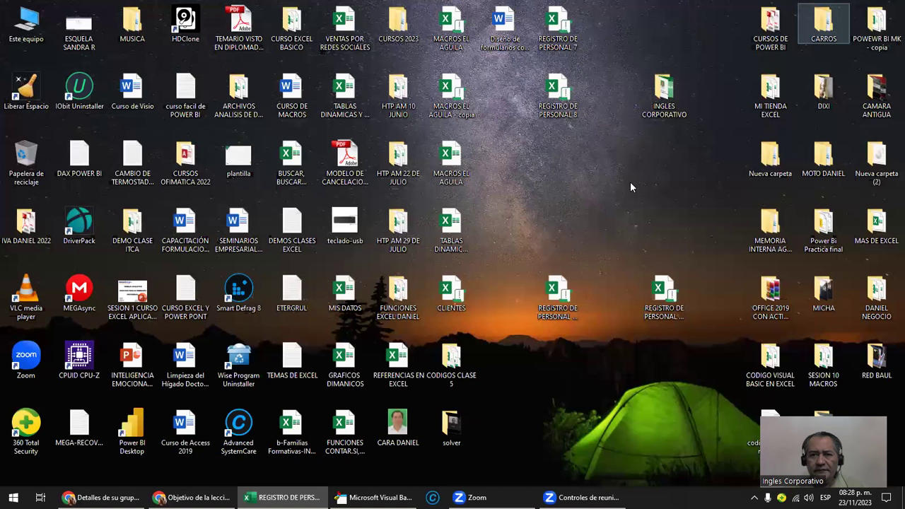
{"action": "left_click", "coordinate": [505, 27]}
{"action": "double_click", "coordinate": [505, 27]}
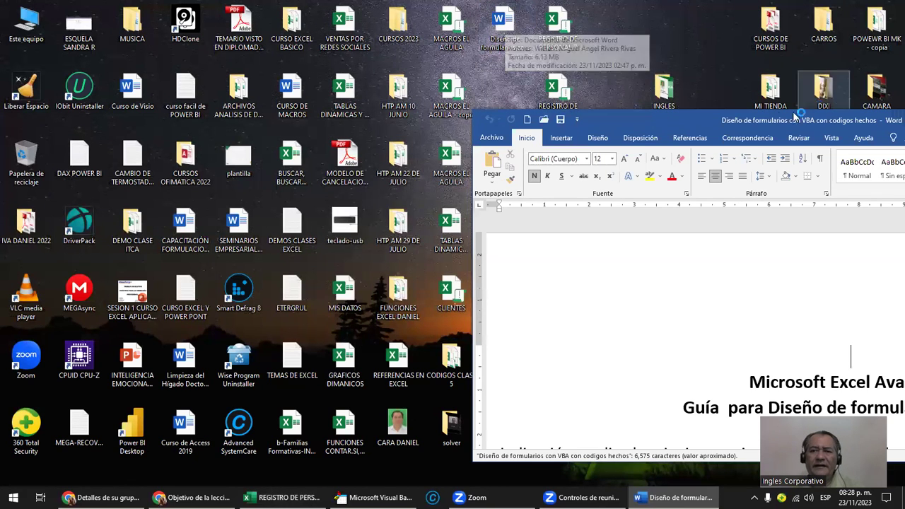
{"action": "double_click", "coordinate": [673, 121]}
Step: Scroll the guide up to the CANTIDAD_Change section and highlight its heading
{"action": "scroll", "coordinate": [485, 208], "scroll_direction": "up", "scroll_amount": 3}
{"action": "scroll", "coordinate": [386, 307], "scroll_direction": "up", "scroll_amount": 5}
{"action": "scroll", "coordinate": [420, 328], "scroll_direction": "up", "scroll_amount": 5}
{"action": "scroll", "coordinate": [420, 330], "scroll_direction": "up", "scroll_amount": 4}
{"action": "scroll", "coordinate": [420, 331], "scroll_direction": "up", "scroll_amount": 4}
{"action": "scroll", "coordinate": [448, 347], "scroll_direction": "up", "scroll_amount": 2}
{"action": "scroll", "coordinate": [453, 347], "scroll_direction": "up", "scroll_amount": 5}
{"action": "scroll", "coordinate": [453, 347], "scroll_direction": "up", "scroll_amount": 4}
{"action": "scroll", "coordinate": [453, 347], "scroll_direction": "up", "scroll_amount": 5}
{"action": "scroll", "coordinate": [453, 347], "scroll_direction": "up", "scroll_amount": 4}
{"action": "scroll", "coordinate": [453, 347], "scroll_direction": "up", "scroll_amount": 4}
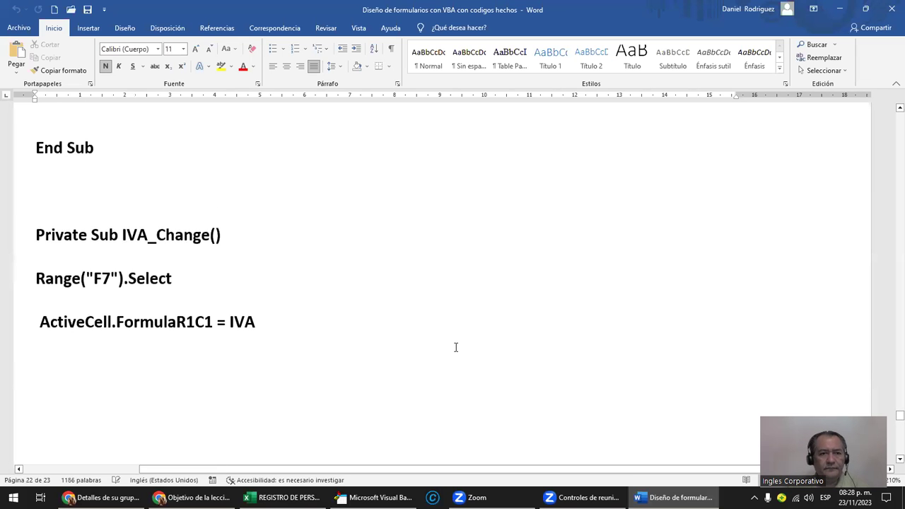
{"action": "scroll", "coordinate": [456, 347], "scroll_direction": "up", "scroll_amount": 5}
{"action": "scroll", "coordinate": [457, 347], "scroll_direction": "up", "scroll_amount": 2}
{"action": "scroll", "coordinate": [457, 349], "scroll_direction": "up", "scroll_amount": 4}
{"action": "scroll", "coordinate": [457, 349], "scroll_direction": "up", "scroll_amount": 3}
{"action": "scroll", "coordinate": [458, 350], "scroll_direction": "up", "scroll_amount": 4}
{"action": "scroll", "coordinate": [424, 343], "scroll_direction": "up", "scroll_amount": 1}
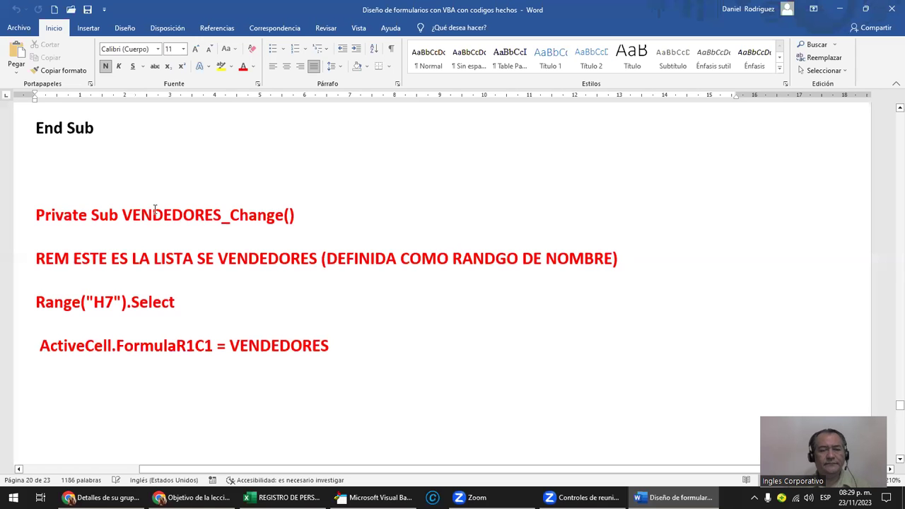
{"action": "scroll", "coordinate": [155, 210], "scroll_direction": "up", "scroll_amount": 4}
{"action": "scroll", "coordinate": [156, 210], "scroll_direction": "up", "scroll_amount": 4}
{"action": "scroll", "coordinate": [157, 209], "scroll_direction": "up", "scroll_amount": 1}
{"action": "scroll", "coordinate": [159, 209], "scroll_direction": "up", "scroll_amount": 2}
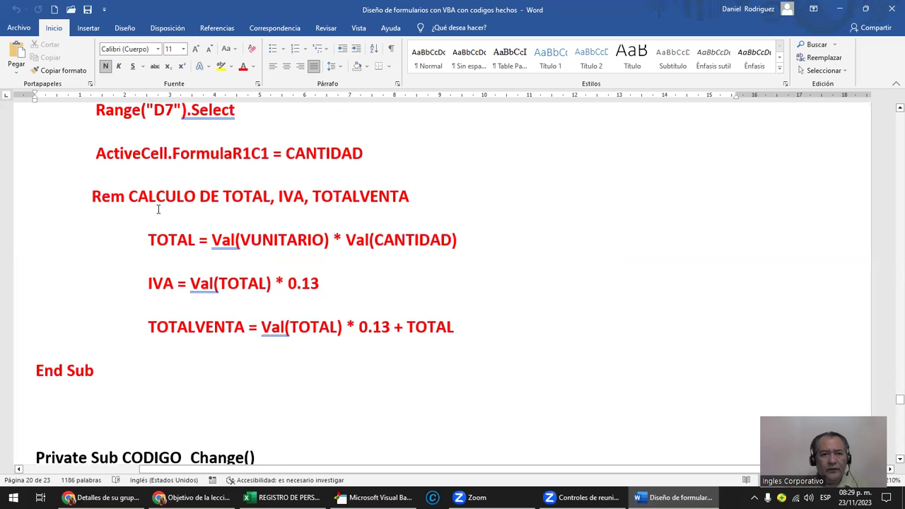
{"action": "scroll", "coordinate": [156, 196], "scroll_direction": "up", "scroll_amount": 3}
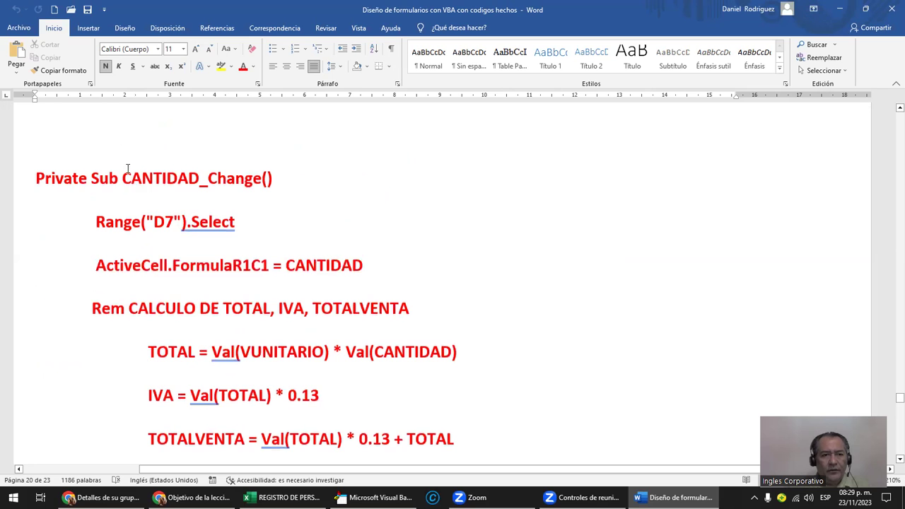
{"action": "scroll", "coordinate": [117, 150], "scroll_direction": "down", "scroll_amount": 1, "text": "ctrl"}
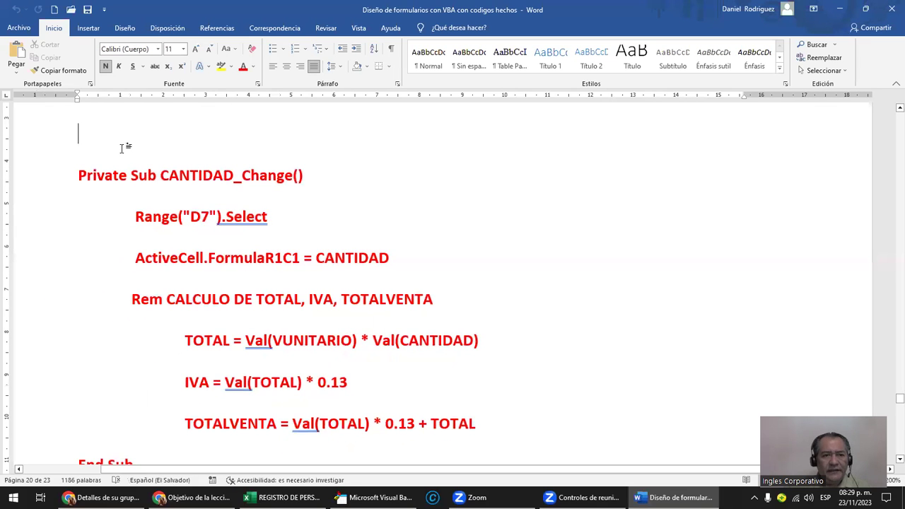
{"action": "key", "text": "Delete"}
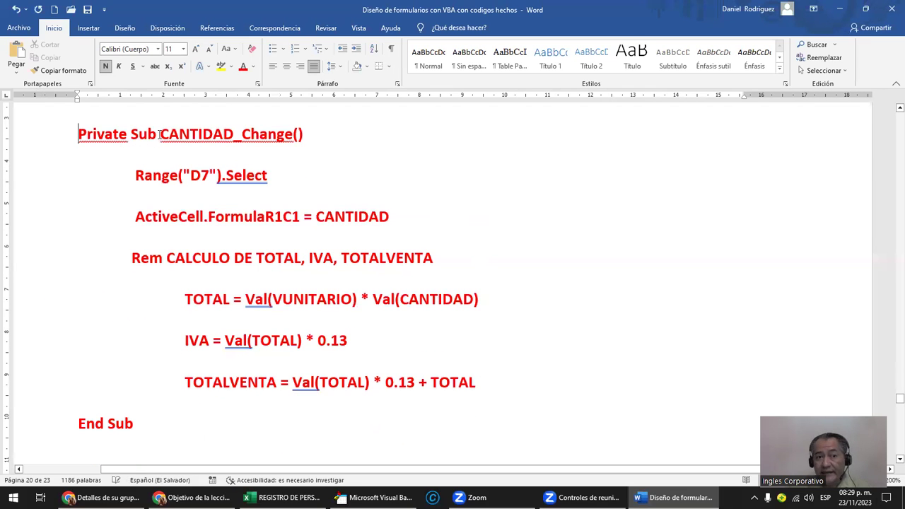
{"action": "left_click_drag", "start_coordinate": [160, 134], "coordinate": [286, 141]}
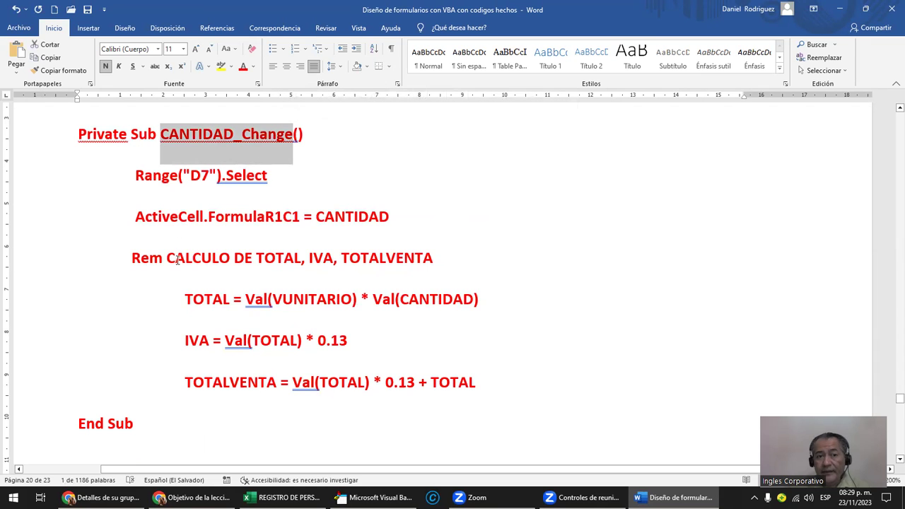
Step: Select the TOTAL, IVA and TOTALVENTA calculation lines, then return to the code editor
{"action": "left_click", "coordinate": [191, 300]}
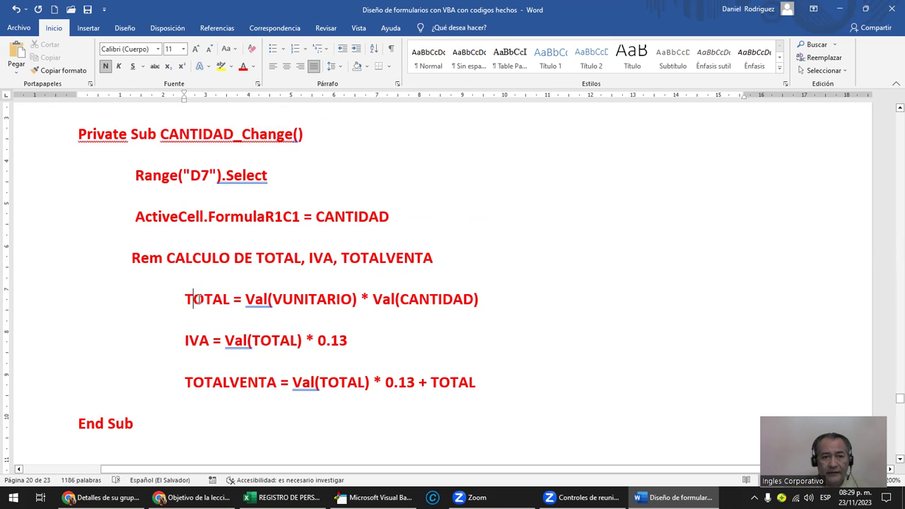
{"action": "left_click", "coordinate": [189, 340]}
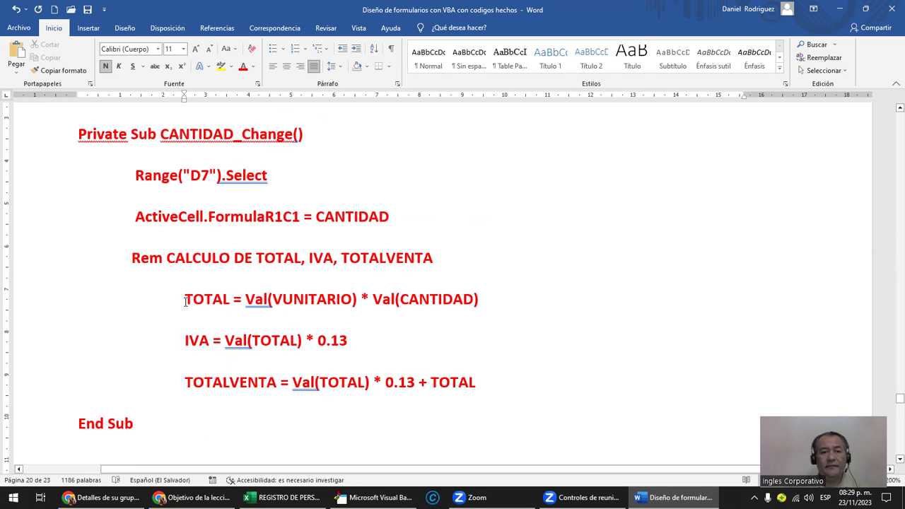
{"action": "left_click_drag", "start_coordinate": [182, 299], "coordinate": [505, 392]}
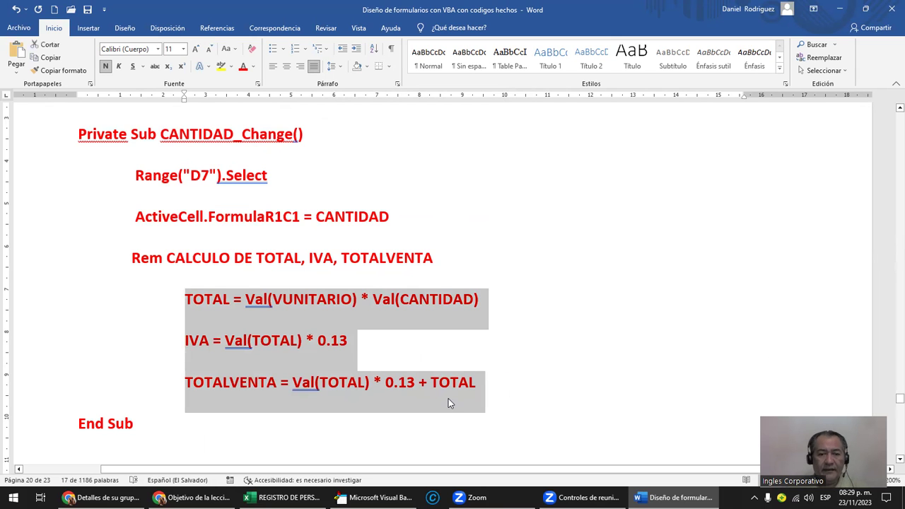
{"action": "left_click", "coordinate": [384, 384]}
Step: Open CANTIDAD_Change and review its D7 and TOTAL lines, ending before the Rem lines
{"action": "key", "text": "alt+Tab"}
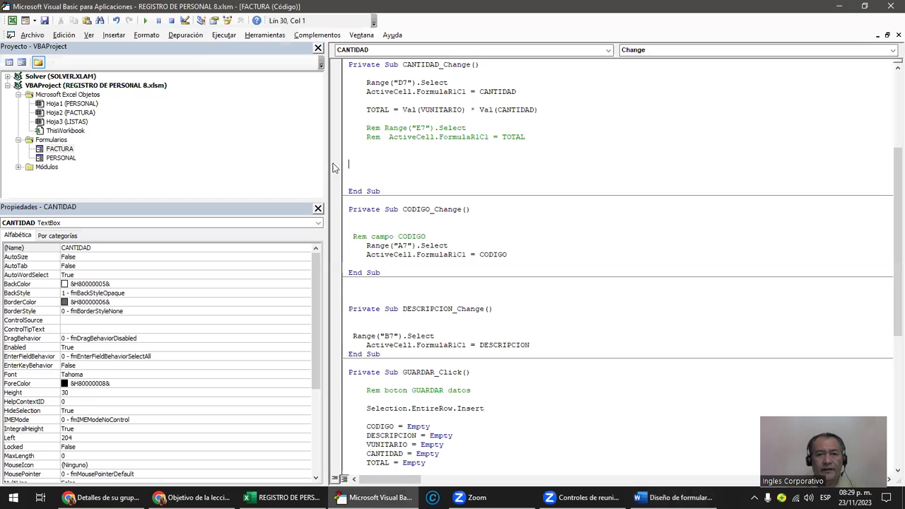
{"action": "double_click", "coordinate": [59, 148]}
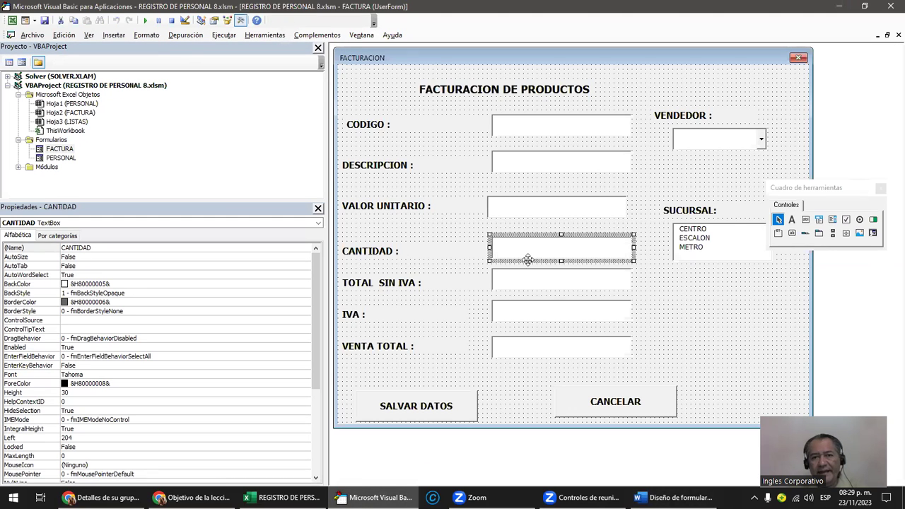
{"action": "double_click", "coordinate": [509, 241]}
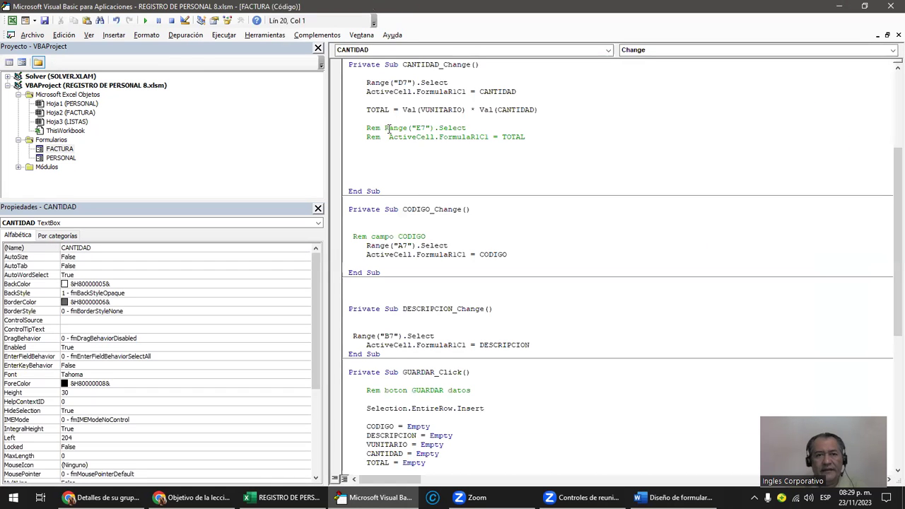
{"action": "left_click", "coordinate": [366, 83]}
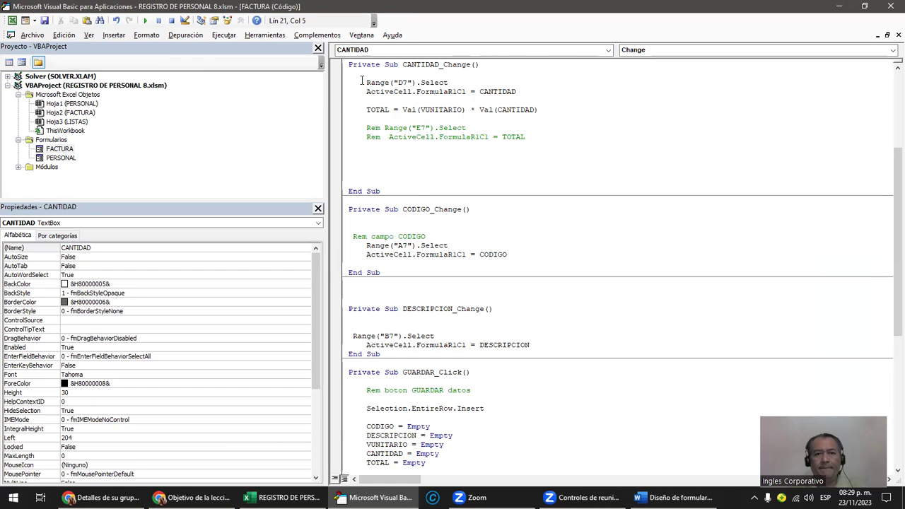
{"action": "left_click_drag", "start_coordinate": [369, 83], "coordinate": [451, 82]}
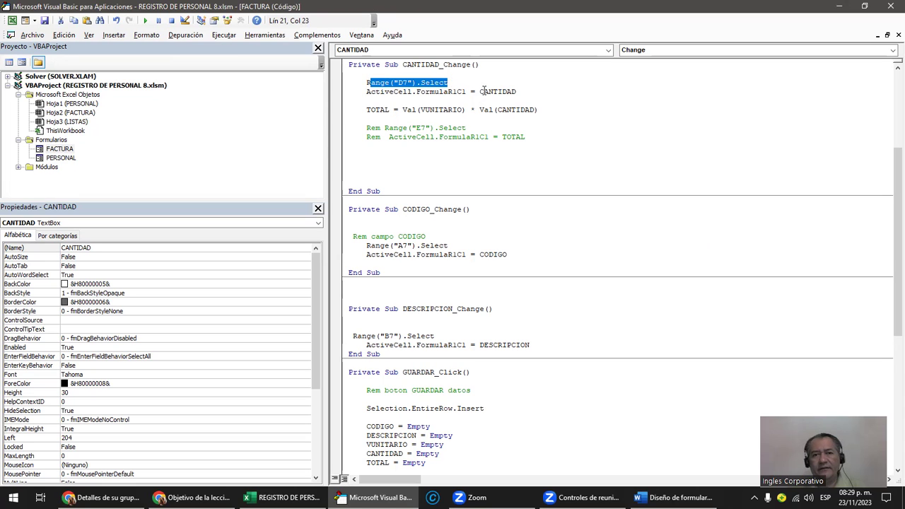
{"action": "left_click_drag", "start_coordinate": [480, 91], "coordinate": [521, 90]}
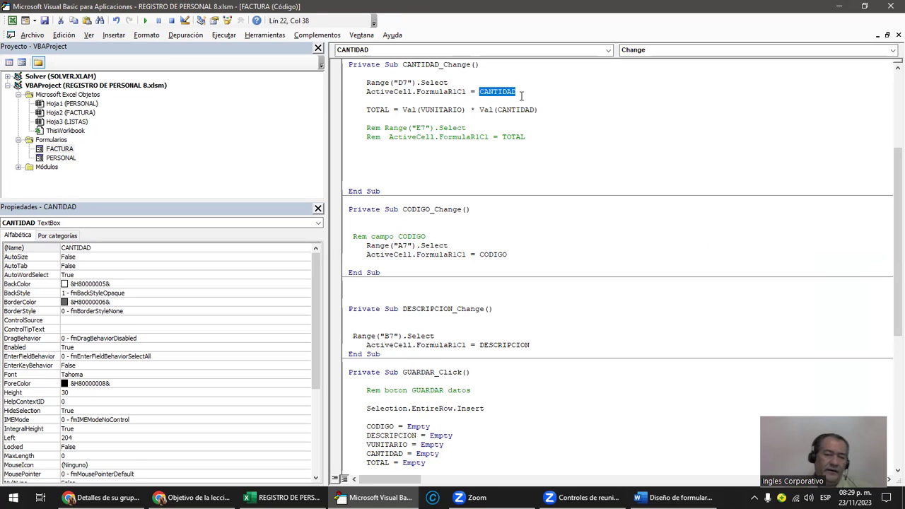
{"action": "left_click", "coordinate": [374, 101]}
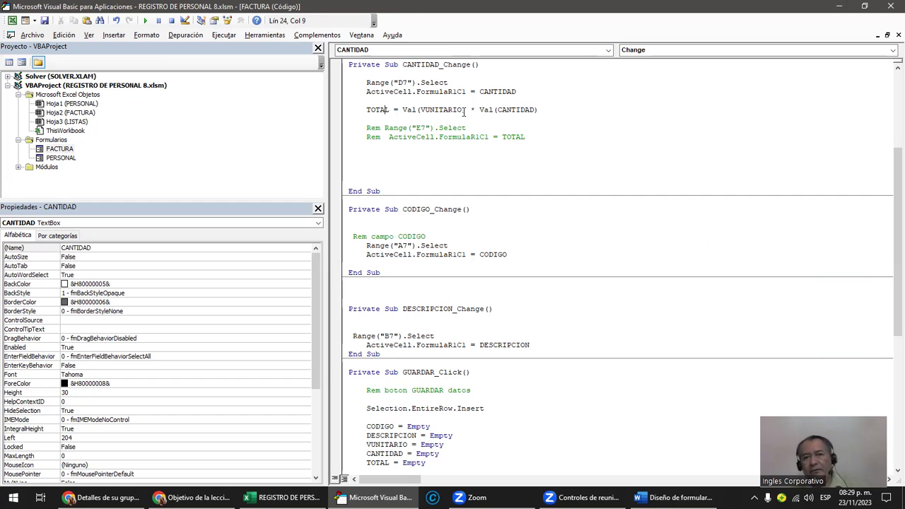
{"action": "left_click", "coordinate": [497, 109]}
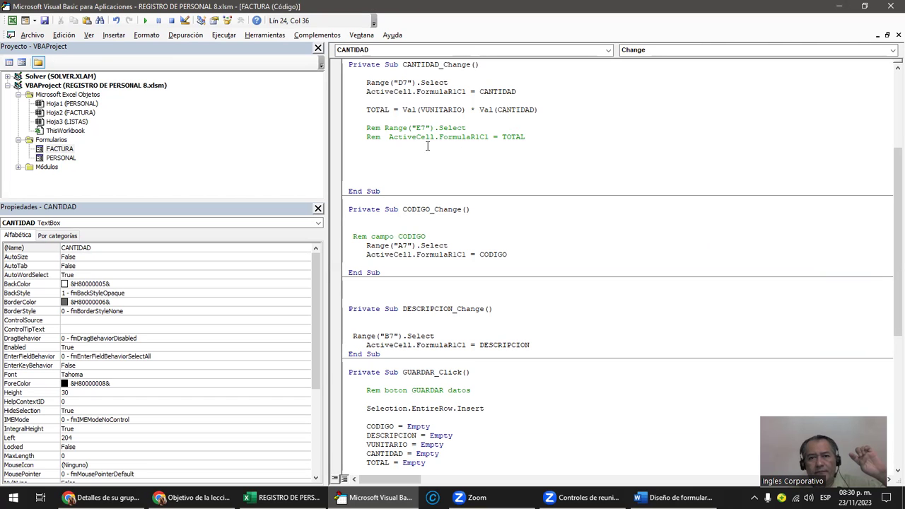
{"action": "left_click", "coordinate": [361, 131]}
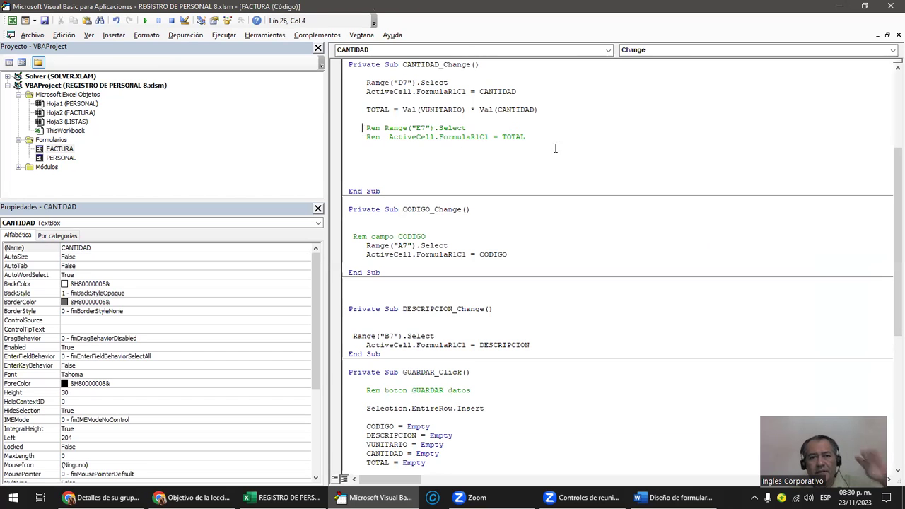
Step: Paste the TOTAL, IVA and TOTALVENTA formulas above the Rem lines and remove the duplicate TOTAL line
{"action": "key", "text": "Return"}
{"action": "key", "text": "Return"}
{"action": "key", "text": "Return"}
{"action": "key", "text": "Return"}
{"action": "key", "text": "Return"}
{"action": "key", "text": "Return"}
{"action": "key", "text": "Return"}
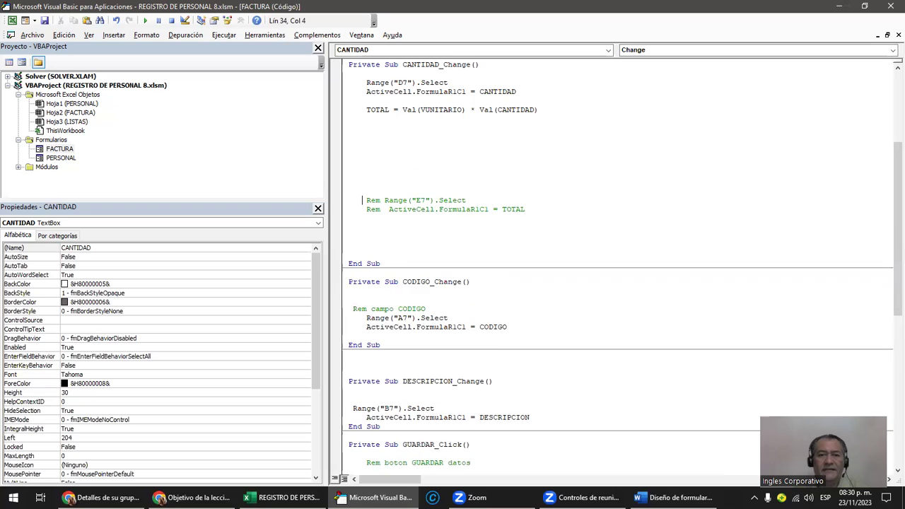
{"action": "key", "text": "Return"}
{"action": "key", "text": "Up"}
{"action": "key", "text": "Up"}
{"action": "key", "text": "Up"}
{"action": "key", "text": "Up"}
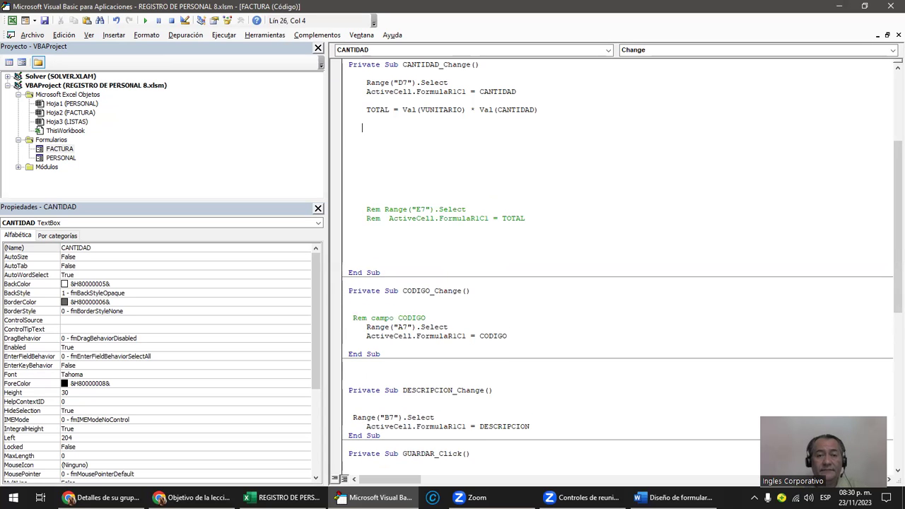
{"action": "type", "text": "TOTAL = Val(VUNITARIO) * Val(CANTIDAD) IVA = Val(TOTAL) * 0.13 TOTALVENTA = Val(TOTAL) * 0.13 + TOTAL"}
{"action": "key", "text": "Up"}
{"action": "key", "text": "Up"}
{"action": "key", "text": "Up"}
{"action": "key", "text": "shift+Up"}
{"action": "key", "text": "Down"}
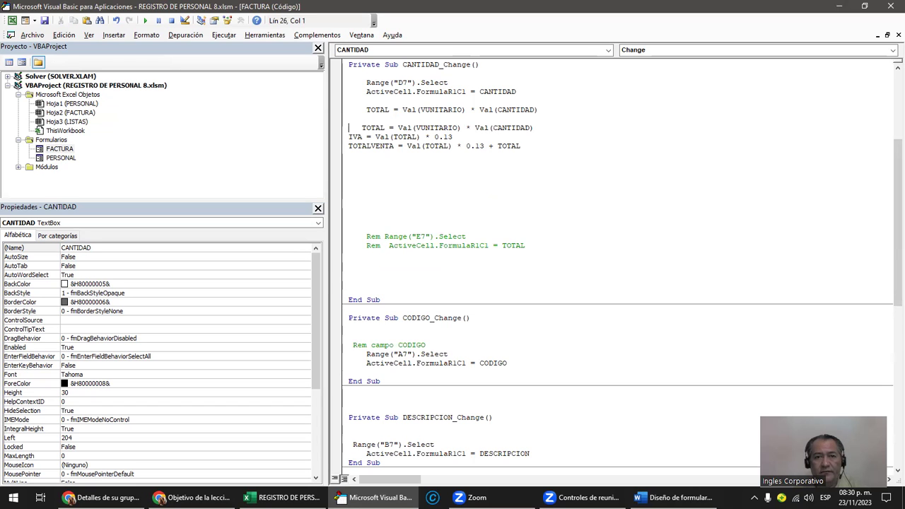
{"action": "key", "text": "shift+Right"}
{"action": "key", "text": "shift+Right"}
{"action": "key", "text": "shift+Right"}
{"action": "key", "text": "shift+Right"}
{"action": "key", "text": "shift+Right"}
{"action": "key", "text": "shift+Right"}
{"action": "key", "text": "shift+Right"}
{"action": "key", "text": "shift+Right"}
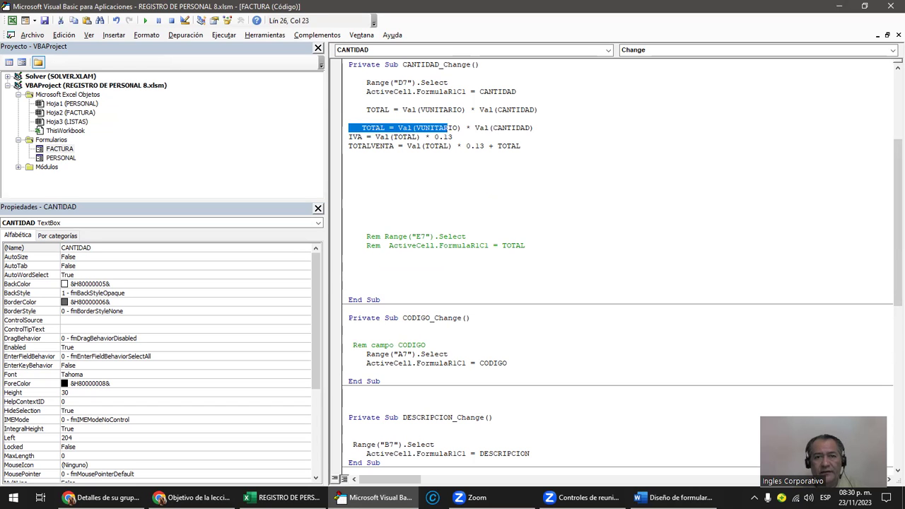
{"action": "key", "text": "shift+Right"}
{"action": "key", "text": "shift+Right"}
{"action": "key", "text": "shift+Right"}
{"action": "key", "text": "shift+Right"}
{"action": "key", "text": "shift+Right"}
{"action": "key", "text": "shift+Right"}
{"action": "key", "text": "Delete"}
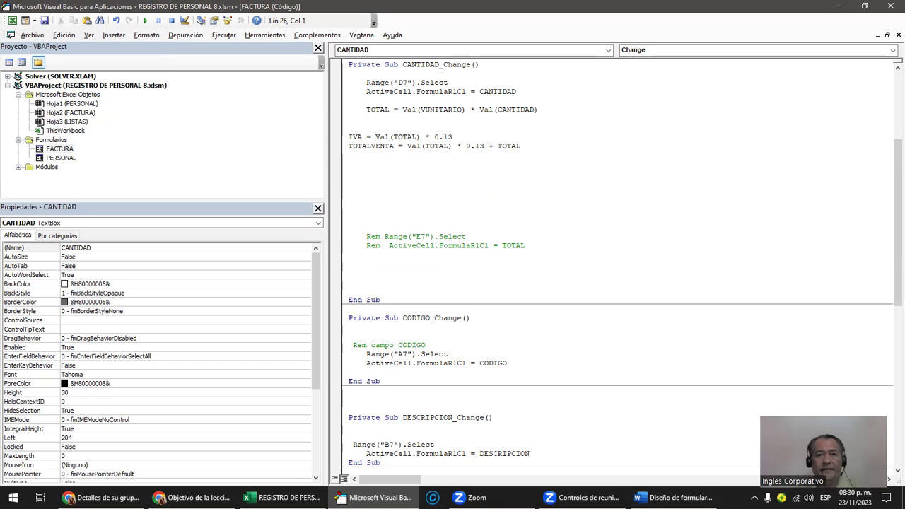
{"action": "key", "text": "Delete"}
Step: Indent the IVA and TOTALVENTA lines and add a blank line between them
{"action": "key", "text": "shift+Down"}
{"action": "key", "text": "shift+Down"}
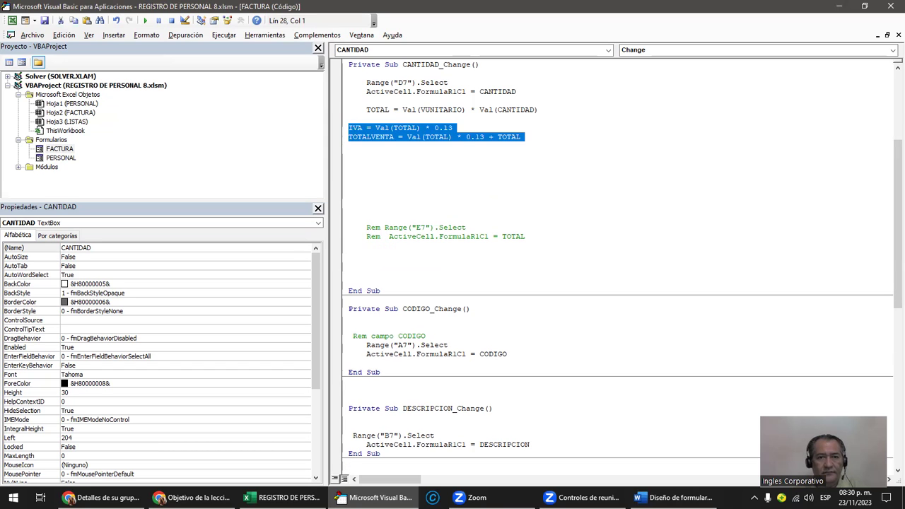
{"action": "key", "text": "Tab"}
{"action": "key", "text": "Up"}
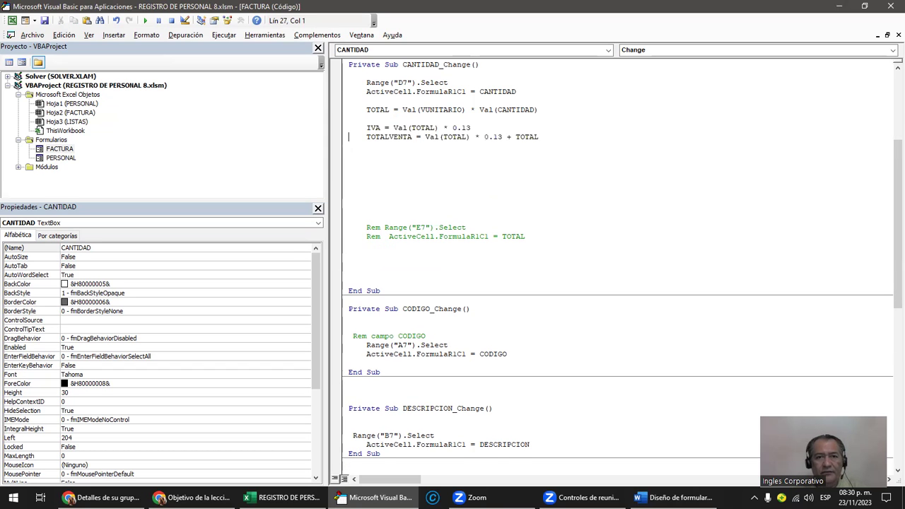
{"action": "key", "text": "Return"}
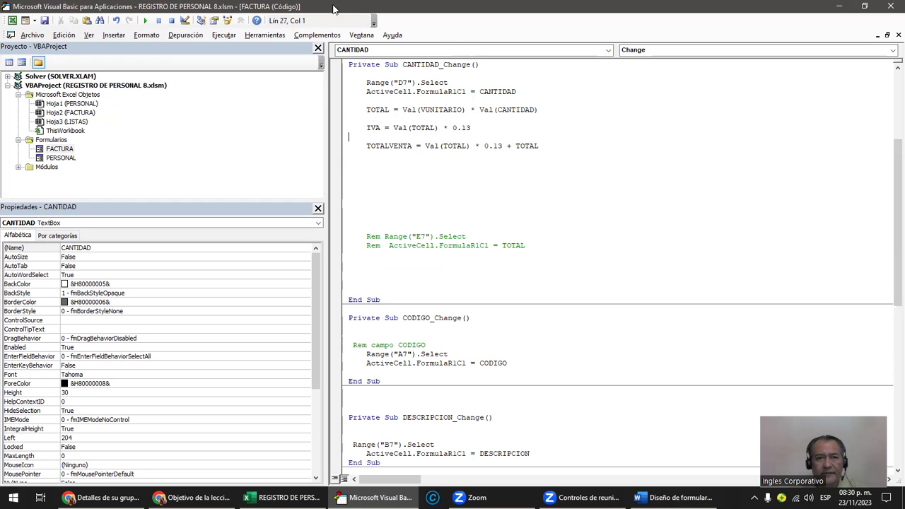
{"action": "double_click", "coordinate": [331, 8]}
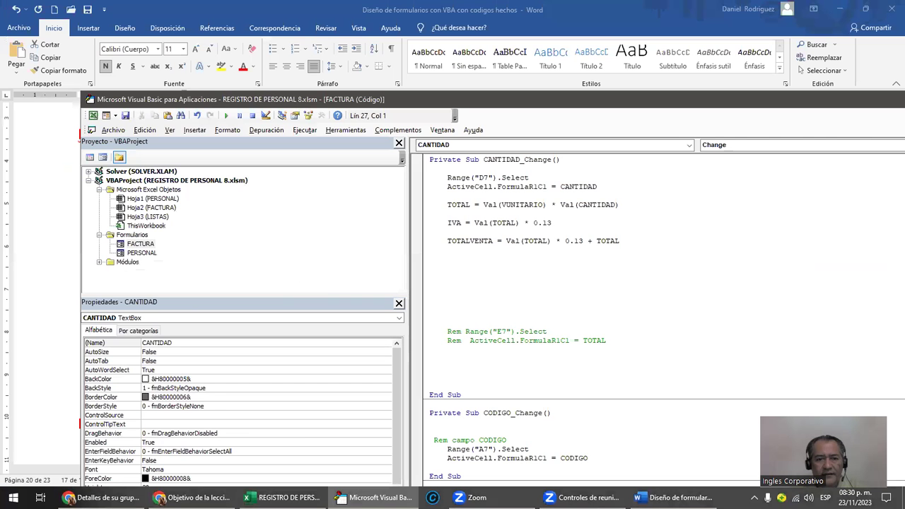
{"action": "left_click", "coordinate": [282, 497]}
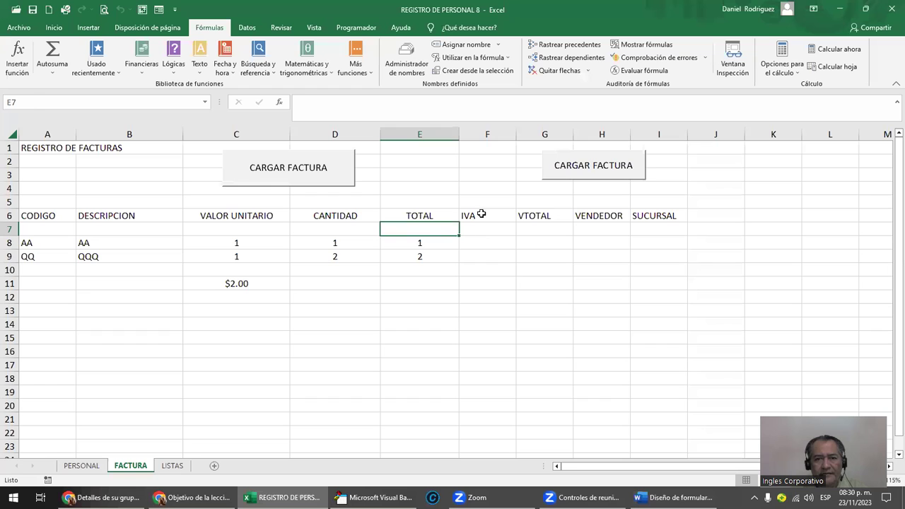
{"action": "left_click_drag", "start_coordinate": [481, 213], "coordinate": [481, 256]}
{"action": "left_click_drag", "start_coordinate": [549, 215], "coordinate": [546, 257]}
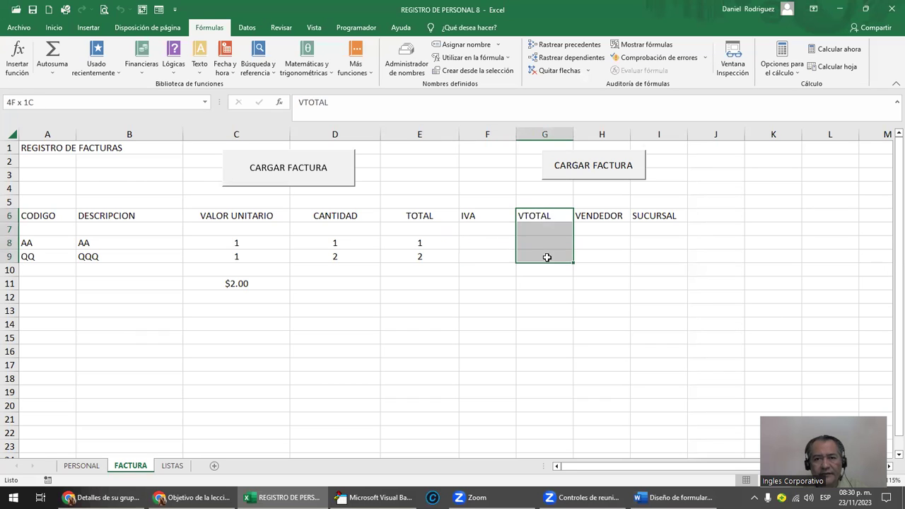
{"action": "left_click", "coordinate": [476, 215]}
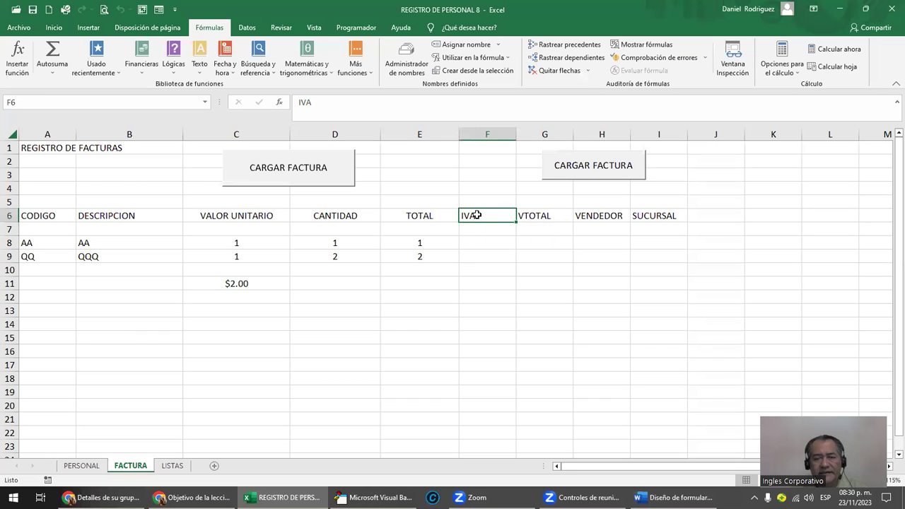
{"action": "left_click", "coordinate": [423, 216]}
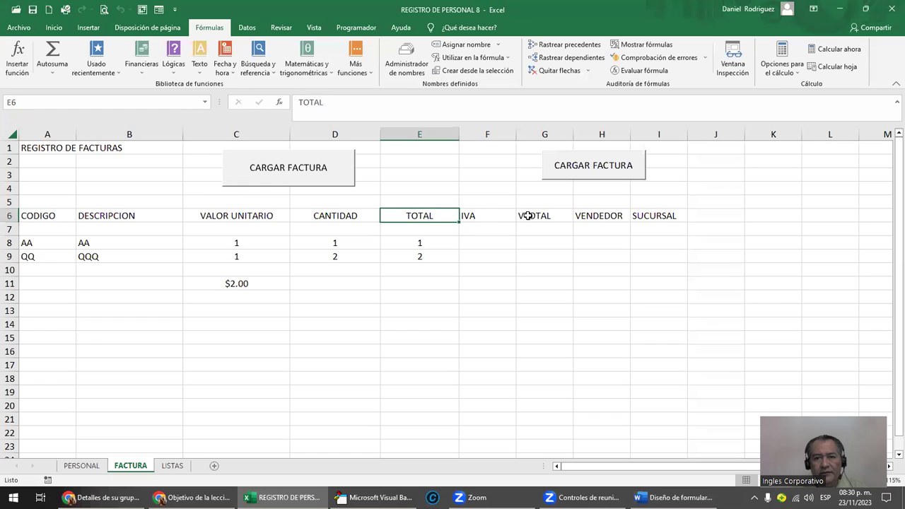
{"action": "left_click", "coordinate": [529, 216]}
{"action": "left_click_drag", "start_coordinate": [481, 216], "coordinate": [434, 214]}
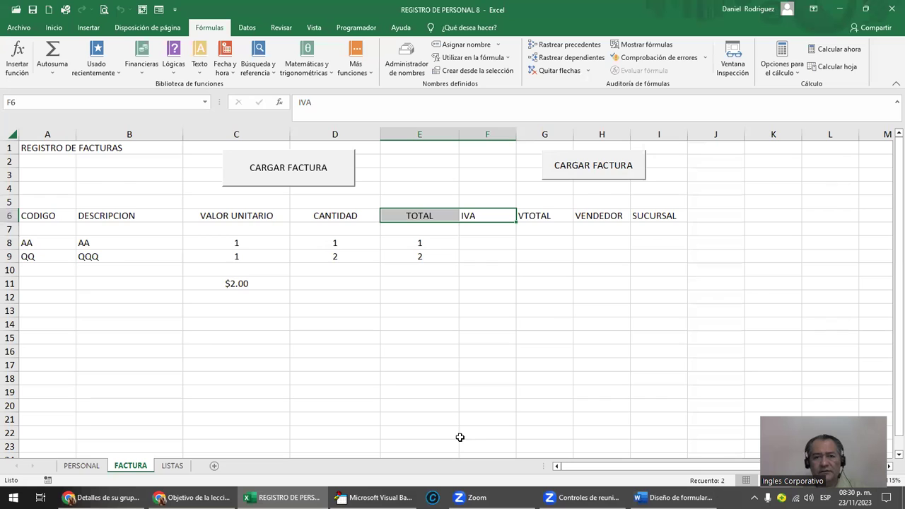
{"action": "key", "text": "alt+F11"}
{"action": "left_click", "coordinate": [448, 221]}
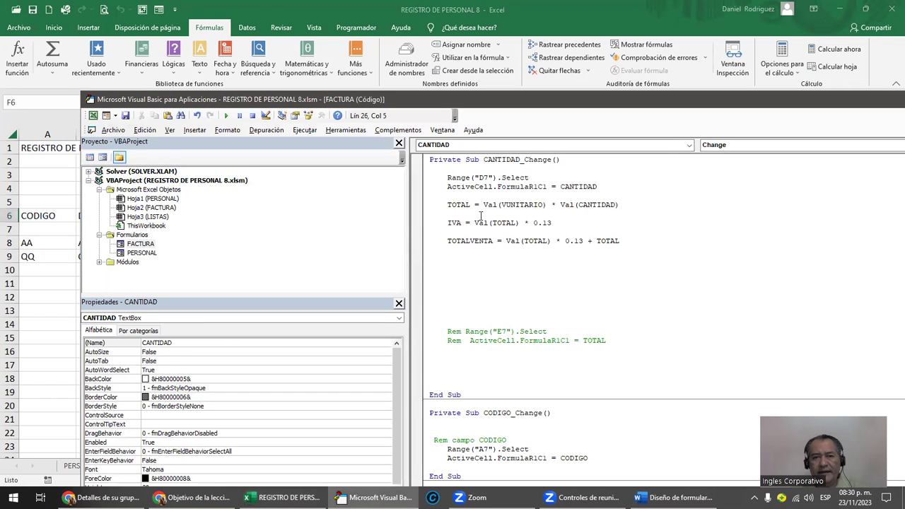
Step: Review the IVA formula's Val(TOTAL) * 0.13 parts, then reopen the FACTURA form design
{"action": "left_click_drag", "start_coordinate": [524, 222], "coordinate": [477, 224]}
{"action": "left_click", "coordinate": [504, 286]}
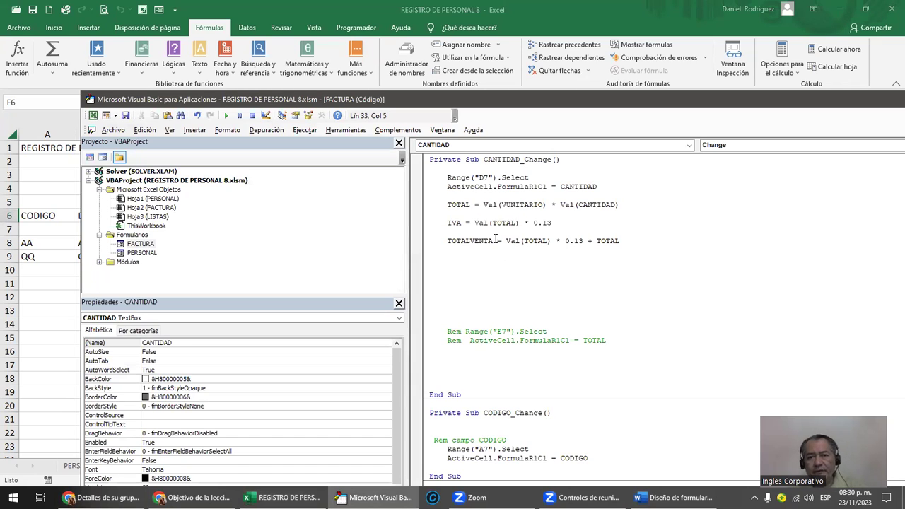
{"action": "left_click", "coordinate": [528, 222]}
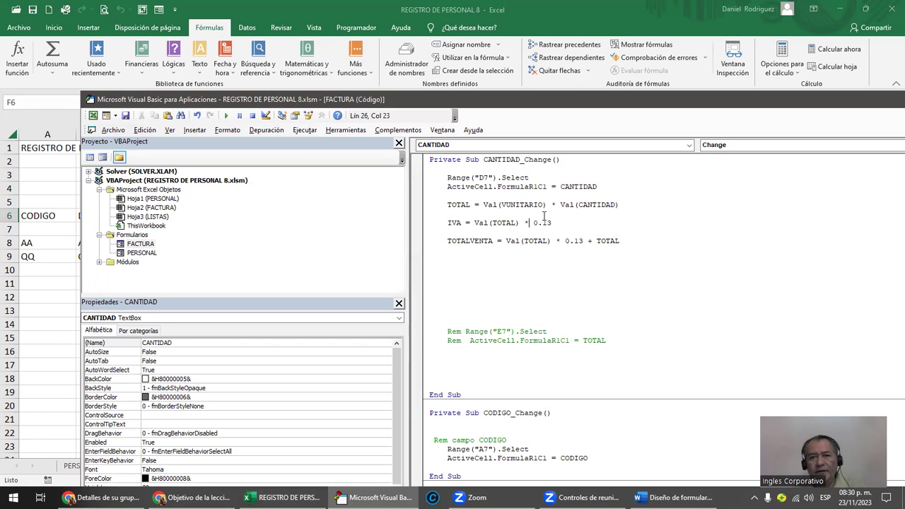
{"action": "left_click", "coordinate": [561, 226]}
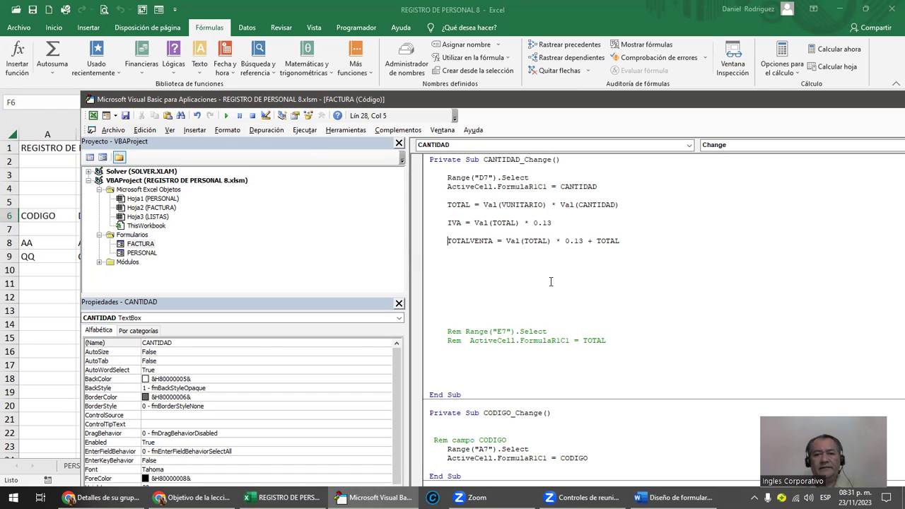
{"action": "double_click", "coordinate": [139, 244]}
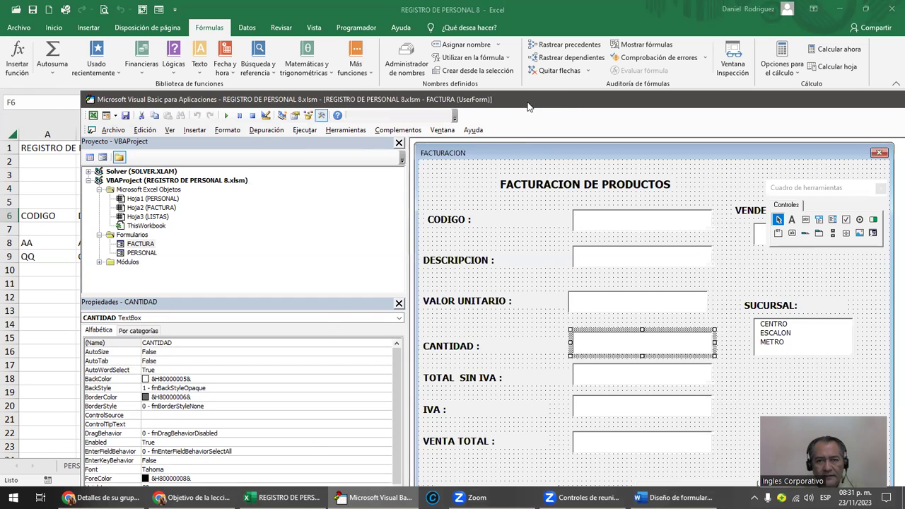
Step: Confirm the VENTA TOTAL box is named VTOTAL and open the CANTIDAD_Change code
{"action": "double_click", "coordinate": [528, 105]}
{"action": "left_click", "coordinate": [507, 359]}
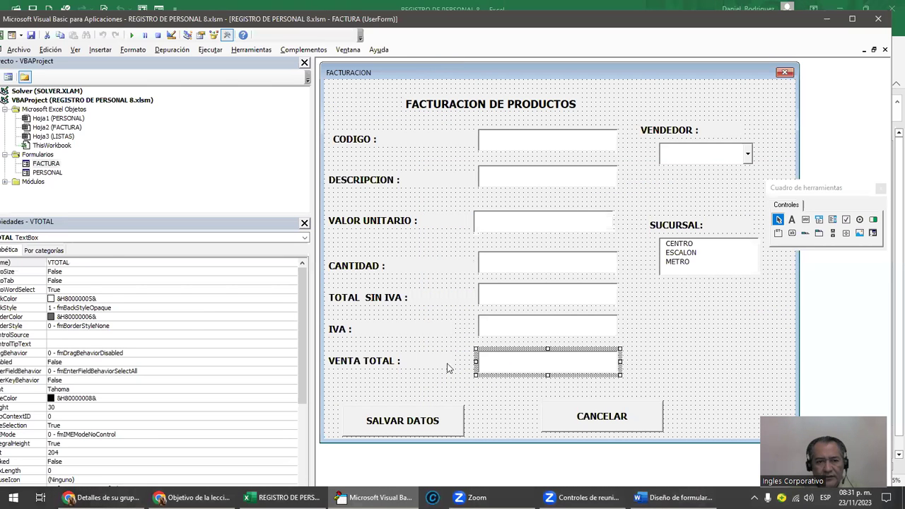
{"action": "left_click", "coordinate": [69, 262]}
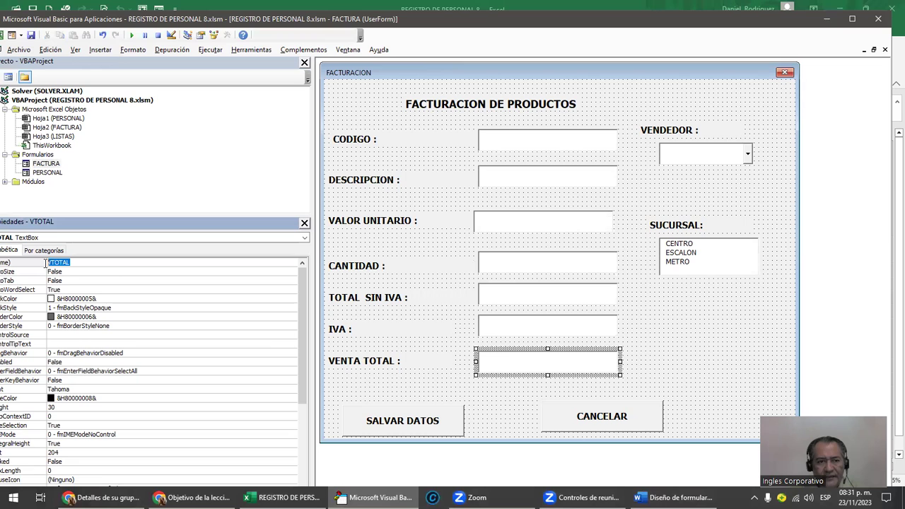
{"action": "left_click", "coordinate": [508, 356]}
{"action": "left_click", "coordinate": [508, 356]}
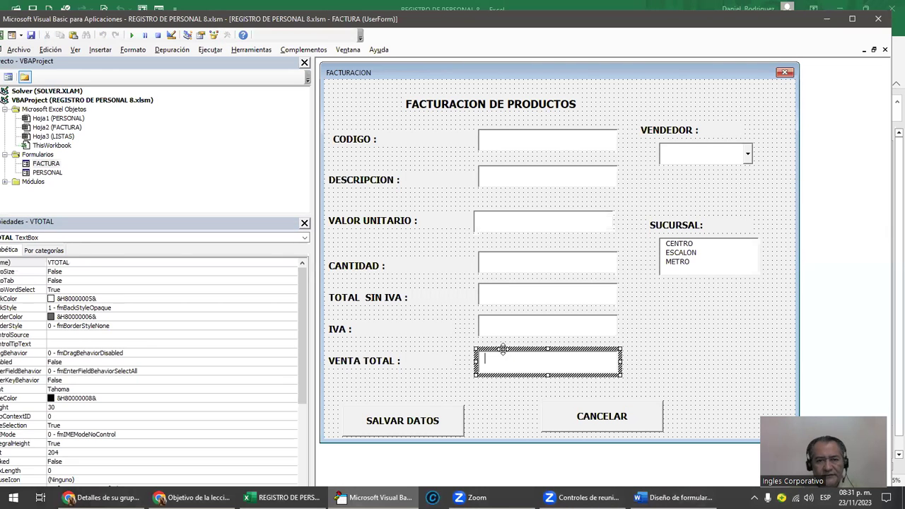
{"action": "double_click", "coordinate": [487, 263]}
Step: Rename TOTALVENTA to VTOTAL in the last CANTIDAD_Change formula
{"action": "left_click", "coordinate": [354, 161]}
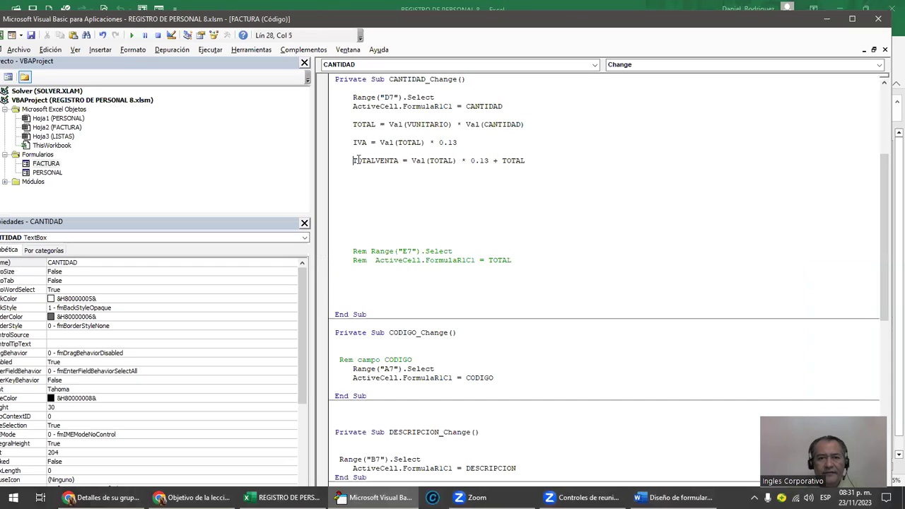
{"action": "type", "text": "V"}
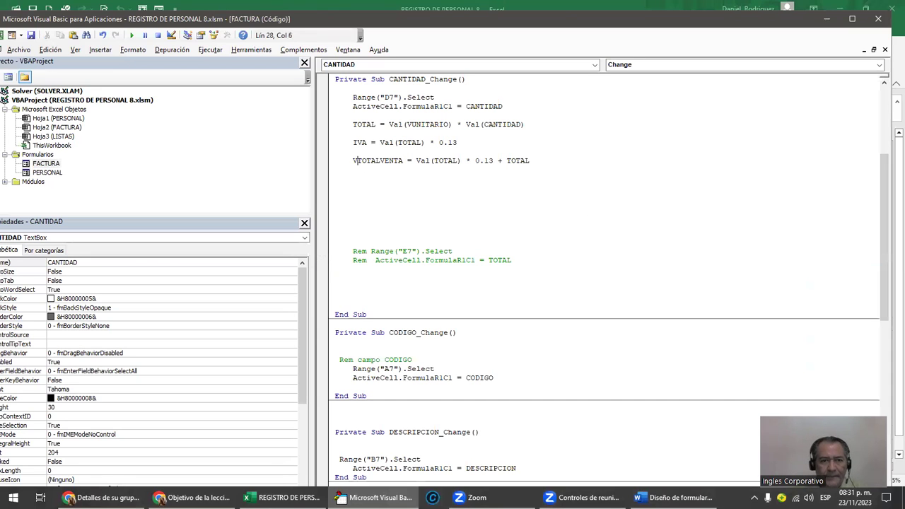
{"action": "key", "text": "Delete"}
{"action": "key", "text": "Delete"}
{"action": "key", "text": "Delete"}
{"action": "key", "text": "Delete"}
{"action": "key", "text": "Delete"}
{"action": "key", "text": "Delete"}
{"action": "key", "text": "Delete"}
{"action": "key", "text": "Delete"}
{"action": "key", "text": "Delete"}
{"action": "type", "text": "TOTAL"}
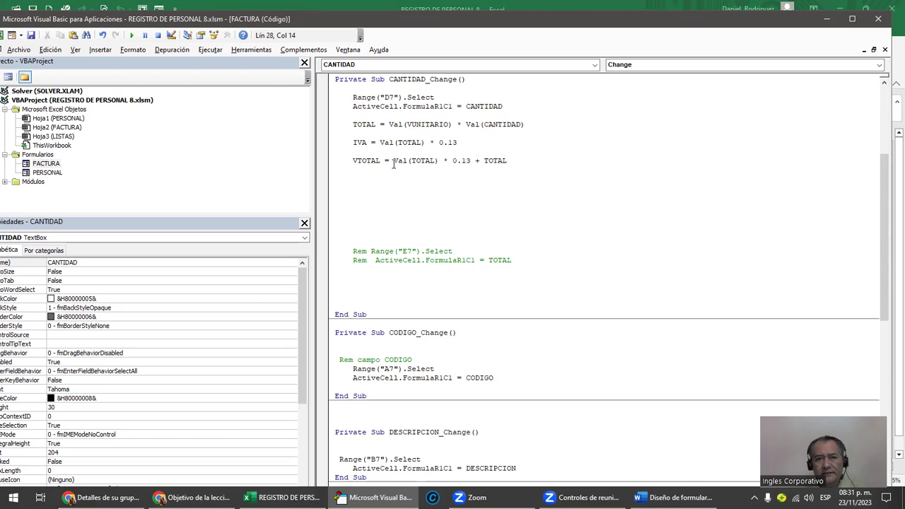
{"action": "left_click_drag", "start_coordinate": [394, 159], "coordinate": [436, 159]}
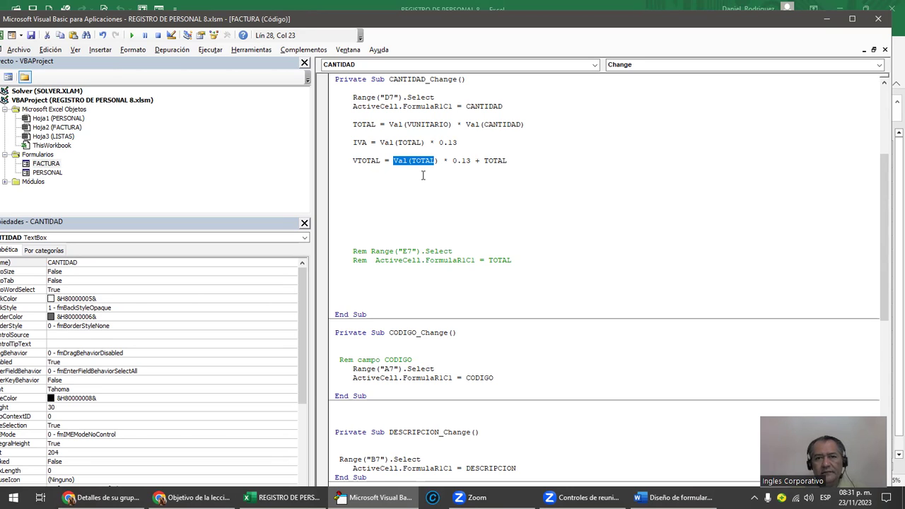
{"action": "left_click", "coordinate": [472, 158]}
{"action": "key", "text": "shift+Home"}
{"action": "key", "text": "Down"}
{"action": "key", "text": "Down"}
{"action": "key", "text": "Down"}
{"action": "left_click", "coordinate": [478, 160]}
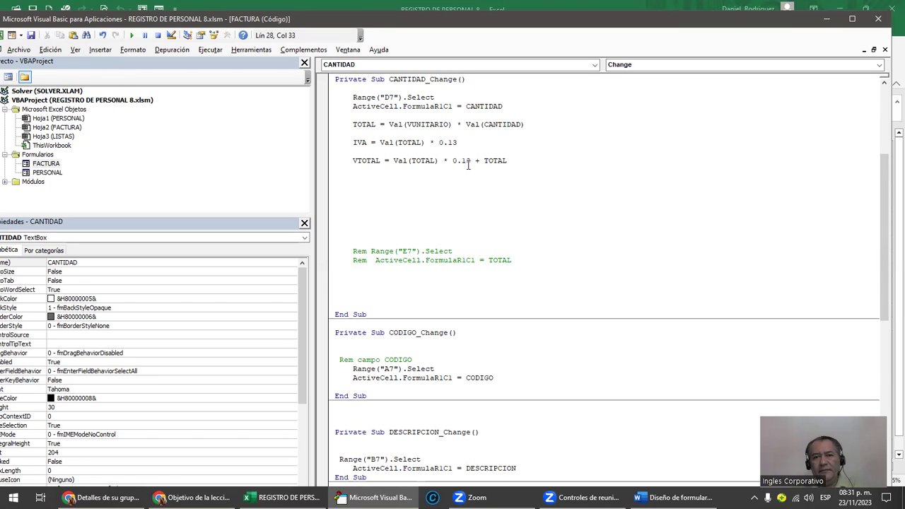
{"action": "left_click_drag", "start_coordinate": [470, 161], "coordinate": [512, 162]}
Step: Delete the commented-out E7 lines and review the TOTAL, IVA and VTOTAL formulas
{"action": "left_click", "coordinate": [473, 189]}
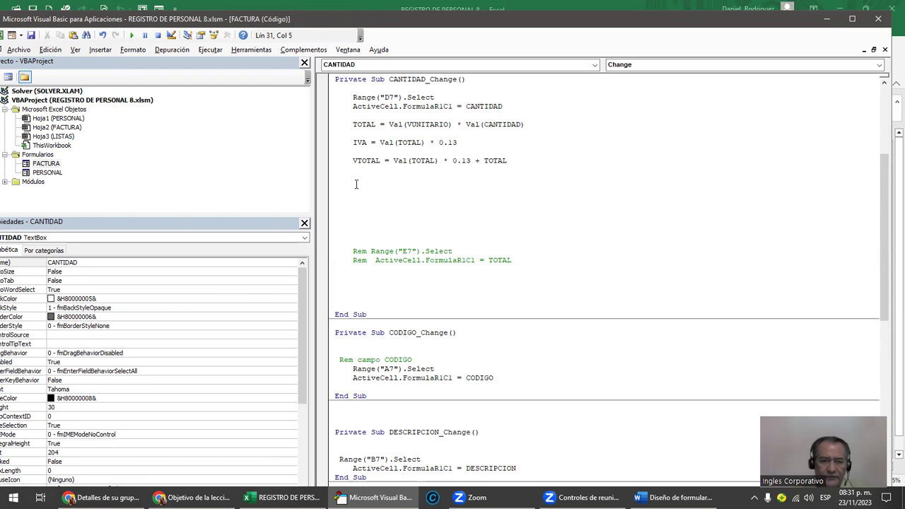
{"action": "key", "text": "shift+Down"}
{"action": "key", "text": "shift+Down"}
{"action": "key", "text": "shift+Down"}
{"action": "key", "text": "shift+Down"}
{"action": "key", "text": "shift+Down"}
{"action": "key", "text": "shift+Down"}
{"action": "key", "text": "shift+Down"}
{"action": "key", "text": "shift+Down"}
{"action": "key", "text": "shift+Down"}
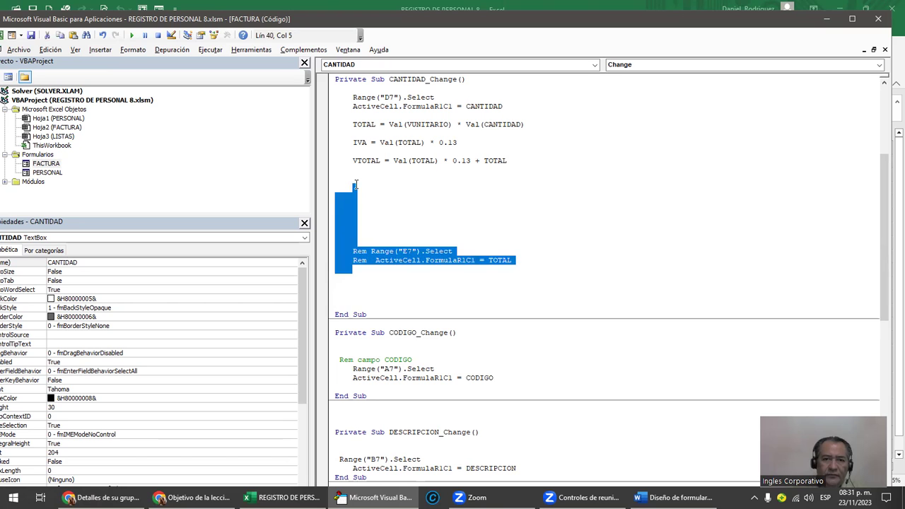
{"action": "key", "text": "Delete"}
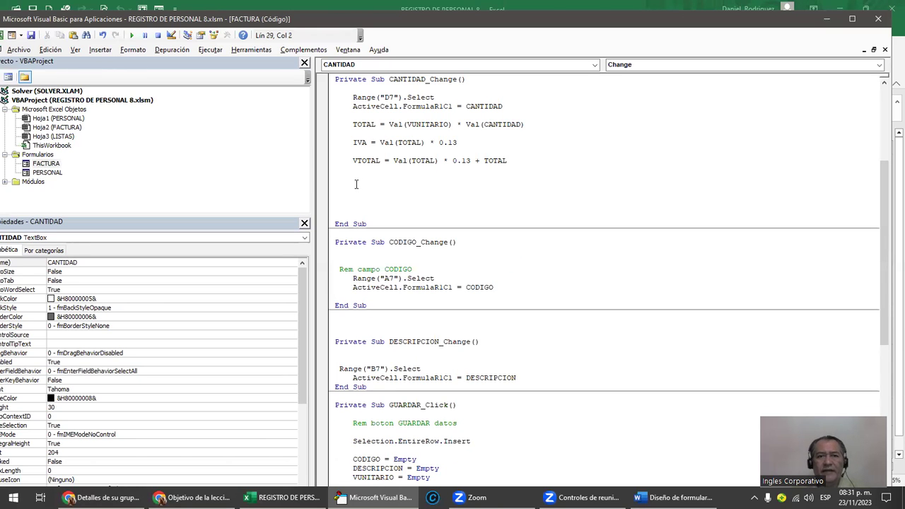
{"action": "left_click_drag", "start_coordinate": [354, 125], "coordinate": [539, 123]}
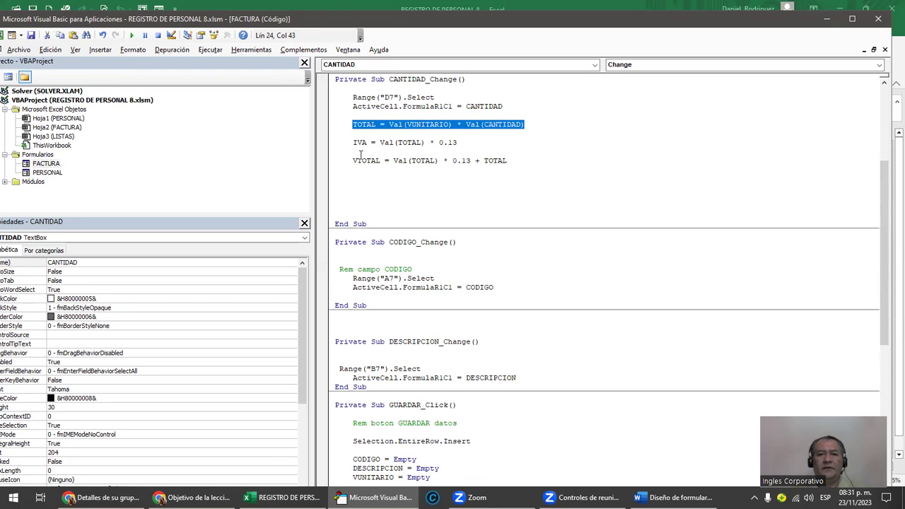
{"action": "left_click_drag", "start_coordinate": [354, 142], "coordinate": [476, 142]}
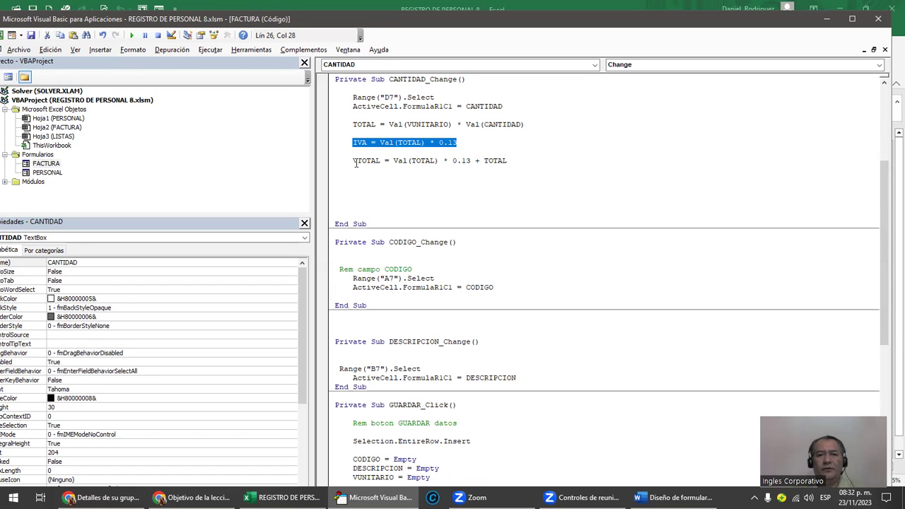
{"action": "left_click_drag", "start_coordinate": [357, 161], "coordinate": [508, 162]}
{"action": "left_click", "coordinate": [455, 203]}
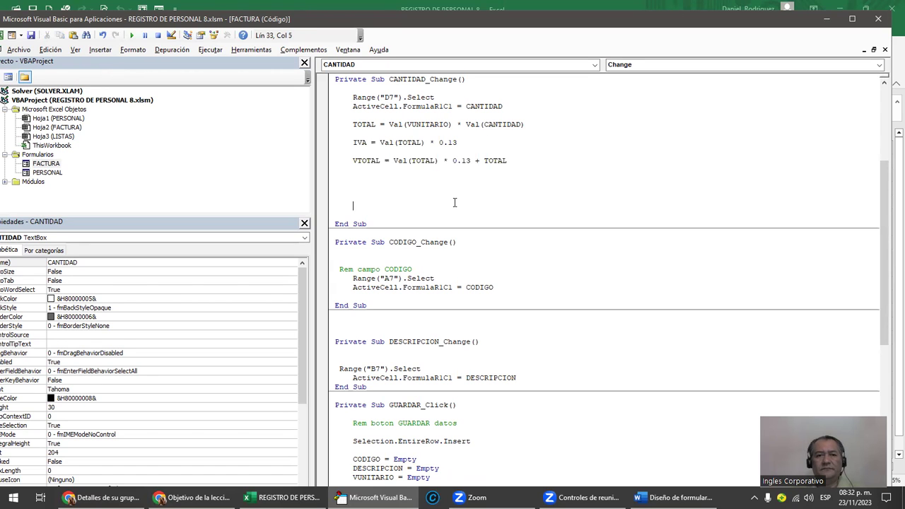
Step: Run the form and enter code WW, description WW, unit price 1 and quantity 1
{"action": "left_click", "coordinate": [131, 34]}
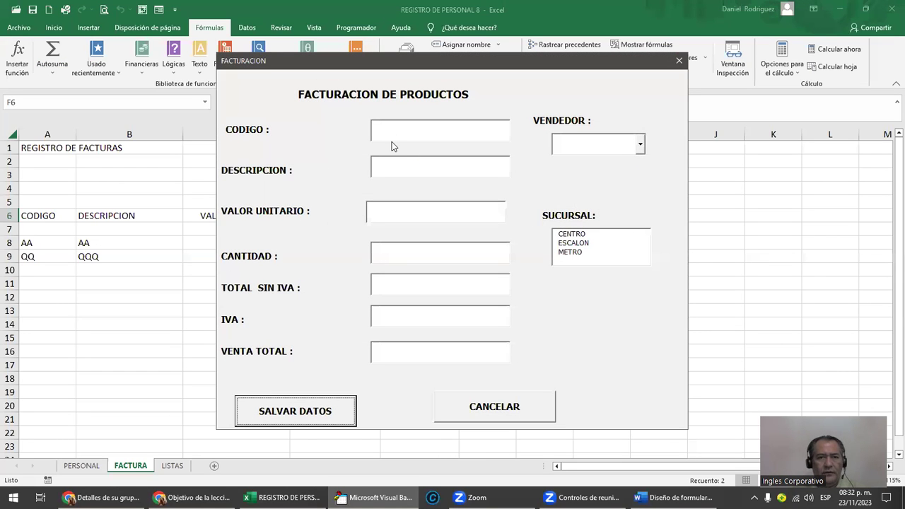
{"action": "left_click", "coordinate": [389, 128]}
{"action": "type", "text": "WW"}
{"action": "left_click", "coordinate": [387, 164]}
{"action": "type", "text": "WW"}
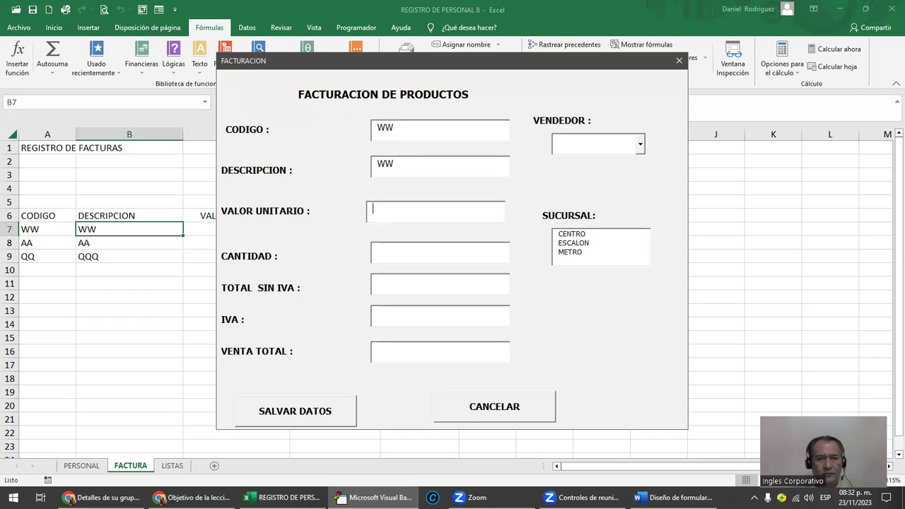
{"action": "type", "text": "1"}
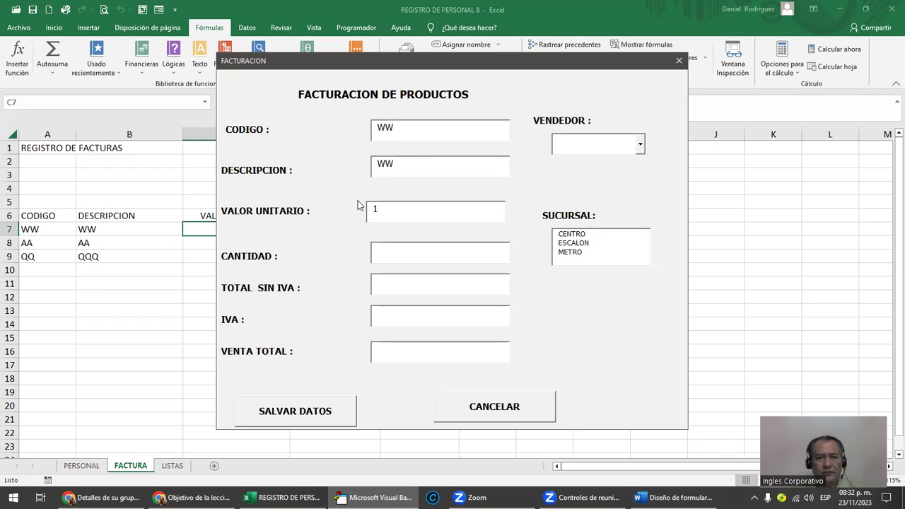
{"action": "left_click", "coordinate": [402, 251]}
{"action": "type", "text": "1"}
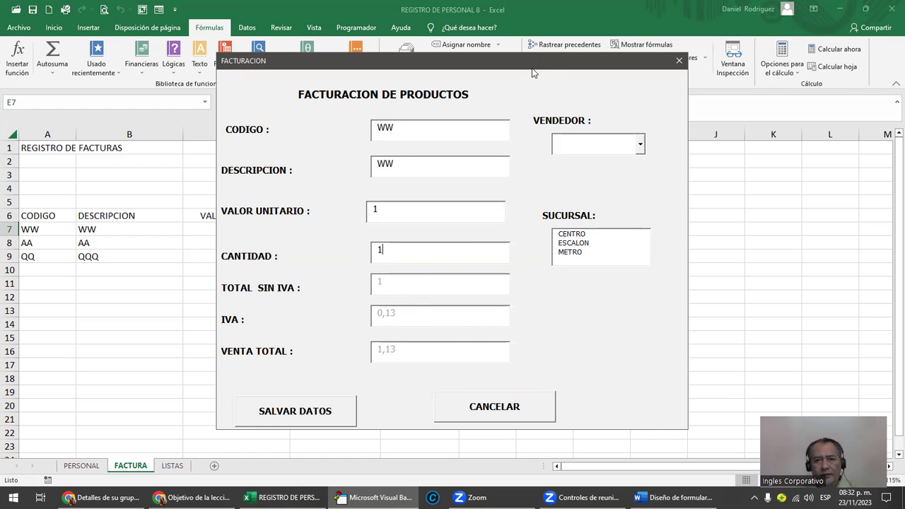
Step: Choose a seller and branch CENTRO, then move the form to reveal row 7
{"action": "left_click_drag", "start_coordinate": [533, 73], "coordinate": [545, 92]}
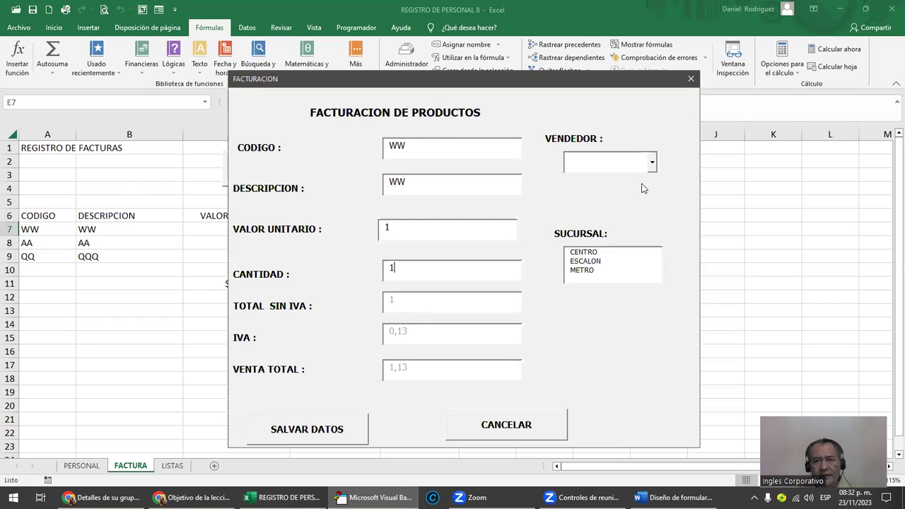
{"action": "left_click", "coordinate": [652, 162]}
{"action": "left_click", "coordinate": [624, 188]}
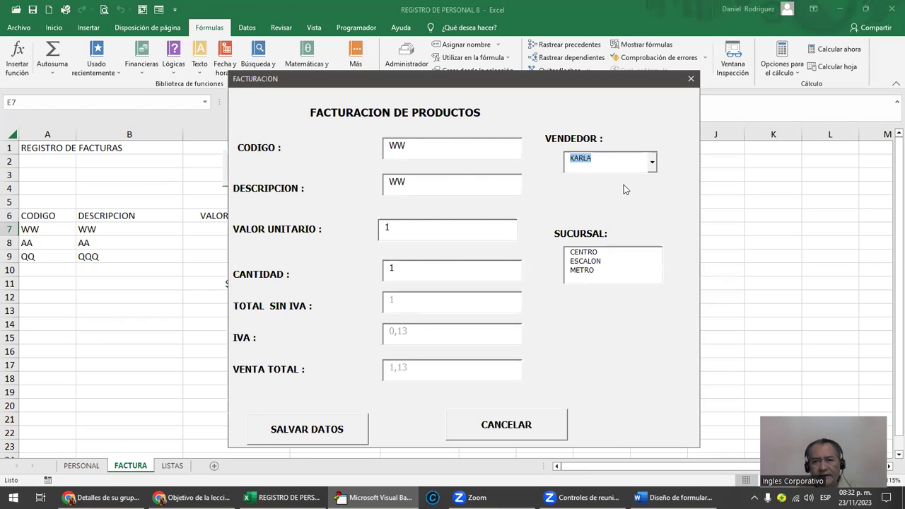
{"action": "left_click", "coordinate": [592, 253]}
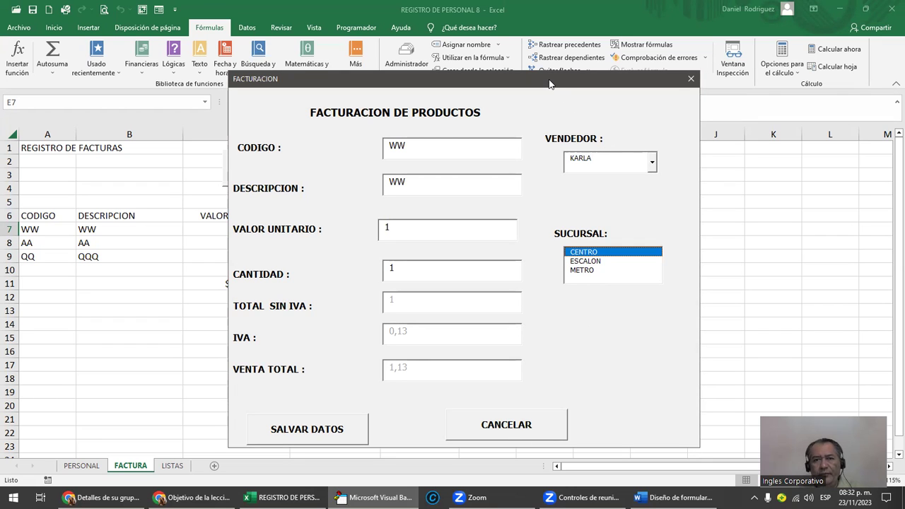
{"action": "left_click_drag", "start_coordinate": [550, 84], "coordinate": [587, 285]}
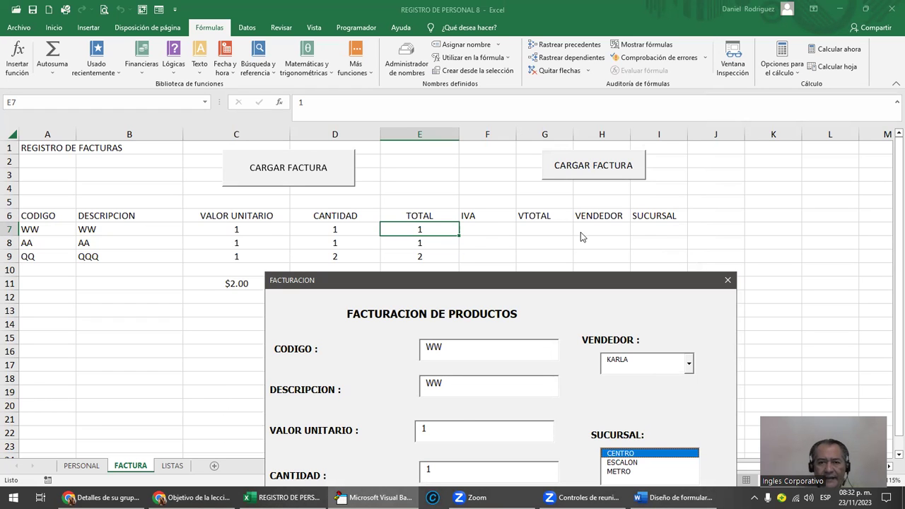
Step: Stop the test run and review the CANTIDAD_Change statements down to VTOTAL
{"action": "left_click", "coordinate": [728, 279]}
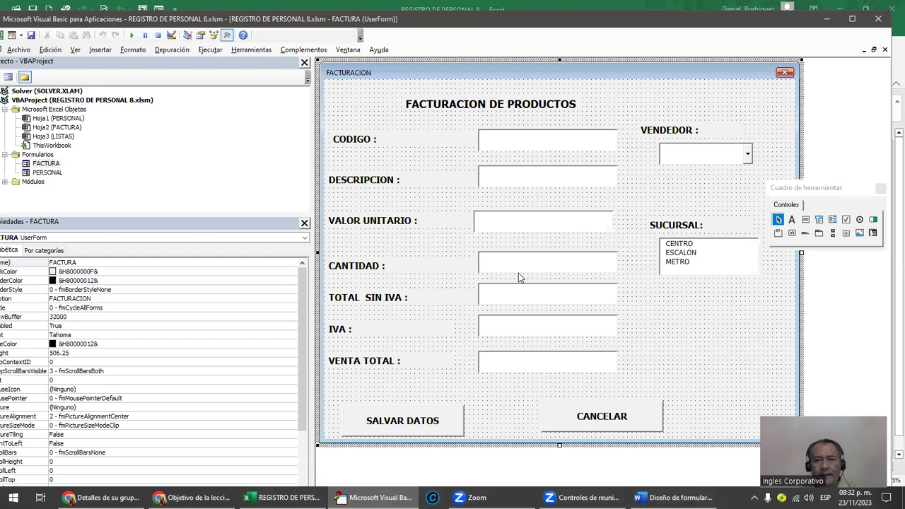
{"action": "double_click", "coordinate": [509, 272]}
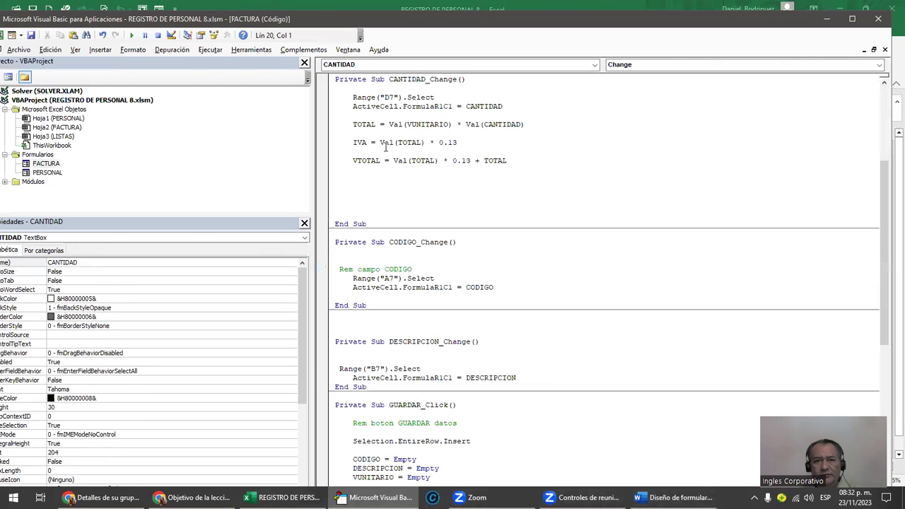
{"action": "left_click_drag", "start_coordinate": [337, 88], "coordinate": [349, 97]}
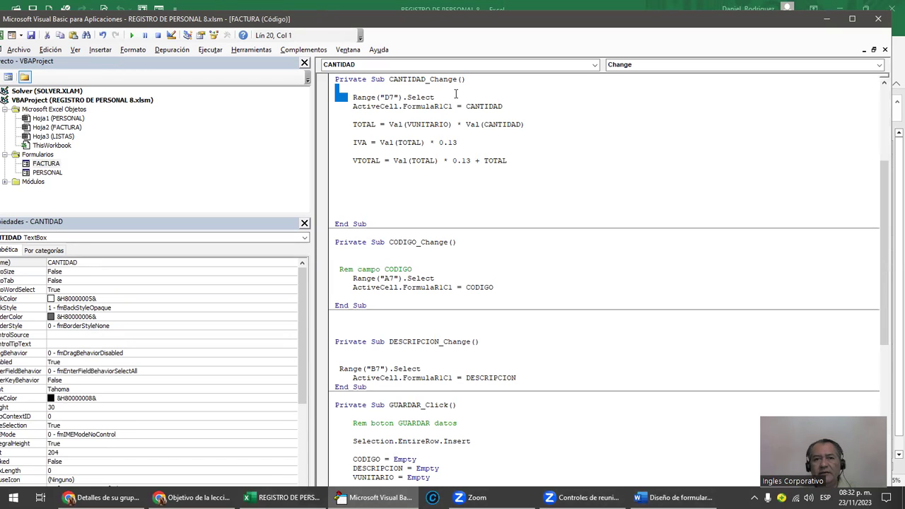
{"action": "left_click_drag", "start_coordinate": [456, 94], "coordinate": [537, 164]}
{"action": "left_click", "coordinate": [476, 189]}
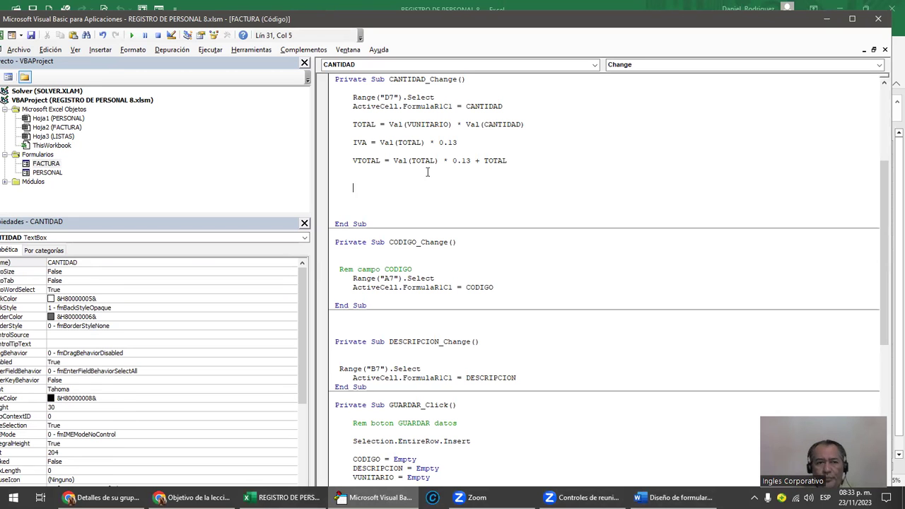
Step: Reopen the FACTURA design and inspect the TOTAL SIN IVA, IVA, VENTA TOTAL and VENDEDOR fields
{"action": "double_click", "coordinate": [46, 164]}
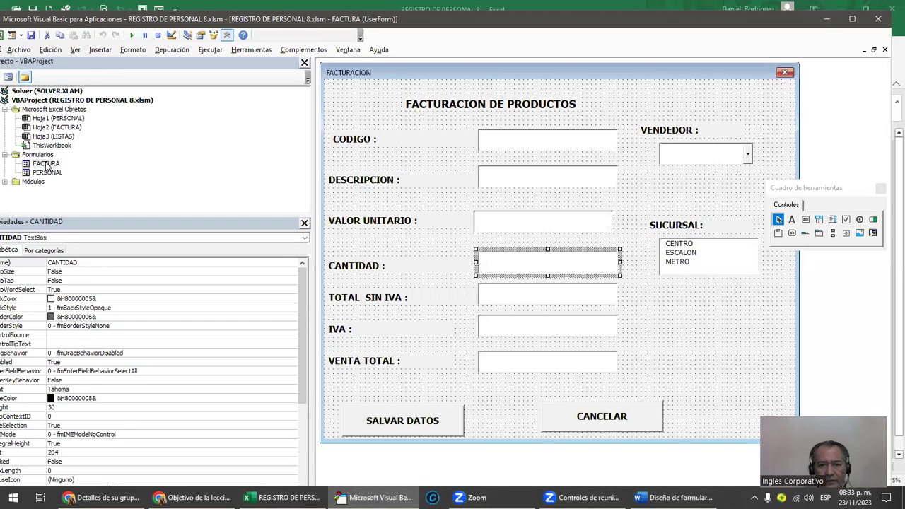
{"action": "left_click", "coordinate": [500, 329]}
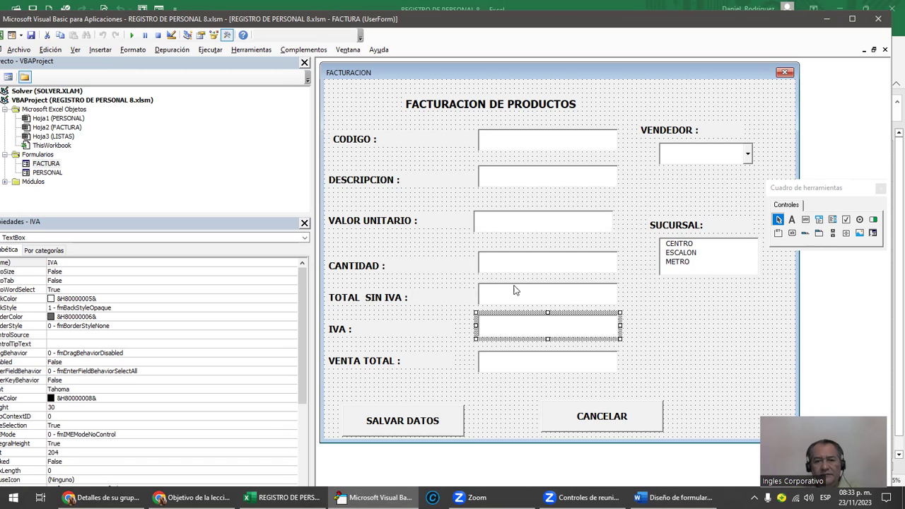
{"action": "left_click", "coordinate": [495, 294]}
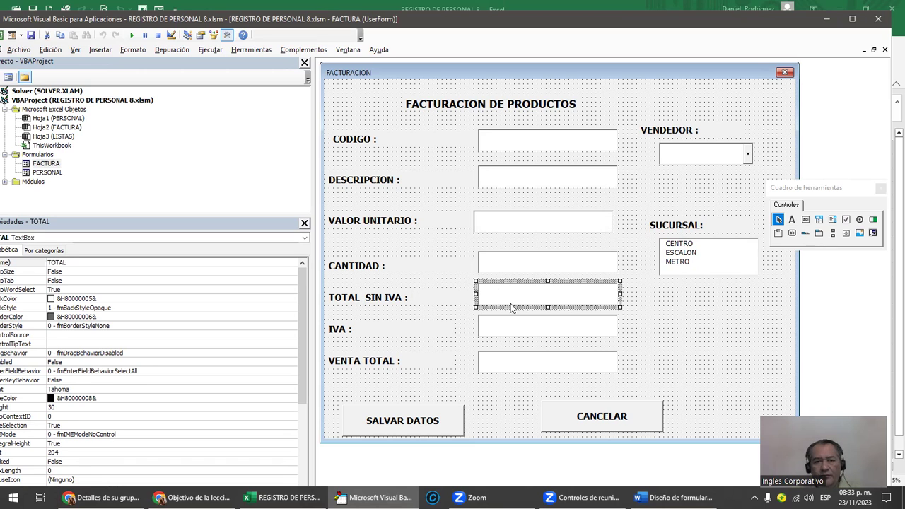
{"action": "left_click", "coordinate": [512, 336]}
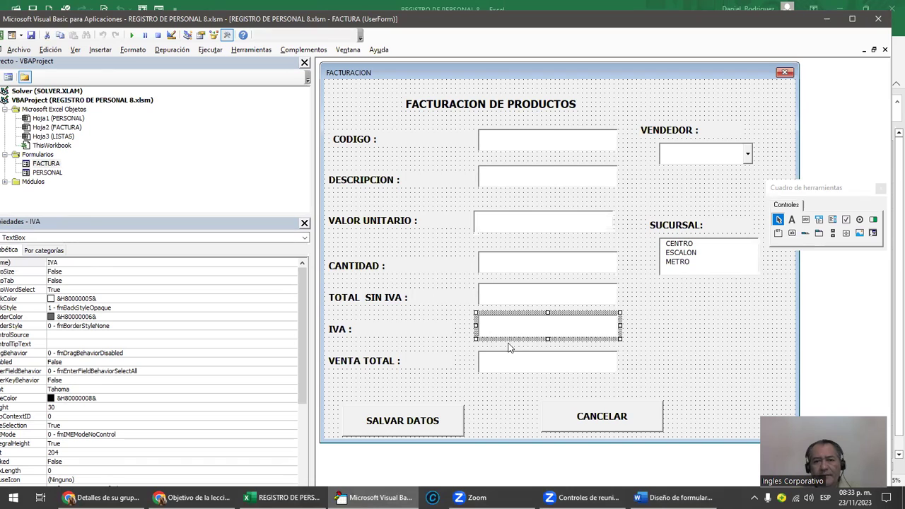
{"action": "left_click", "coordinate": [505, 359]}
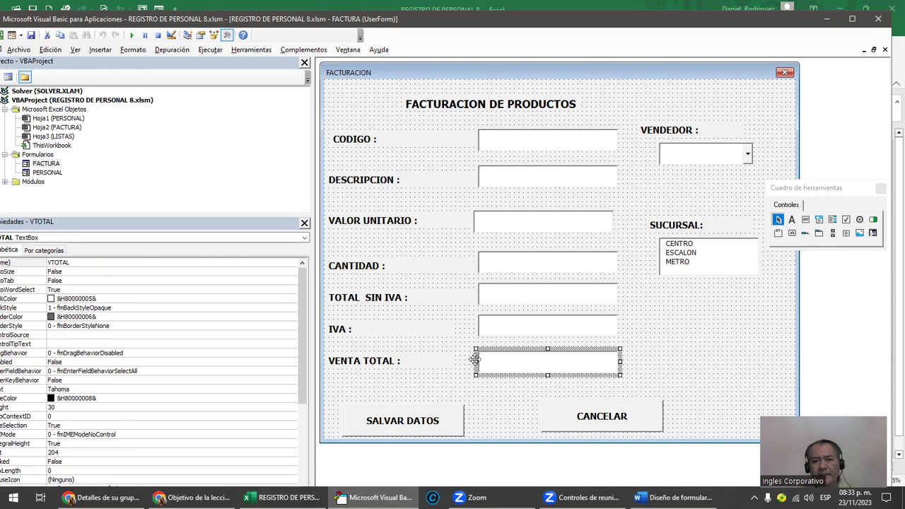
{"action": "left_click", "coordinate": [750, 163]}
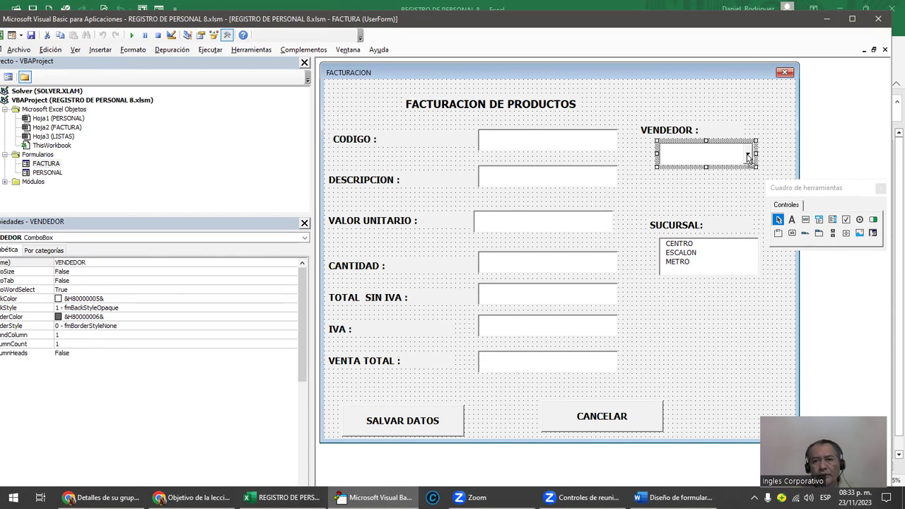
{"action": "left_click", "coordinate": [678, 211]}
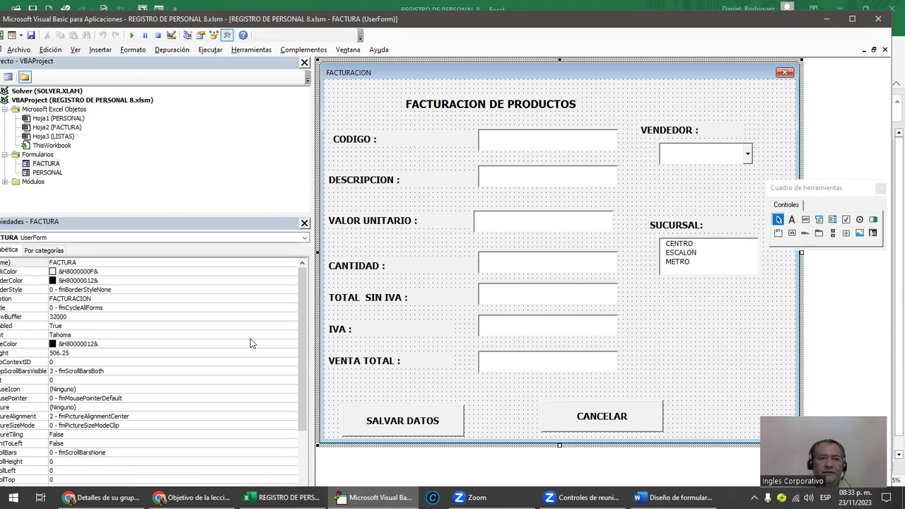
{"action": "double_click", "coordinate": [495, 297]}
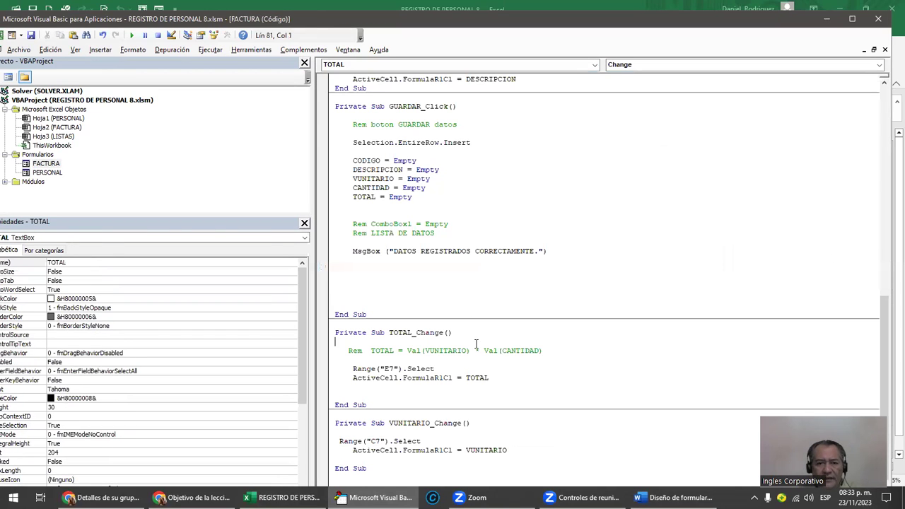
{"action": "mouse_move", "coordinate": [349, 369]}
{"action": "left_mouse_down"}
{"action": "mouse_move", "coordinate": [448, 365]}
{"action": "mouse_move", "coordinate": [502, 377]}
{"action": "left_mouse_up"}
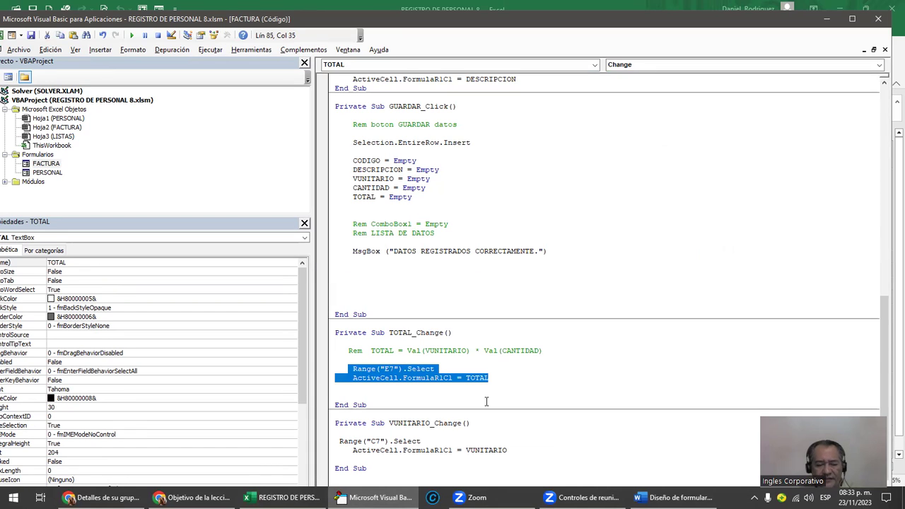
{"action": "left_click", "coordinate": [375, 369]}
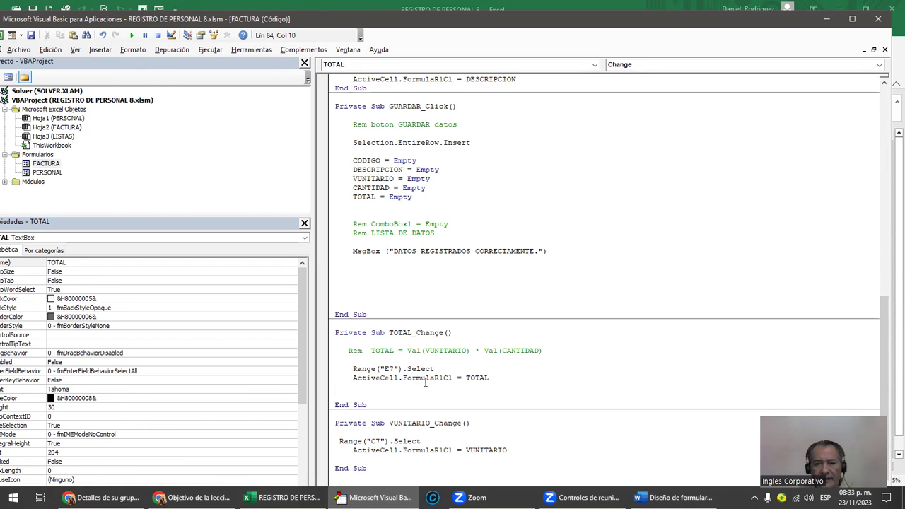
{"action": "double_click", "coordinate": [47, 163]}
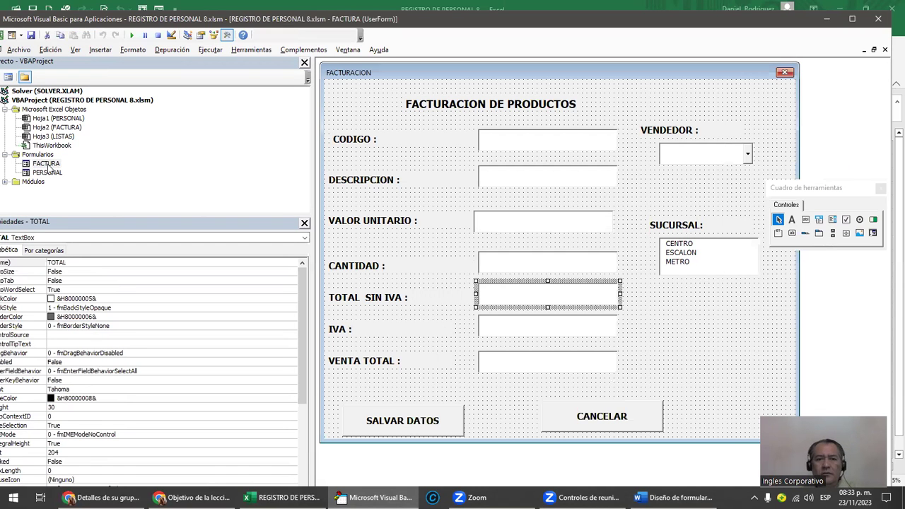
Step: Create the IVA_Change procedure and paste the Range/ActiveCell lines into it
{"action": "left_click", "coordinate": [495, 328]}
{"action": "double_click", "coordinate": [496, 328]}
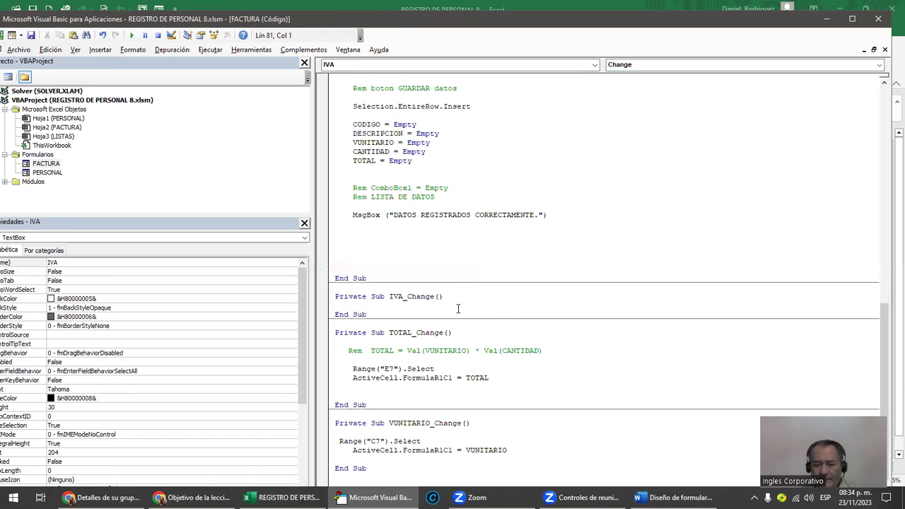
{"action": "key", "text": "Return"}
{"action": "key", "text": "Return"}
{"action": "key", "text": "Return"}
{"action": "key", "text": "Return"}
{"action": "key", "text": "Up"}
{"action": "key", "text": "Up"}
{"action": "key", "text": "Up"}
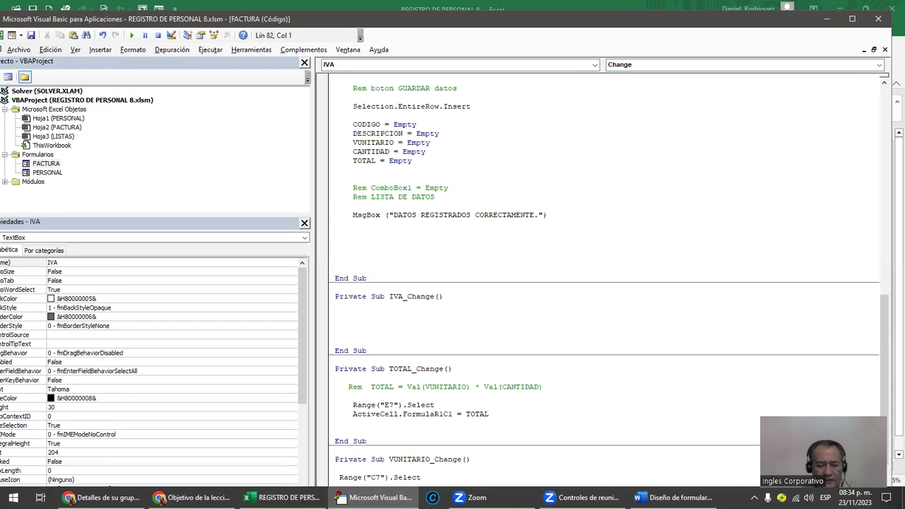
{"action": "type", "text": "Range(\"E7\").Select     ActiveCell.FormulaR1C1 = TOTAL"}
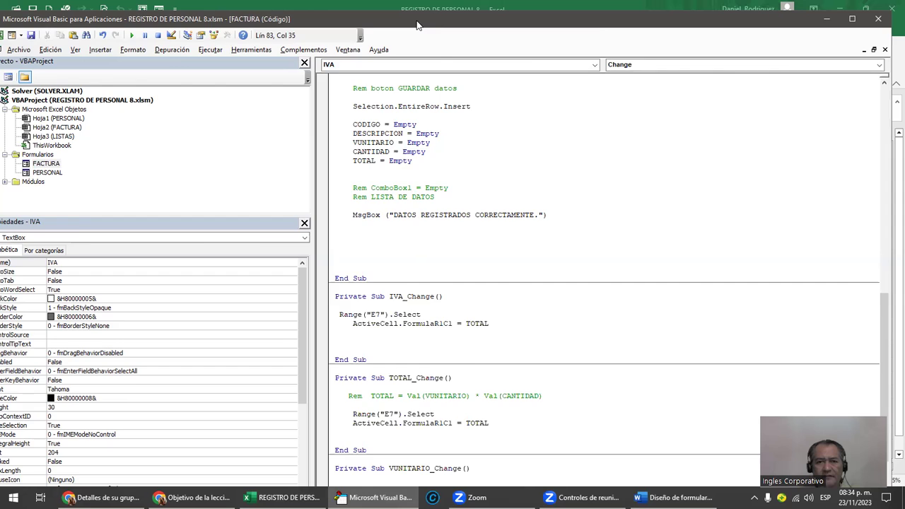
{"action": "double_click", "coordinate": [417, 25]}
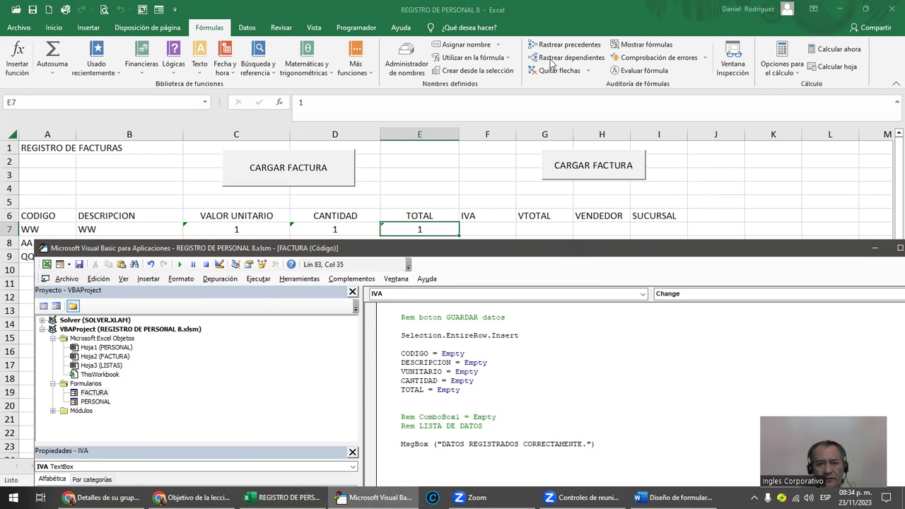
{"action": "left_click_drag", "start_coordinate": [561, 253], "coordinate": [551, 62]}
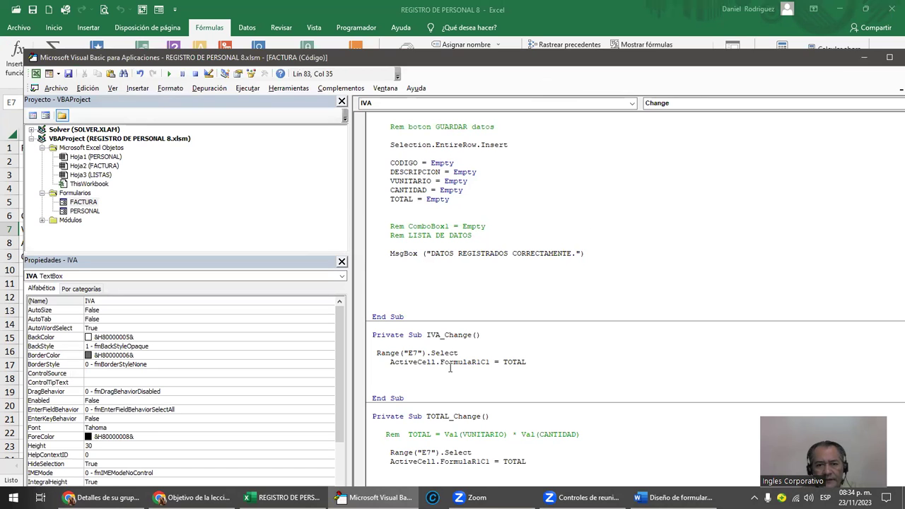
Step: Change the pasted lines to select F7 and assign IVA instead of TOTAL
{"action": "left_click", "coordinate": [408, 353]}
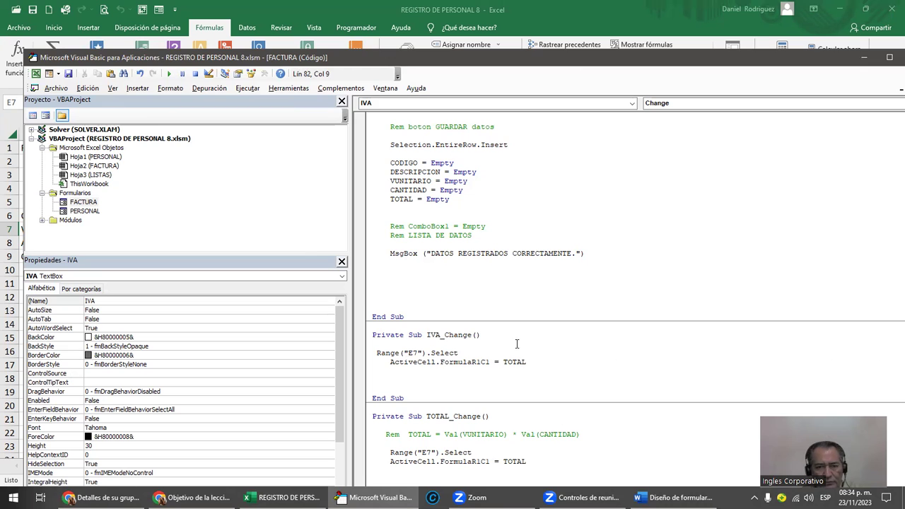
{"action": "key", "text": "Delete"}
{"action": "type", "text": "F"}
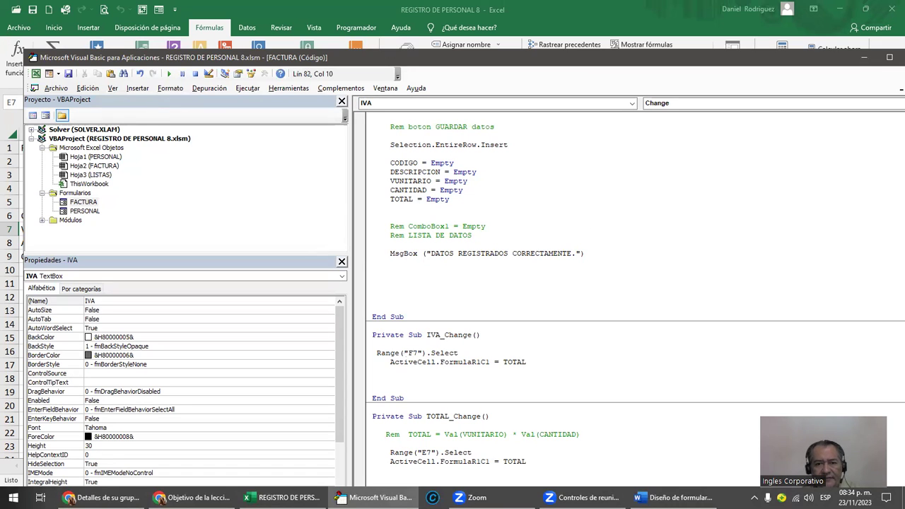
{"action": "left_click", "coordinate": [403, 362]}
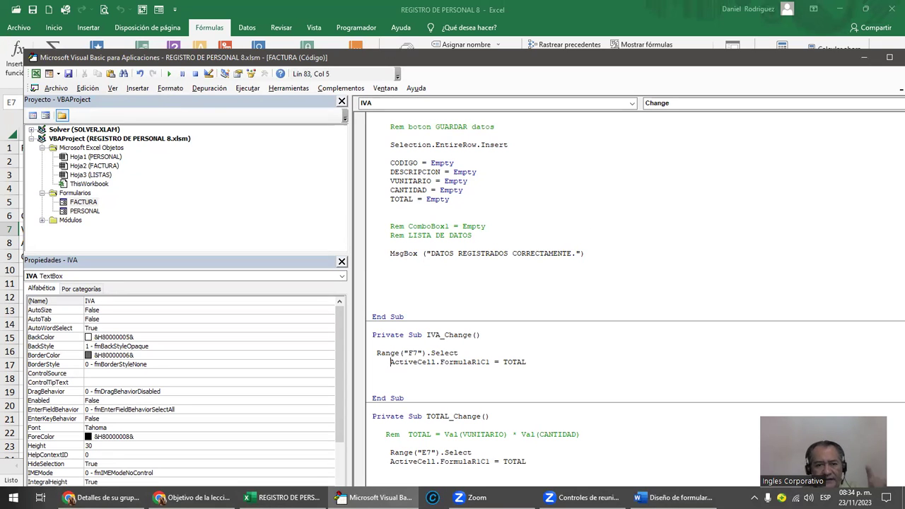
{"action": "left_click", "coordinate": [413, 362]}
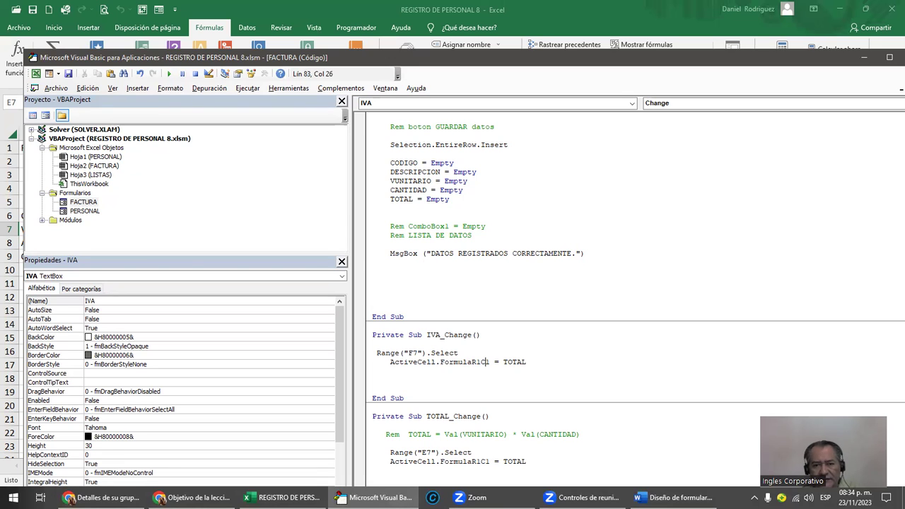
{"action": "key", "text": "Delete"}
{"action": "key", "text": "Delete"}
{"action": "key", "text": "Delete"}
{"action": "key", "text": "Delete"}
{"action": "key", "text": "Delete"}
{"action": "key", "text": "Delete"}
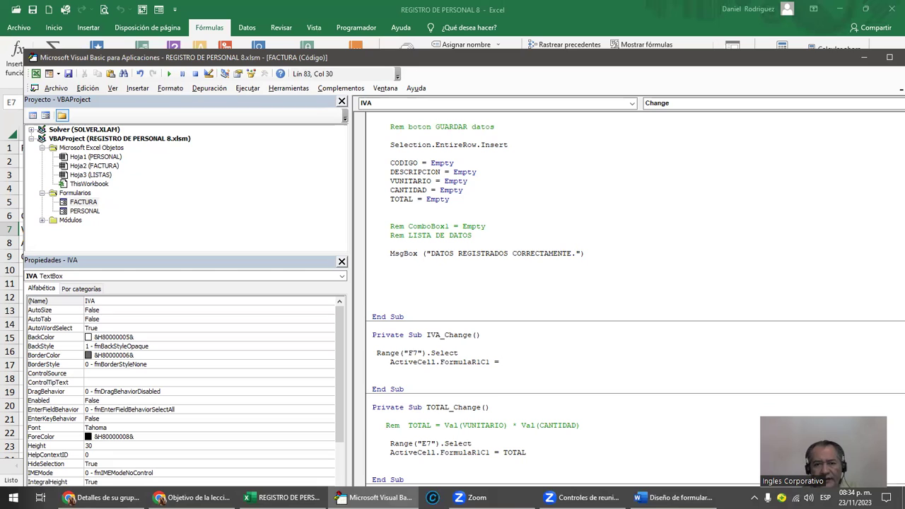
{"action": "type", "text": "IVA"}
{"action": "key", "text": "BackSpace"}
{"action": "key", "text": "BackSpace"}
{"action": "key", "text": "BackSpace"}
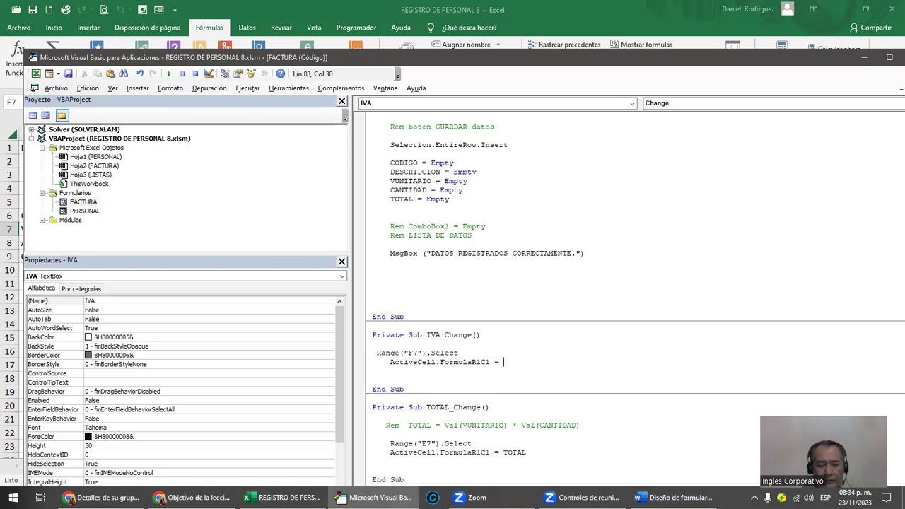
{"action": "type", "text": "IVA"}
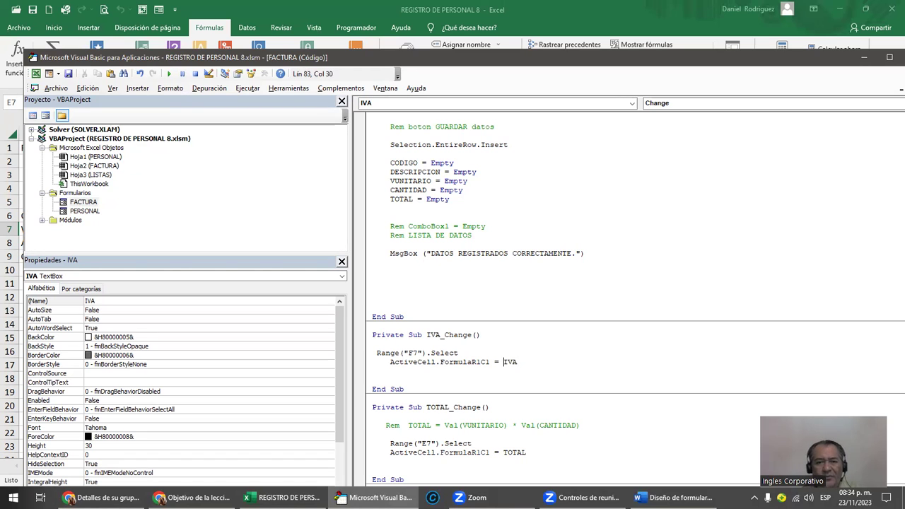
{"action": "type", "text": "TXT"}
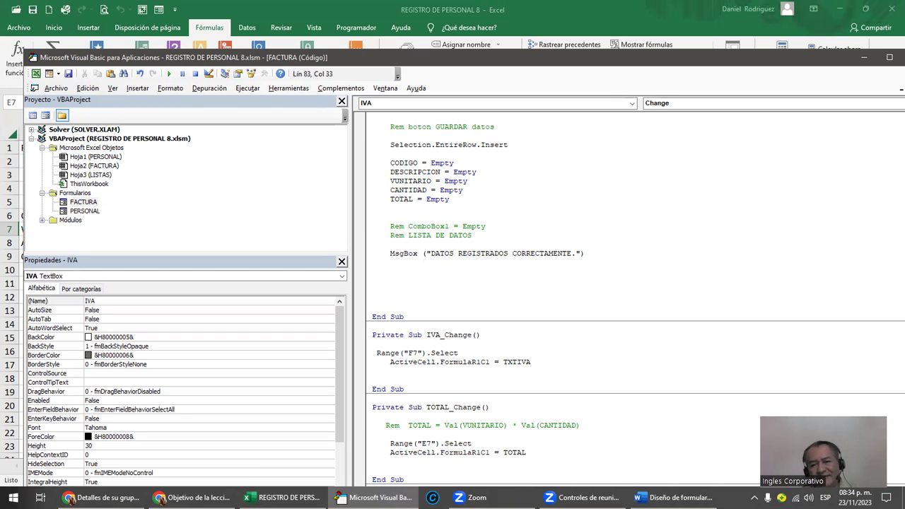
{"action": "key", "text": "Delete"}
{"action": "key", "text": "Delete"}
{"action": "key", "text": "Delete"}
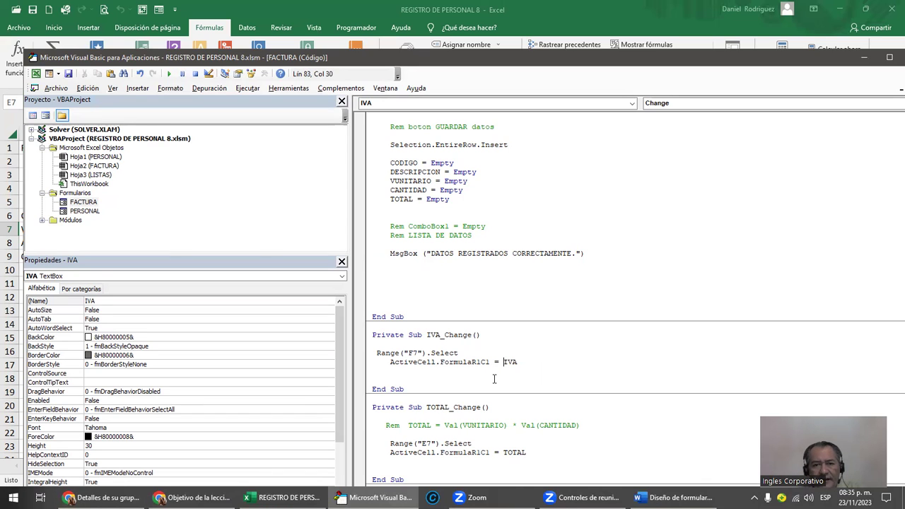
Step: Check the IVA names in the procedure header and assignment, then run the form
{"action": "left_click_drag", "start_coordinate": [427, 334], "coordinate": [443, 334]}
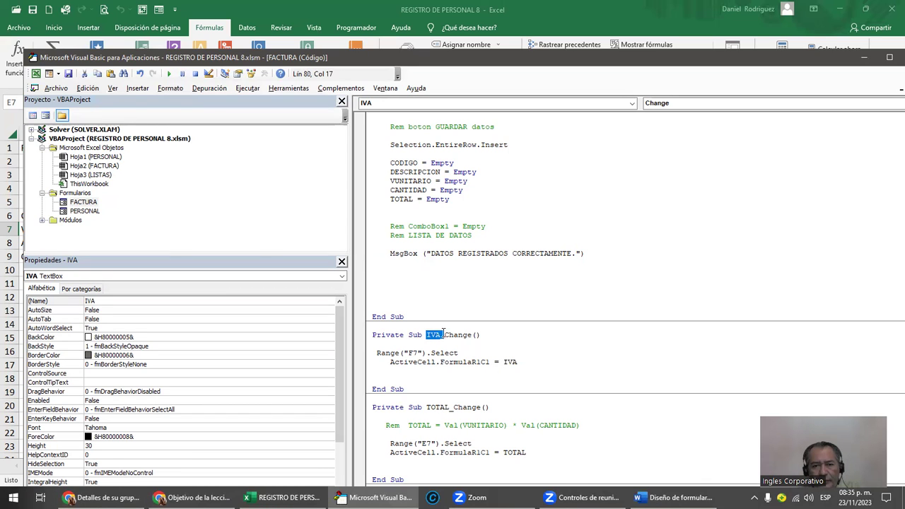
{"action": "double_click", "coordinate": [509, 362]}
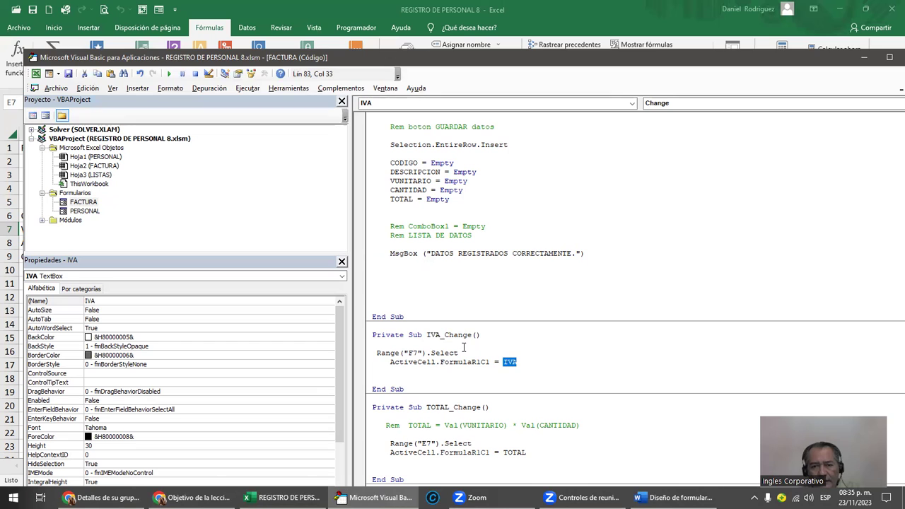
{"action": "left_click_drag", "start_coordinate": [424, 335], "coordinate": [444, 335]}
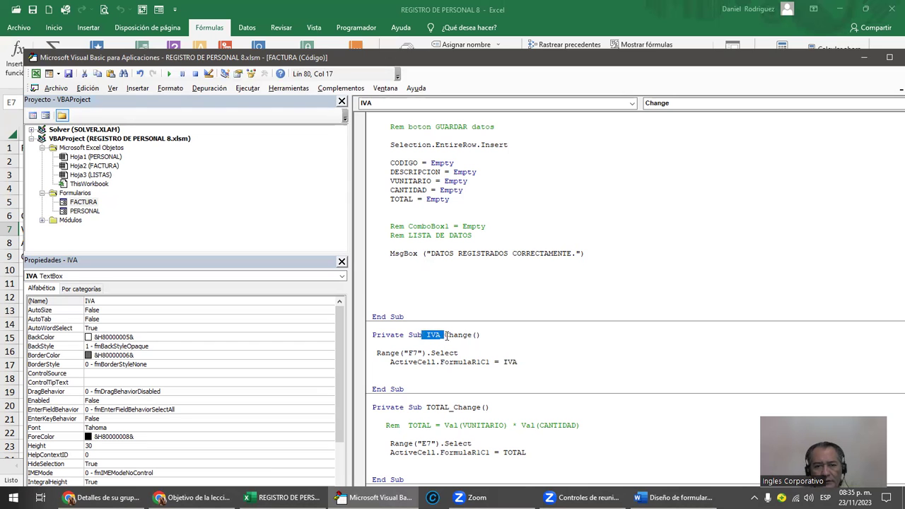
{"action": "left_click", "coordinate": [536, 364]}
Step: Run the form, enter EE, EE, 1 and 1, confirm row 7 shows IVA 0,13, and close it
{"action": "left_click", "coordinate": [169, 74]}
{"action": "left_click", "coordinate": [402, 135]}
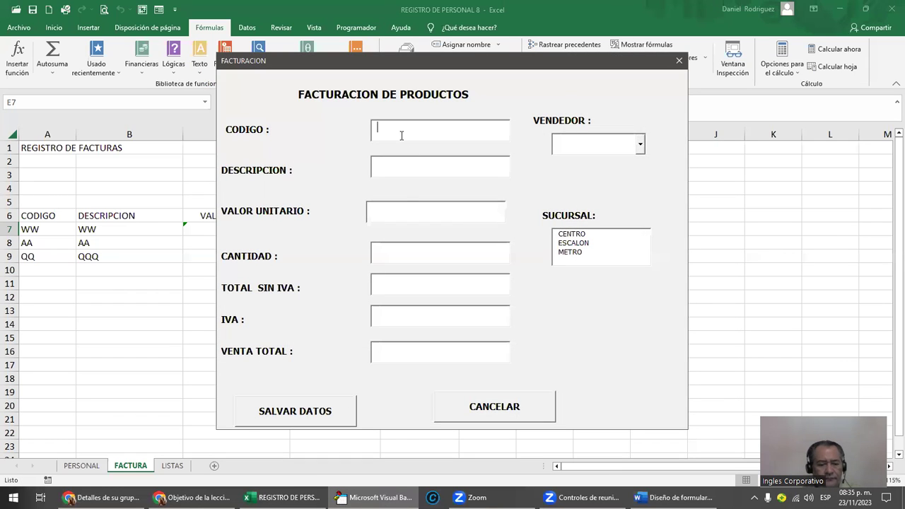
{"action": "type", "text": "EE"}
{"action": "key", "text": "Tab"}
{"action": "type", "text": "EE"}
{"action": "key", "text": "Tab"}
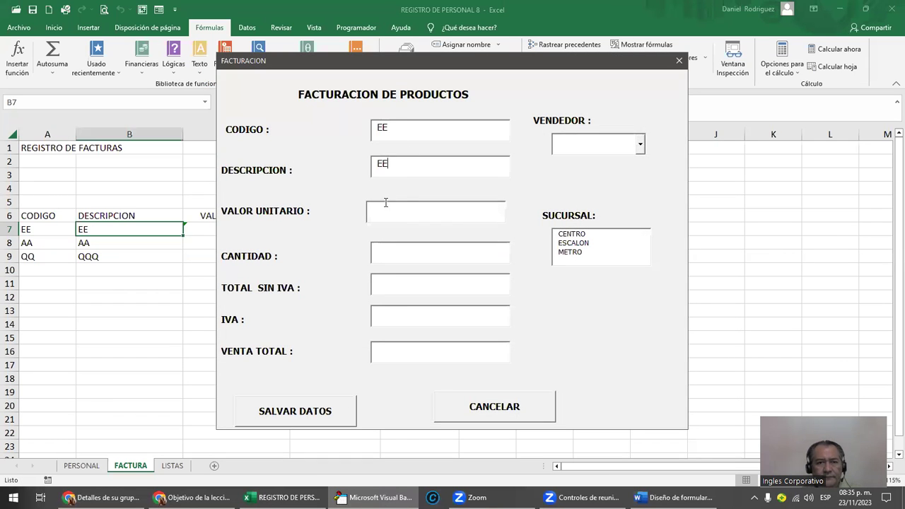
{"action": "type", "text": "1"}
{"action": "key", "text": "Tab"}
{"action": "type", "text": "1"}
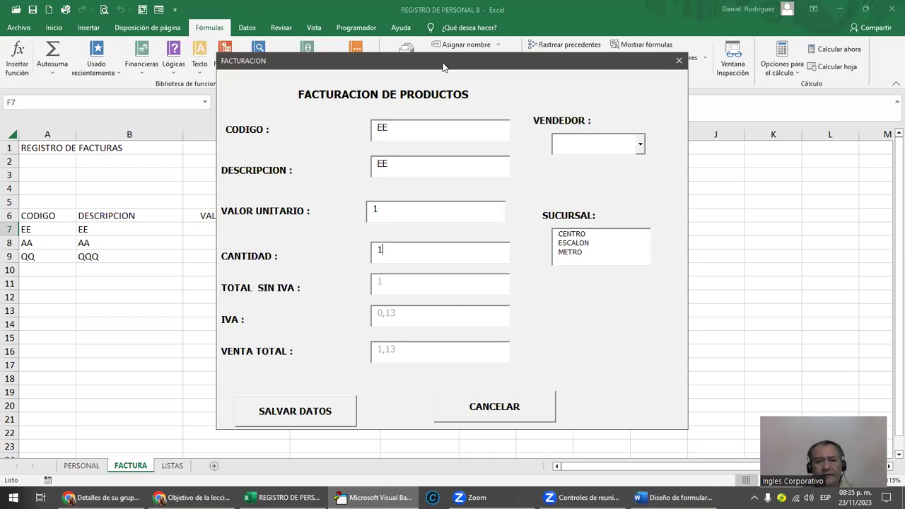
{"action": "left_click_drag", "start_coordinate": [443, 66], "coordinate": [494, 253]}
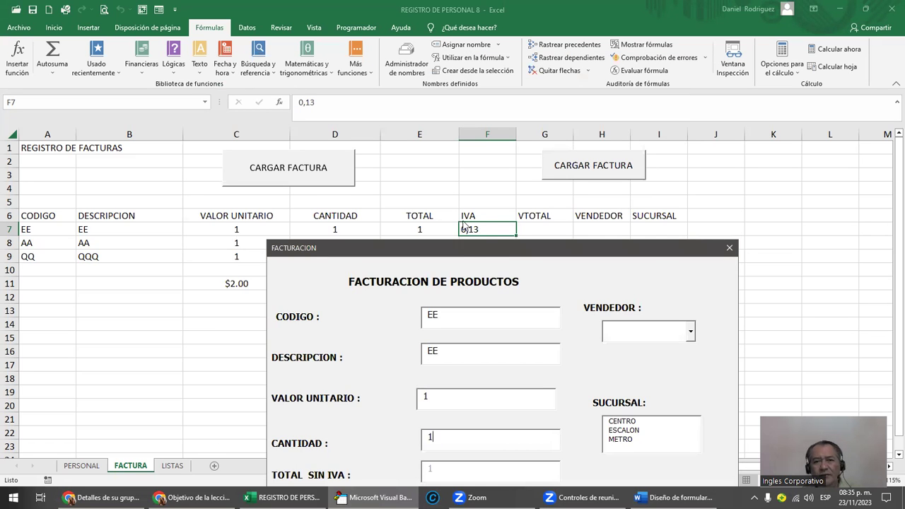
{"action": "left_click", "coordinate": [729, 248]}
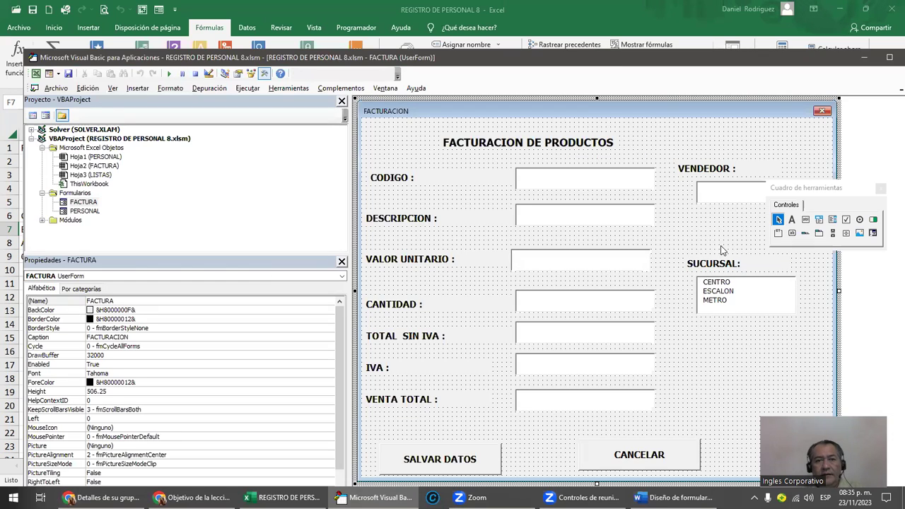
Step: Create the VTOTAL_Change procedure and paste the Range/ActiveCell lines into it
{"action": "double_click", "coordinate": [629, 58]}
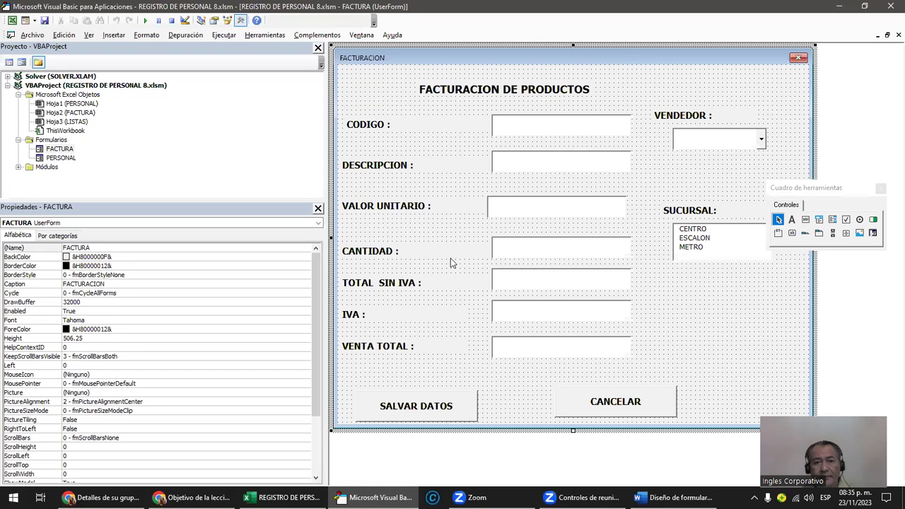
{"action": "double_click", "coordinate": [502, 357]}
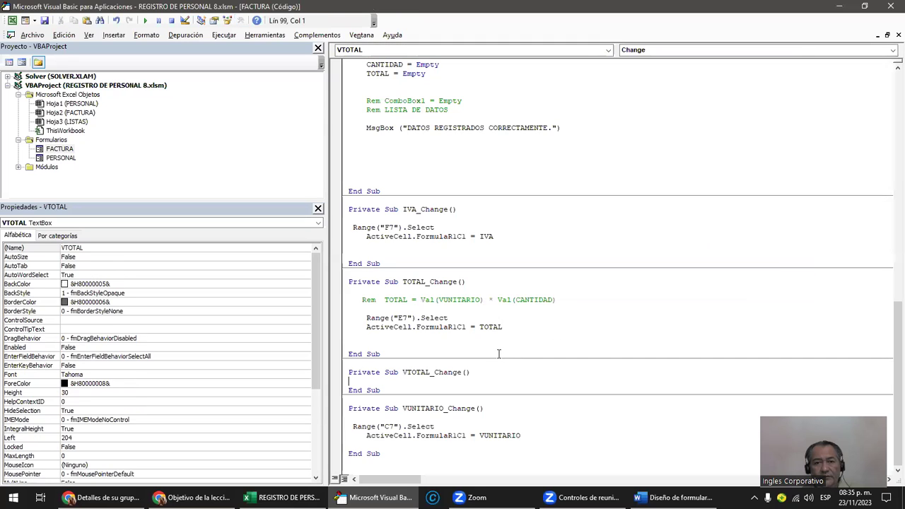
{"action": "key", "text": "Return"}
{"action": "key", "text": "Return"}
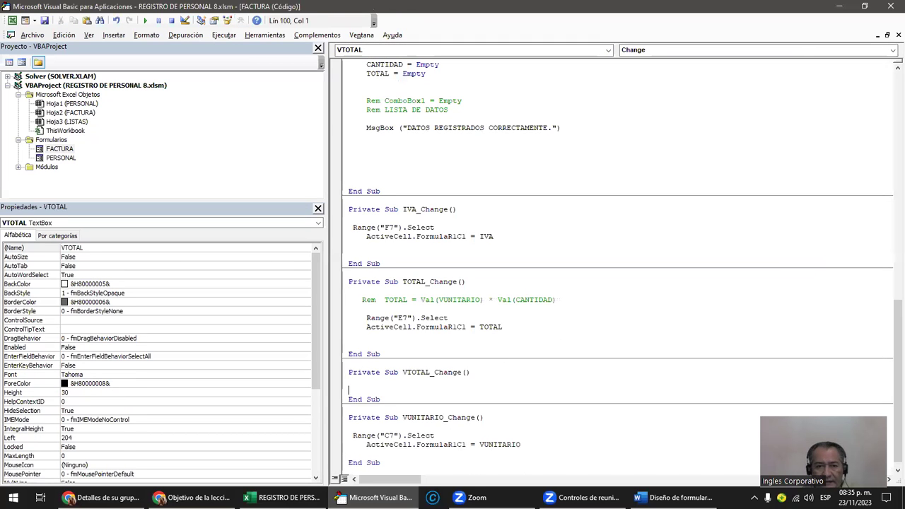
{"action": "key", "text": "Return"}
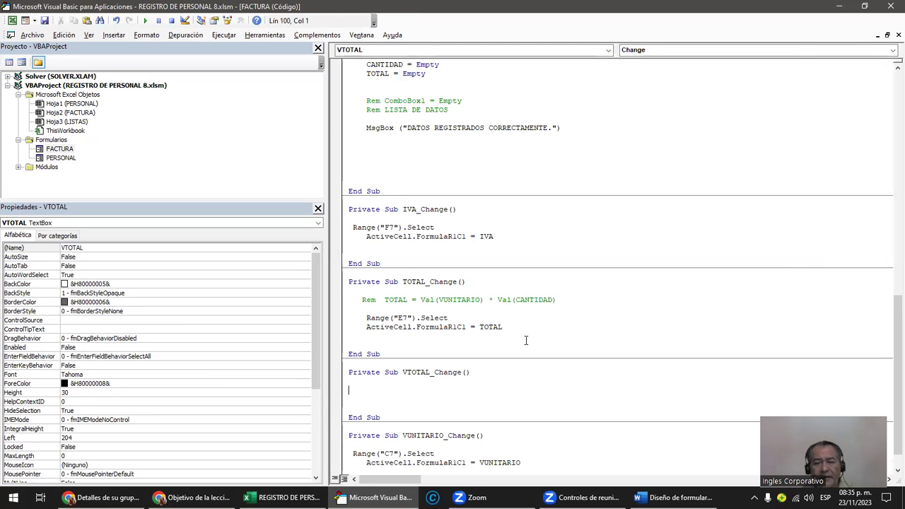
{"action": "scroll", "coordinate": [535, 351], "scroll_direction": "down", "scroll_amount": 1}
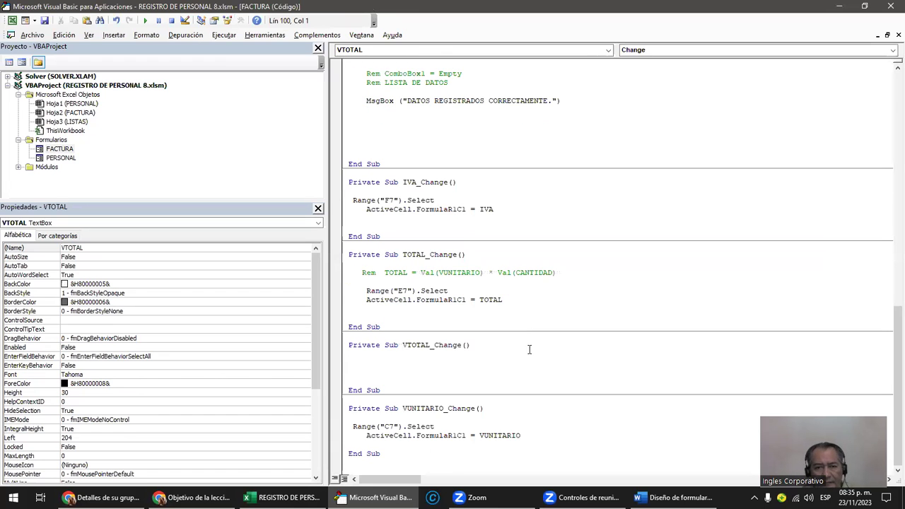
{"action": "type", "text": "Range(\"E7\").Select     ActiveCell.FormulaR1C1 = TOTAL"}
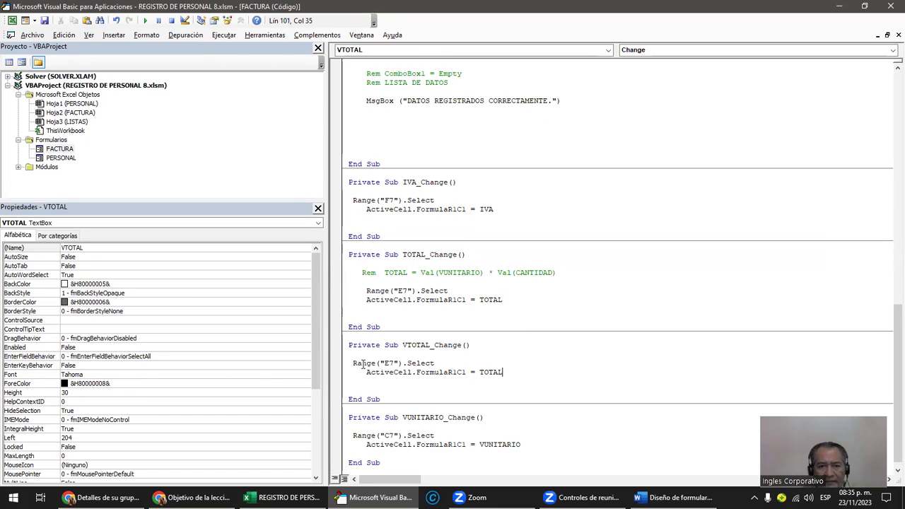
Step: Edit the pasted lines to Range("G7") and = VTOTAL, then return to the form design
{"action": "left_click", "coordinate": [383, 363]}
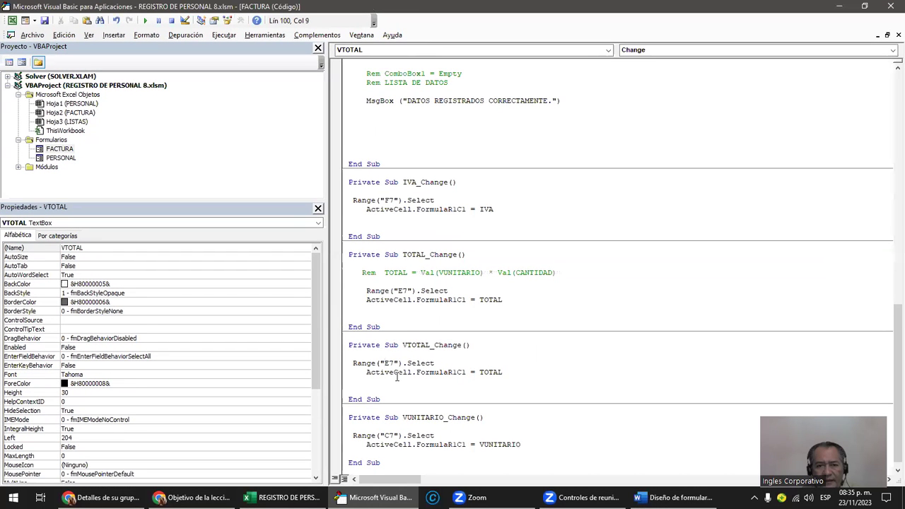
{"action": "type", "text": "G"}
{"action": "key", "text": "Delete"}
{"action": "key", "text": "Down"}
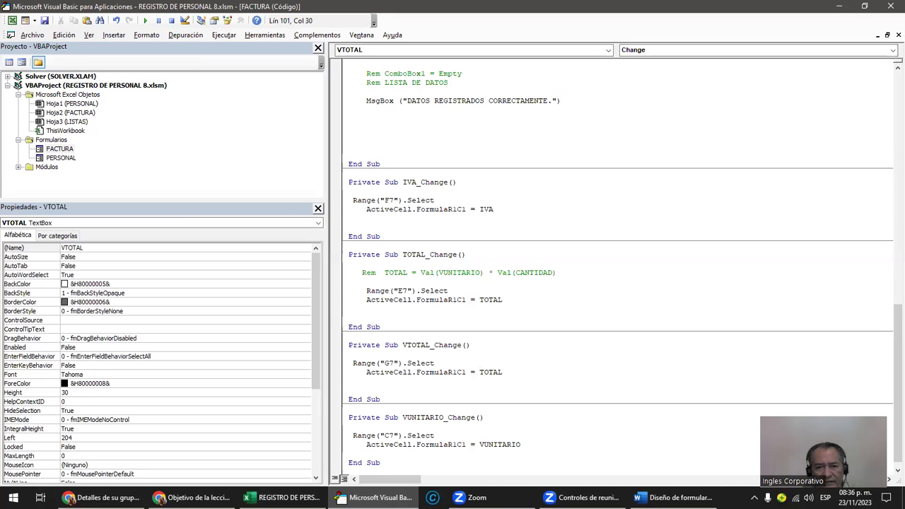
{"action": "type", "text": "V"}
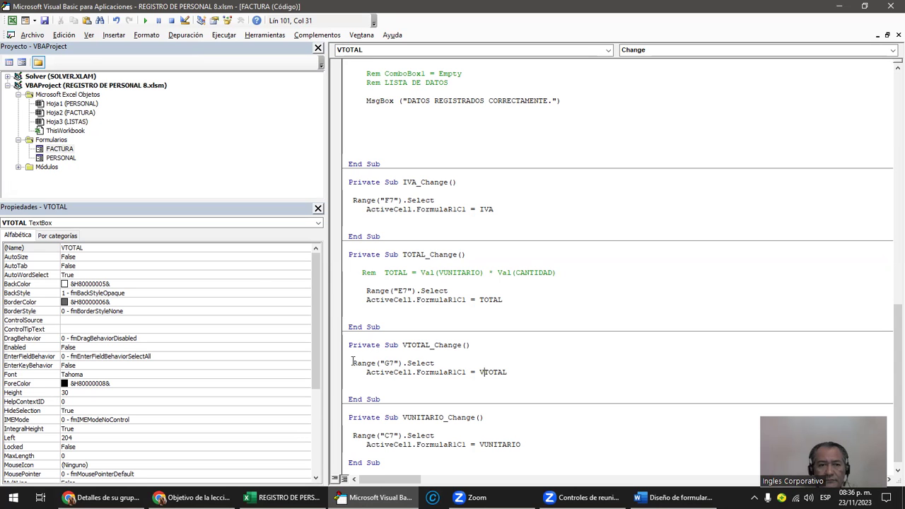
{"action": "double_click", "coordinate": [59, 149]}
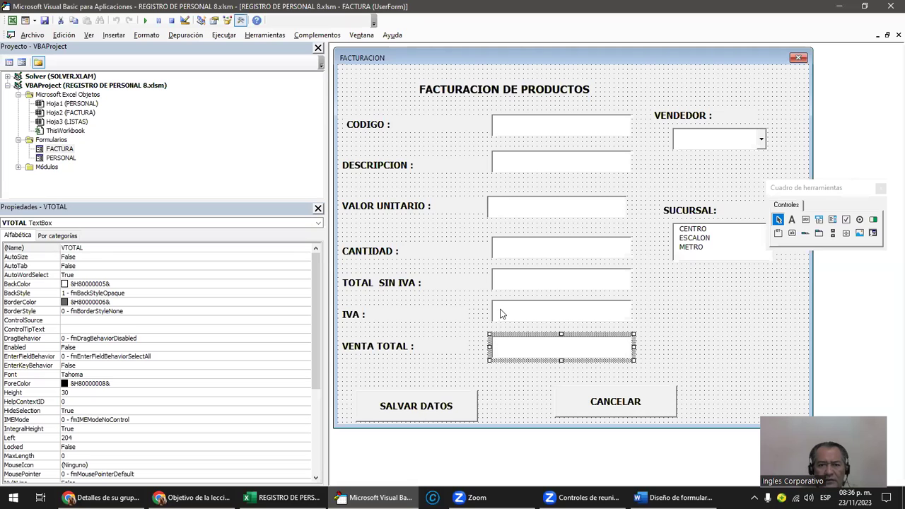
Step: Create the VENDEDOR_Change procedure and paste the Range/ActiveCell lines into it
{"action": "left_click", "coordinate": [709, 140]}
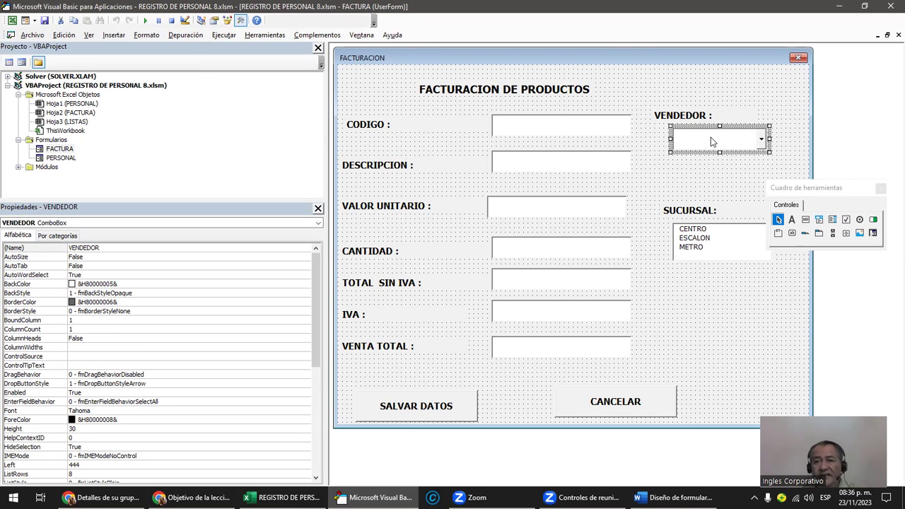
{"action": "double_click", "coordinate": [711, 140]}
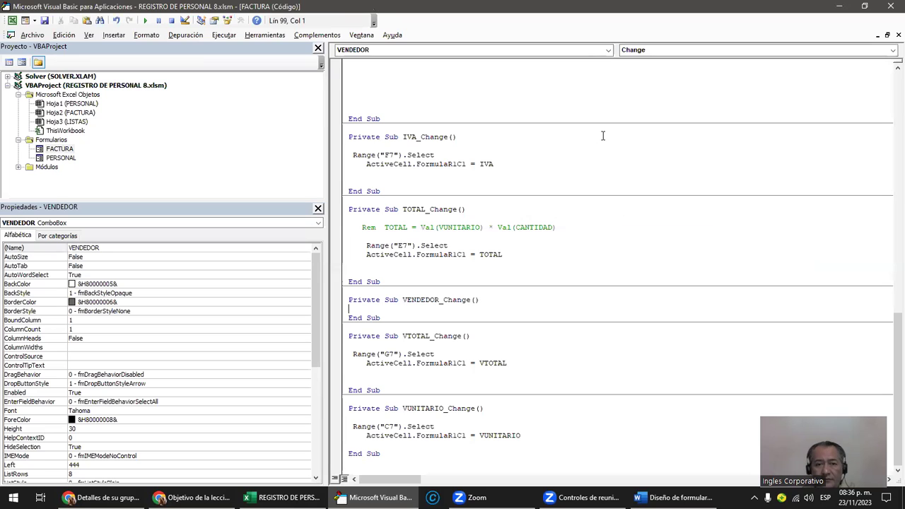
{"action": "key", "text": "Return"}
{"action": "key", "text": "Return"}
{"action": "key", "text": "Return"}
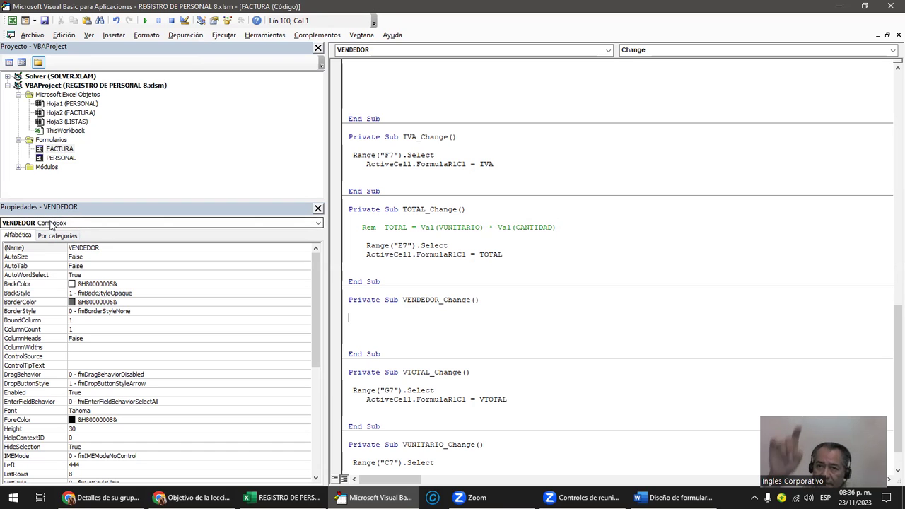
{"action": "type", "text": "Range(\"E7\").Select     ActiveCell.FormulaR1C1 = TOTAL"}
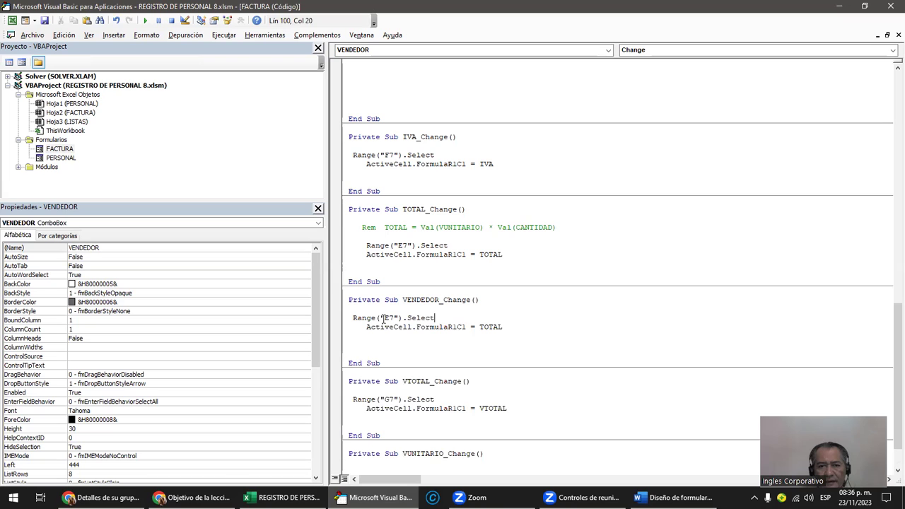
{"action": "double_click", "coordinate": [439, 10]}
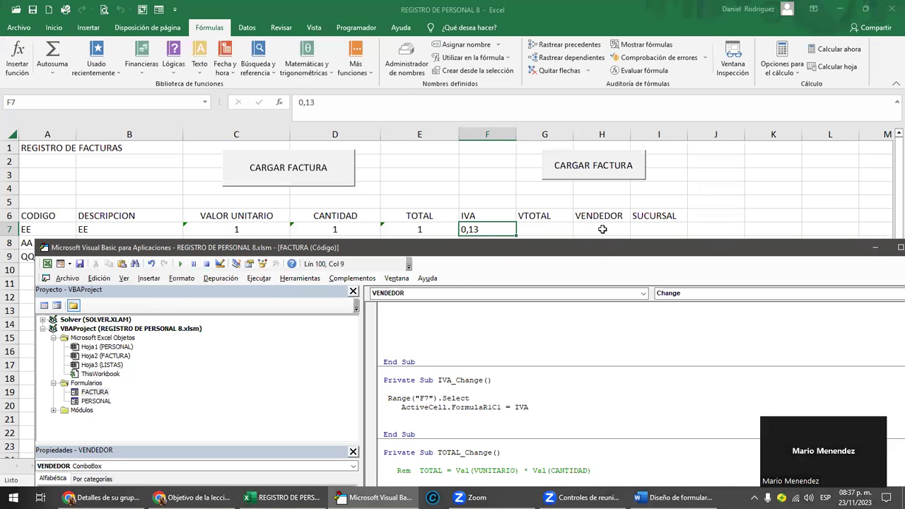
{"action": "double_click", "coordinate": [596, 248]}
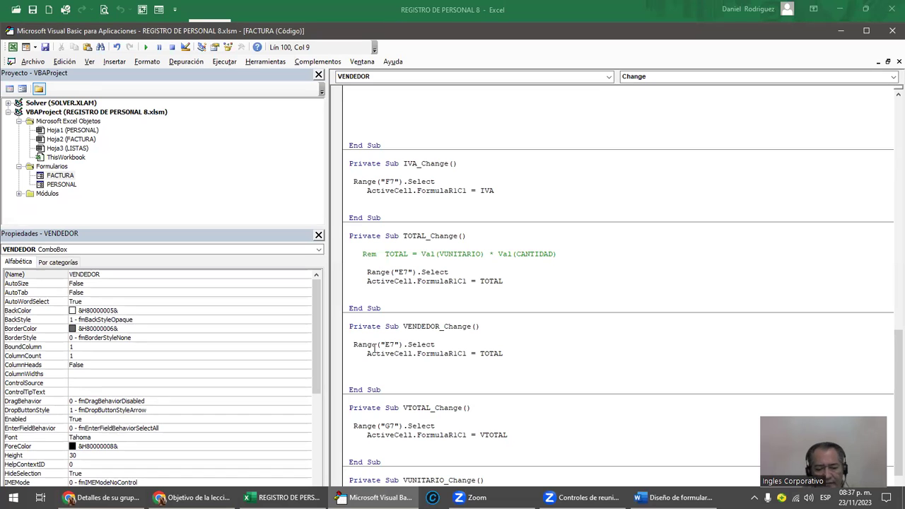
Step: Edit the pasted lines to Range("H7") and = VENDEDOR
{"action": "type", "text": "H"}
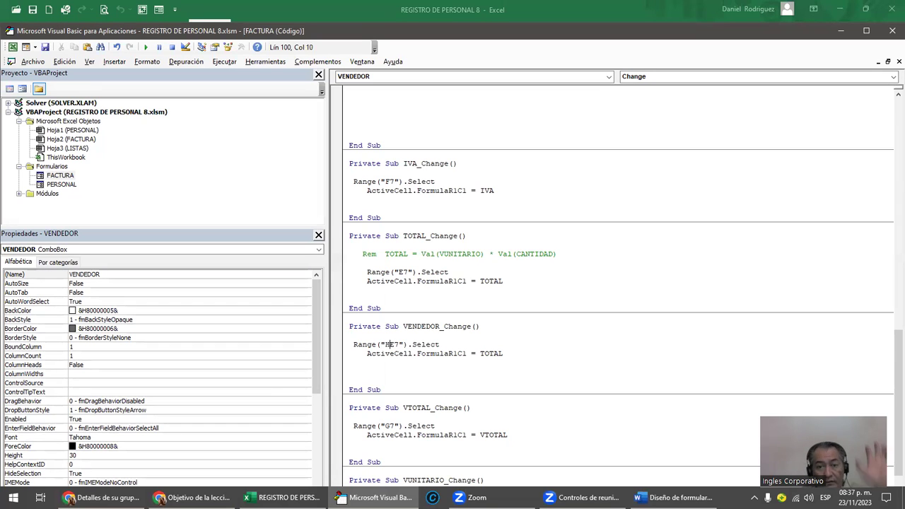
{"action": "key", "text": "Delete"}
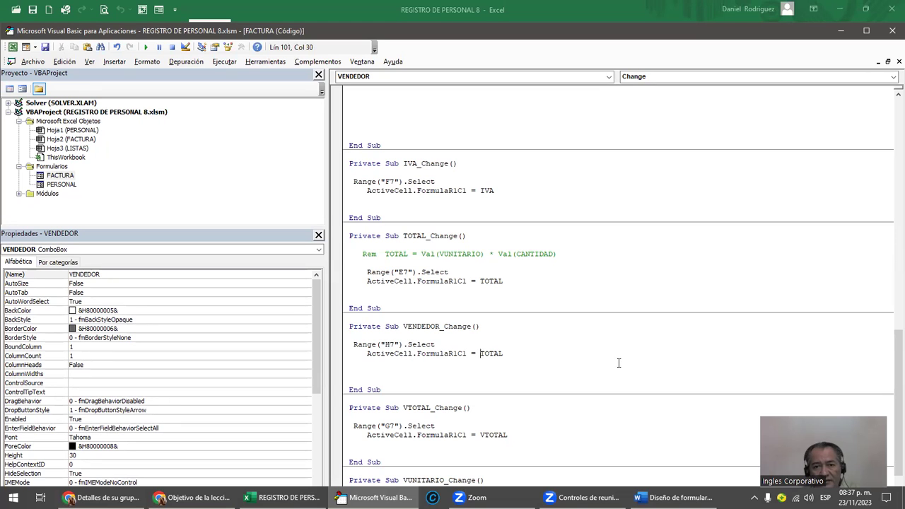
{"action": "key", "text": "Delete"}
{"action": "key", "text": "Delete"}
{"action": "key", "text": "Delete"}
{"action": "key", "text": "Delete"}
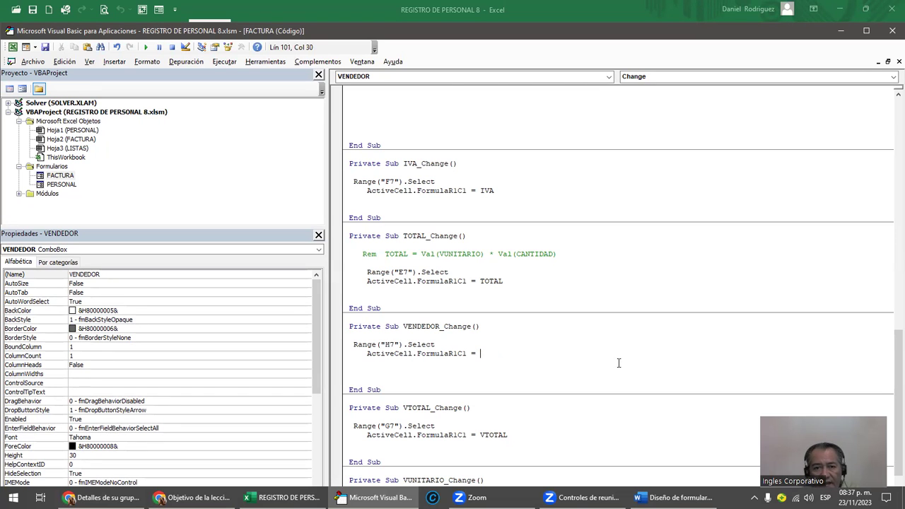
{"action": "type", "text": "VENDEDOR"}
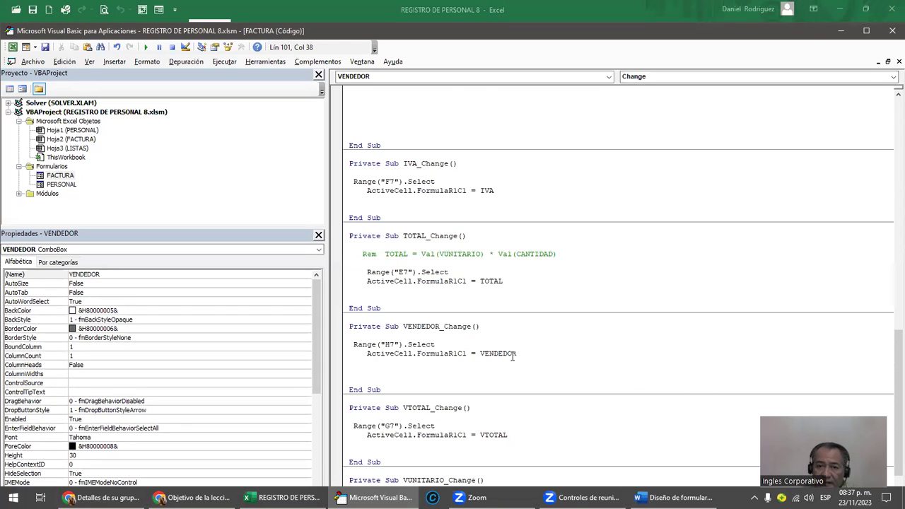
{"action": "key", "text": "shift+Left"}
{"action": "key", "text": "shift+Left"}
{"action": "key", "text": "shift+Left"}
{"action": "left_click_drag", "start_coordinate": [440, 322], "coordinate": [419, 326]}
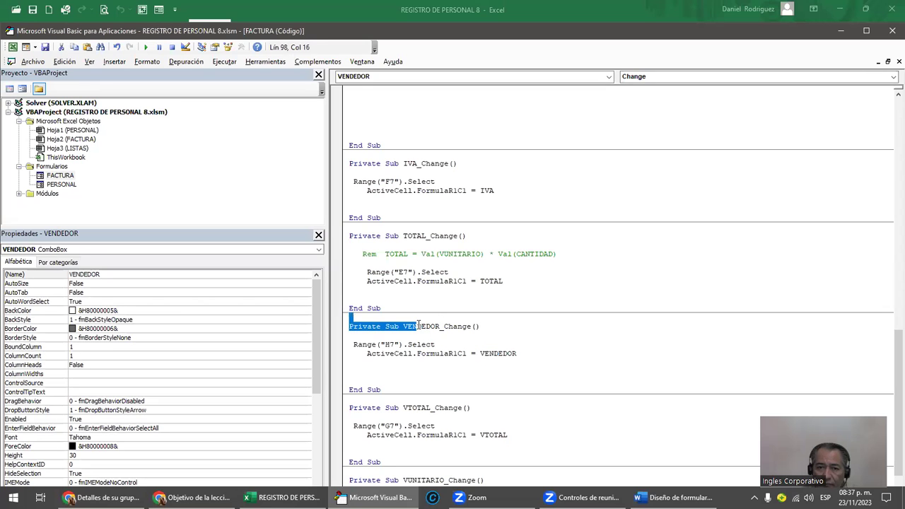
{"action": "left_click", "coordinate": [519, 353]}
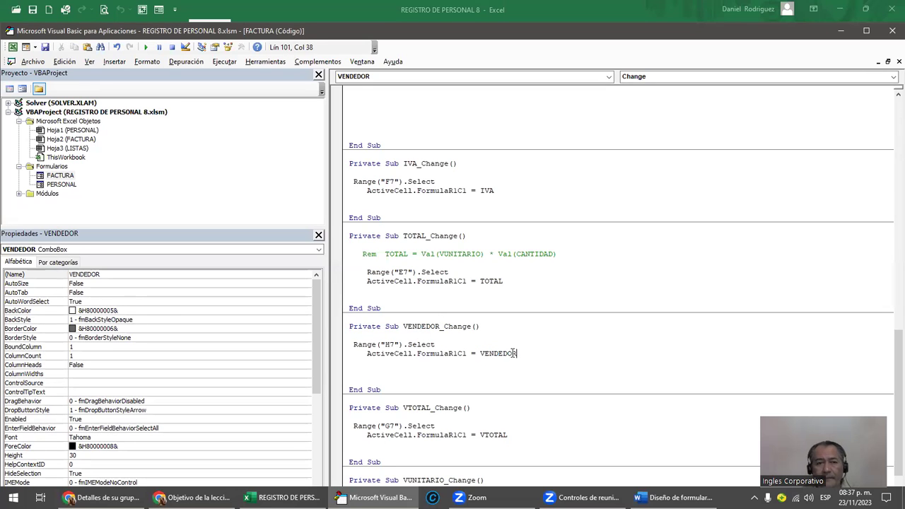
Step: Run the invoice form and enter CODIGO TT, DESCRIPCION TT, VALOR UNITARIO 1 and CANTIDAD 2
{"action": "left_click", "coordinate": [145, 47]}
{"action": "left_click", "coordinate": [387, 135]}
{"action": "type", "text": "TT"}
{"action": "left_click", "coordinate": [389, 163]}
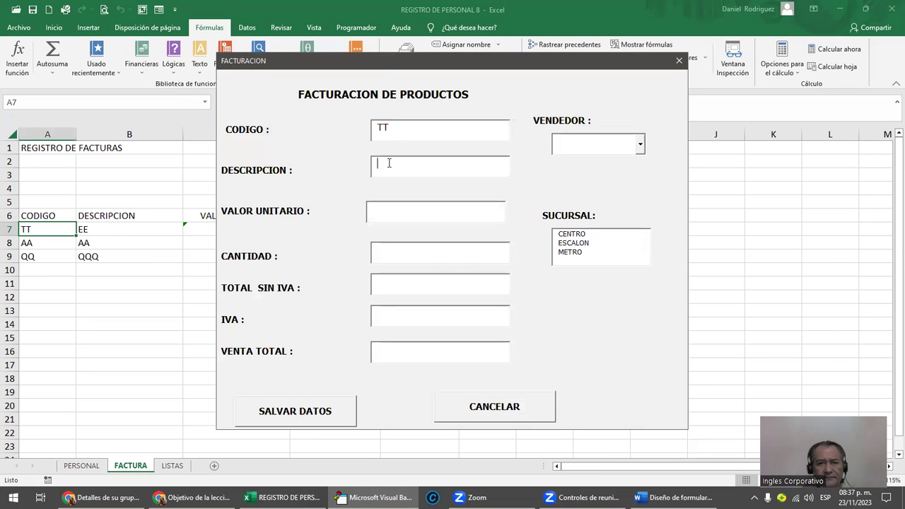
{"action": "type", "text": "TT"}
{"action": "left_click", "coordinate": [384, 211]}
{"action": "type", "text": "1"}
{"action": "left_click", "coordinate": [390, 248]}
{"action": "type", "text": "2"}
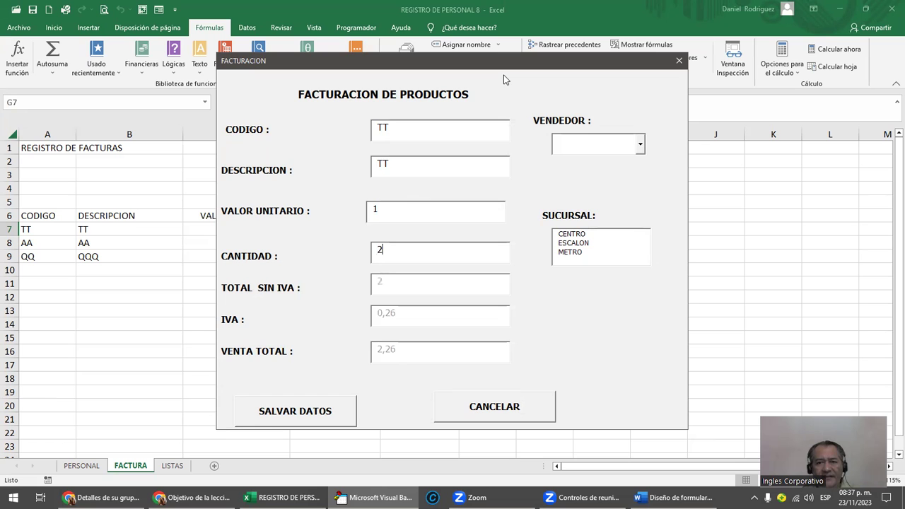
Step: Pick a seller and branch CENTRO, confirm the seller appears in H7, then close the form
{"action": "mouse_move", "coordinate": [505, 79]}
{"action": "left_mouse_down"}
{"action": "mouse_move", "coordinate": [393, 104]}
{"action": "mouse_move", "coordinate": [282, 70]}
{"action": "left_mouse_up"}
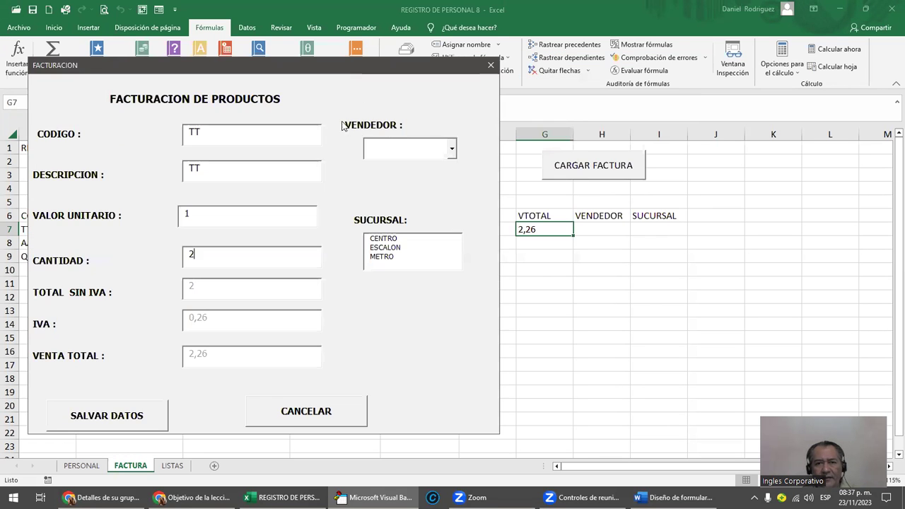
{"action": "left_click", "coordinate": [452, 150]}
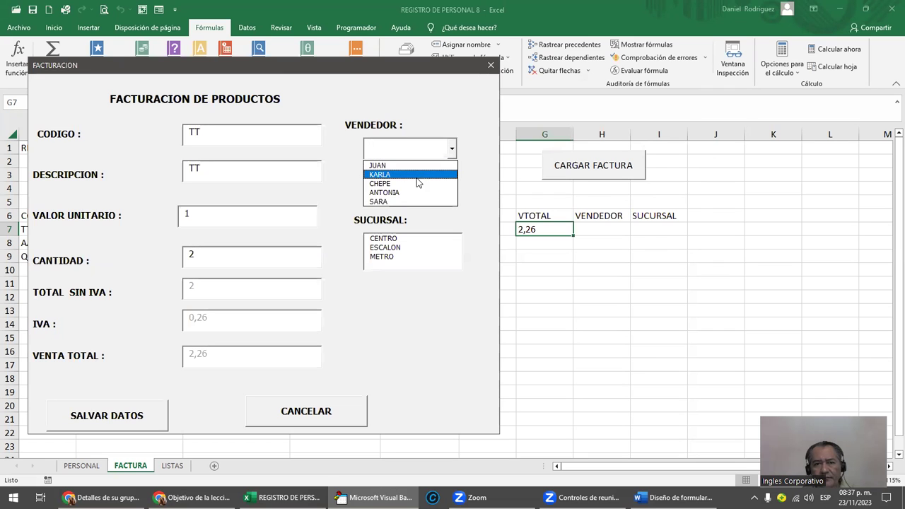
{"action": "left_click", "coordinate": [385, 165]}
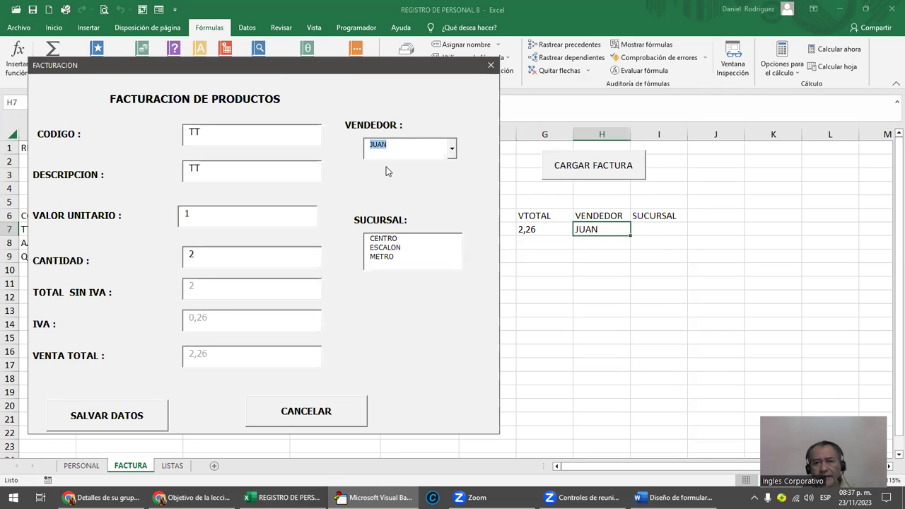
{"action": "left_click", "coordinate": [450, 154]}
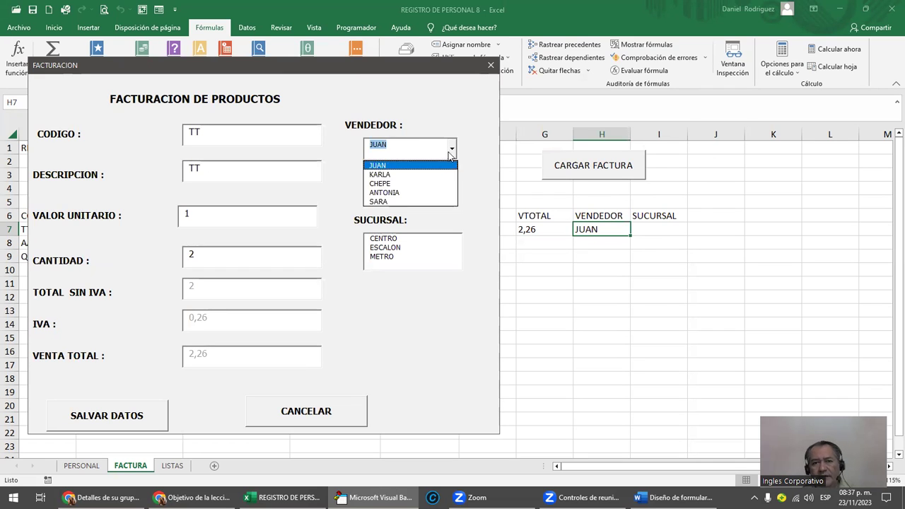
{"action": "left_click", "coordinate": [402, 181]}
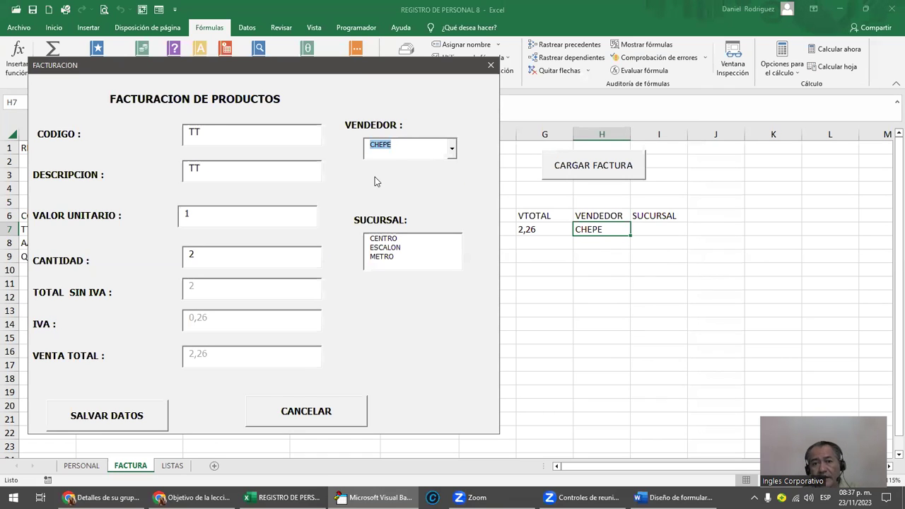
{"action": "left_click", "coordinate": [394, 240]}
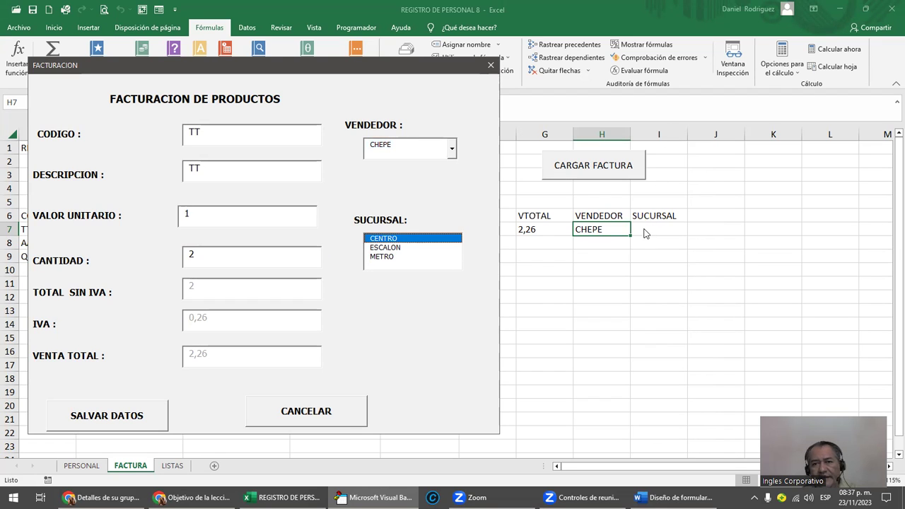
{"action": "left_click", "coordinate": [491, 65]}
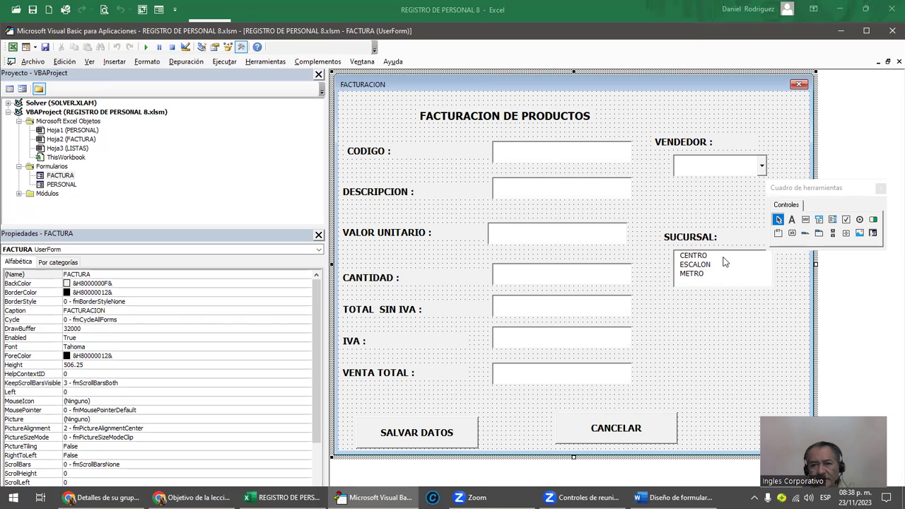
Step: Paste the Range/ActiveCell lines into SUCURSAL_Click and change the cell reference to I7
{"action": "double_click", "coordinate": [723, 263]}
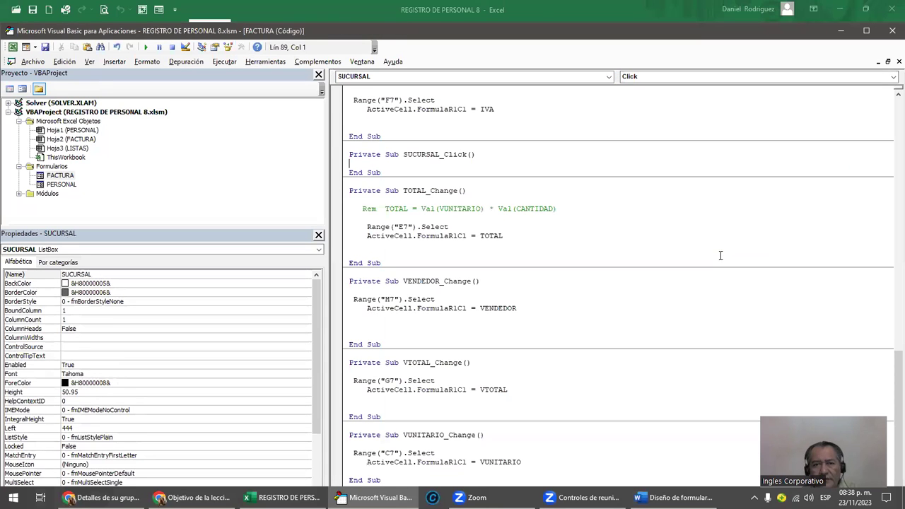
{"action": "key", "text": "Return"}
{"action": "key", "text": "Return"}
{"action": "key", "text": "Return"}
{"action": "key", "text": "Return"}
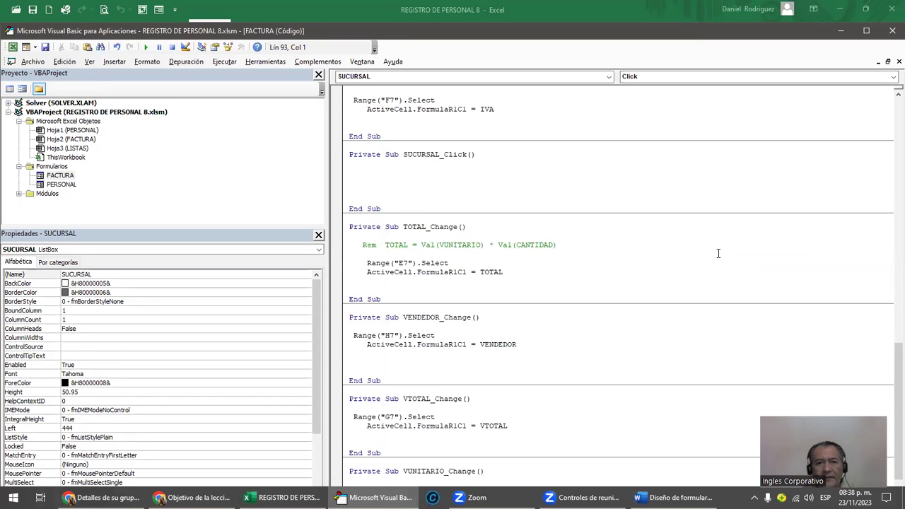
{"action": "key", "text": "Up"}
{"action": "key", "text": "Up"}
{"action": "key", "text": "Up"}
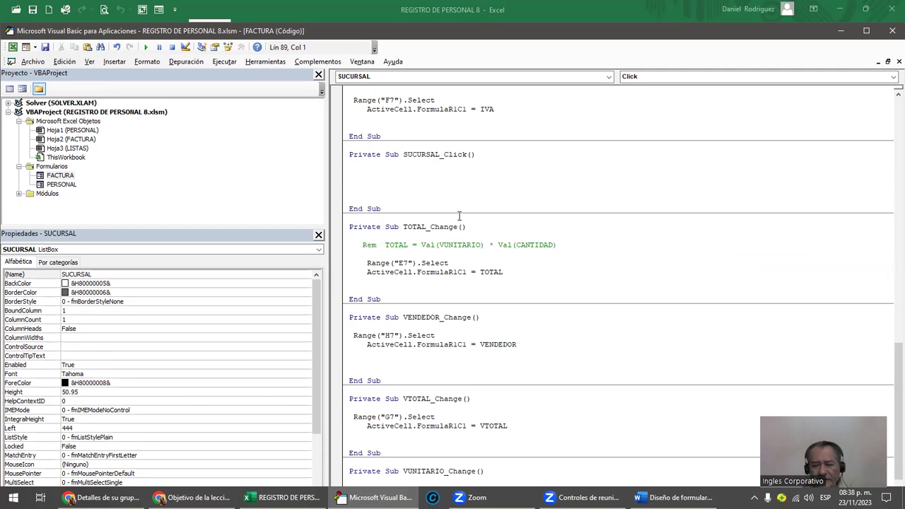
{"action": "type", "text": "Range(\"E7\").Select     ActiveCell.FormulaR1C1 = TOTAL"}
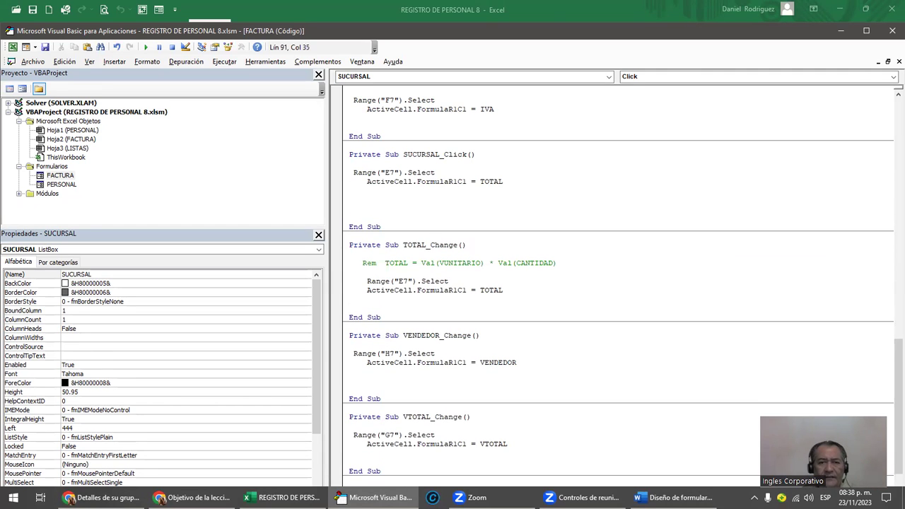
{"action": "left_click", "coordinate": [385, 173]}
{"action": "type", "text": "I"}
{"action": "key", "text": "Delete"}
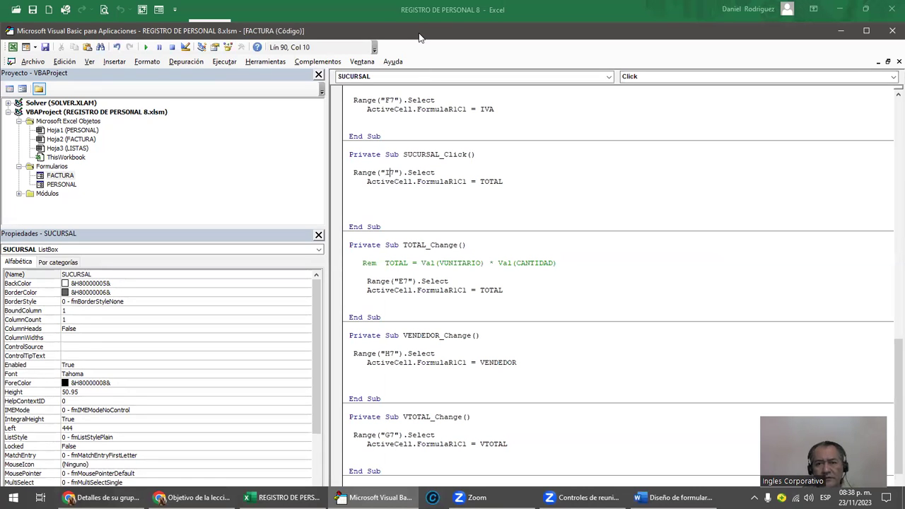
Step: Replace TOTAL with SUCURSAL so the branch value is written into I7
{"action": "left_click_drag", "start_coordinate": [419, 38], "coordinate": [403, 50]}
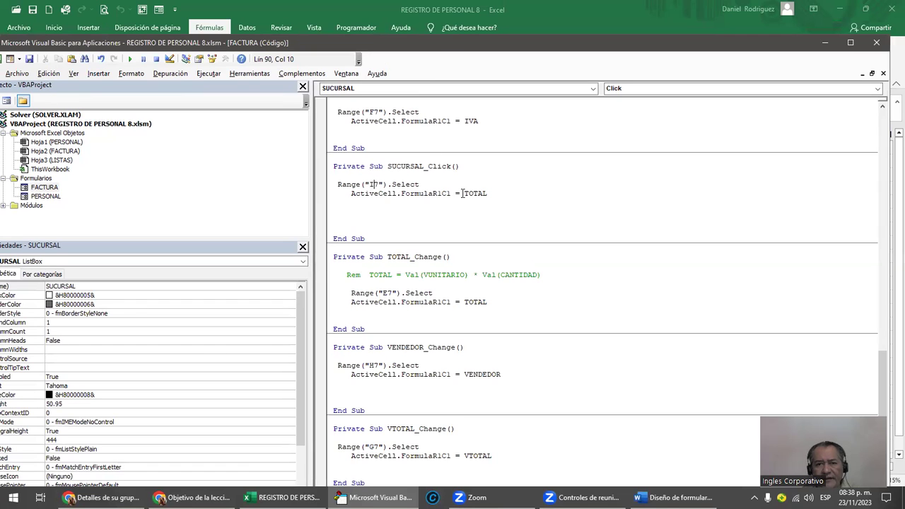
{"action": "type", "text": "SUCURSAL"}
{"action": "key", "text": "Delete"}
{"action": "key", "text": "Delete"}
{"action": "key", "text": "Delete"}
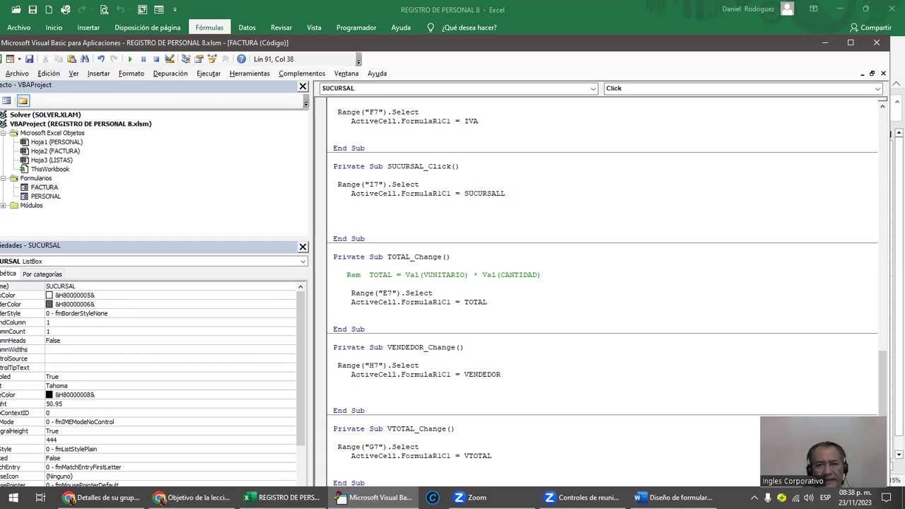
{"action": "left_click_drag", "start_coordinate": [500, 193], "coordinate": [464, 192]}
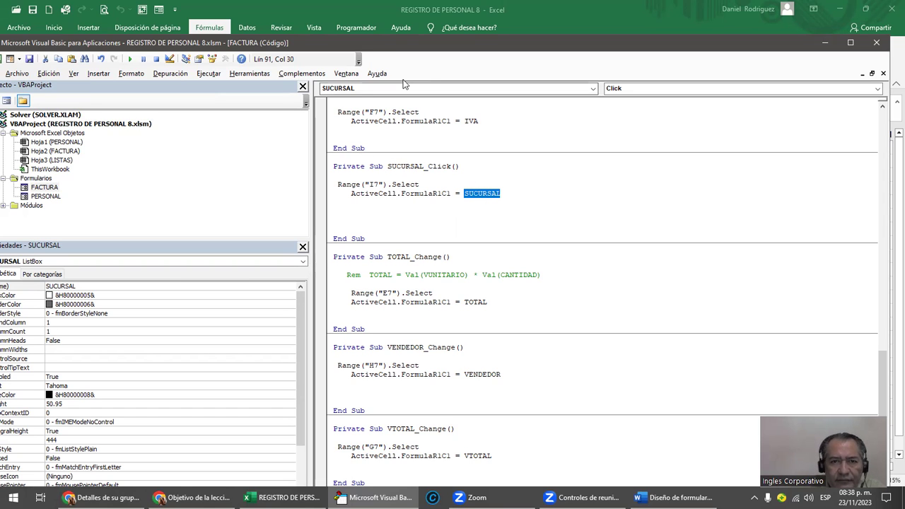
{"action": "double_click", "coordinate": [410, 48]}
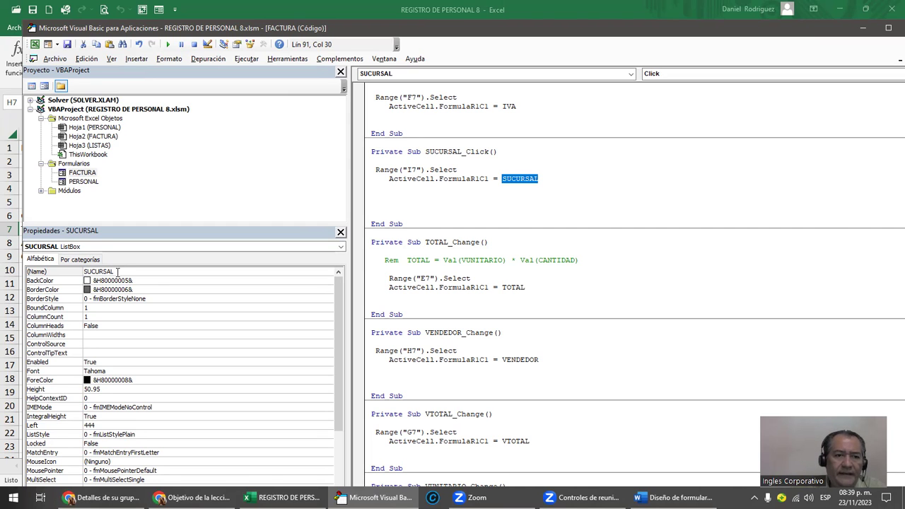
{"action": "left_click", "coordinate": [117, 271]}
{"action": "type", "text": "_"}
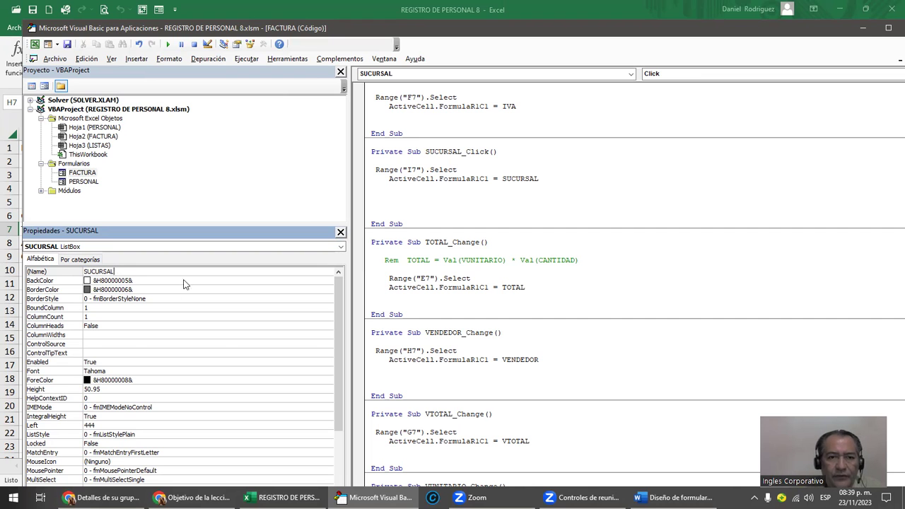
Step: Launch the FACTURACION form from its code, dismissing the macro list first
{"action": "left_click", "coordinate": [168, 44]}
{"action": "key", "text": "Escape"}
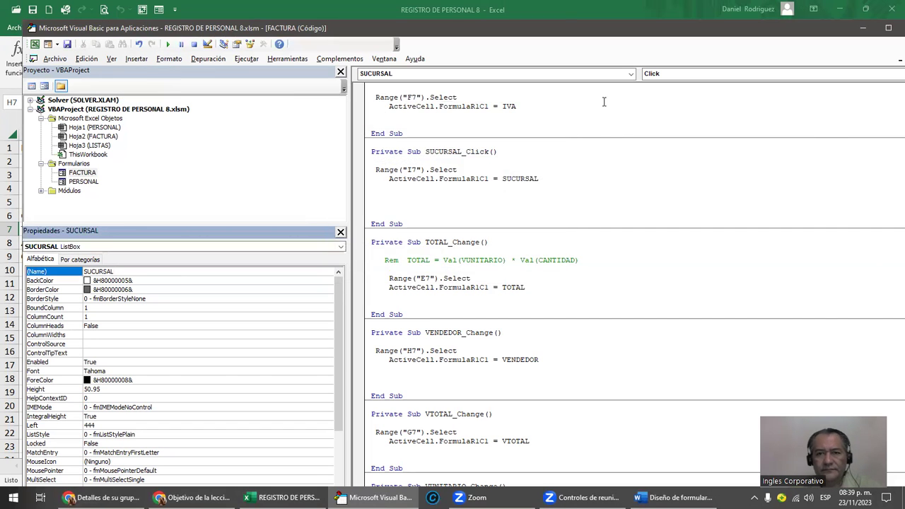
{"action": "scroll", "coordinate": [572, 281], "scroll_direction": "down", "scroll_amount": 2}
{"action": "left_click", "coordinate": [574, 372]}
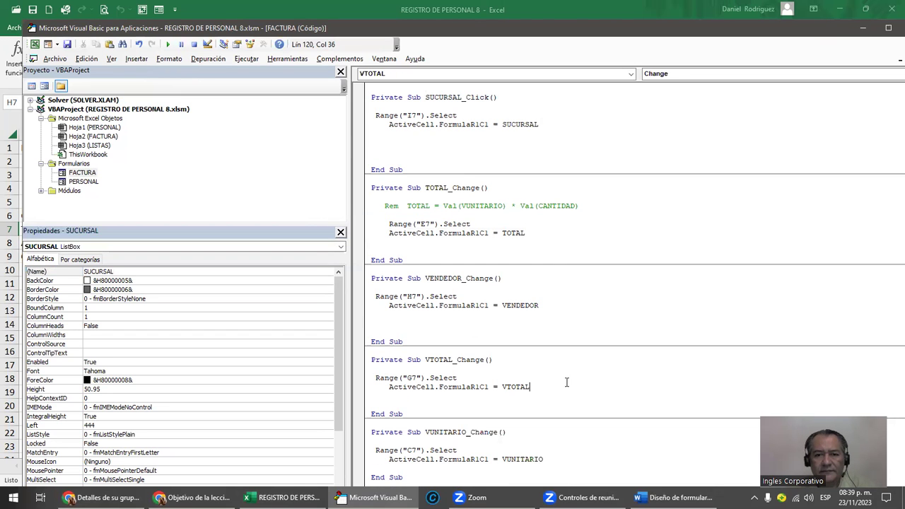
{"action": "left_click", "coordinate": [168, 43]}
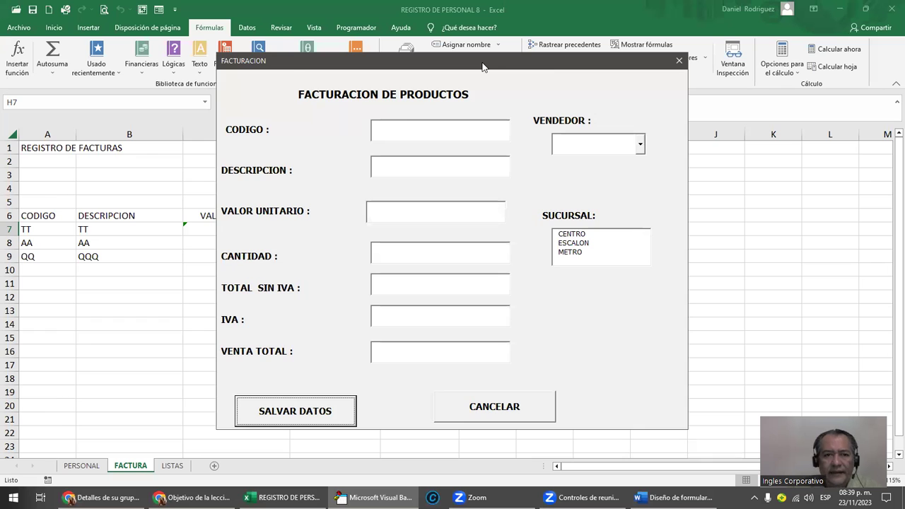
{"action": "left_click_drag", "start_coordinate": [483, 66], "coordinate": [562, 55]}
Step: Enter CODIGO YYY, DESCRIPCION YY1 and CANTIDAD 2 on the form
{"action": "left_click", "coordinate": [480, 124]}
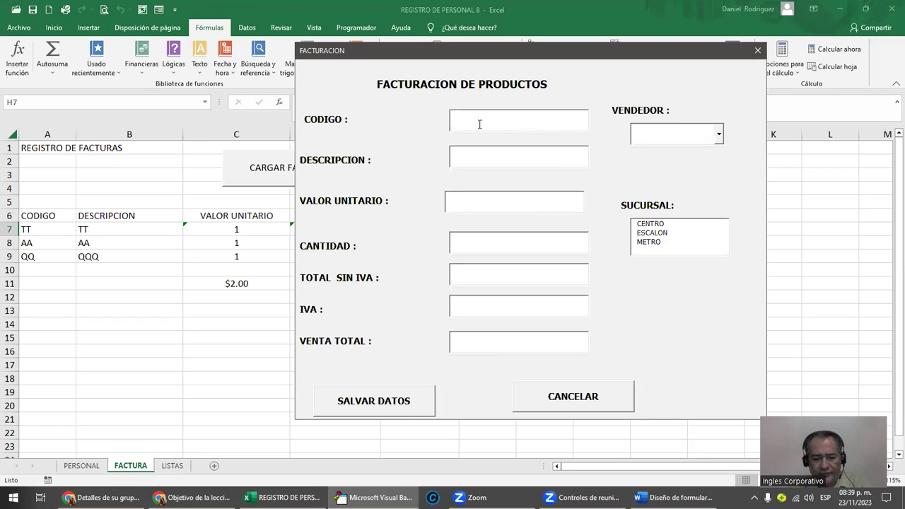
{"action": "type", "text": "YYY"}
{"action": "left_click", "coordinate": [472, 157]}
{"action": "type", "text": "YY"}
{"action": "type", "text": "1"}
{"action": "left_click", "coordinate": [455, 243]}
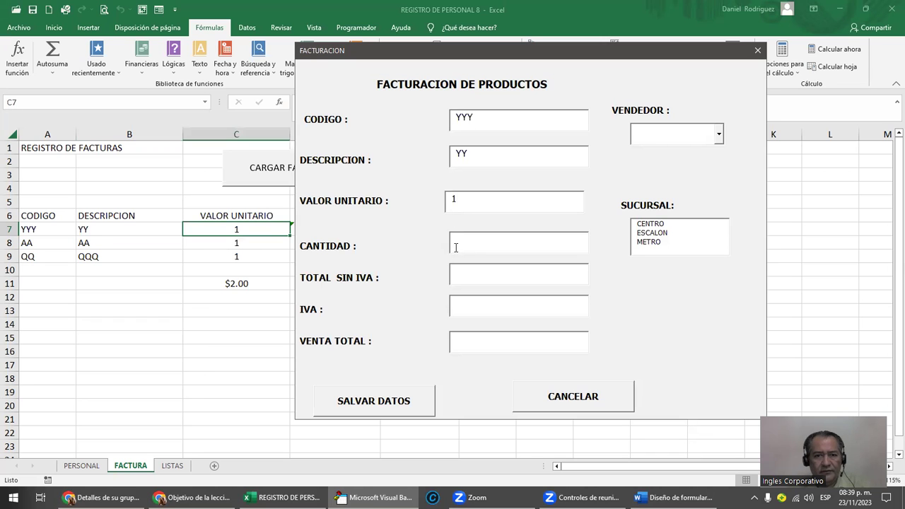
{"action": "type", "text": "2"}
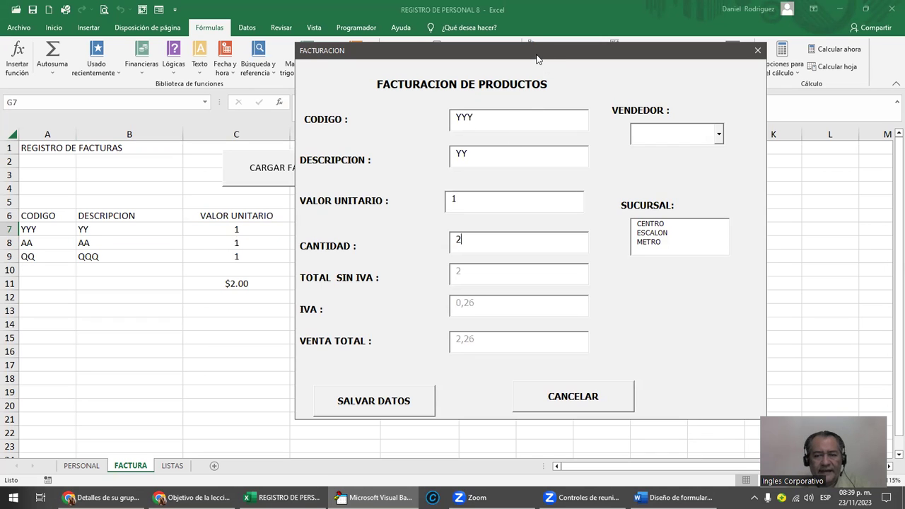
Step: Choose a seller and branch CENTRO, then check row 7 mirrors the invoice
{"action": "left_click_drag", "start_coordinate": [537, 60], "coordinate": [215, 55]}
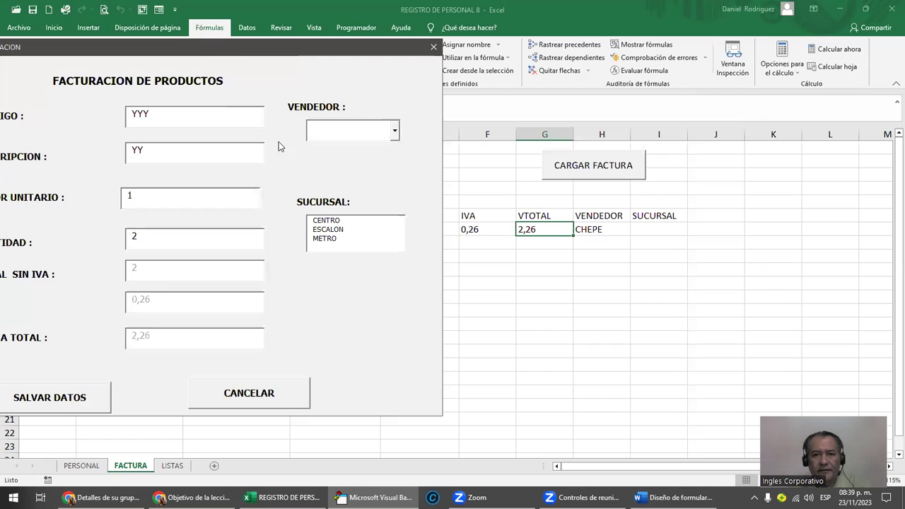
{"action": "left_click", "coordinate": [394, 133]}
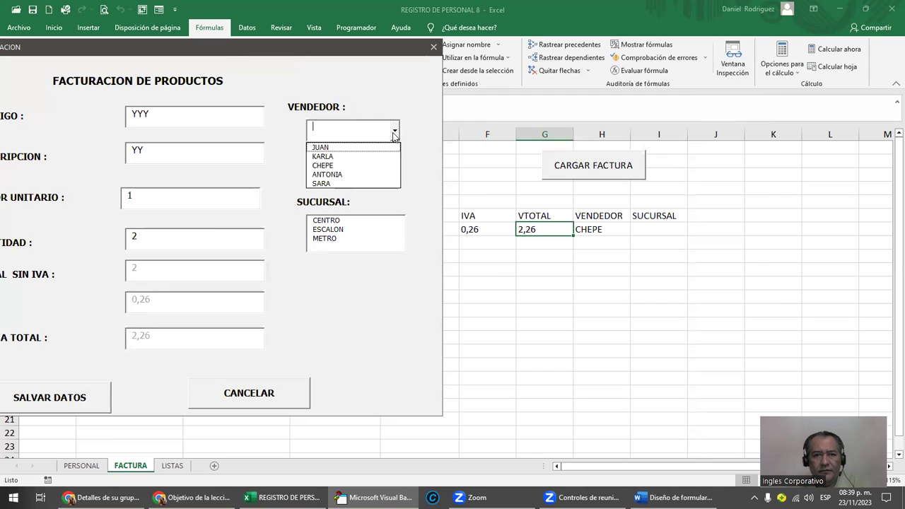
{"action": "left_click", "coordinate": [335, 175]}
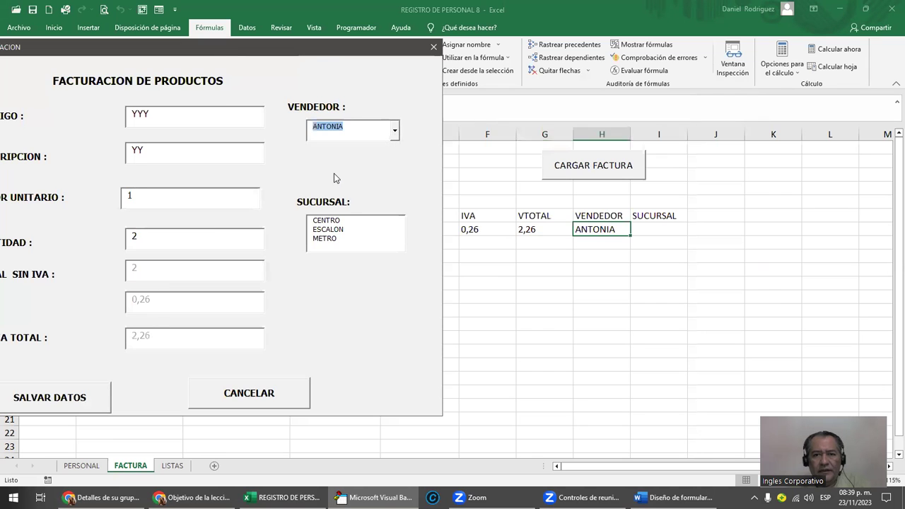
{"action": "left_click", "coordinate": [320, 240]}
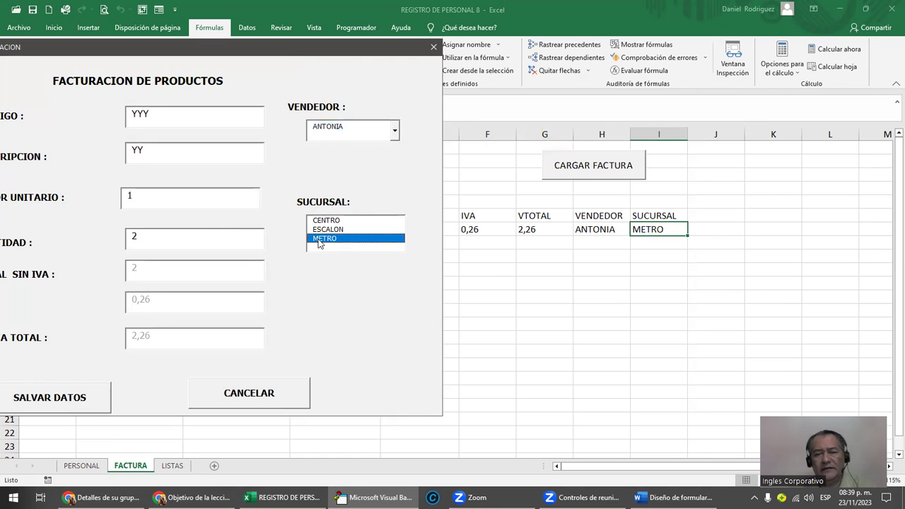
{"action": "left_click", "coordinate": [342, 233]}
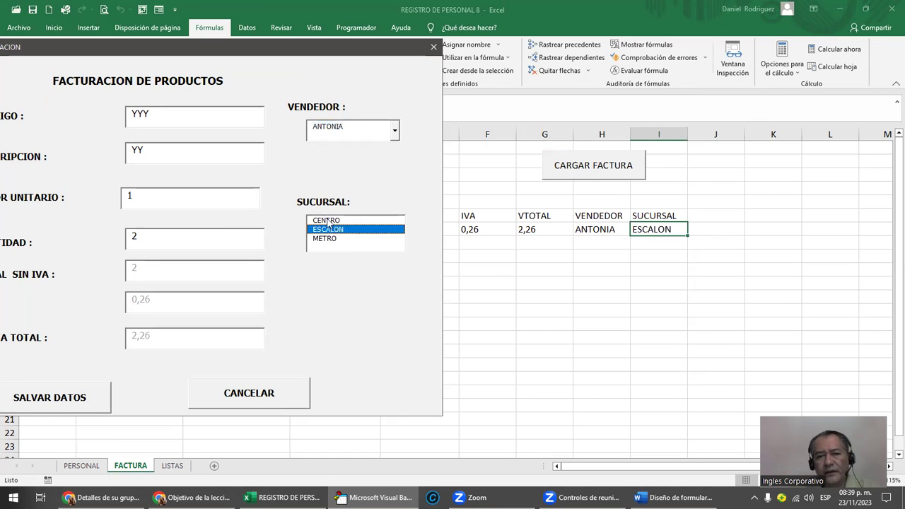
{"action": "left_click", "coordinate": [328, 220]}
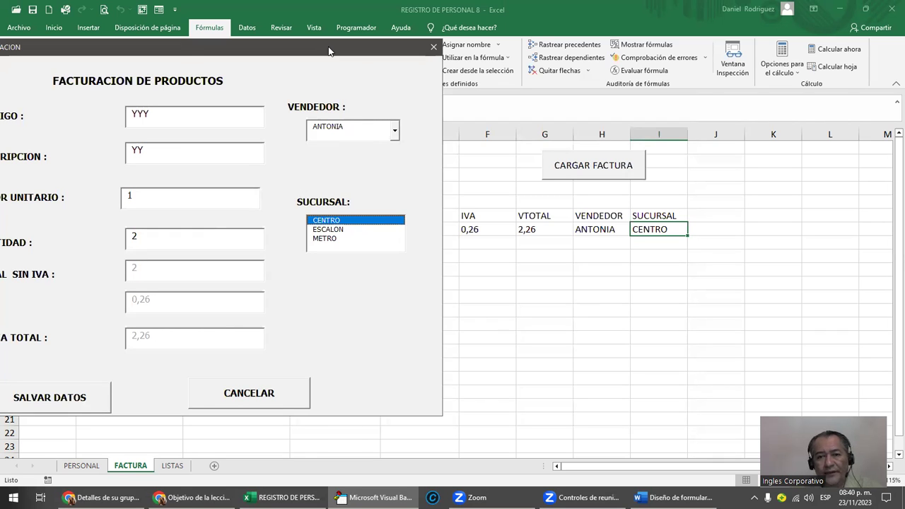
{"action": "left_click_drag", "start_coordinate": [329, 51], "coordinate": [559, 290]}
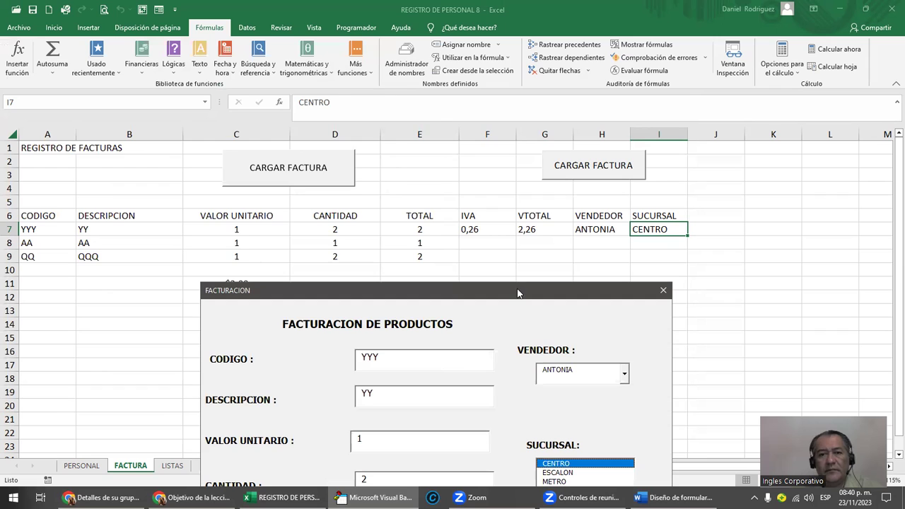
{"action": "left_click_drag", "start_coordinate": [518, 293], "coordinate": [510, 68]}
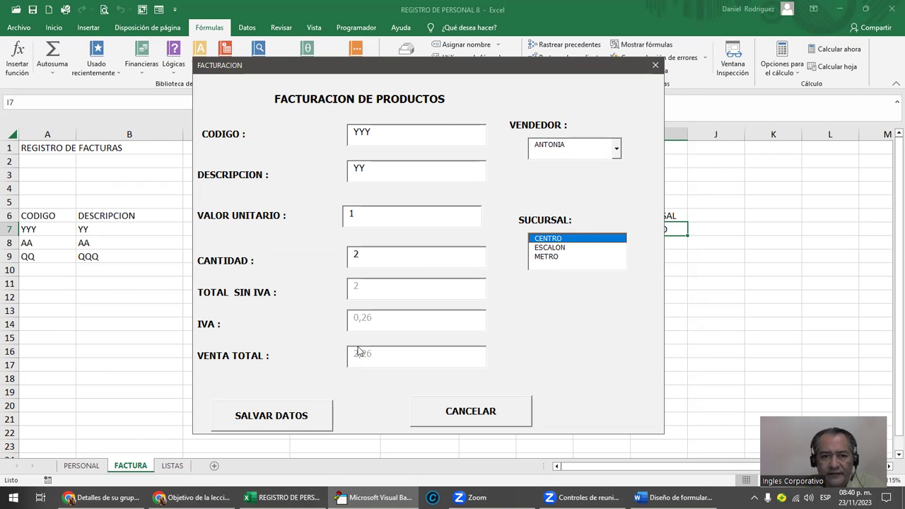
Step: Save the YYY invoice with SALVAR DATOS, accept the confirmation, and verify it moved to row 8
{"action": "left_click", "coordinate": [297, 416]}
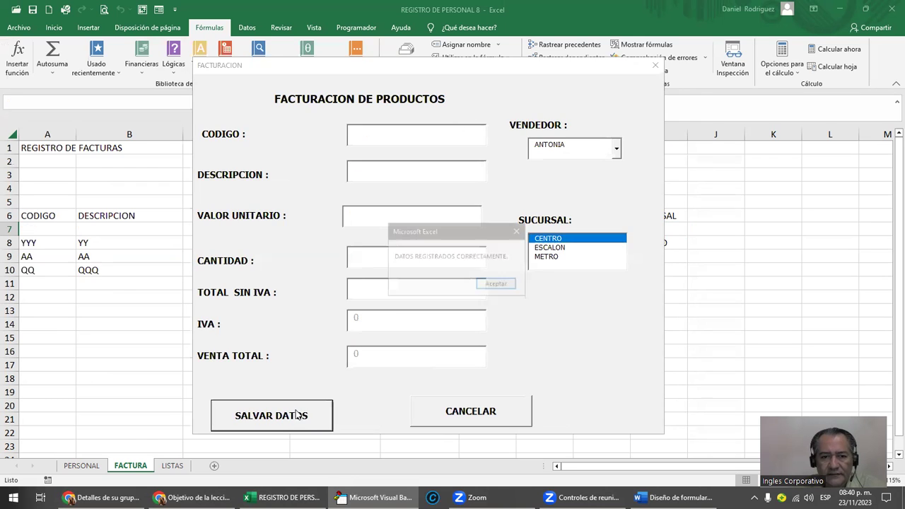
{"action": "left_click", "coordinate": [495, 284]}
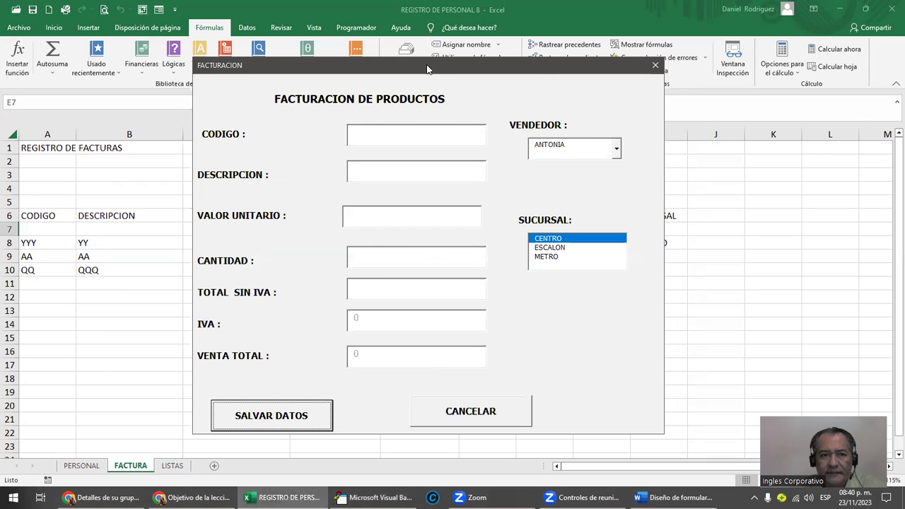
{"action": "left_click_drag", "start_coordinate": [427, 69], "coordinate": [426, 301]}
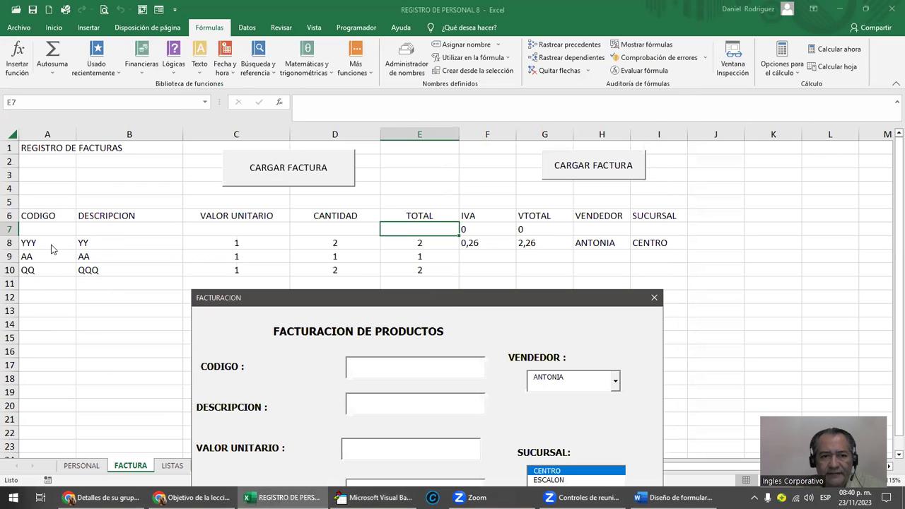
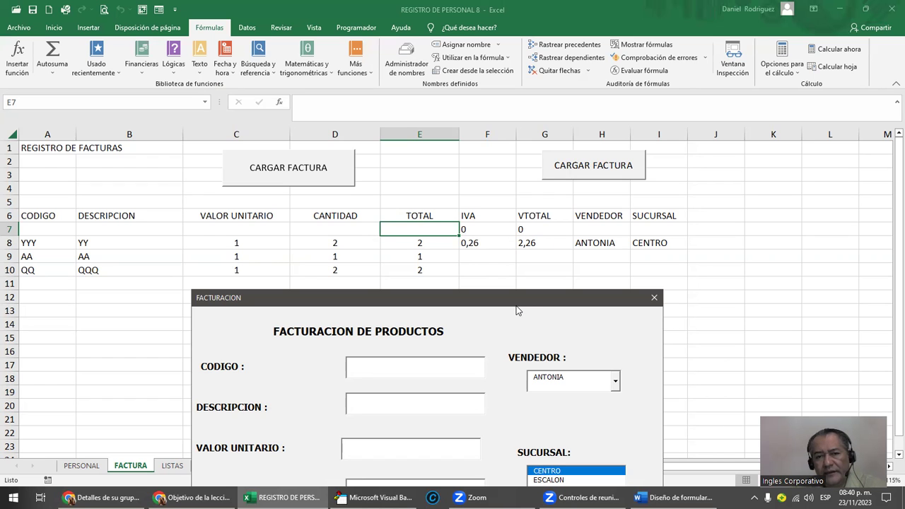
Step: Cancel the running FACTURACION form, acknowledge the not-saved message, and close the form
{"action": "left_click_drag", "start_coordinate": [517, 310], "coordinate": [531, 293]}
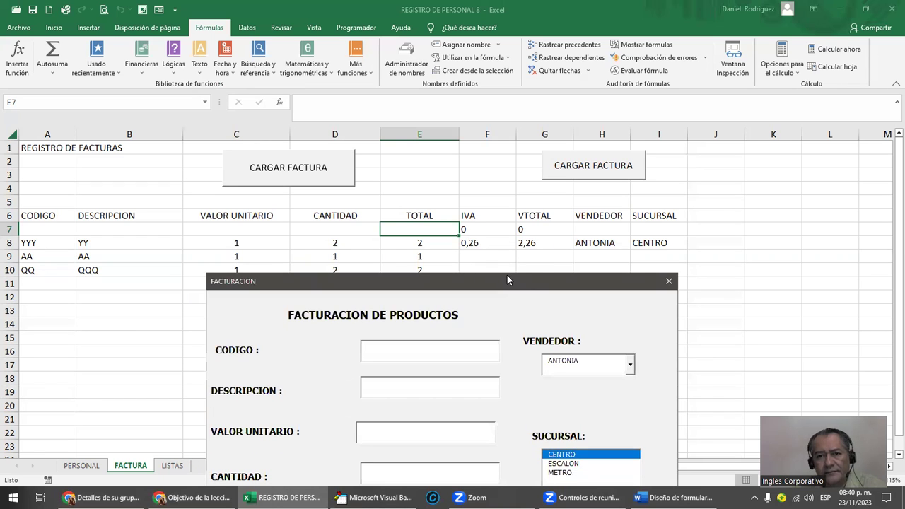
{"action": "left_click_drag", "start_coordinate": [507, 276], "coordinate": [487, 74]}
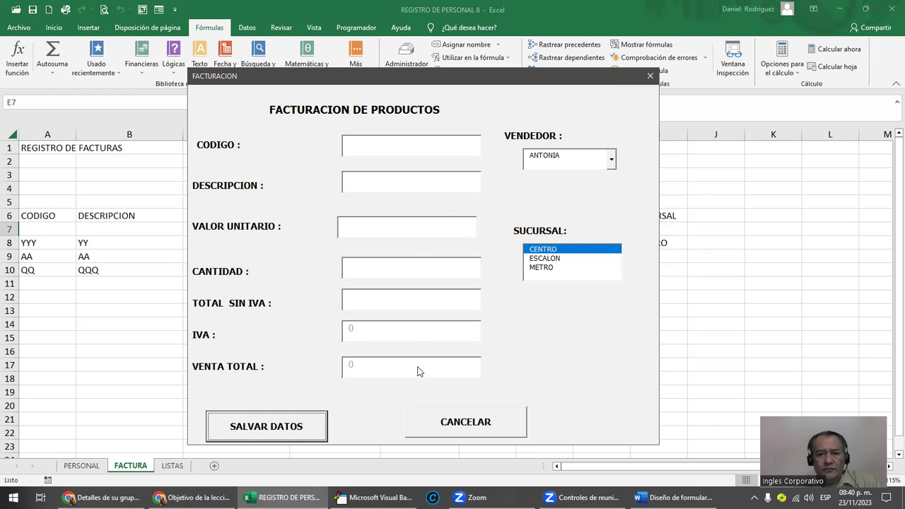
{"action": "left_click", "coordinate": [460, 421]}
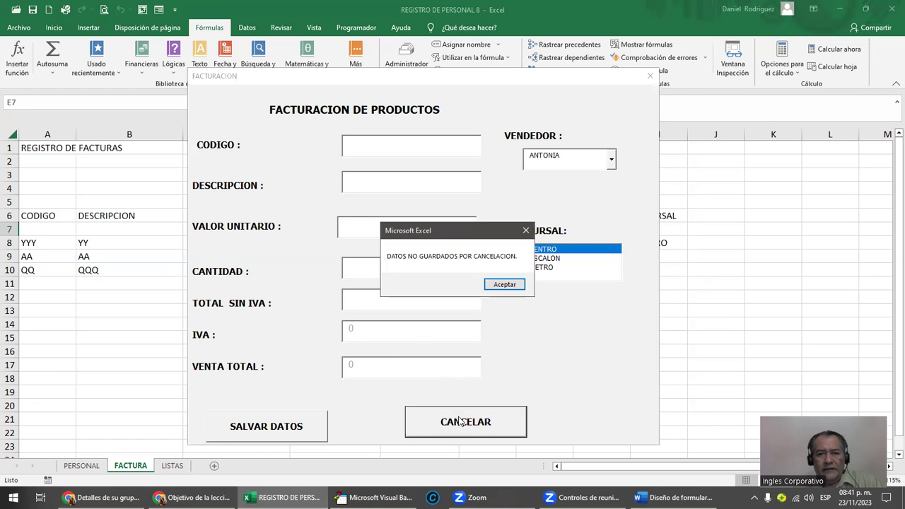
{"action": "left_click", "coordinate": [506, 285]}
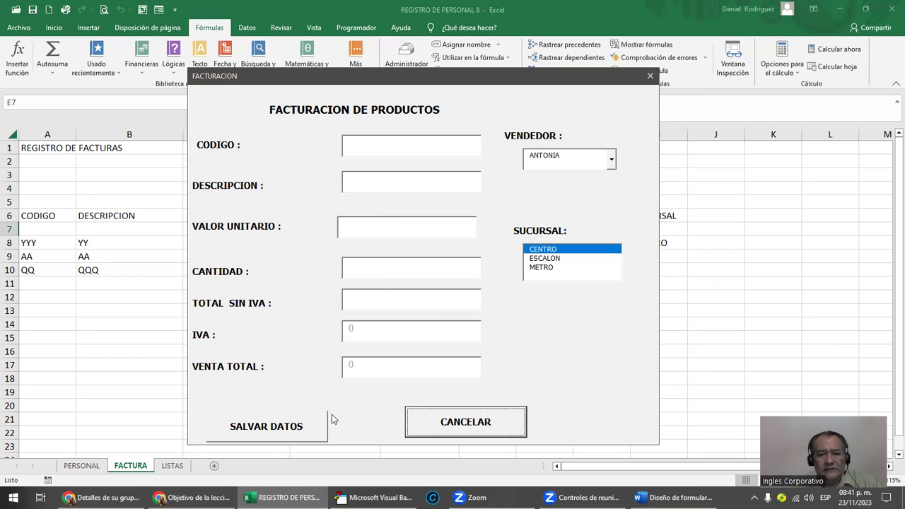
{"action": "left_click", "coordinate": [650, 78]}
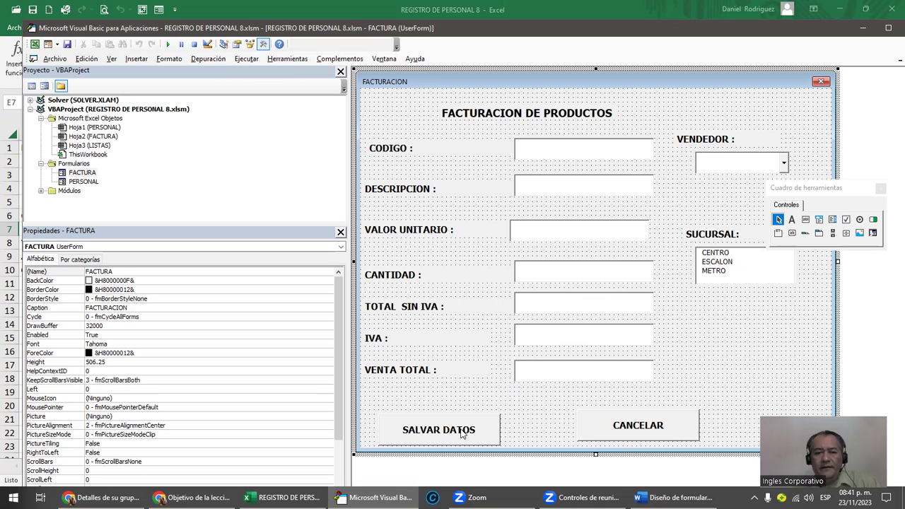
Step: Open the SALVAR DATOS button's GUARDAR_Click code and review its five field-clearing lines
{"action": "left_click", "coordinate": [425, 433]}
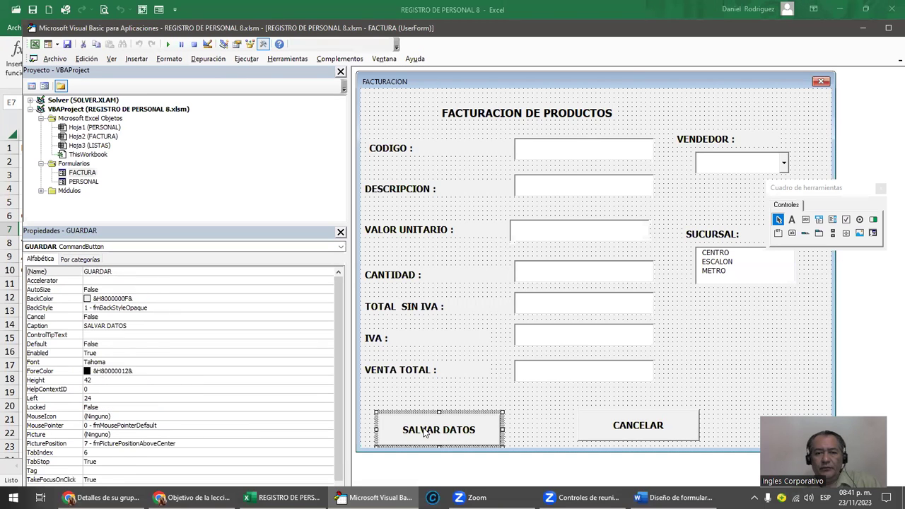
{"action": "double_click", "coordinate": [425, 434]}
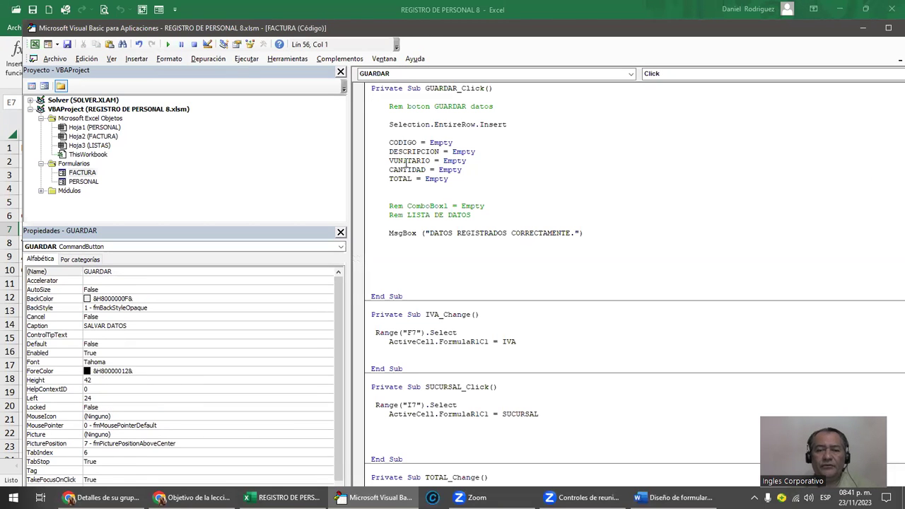
{"action": "key", "text": "Return"}
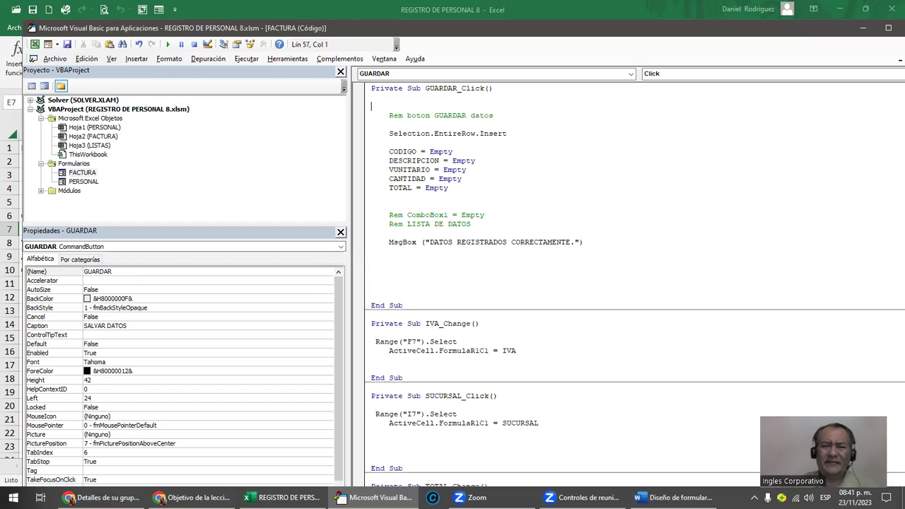
{"action": "left_click_drag", "start_coordinate": [388, 152], "coordinate": [451, 194]}
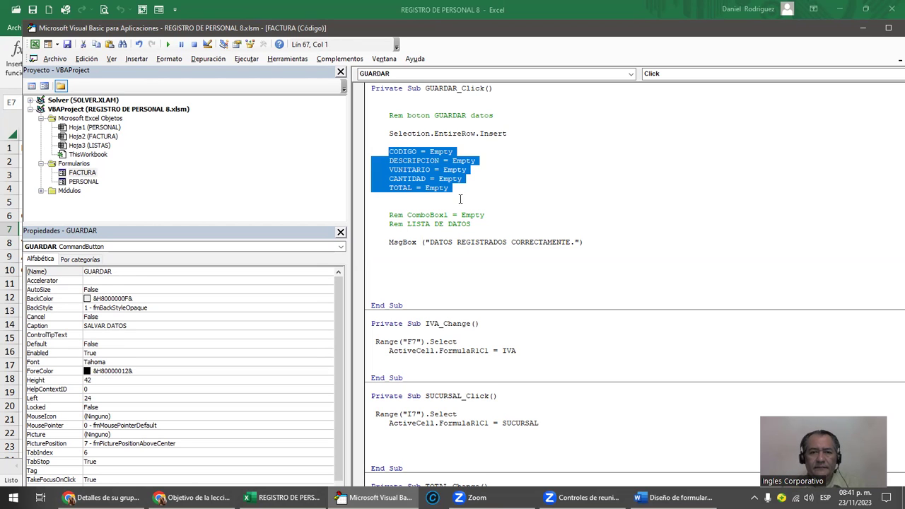
{"action": "left_click", "coordinate": [434, 215]}
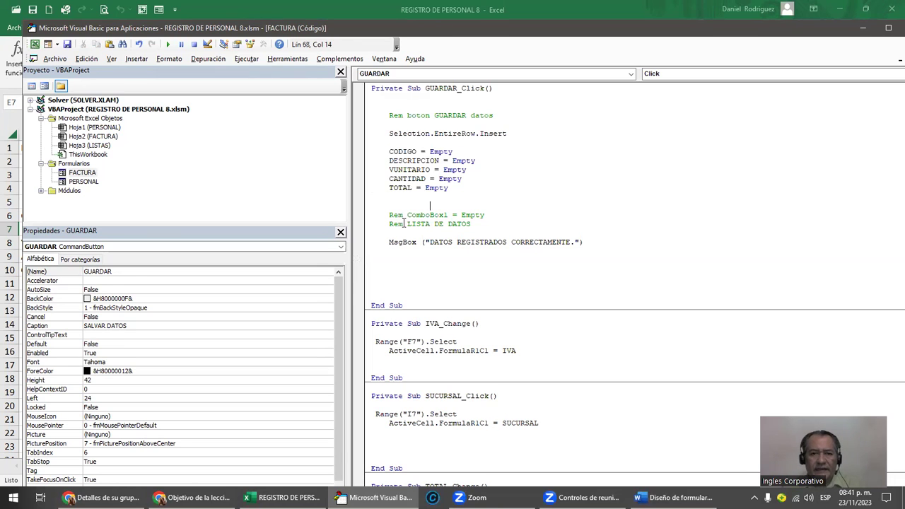
Step: Check the commented ComboBox1 = Empty line and place the cursor after TOTAL = Empty
{"action": "left_click_drag", "start_coordinate": [407, 215], "coordinate": [486, 215]}
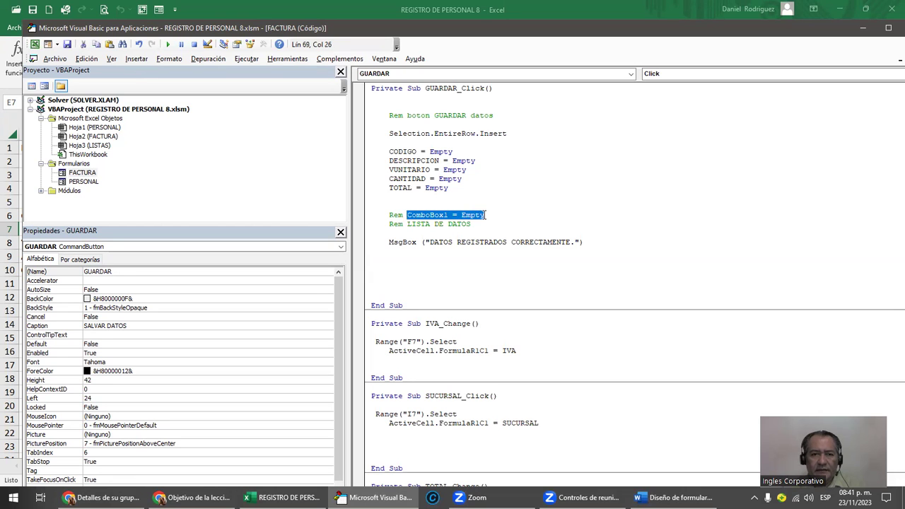
{"action": "left_click", "coordinate": [430, 205]}
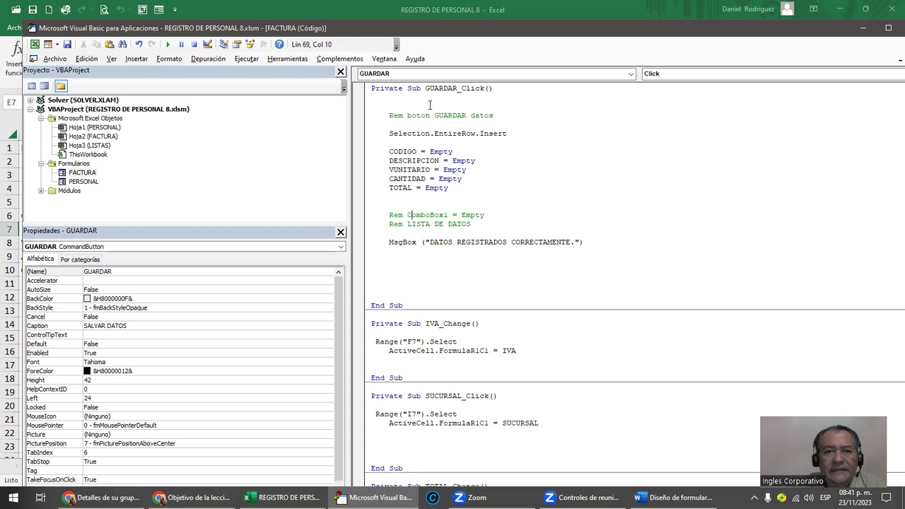
{"action": "double_click", "coordinate": [408, 27]}
{"action": "left_click", "coordinate": [412, 409]}
{"action": "type", "text": "IVA"}
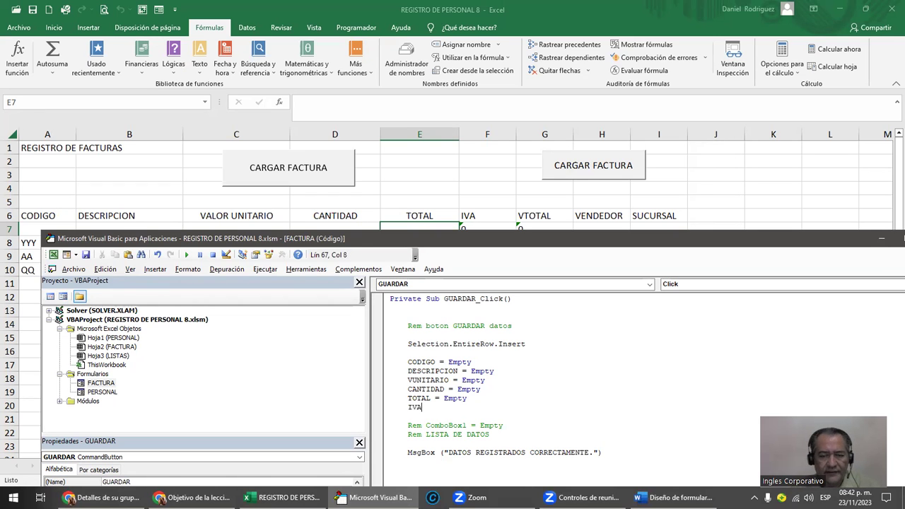
Step: Add VTOTAL, VENDEDORES and SUCURSAL lines below the new IVA line
{"action": "key", "text": "Return"}
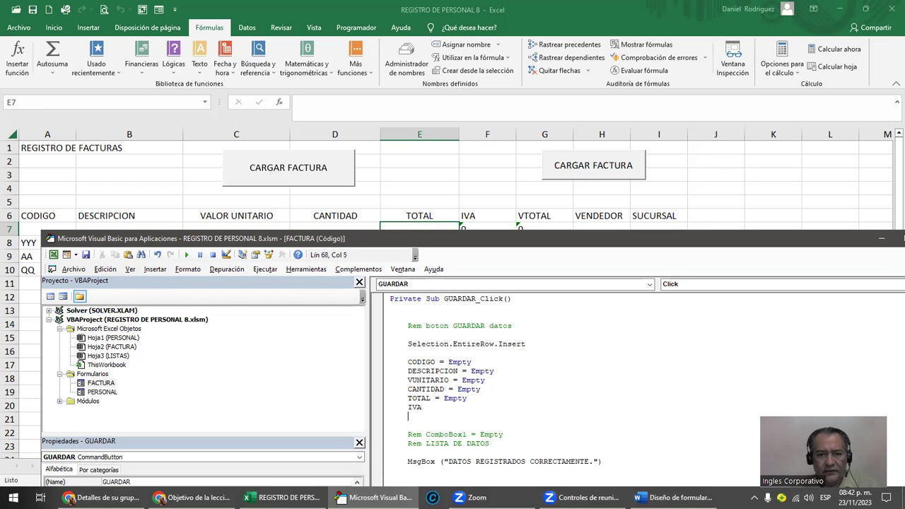
{"action": "type", "text": "VTOTAL"}
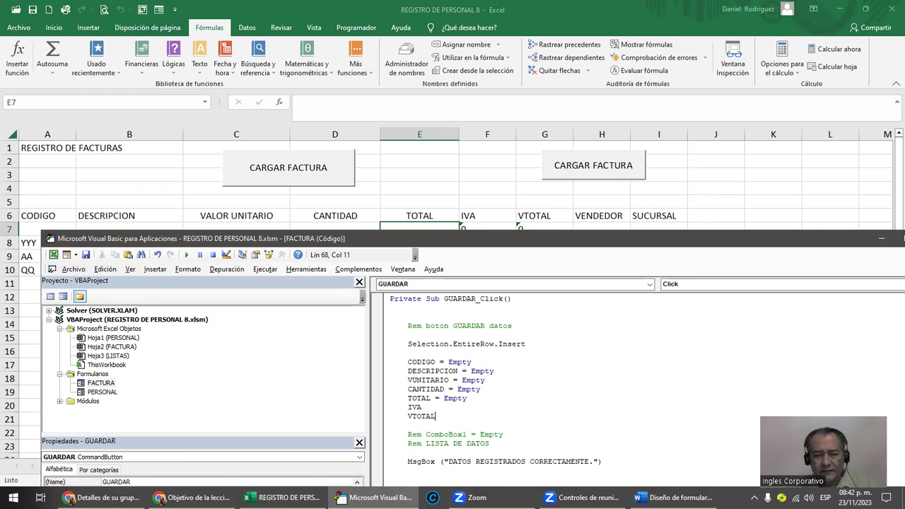
{"action": "key", "text": "Return"}
{"action": "type", "text": "VEND"}
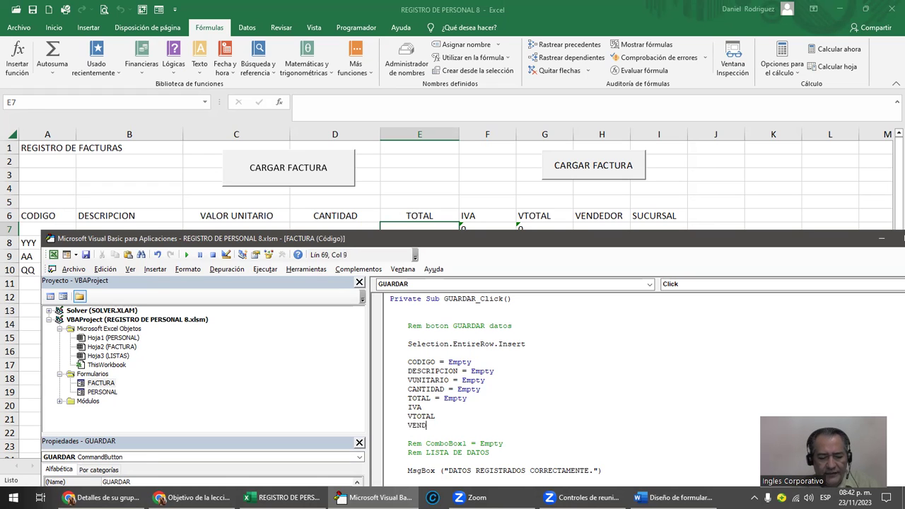
{"action": "type", "text": "EDORES"}
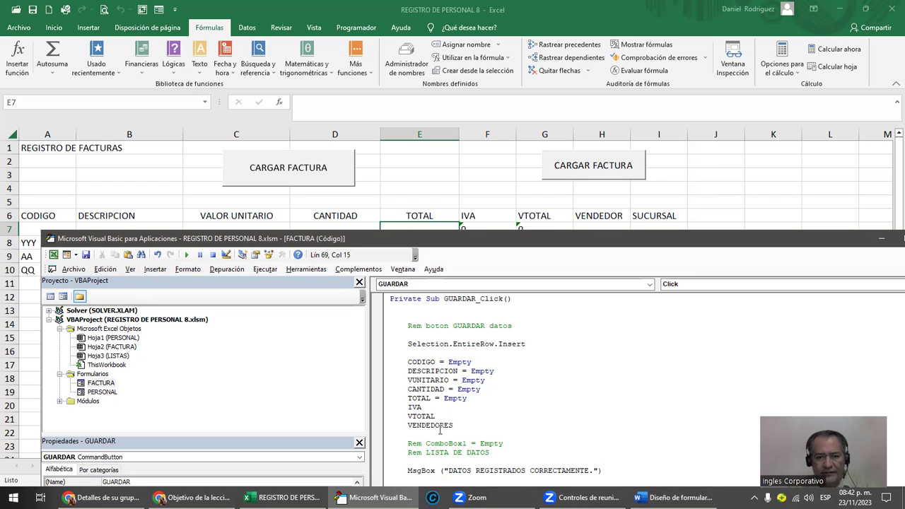
{"action": "key", "text": "Return"}
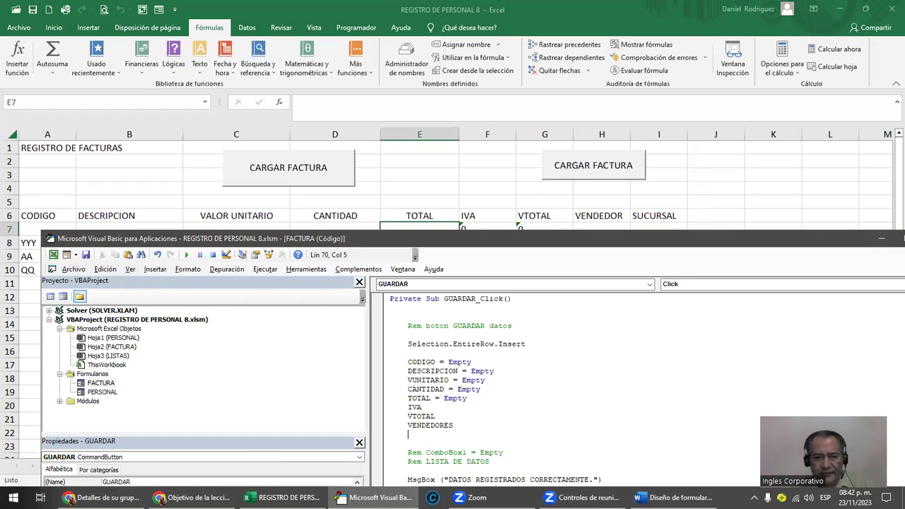
{"action": "type", "text": "SUCURSAL"}
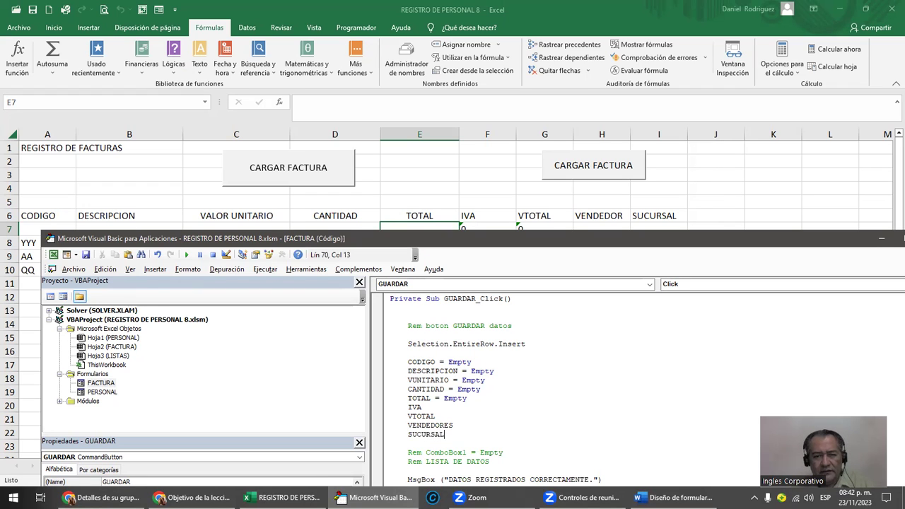
{"action": "key", "text": "Return"}
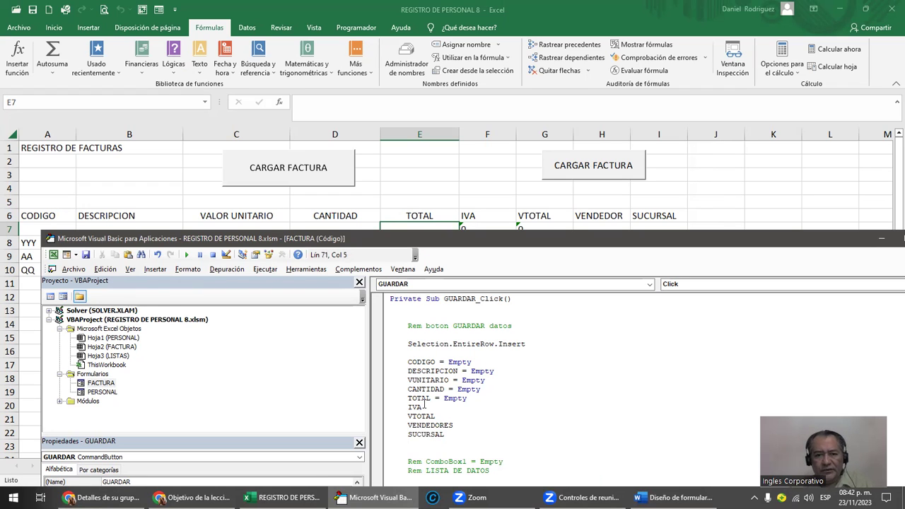
Step: Append '= Empty' to the new lines, copied from the TOTAL line
{"action": "mouse_move", "coordinate": [431, 398]}
{"action": "left_mouse_down"}
{"action": "mouse_move", "coordinate": [449, 390]}
{"action": "mouse_move", "coordinate": [477, 401]}
{"action": "left_mouse_up"}
{"action": "key", "text": "ctrl+c"}
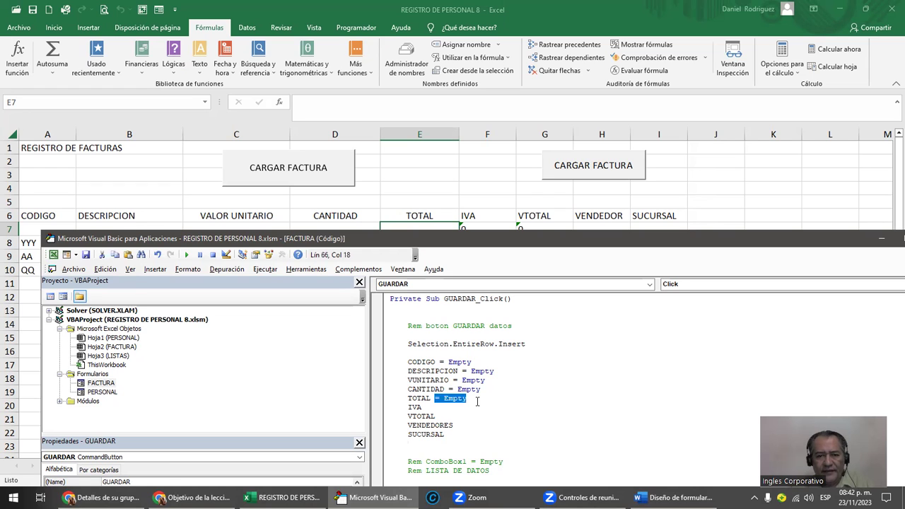
{"action": "key", "text": "Down"}
{"action": "key", "text": "ctrl+v"}
{"action": "key", "text": "ctrl+v"}
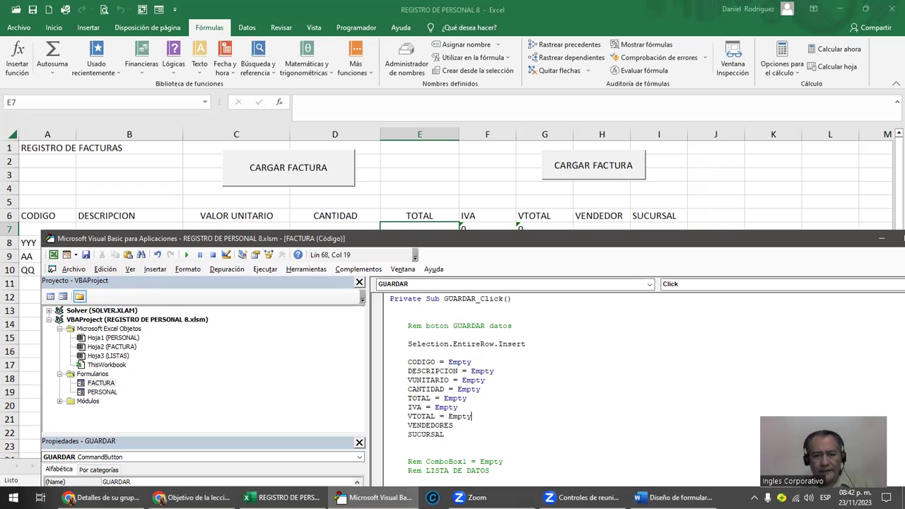
{"action": "key", "text": "ctrl+v"}
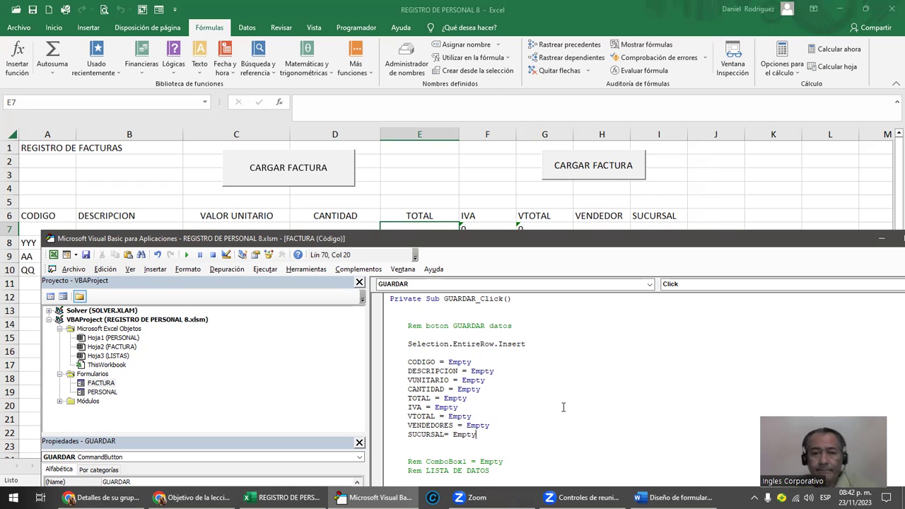
Step: Insert a blank line above IVA and Tab-indent the IVA through SUCURSAL block
{"action": "left_click_drag", "start_coordinate": [452, 238], "coordinate": [451, 60]}
{"action": "left_click", "coordinate": [408, 241]}
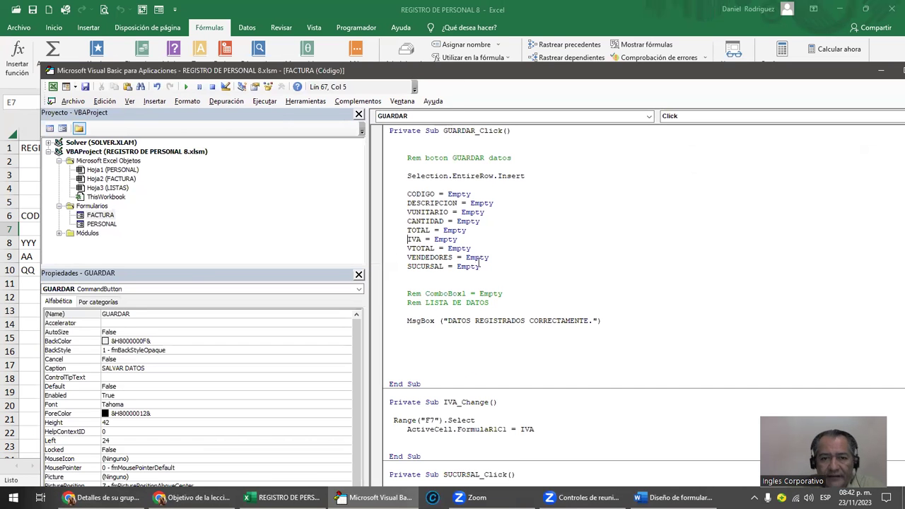
{"action": "key", "text": "Return"}
{"action": "key", "text": "Down"}
{"action": "key", "text": "Down"}
{"action": "key", "text": "Up"}
{"action": "key", "text": "Home"}
{"action": "key", "text": "shift+Down"}
{"action": "key", "text": "shift+Down"}
{"action": "key", "text": "shift+Down"}
{"action": "key", "text": "shift+Down"}
{"action": "key", "text": "shift+Down"}
{"action": "key", "text": "Tab"}
{"action": "left_click", "coordinate": [389, 293]}
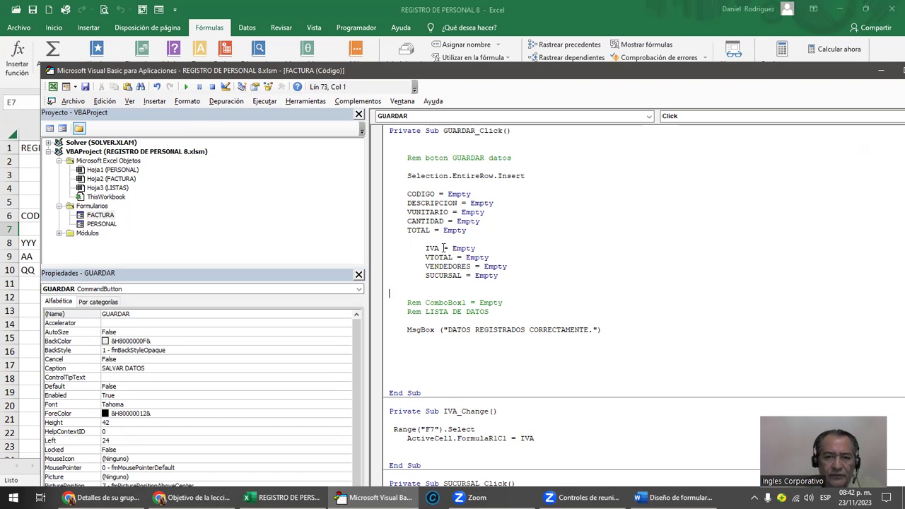
Step: Open the FACTURA form designer and inspect the IVA, VENTA TOTAL, VENDEDOR and SUCURSAL controls
{"action": "left_click", "coordinate": [92, 218]}
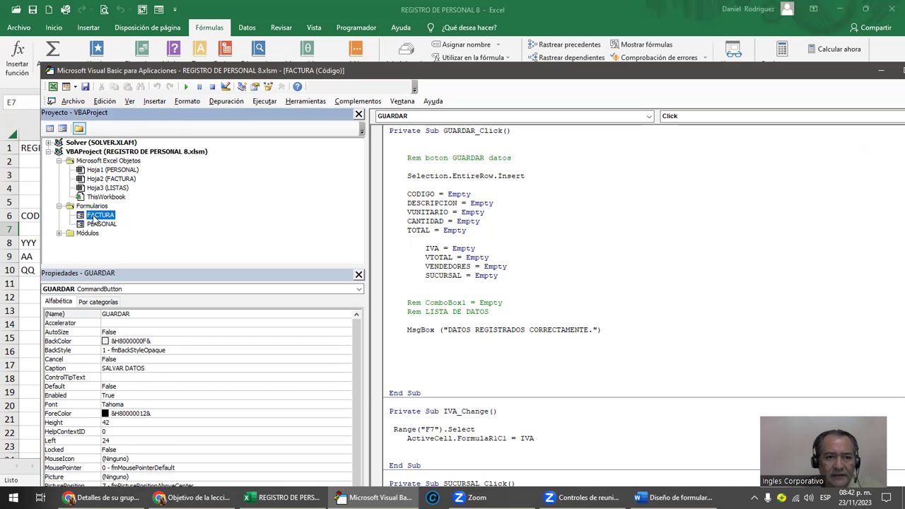
{"action": "double_click", "coordinate": [92, 216]}
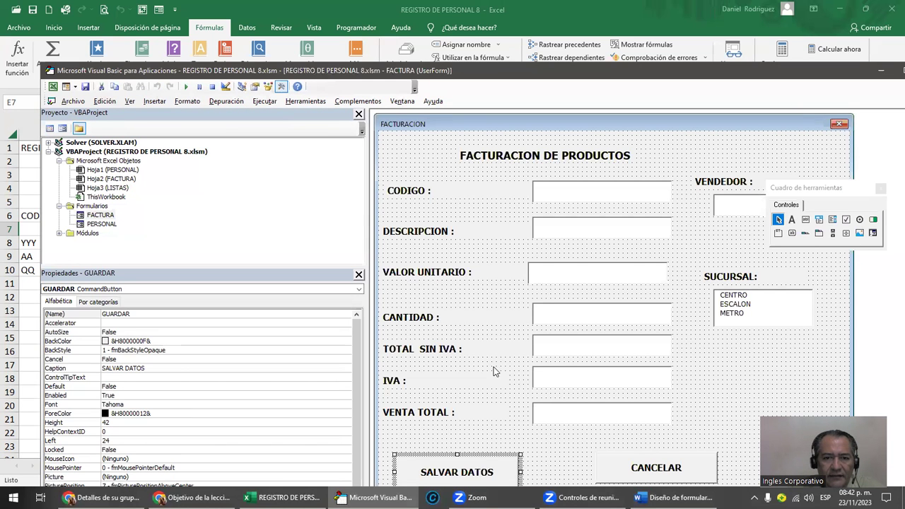
{"action": "left_click", "coordinate": [566, 377]}
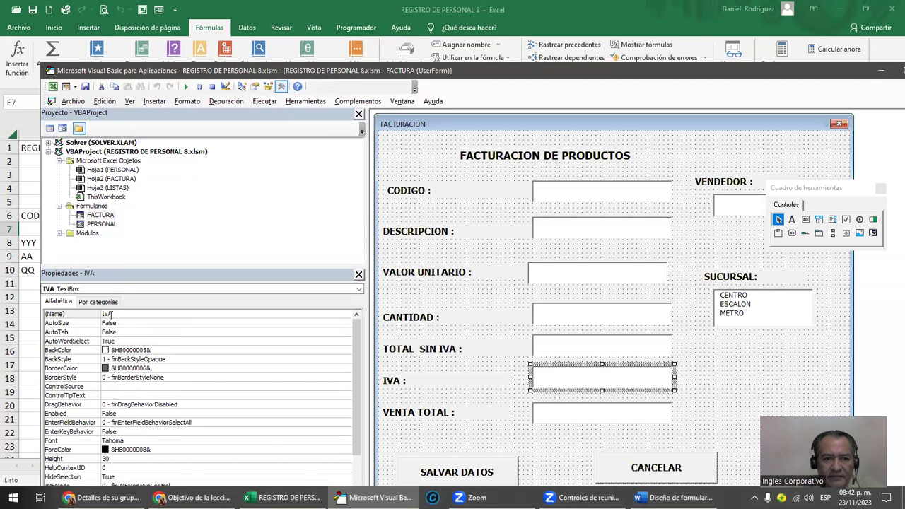
{"action": "left_click", "coordinate": [553, 415]}
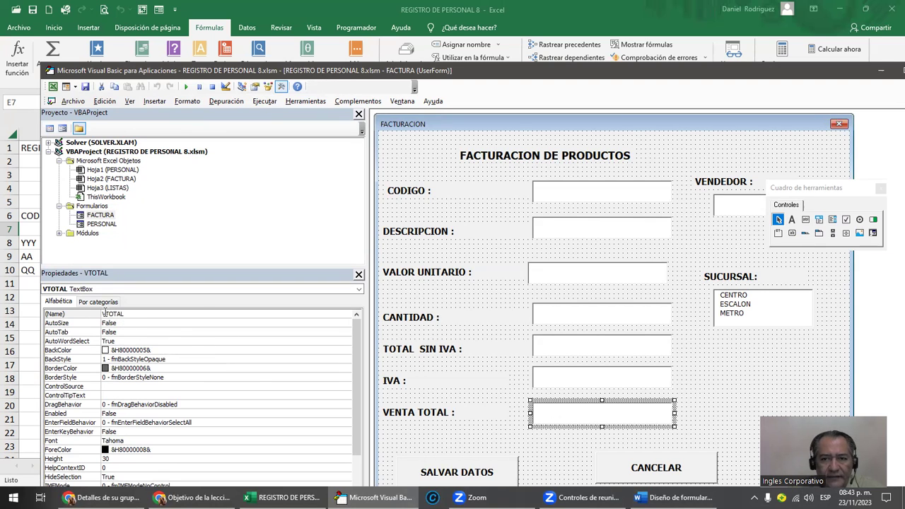
{"action": "left_click", "coordinate": [722, 209]}
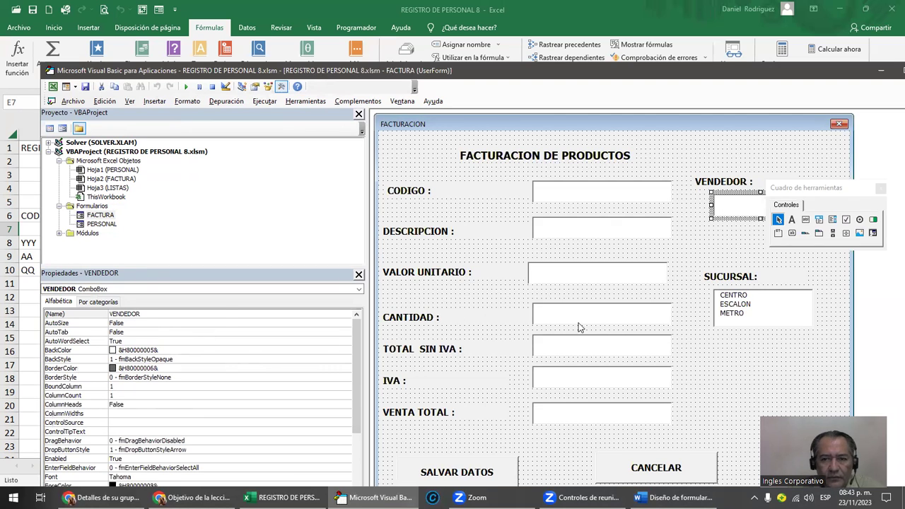
{"action": "left_click", "coordinate": [772, 313]}
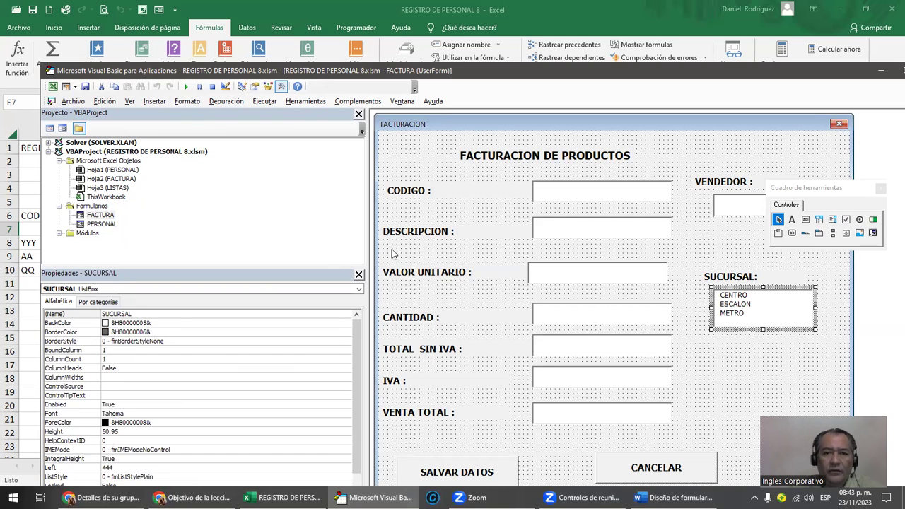
Step: Open the SALVAR DATOS button's GUARDAR_Click code
{"action": "left_click", "coordinate": [714, 380]}
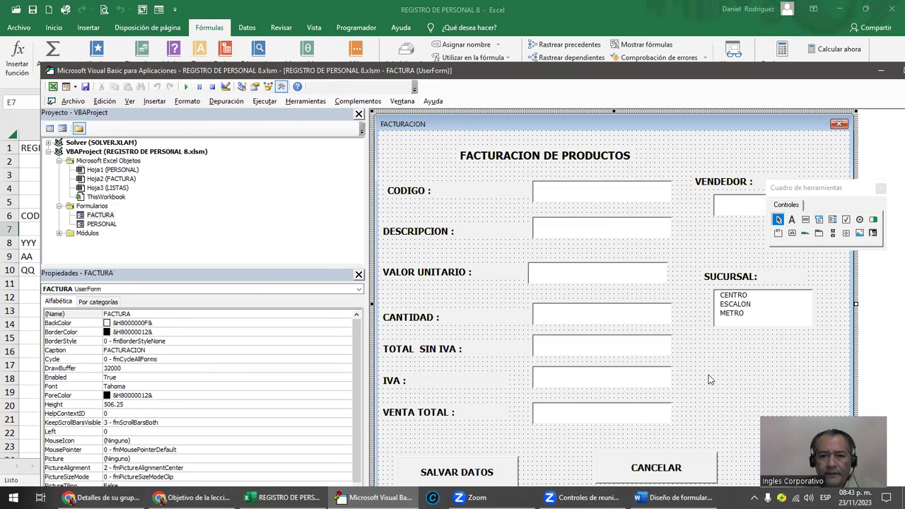
{"action": "double_click", "coordinate": [651, 65]}
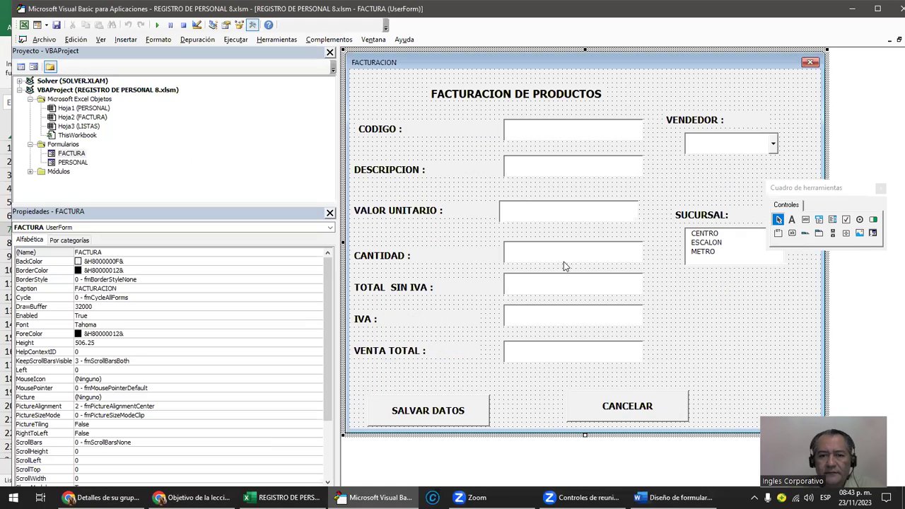
{"action": "double_click", "coordinate": [461, 408]}
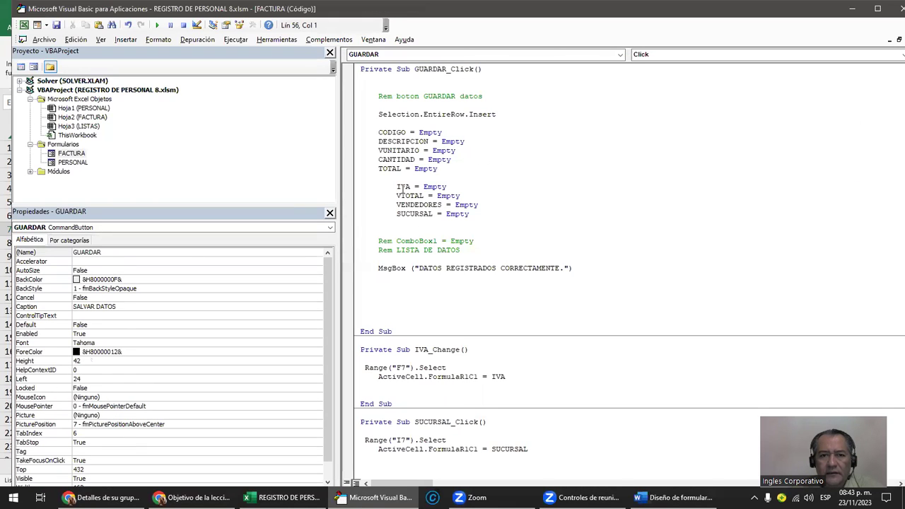
Step: Confirm in the Properties window that the seller combobox is named VENDEDOR
{"action": "left_click", "coordinate": [402, 187]}
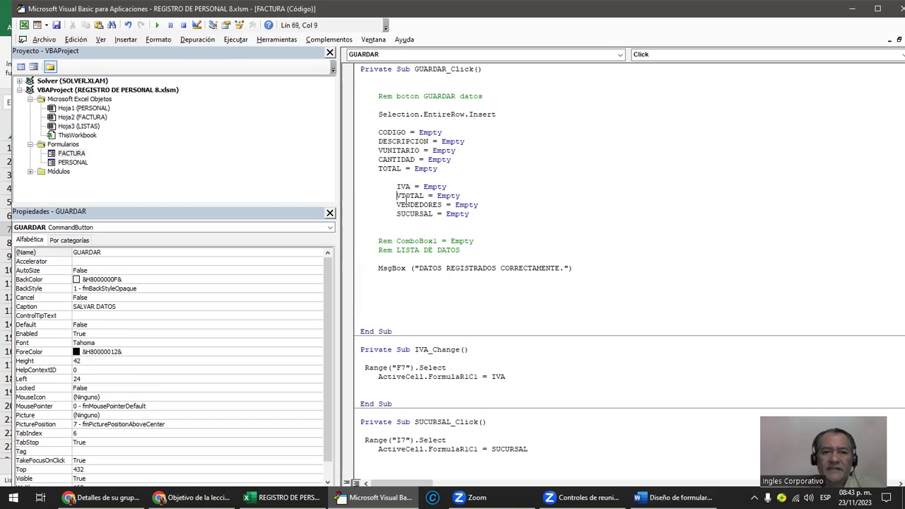
{"action": "left_click", "coordinate": [424, 205]}
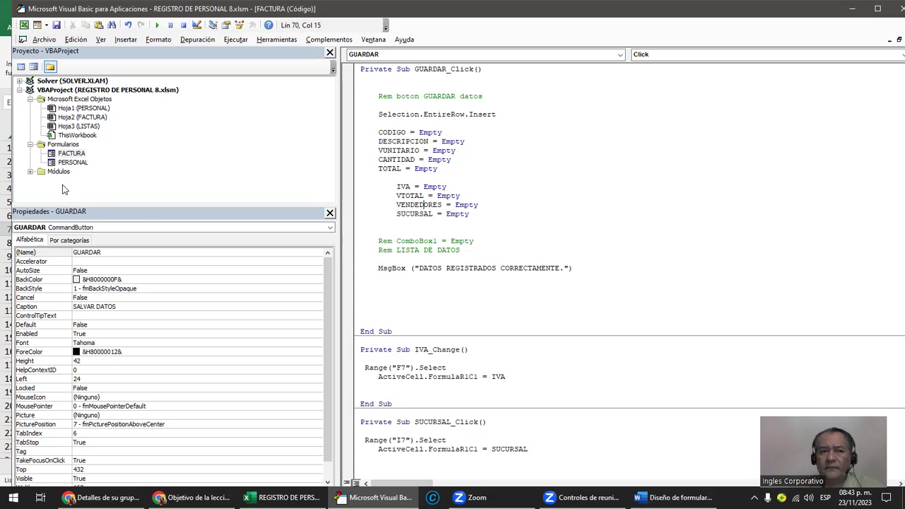
{"action": "double_click", "coordinate": [72, 154]}
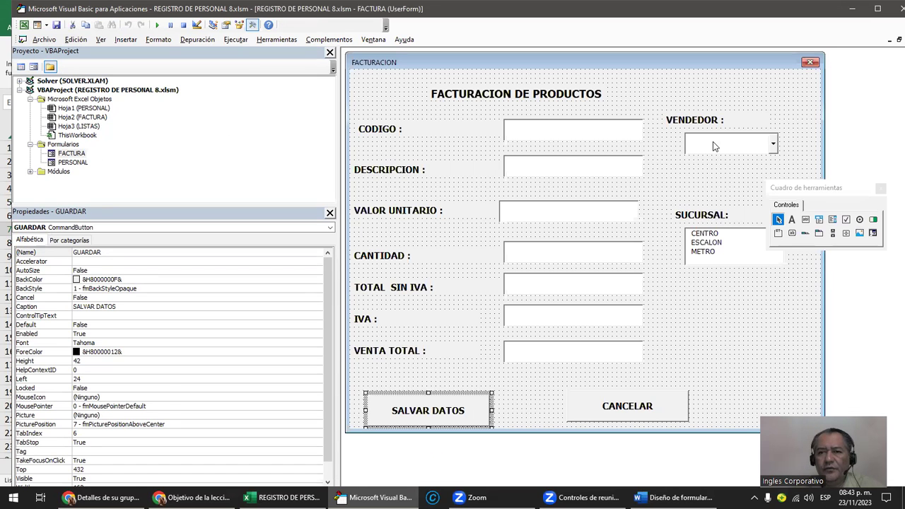
{"action": "left_click", "coordinate": [715, 146]}
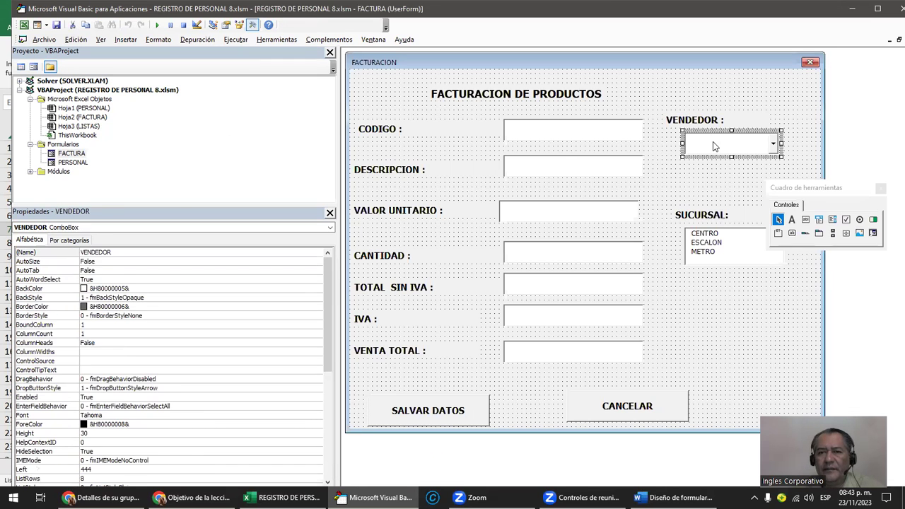
{"action": "left_click", "coordinate": [118, 252]}
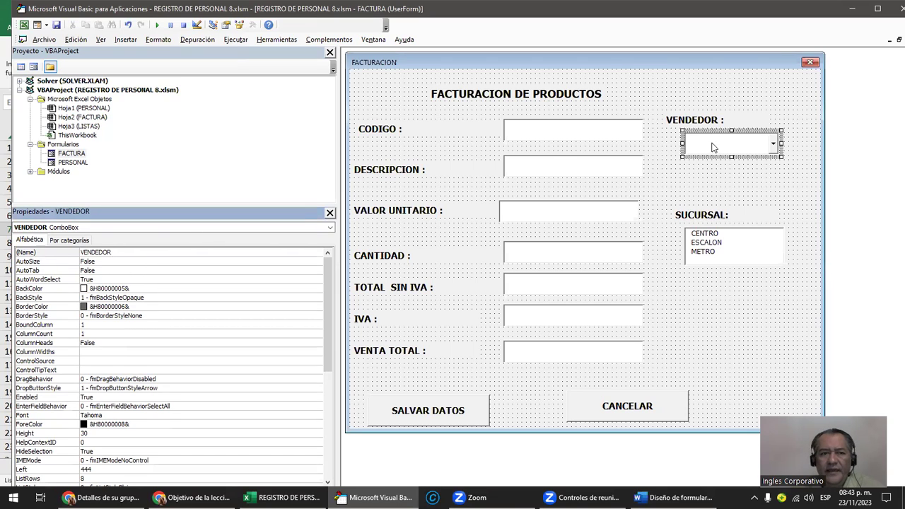
{"action": "left_click", "coordinate": [90, 227]}
{"action": "left_click", "coordinate": [203, 178]}
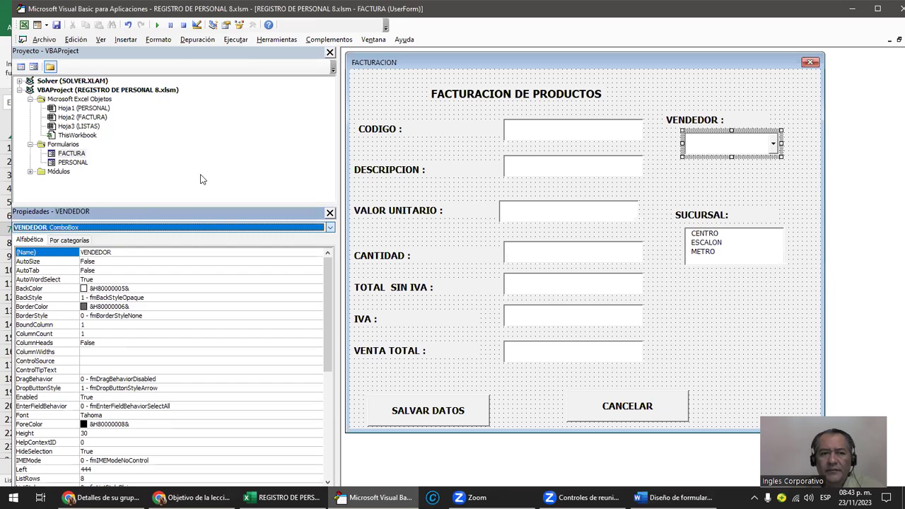
{"action": "left_click", "coordinate": [118, 254]}
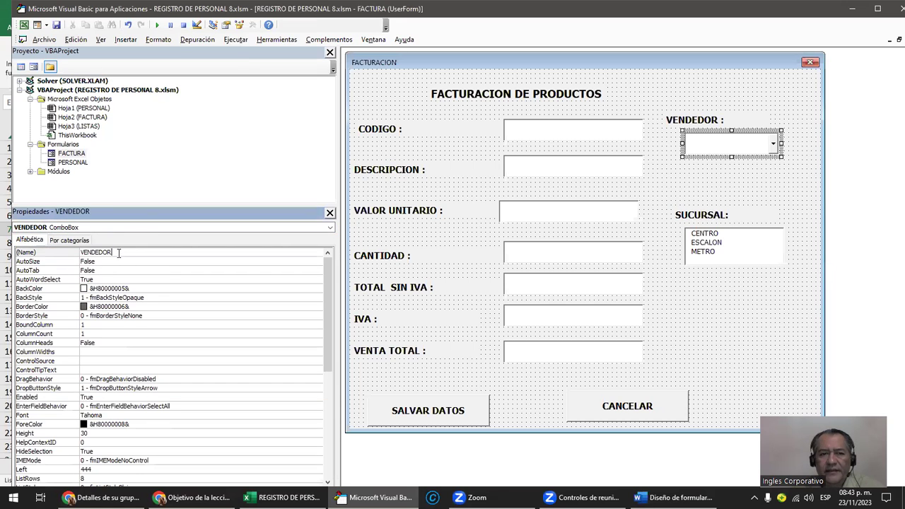
Step: Change VENDEDORES to VENDEDORE in GUARDAR_Click's clearing block
{"action": "double_click", "coordinate": [440, 422]}
{"action": "left_click", "coordinate": [437, 204]}
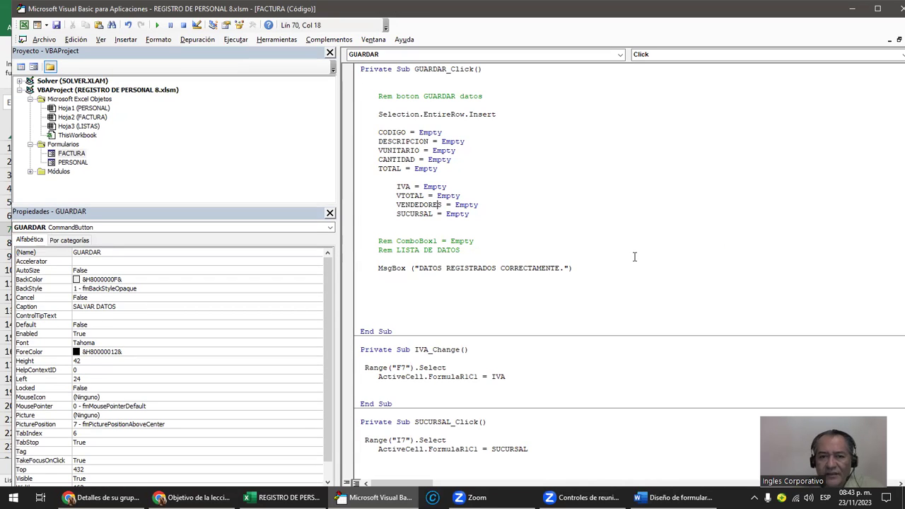
{"action": "key", "text": "Delete"}
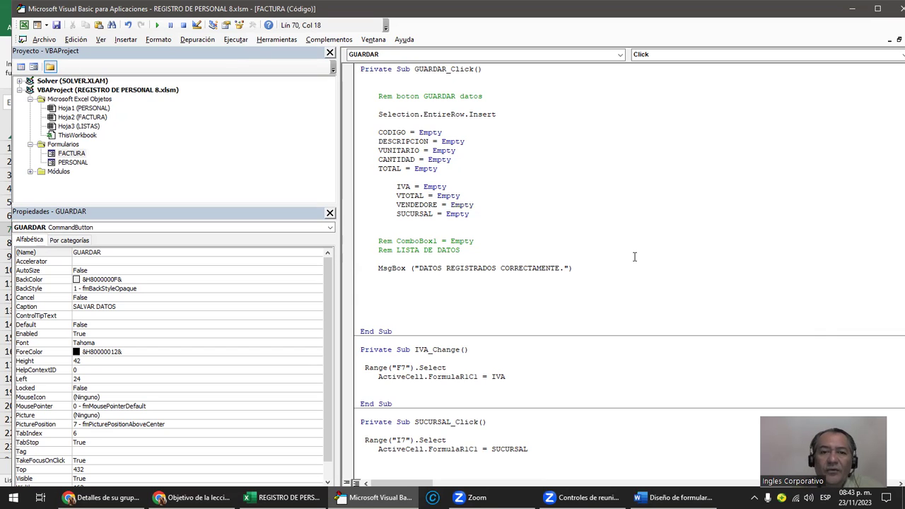
{"action": "key", "text": "Right"}
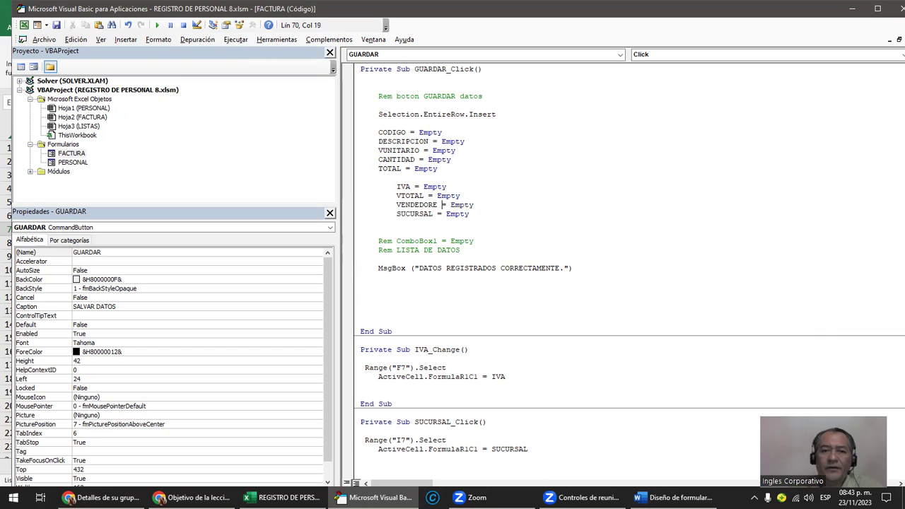
Step: Inspect the SUCURSAL list's properties in the FACTURA form designer
{"action": "double_click", "coordinate": [71, 153]}
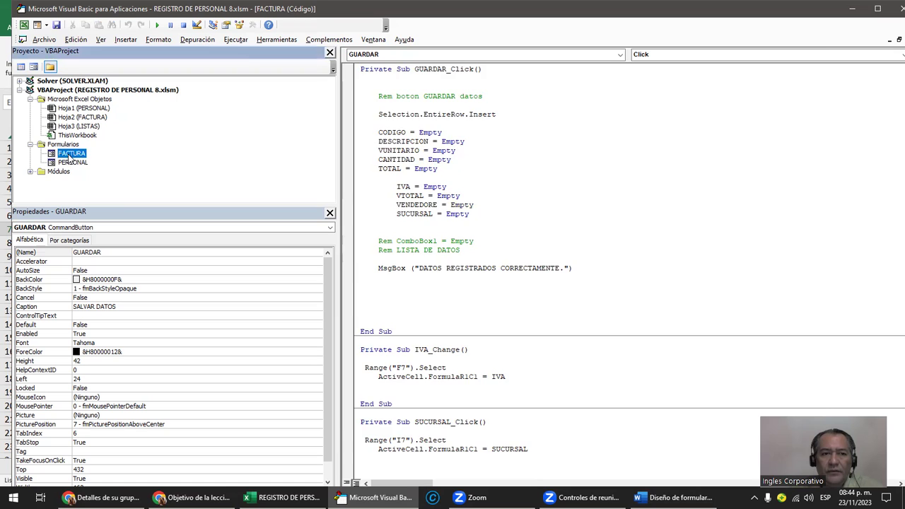
{"action": "left_click", "coordinate": [745, 253]}
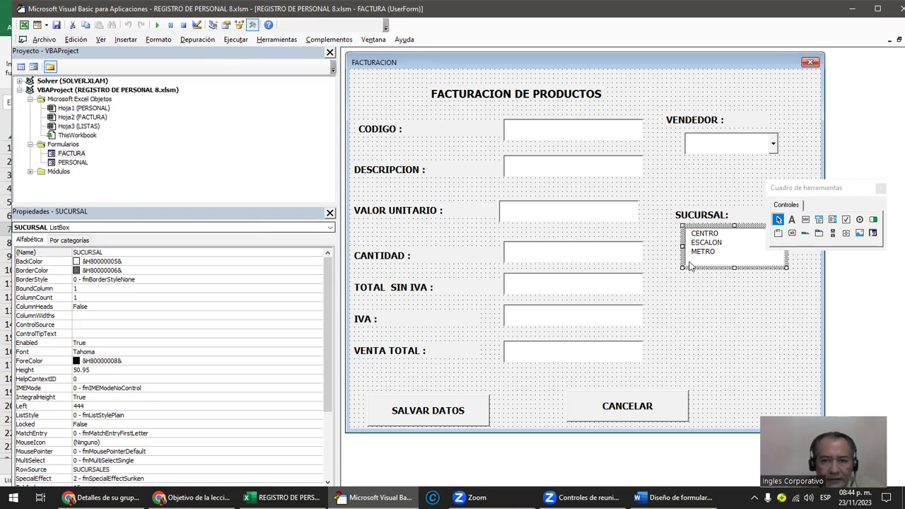
{"action": "left_click", "coordinate": [734, 254]}
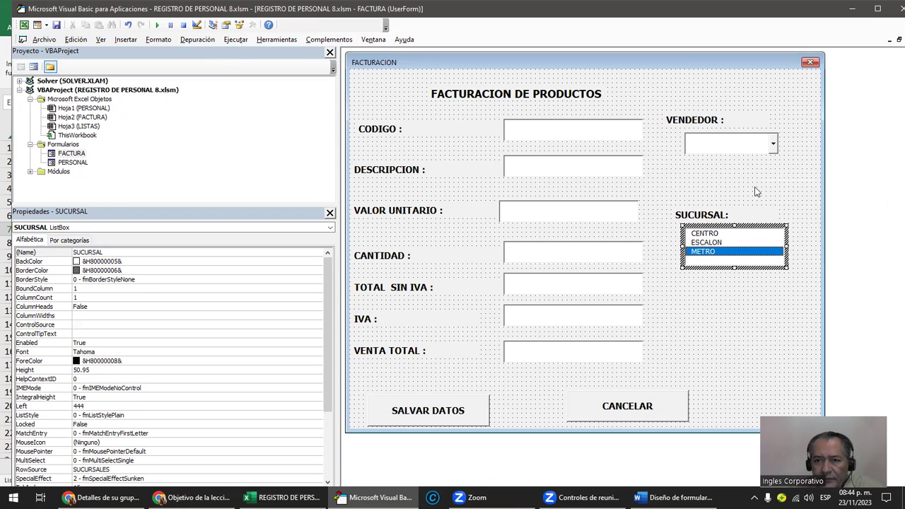
{"action": "left_click", "coordinate": [758, 193]}
{"action": "left_click", "coordinate": [735, 238]}
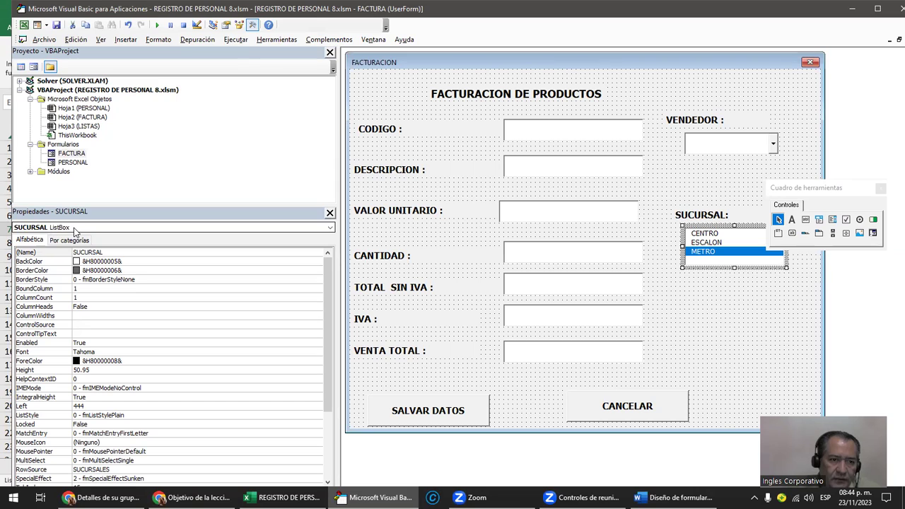
{"action": "left_click", "coordinate": [113, 253]}
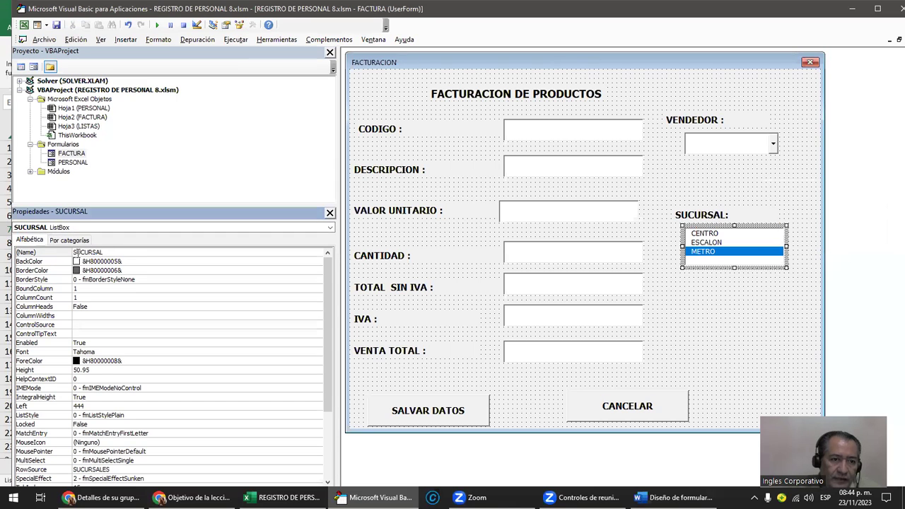
Step: Reopen GUARDAR_Click and review the row-insert line and the field-clearing block
{"action": "left_click", "coordinate": [430, 417]}
{"action": "double_click", "coordinate": [430, 417]}
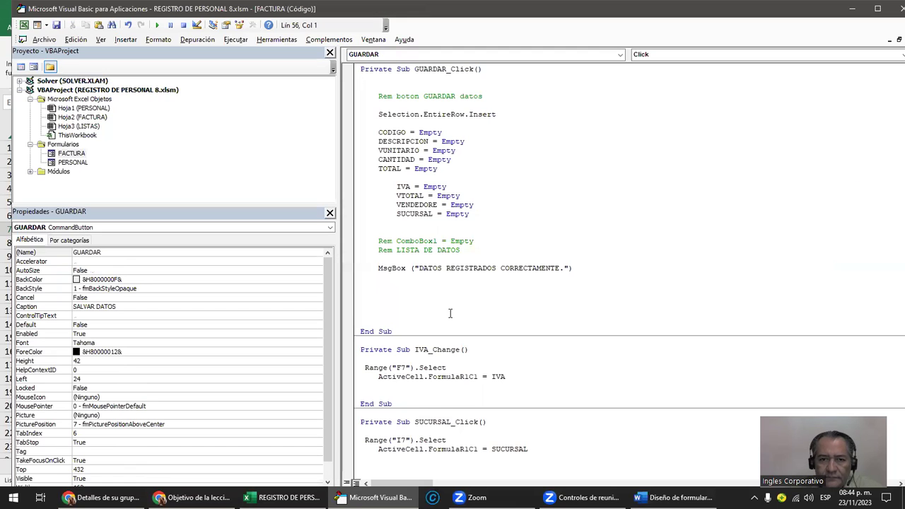
{"action": "left_click", "coordinate": [434, 213]}
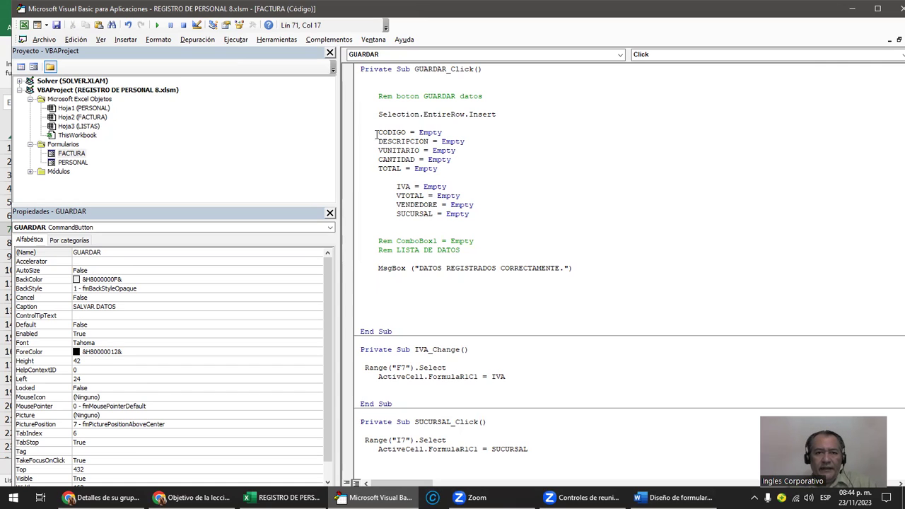
{"action": "left_click_drag", "start_coordinate": [376, 114], "coordinate": [523, 115]}
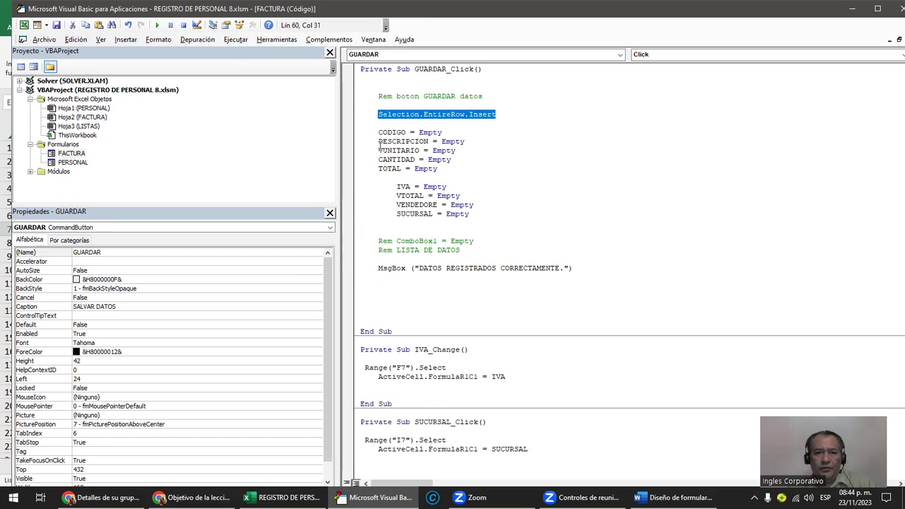
{"action": "left_click_drag", "start_coordinate": [382, 133], "coordinate": [472, 224]}
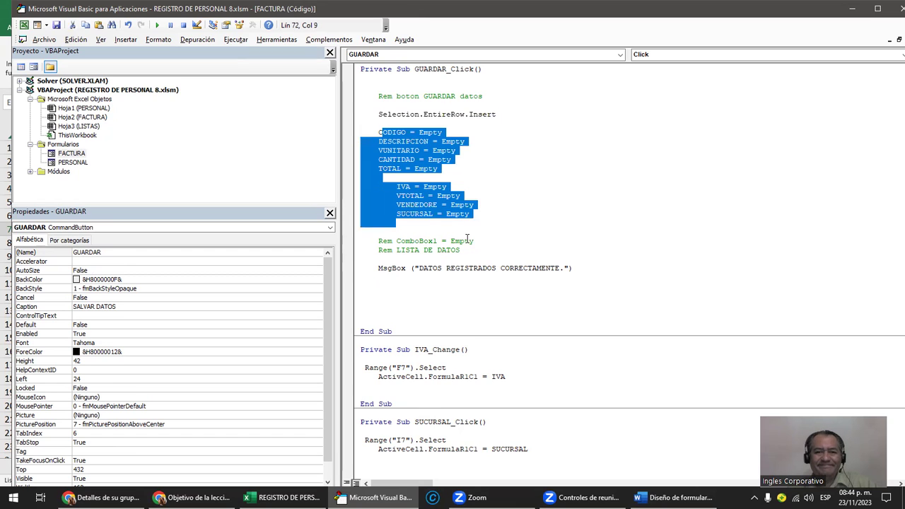
{"action": "left_click", "coordinate": [470, 260]}
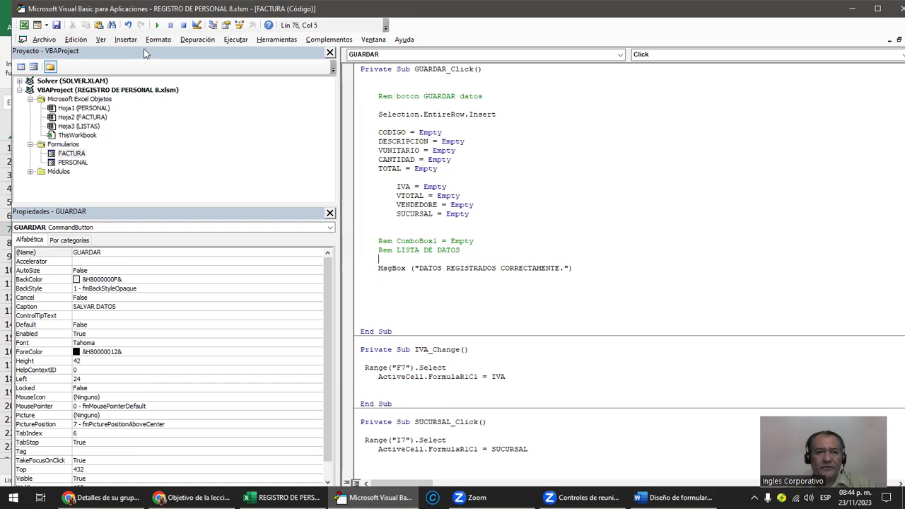
Step: Run the form and enter code hhh, description hhhh1 and quantity 2
{"action": "left_click", "coordinate": [159, 27]}
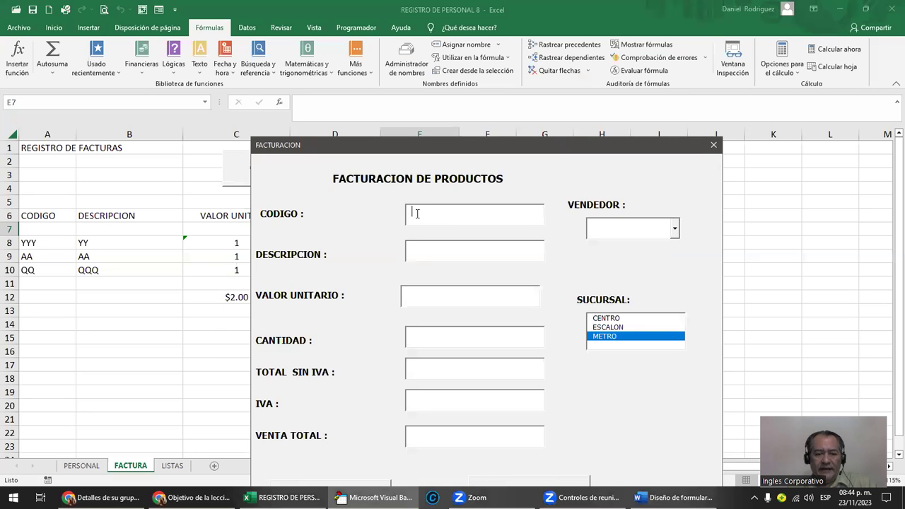
{"action": "type", "text": "hhh"}
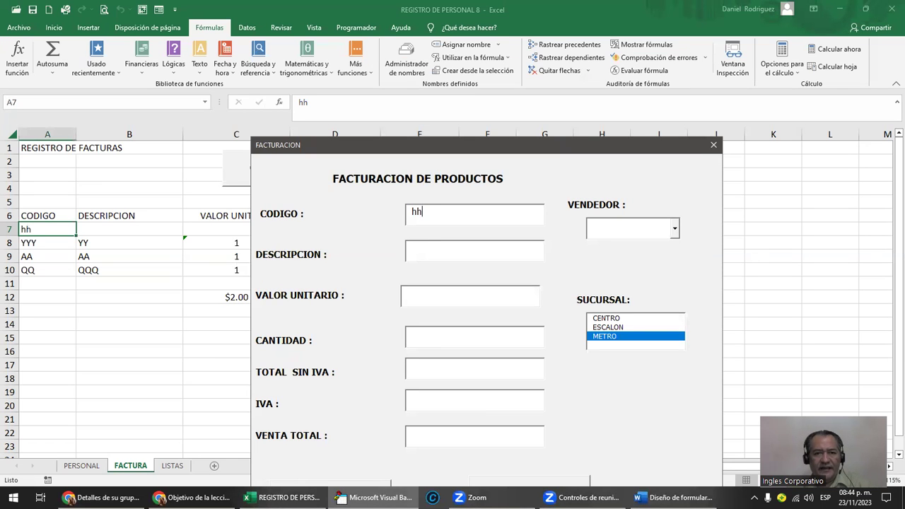
{"action": "left_click", "coordinate": [435, 256]}
{"action": "type", "text": "hhhh"}
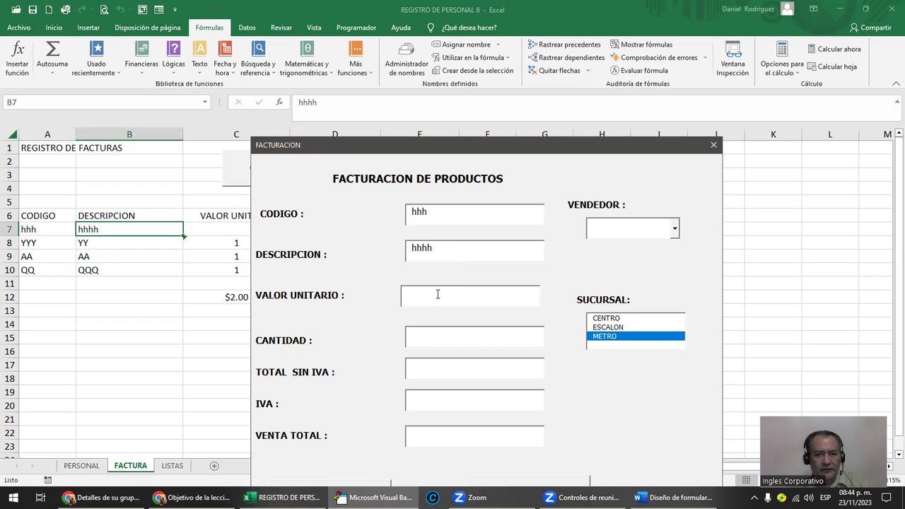
{"action": "type", "text": "1"}
{"action": "left_click", "coordinate": [427, 338]}
{"action": "type", "text": "2"}
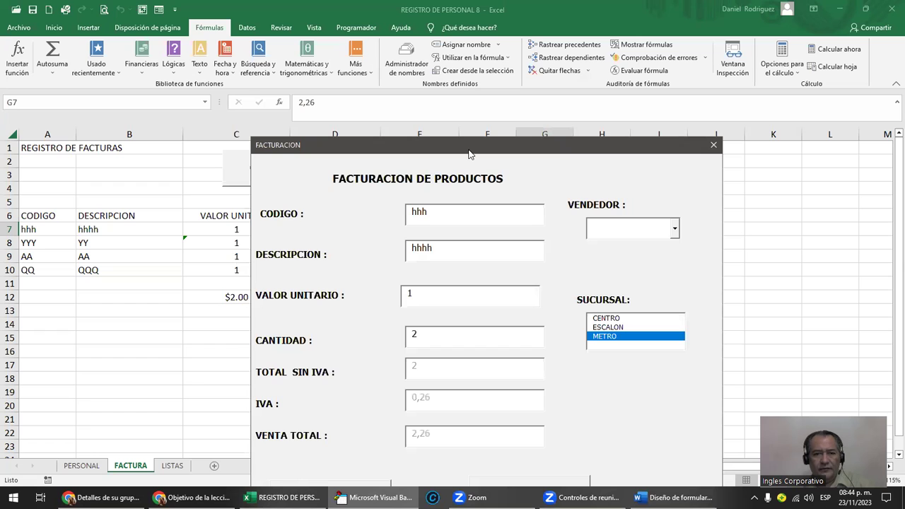
Step: Choose seller JUAN and branch CENTRO, then save the invoice to the sheet
{"action": "left_click_drag", "start_coordinate": [469, 153], "coordinate": [191, 82]}
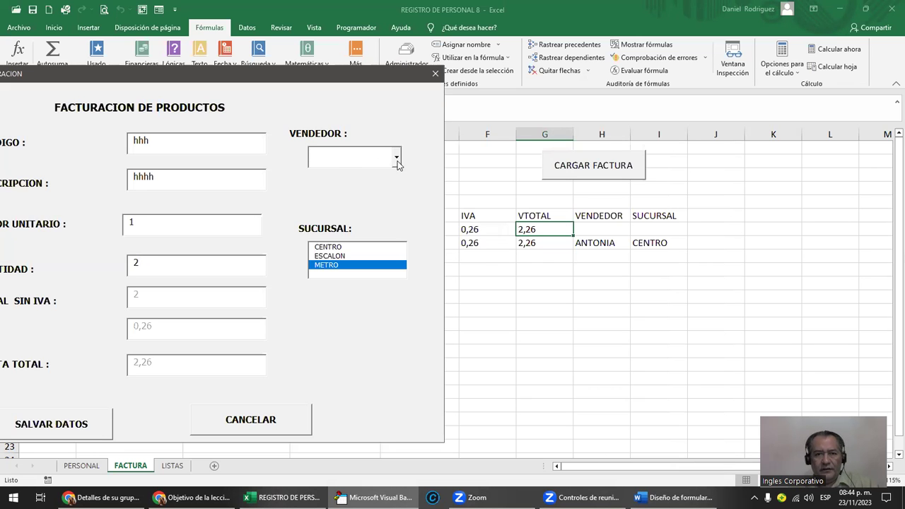
{"action": "left_click", "coordinate": [397, 159]}
{"action": "left_click", "coordinate": [359, 174]}
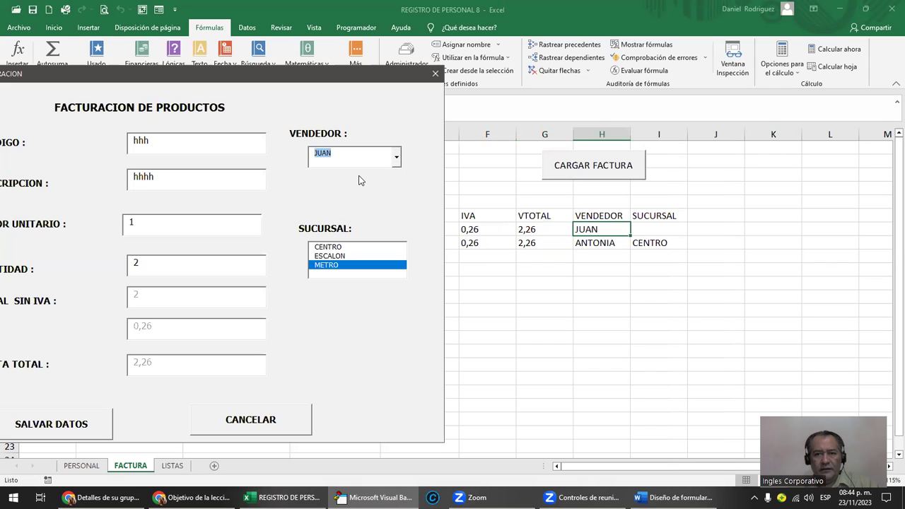
{"action": "left_click", "coordinate": [336, 247]}
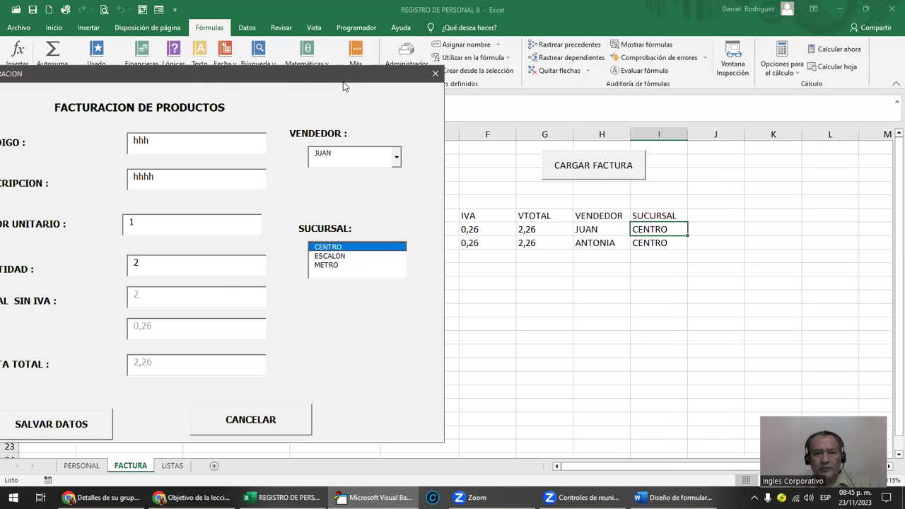
{"action": "left_click_drag", "start_coordinate": [343, 79], "coordinate": [617, 26]}
{"action": "left_click", "coordinate": [357, 372]}
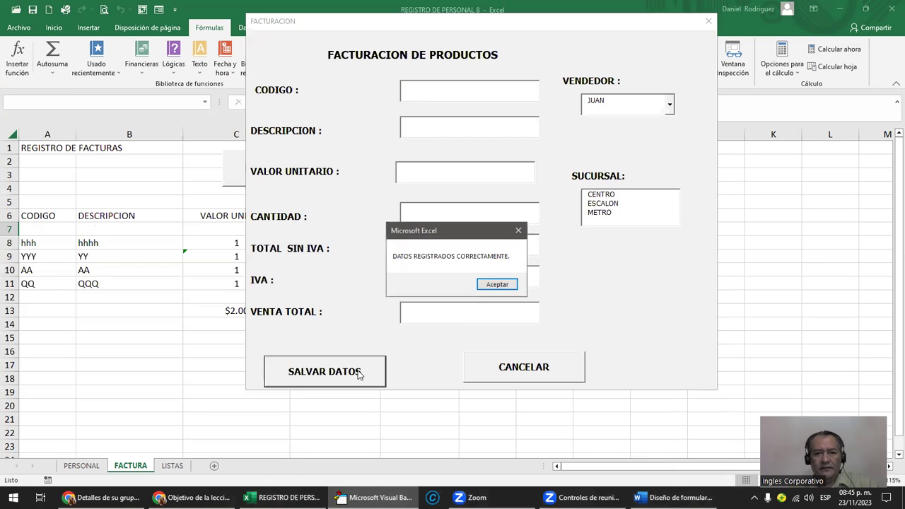
Step: Dismiss the DATOS REGISTRADOS message and check the seller list, which still shows JUAN
{"action": "left_click", "coordinate": [505, 284]}
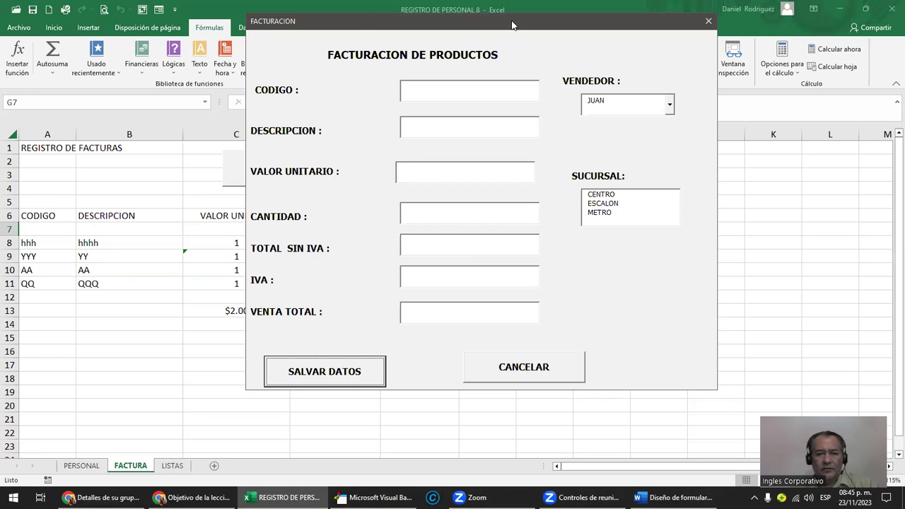
{"action": "left_click_drag", "start_coordinate": [512, 25], "coordinate": [314, 81]}
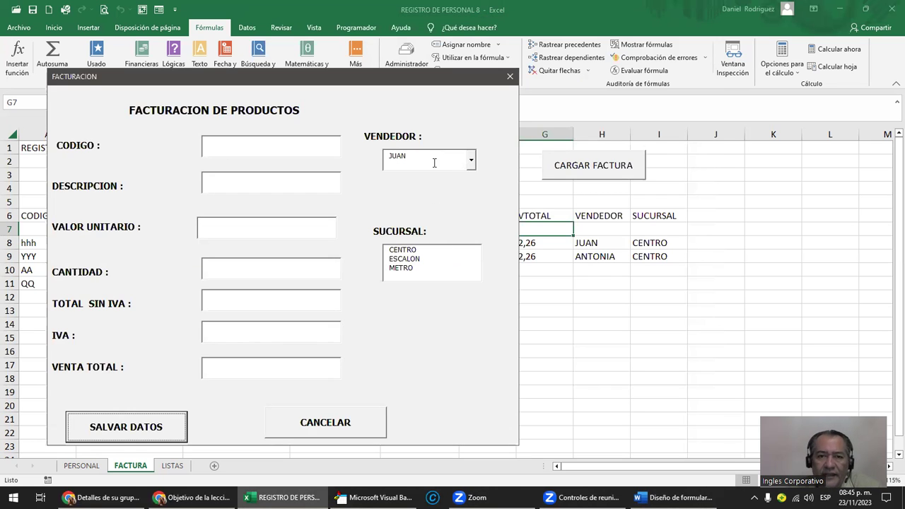
{"action": "left_click", "coordinate": [408, 155]}
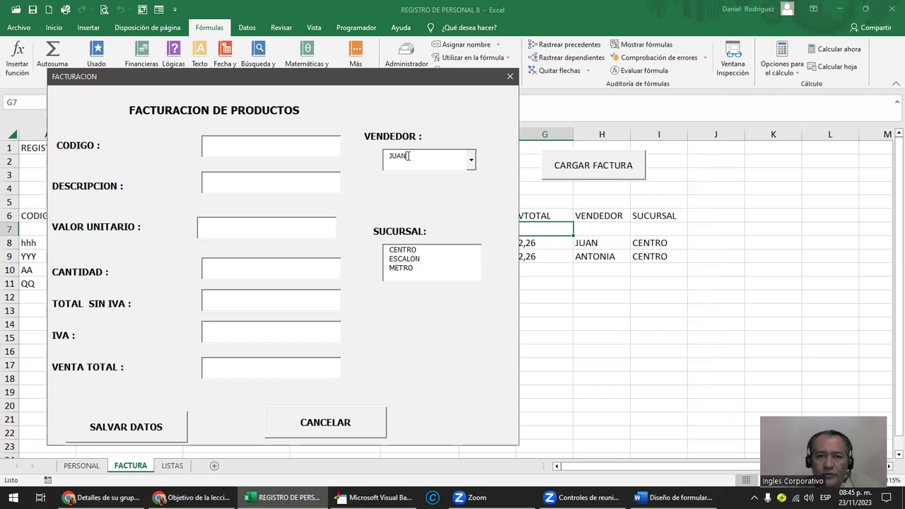
{"action": "left_click", "coordinate": [471, 161]}
{"action": "left_click", "coordinate": [470, 138]}
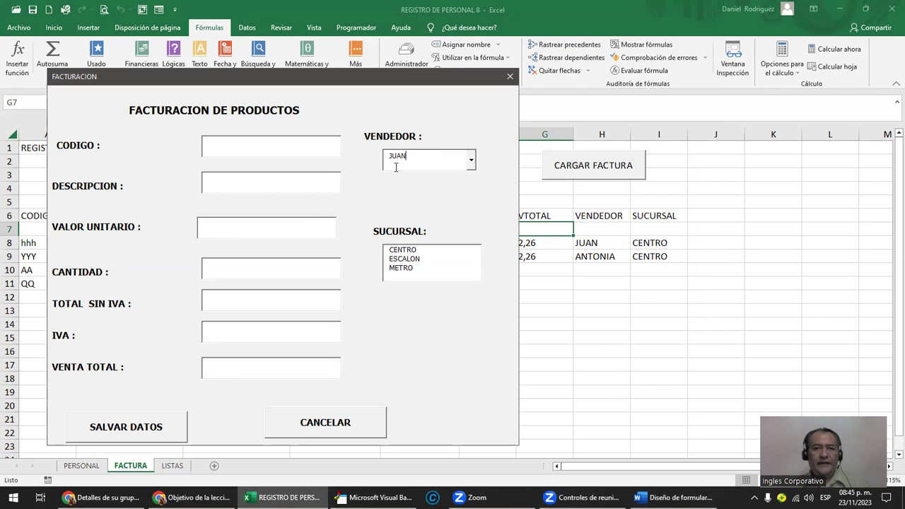
Step: Enter code pppppp, description ppppp, unit value 5 and quantity 2
{"action": "left_click", "coordinate": [300, 141]}
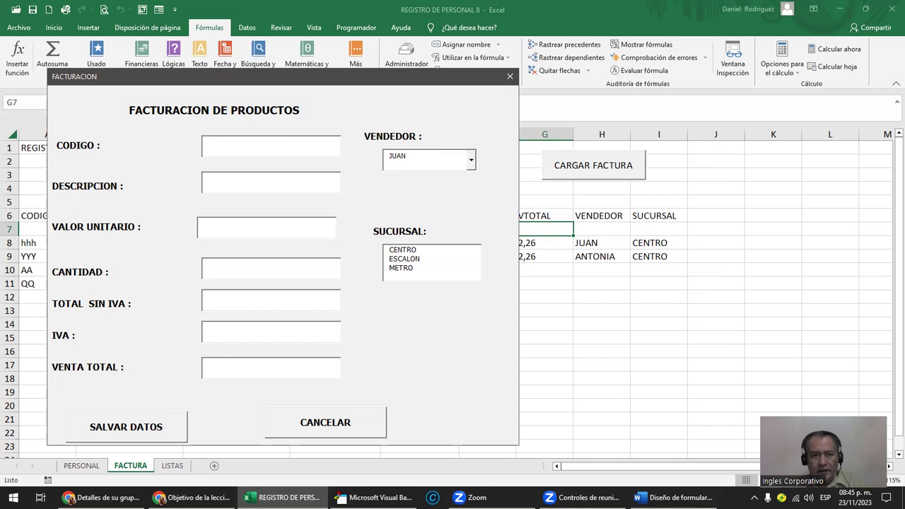
{"action": "type", "text": "pppppp"}
{"action": "left_click", "coordinate": [228, 182]}
{"action": "type", "text": "ppppp"}
{"action": "left_click", "coordinate": [216, 225]}
{"action": "type", "text": "5"}
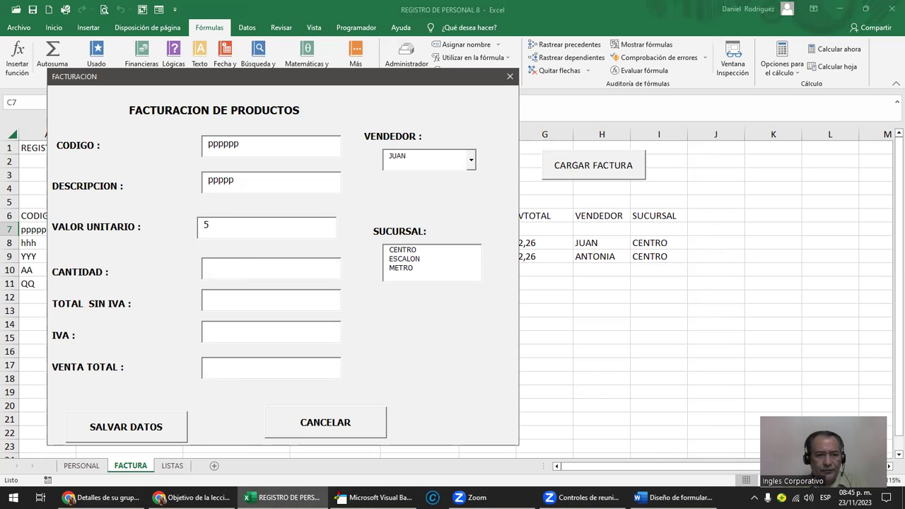
{"action": "type", "text": "2"}
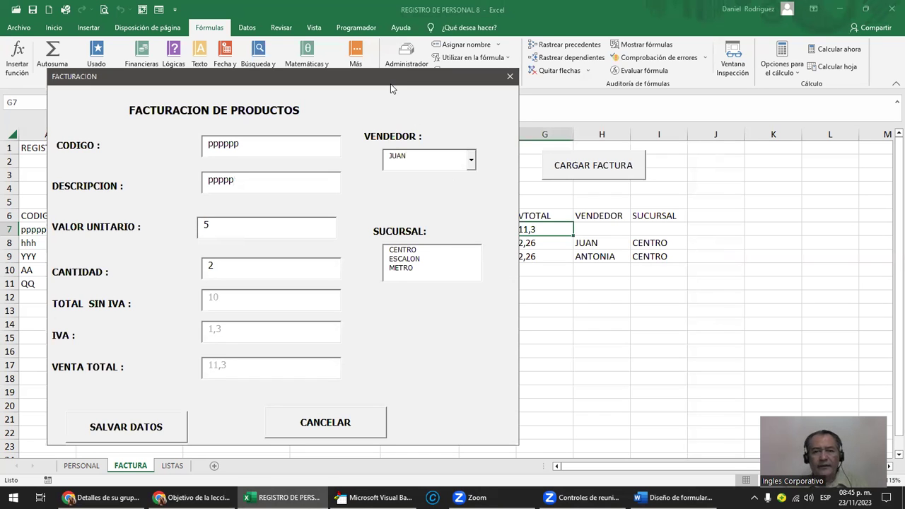
Step: Choose seller CHEPE and branch ESCALON, save the invoice and dismiss the confirmation
{"action": "left_click_drag", "start_coordinate": [393, 89], "coordinate": [358, 143]}
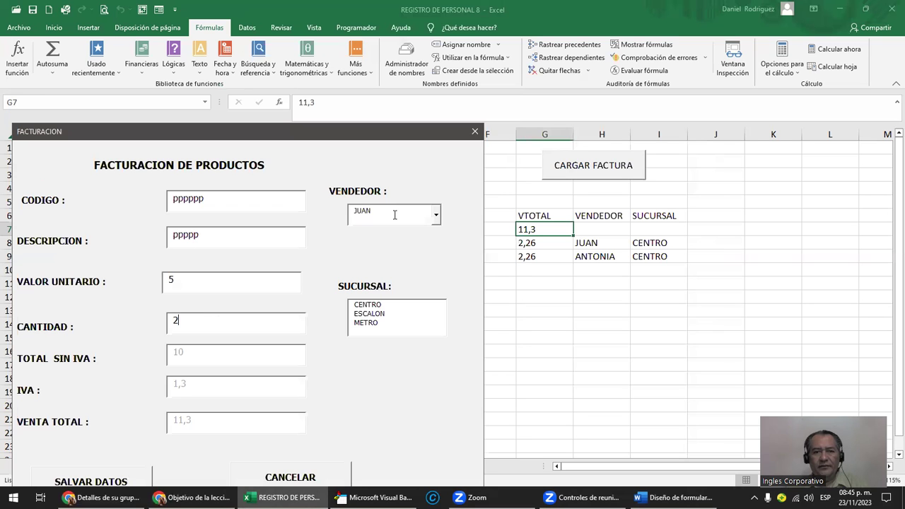
{"action": "left_click", "coordinate": [435, 215]}
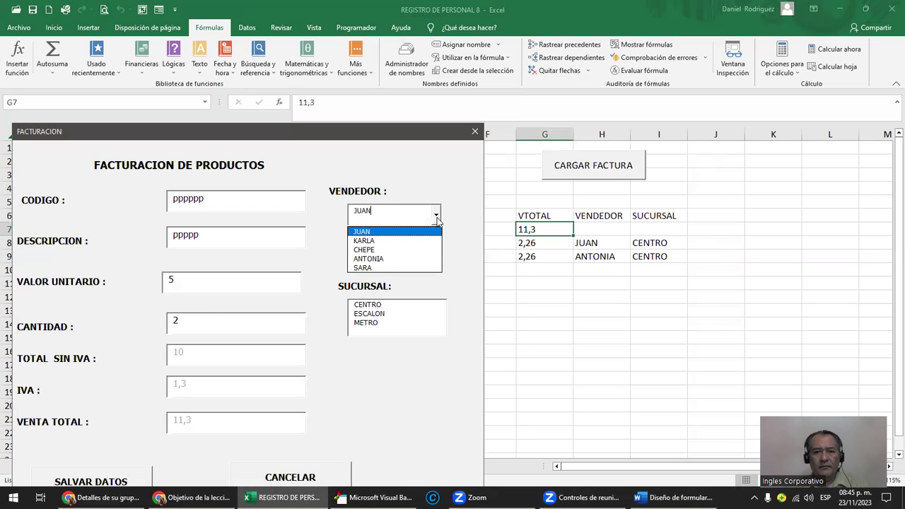
{"action": "left_click", "coordinate": [406, 250]}
{"action": "left_click", "coordinate": [381, 314]}
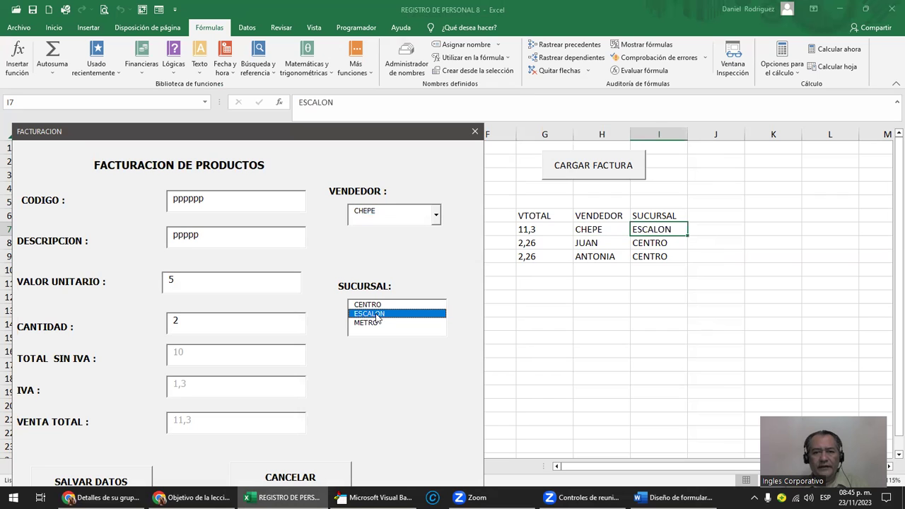
{"action": "left_click_drag", "start_coordinate": [367, 136], "coordinate": [492, 40]}
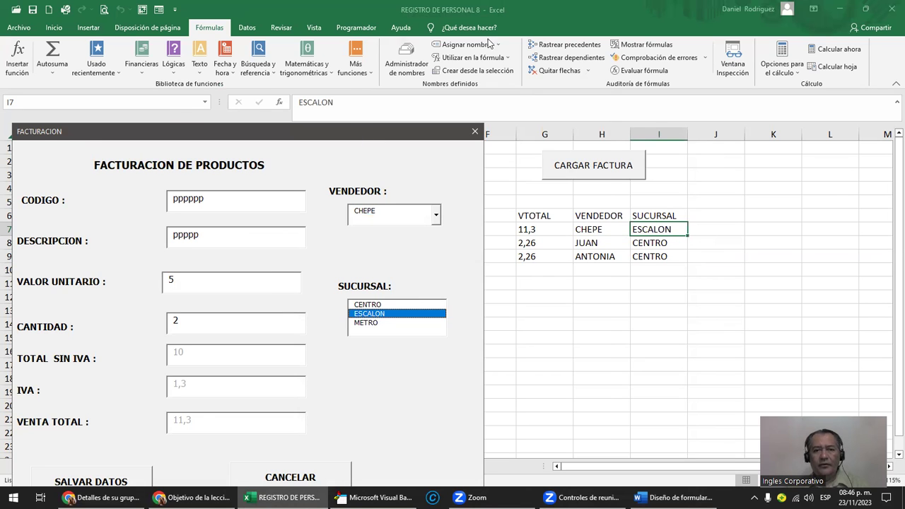
{"action": "left_click", "coordinate": [248, 390]}
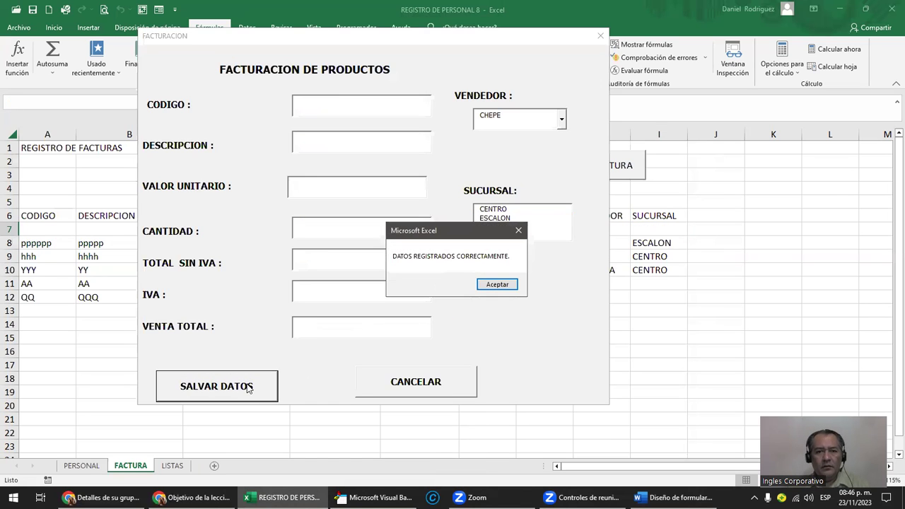
{"action": "left_click", "coordinate": [487, 285]}
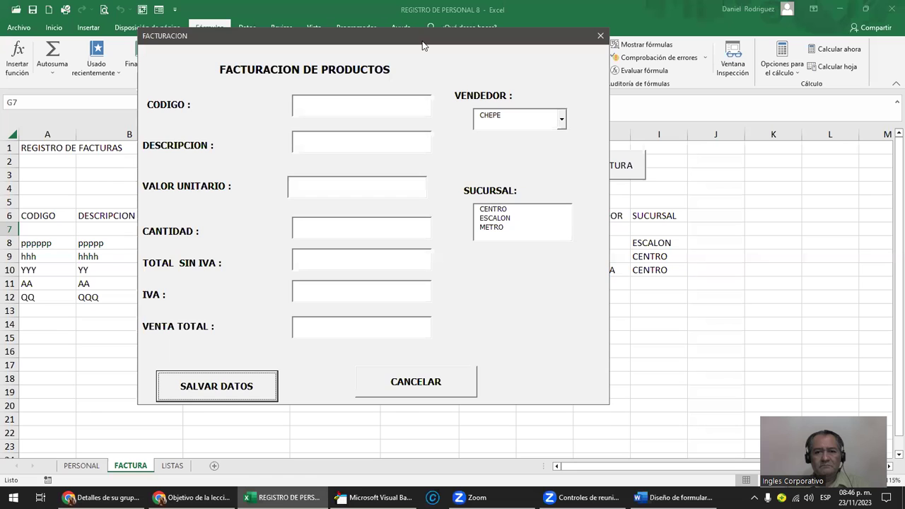
{"action": "left_click_drag", "start_coordinate": [423, 45], "coordinate": [423, 77]}
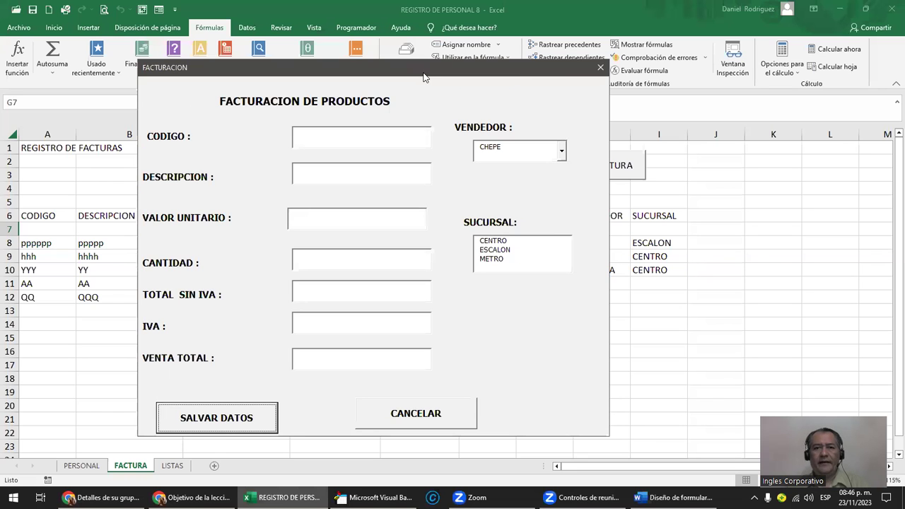
Step: Close the running form and copy the field-clearing block from GUARDAR_Click
{"action": "left_click", "coordinate": [600, 68]}
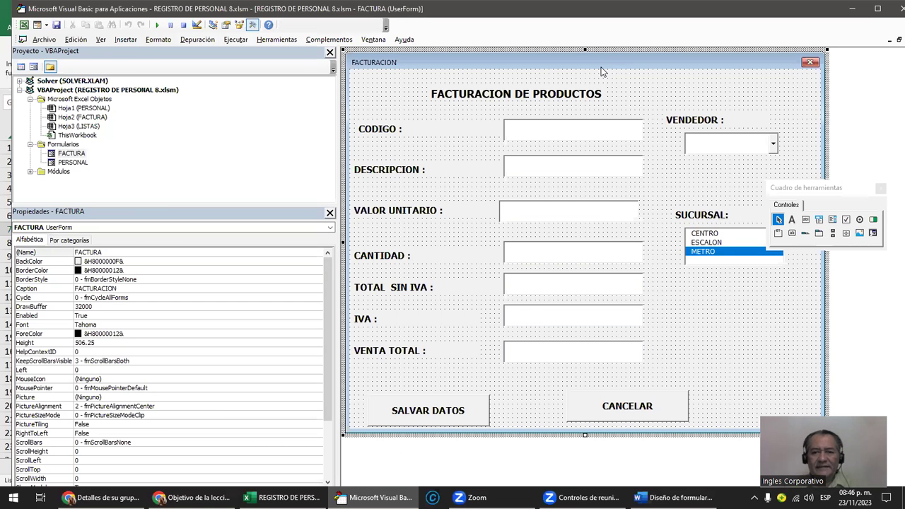
{"action": "double_click", "coordinate": [453, 414]}
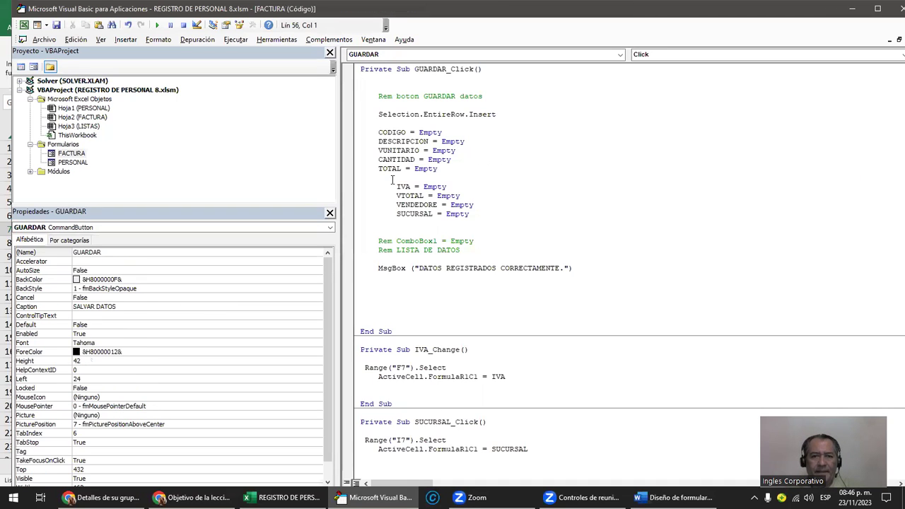
{"action": "left_click_drag", "start_coordinate": [374, 132], "coordinate": [479, 212]}
{"action": "key", "text": "ctrl+c"}
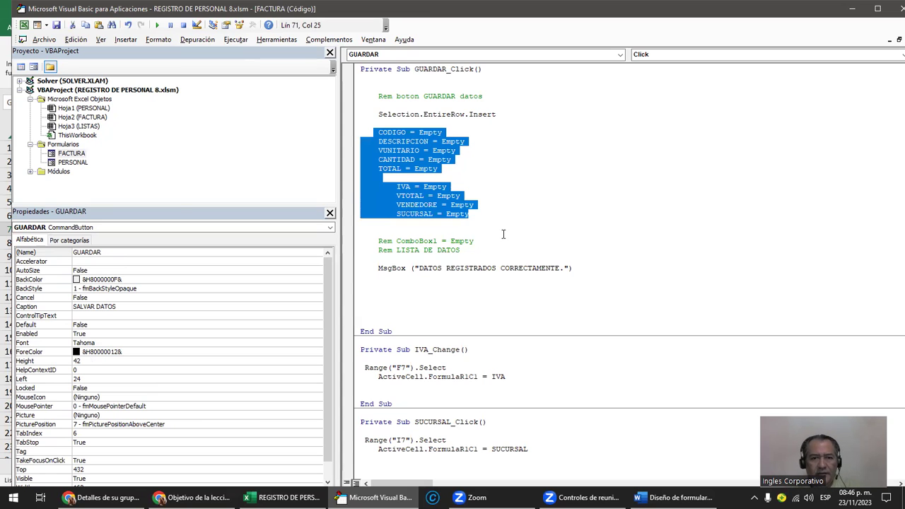
{"action": "double_click", "coordinate": [70, 153]}
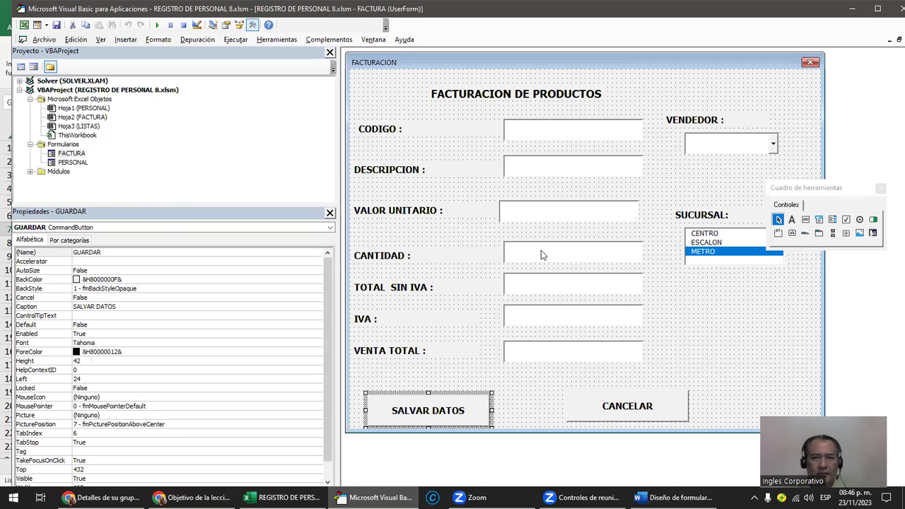
Step: In CANCELAR_Click, delete the old field-clearing lines and the commented combobox lines
{"action": "double_click", "coordinate": [656, 409]}
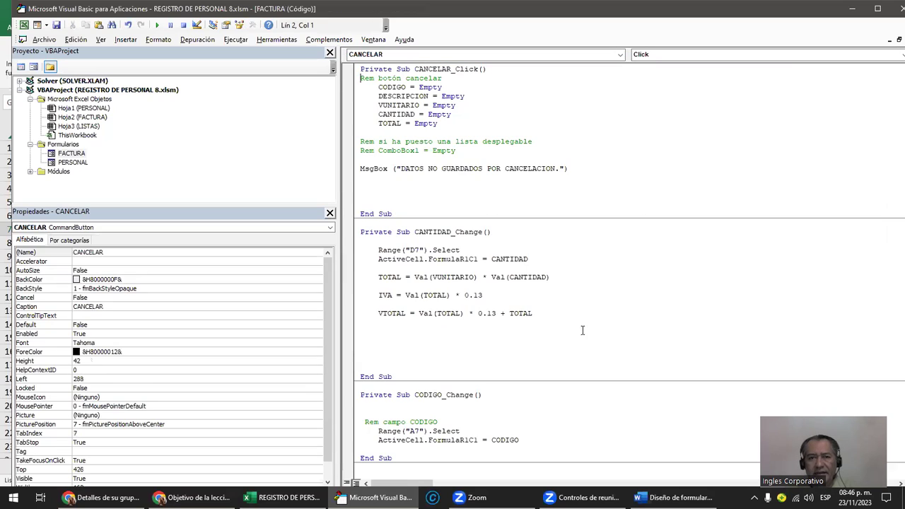
{"action": "left_click", "coordinate": [475, 132]}
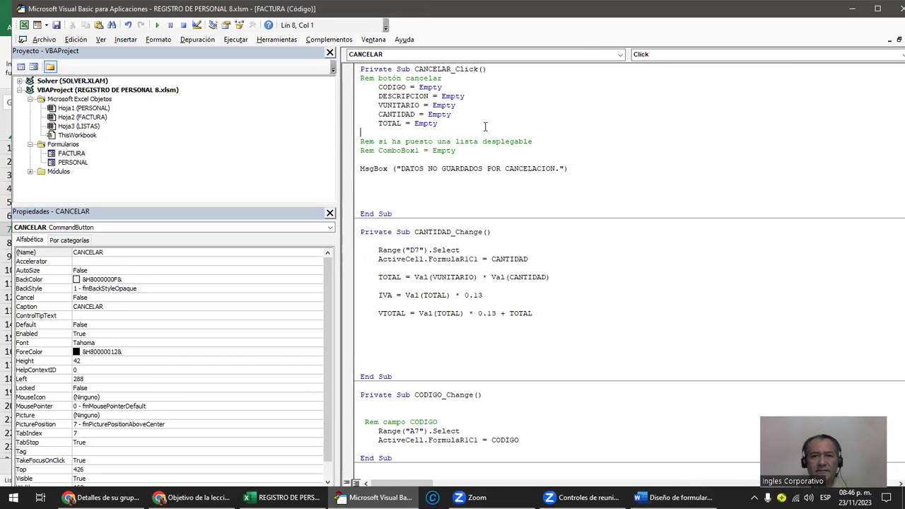
{"action": "key", "text": "Up"}
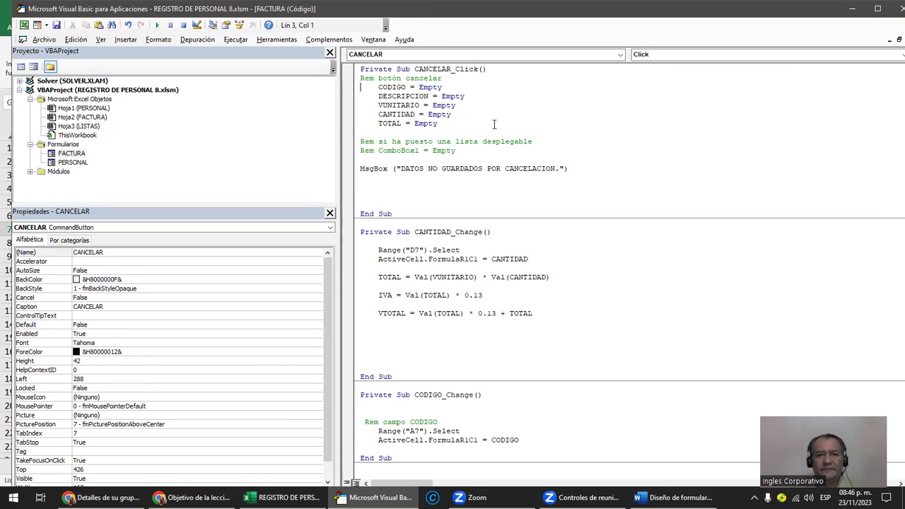
{"action": "key", "text": "Return"}
{"action": "key", "text": "Return"}
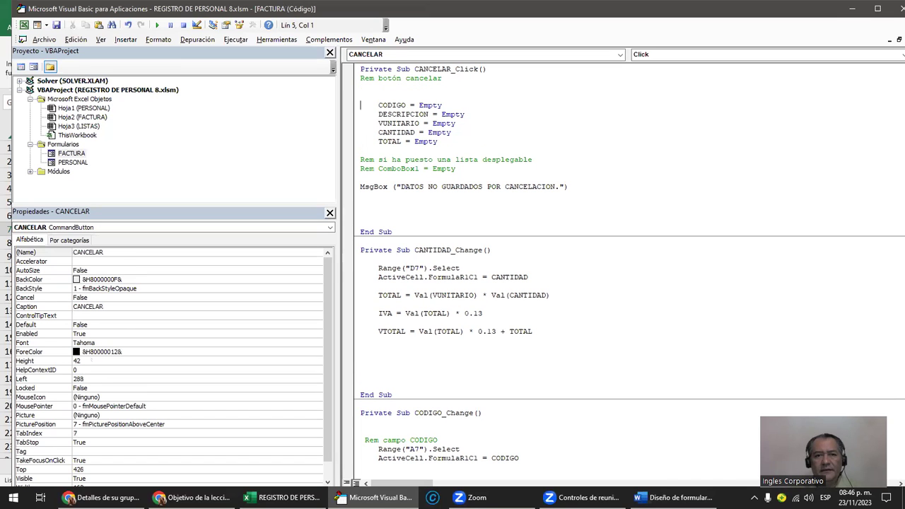
{"action": "key", "text": "shift+Down"}
{"action": "key", "text": "shift+Down"}
{"action": "key", "text": "shift+Down"}
{"action": "key", "text": "shift+Down"}
{"action": "key", "text": "shift+Down"}
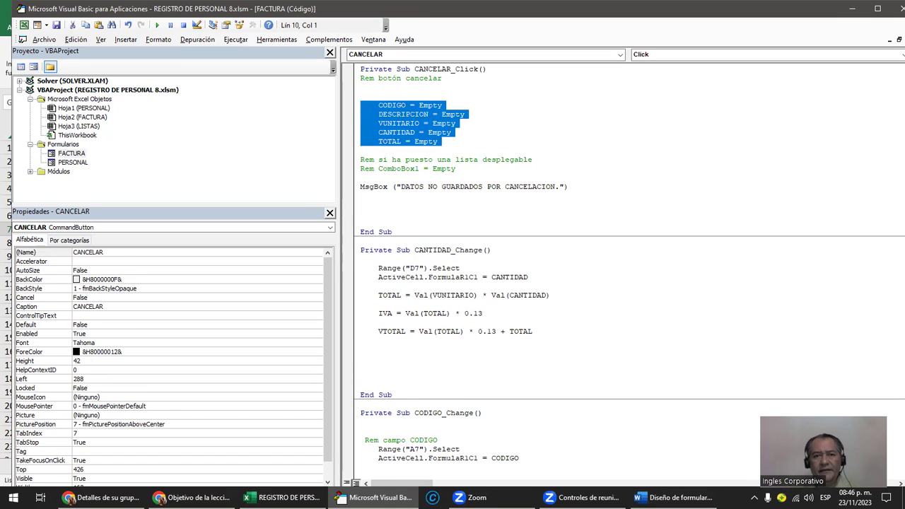
{"action": "key", "text": "Delete"}
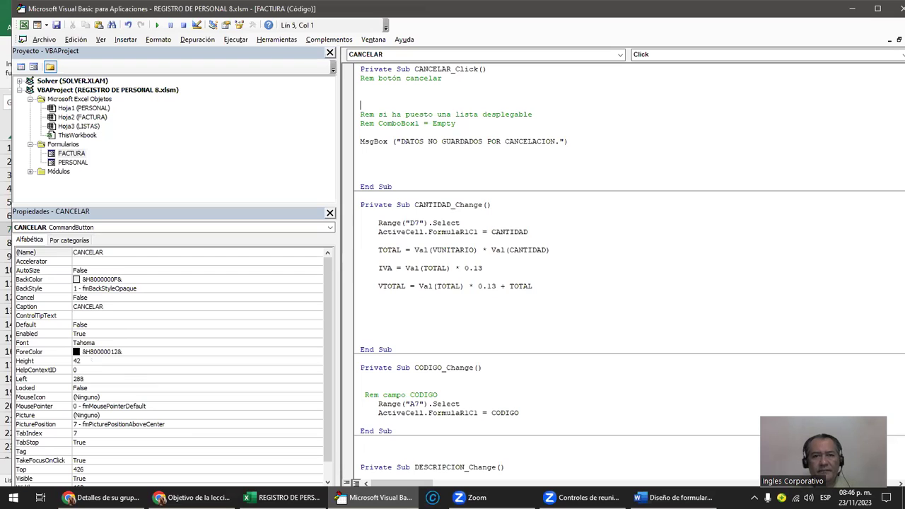
{"action": "key", "text": "shift+Up"}
{"action": "key", "text": "shift+Up"}
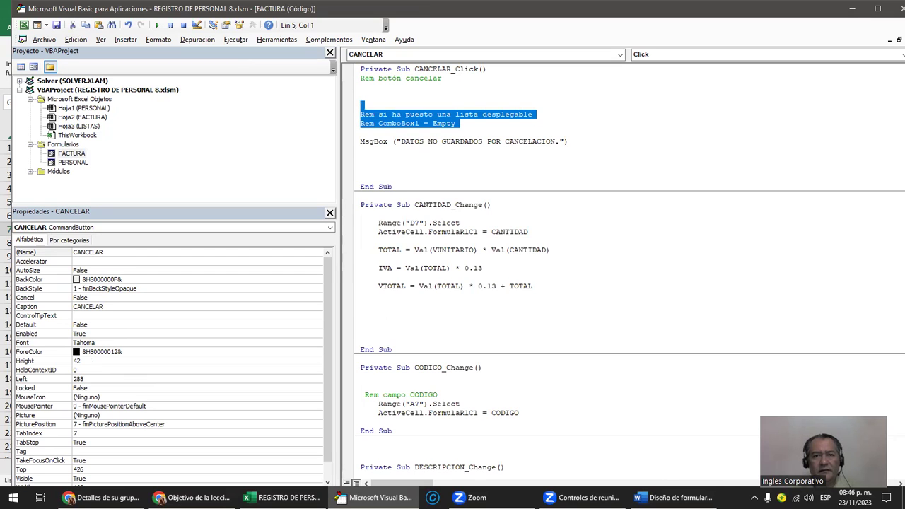
{"action": "key", "text": "Delete"}
{"action": "key", "text": "Return"}
{"action": "key", "text": "Return"}
{"action": "key", "text": "Return"}
{"action": "key", "text": "Return"}
{"action": "key", "text": "Return"}
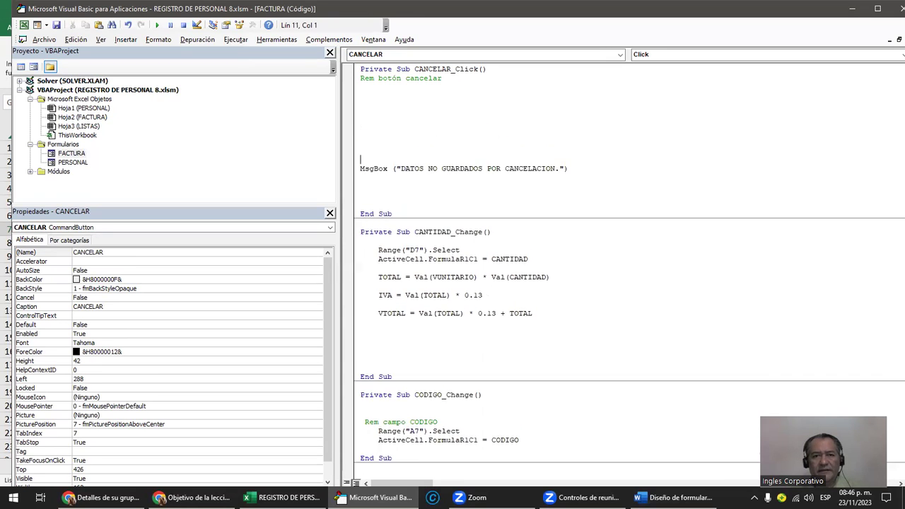
{"action": "key", "text": "Return"}
{"action": "key", "text": "Return"}
{"action": "key", "text": "Return"}
Step: Paste the CODIGO-to-SUCURSAL = Empty block above the MsgBox and fix its indentation
{"action": "left_click", "coordinate": [361, 131]}
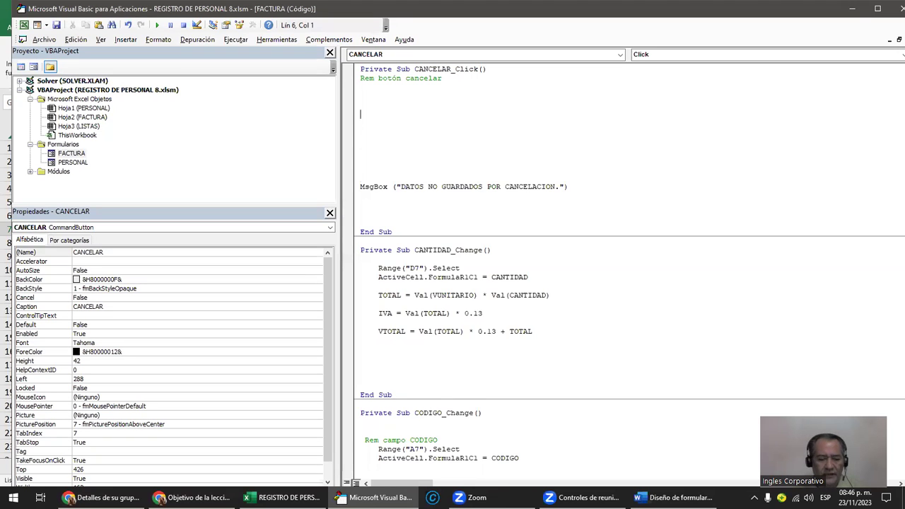
{"action": "key", "text": "ctrl+v"}
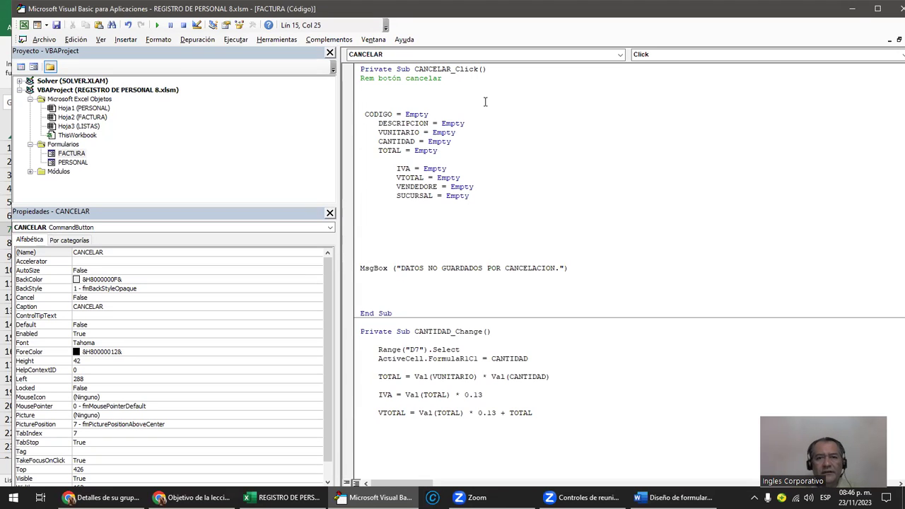
{"action": "left_click", "coordinate": [363, 115]}
{"action": "key", "text": "Tab"}
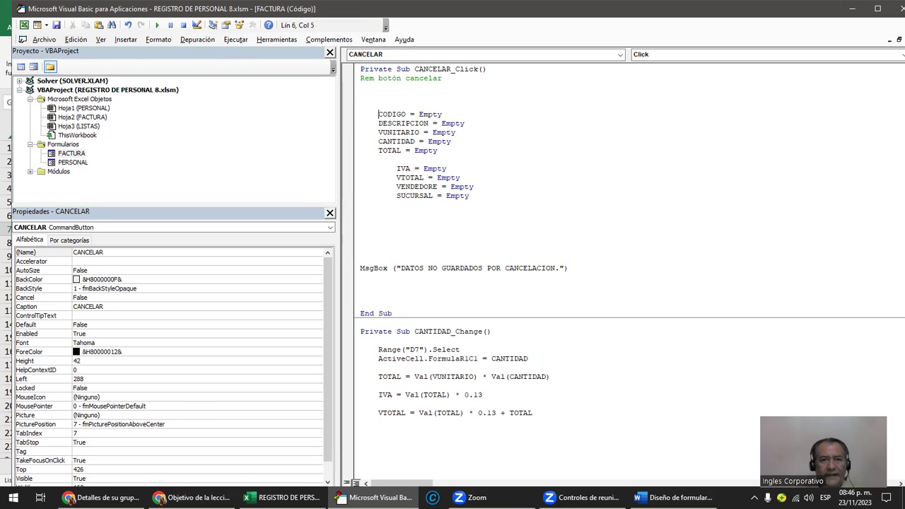
{"action": "key", "text": "Down"}
{"action": "key", "text": "Down"}
{"action": "key", "text": "Delete"}
{"action": "key", "text": "Delete"}
{"action": "key", "text": "Delete"}
{"action": "key", "text": "Delete"}
{"action": "key", "text": "Down"}
{"action": "key", "text": "Delete"}
{"action": "key", "text": "Delete"}
{"action": "key", "text": "Delete"}
{"action": "key", "text": "Delete"}
{"action": "key", "text": "Down"}
{"action": "key", "text": "Delete"}
{"action": "key", "text": "Delete"}
{"action": "key", "text": "Delete"}
{"action": "key", "text": "Delete"}
{"action": "key", "text": "Delete"}
{"action": "key", "text": "Delete"}
{"action": "key", "text": "Delete"}
{"action": "key", "text": "Delete"}
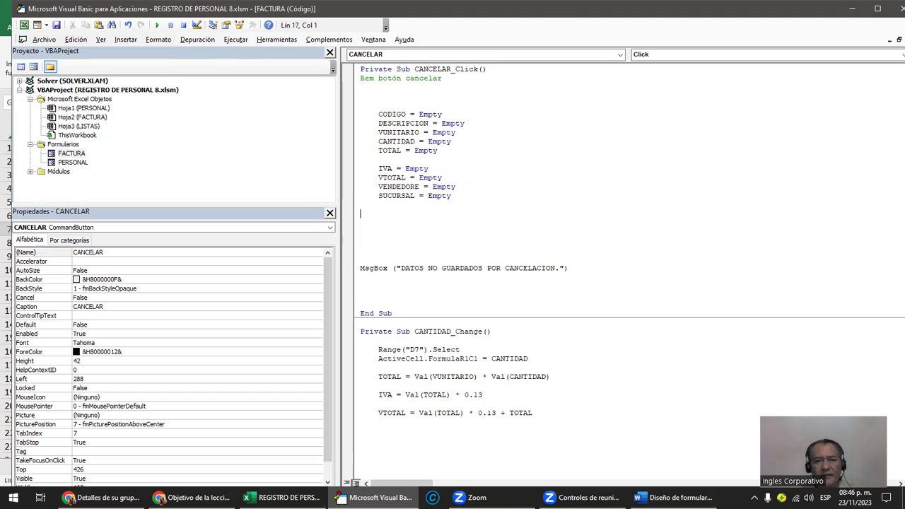
{"action": "key", "text": "Delete"}
{"action": "key", "text": "Delete"}
{"action": "key", "text": "Delete"}
{"action": "key", "text": "Delete"}
{"action": "key", "text": "Delete"}
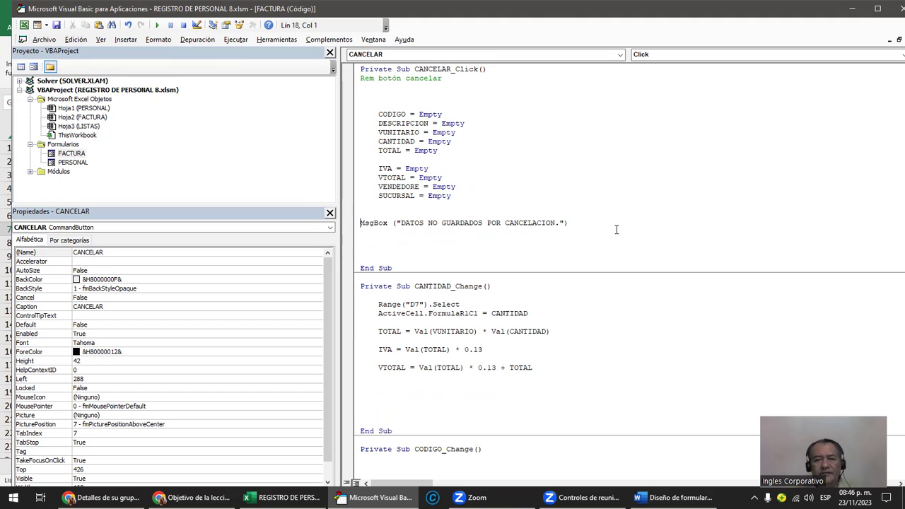
Step: Run the form and fill CODIGO 'qqq', DESCRIPCION 'qqq' and VALOR UNITARIO 11
{"action": "left_click", "coordinate": [158, 26]}
{"action": "left_click", "coordinate": [382, 135]}
{"action": "type", "text": "qqq"}
{"action": "left_click", "coordinate": [390, 165]}
{"action": "type", "text": "qqq"}
{"action": "left_click", "coordinate": [389, 214]}
{"action": "type", "text": "1"}
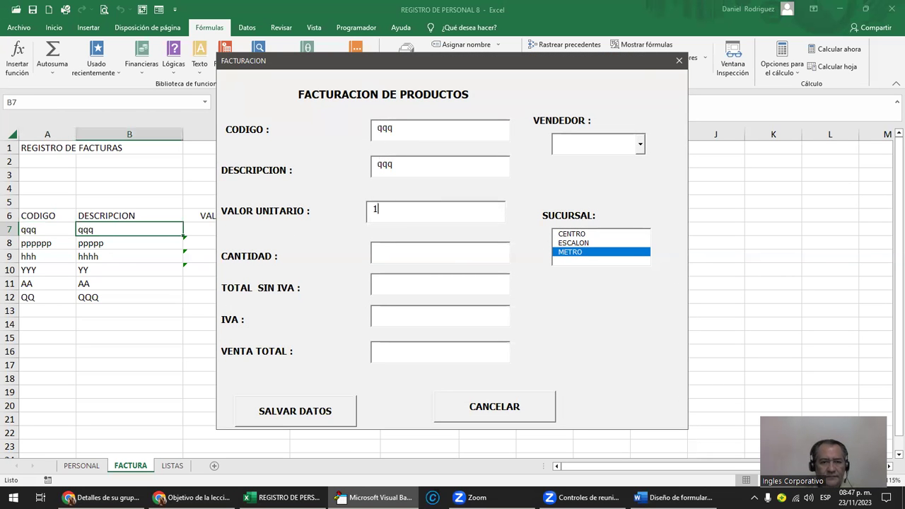
{"action": "type", "text": "1"}
{"action": "left_click", "coordinate": [389, 256]}
{"action": "type", "text": "11"}
Step: Choose KARLA as seller and ESCALON as branch, then cancel and dismiss the message
{"action": "left_click", "coordinate": [596, 149]}
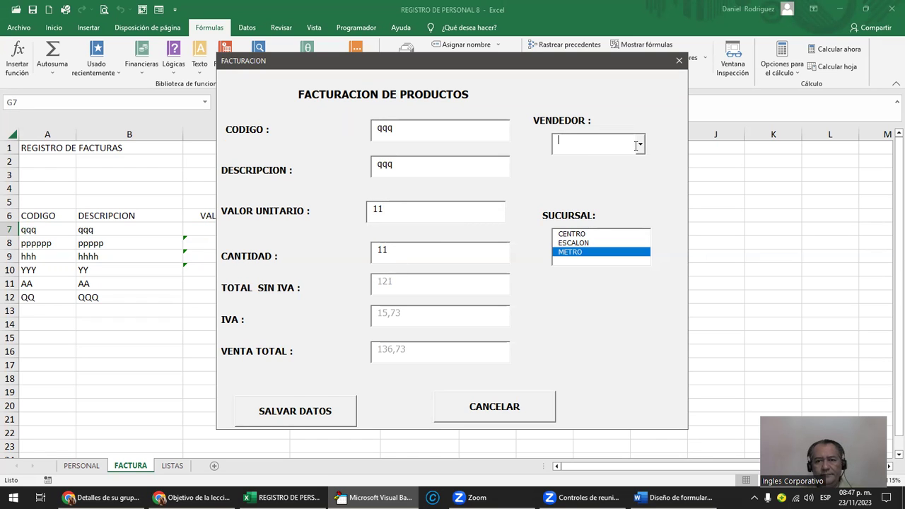
{"action": "left_click", "coordinate": [640, 145]}
{"action": "left_click", "coordinate": [597, 160]}
{"action": "left_click_drag", "start_coordinate": [580, 70], "coordinate": [344, 76]}
{"action": "left_click", "coordinate": [353, 251]}
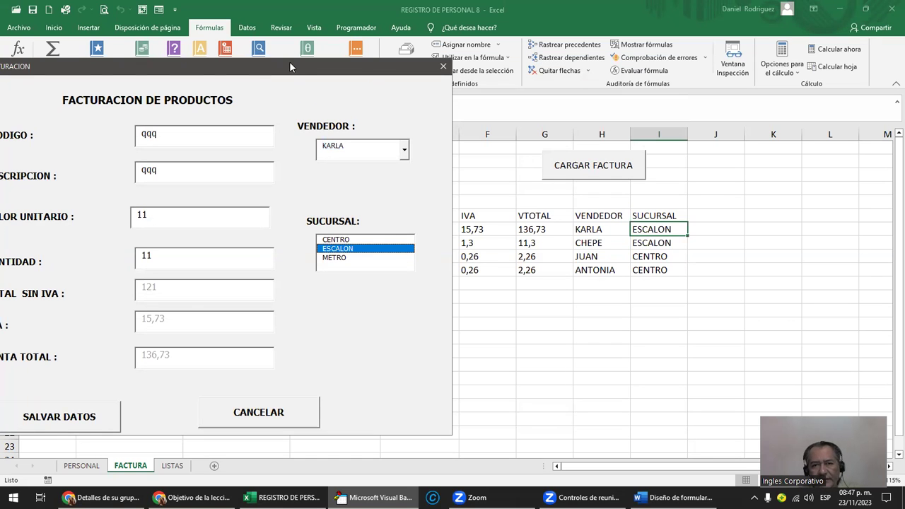
{"action": "left_click_drag", "start_coordinate": [289, 67], "coordinate": [318, 43]}
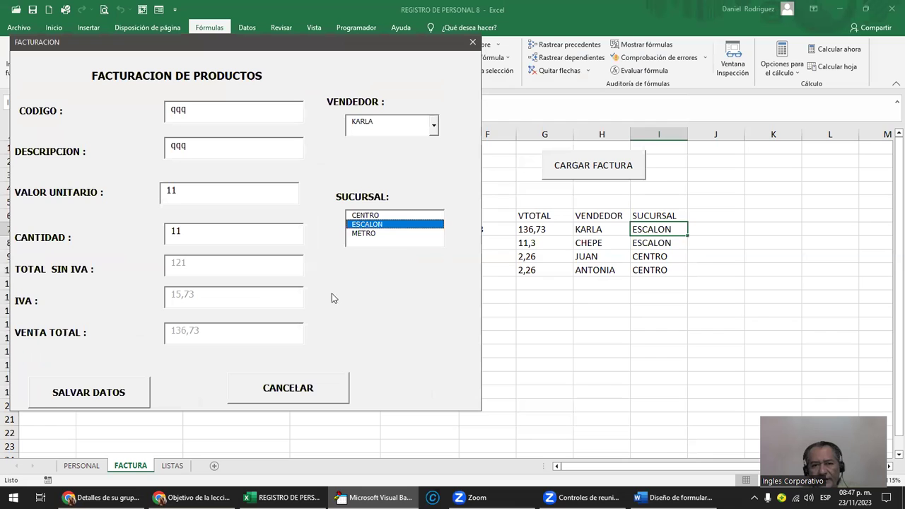
{"action": "left_click", "coordinate": [310, 388]}
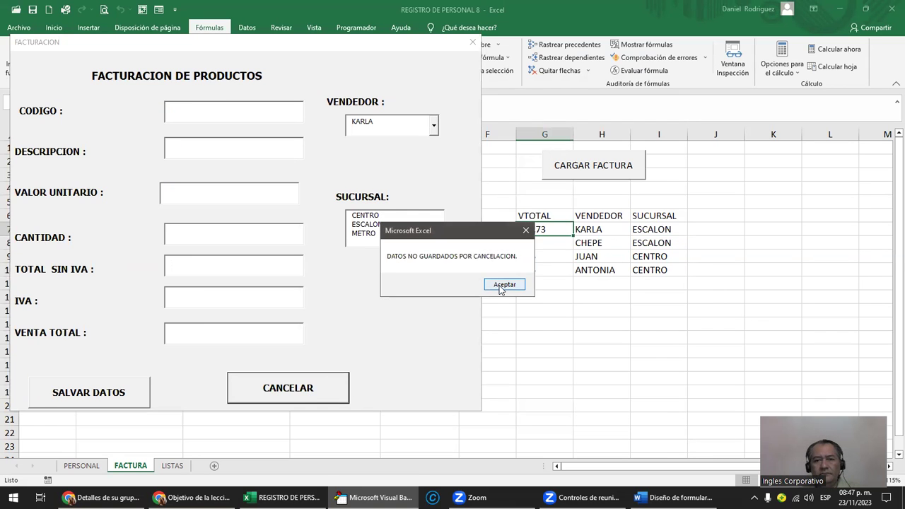
{"action": "left_click", "coordinate": [500, 285]}
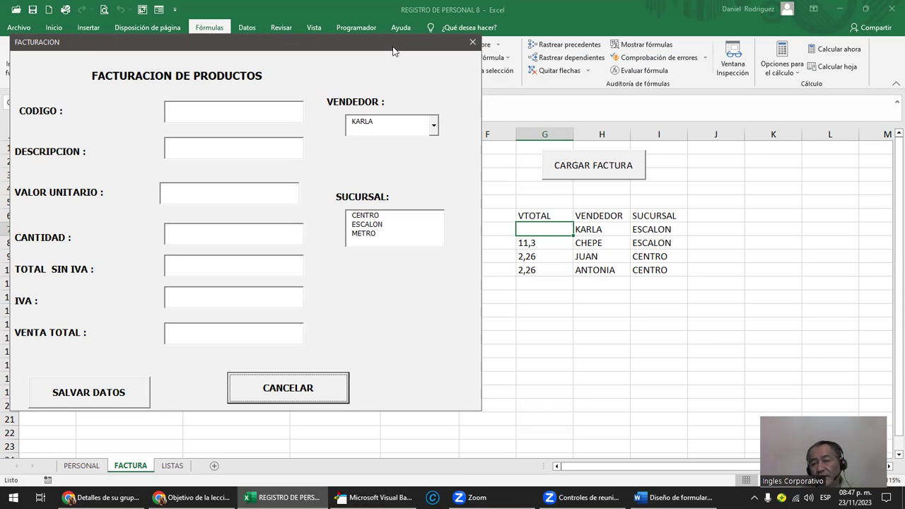
Step: Cancel the form a second time to confirm the fields are cleared
{"action": "left_click_drag", "start_coordinate": [394, 51], "coordinate": [574, 65]}
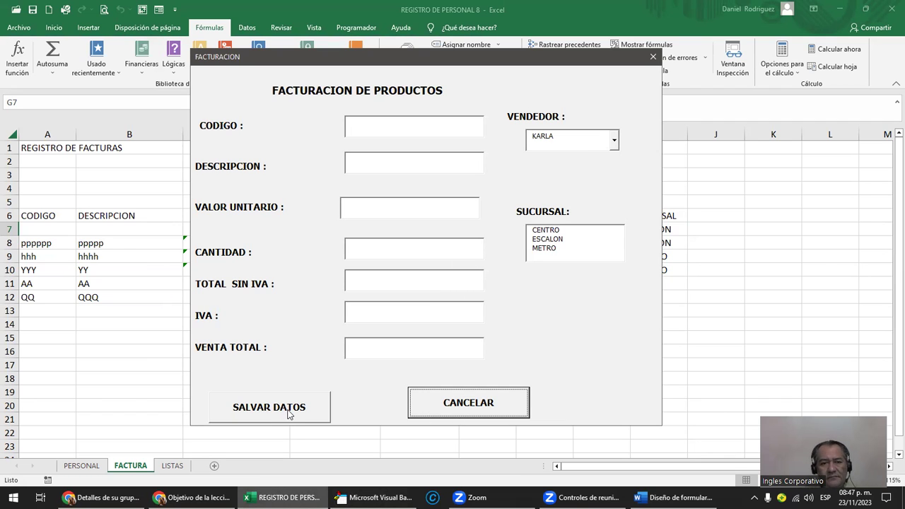
{"action": "left_click", "coordinate": [438, 400]}
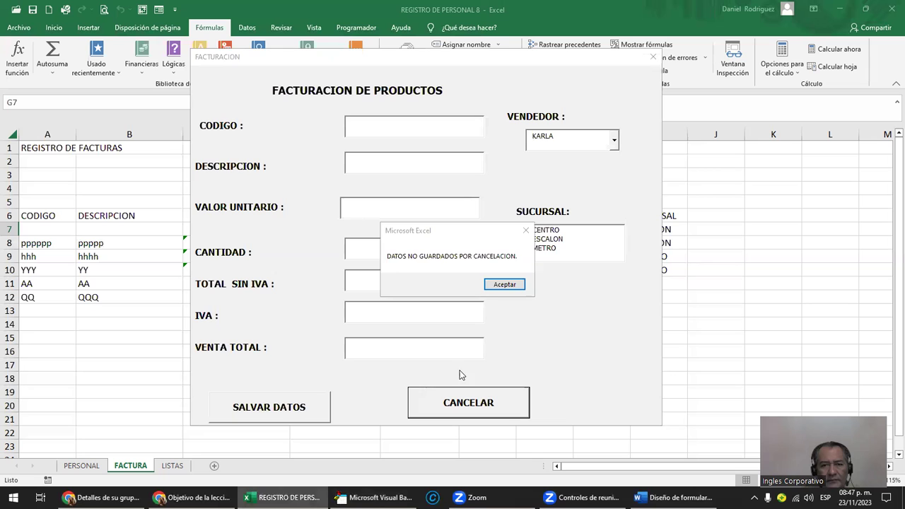
{"action": "left_click", "coordinate": [505, 284]}
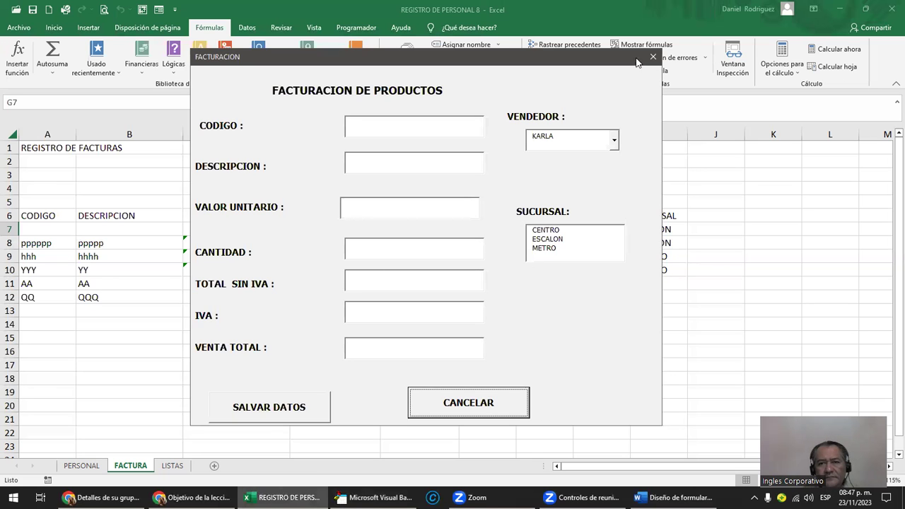
{"action": "left_click_drag", "start_coordinate": [636, 62], "coordinate": [508, 65]}
Step: Close the running form and open the CANCELAR button's code
{"action": "left_click", "coordinate": [513, 63]}
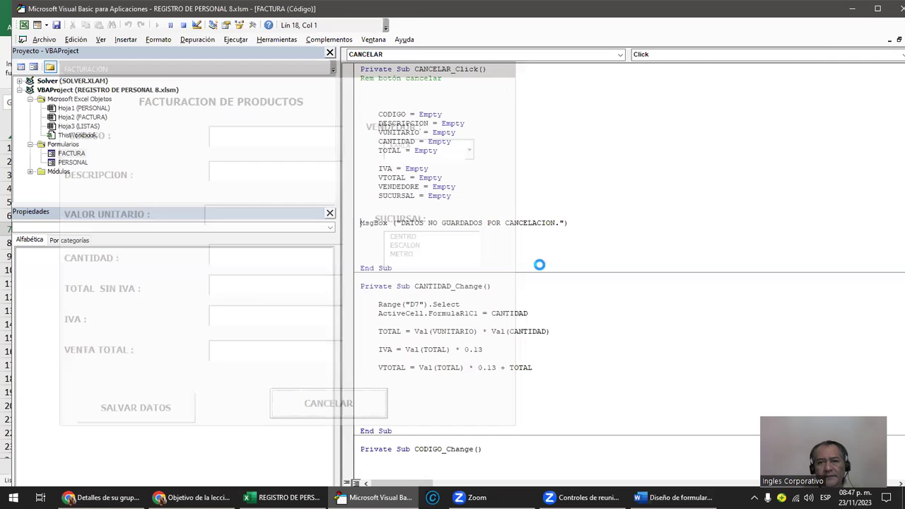
{"action": "left_click", "coordinate": [605, 405]}
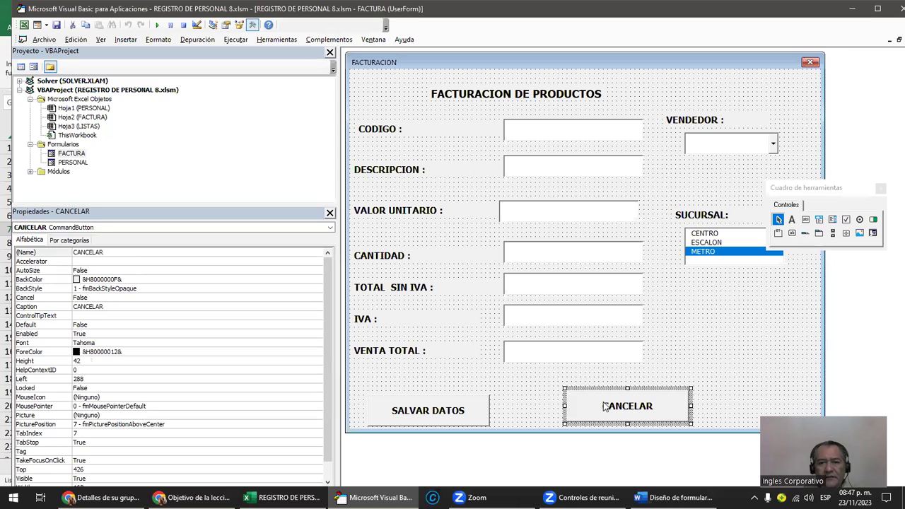
{"action": "left_click", "coordinate": [605, 406]}
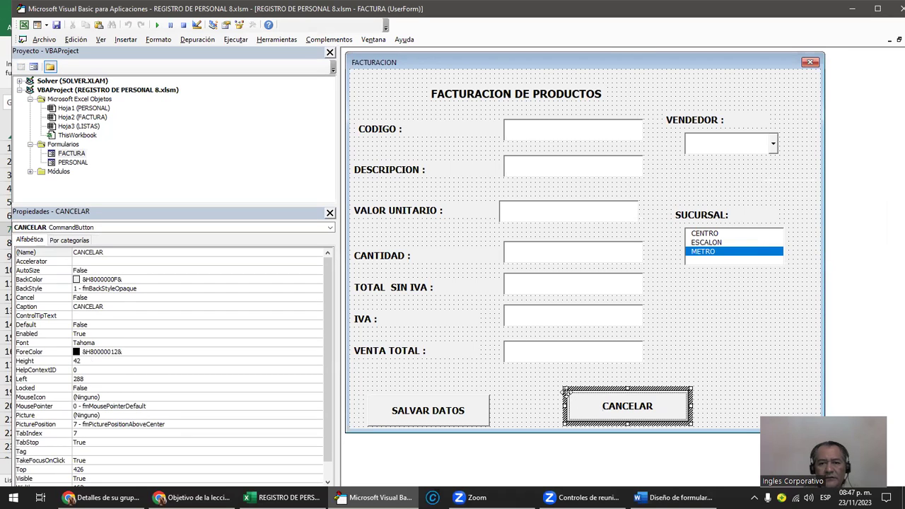
{"action": "double_click", "coordinate": [566, 391]}
Step: Change the 'VENDEDORE = Empty' line to 'VENDEDOR = Clear'
{"action": "left_click", "coordinate": [393, 205]}
{"action": "left_click", "coordinate": [432, 187]}
{"action": "type", "text": "clear"}
{"action": "key", "text": "Delete"}
{"action": "key", "text": "Delete"}
{"action": "key", "text": "Delete"}
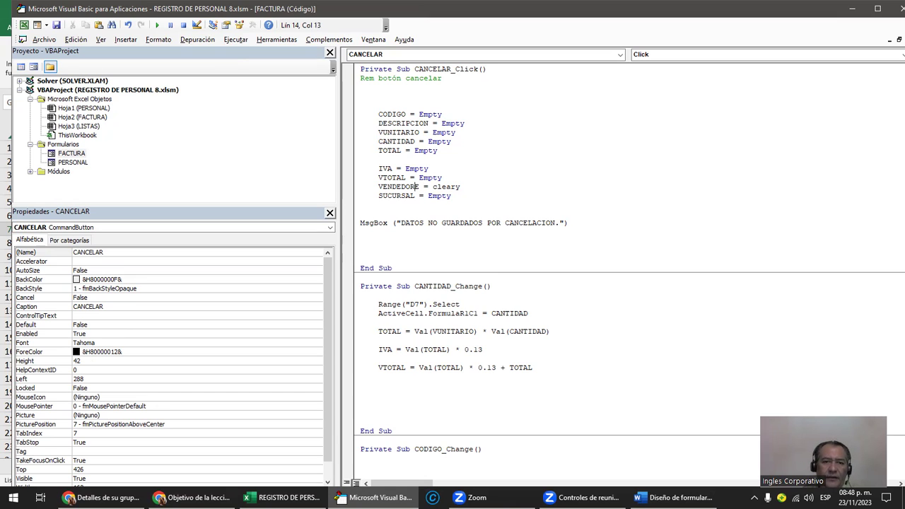
{"action": "key", "text": "Delete"}
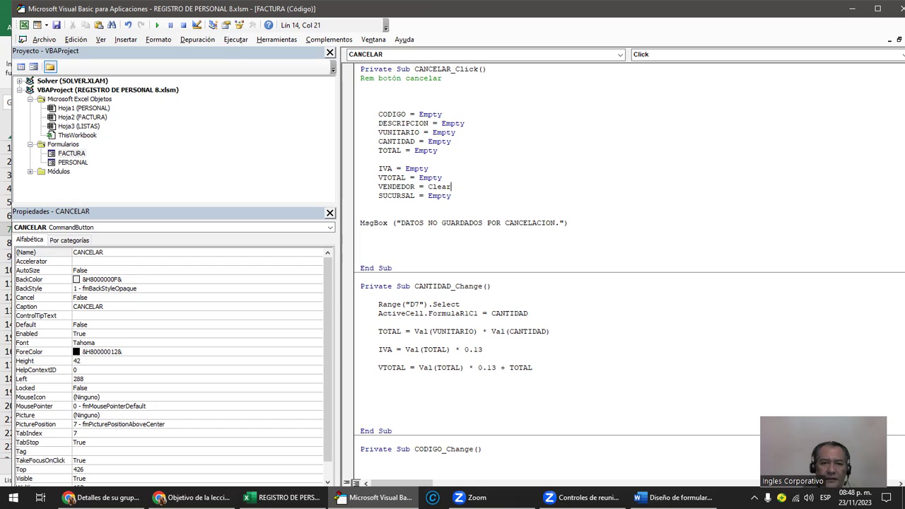
Step: Change the SUCURSAL line from Empty to Clear
{"action": "left_click", "coordinate": [438, 186]}
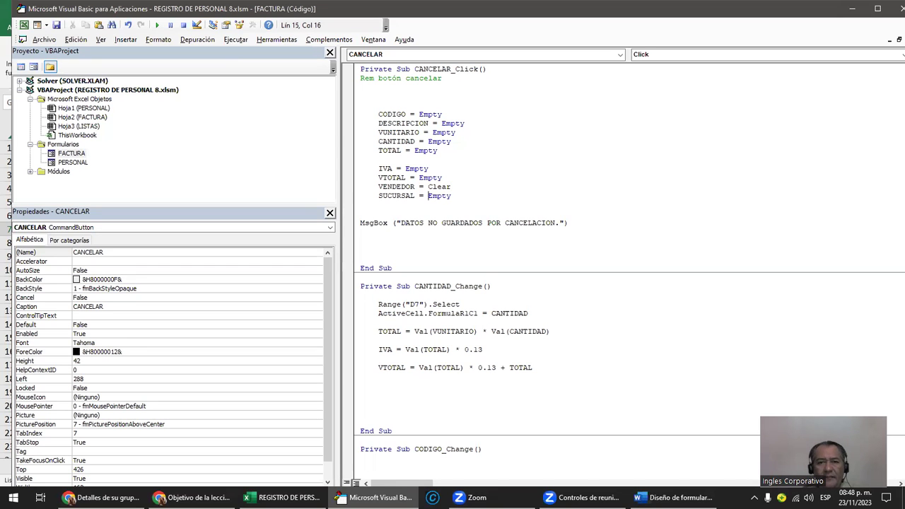
{"action": "type", "text": "celar"}
{"action": "key", "text": "Delete"}
{"action": "key", "text": "Delete"}
{"action": "key", "text": "Delete"}
{"action": "key", "text": "BackSpace"}
{"action": "key", "text": "BackSpace"}
{"action": "key", "text": "BackSpace"}
{"action": "key", "text": "BackSpace"}
{"action": "type", "text": "clear"}
{"action": "key", "text": "Delete"}
{"action": "key", "text": "Delete"}
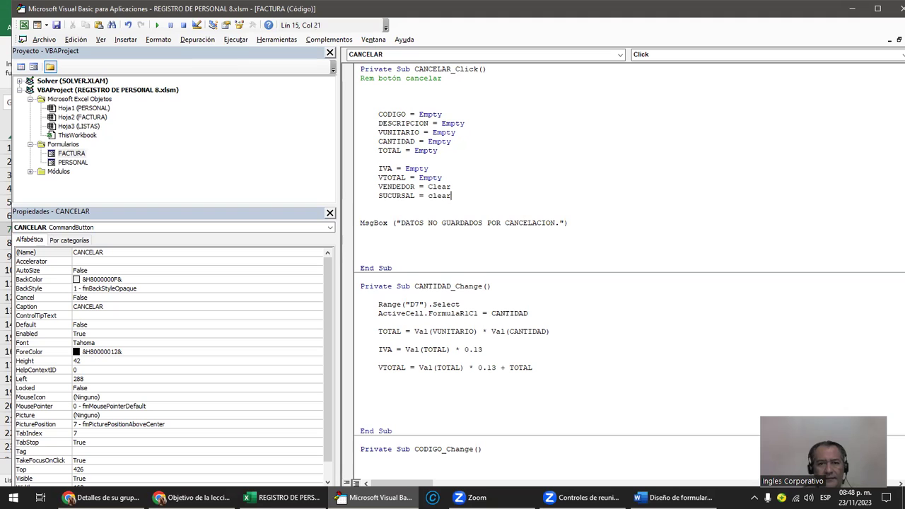
{"action": "left_click", "coordinate": [436, 242]}
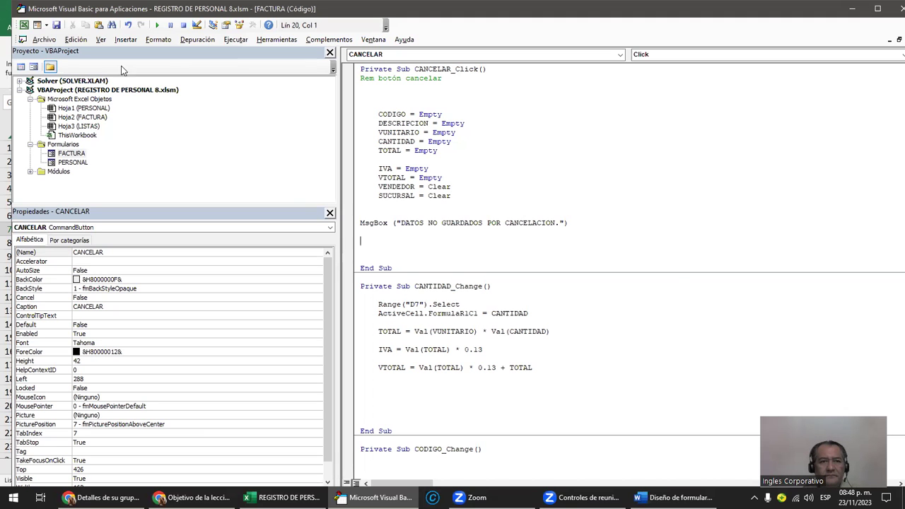
Step: Run the form, pick JUAN and CENTRO, then cancel to test the clearing
{"action": "left_click", "coordinate": [158, 26]}
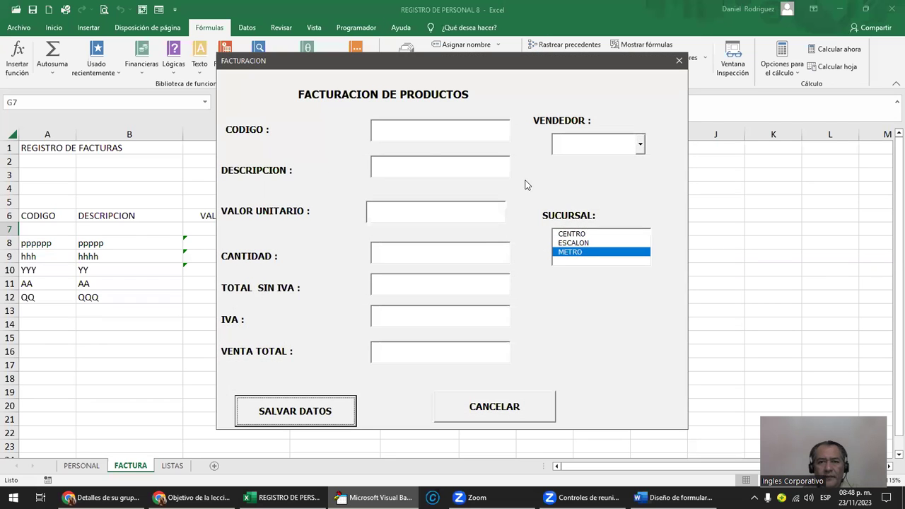
{"action": "left_click", "coordinate": [640, 144]}
{"action": "left_click", "coordinate": [613, 159]}
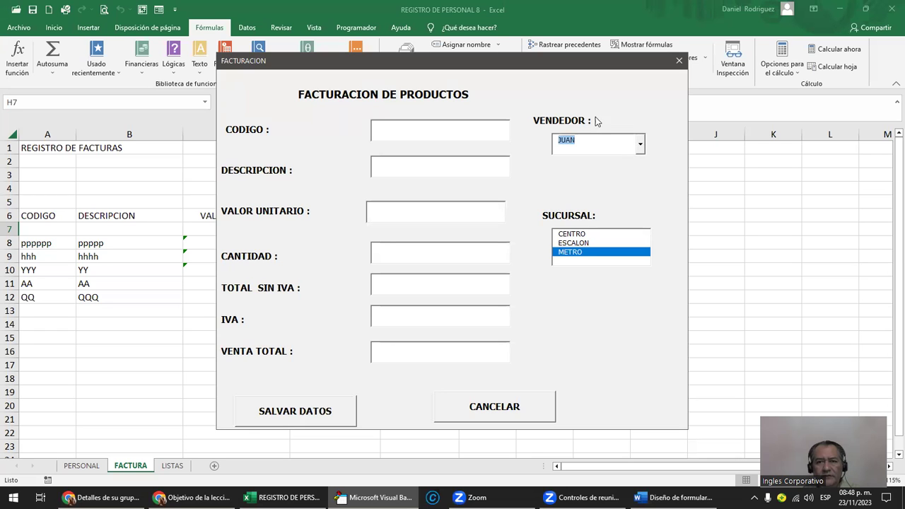
{"action": "left_click_drag", "start_coordinate": [594, 61], "coordinate": [405, 53]}
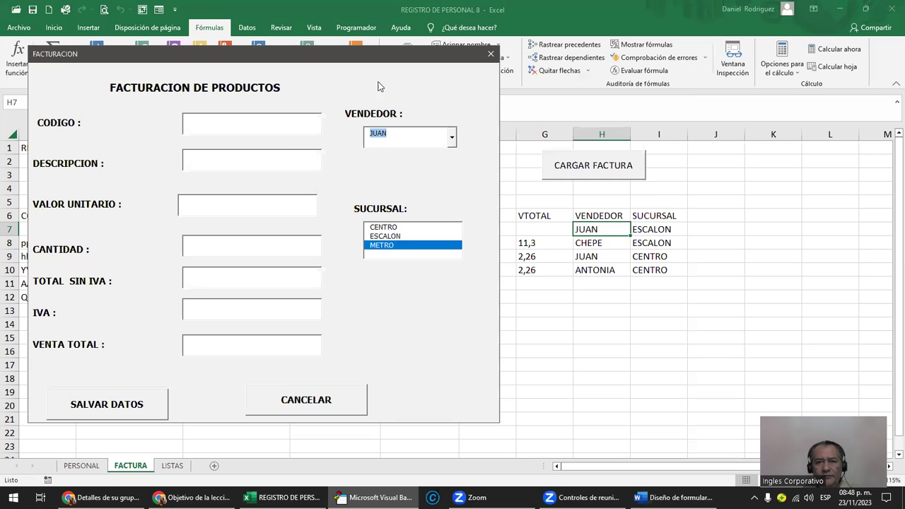
{"action": "left_click", "coordinate": [384, 227]}
{"action": "left_click", "coordinate": [315, 403]}
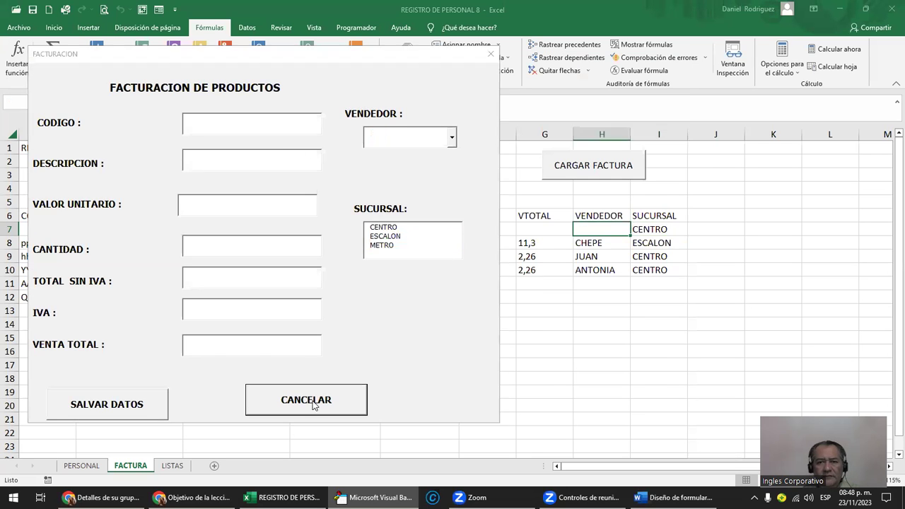
{"action": "left_click", "coordinate": [504, 285]}
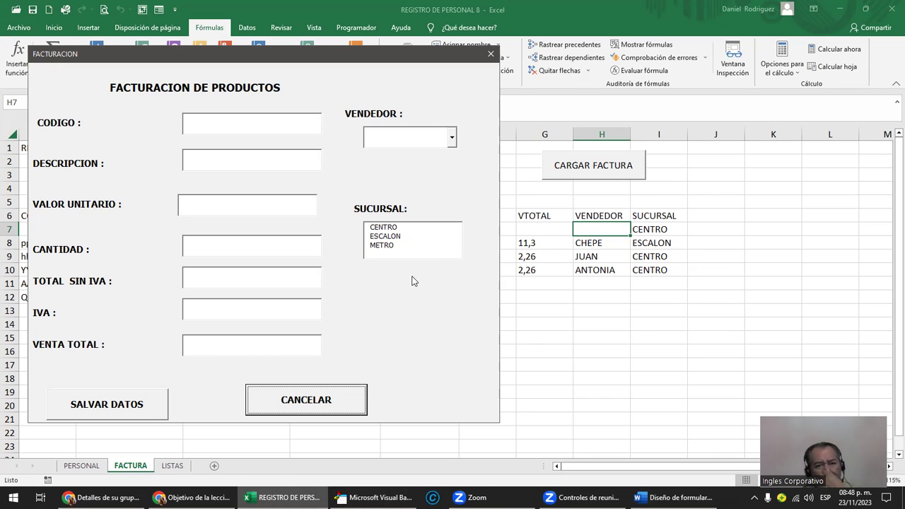
Step: Fill CODIGO 'a', DESCRIPCION 'a', quantity 2, seller KARLA and branch ESCALON
{"action": "left_click", "coordinate": [224, 121]}
{"action": "type", "text": "a"}
{"action": "left_click", "coordinate": [236, 155]}
{"action": "type", "text": "a"}
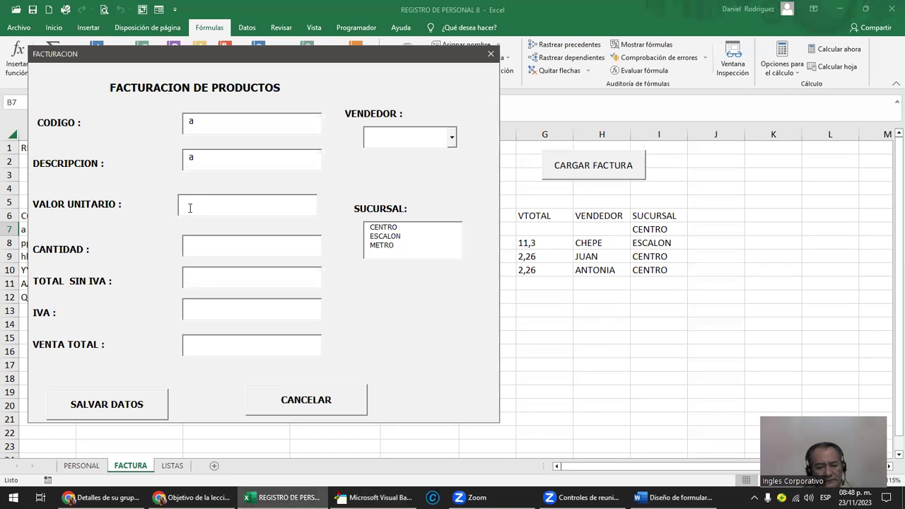
{"action": "left_click", "coordinate": [197, 246]}
{"action": "type", "text": "2"}
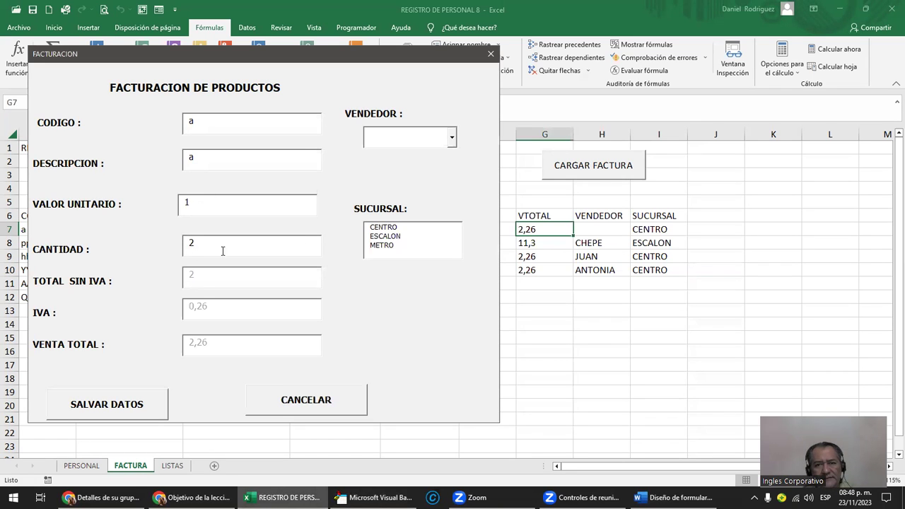
{"action": "left_click", "coordinate": [452, 137]}
{"action": "left_click", "coordinate": [420, 164]}
{"action": "left_click", "coordinate": [394, 230]}
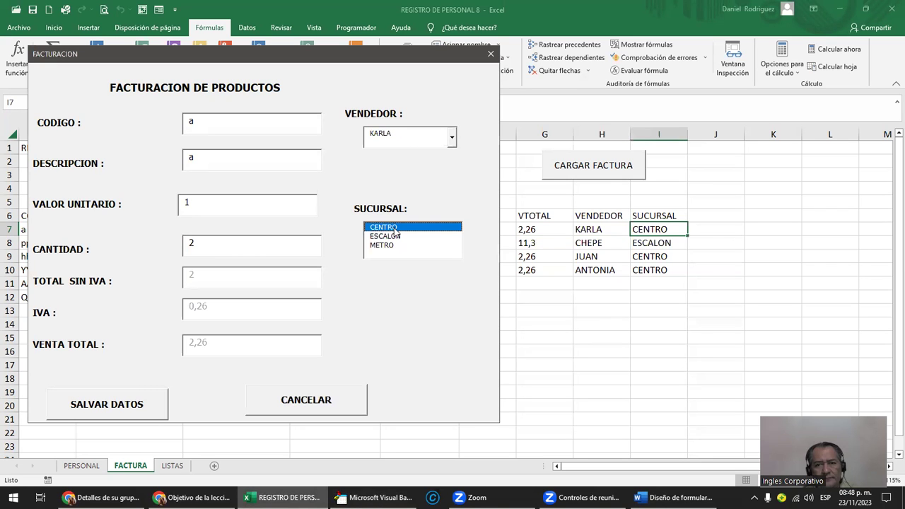
{"action": "left_click", "coordinate": [394, 236]}
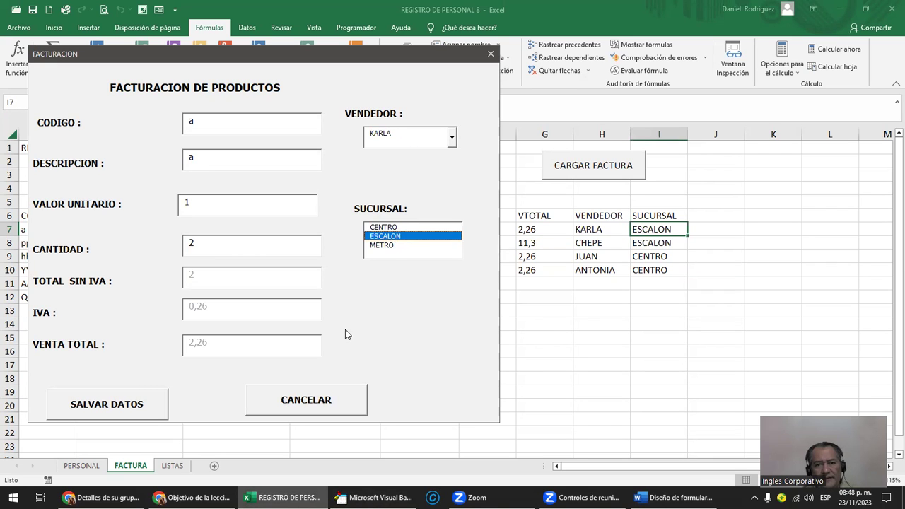
Step: Save the invoice, acknowledge the confirmation, and close the billing form
{"action": "left_click", "coordinate": [137, 415]}
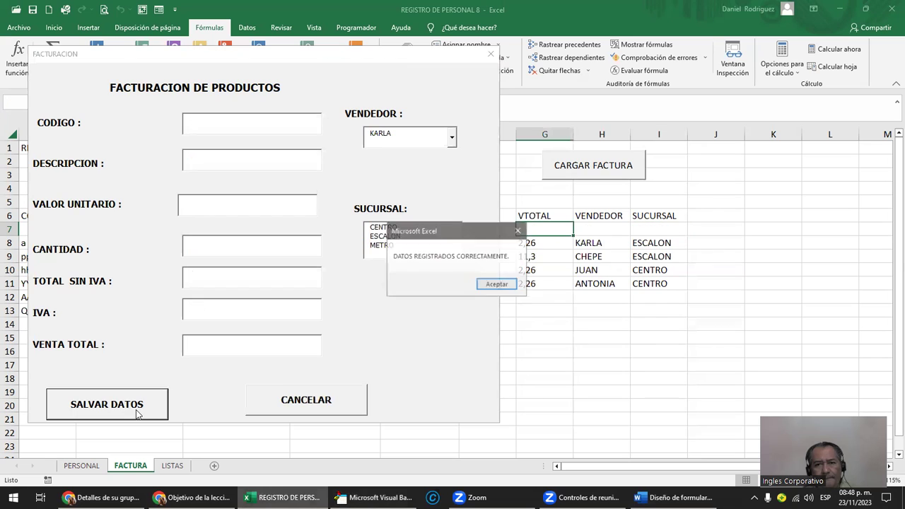
{"action": "left_click", "coordinate": [495, 285]}
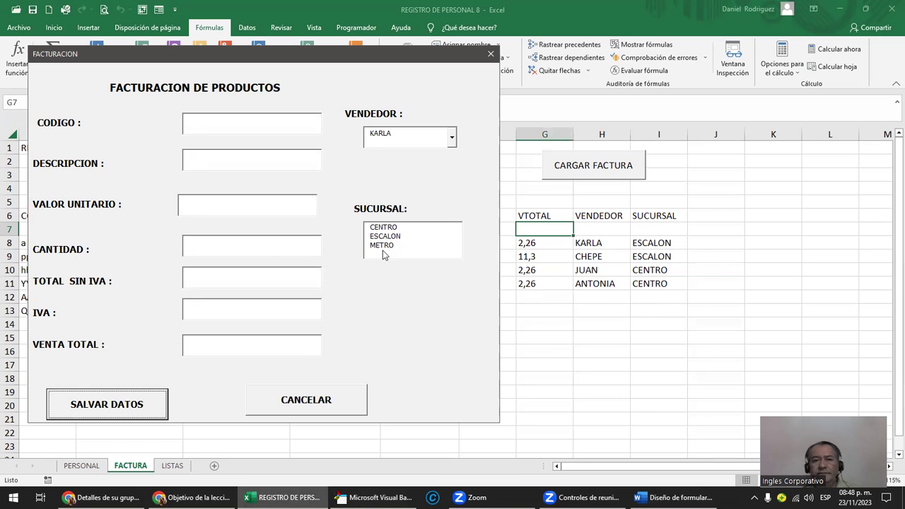
{"action": "left_click", "coordinate": [490, 55]}
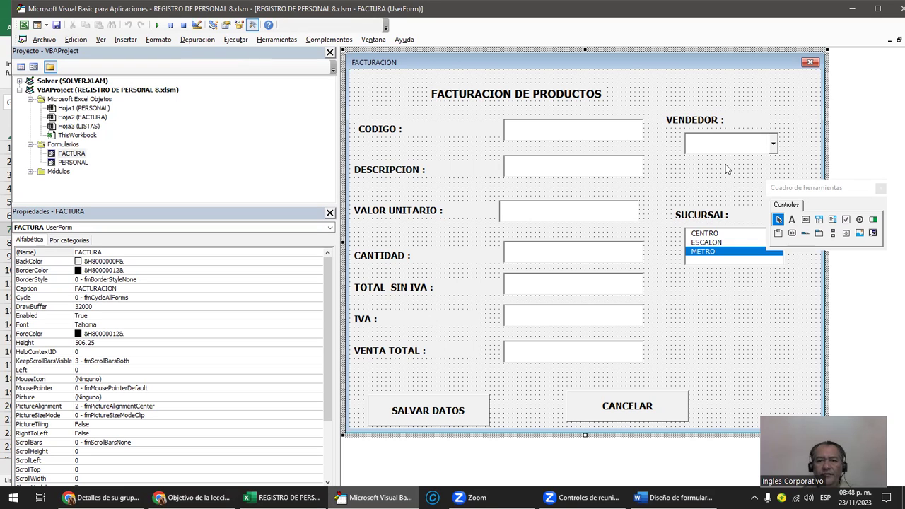
{"action": "mouse_move", "coordinate": [662, 106]}
{"action": "left_mouse_down"}
{"action": "mouse_move", "coordinate": [702, 170]}
{"action": "mouse_move", "coordinate": [798, 172]}
{"action": "left_mouse_up"}
{"action": "left_click_drag", "start_coordinate": [663, 191], "coordinate": [793, 297]}
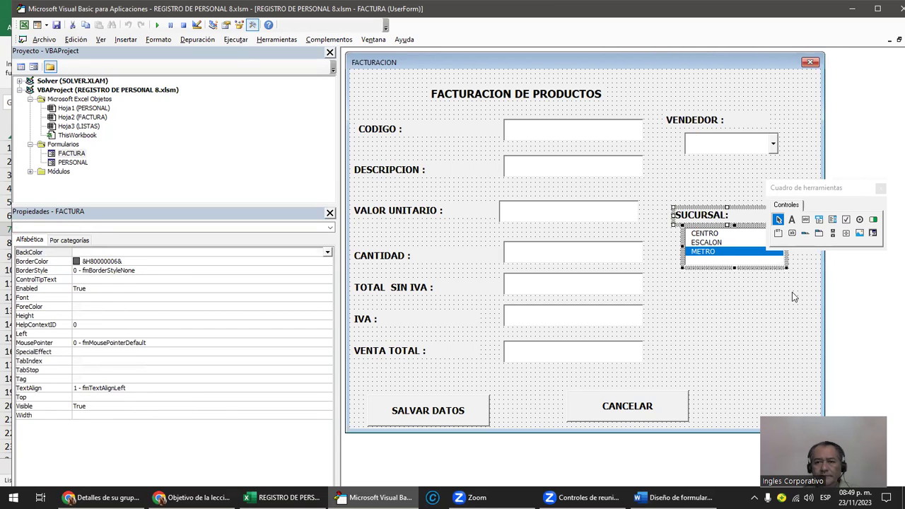
{"action": "left_click", "coordinate": [820, 297]}
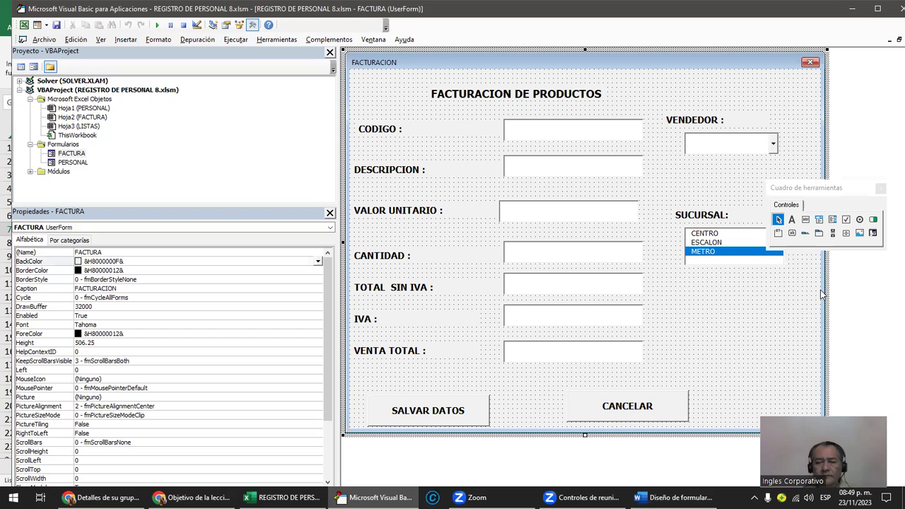
{"action": "left_click", "coordinate": [524, 315]}
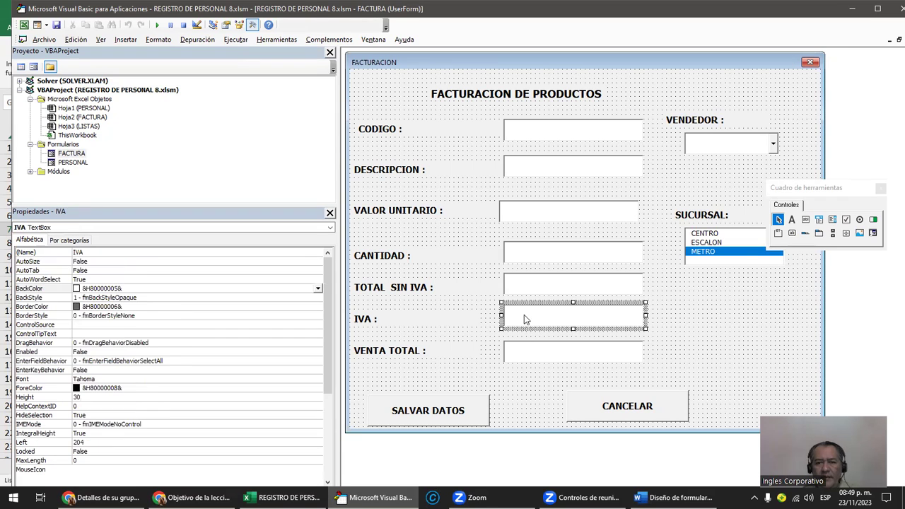
{"action": "left_click", "coordinate": [538, 320]}
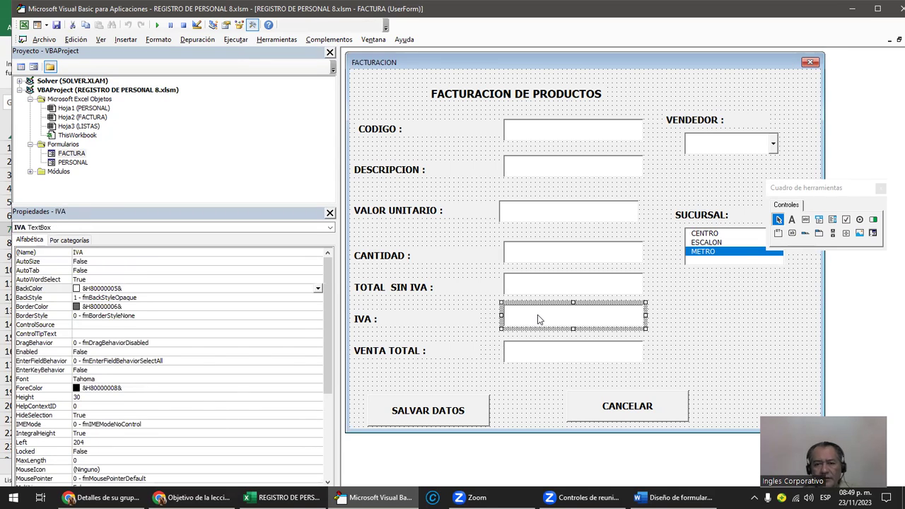
{"action": "left_click", "coordinate": [541, 352]}
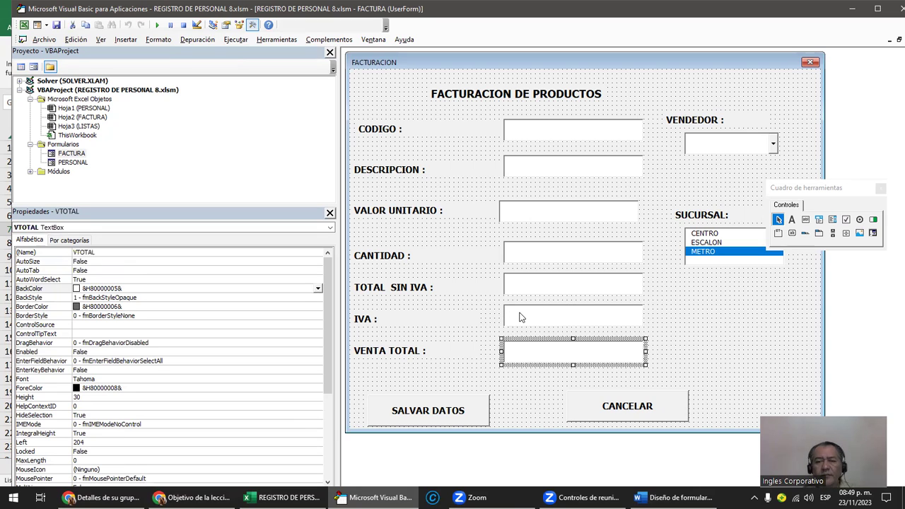
{"action": "left_click", "coordinate": [520, 318]}
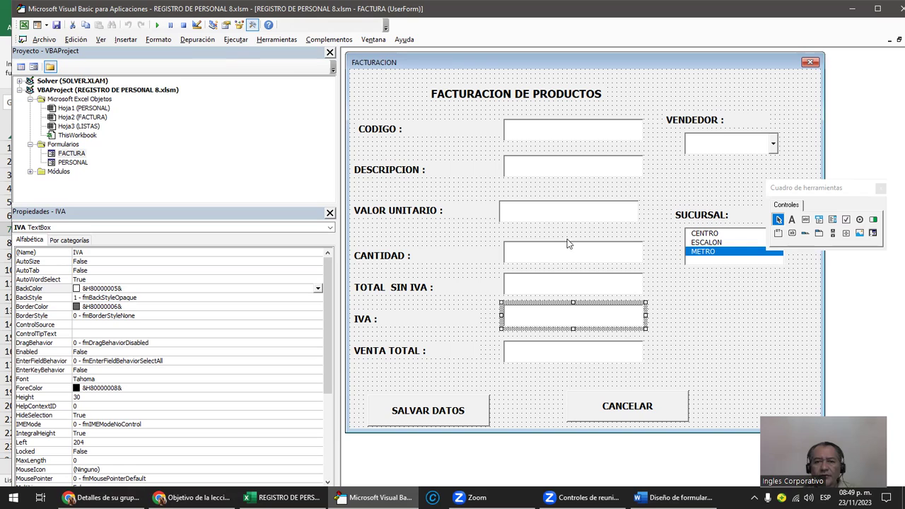
{"action": "left_click", "coordinate": [694, 340]}
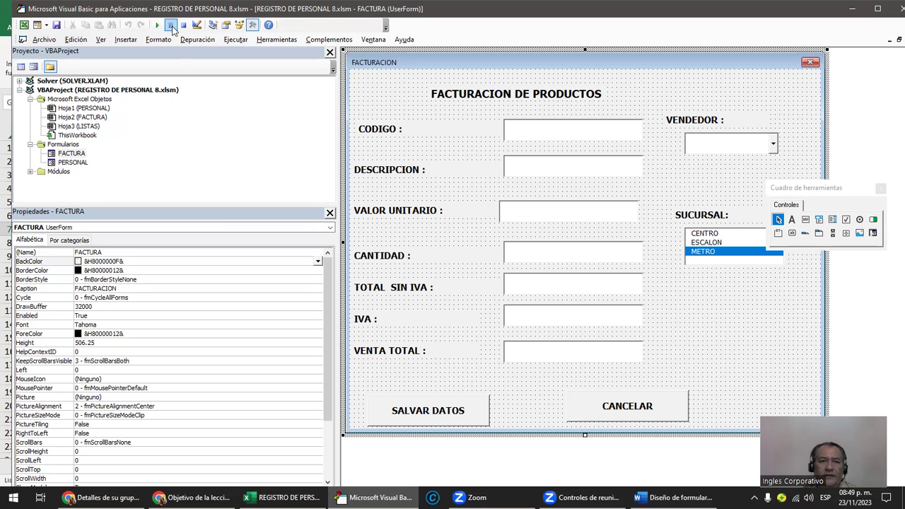
{"action": "left_click", "coordinate": [157, 25]}
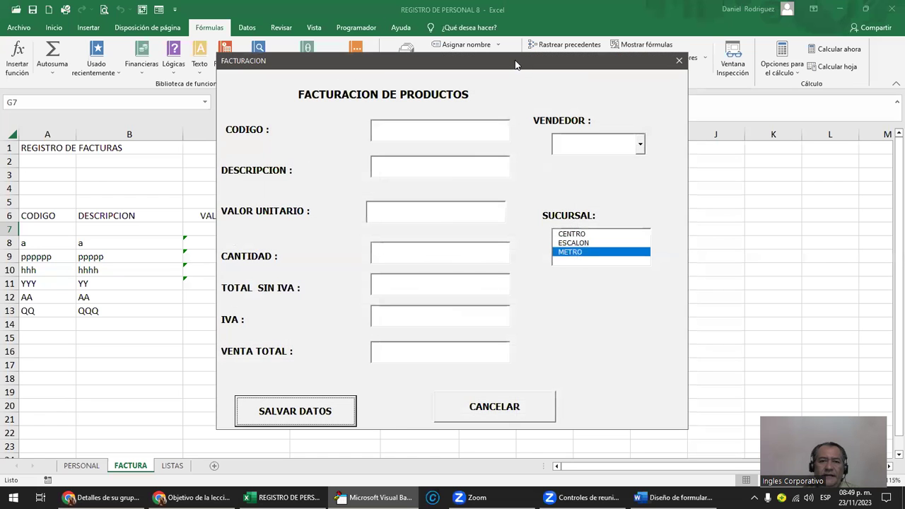
{"action": "left_click_drag", "start_coordinate": [515, 65], "coordinate": [372, 31]}
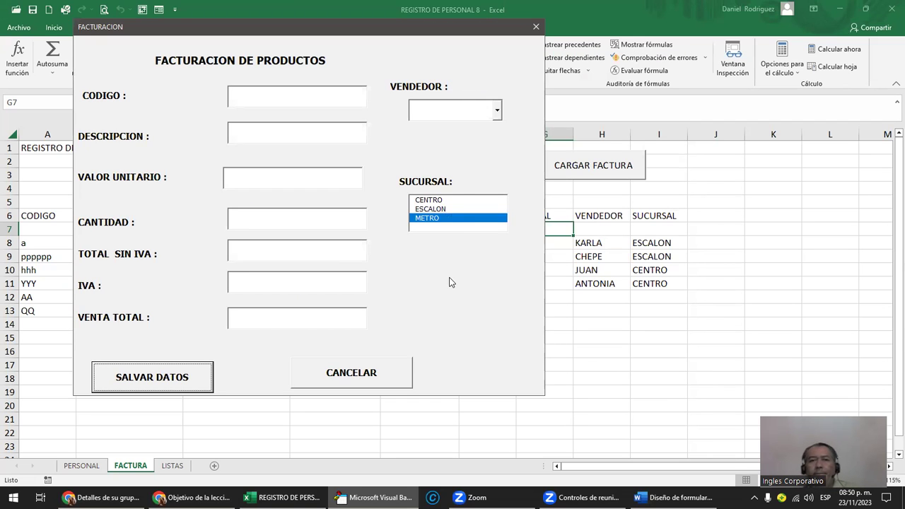
{"action": "left_click", "coordinate": [537, 28]}
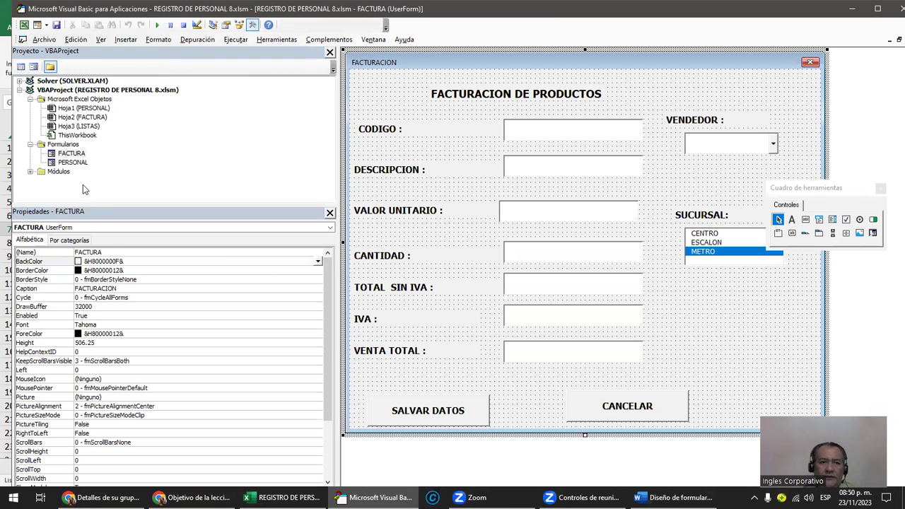
Step: Open the PERSONAL userform in the designer and its combo box's change code
{"action": "double_click", "coordinate": [73, 162]}
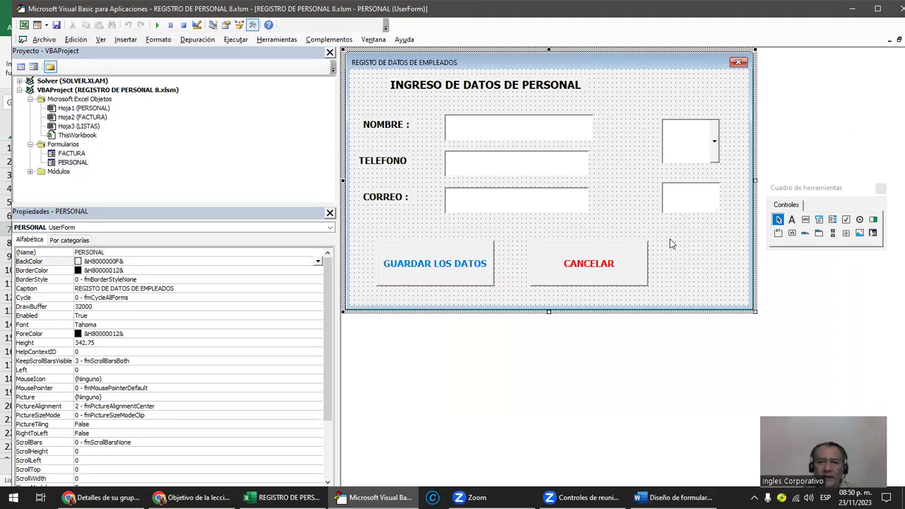
{"action": "left_click_drag", "start_coordinate": [674, 235], "coordinate": [729, 298]}
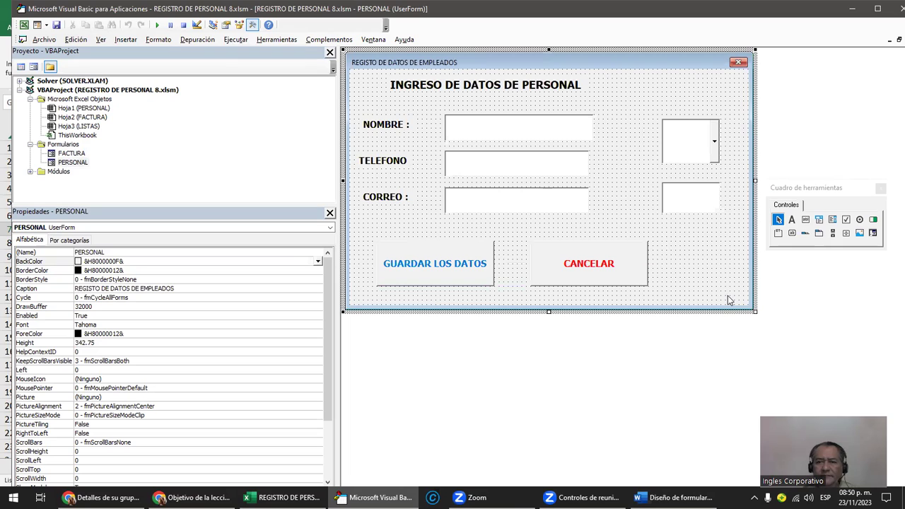
{"action": "double_click", "coordinate": [716, 138]}
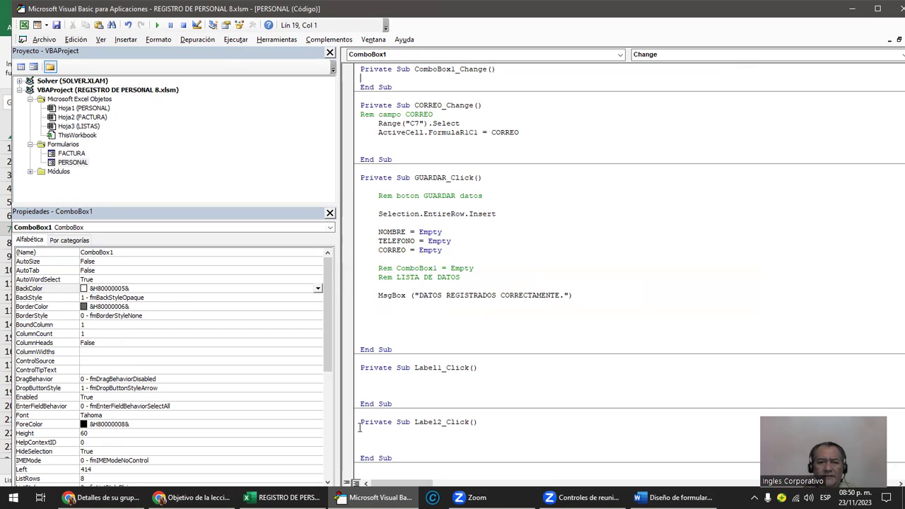
Step: On the LISTAS sheet, enter the heading ZONA in cell E1
{"action": "left_click", "coordinate": [891, 8]}
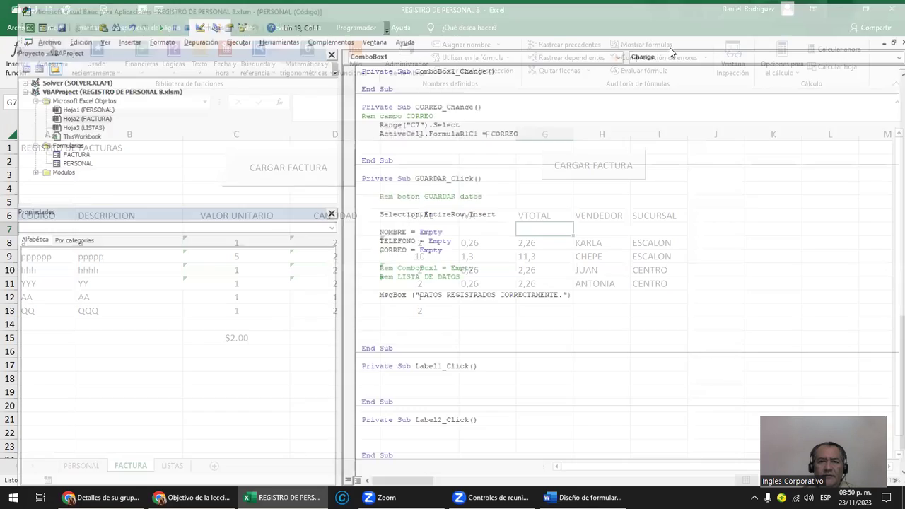
{"action": "left_click", "coordinate": [172, 466]}
{"action": "left_click", "coordinate": [448, 163]}
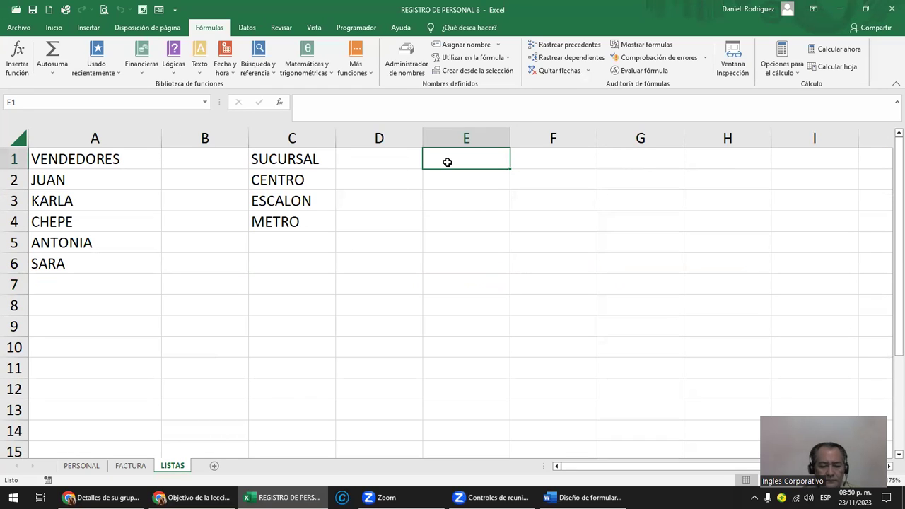
{"action": "type", "text": "zona"}
{"action": "key", "text": "BackSpace"}
{"action": "key", "text": "BackSpace"}
{"action": "key", "text": "BackSpace"}
{"action": "key", "text": "BackSpace"}
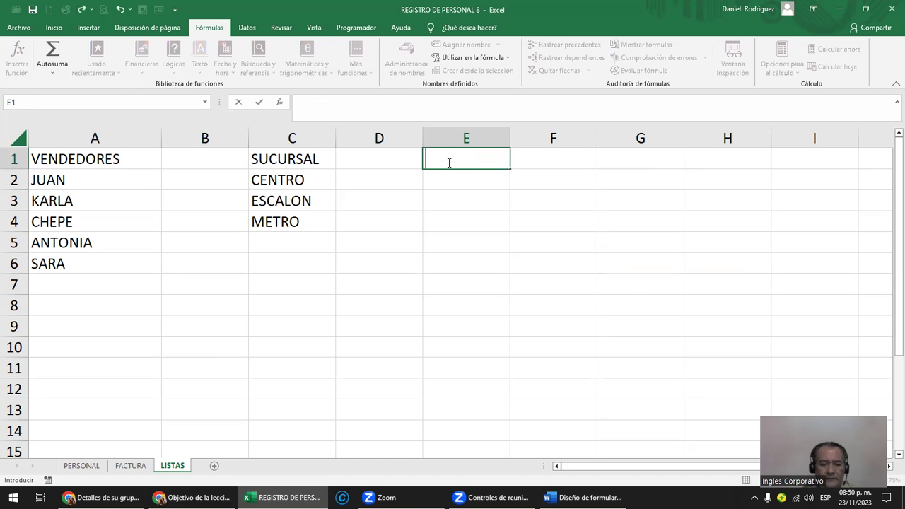
{"action": "type", "text": "ZONA"}
{"action": "key", "text": "Return"}
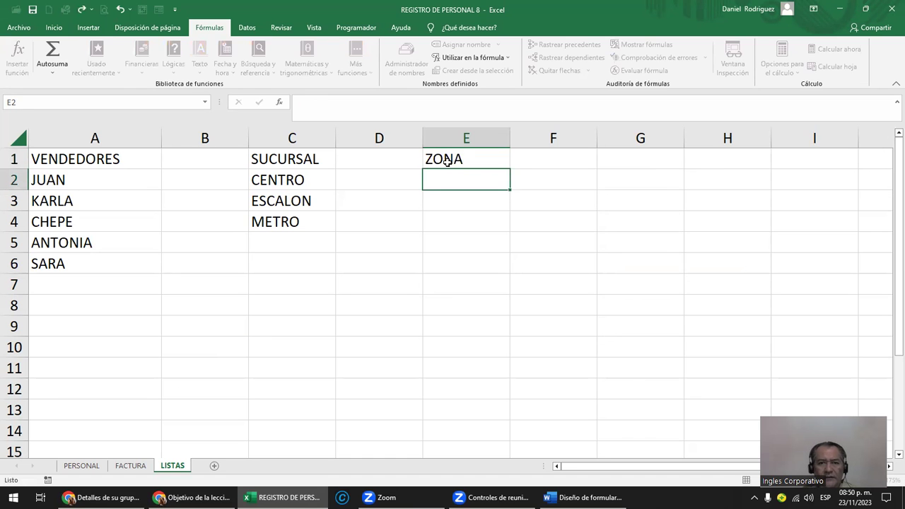
Step: Enter CENTRAL, ORIENTAL and OCCIDENTAL in cells E2 to E4
{"action": "type", "text": "CENTRAL"}
{"action": "key", "text": "Return"}
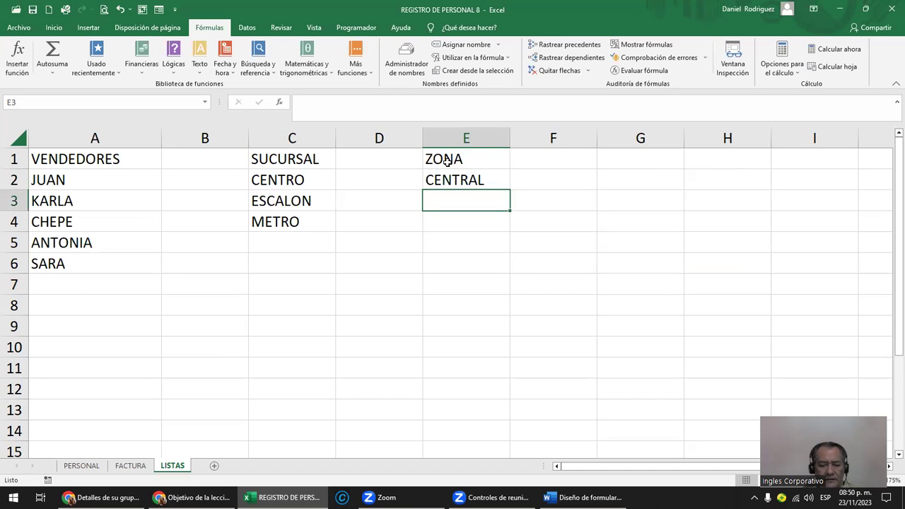
{"action": "type", "text": "ORIENTAL"}
{"action": "key", "text": "Return"}
{"action": "type", "text": "P"}
{"action": "key", "text": "BackSpace"}
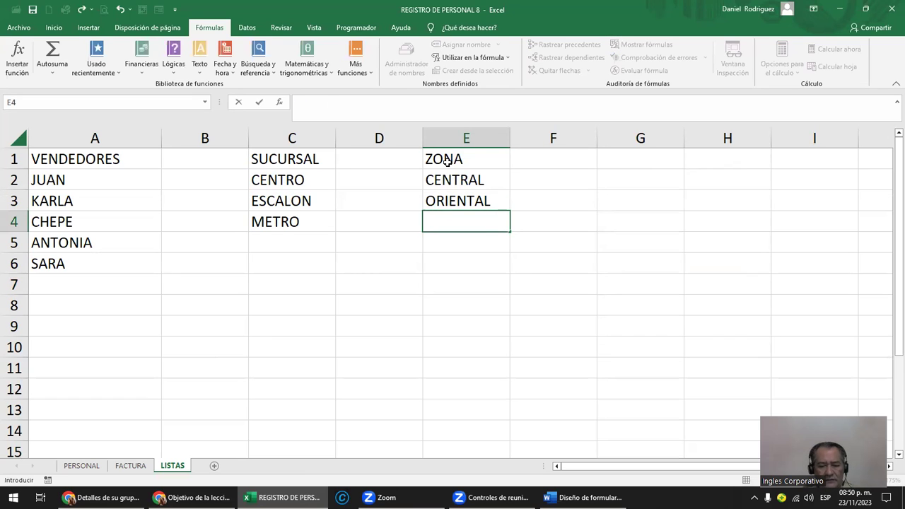
{"action": "type", "text": "OCCIDENTAL"}
{"action": "key", "text": "Return"}
Step: Name E2:E4 as ZONA, verify it from the Name Box, and go to PERSONAL
{"action": "left_click_drag", "start_coordinate": [451, 178], "coordinate": [460, 222]}
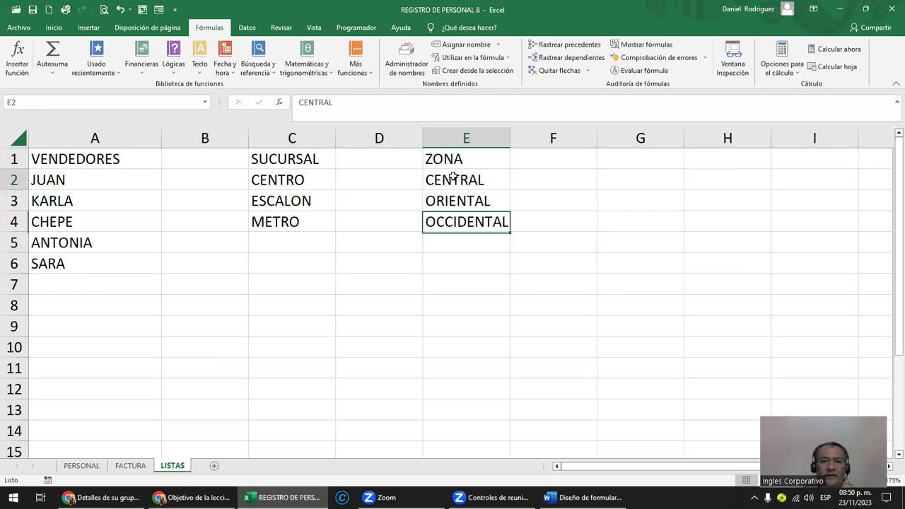
{"action": "left_click", "coordinate": [70, 102]}
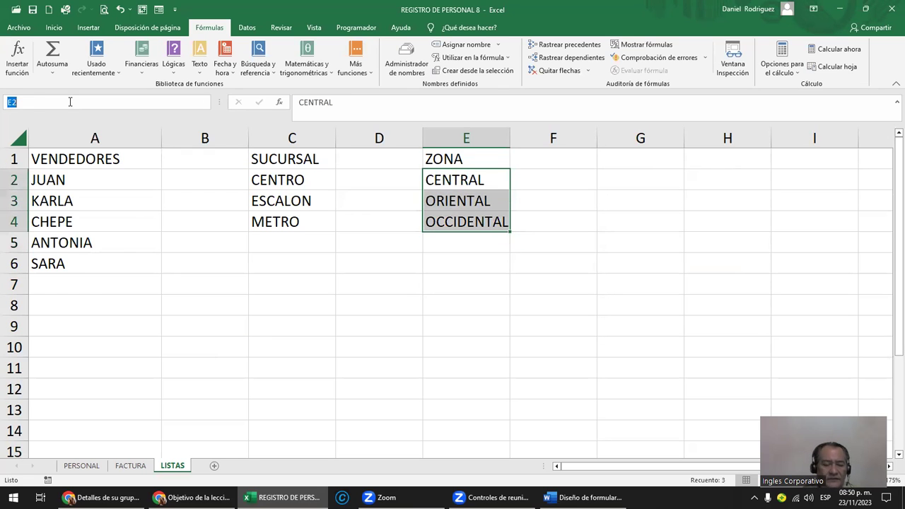
{"action": "type", "text": "ZONA"}
{"action": "key", "text": "Return"}
{"action": "left_click", "coordinate": [202, 260]}
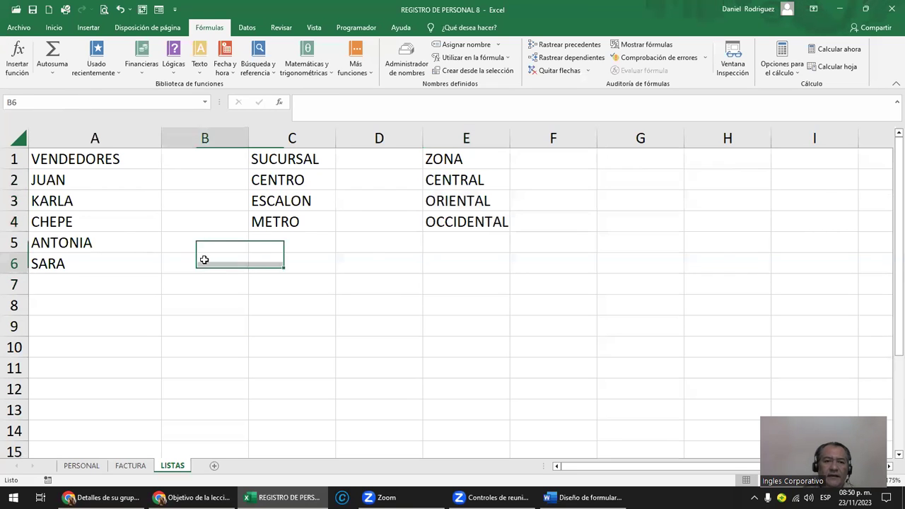
{"action": "left_click", "coordinate": [205, 101]}
{"action": "left_click", "coordinate": [71, 143]}
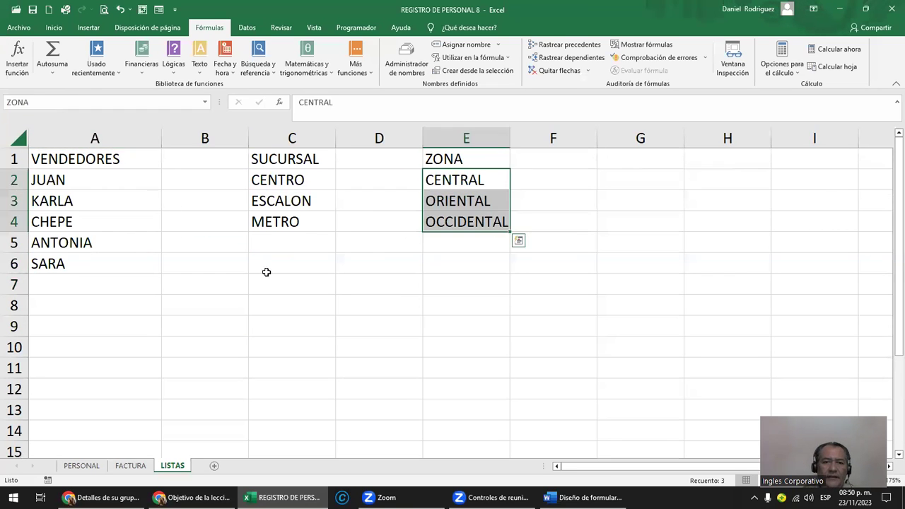
{"action": "left_click", "coordinate": [269, 280]}
{"action": "left_click", "coordinate": [81, 465]}
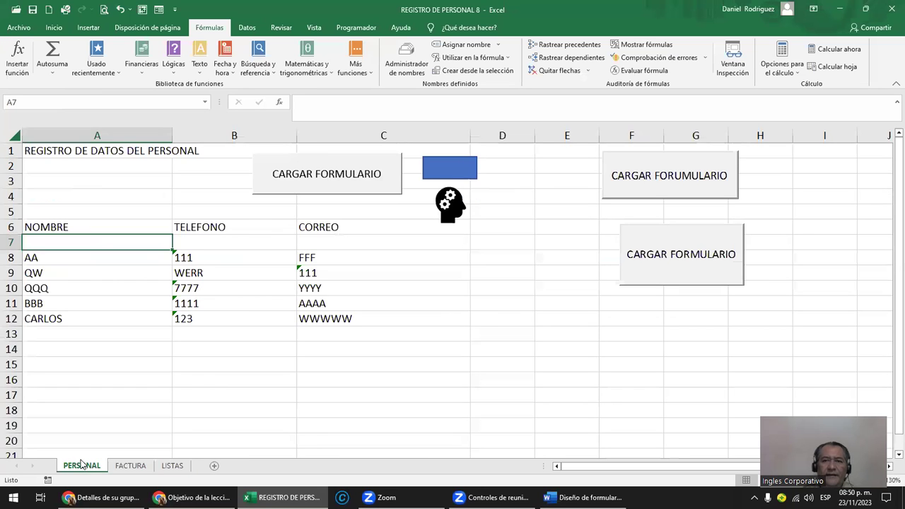
Step: Open the personnel form to check its still-empty zone list, then close it
{"action": "left_click", "coordinate": [307, 187]}
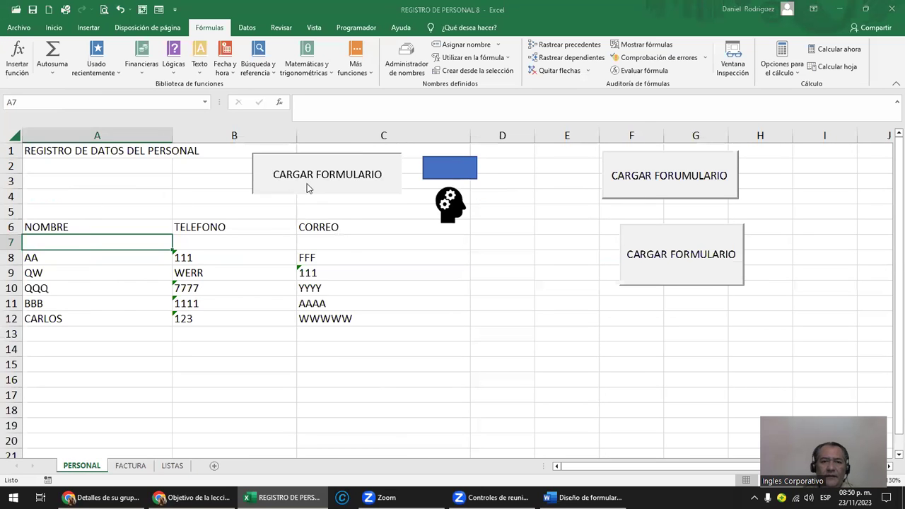
{"action": "left_click", "coordinate": [614, 202]}
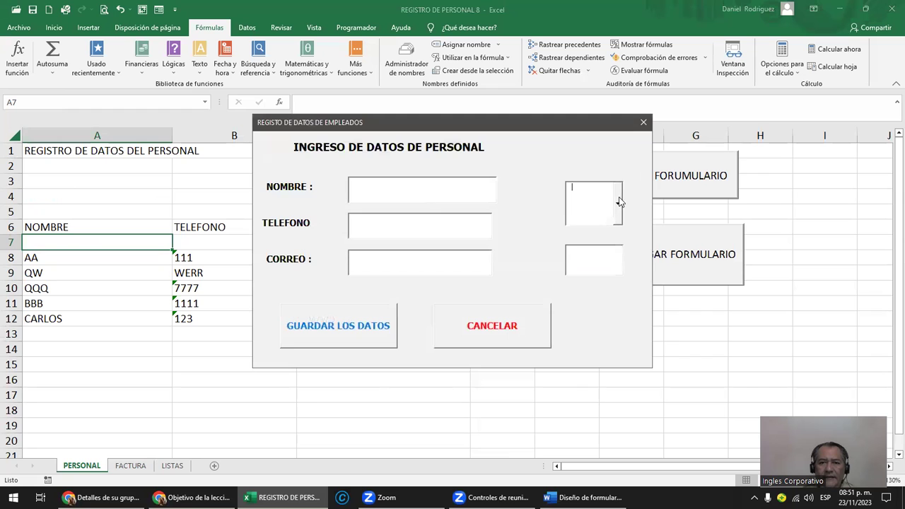
{"action": "left_click", "coordinate": [644, 122]}
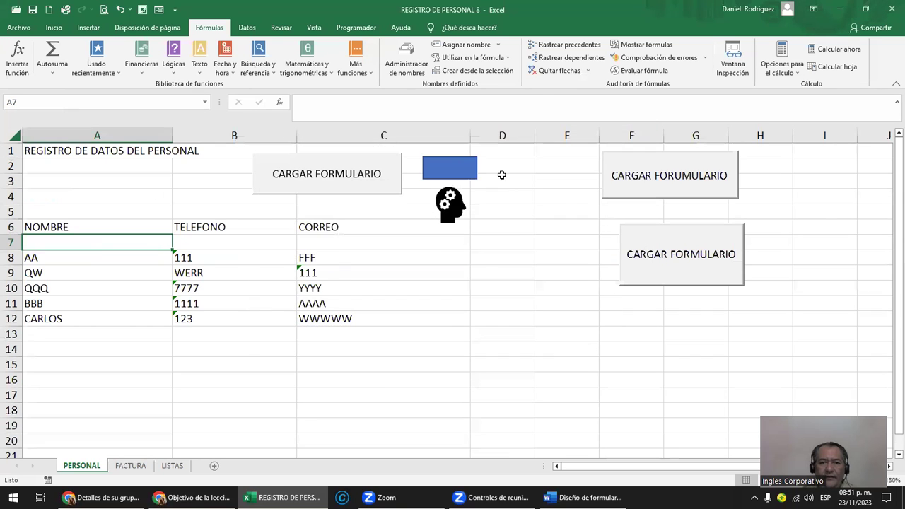
Step: Type the heading ZONA in cell D6 next to CORREO
{"action": "left_click", "coordinate": [404, 233]}
{"action": "left_click", "coordinate": [495, 233]}
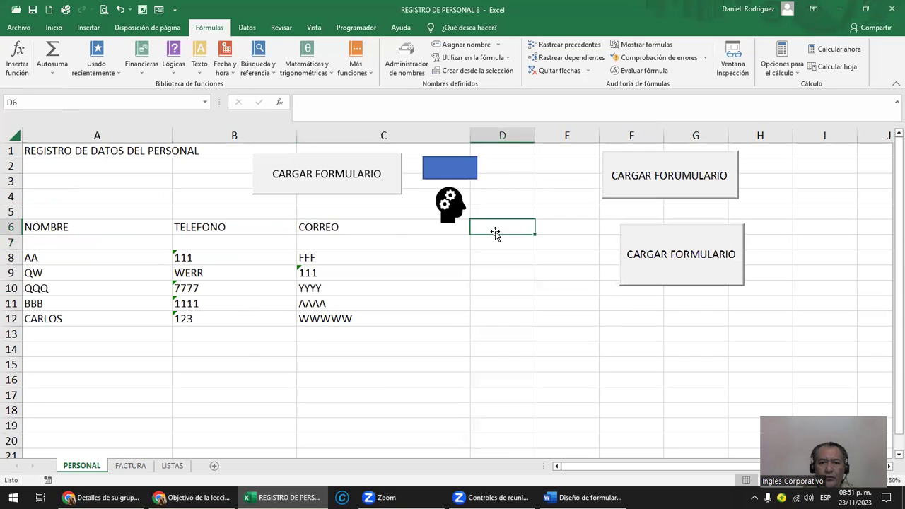
{"action": "type", "text": "ZONA"}
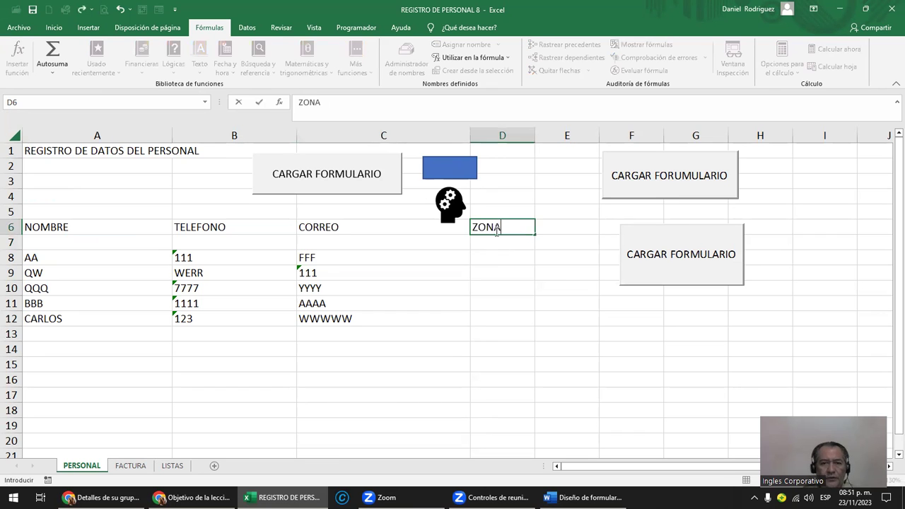
{"action": "key", "text": "Return"}
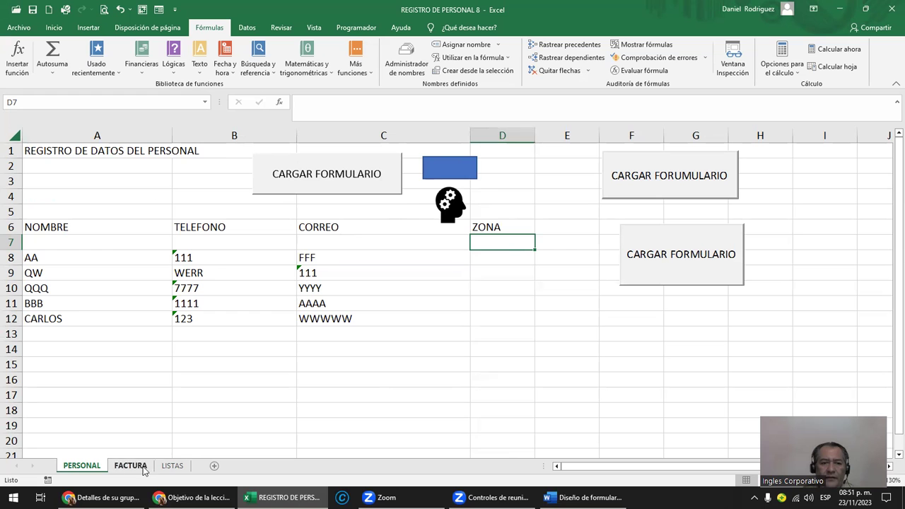
{"action": "left_click", "coordinate": [355, 27]}
Step: Open the PERSONAL form and rename its combobox to ZONA
{"action": "left_click", "coordinate": [16, 67]}
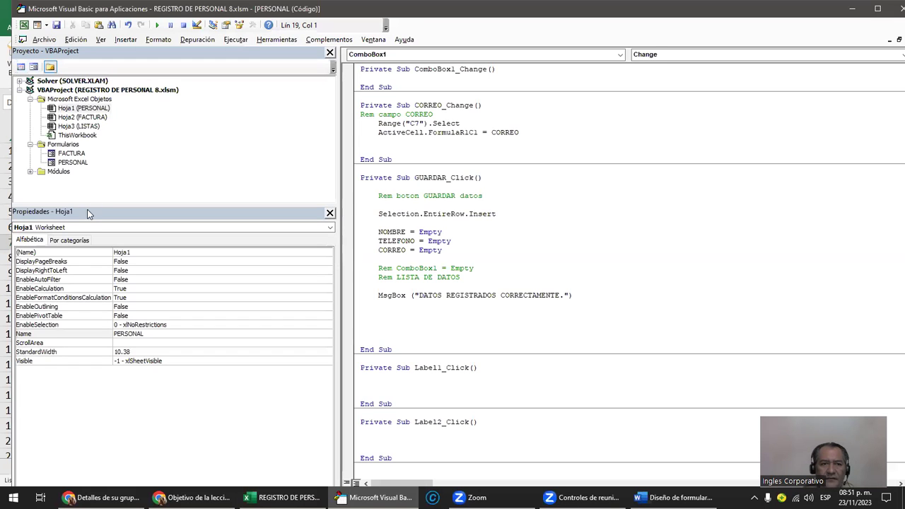
{"action": "double_click", "coordinate": [78, 164]}
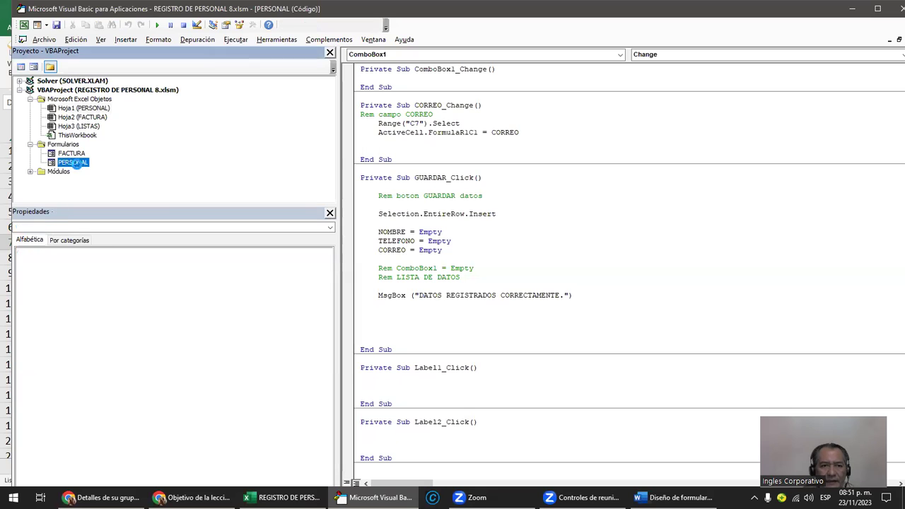
{"action": "left_click", "coordinate": [688, 135]}
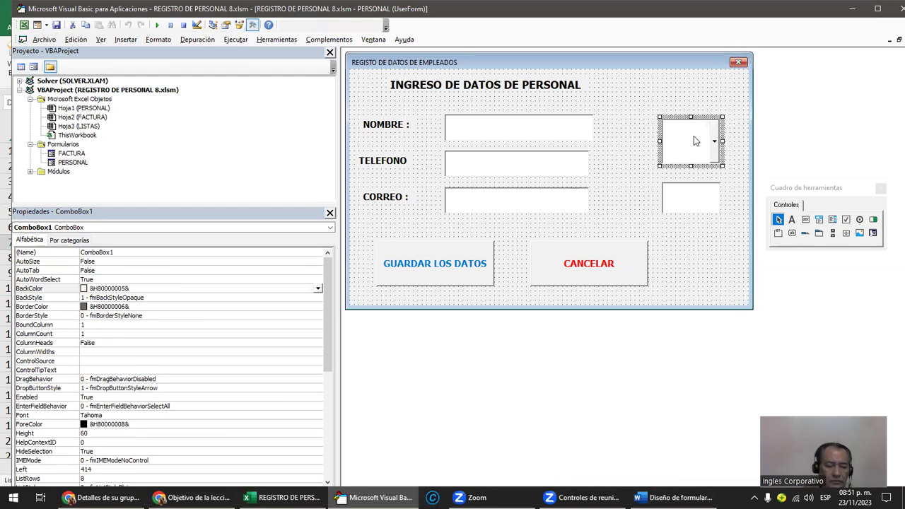
{"action": "left_click", "coordinate": [117, 253]}
{"action": "key", "text": "BackSpace"}
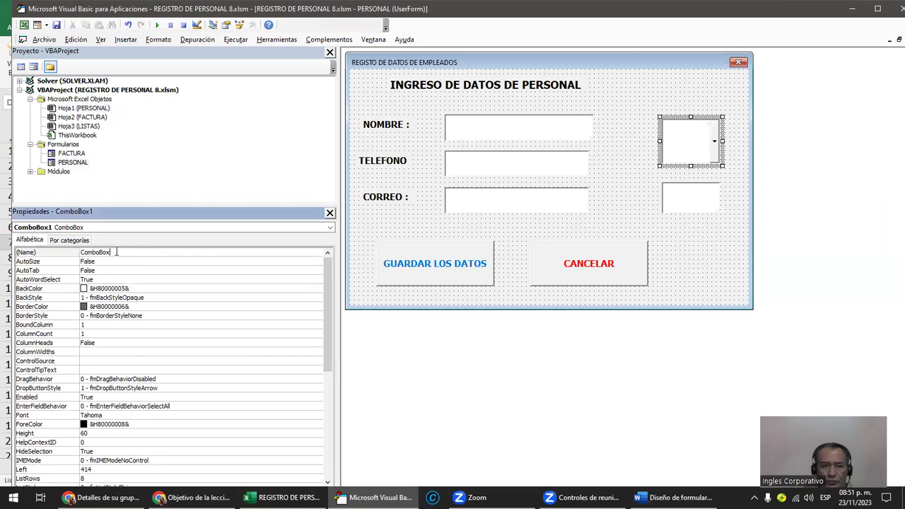
{"action": "key", "text": "BackSpace"}
{"action": "key", "text": "BackSpace"}
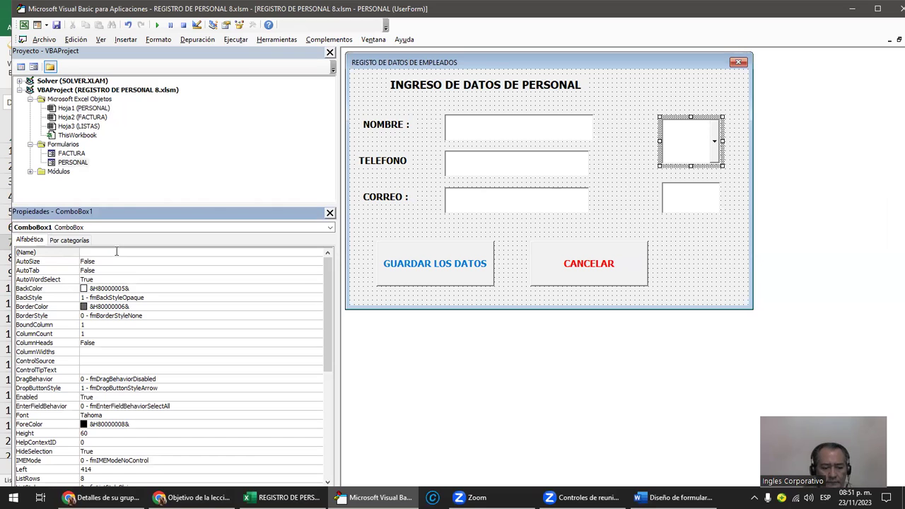
{"action": "type", "text": "ZONA"}
{"action": "key", "text": "Return"}
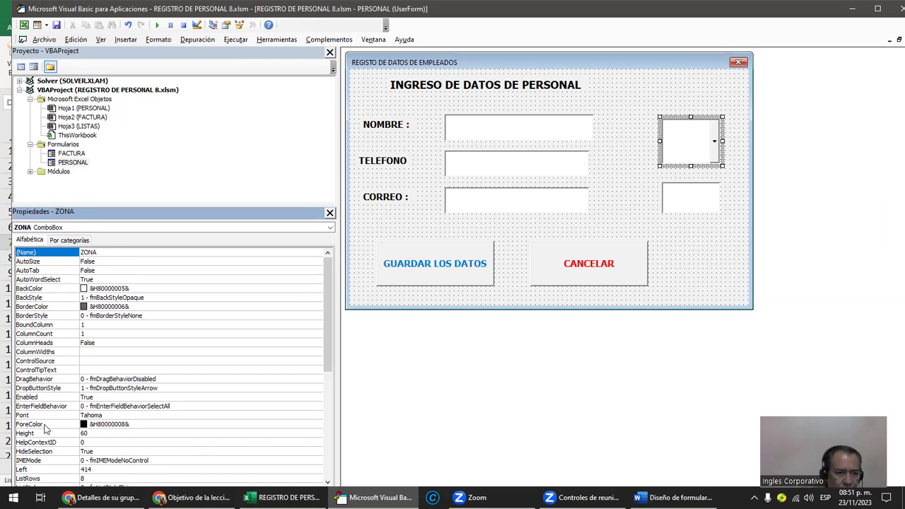
Step: Set the combobox's RowSource to ZONA and run the form
{"action": "scroll", "coordinate": [55, 398], "scroll_direction": "down", "scroll_amount": 1}
{"action": "scroll", "coordinate": [55, 398], "scroll_direction": "down", "scroll_amount": 2}
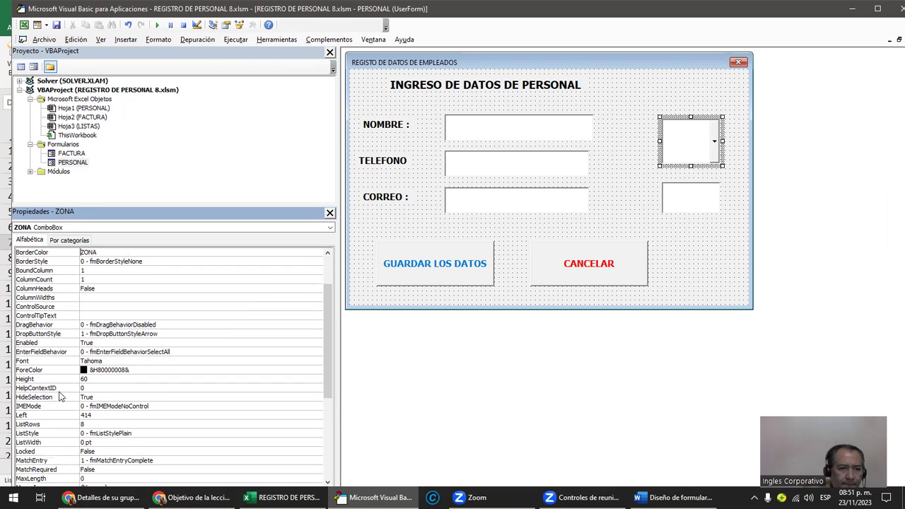
{"action": "scroll", "coordinate": [62, 397], "scroll_direction": "down", "scroll_amount": 1}
{"action": "scroll", "coordinate": [62, 397], "scroll_direction": "down", "scroll_amount": 2}
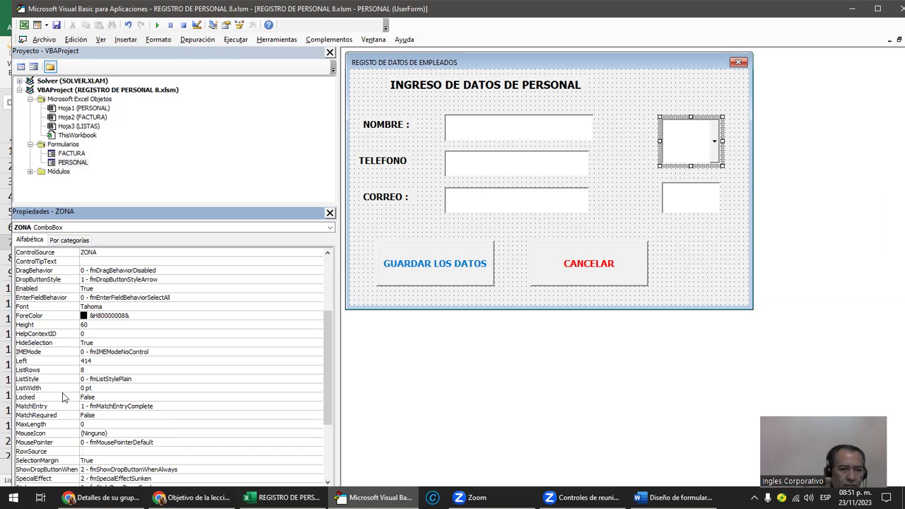
{"action": "left_click", "coordinate": [53, 452]}
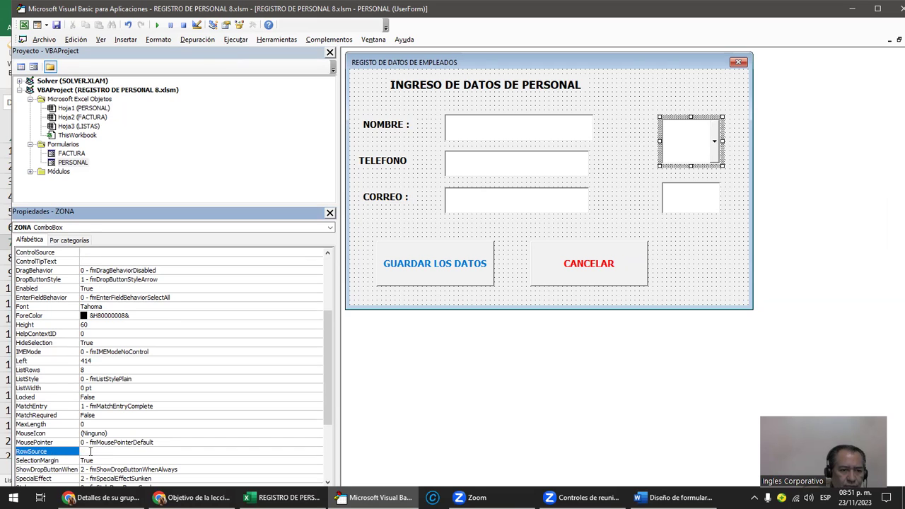
{"action": "left_click", "coordinate": [91, 451]}
{"action": "type", "text": "Z"}
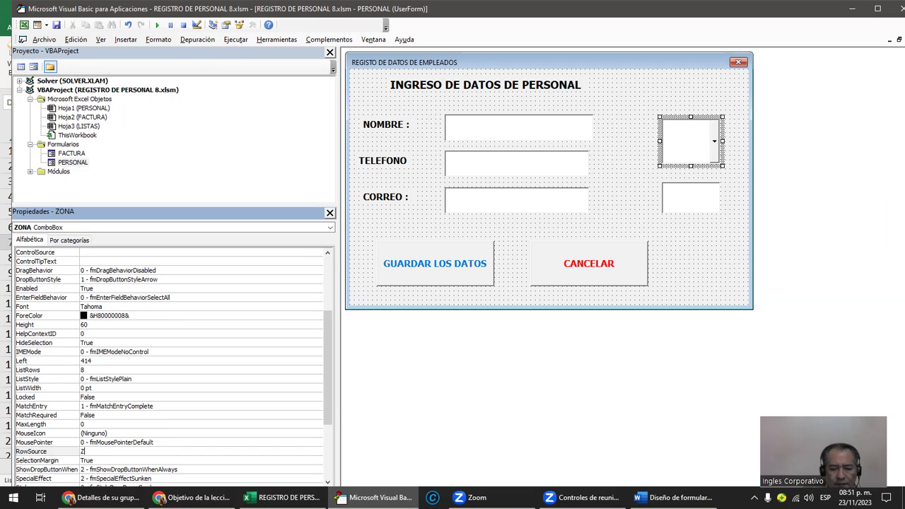
{"action": "type", "text": "ONA"}
{"action": "key", "text": "Return"}
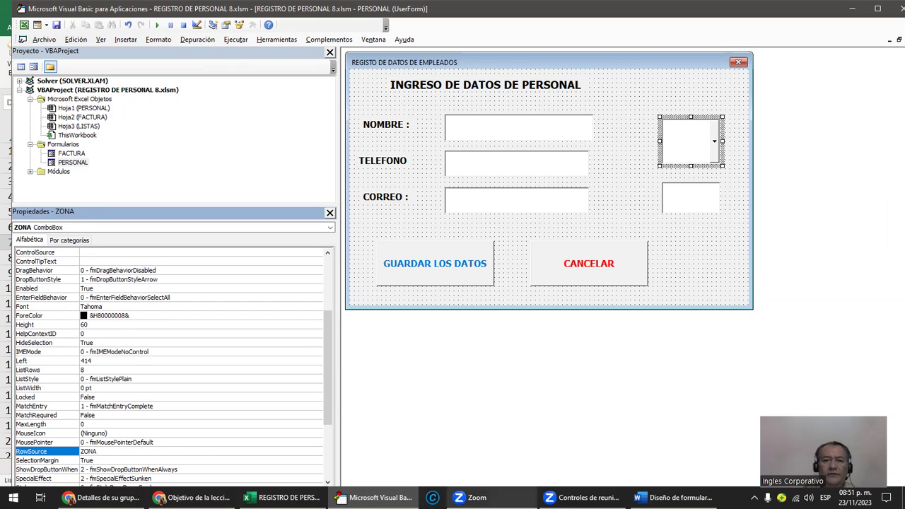
{"action": "left_click", "coordinate": [473, 358]}
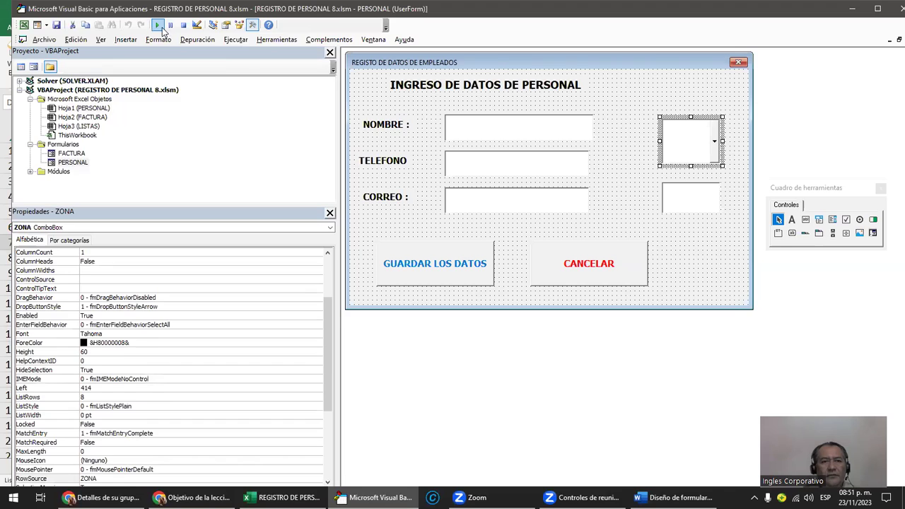
{"action": "left_click", "coordinate": [157, 26]}
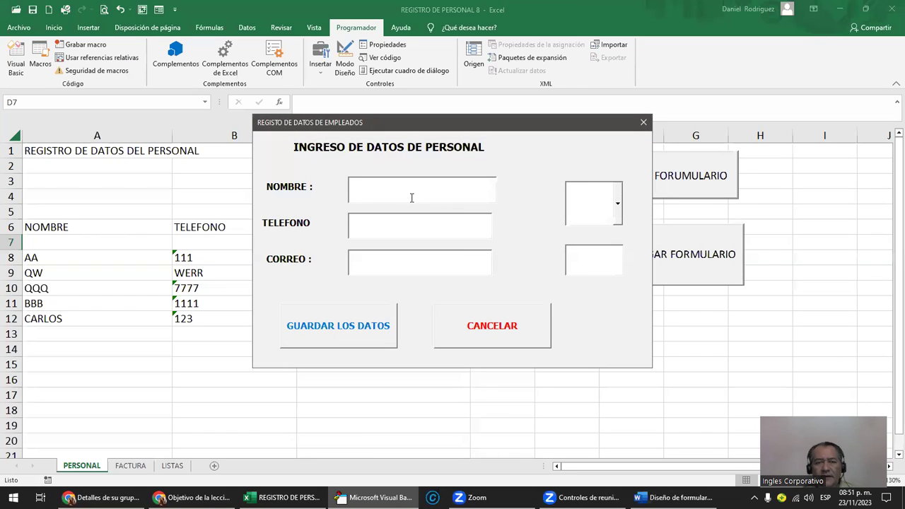
Step: Enter DDD, 111 and 2222, choose CENTRAL from the zone list, then close the form
{"action": "type", "text": "DDD"}
{"action": "left_click", "coordinate": [375, 226]}
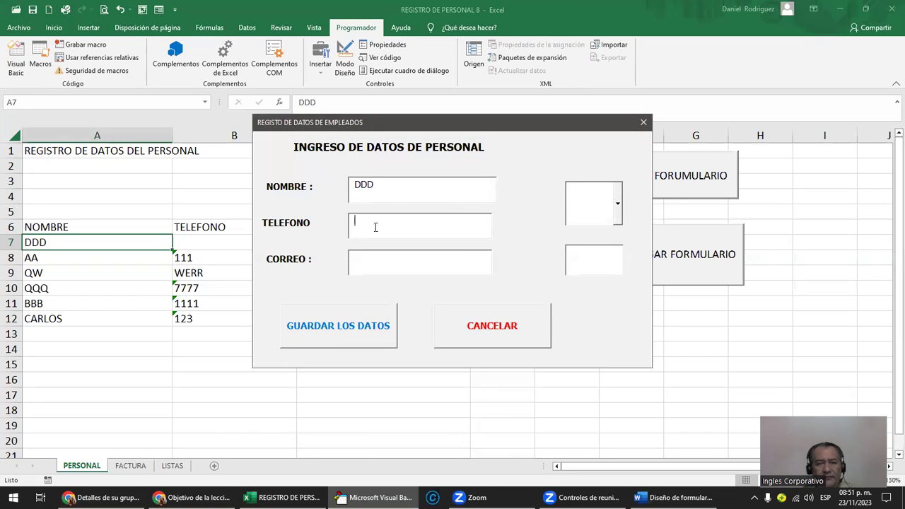
{"action": "type", "text": "111"}
{"action": "left_click", "coordinate": [373, 259]}
{"action": "type", "text": "2222"}
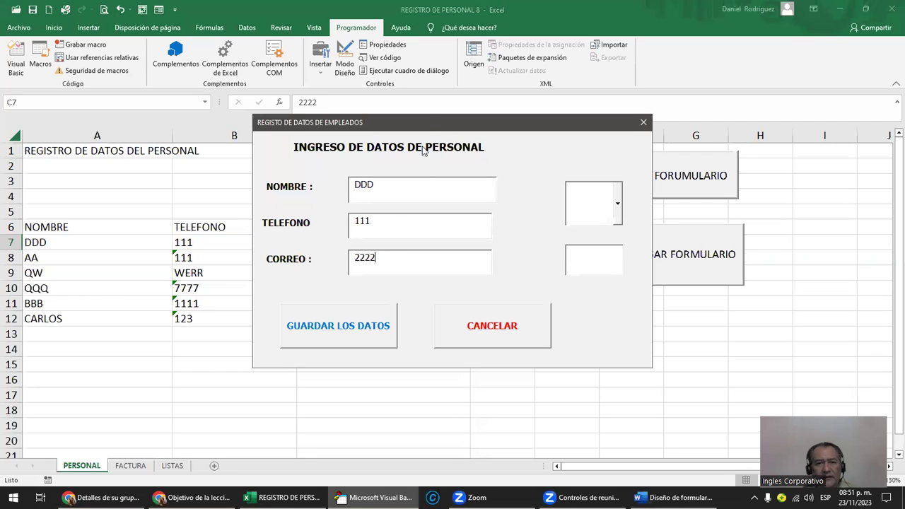
{"action": "left_click_drag", "start_coordinate": [423, 128], "coordinate": [390, 295]}
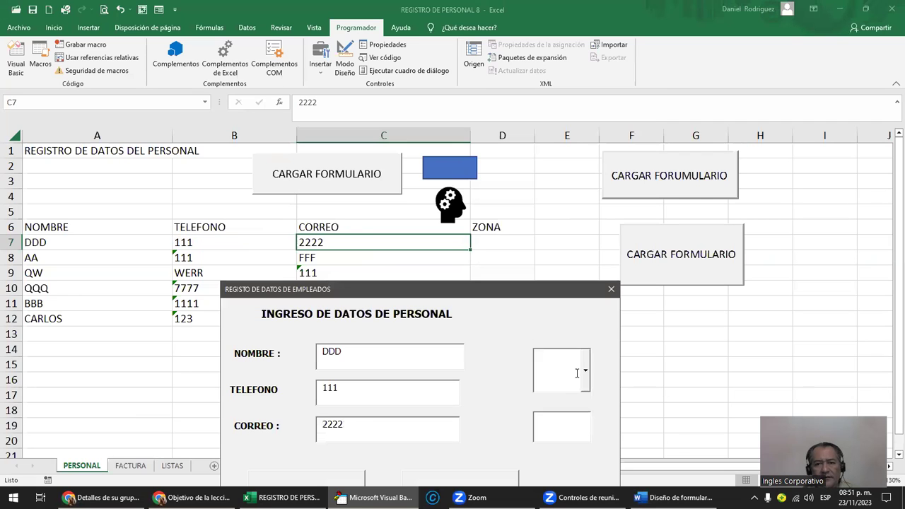
{"action": "left_click", "coordinate": [584, 373]}
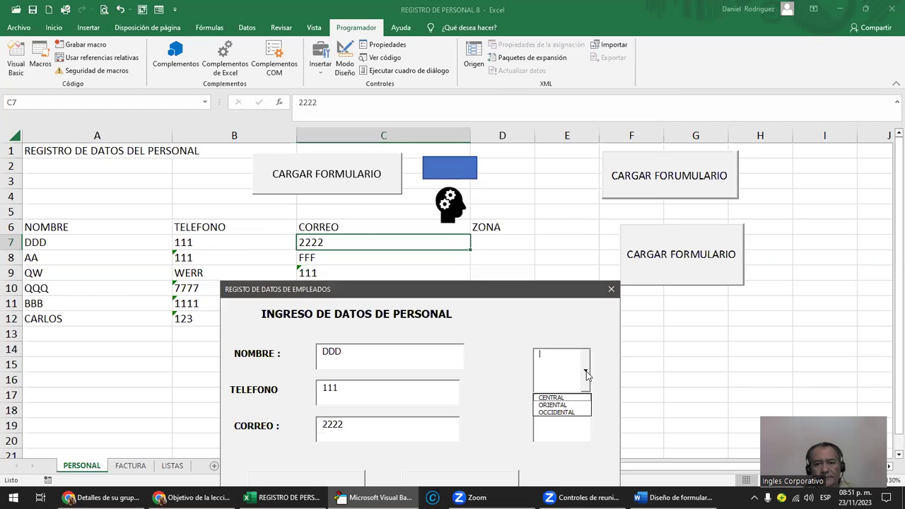
{"action": "left_click", "coordinate": [556, 399]}
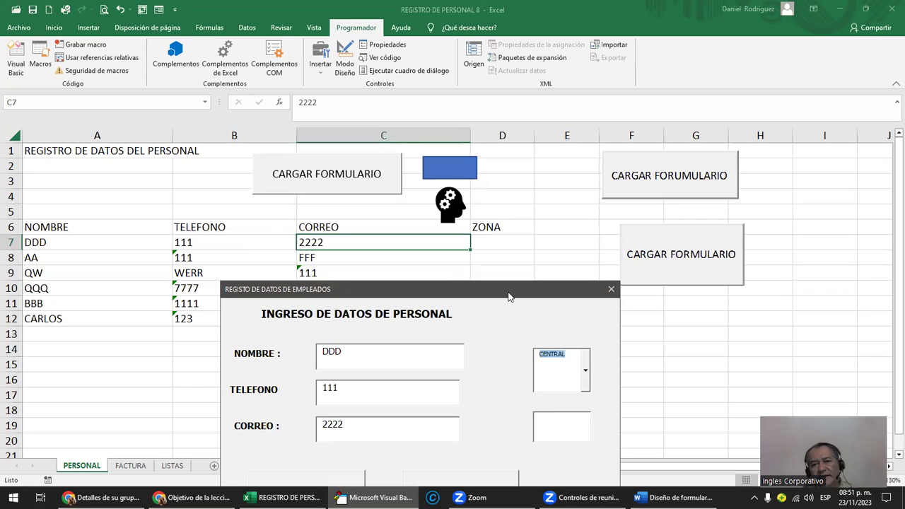
{"action": "left_click_drag", "start_coordinate": [511, 294], "coordinate": [633, 283]}
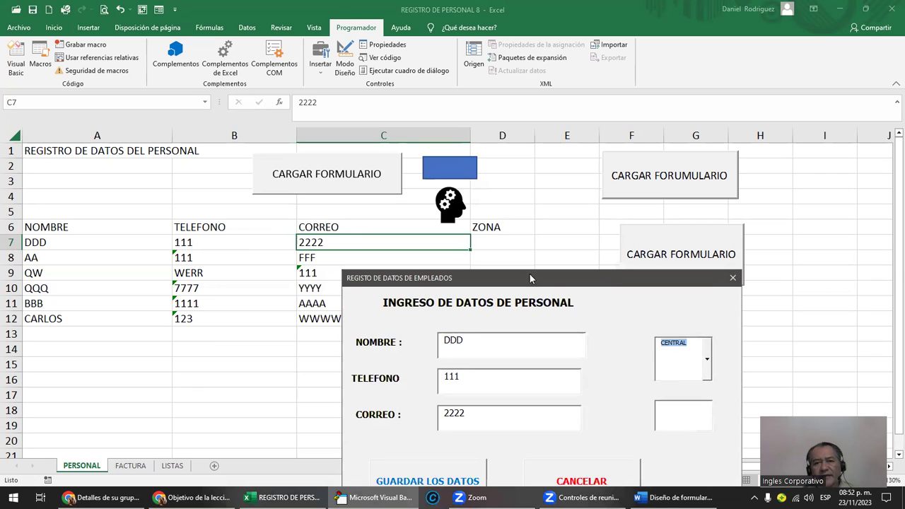
{"action": "left_click", "coordinate": [733, 278]}
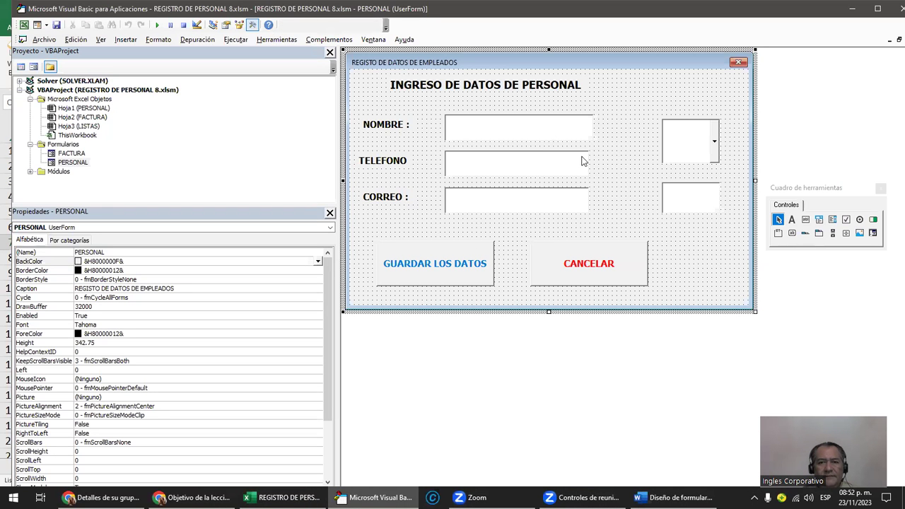
Step: Copy the CORREO_Change cell-writing lines into a new ZONA_Change routine
{"action": "left_click", "coordinate": [545, 205]}
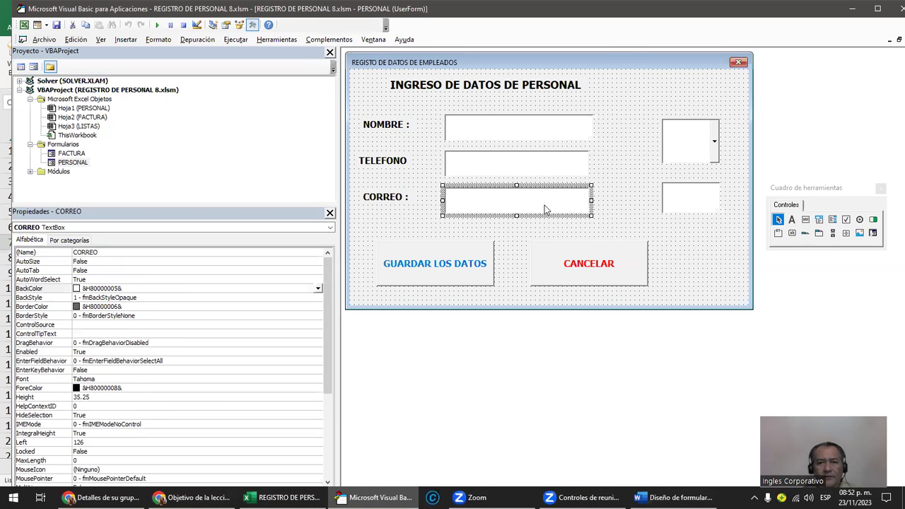
{"action": "double_click", "coordinate": [544, 205]}
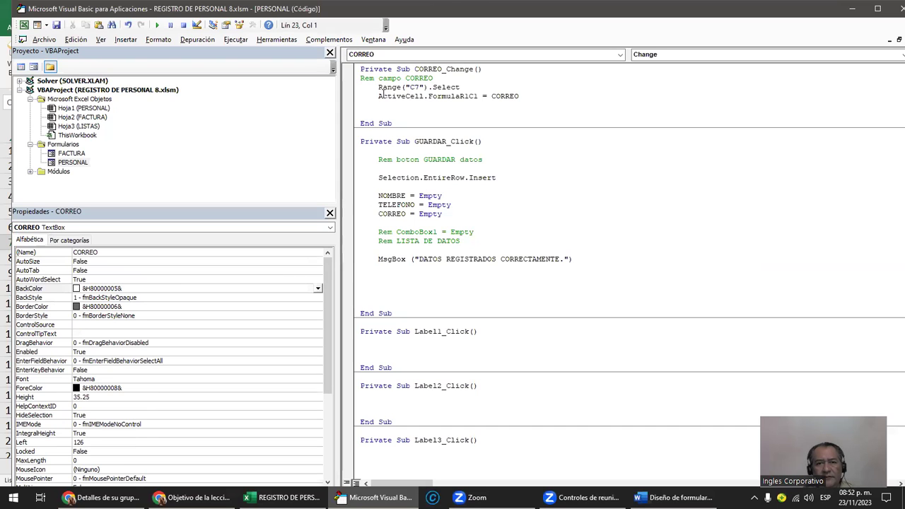
{"action": "left_click_drag", "start_coordinate": [380, 89], "coordinate": [517, 106]}
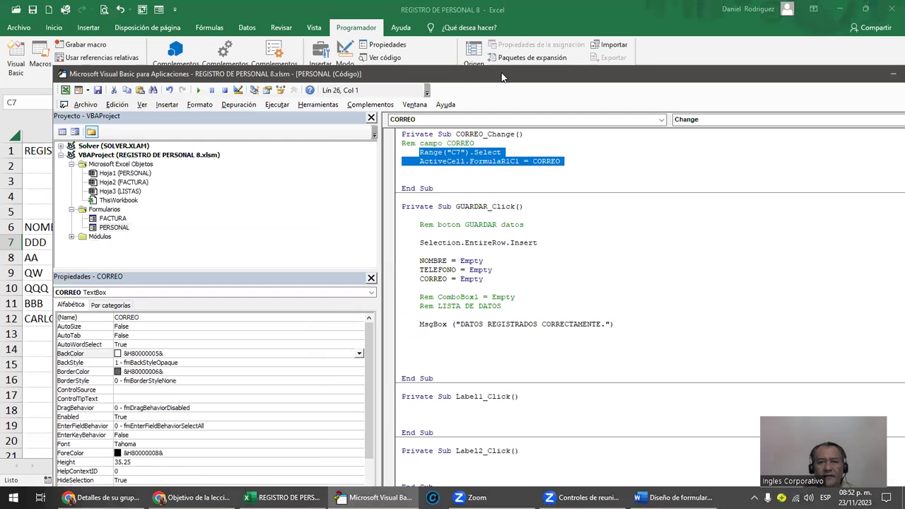
{"action": "left_click_drag", "start_coordinate": [429, 21], "coordinate": [429, 2]}
{"action": "double_click", "coordinate": [62, 158]}
{"action": "double_click", "coordinate": [666, 134]}
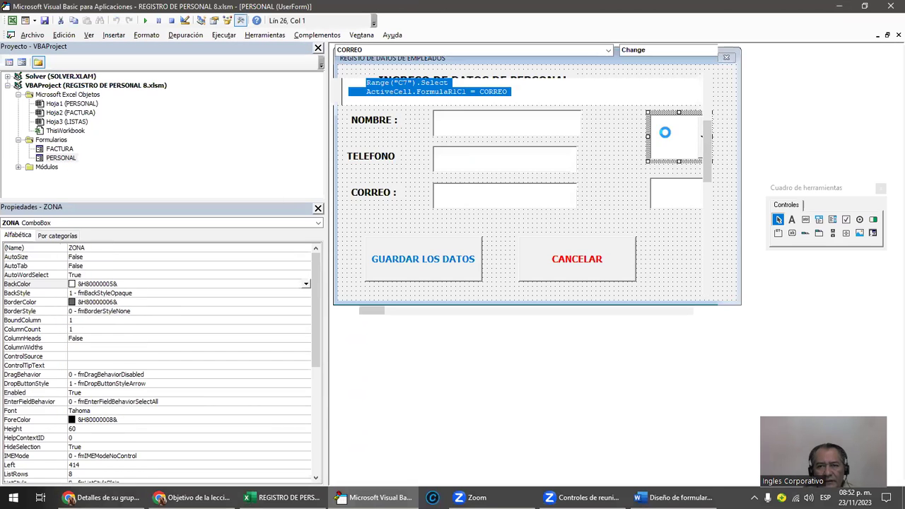
{"action": "key", "text": "Return"}
{"action": "key", "text": "Return"}
{"action": "key", "text": "Return"}
{"action": "key", "text": "Return"}
{"action": "key", "text": "Return"}
{"action": "key", "text": "Return"}
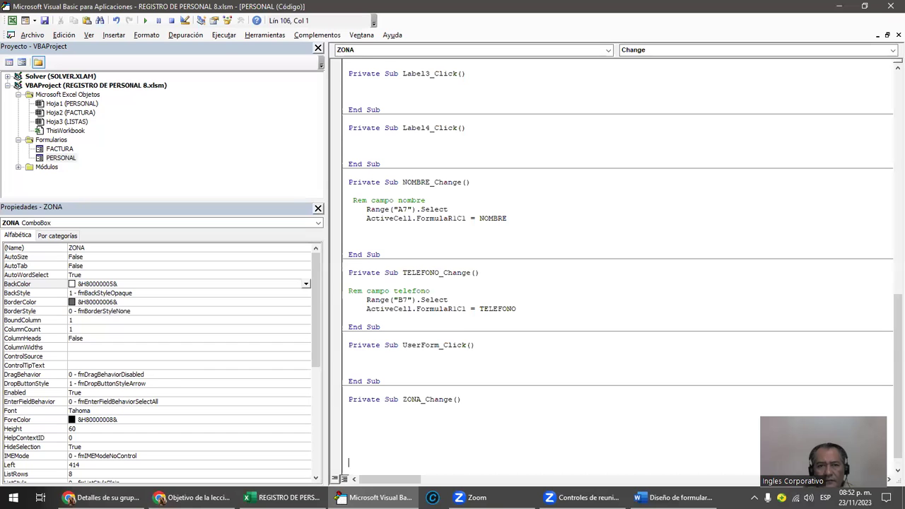
{"action": "key", "text": "Return"}
{"action": "key", "text": "Return"}
{"action": "key", "text": "Return"}
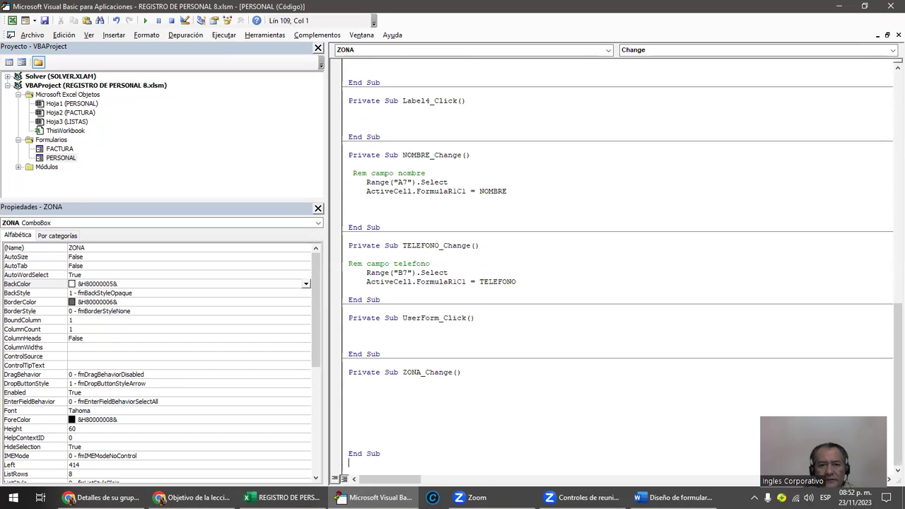
{"action": "type", "text": "Range(\"C7\").Select     ActiveCell.FormulaR1C1 = CORREO"}
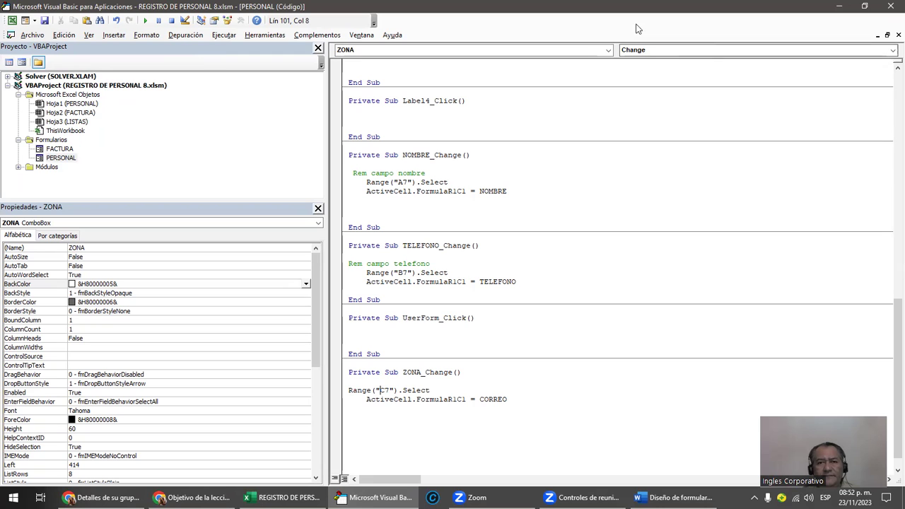
Step: Edit the pasted lines to write ZONA into D7, then run the form
{"action": "double_click", "coordinate": [511, 8]}
{"action": "type", "text": "D"}
{"action": "key", "text": "Delete"}
{"action": "key", "text": "Down"}
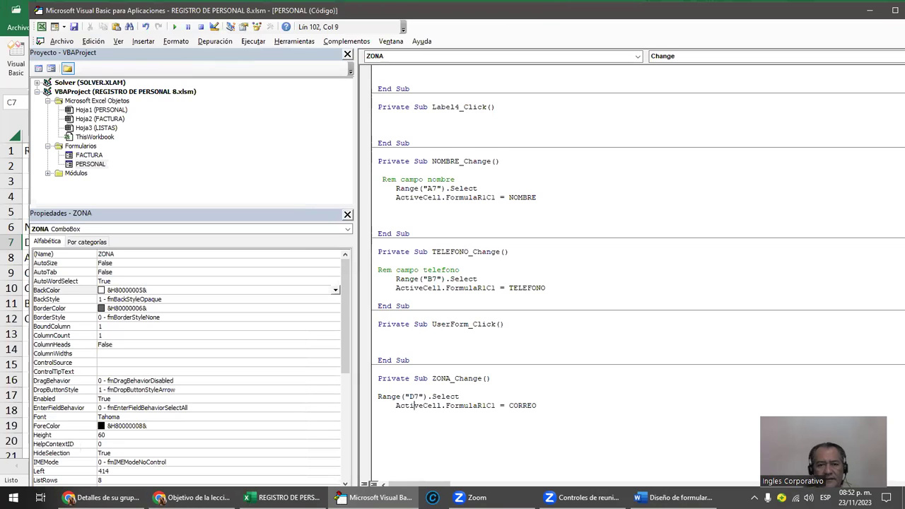
{"action": "key", "text": "Right"}
{"action": "left_click", "coordinate": [501, 405]}
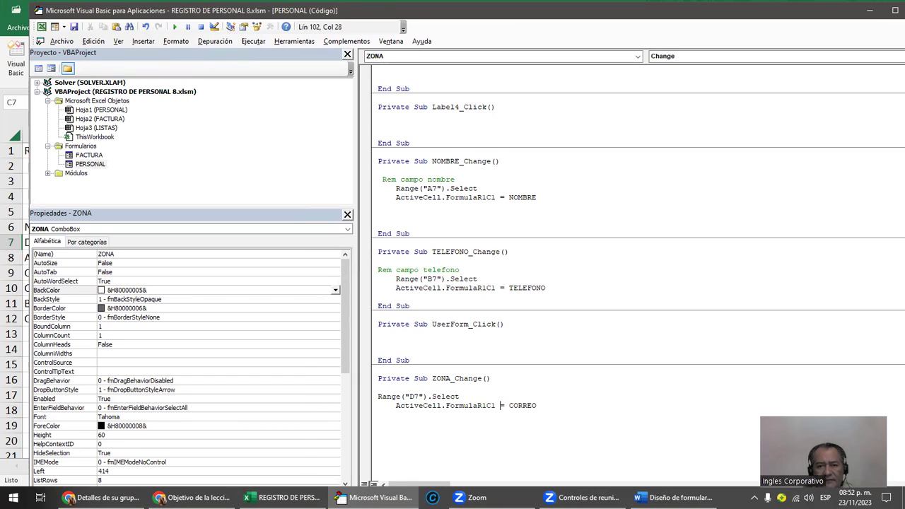
{"action": "key", "text": "Delete"}
{"action": "key", "text": "Delete"}
{"action": "key", "text": "Delete"}
{"action": "key", "text": "Delete"}
{"action": "key", "text": "Delete"}
{"action": "type", "text": "ONA"}
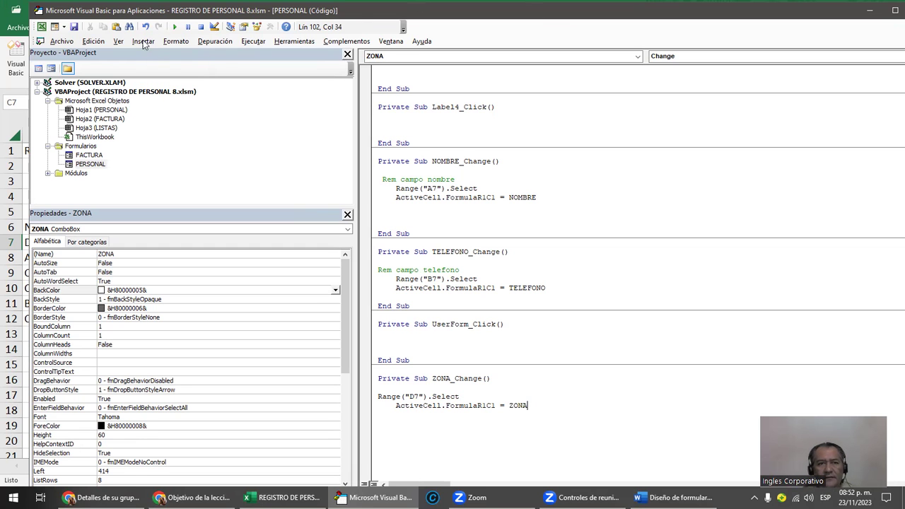
{"action": "left_click", "coordinate": [174, 27]}
Step: Pick CENTRAL from the zone list, confirm D7 shows CENTRAL, and close the running form
{"action": "left_click", "coordinate": [616, 204]}
{"action": "left_click", "coordinate": [594, 232]}
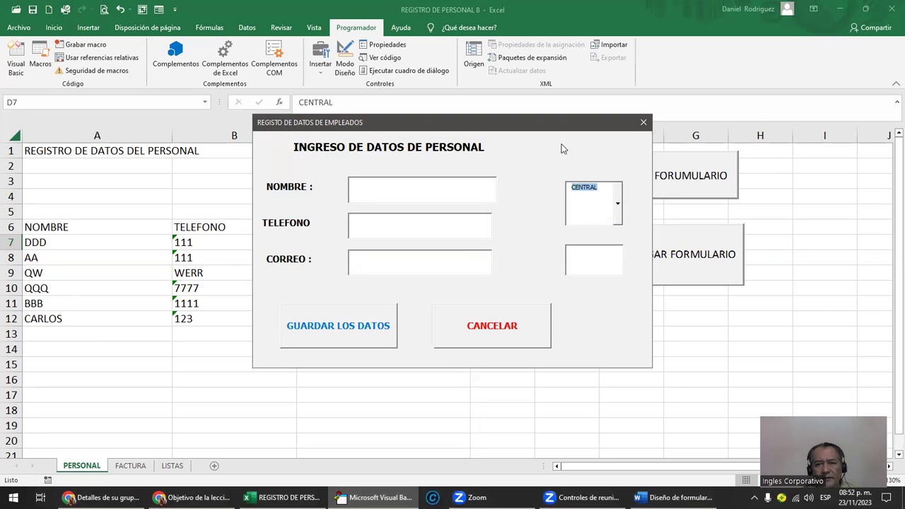
{"action": "left_click_drag", "start_coordinate": [556, 129], "coordinate": [324, 186]}
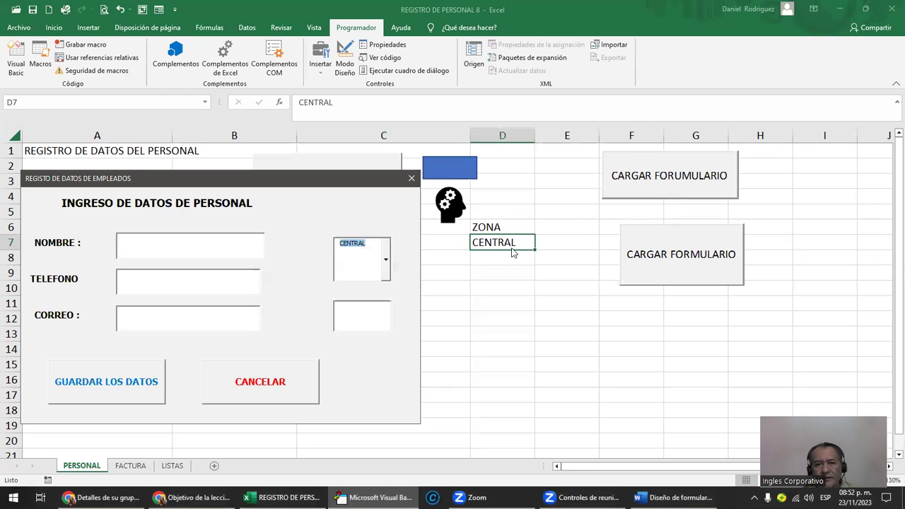
{"action": "left_click", "coordinate": [411, 179]}
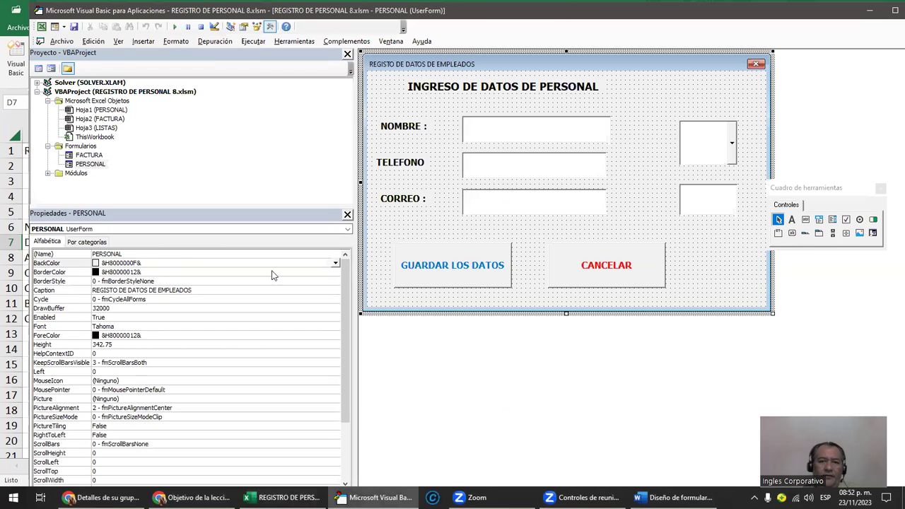
Step: In GUARDAR_Click, add a ZONA = Clear line after CORREO = Empty and fix the typo
{"action": "double_click", "coordinate": [468, 269]}
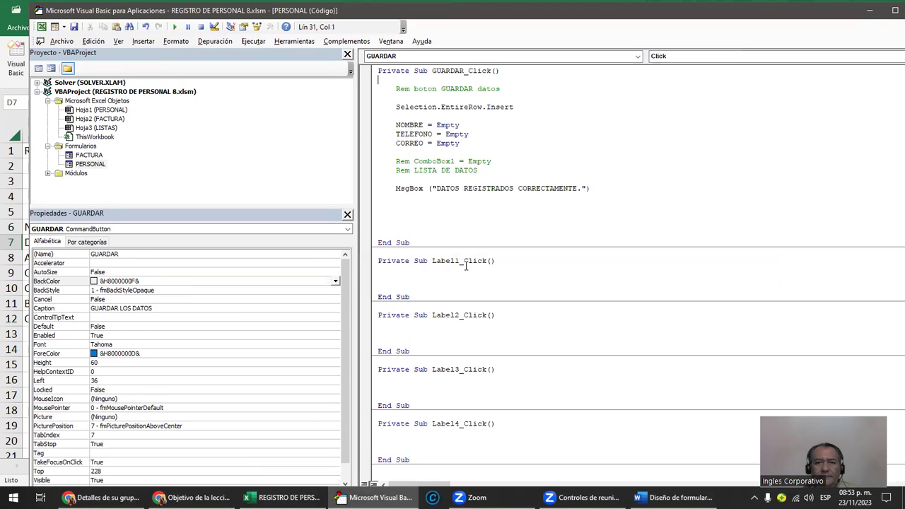
{"action": "left_click", "coordinate": [477, 145]}
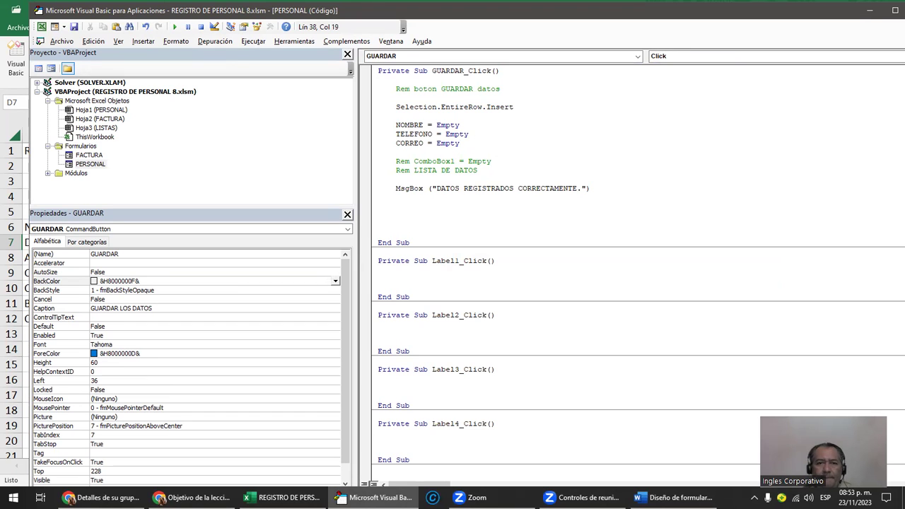
{"action": "key", "text": "Return"}
{"action": "key", "text": "Return"}
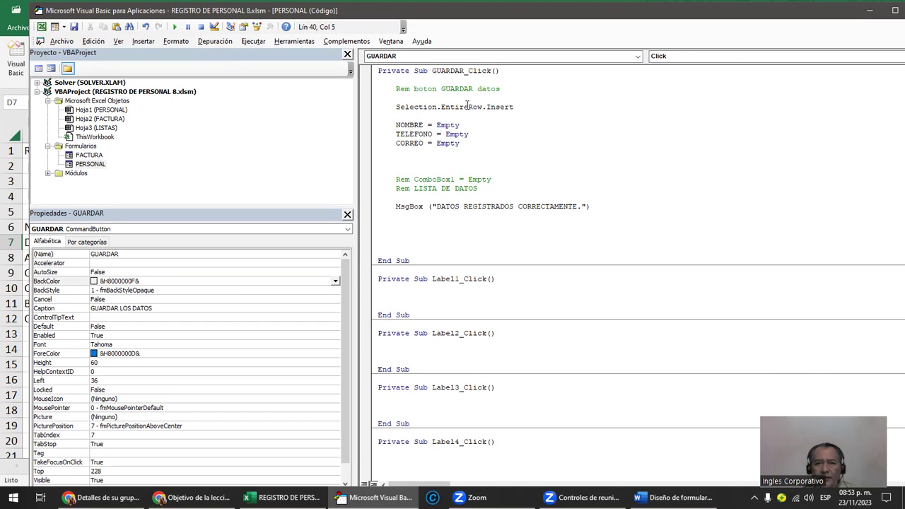
{"action": "left_click", "coordinate": [400, 153]}
{"action": "type", "text": "ONA"}
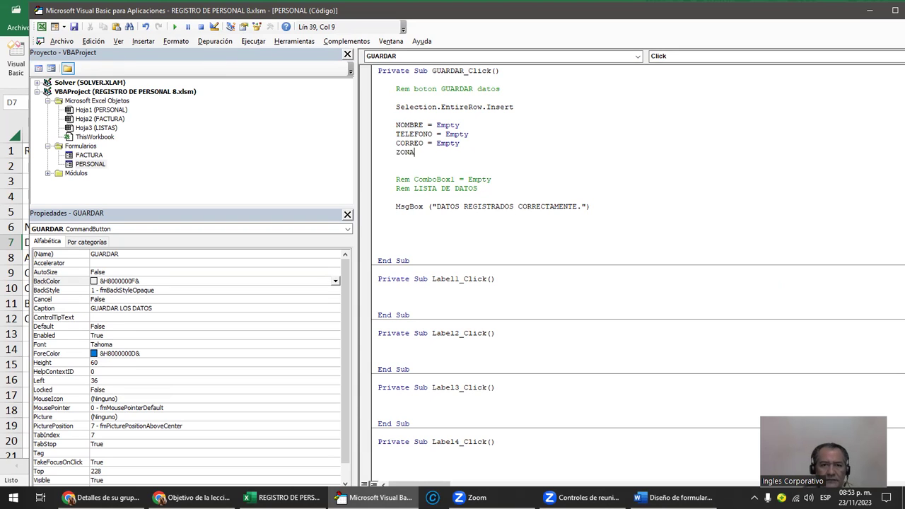
{"action": "type", "text": "="}
{"action": "key", "text": "Return"}
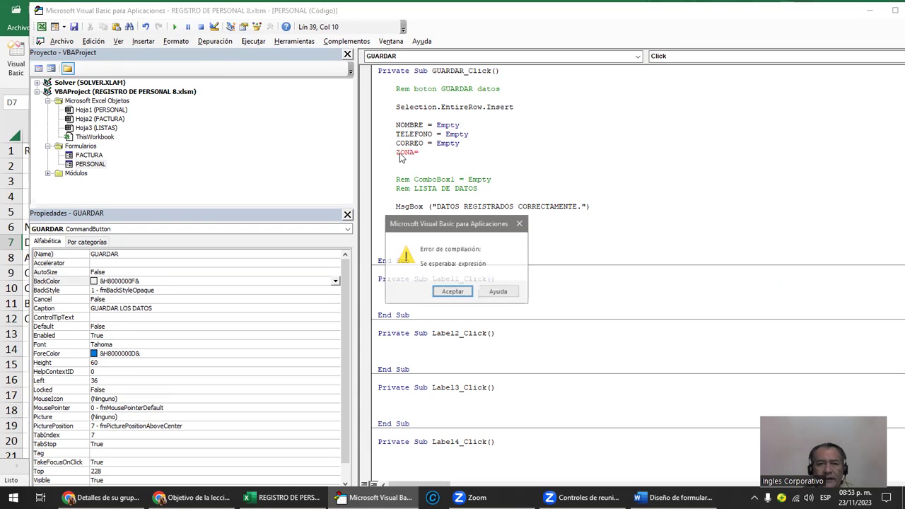
{"action": "key", "text": "Return"}
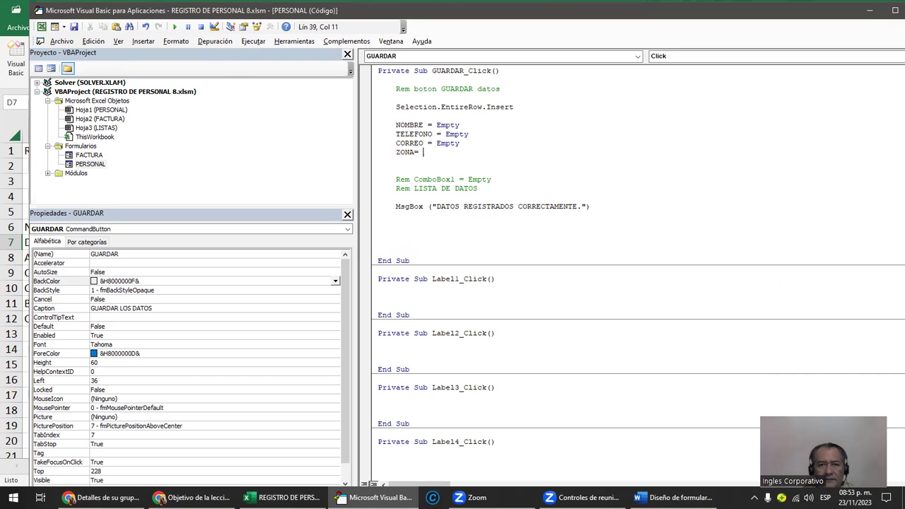
{"action": "type", "text": "CLEAR"}
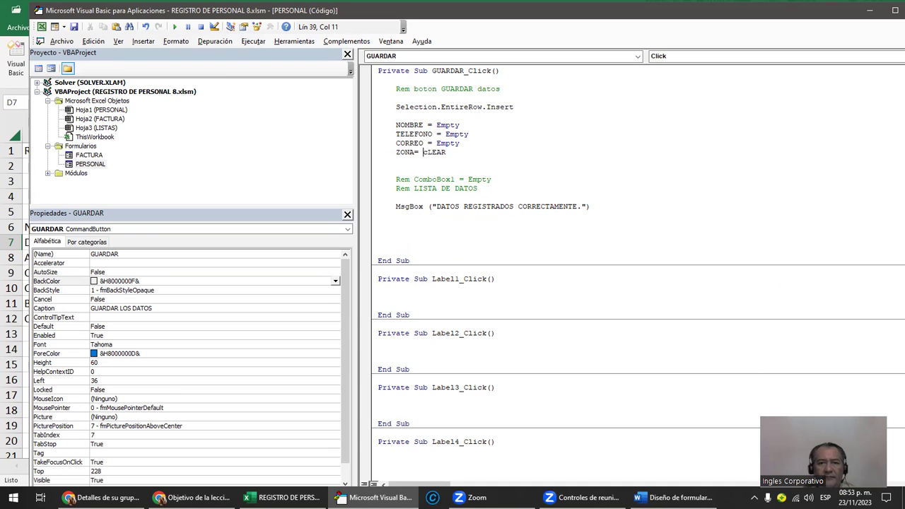
{"action": "type", "text": "Clear"}
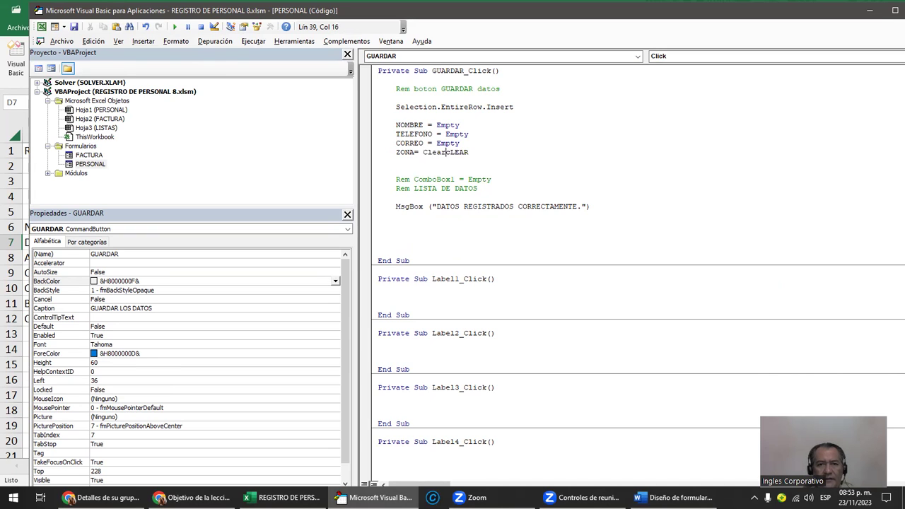
{"action": "key", "text": "Delete"}
{"action": "key", "text": "Delete"}
{"action": "key", "text": "Delete"}
{"action": "key", "text": "Down"}
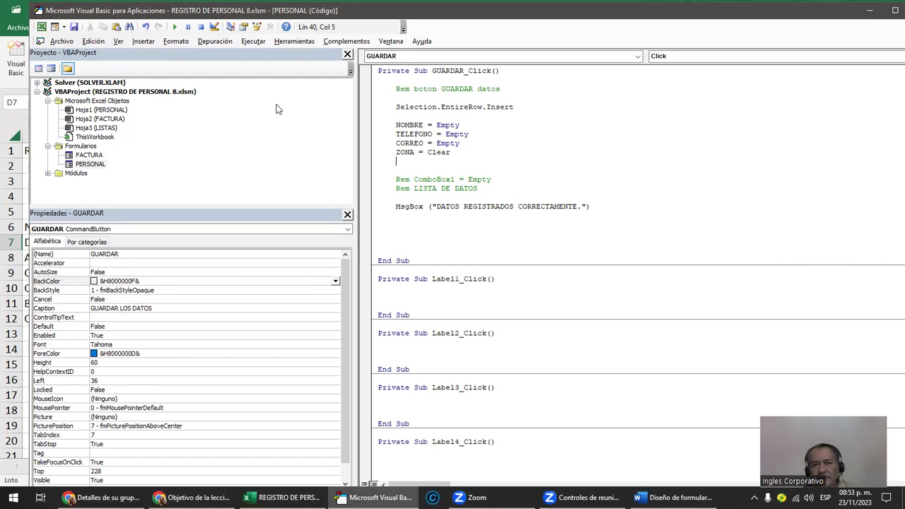
Step: Run the form and enter aaa, sss, 2222 with zone OCCIDENTAL
{"action": "left_click", "coordinate": [174, 27]}
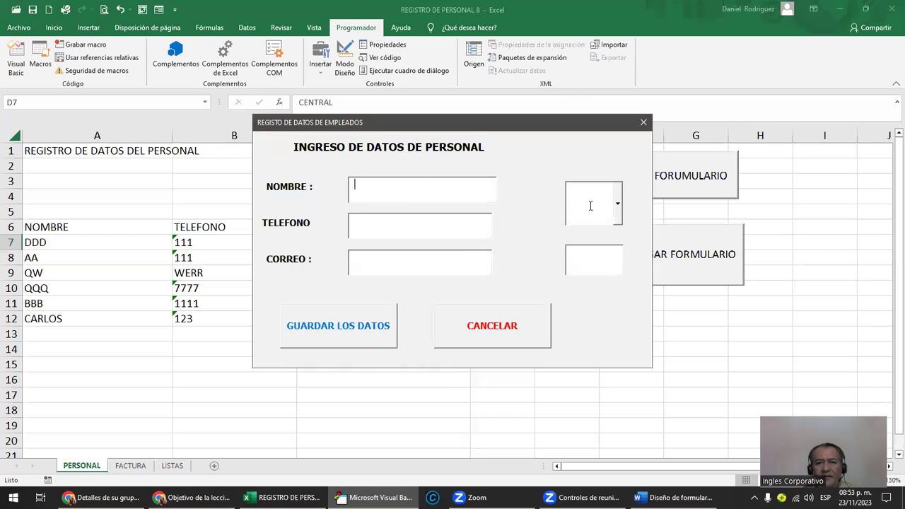
{"action": "type", "text": "aaa"}
{"action": "key", "text": "Tab"}
{"action": "type", "text": "sss"}
{"action": "left_click", "coordinate": [370, 251]}
{"action": "type", "text": "2222"}
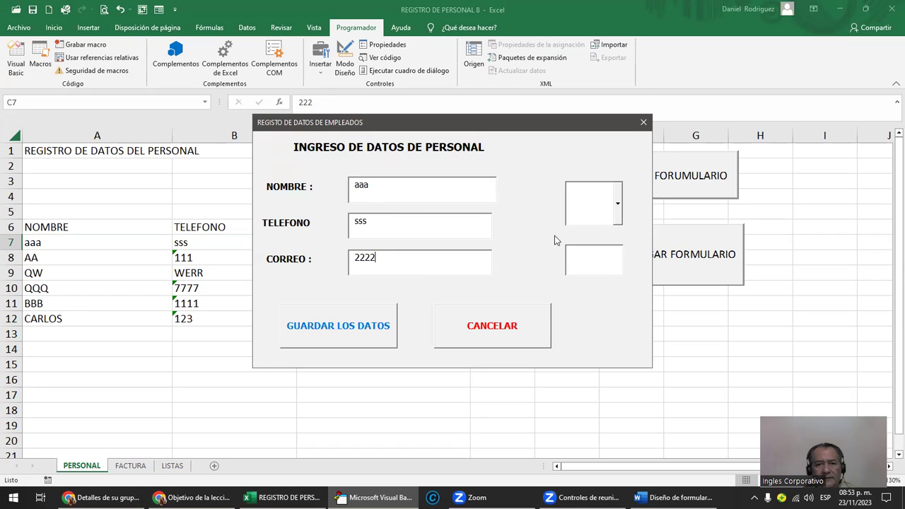
{"action": "left_click", "coordinate": [615, 207]}
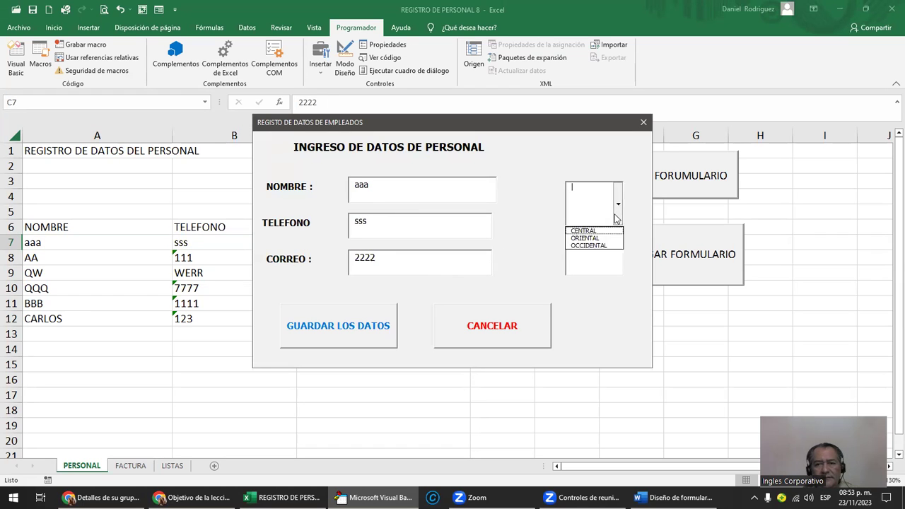
{"action": "left_click", "coordinate": [587, 238]}
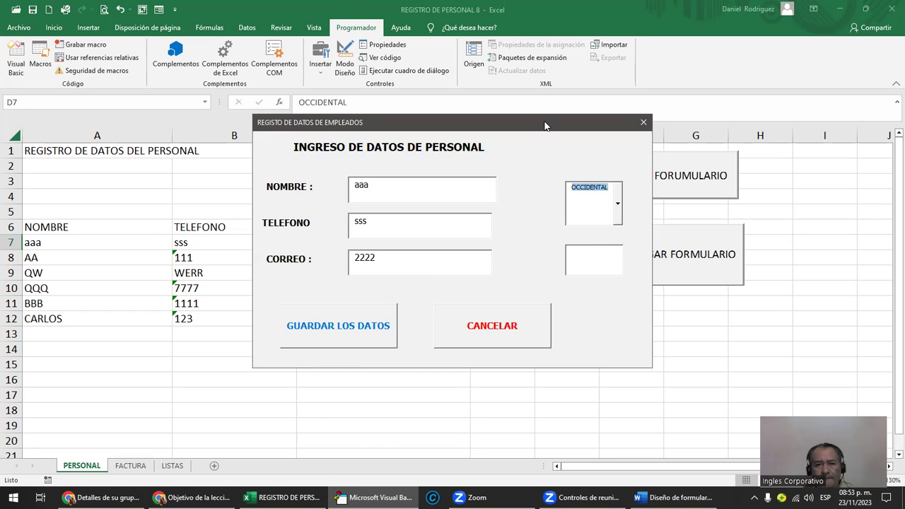
Step: Save the record to row 8, acknowledge the confirmation, and close the form
{"action": "left_click_drag", "start_coordinate": [545, 126], "coordinate": [837, 62]}
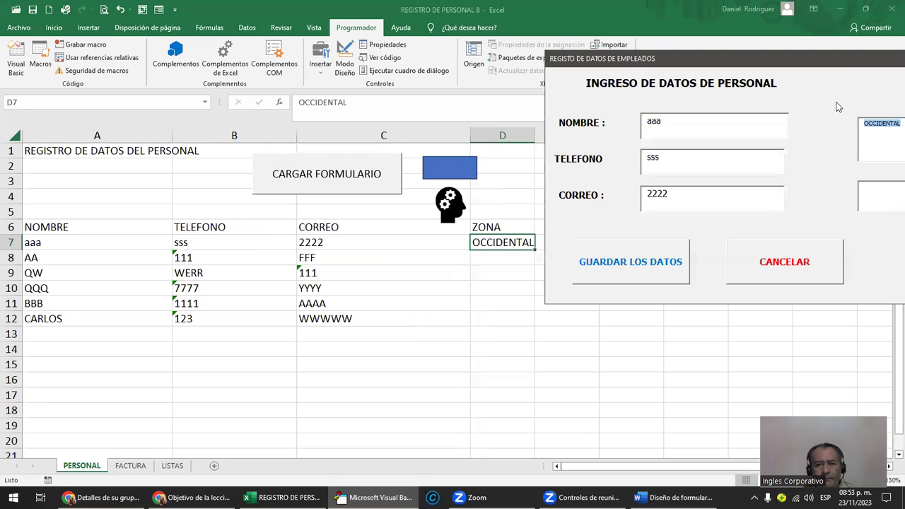
{"action": "left_click", "coordinate": [669, 266]}
{"action": "left_click", "coordinate": [497, 284]}
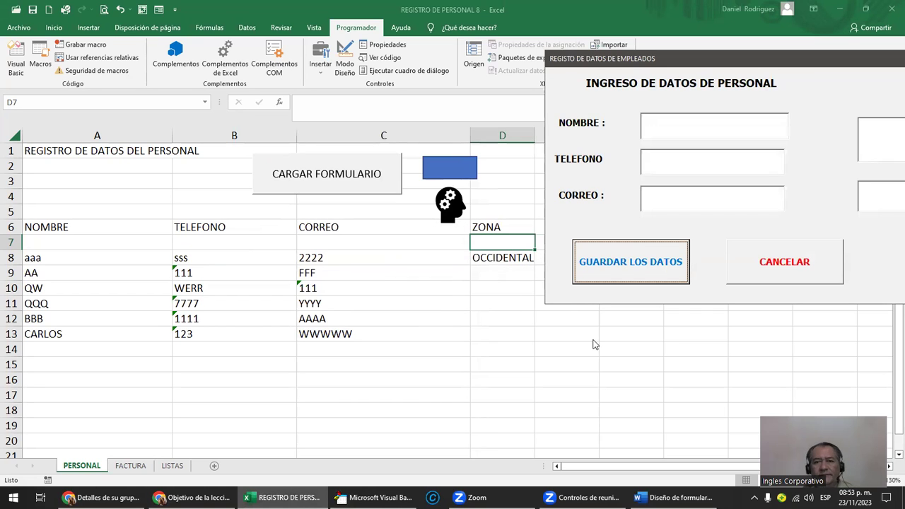
{"action": "left_click_drag", "start_coordinate": [746, 62], "coordinate": [560, 79]}
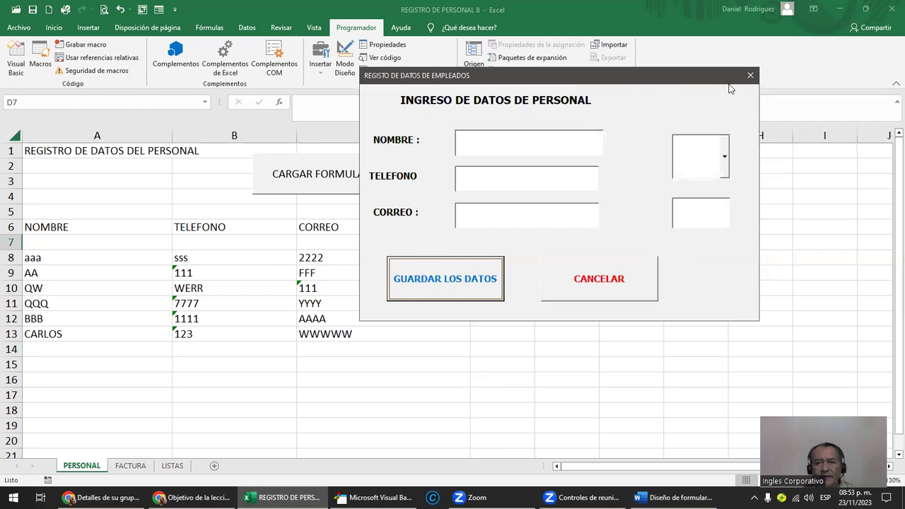
{"action": "left_click", "coordinate": [750, 76]}
{"action": "double_click", "coordinate": [586, 268]}
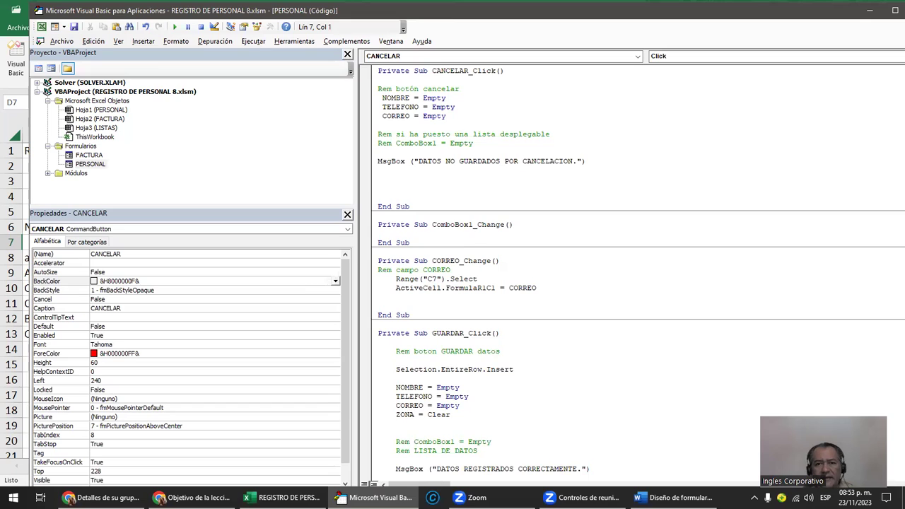
Step: Add a ZONA = Clear line below CORREO = Empty in the CANCELAR_Click routine
{"action": "key", "text": "Return"}
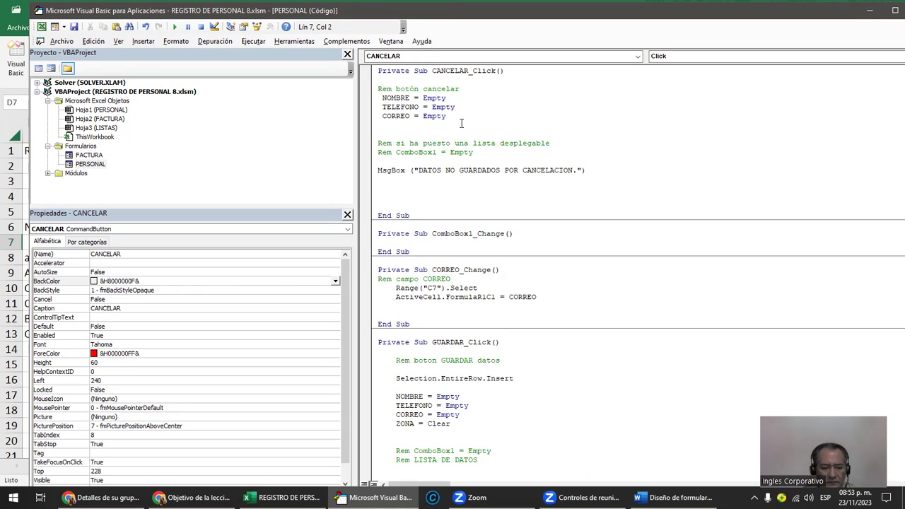
{"action": "key", "text": "BackSpace"}
{"action": "key", "text": "BackSpace"}
{"action": "key", "text": "BackSpace"}
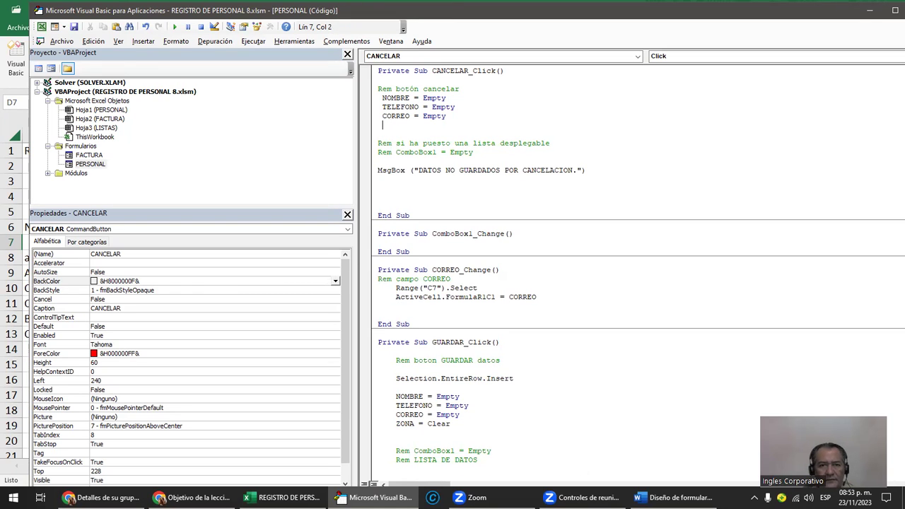
{"action": "type", "text": "ZONA"}
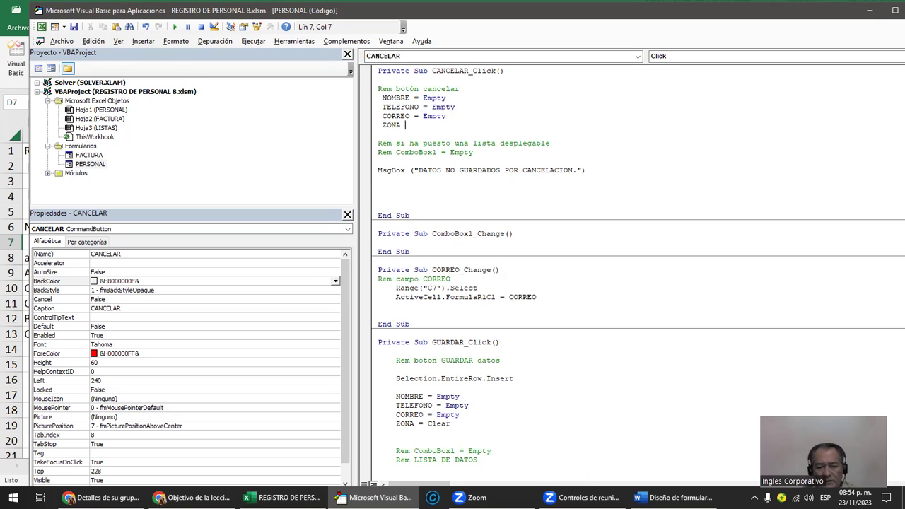
{"action": "type", "text": " = cLEAR"}
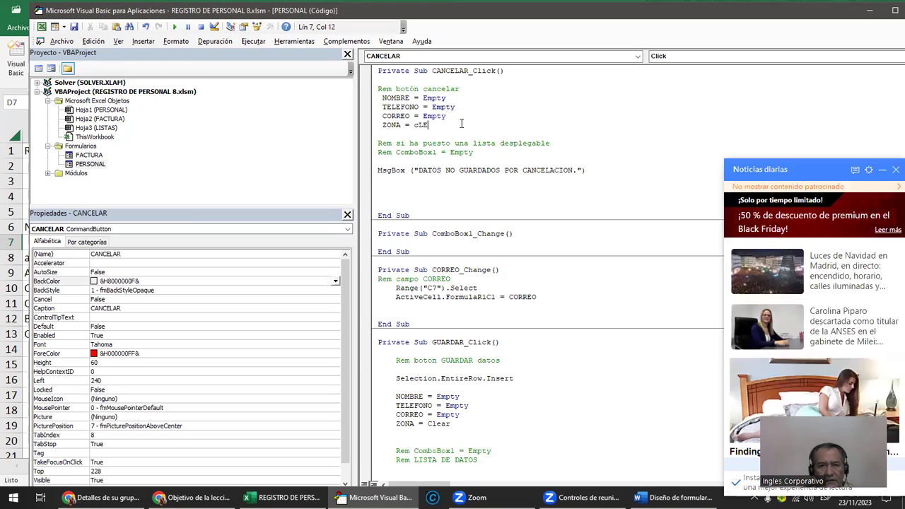
{"action": "left_click", "coordinate": [894, 160]}
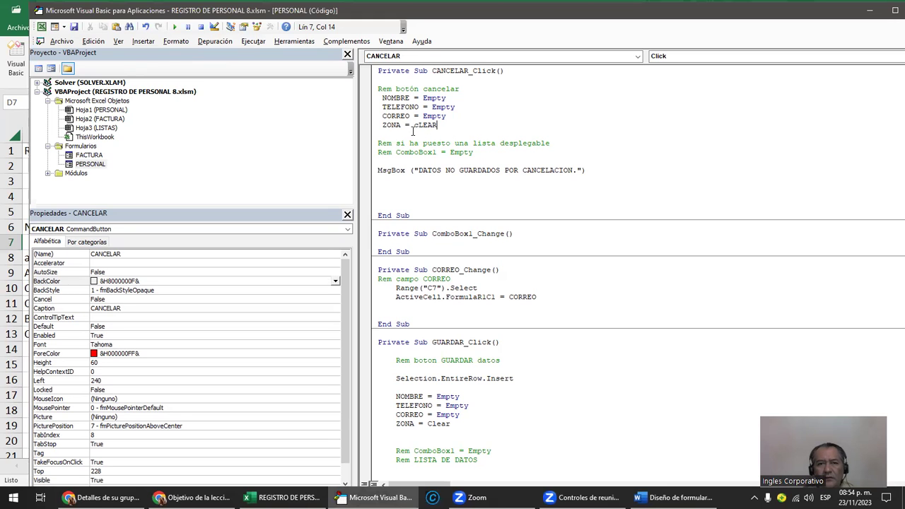
{"action": "type", "text": "C"}
{"action": "key", "text": "Delete"}
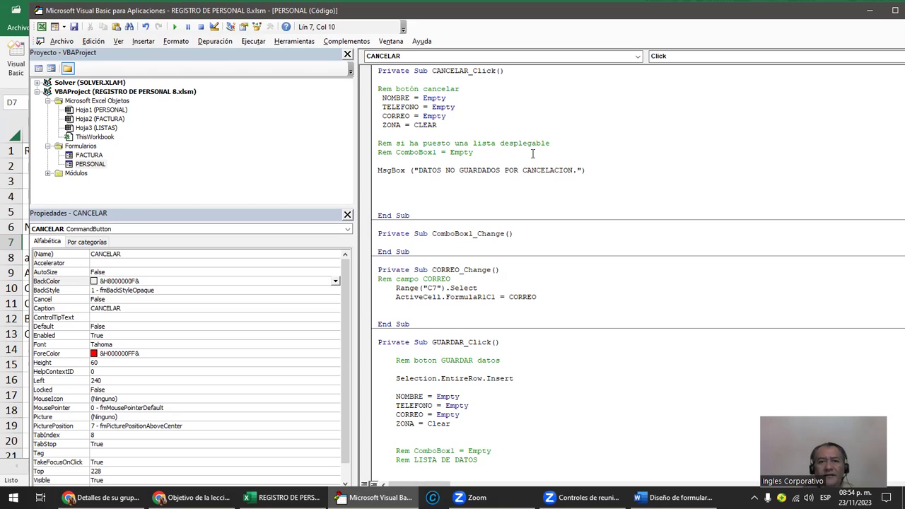
{"action": "left_click", "coordinate": [459, 119]}
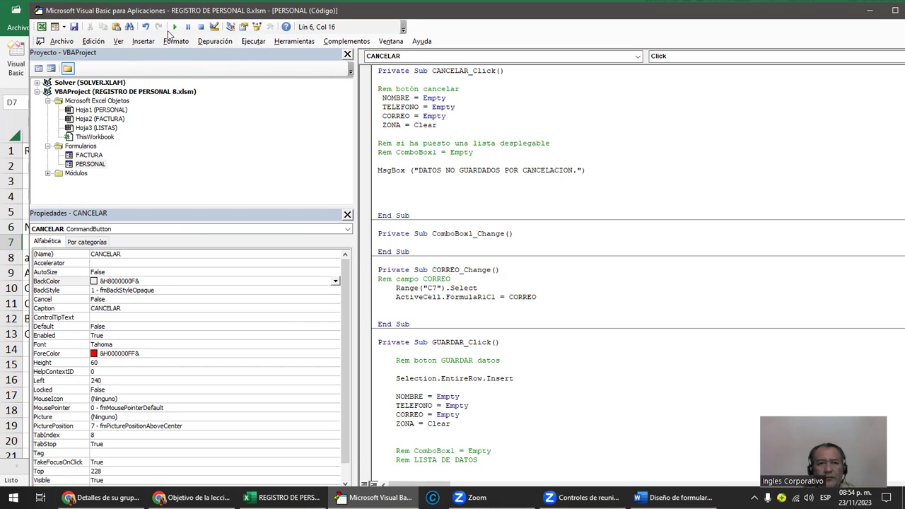
{"action": "left_click", "coordinate": [174, 27]}
Step: Fill the form with FFF, FFF, 1211 and choose zone CENTRAL
{"action": "type", "text": "FFF"}
{"action": "left_click", "coordinate": [373, 229]}
{"action": "type", "text": "FFF"}
{"action": "left_click", "coordinate": [381, 266]}
{"action": "type", "text": "1211"}
{"action": "left_click", "coordinate": [617, 204]}
{"action": "left_click", "coordinate": [596, 231]}
Step: Cancel the entry, acknowledge the not-saved message, and close the form
{"action": "left_click_drag", "start_coordinate": [568, 130], "coordinate": [564, 129]}
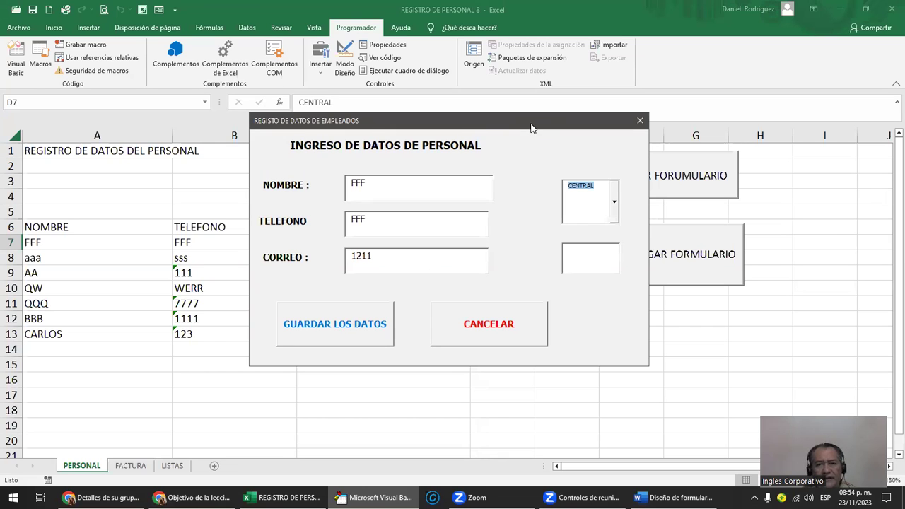
{"action": "left_click_drag", "start_coordinate": [532, 128], "coordinate": [795, 20]}
{"action": "left_click", "coordinate": [776, 209]}
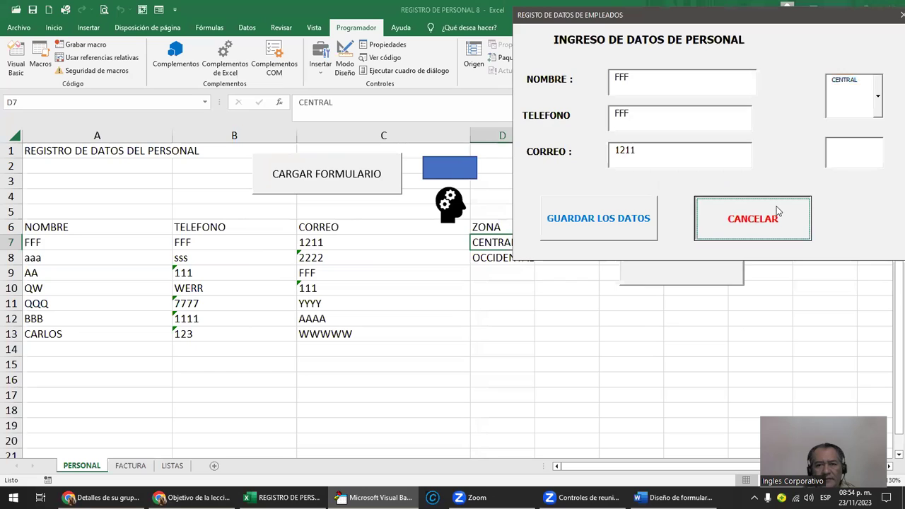
{"action": "left_click", "coordinate": [505, 285]}
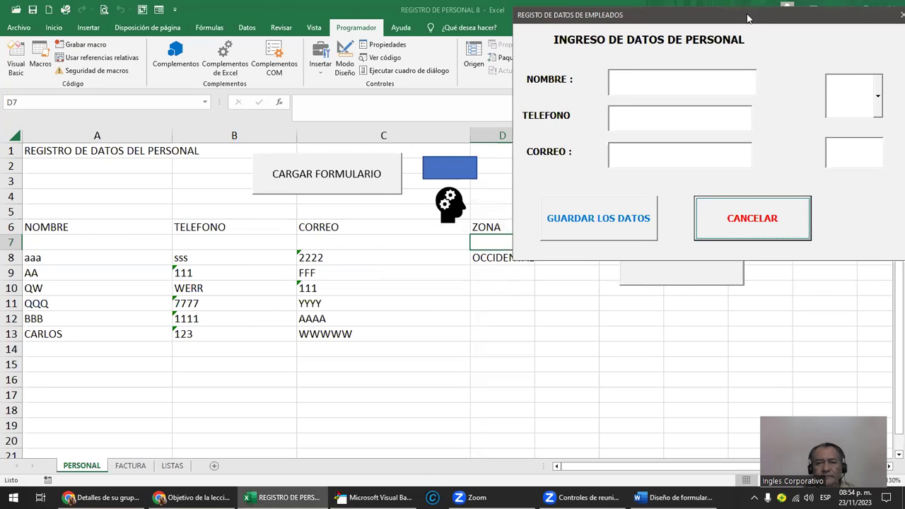
{"action": "left_click_drag", "start_coordinate": [748, 18], "coordinate": [513, 68]}
{"action": "left_click", "coordinate": [672, 67]}
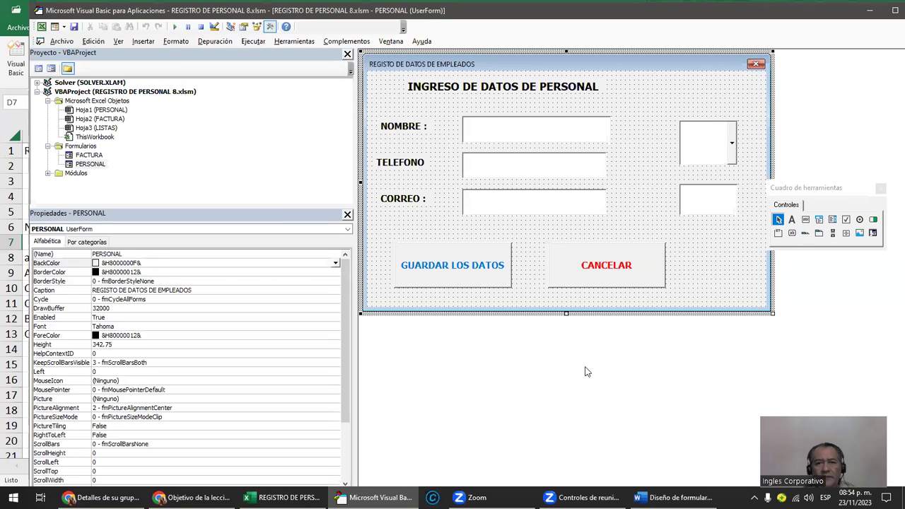
Step: Copy the CORREO label and place the copy above the zone combo box
{"action": "left_click", "coordinate": [694, 201]}
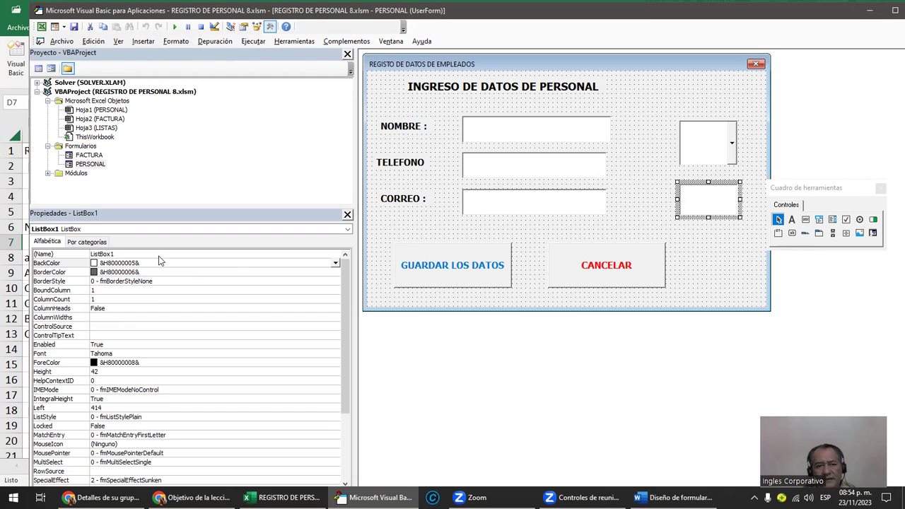
{"action": "left_click", "coordinate": [127, 254]}
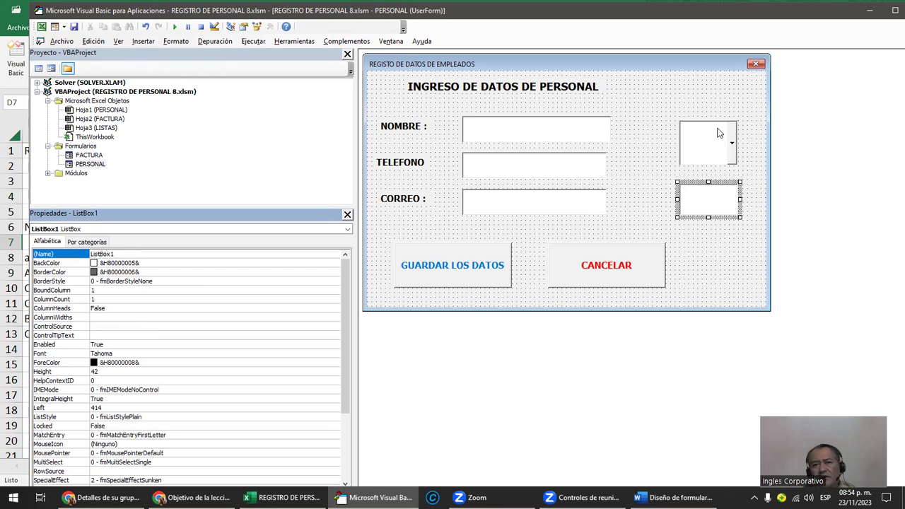
{"action": "left_click", "coordinate": [414, 207]}
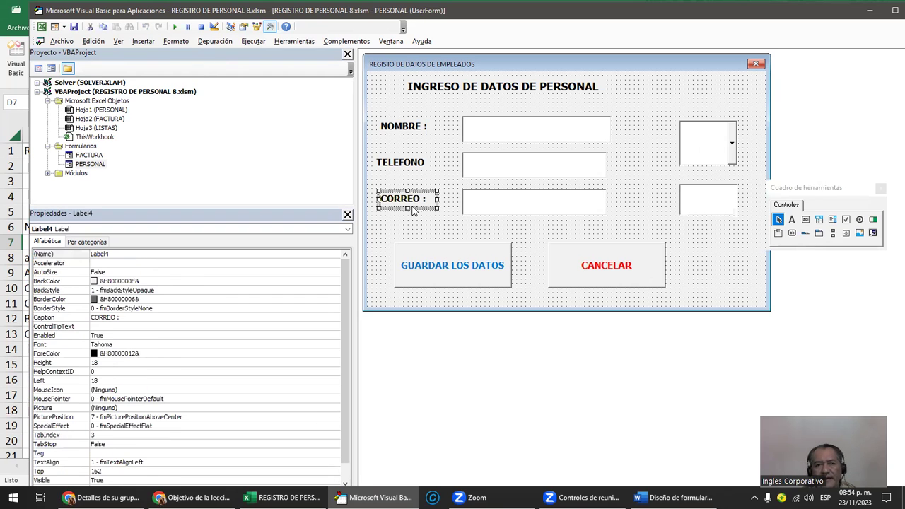
{"action": "left_click", "coordinate": [672, 105]}
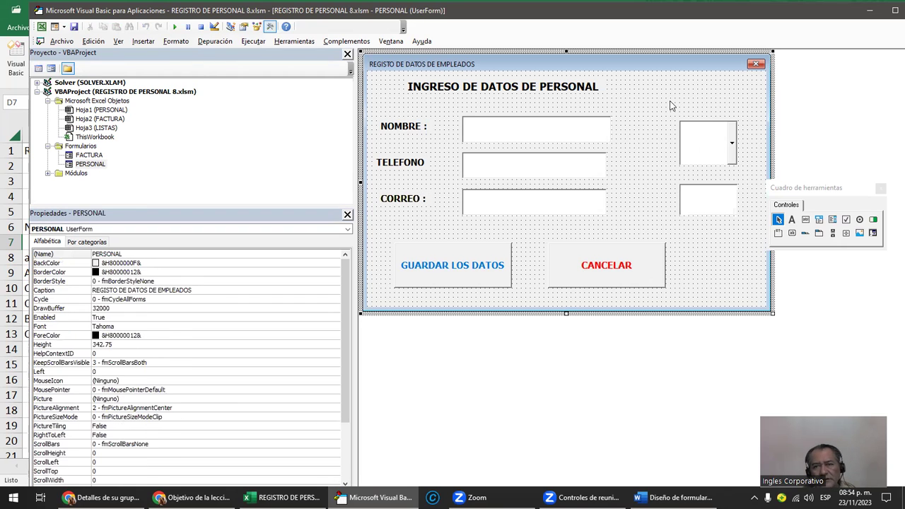
{"action": "left_click", "coordinate": [386, 203]}
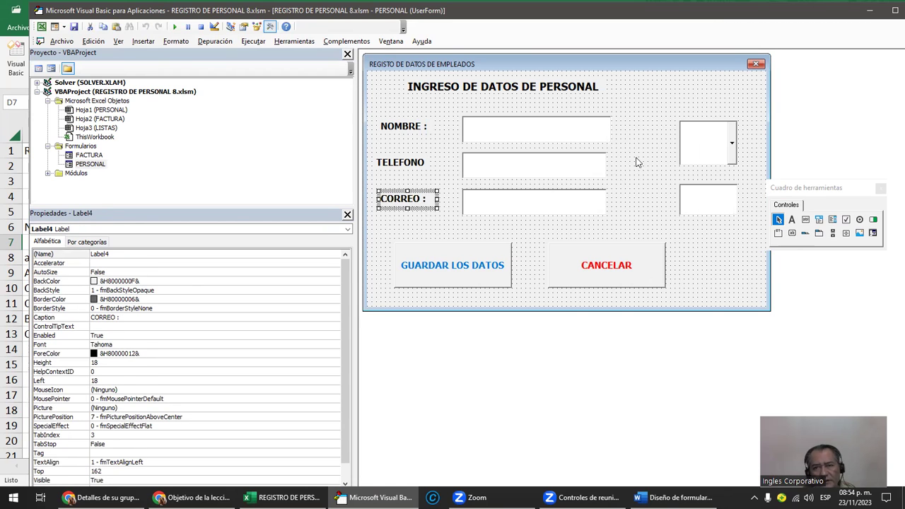
{"action": "left_click", "coordinate": [680, 95]}
{"action": "key", "text": "ctrl+v"}
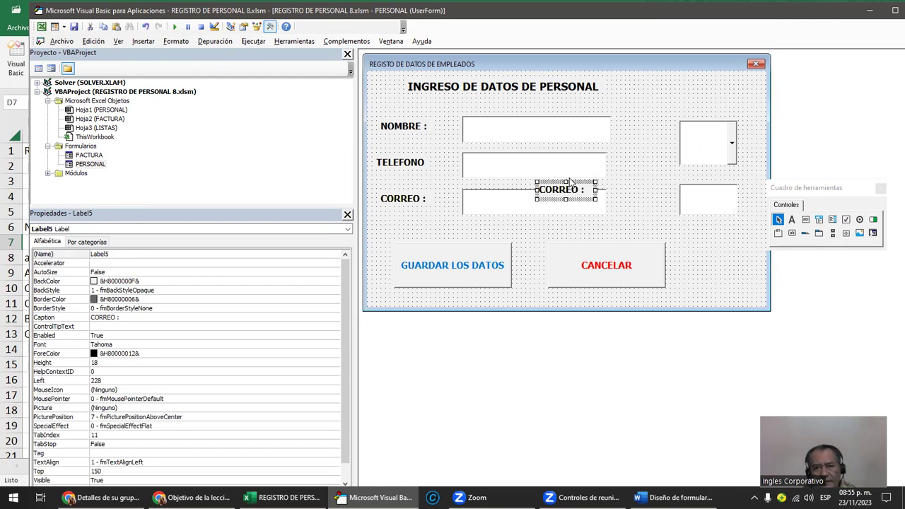
{"action": "left_click_drag", "start_coordinate": [580, 189], "coordinate": [713, 102]}
{"action": "left_click_drag", "start_coordinate": [711, 99], "coordinate": [712, 108]}
Step: Change the copied label's caption to 'ZONA :' and delete the unused ListBox1
{"action": "left_click", "coordinate": [713, 109]}
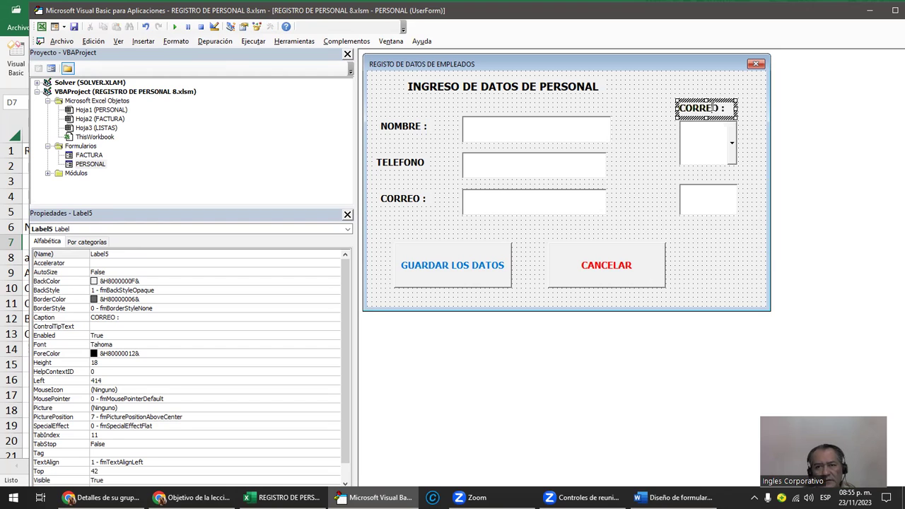
{"action": "key", "text": "BackSpace"}
{"action": "key", "text": "BackSpace"}
{"action": "key", "text": "BackSpace"}
{"action": "key", "text": "BackSpace"}
{"action": "key", "text": "BackSpace"}
{"action": "key", "text": "BackSpace"}
{"action": "key", "text": "BackSpace"}
{"action": "type", "text": "ZONA"}
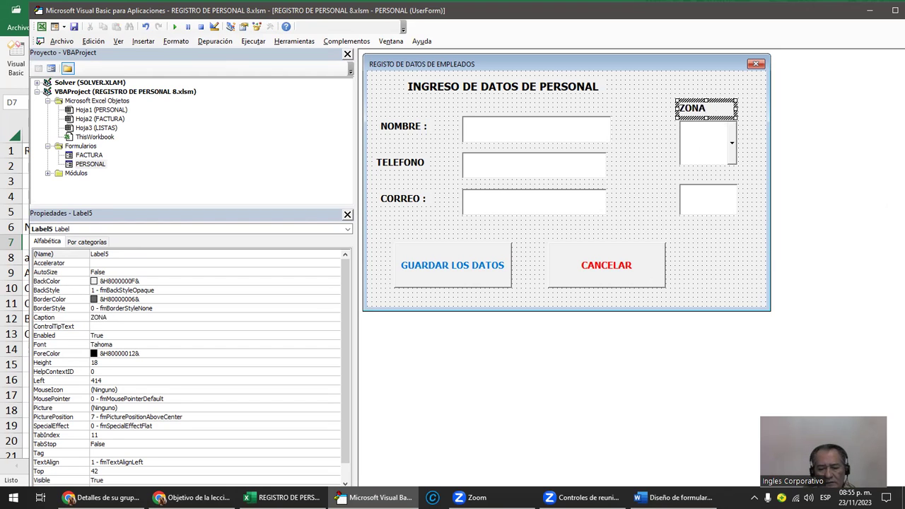
{"action": "type", "text": " :"}
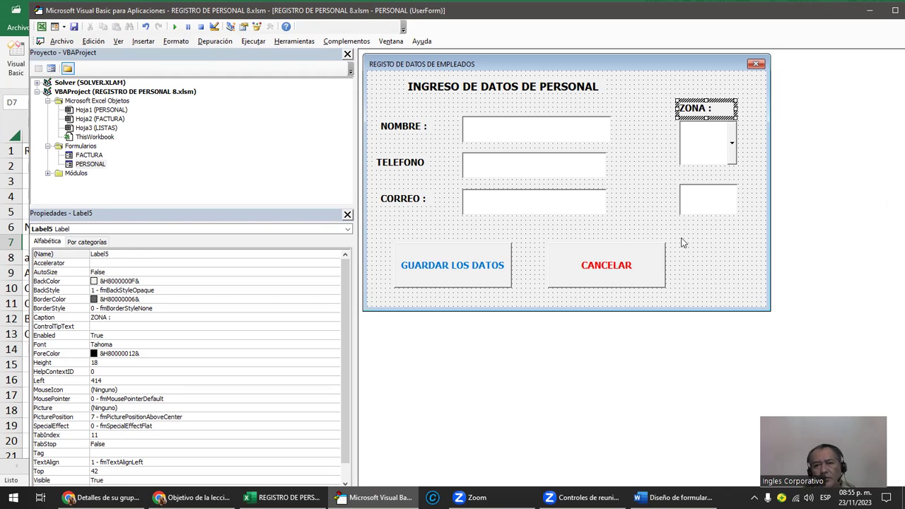
{"action": "left_click", "coordinate": [706, 216]}
{"action": "key", "text": "Delete"}
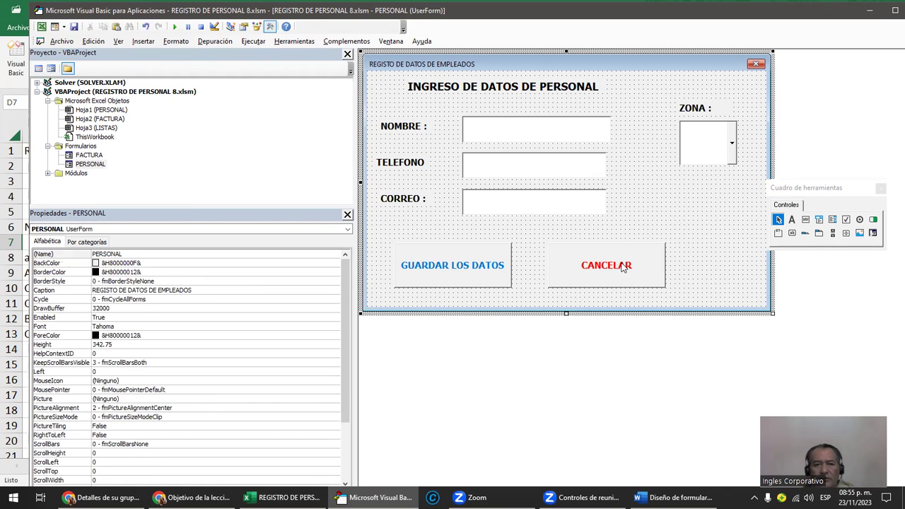
{"action": "left_click", "coordinate": [174, 27]}
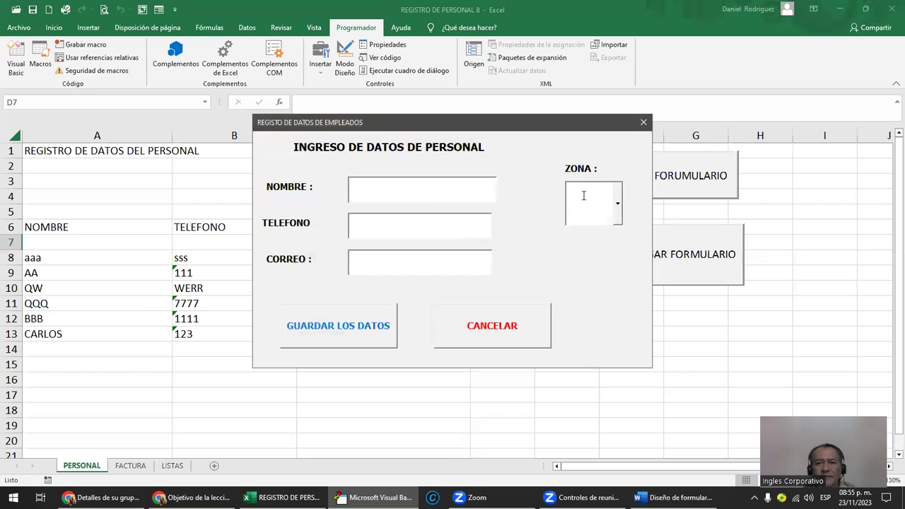
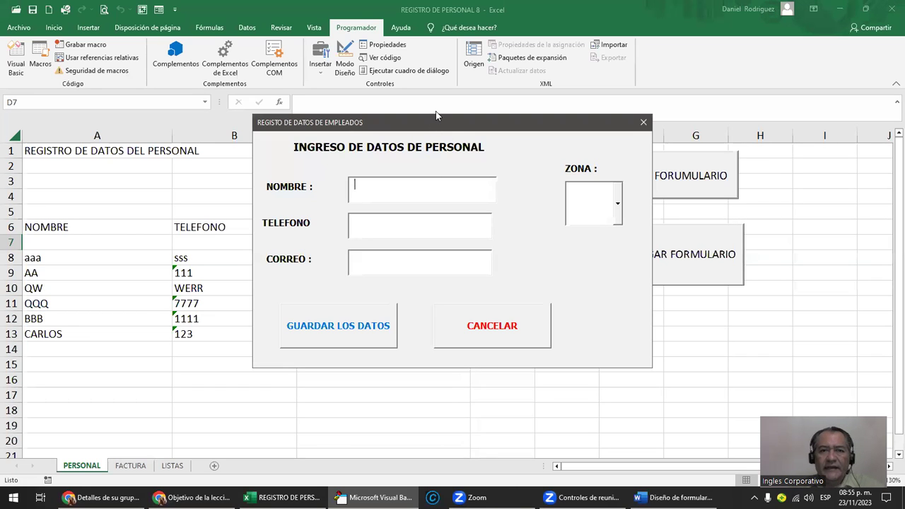
Step: Close the employee data-entry form, minimize the VBA editor and save the workbook
{"action": "left_click_drag", "start_coordinate": [436, 115], "coordinate": [456, 28]}
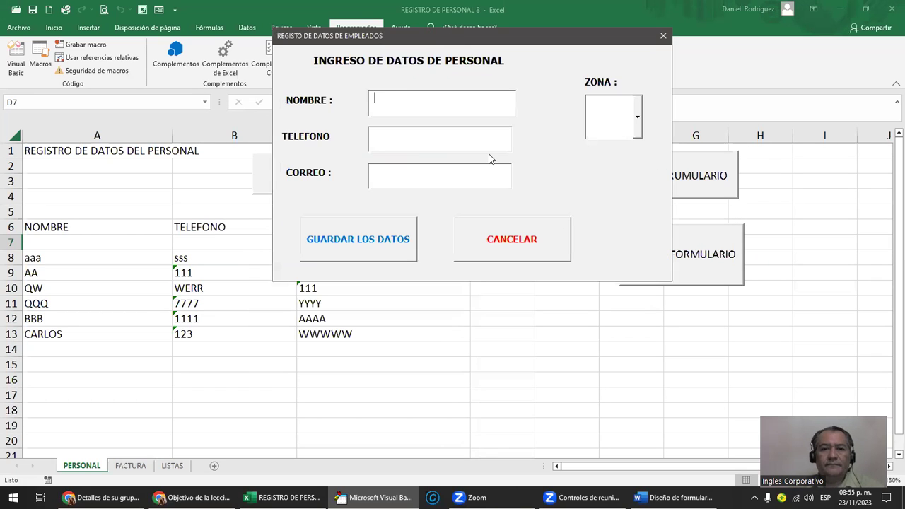
{"action": "left_click", "coordinate": [663, 37]}
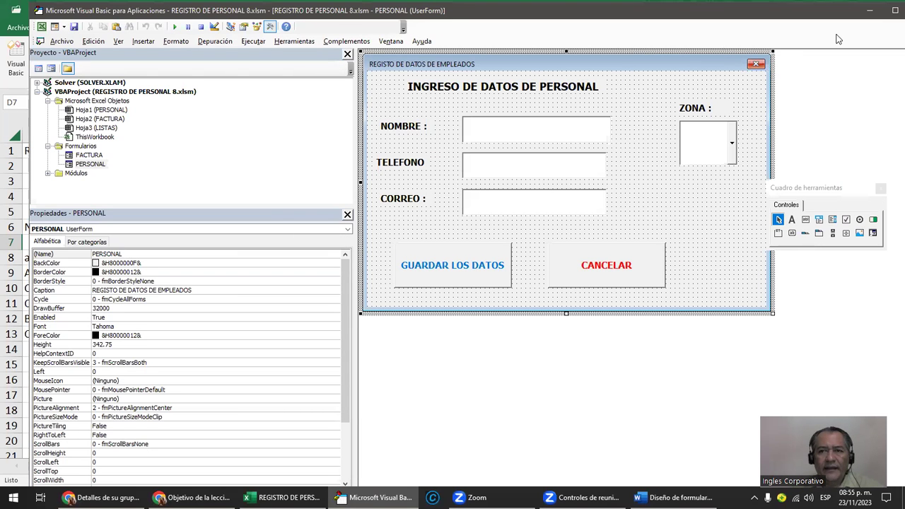
{"action": "left_click", "coordinate": [874, 12]}
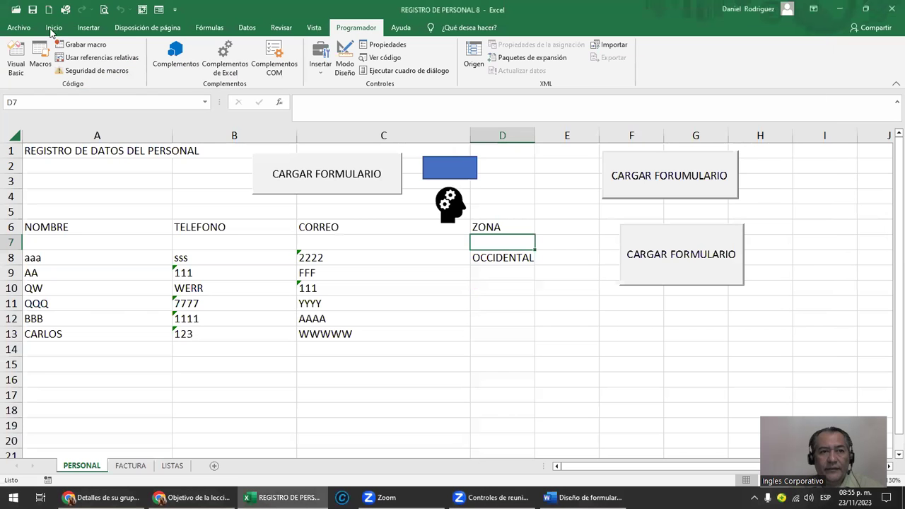
{"action": "left_click", "coordinate": [32, 10]}
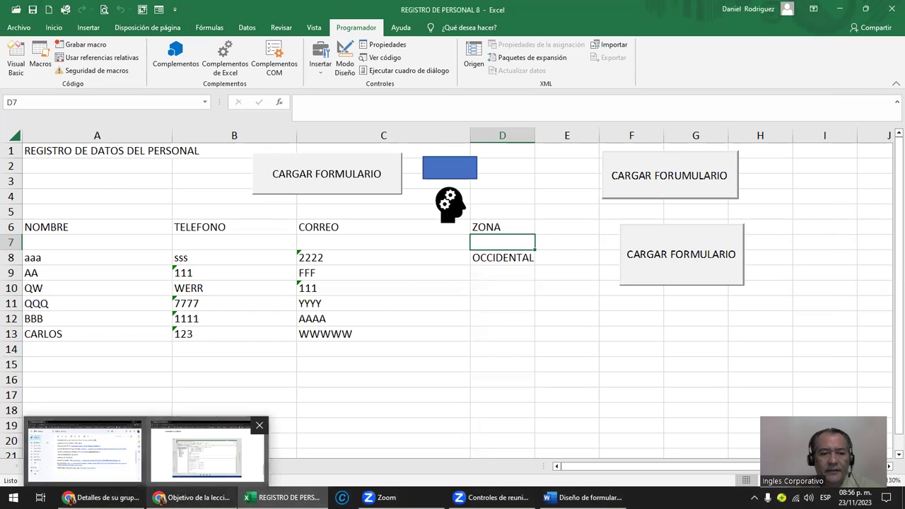
Step: In the Chrome course, go back to the top of the final exam page
{"action": "left_click", "coordinate": [190, 497]}
{"action": "scroll", "coordinate": [347, 284], "scroll_direction": "up", "scroll_amount": 2}
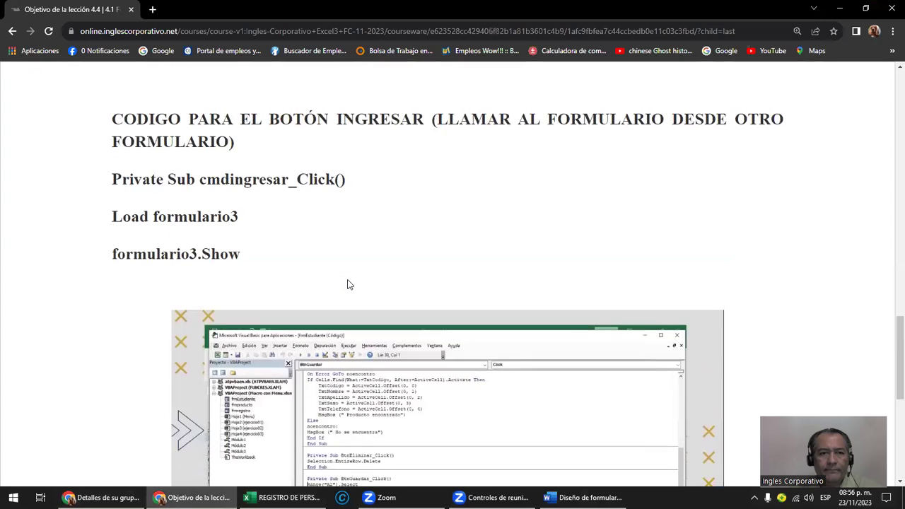
{"action": "scroll", "coordinate": [358, 283], "scroll_direction": "down", "scroll_amount": 3}
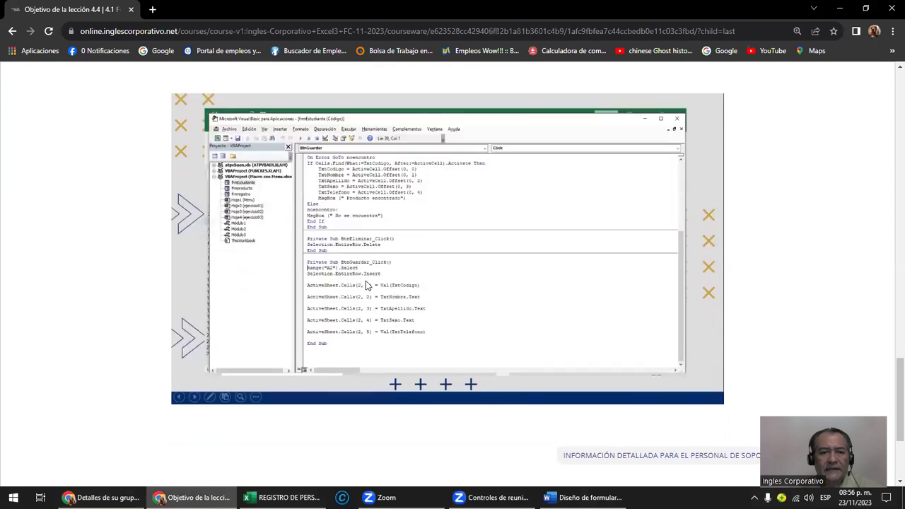
{"action": "scroll", "coordinate": [366, 281], "scroll_direction": "down", "scroll_amount": 2}
{"action": "scroll", "coordinate": [368, 282], "scroll_direction": "up", "scroll_amount": 3}
{"action": "scroll", "coordinate": [370, 287], "scroll_direction": "up", "scroll_amount": 4}
{"action": "scroll", "coordinate": [370, 286], "scroll_direction": "up", "scroll_amount": 2}
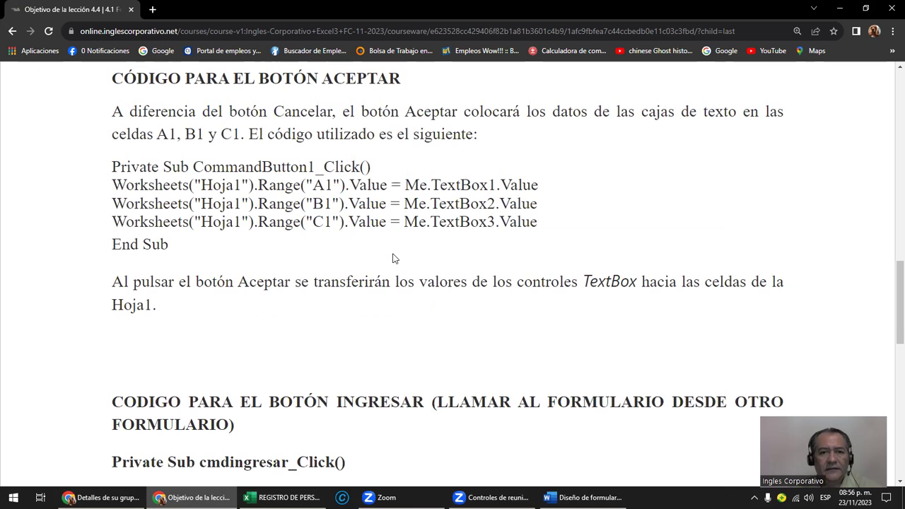
{"action": "scroll", "coordinate": [390, 255], "scroll_direction": "up", "scroll_amount": 3}
{"action": "scroll", "coordinate": [389, 254], "scroll_direction": "up", "scroll_amount": 2}
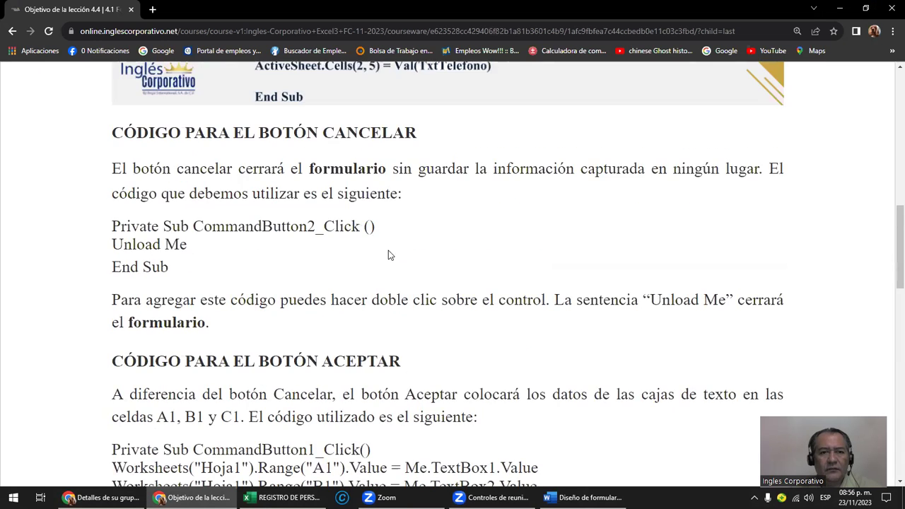
{"action": "scroll", "coordinate": [297, 212], "scroll_direction": "up", "scroll_amount": 2}
{"action": "scroll", "coordinate": [141, 162], "scroll_direction": "up", "scroll_amount": 3}
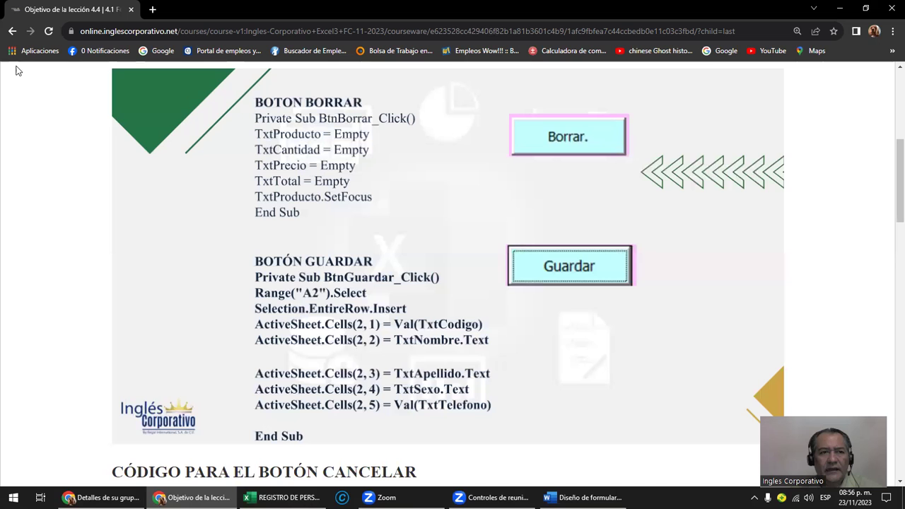
{"action": "left_click", "coordinate": [12, 32]}
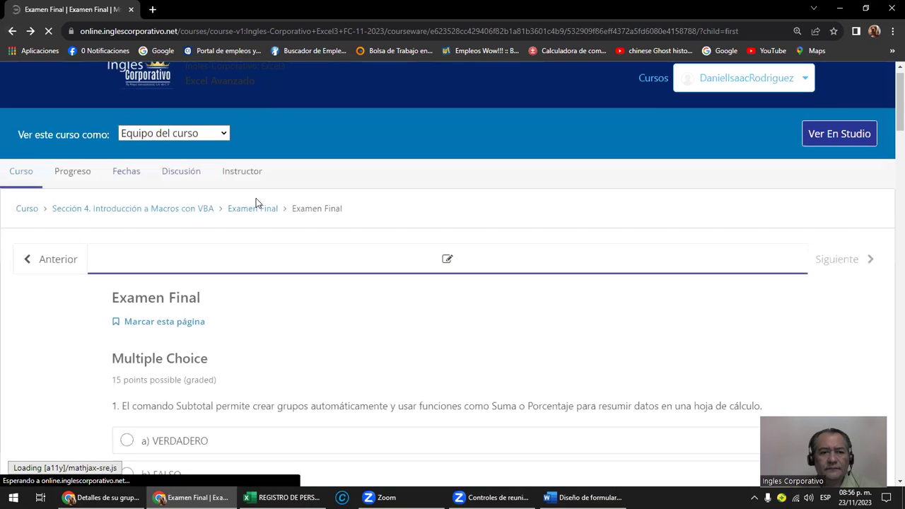
{"action": "scroll", "coordinate": [265, 209], "scroll_direction": "down", "scroll_amount": 2}
{"action": "scroll", "coordinate": [276, 218], "scroll_direction": "down", "scroll_amount": 3}
{"action": "scroll", "coordinate": [274, 221], "scroll_direction": "down", "scroll_amount": 2}
{"action": "scroll", "coordinate": [234, 212], "scroll_direction": "down", "scroll_amount": 2}
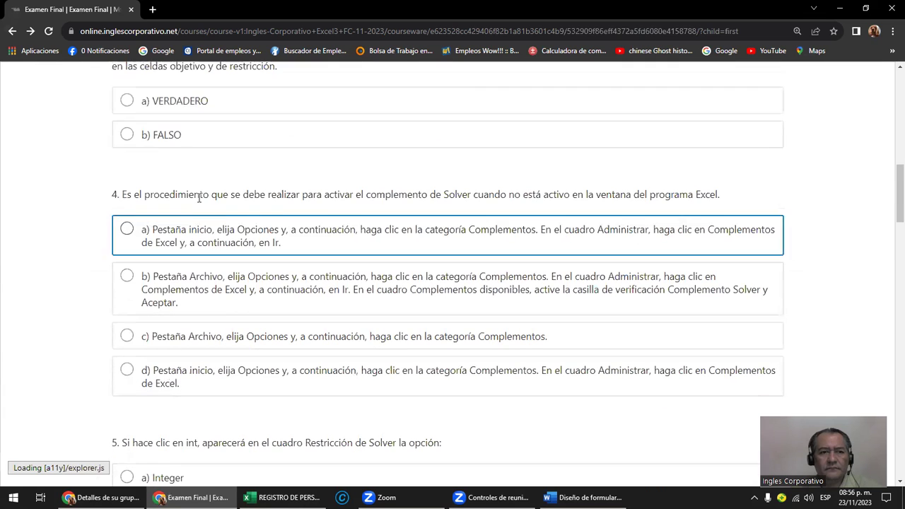
{"action": "left_click", "coordinate": [12, 31]}
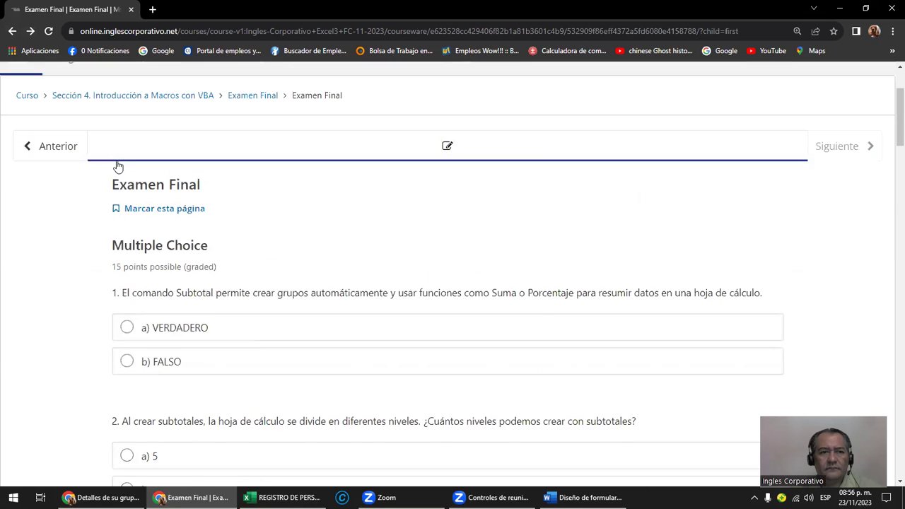
Step: Step back through Laboratorio 16, Utilizar códigos de Programación and Objetivo 4.4 to Laboratorio 15
{"action": "left_click", "coordinate": [48, 275]}
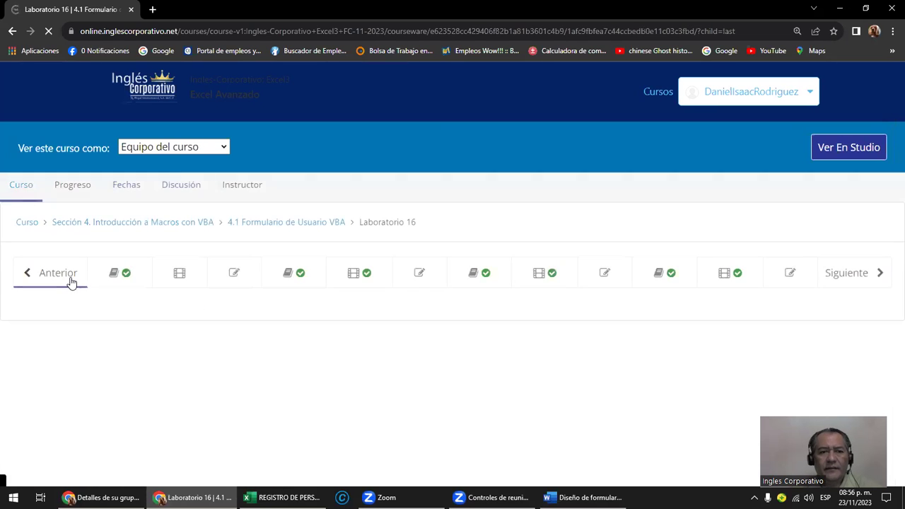
{"action": "scroll", "coordinate": [279, 404], "scroll_direction": "down", "scroll_amount": 7}
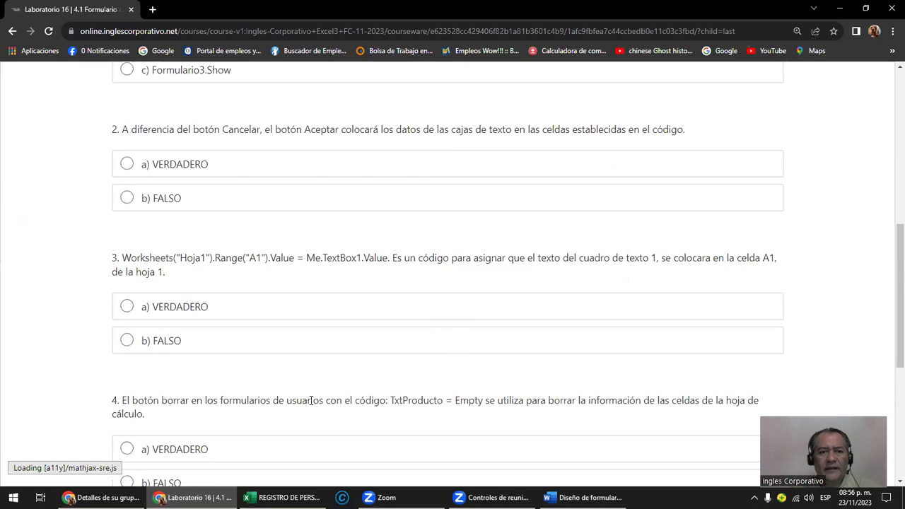
{"action": "scroll", "coordinate": [312, 401], "scroll_direction": "down", "scroll_amount": 2}
{"action": "scroll", "coordinate": [343, 406], "scroll_direction": "down", "scroll_amount": 2}
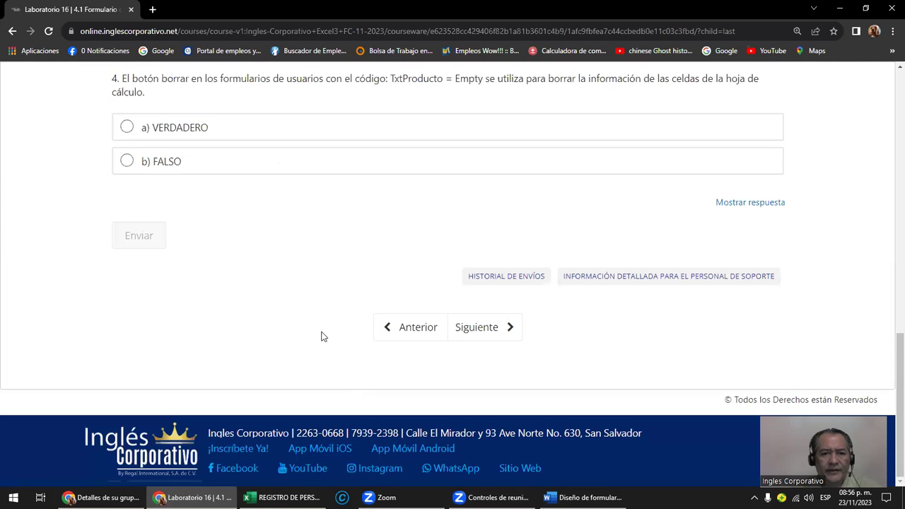
{"action": "left_click", "coordinate": [418, 329]}
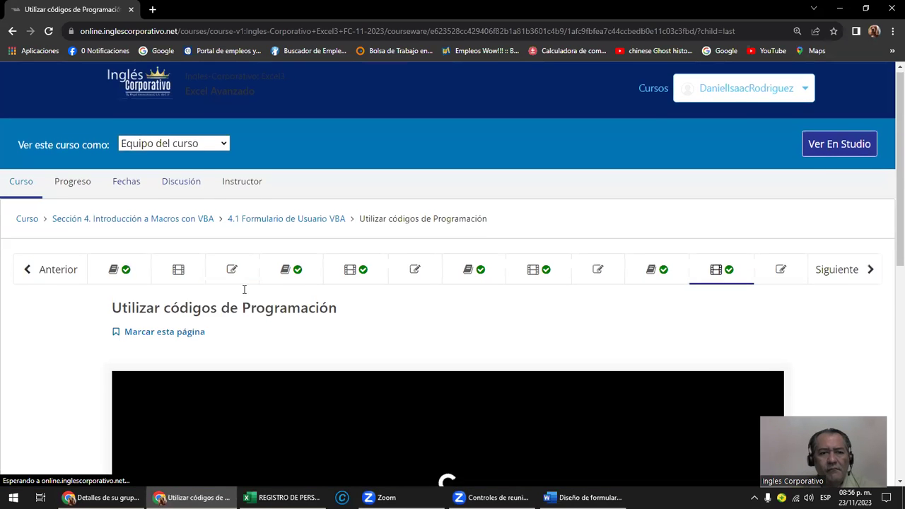
{"action": "scroll", "coordinate": [247, 291], "scroll_direction": "down", "scroll_amount": 4}
{"action": "scroll", "coordinate": [251, 294], "scroll_direction": "down", "scroll_amount": 2}
{"action": "scroll", "coordinate": [256, 298], "scroll_direction": "down", "scroll_amount": 2}
{"action": "scroll", "coordinate": [261, 302], "scroll_direction": "down", "scroll_amount": 1}
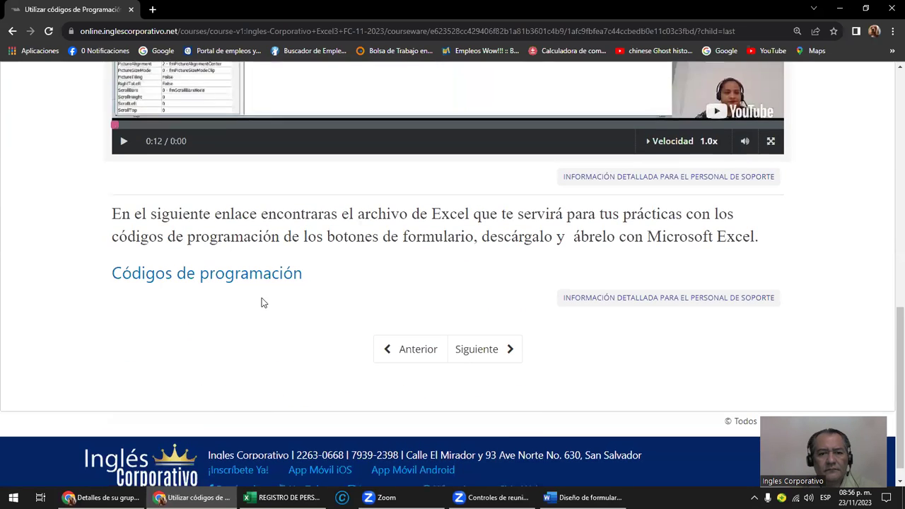
{"action": "left_click", "coordinate": [417, 330]}
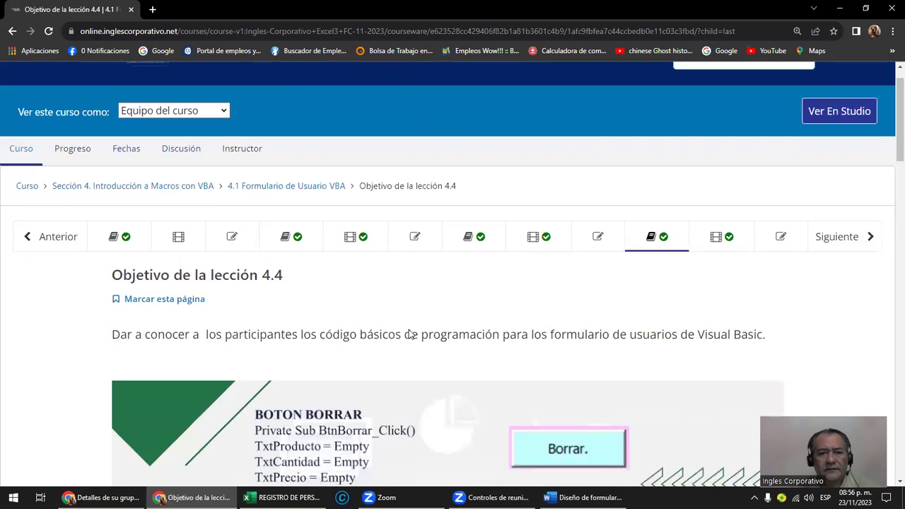
{"action": "scroll", "coordinate": [410, 333], "scroll_direction": "down", "scroll_amount": 3}
{"action": "scroll", "coordinate": [405, 339], "scroll_direction": "down", "scroll_amount": 6}
{"action": "scroll", "coordinate": [400, 344], "scroll_direction": "down", "scroll_amount": 3}
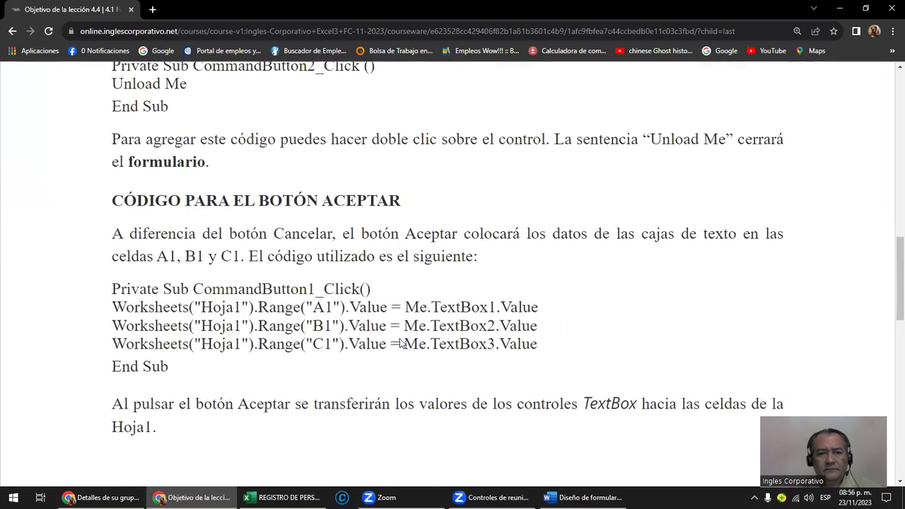
{"action": "scroll", "coordinate": [400, 343], "scroll_direction": "down", "scroll_amount": 2}
{"action": "scroll", "coordinate": [392, 375], "scroll_direction": "down", "scroll_amount": 4}
{"action": "scroll", "coordinate": [377, 353], "scroll_direction": "down", "scroll_amount": 4}
{"action": "scroll", "coordinate": [396, 340], "scroll_direction": "down", "scroll_amount": 1}
{"action": "left_click", "coordinate": [418, 327]}
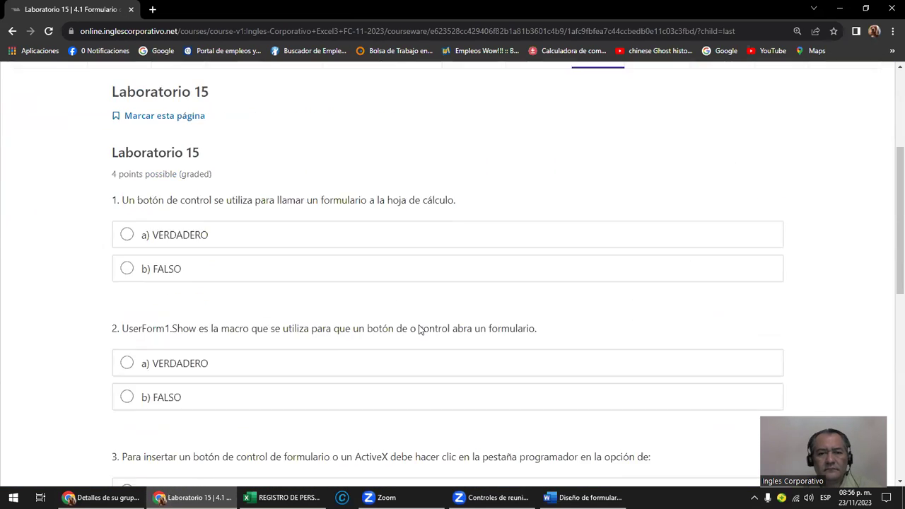
Step: Reach Objetivo de la lección 4.3, then minimize Chrome and Excel to show the Word code document
{"action": "scroll", "coordinate": [414, 353], "scroll_direction": "down", "scroll_amount": 4}
{"action": "scroll", "coordinate": [407, 382], "scroll_direction": "down", "scroll_amount": 3}
{"action": "left_click", "coordinate": [429, 338]}
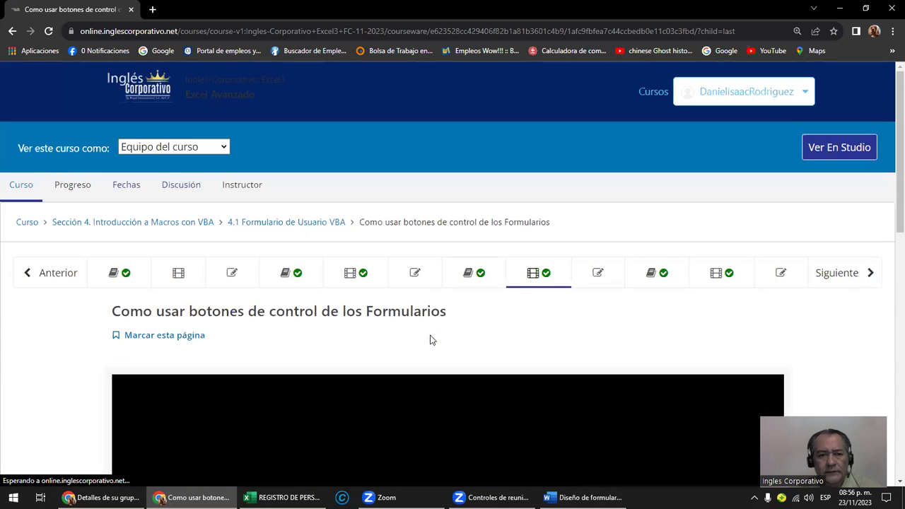
{"action": "scroll", "coordinate": [426, 342], "scroll_direction": "down", "scroll_amount": 3}
{"action": "scroll", "coordinate": [426, 342], "scroll_direction": "down", "scroll_amount": 2}
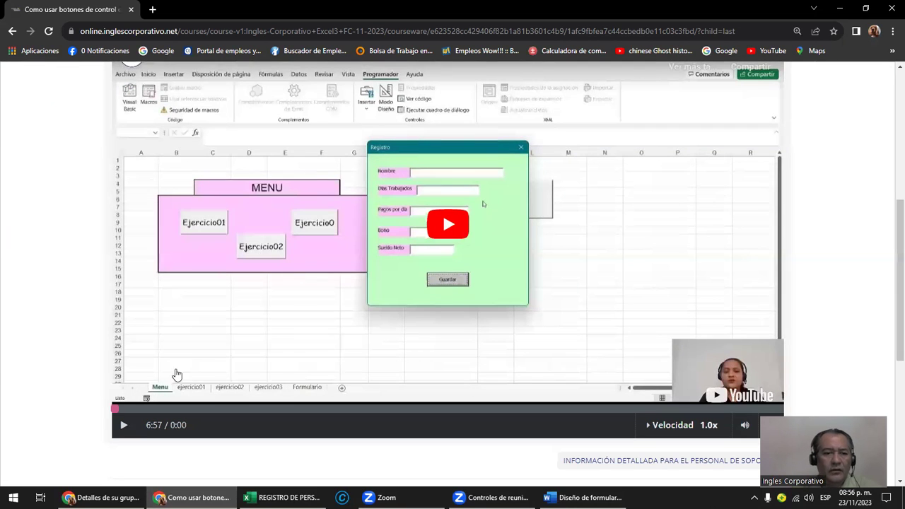
{"action": "scroll", "coordinate": [277, 382], "scroll_direction": "down", "scroll_amount": 1}
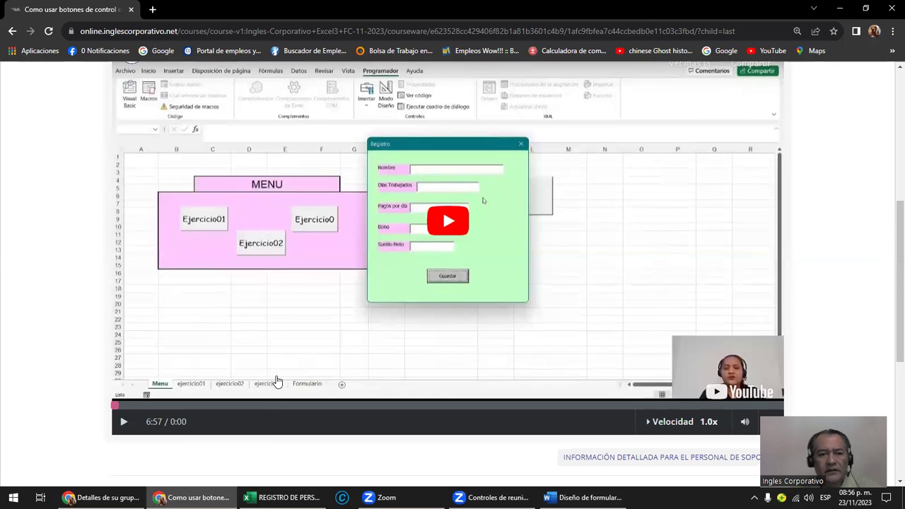
{"action": "scroll", "coordinate": [277, 382], "scroll_direction": "down", "scroll_amount": 3}
{"action": "scroll", "coordinate": [277, 382], "scroll_direction": "down", "scroll_amount": 1}
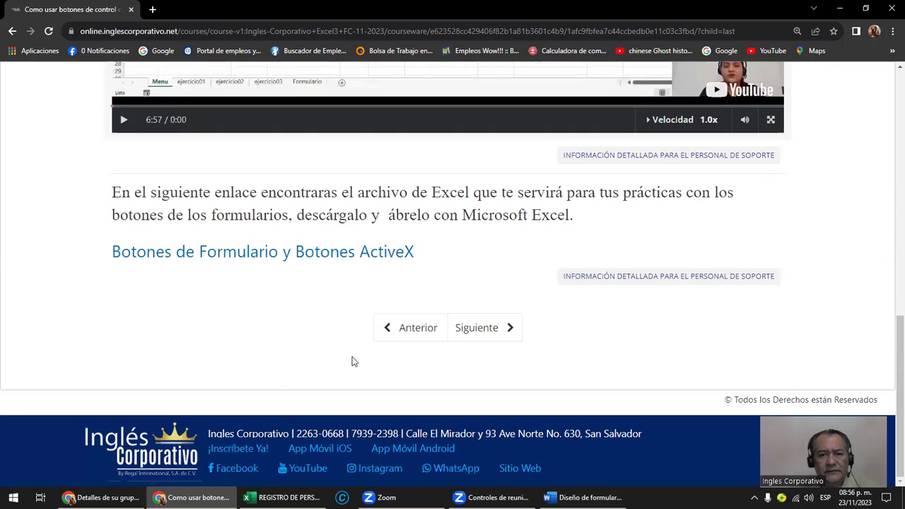
{"action": "left_click", "coordinate": [418, 331]}
{"action": "scroll", "coordinate": [419, 336], "scroll_direction": "down", "scroll_amount": 1}
{"action": "scroll", "coordinate": [422, 339], "scroll_direction": "down", "scroll_amount": 5}
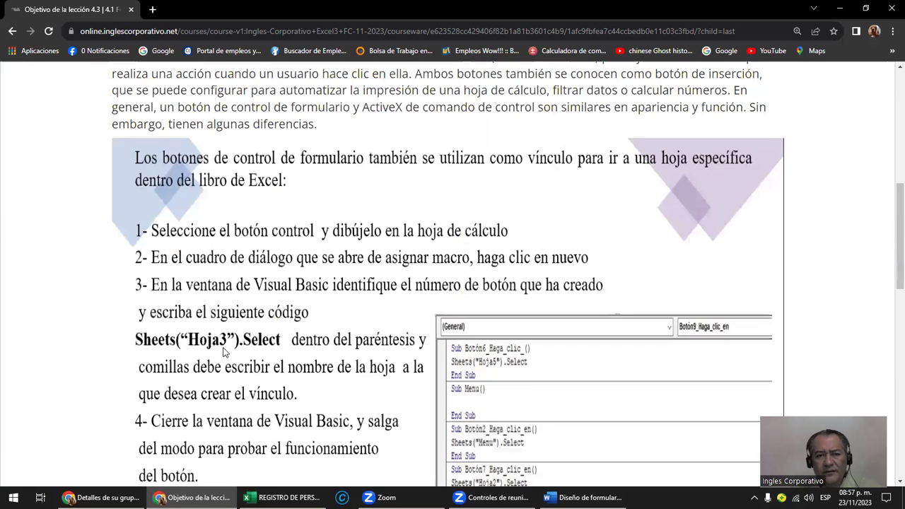
{"action": "left_click", "coordinate": [843, 14]}
{"action": "left_click", "coordinate": [842, 14]}
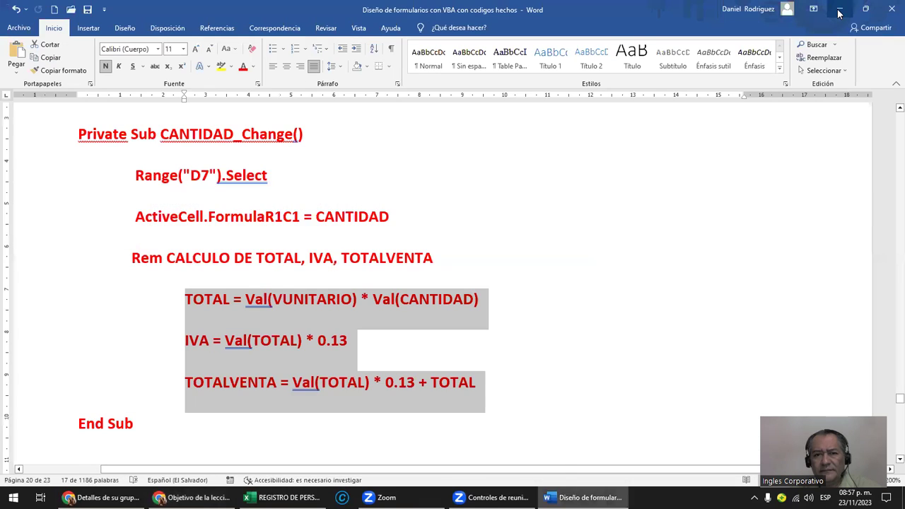
Step: Minimize Word and open REGISTRO DE PERSONAL 7 - copia.xlsm from the desktop
{"action": "left_click", "coordinate": [840, 13]}
{"action": "left_click", "coordinate": [571, 315]}
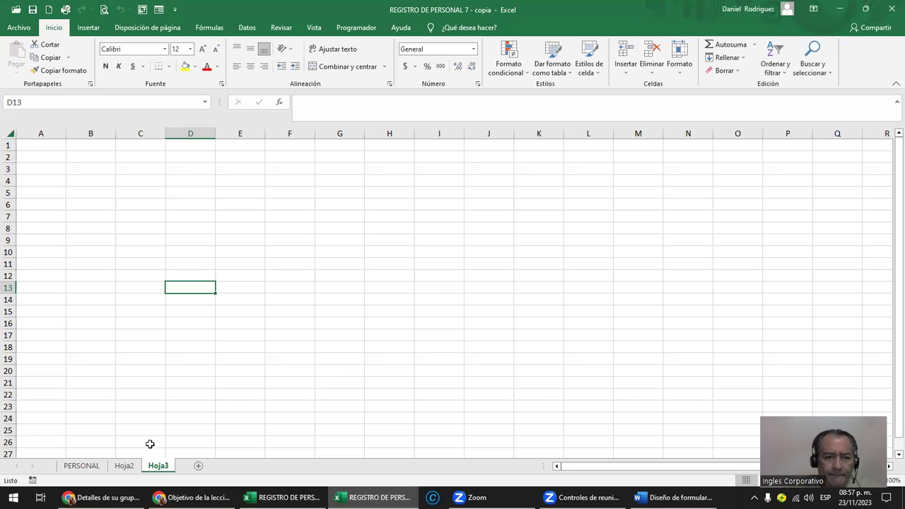
Step: Test the PERSONAL button from cell E21, confirming it returns to A1, then view the course lesson
{"action": "left_click", "coordinate": [82, 466]}
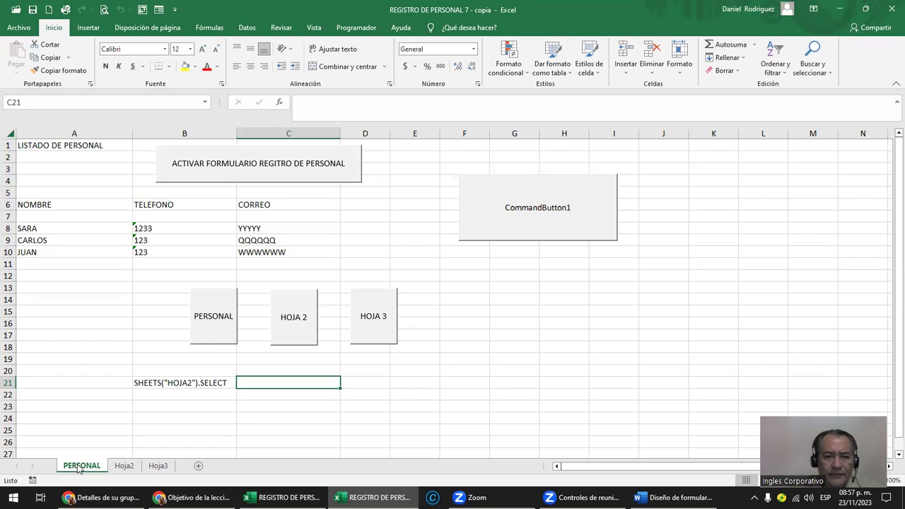
{"action": "left_click", "coordinate": [222, 329]}
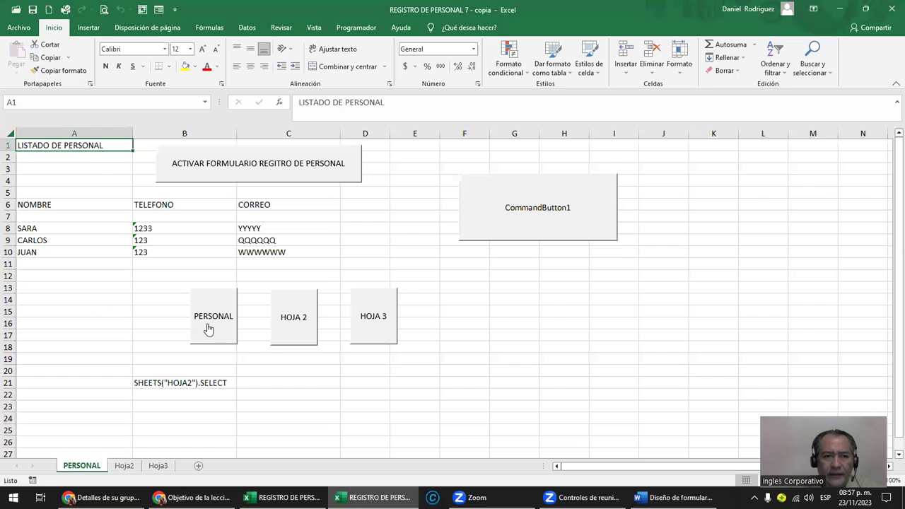
{"action": "left_click", "coordinate": [433, 384]}
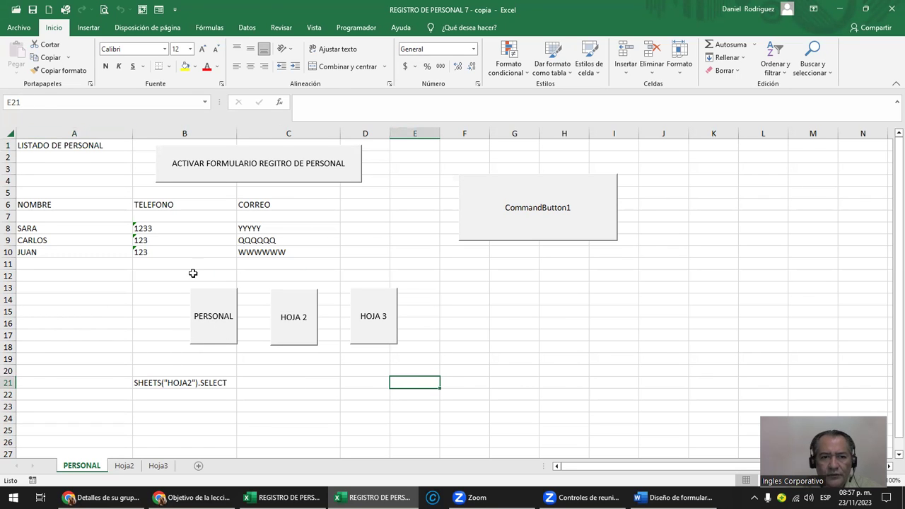
{"action": "left_click", "coordinate": [212, 341]}
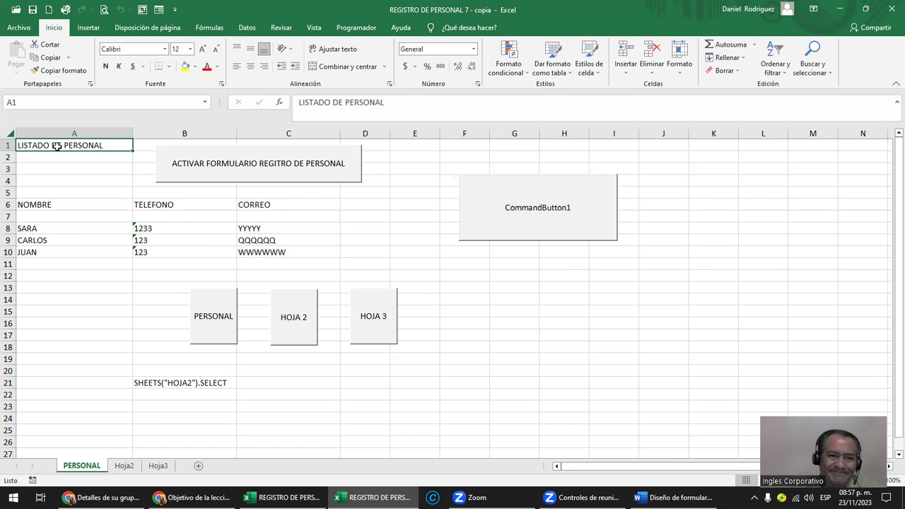
{"action": "left_click", "coordinate": [332, 368]}
{"action": "left_click", "coordinate": [216, 307]}
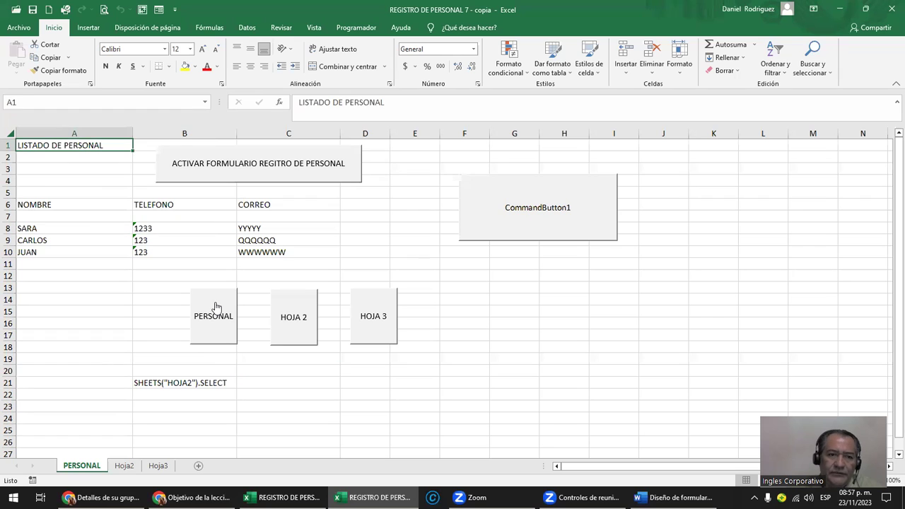
{"action": "left_click", "coordinate": [191, 497]}
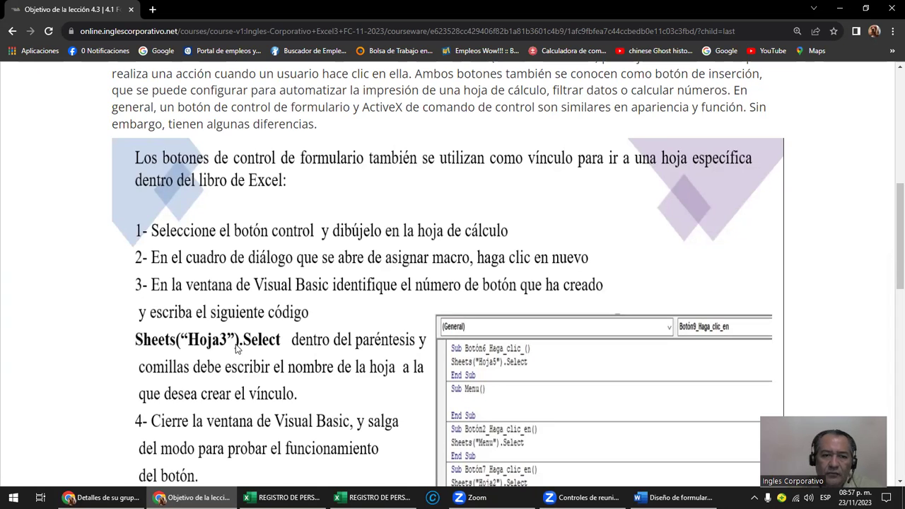
Step: Confirm the HOJA 2 button jumps to Hoja2, then go back to the PERSONAL sheet
{"action": "left_click", "coordinate": [842, 9]}
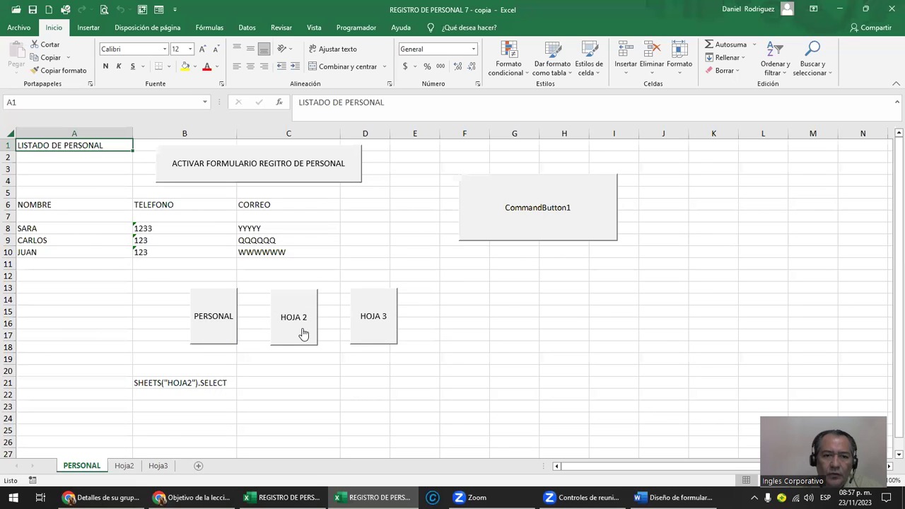
{"action": "left_click", "coordinate": [303, 332]}
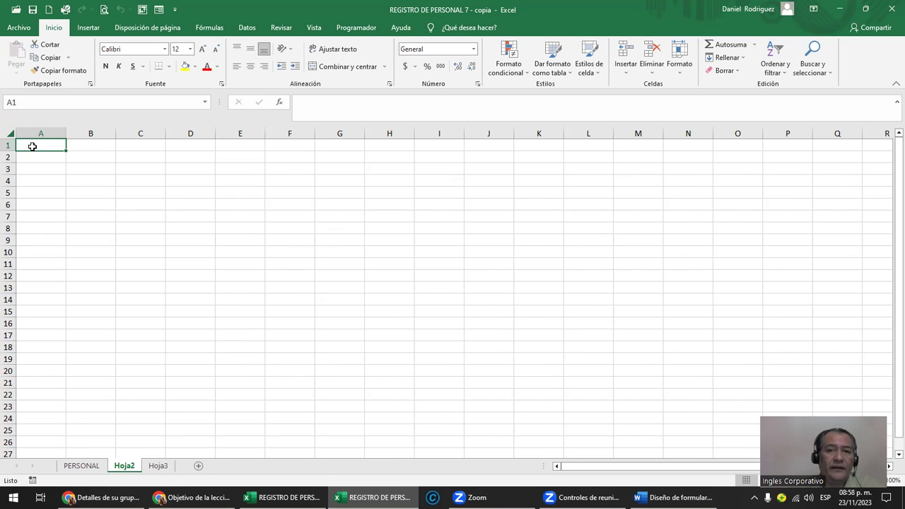
{"action": "left_click", "coordinate": [57, 170]}
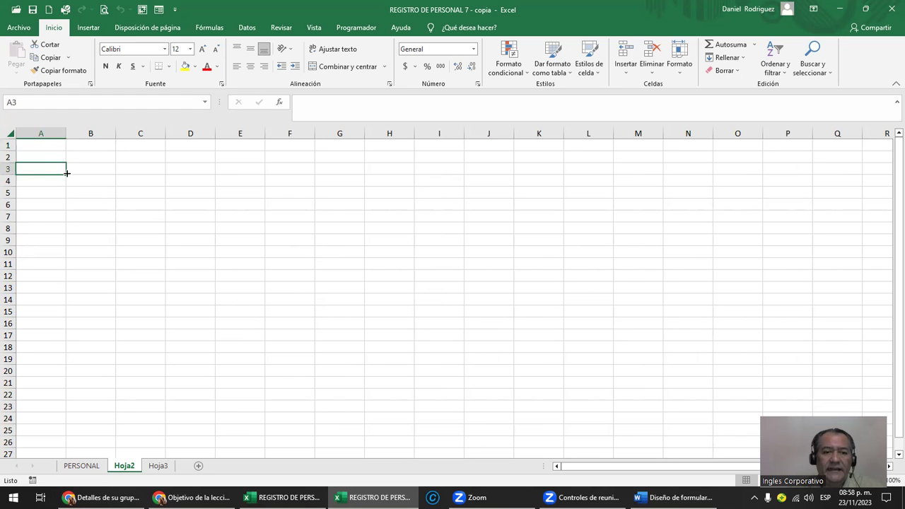
{"action": "left_click", "coordinate": [84, 468]}
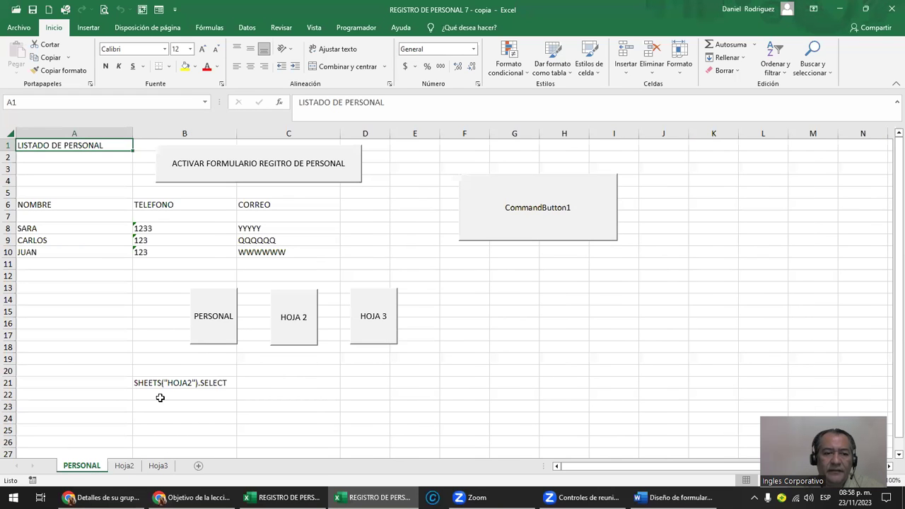
Step: Copy the SHEETS("HOJA2").SELECT text from B21 and right-click the HOJA 2 button
{"action": "left_click", "coordinate": [178, 385]}
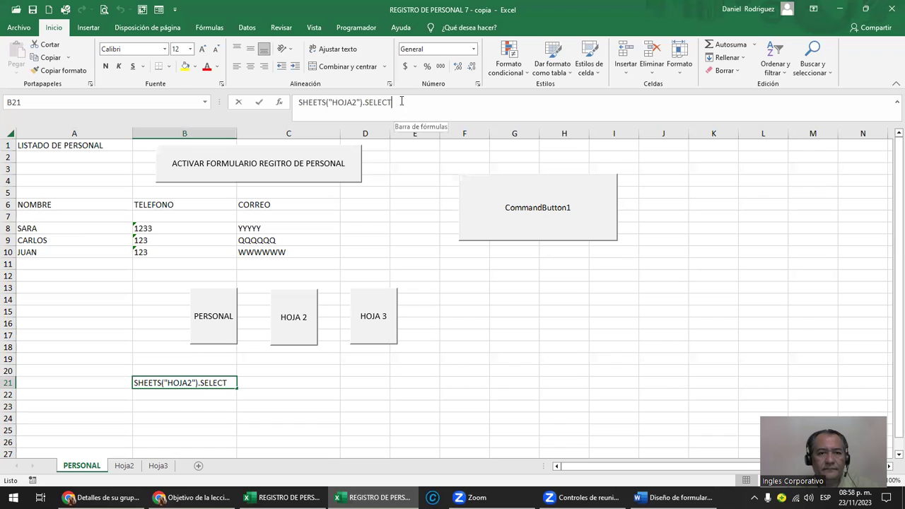
{"action": "left_click_drag", "start_coordinate": [392, 103], "coordinate": [297, 103]}
{"action": "key", "text": "ctrl+c"}
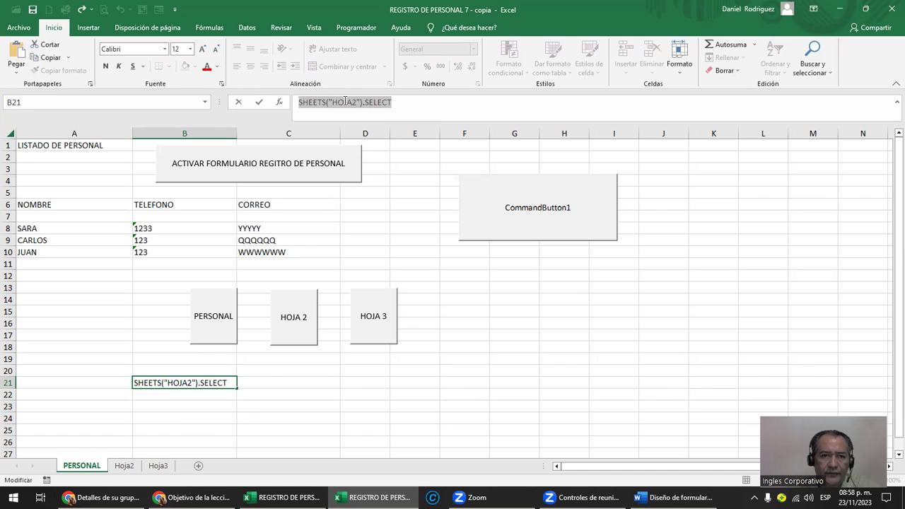
{"action": "key", "text": "Escape"}
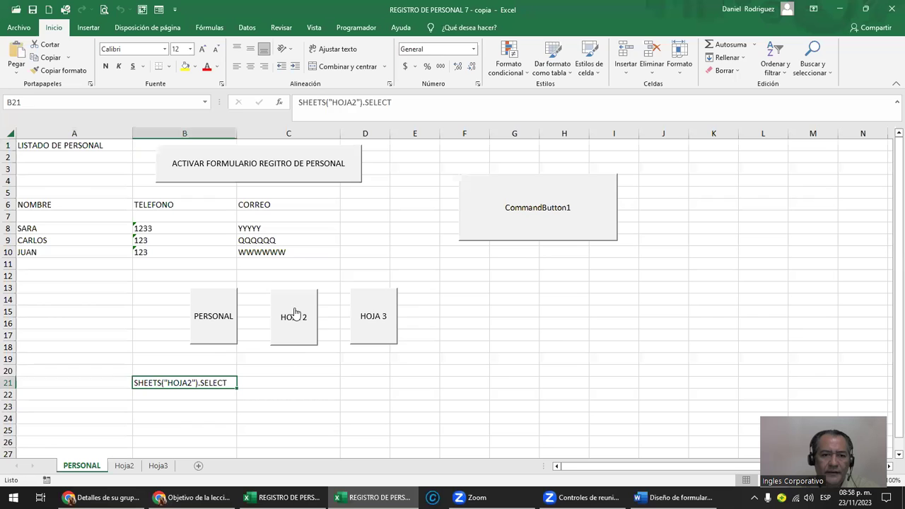
{"action": "right_click", "coordinate": [295, 313]}
{"action": "right_click", "coordinate": [287, 306]}
Step: Review the Asignar macro list for HOJA 2 without changes, then show the Programador tab
{"action": "right_click", "coordinate": [290, 305]}
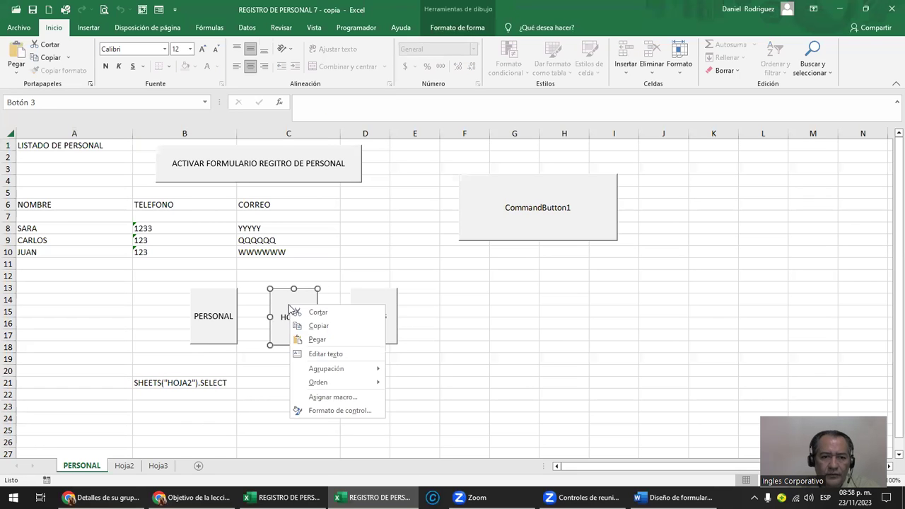
{"action": "left_click", "coordinate": [368, 398]}
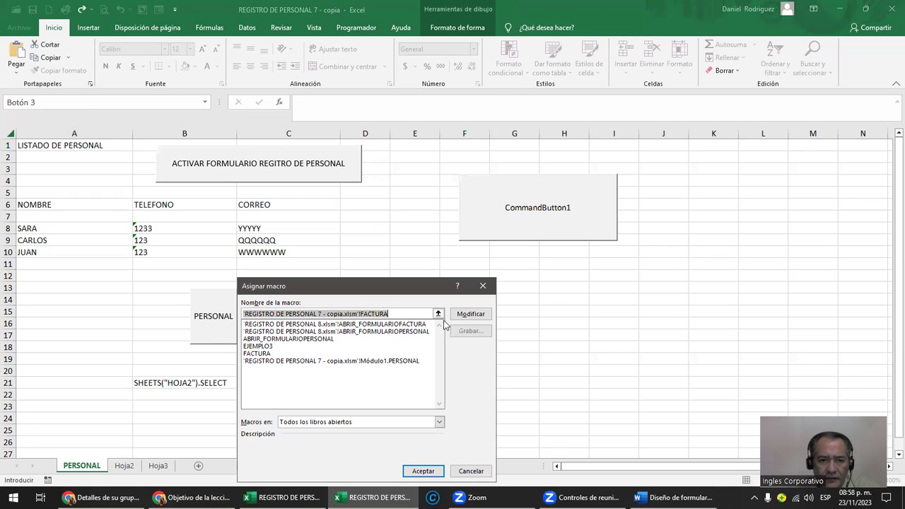
{"action": "key", "text": "Return"}
{"action": "left_click", "coordinate": [445, 357]}
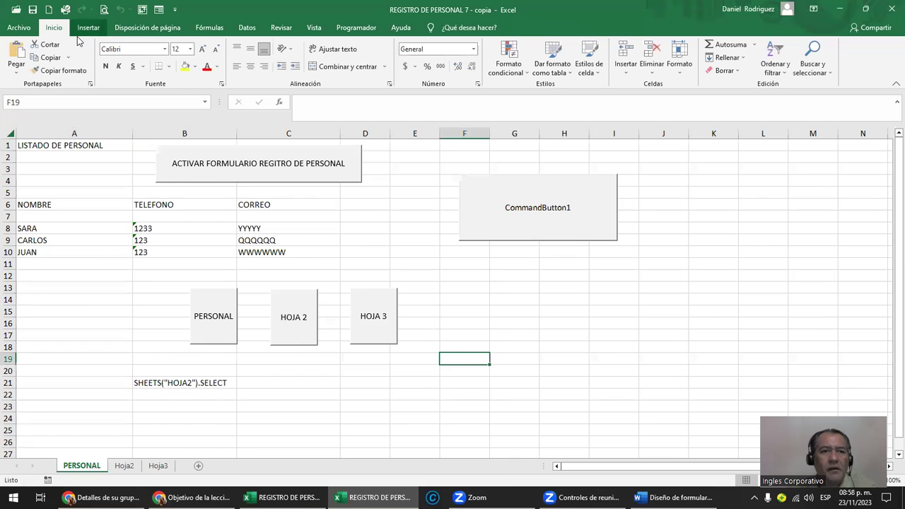
{"action": "left_click", "coordinate": [353, 28]}
Step: Open the EJEMPLO3 macro for editing in the VBA editor and maximize the editor
{"action": "left_click", "coordinate": [41, 55]}
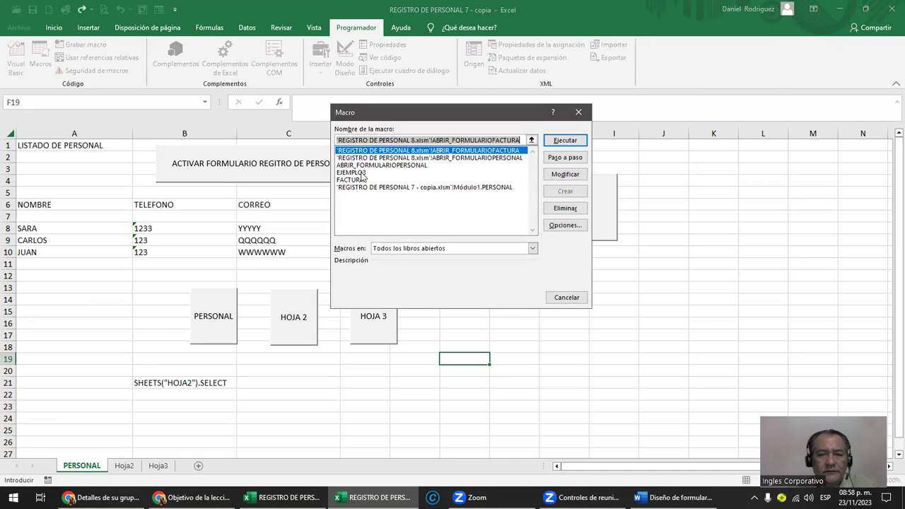
{"action": "left_click", "coordinate": [362, 173]}
{"action": "left_click", "coordinate": [563, 174]}
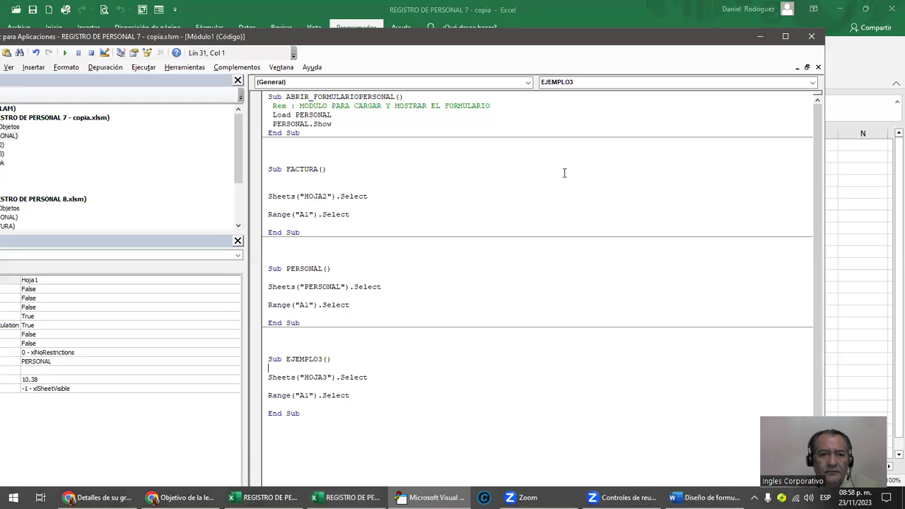
{"action": "left_click", "coordinate": [313, 183]}
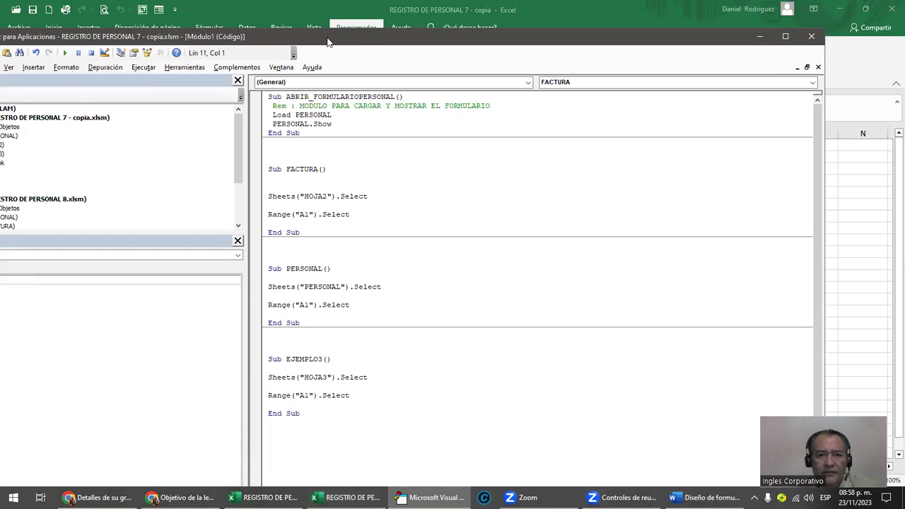
{"action": "double_click", "coordinate": [328, 41]}
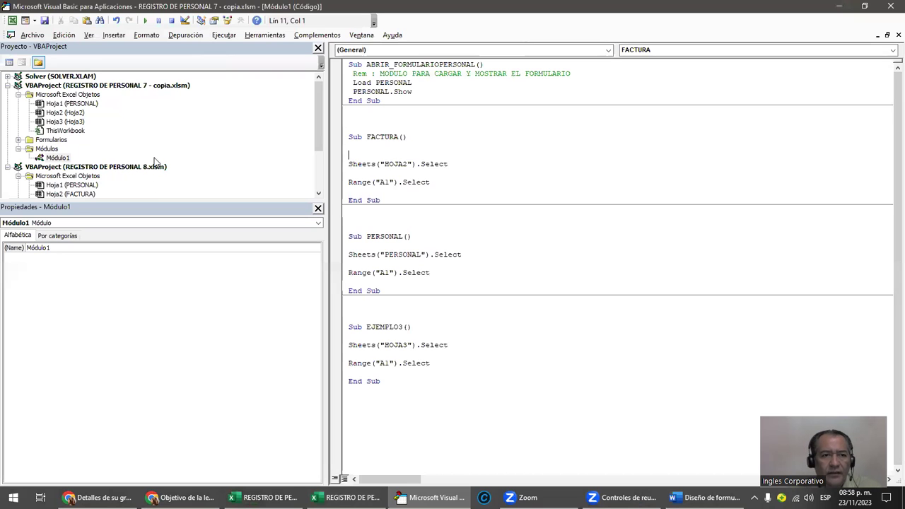
Step: Browse the project tree and open Módulo1 of REGISTRO DE PERSONAL 7 - copia
{"action": "left_click", "coordinate": [88, 104]}
{"action": "double_click", "coordinate": [89, 104]}
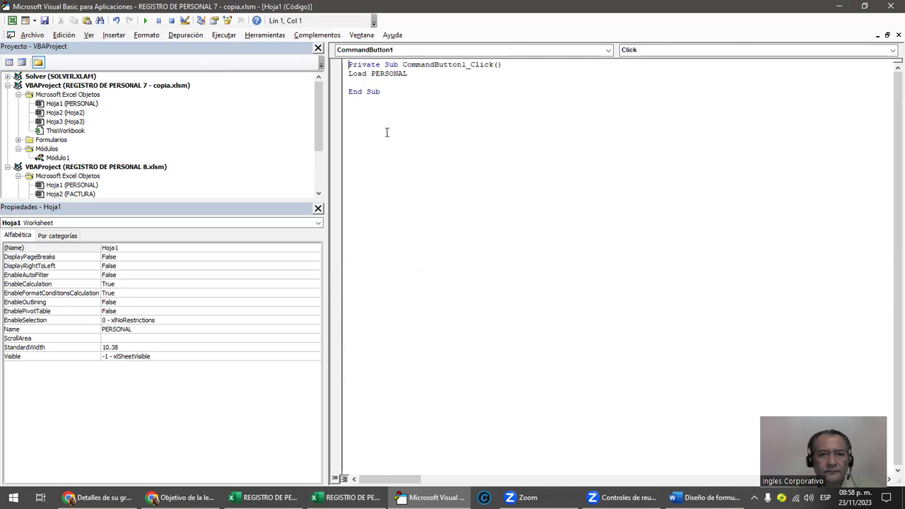
{"action": "double_click", "coordinate": [65, 113]}
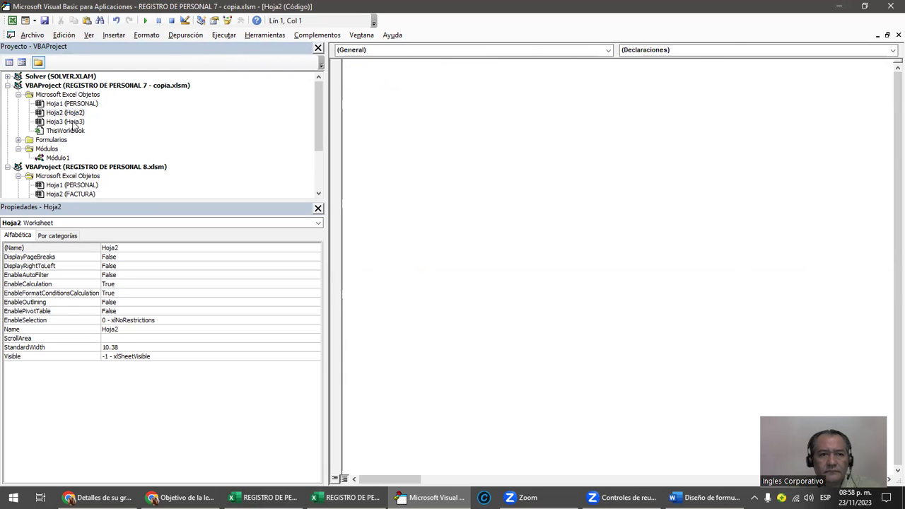
{"action": "double_click", "coordinate": [71, 131]}
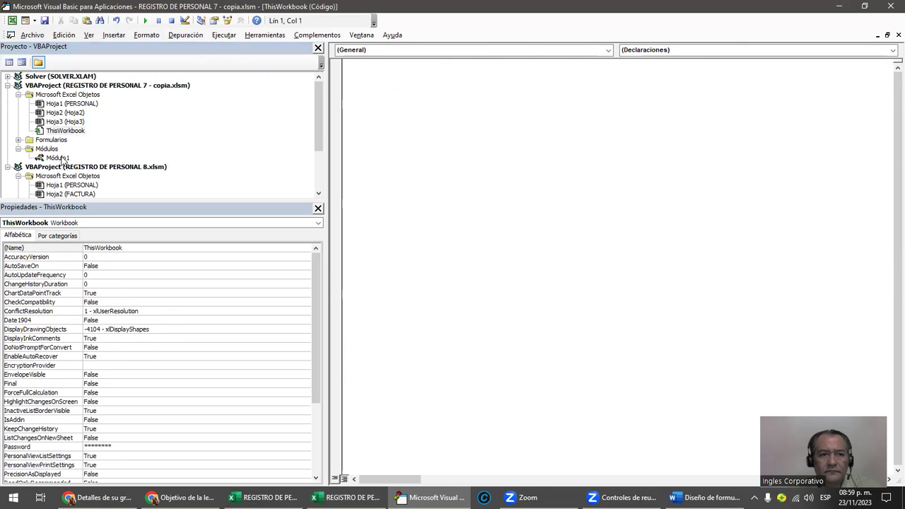
{"action": "double_click", "coordinate": [58, 158]}
{"action": "left_click", "coordinate": [136, 169]}
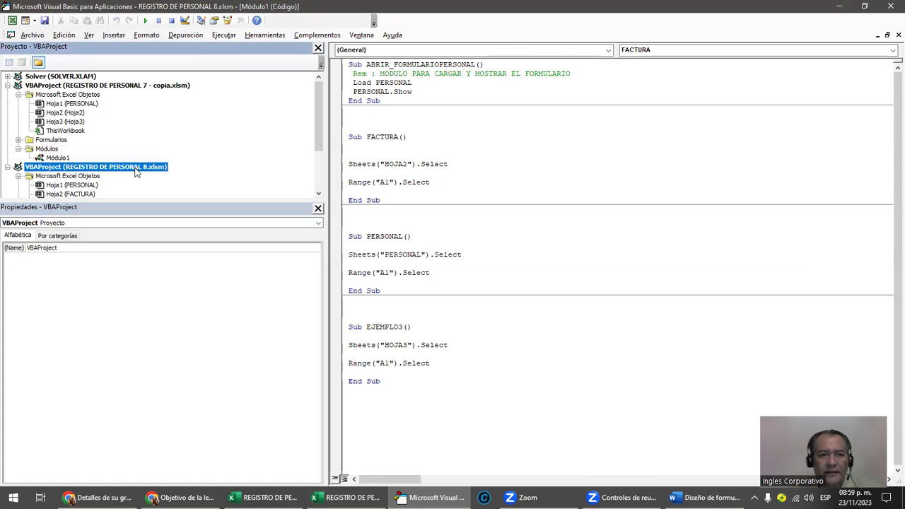
{"action": "scroll", "coordinate": [83, 189], "scroll_direction": "down", "scroll_amount": 2}
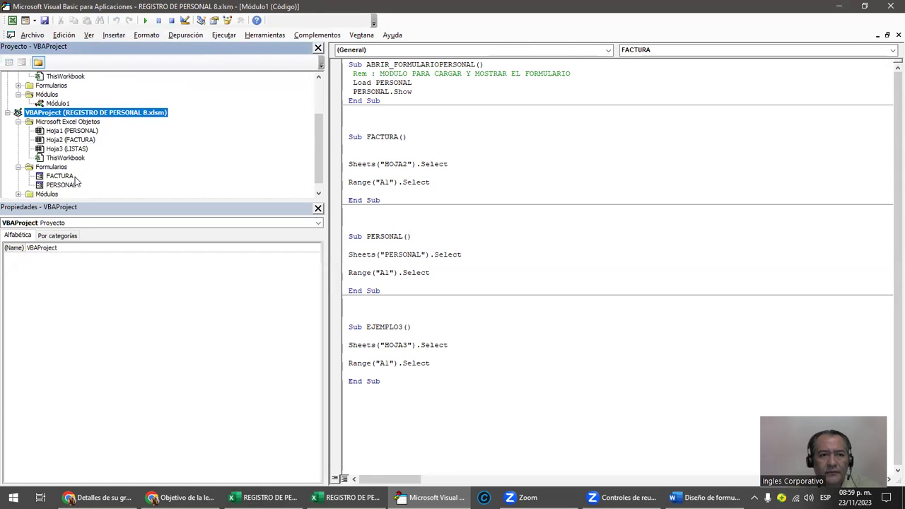
{"action": "scroll", "coordinate": [80, 183], "scroll_direction": "down", "scroll_amount": 1}
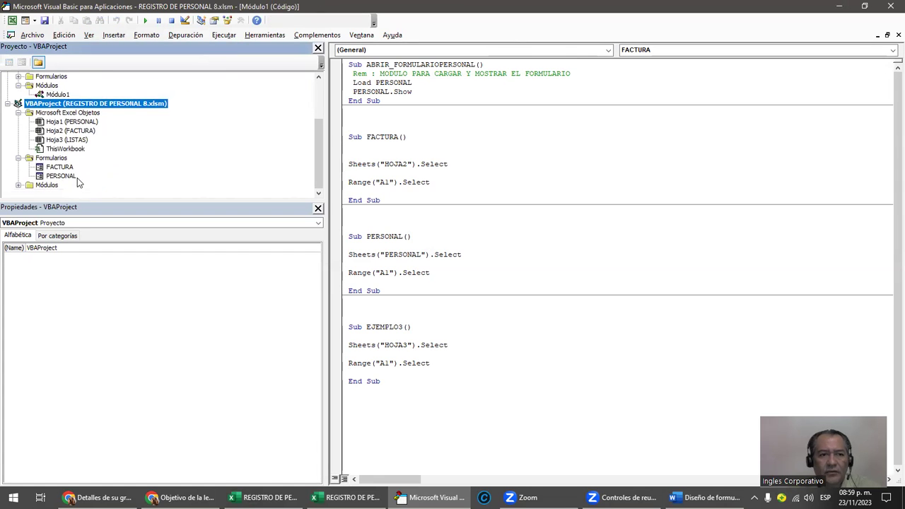
{"action": "scroll", "coordinate": [80, 183], "scroll_direction": "up", "scroll_amount": 3}
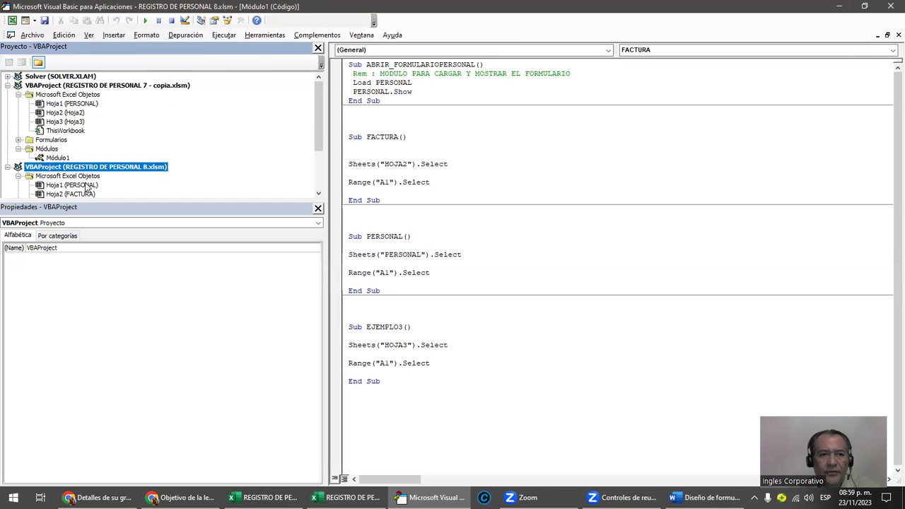
{"action": "left_click", "coordinate": [155, 87]}
{"action": "double_click", "coordinate": [63, 159]}
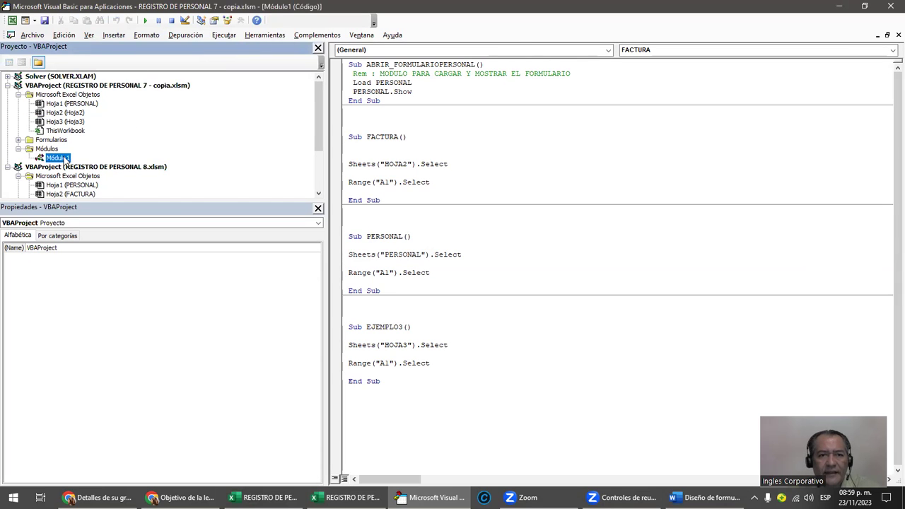
{"action": "left_click", "coordinate": [415, 228]}
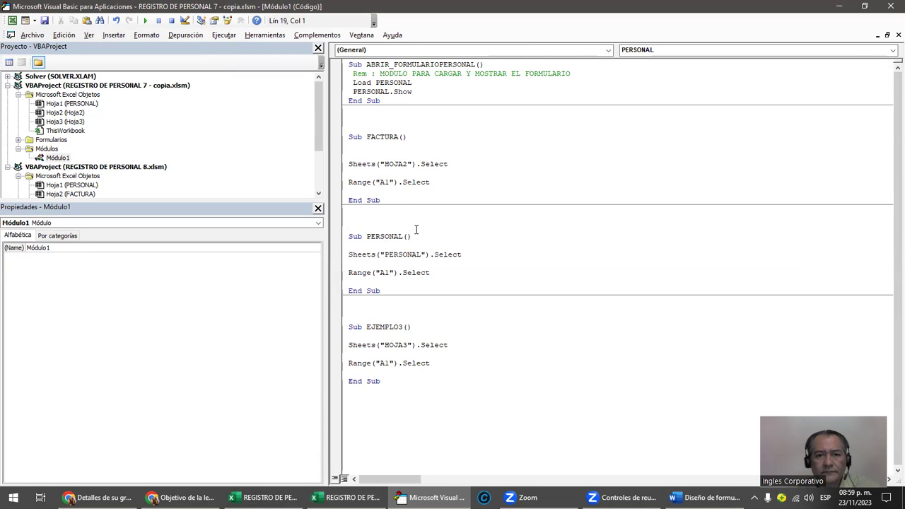
Step: Change Sub PERSONAL's Range("A1").Select to Range("A15").Select and run the macro
{"action": "left_click_drag", "start_coordinate": [369, 225], "coordinate": [436, 277]}
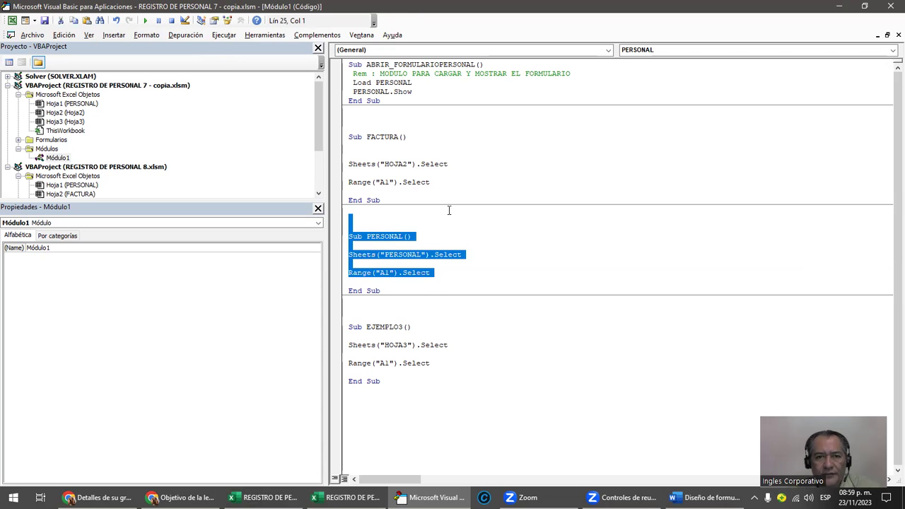
{"action": "double_click", "coordinate": [405, 12]}
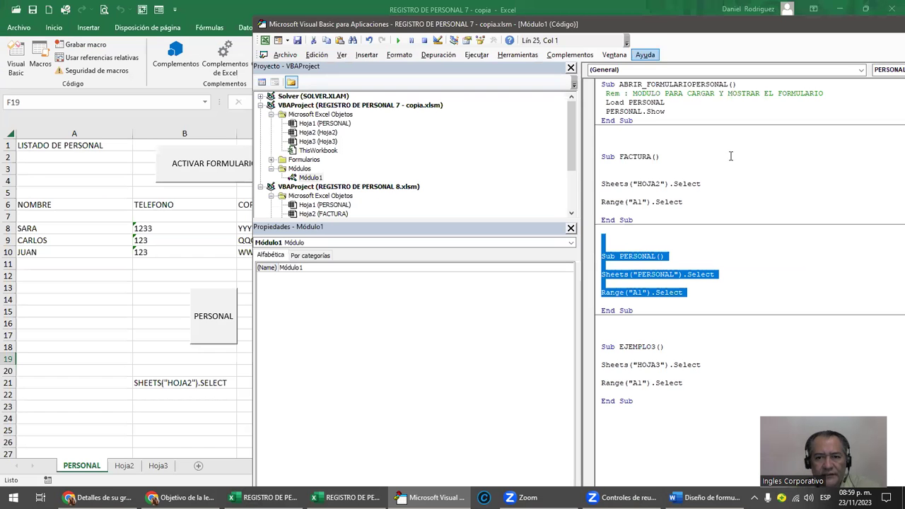
{"action": "left_click", "coordinate": [699, 259]}
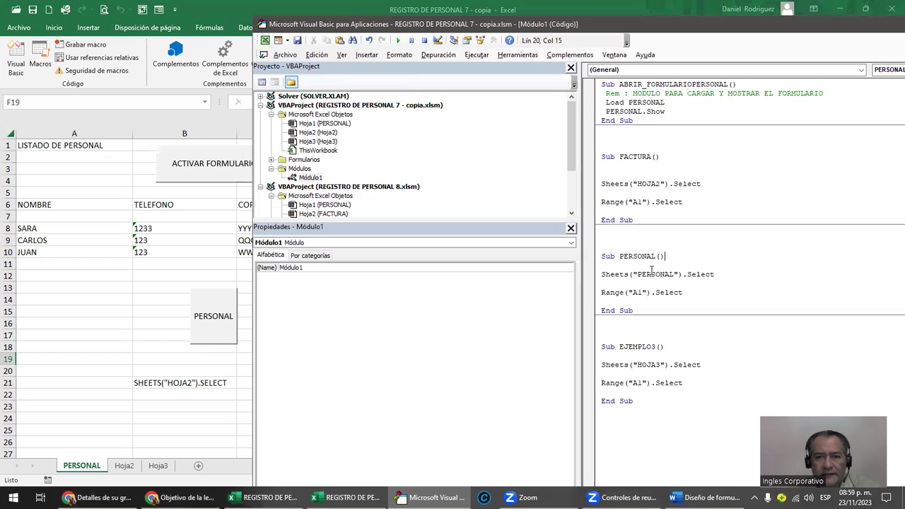
{"action": "left_click_drag", "start_coordinate": [602, 274], "coordinate": [714, 274]}
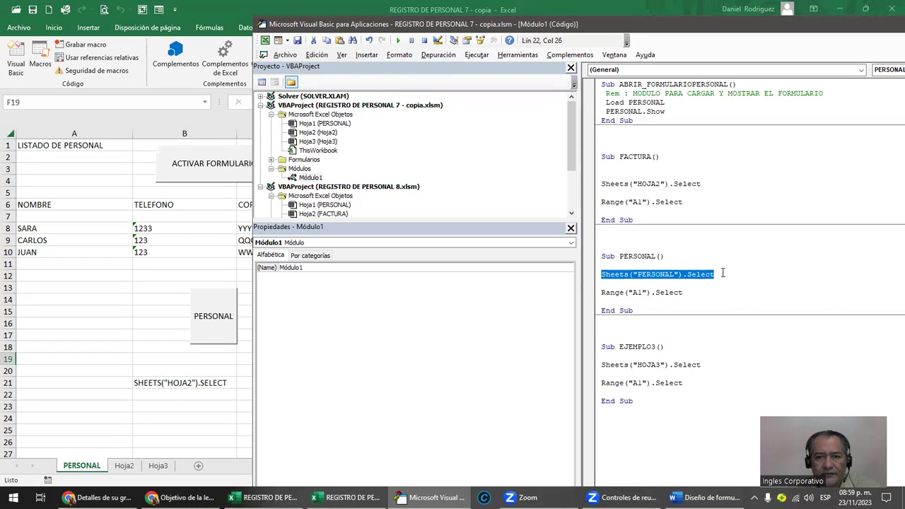
{"action": "left_click", "coordinate": [685, 292]}
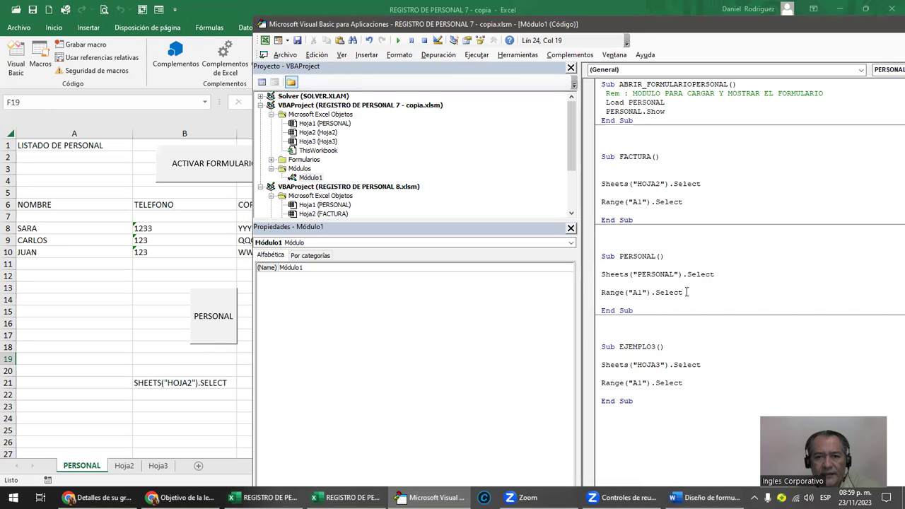
{"action": "left_click_drag", "start_coordinate": [686, 292], "coordinate": [612, 292]}
{"action": "left_click", "coordinate": [638, 292]}
{"action": "left_click", "coordinate": [61, 311]}
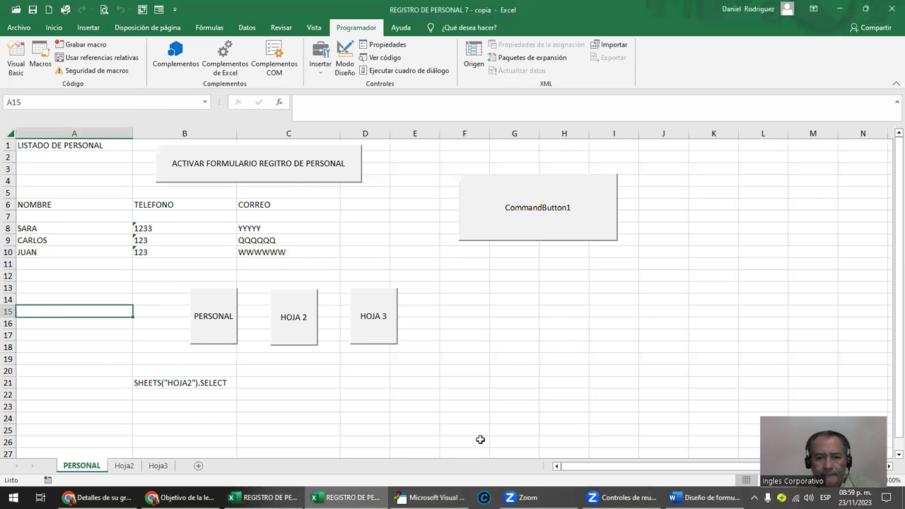
{"action": "key", "text": "alt+F11"}
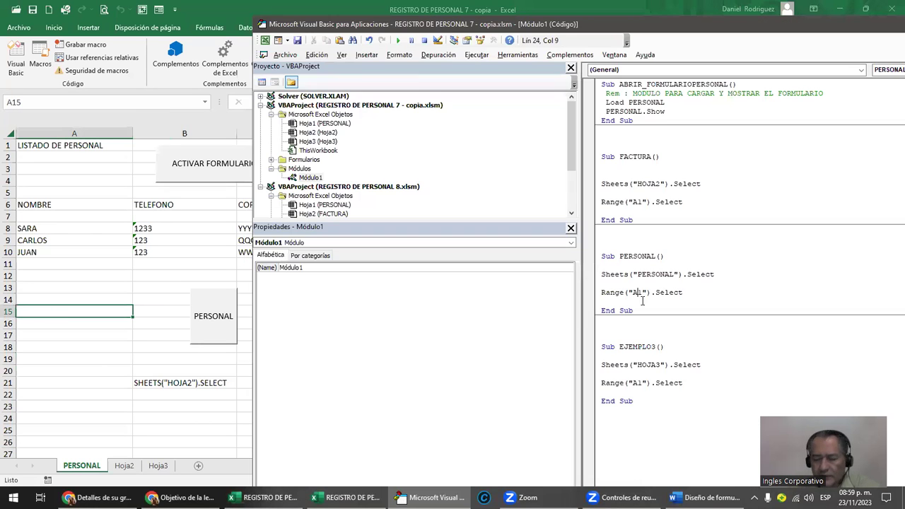
{"action": "left_click", "coordinate": [399, 41]}
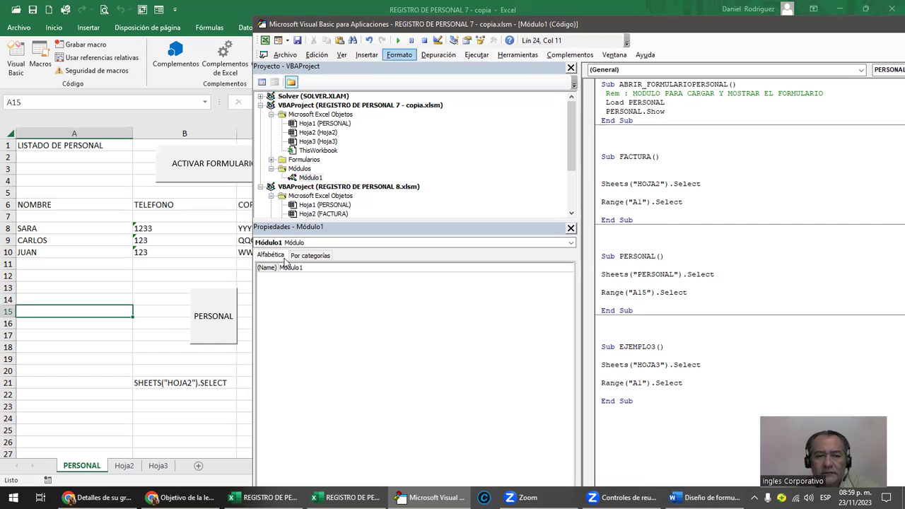
Step: Test the PERSONAL button from several cells, including A7, confirming it selects A15, then return to the code
{"action": "left_click", "coordinate": [223, 329]}
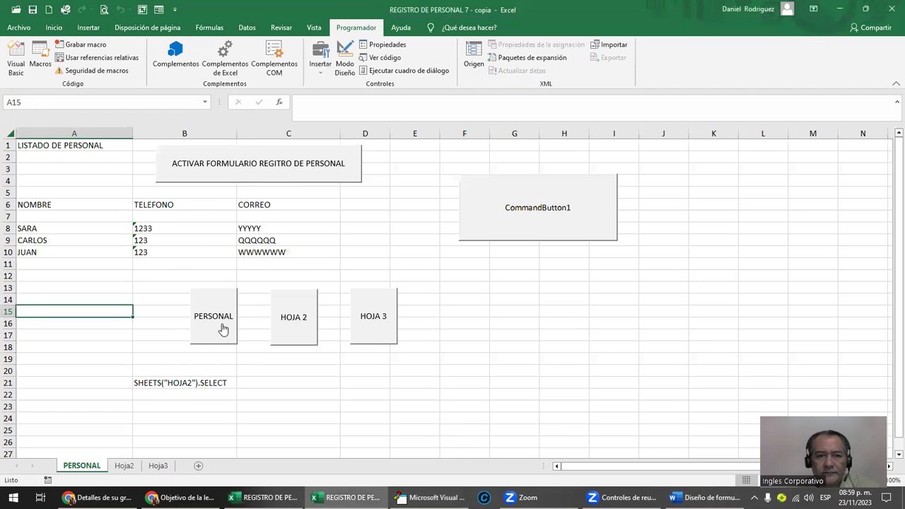
{"action": "left_click", "coordinate": [503, 331]}
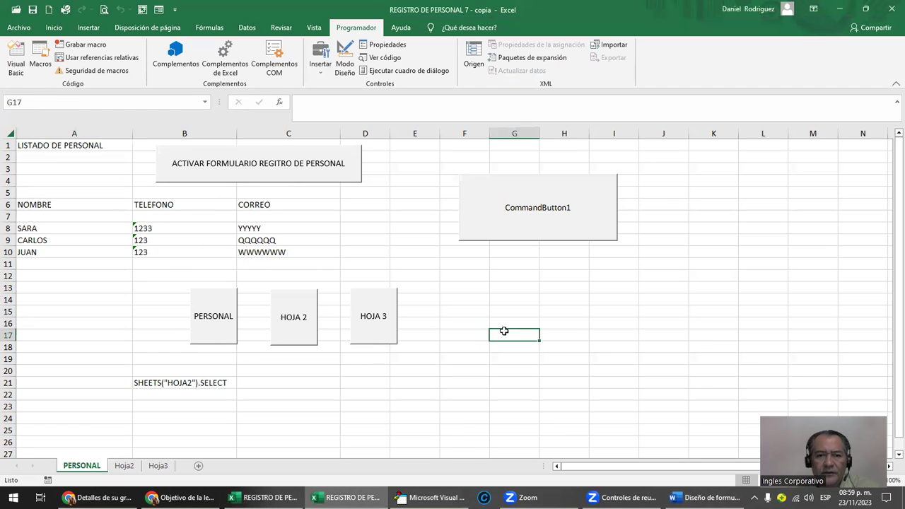
{"action": "left_click", "coordinate": [222, 324]}
{"action": "left_click", "coordinate": [492, 311]}
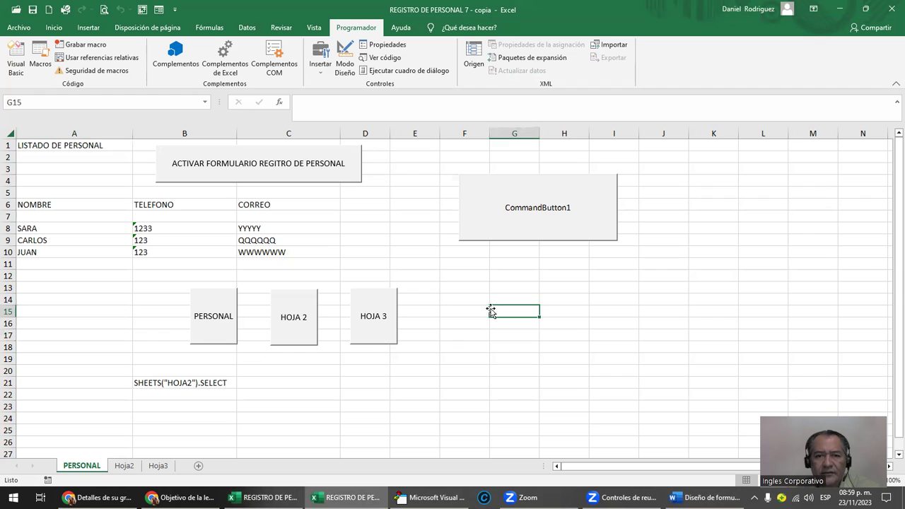
{"action": "left_click", "coordinate": [222, 324]}
{"action": "left_click", "coordinate": [513, 311]}
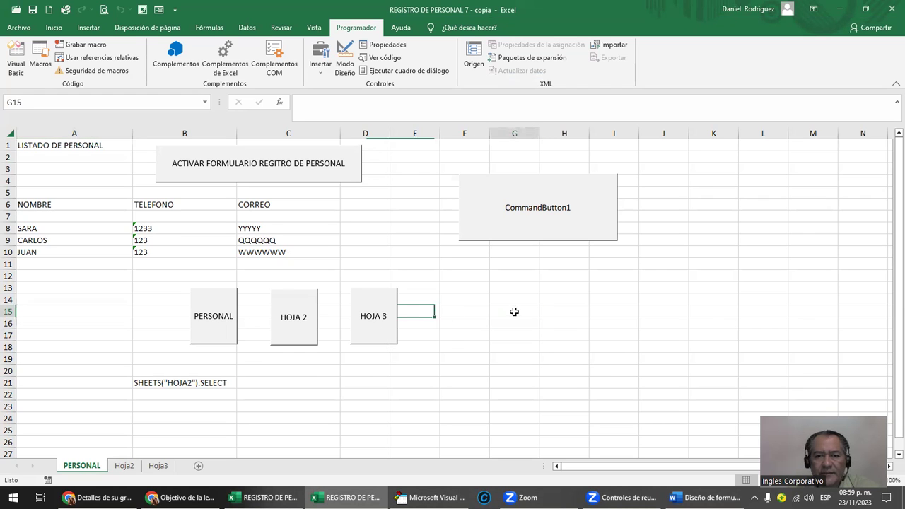
{"action": "left_click", "coordinate": [216, 330]}
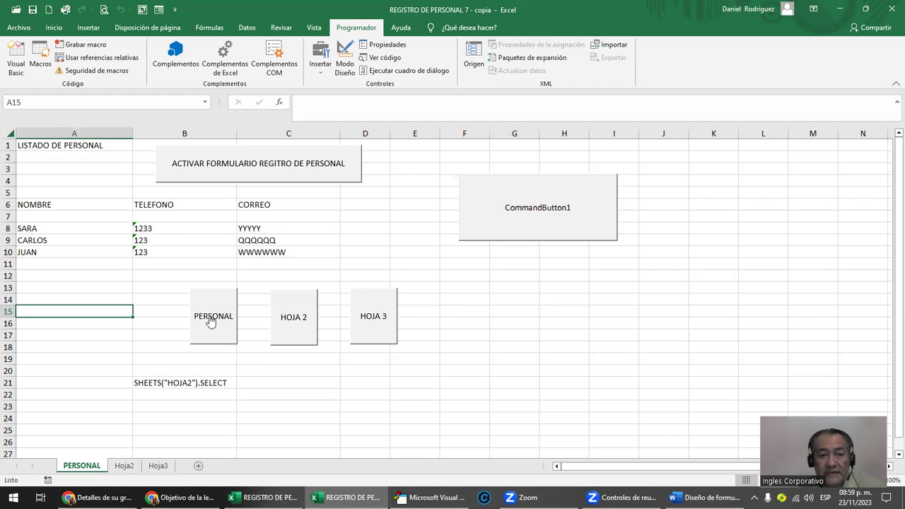
{"action": "left_click", "coordinate": [46, 218]}
{"action": "left_click", "coordinate": [209, 328]}
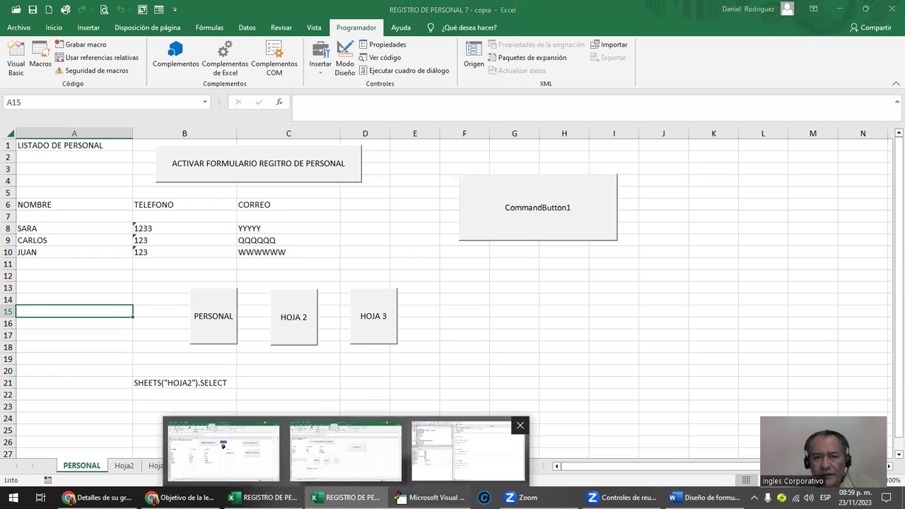
{"action": "key", "text": "alt+F11"}
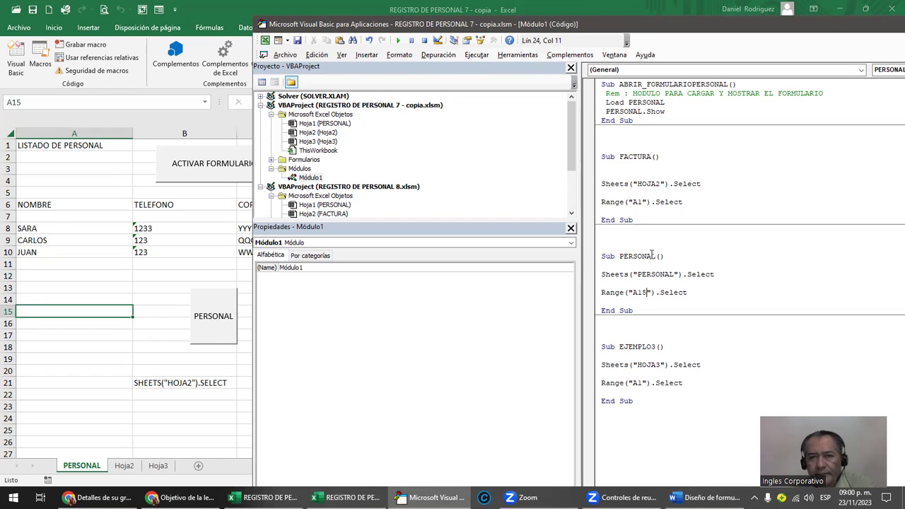
Step: Edit Range("A15") to Range("A7") in Sub PERSONAL, run it, and maximize the editor
{"action": "left_click", "coordinate": [638, 292]}
{"action": "key", "text": "Delete"}
{"action": "type", "text": "7"}
{"action": "key", "text": "Delete"}
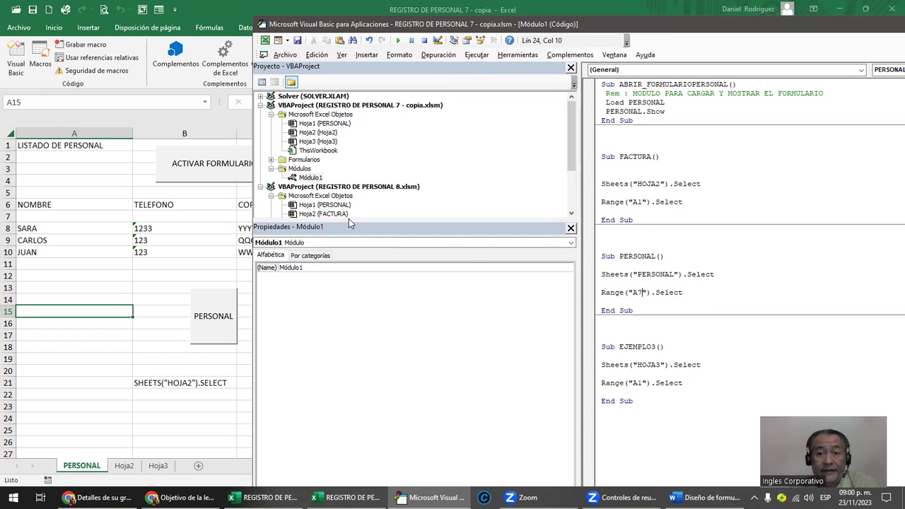
{"action": "left_click", "coordinate": [400, 40]}
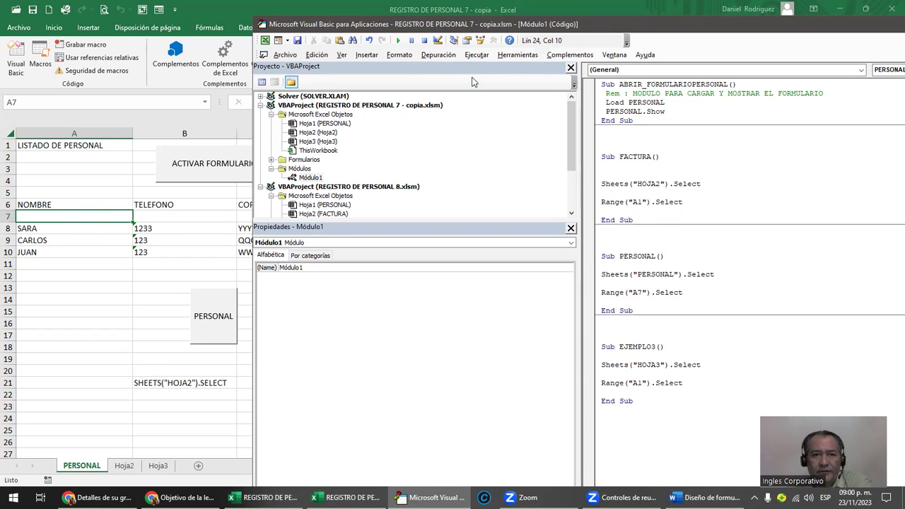
{"action": "double_click", "coordinate": [479, 30]}
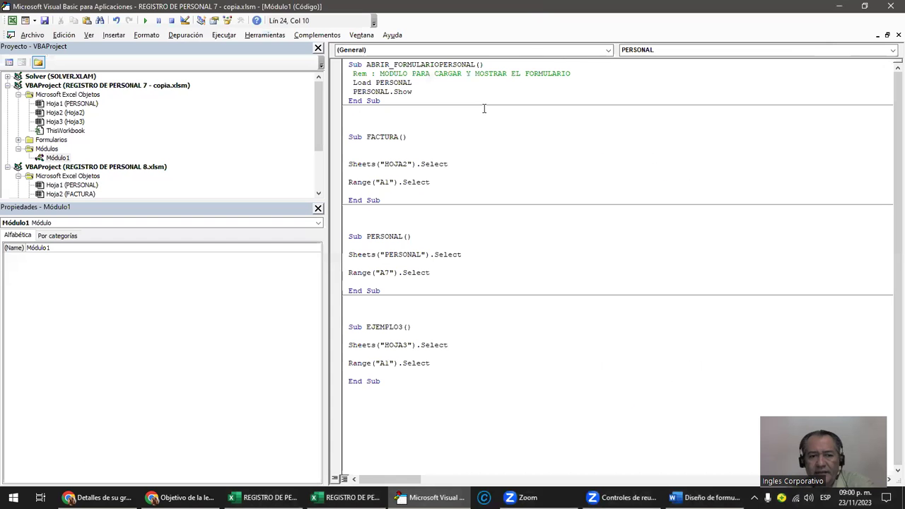
Step: In the FACTURA macro, change Range("A1") to Range("A7")
{"action": "double_click", "coordinate": [384, 10]}
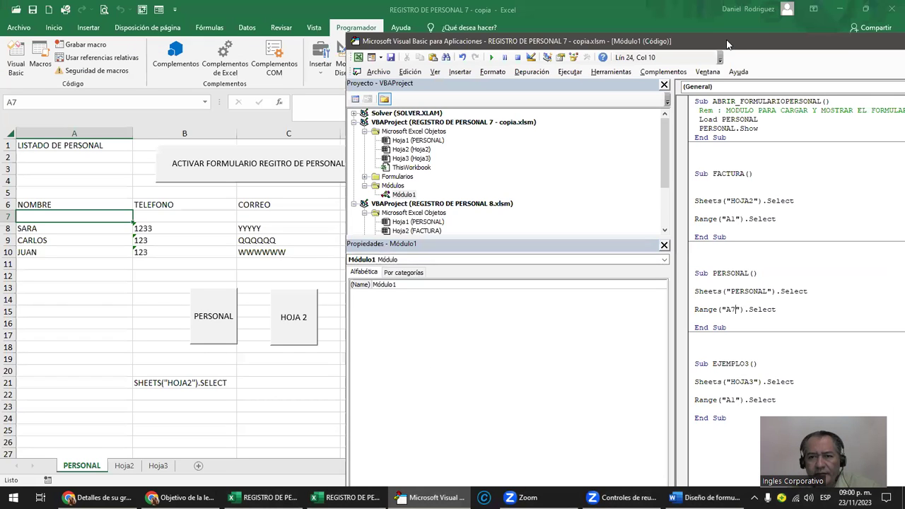
{"action": "left_click", "coordinate": [740, 202]}
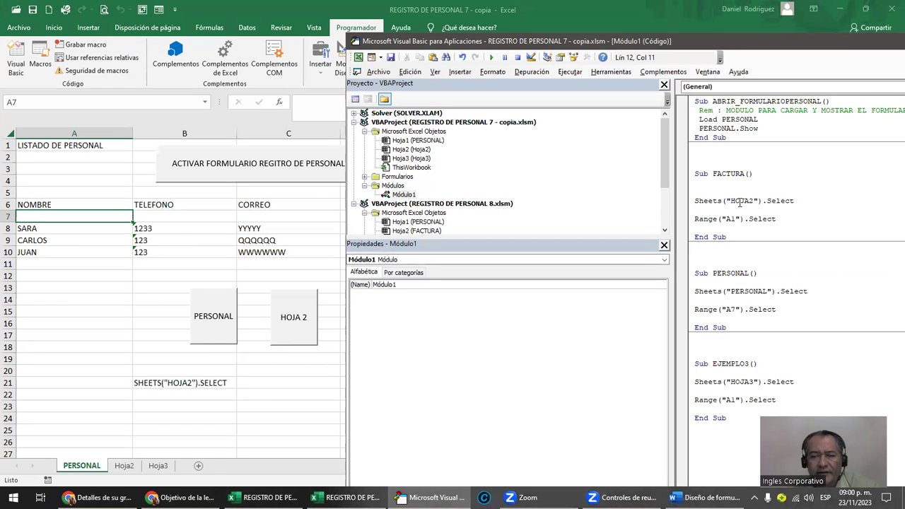
{"action": "left_click", "coordinate": [733, 219]}
{"action": "type", "text": "7"}
{"action": "key", "text": "Delete"}
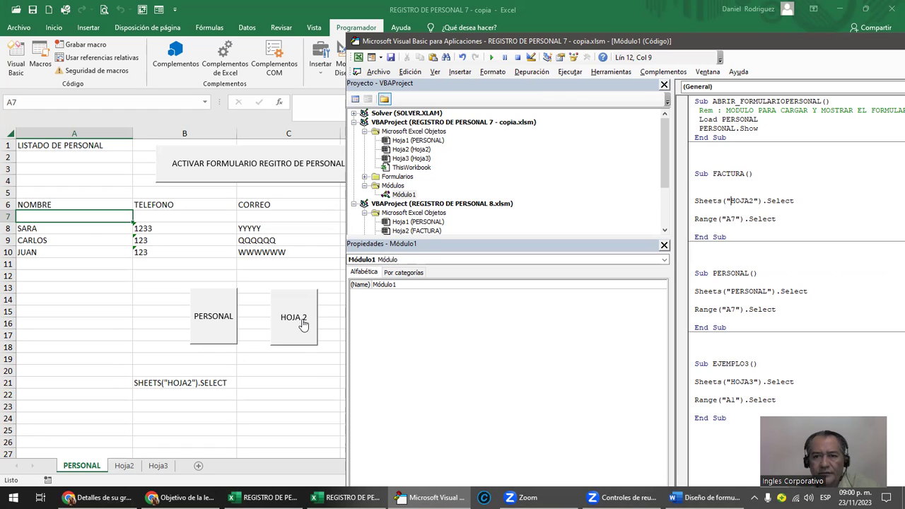
Step: Check the HOJA 3 button on the worksheet, then return to the VBA editor maximized
{"action": "left_click", "coordinate": [326, 277]}
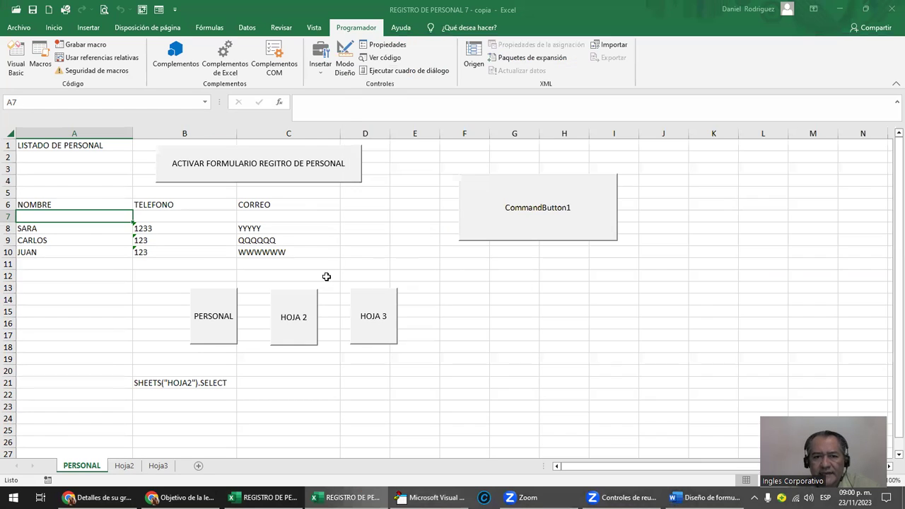
{"action": "left_click", "coordinate": [382, 329]}
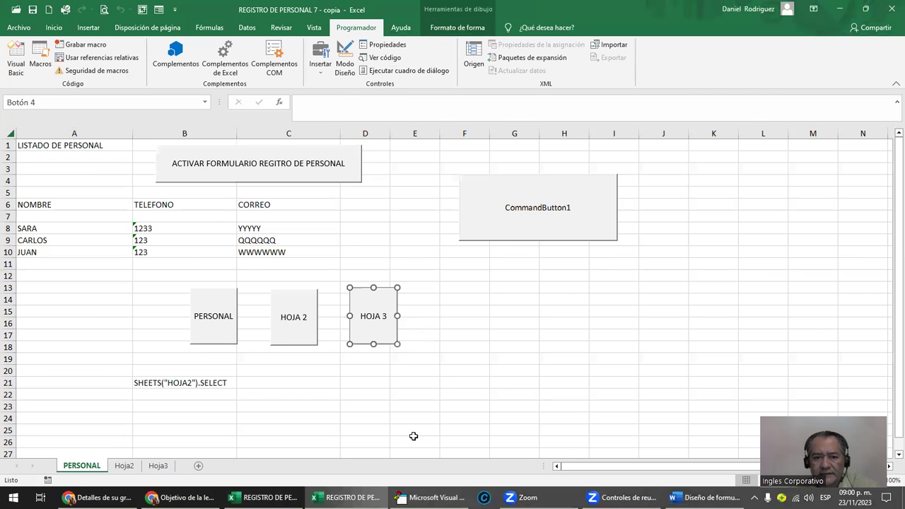
{"action": "left_click", "coordinate": [433, 497]}
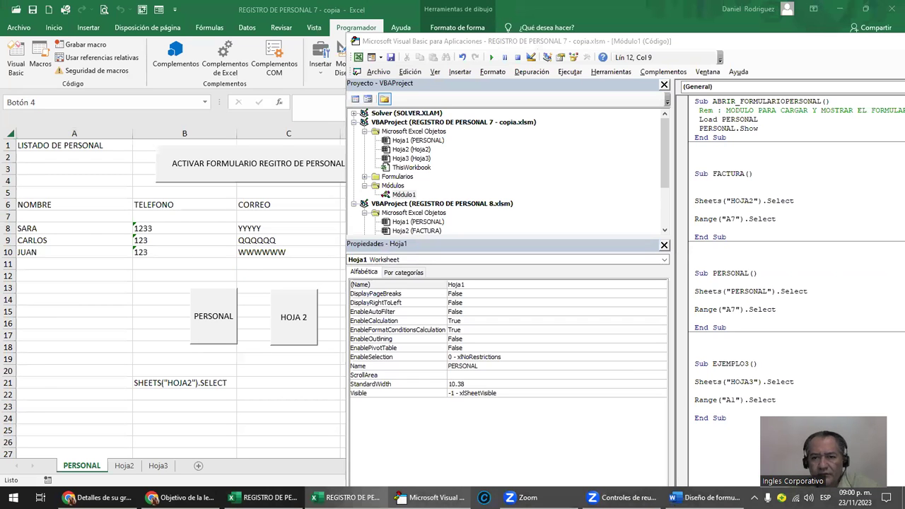
{"action": "double_click", "coordinate": [754, 46]}
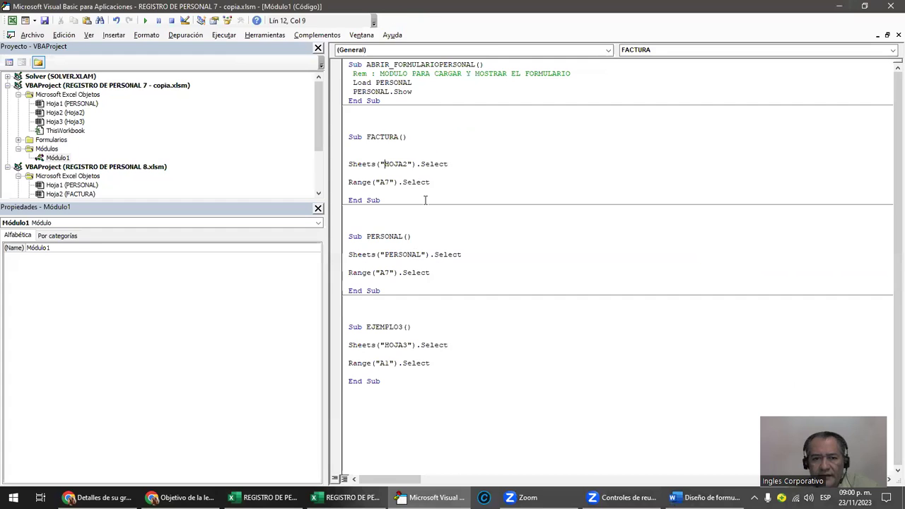
Step: Review the EJEMPLO3 procedure, close the editor and inspect the HOJA 3 button's options
{"action": "left_click", "coordinate": [402, 326]}
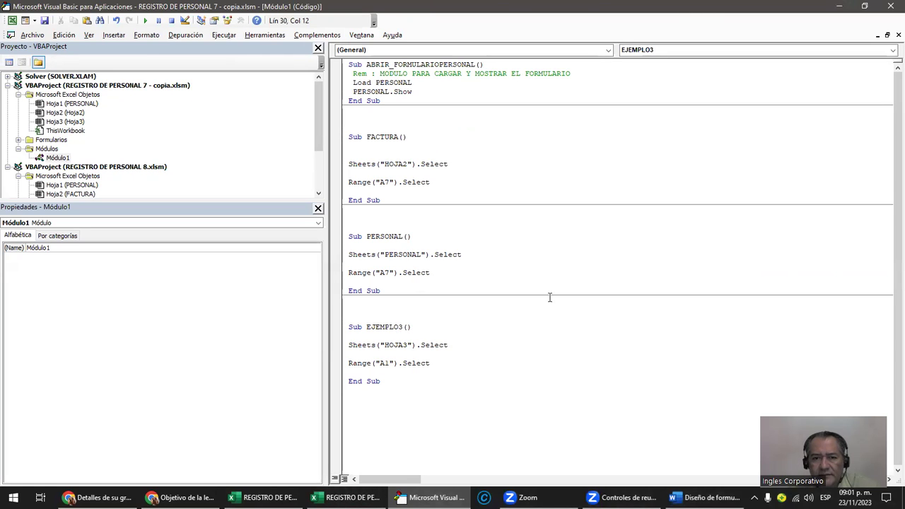
{"action": "left_click", "coordinate": [388, 369]}
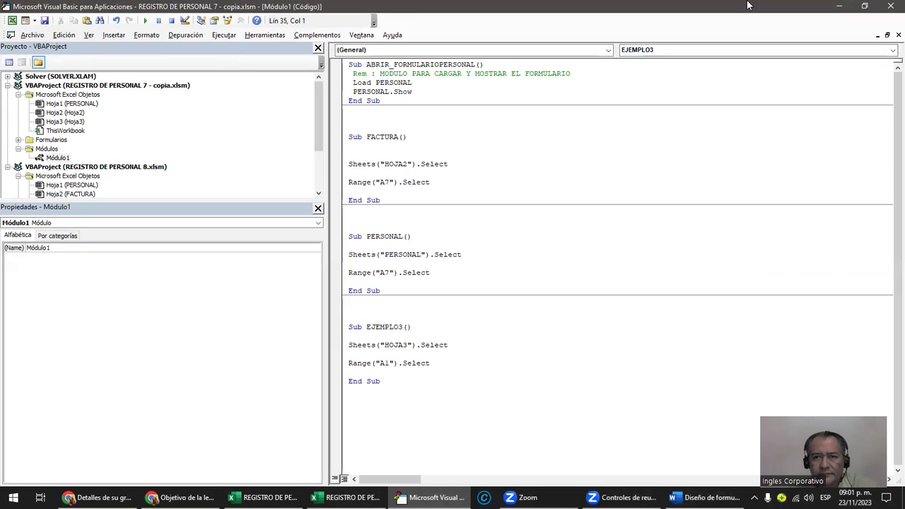
{"action": "left_click", "coordinate": [890, 6]}
{"action": "left_click", "coordinate": [464, 381]}
{"action": "left_click", "coordinate": [378, 323], "text": "ctrl"}
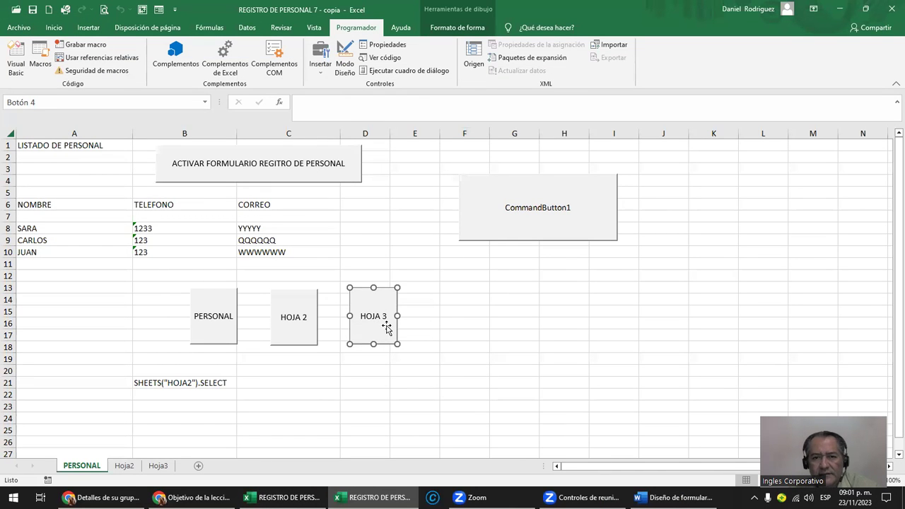
{"action": "right_click", "coordinate": [386, 325]}
{"action": "left_click", "coordinate": [350, 384]}
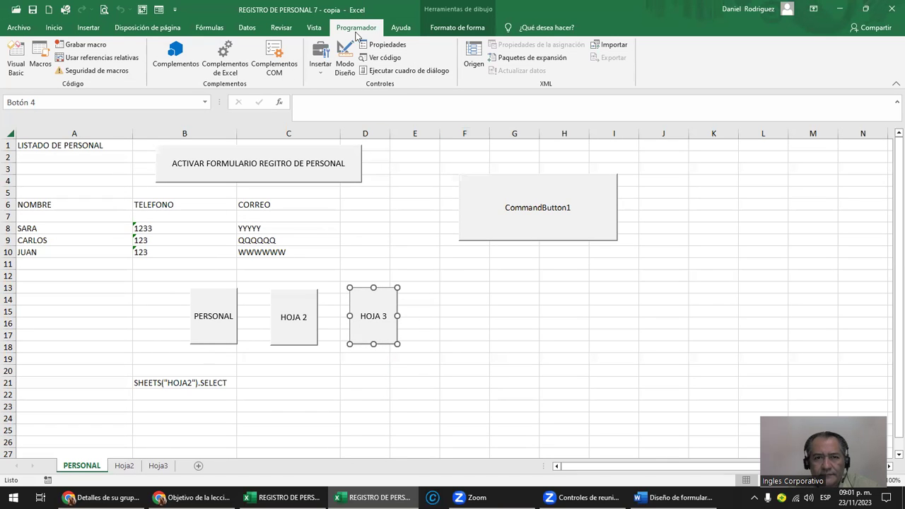
Step: Select the EJEMPLO3 name in the code, then locate EJEMPLO3 in the Macros list
{"action": "left_click", "coordinate": [16, 60]}
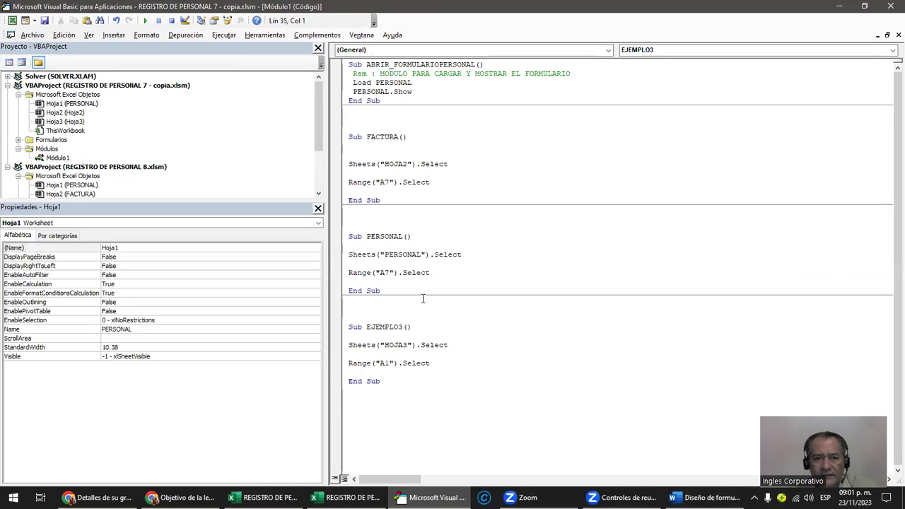
{"action": "left_click", "coordinate": [413, 327]}
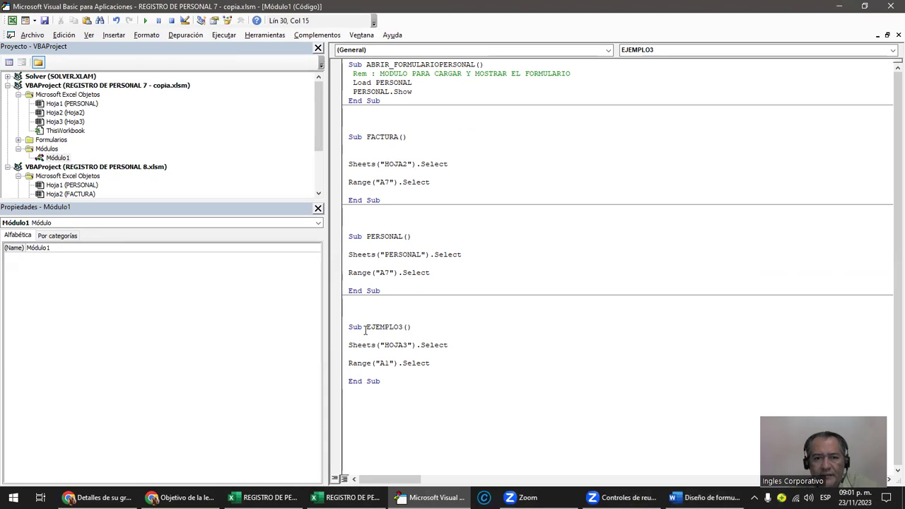
{"action": "left_click_drag", "start_coordinate": [366, 328], "coordinate": [412, 328]}
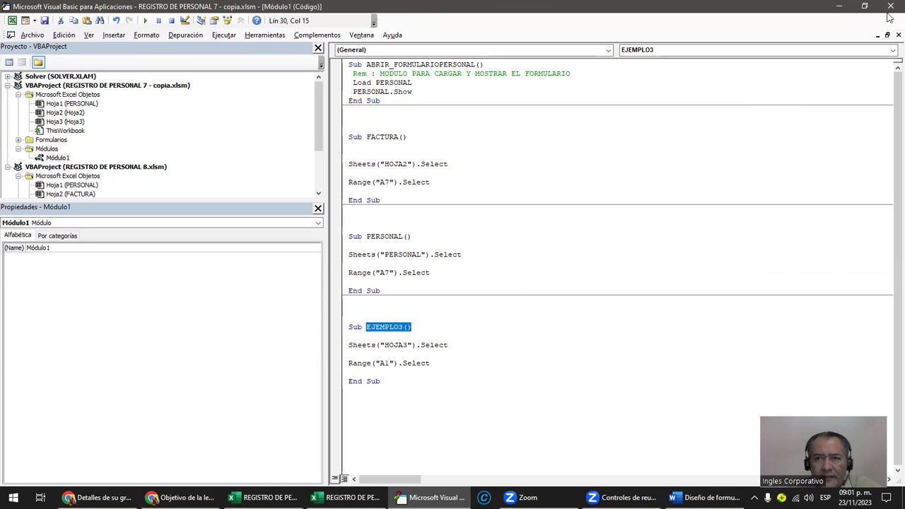
{"action": "left_click", "coordinate": [891, 7]}
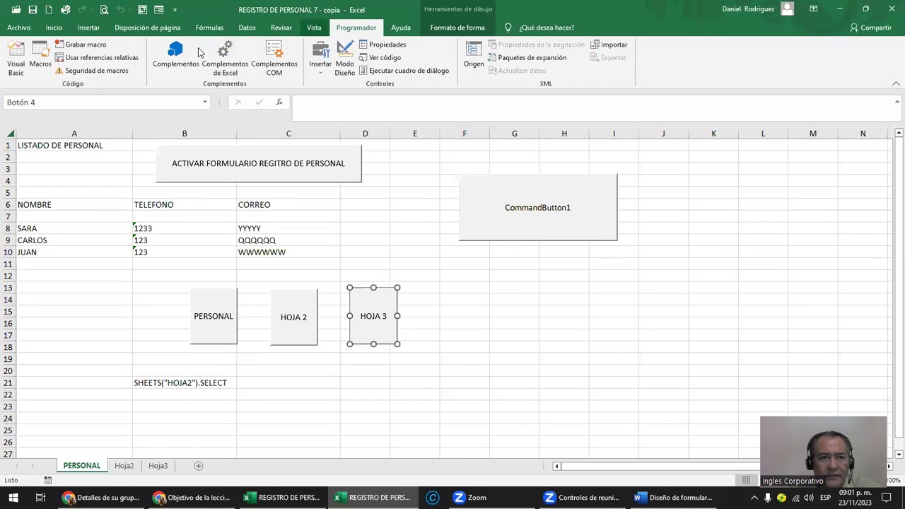
{"action": "left_click", "coordinate": [43, 60]}
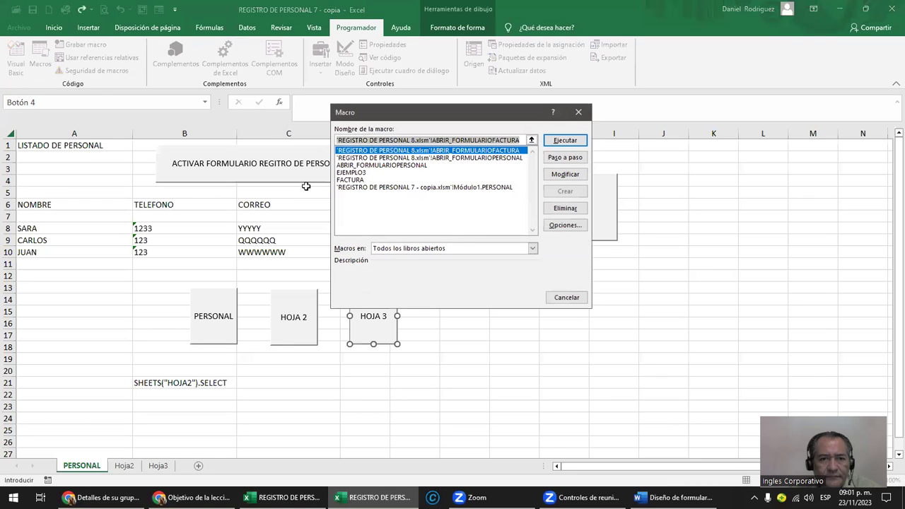
{"action": "left_click", "coordinate": [354, 172]}
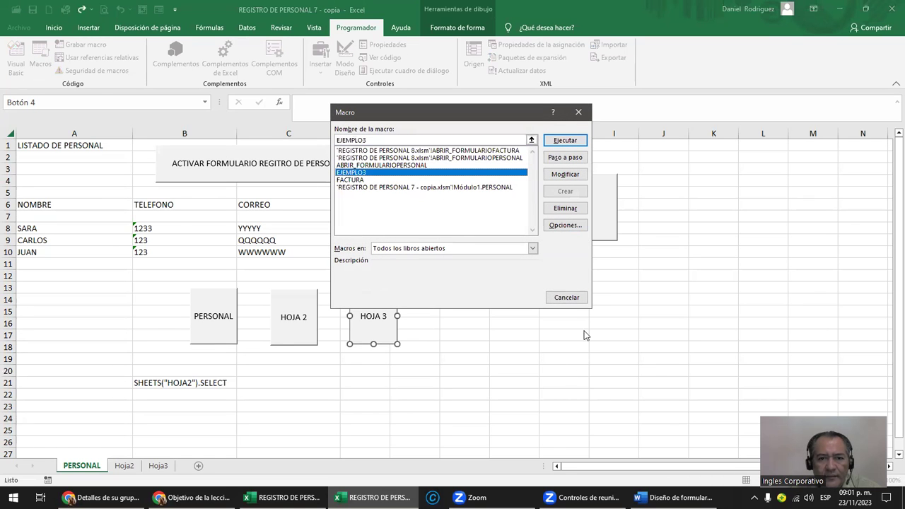
{"action": "left_click", "coordinate": [579, 112]}
{"action": "key", "text": "Escape"}
Step: Assign the EJEMPLO3 macro to the HOJA 3 button
{"action": "right_click", "coordinate": [394, 319]}
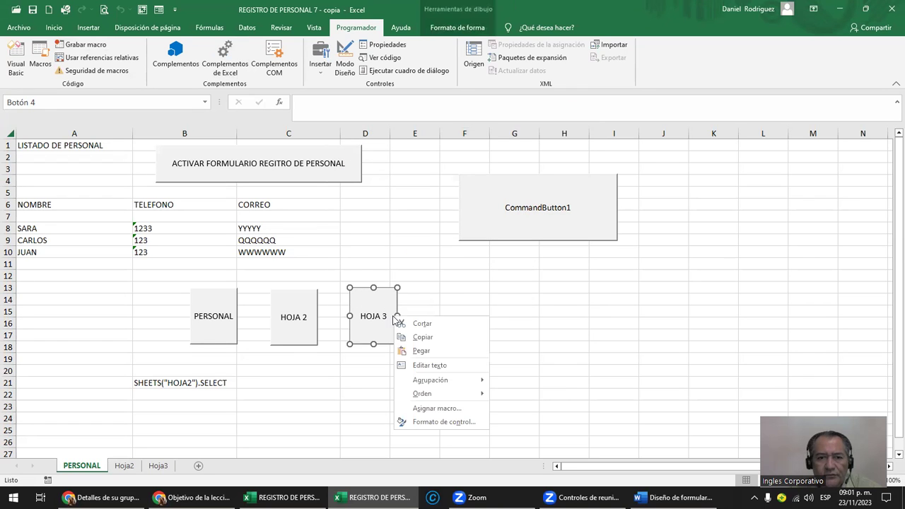
{"action": "left_click", "coordinate": [461, 409]}
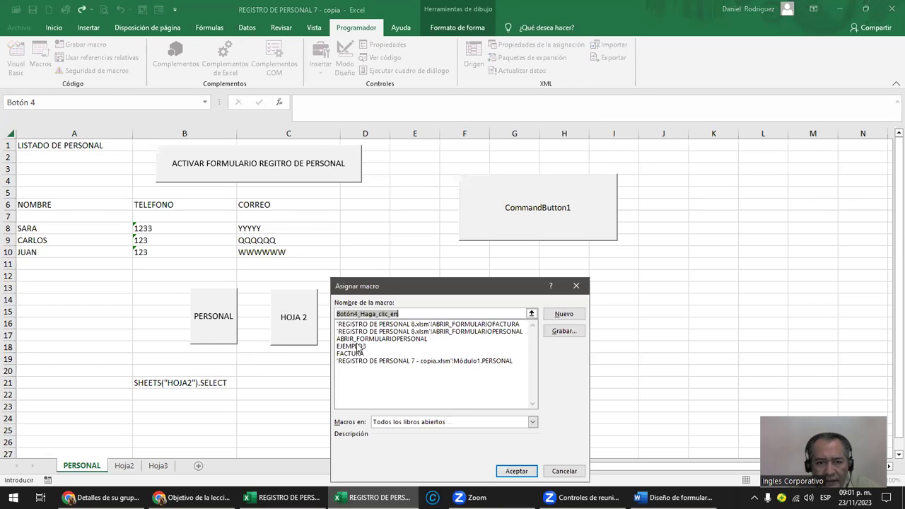
{"action": "left_click", "coordinate": [359, 346]}
{"action": "left_click", "coordinate": [517, 471]}
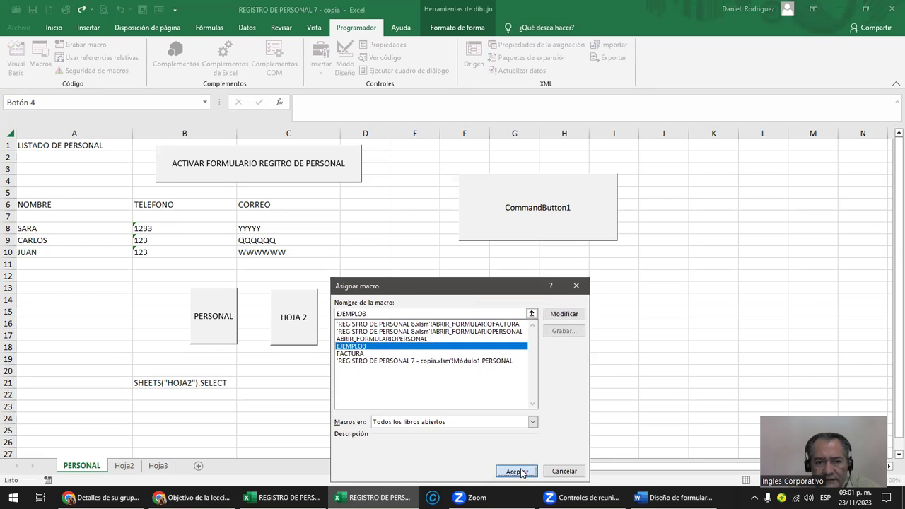
Step: Test that HOJA 2 and HOJA 3 jump to Hoja2 and Hoja3, then select FACTURA in the Macros list
{"action": "left_click", "coordinate": [286, 321]}
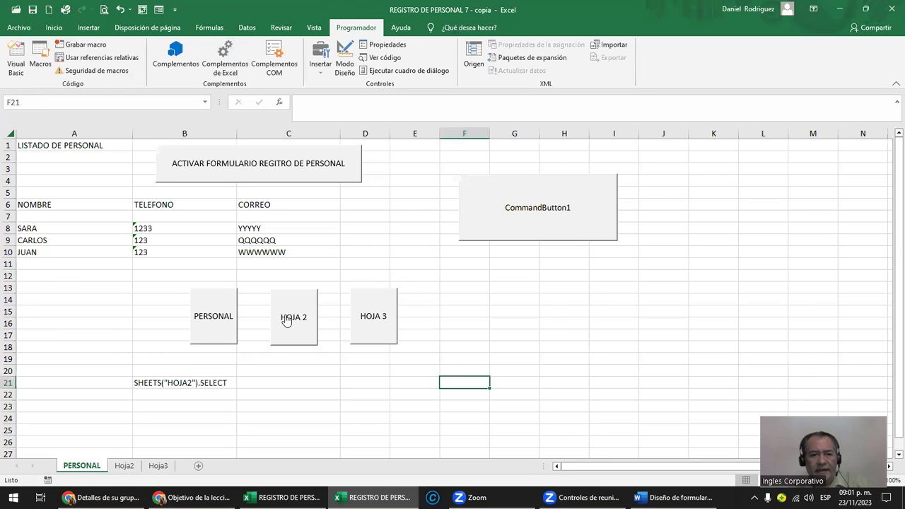
{"action": "left_click", "coordinate": [287, 321]}
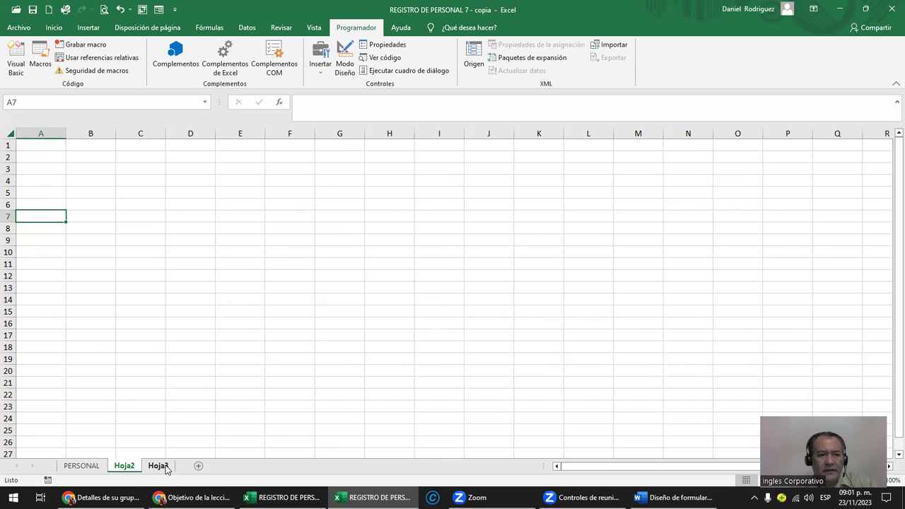
{"action": "left_click", "coordinate": [80, 467]}
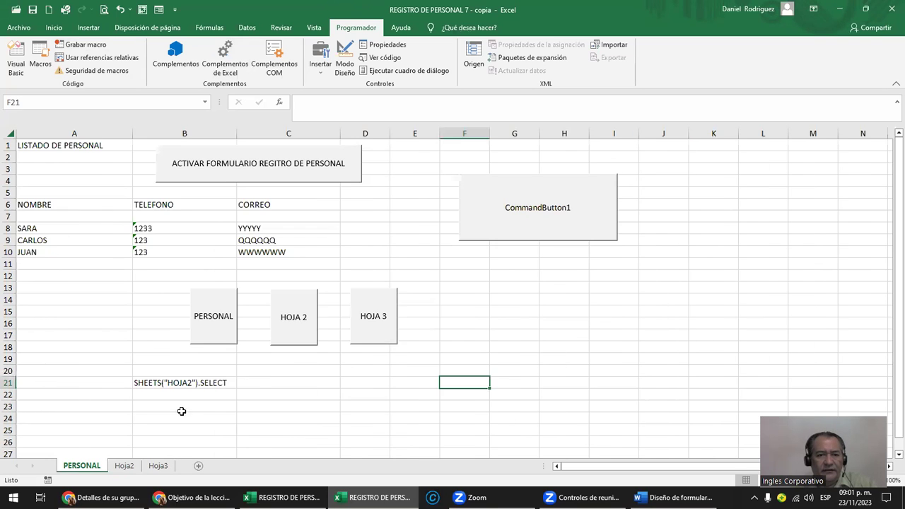
{"action": "left_click", "coordinate": [372, 334]}
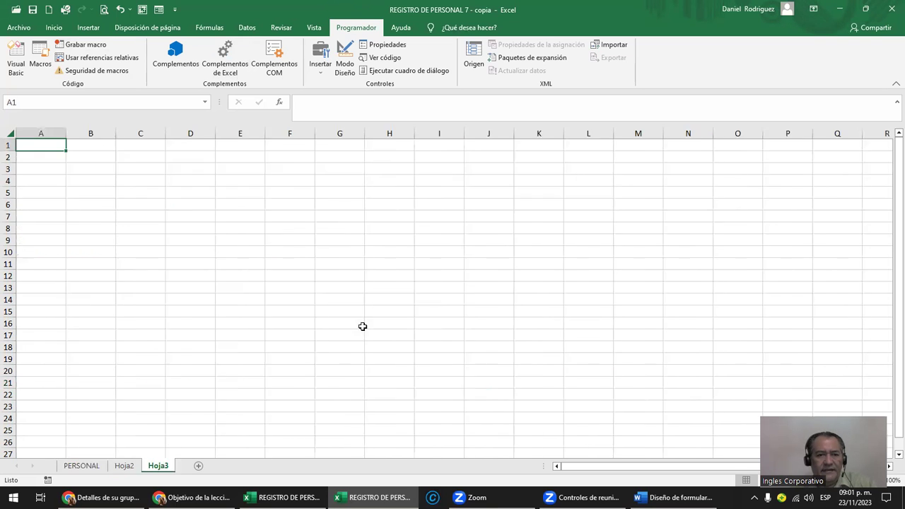
{"action": "left_click", "coordinate": [123, 466]}
{"action": "left_click", "coordinate": [157, 466]}
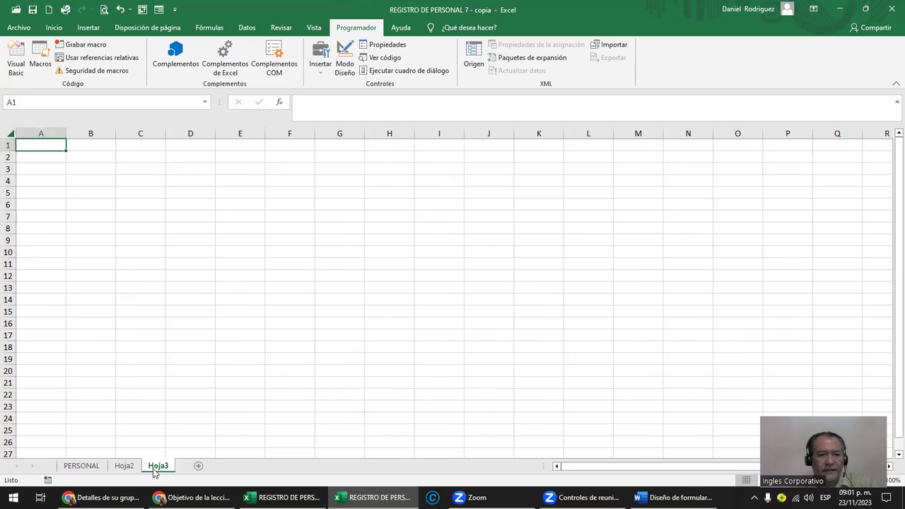
{"action": "left_click", "coordinate": [53, 180]}
{"action": "left_click", "coordinate": [125, 467]}
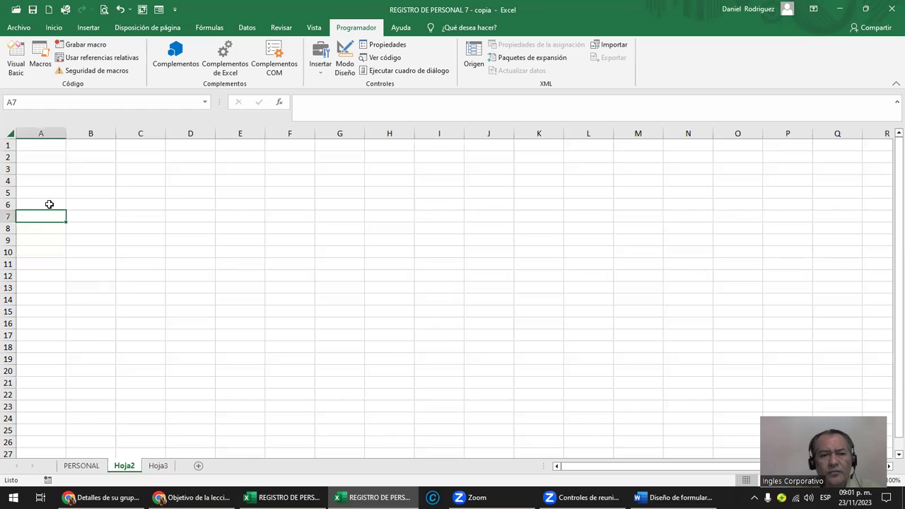
{"action": "left_click", "coordinate": [39, 63]}
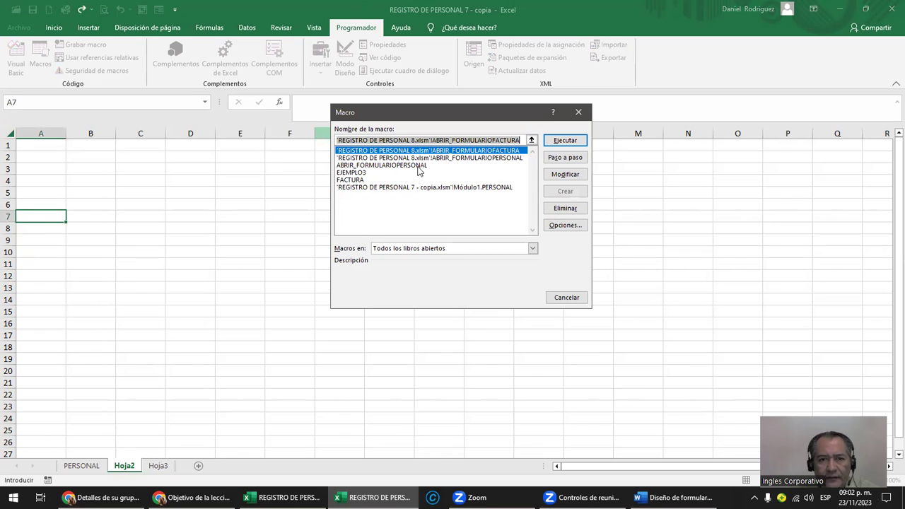
{"action": "left_click", "coordinate": [362, 180]}
Step: Open FACTURA's code and paste a copy of the procedure at the module's end
{"action": "left_click", "coordinate": [563, 177]}
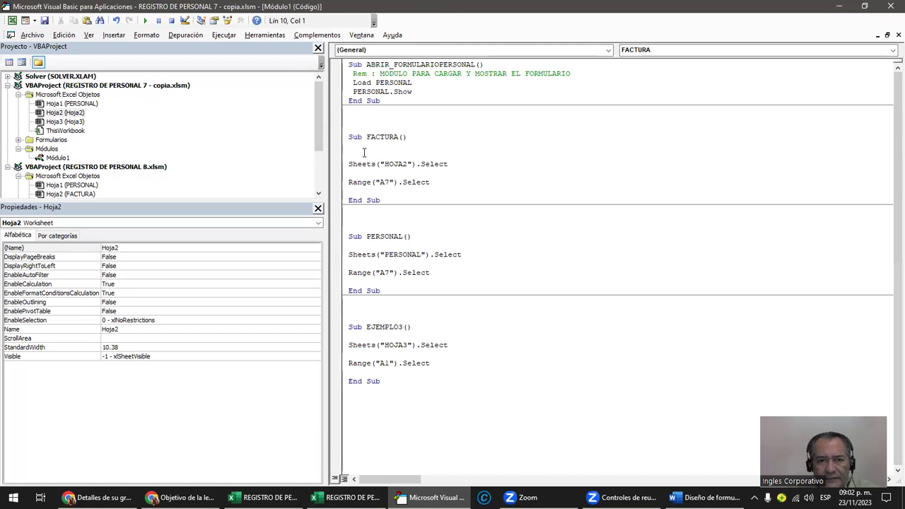
{"action": "left_click_drag", "start_coordinate": [348, 137], "coordinate": [411, 202]}
{"action": "key", "text": "ctrl+c"}
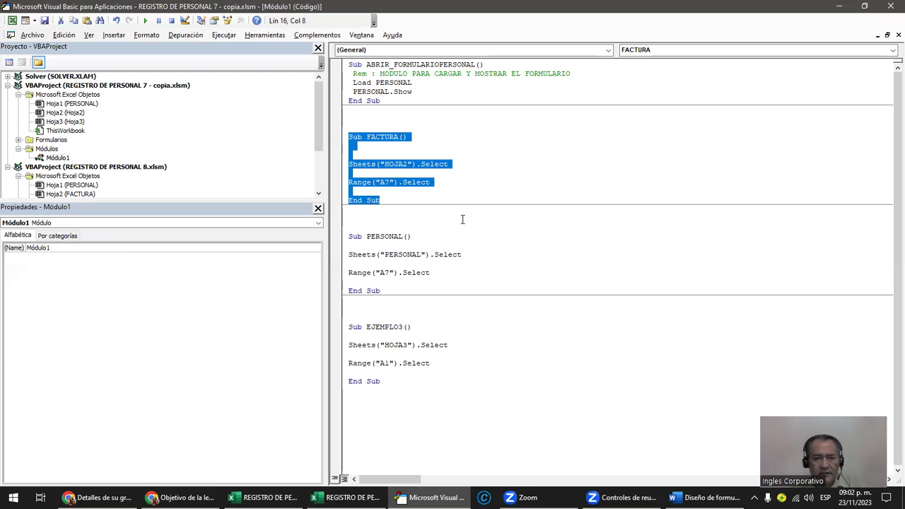
{"action": "left_click", "coordinate": [398, 419]}
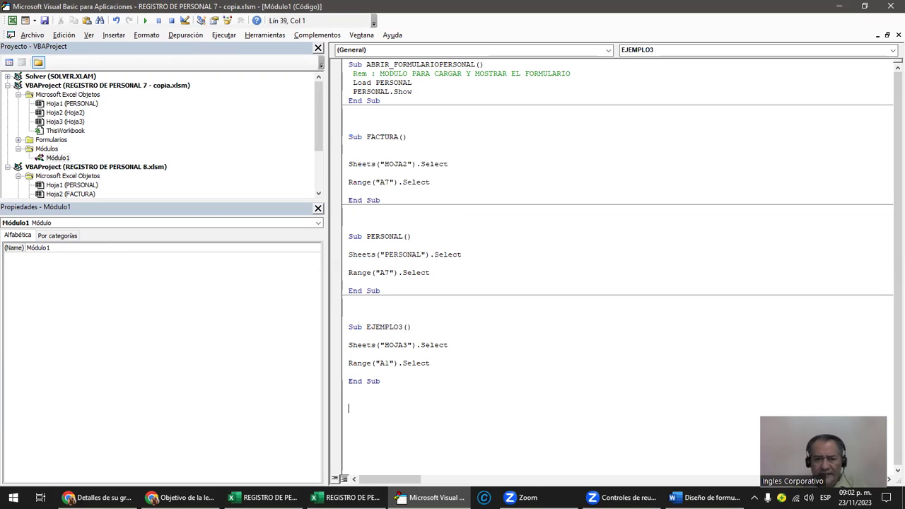
{"action": "key", "text": "ctrl+v"}
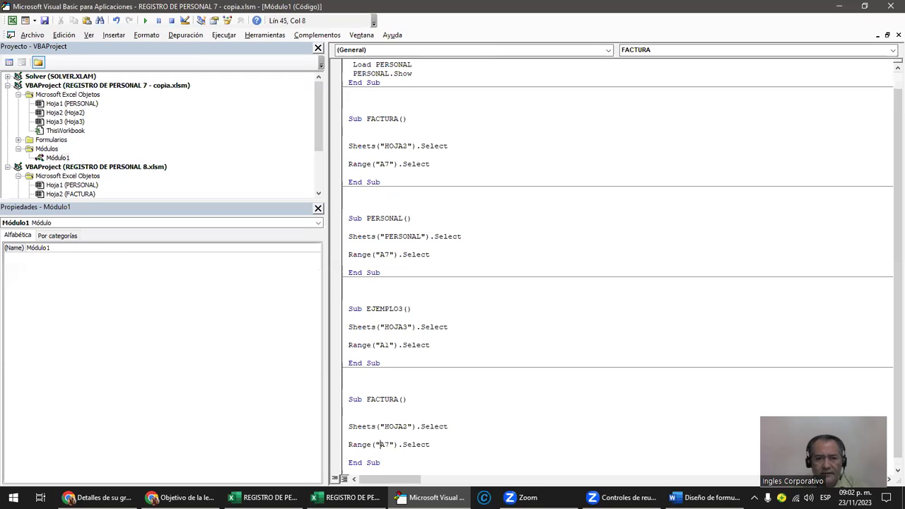
Step: Rename the copied procedure to MENU and change its sheet from HOJA2 to PERSONAL
{"action": "left_click", "coordinate": [368, 399]}
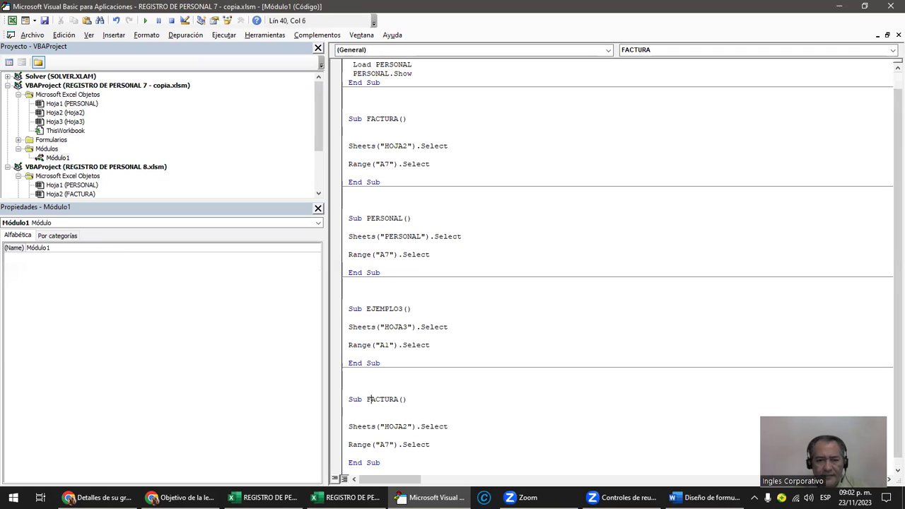
{"action": "type", "text": "MENU"}
{"action": "key", "text": "Delete"}
{"action": "key", "text": "Delete"}
{"action": "key", "text": "Delete"}
{"action": "key", "text": "Delete"}
{"action": "key", "text": "Delete"}
{"action": "key", "text": "Delete"}
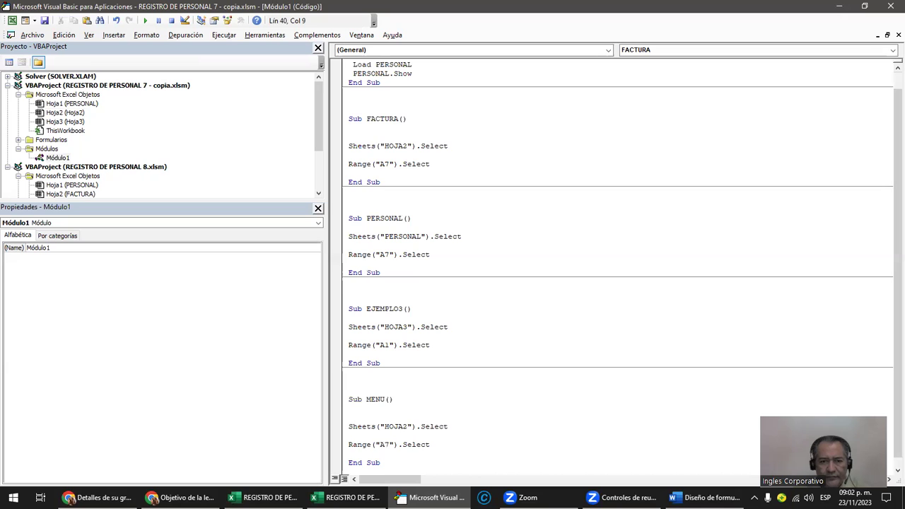
{"action": "scroll", "coordinate": [367, 417], "scroll_direction": "down", "scroll_amount": 1}
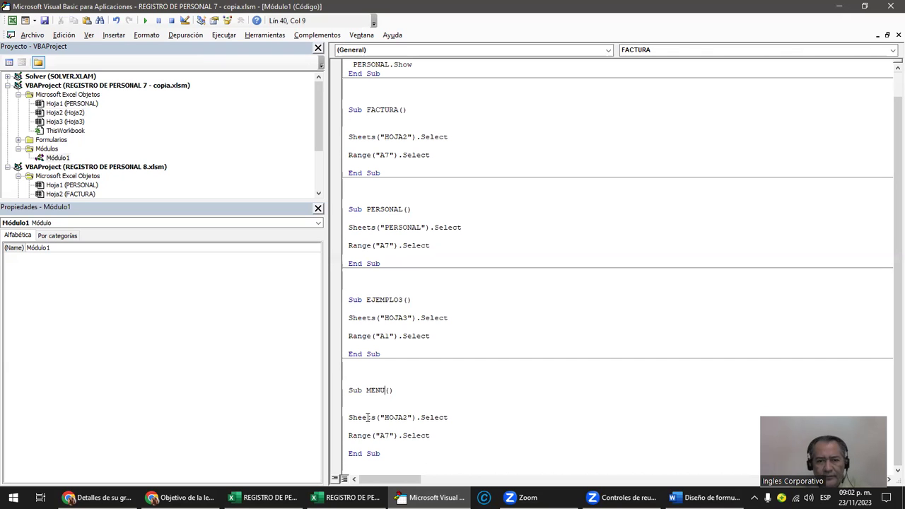
{"action": "left_click", "coordinate": [407, 419]}
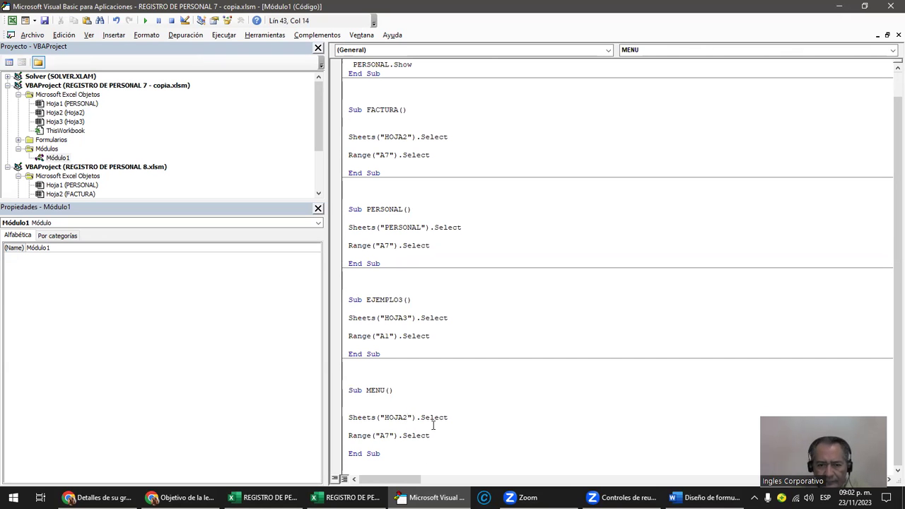
{"action": "type", "text": "PERSONAL"}
{"action": "key", "text": "Delete"}
{"action": "key", "text": "Delete"}
{"action": "key", "text": "Delete"}
{"action": "key", "text": "Delete"}
{"action": "key", "text": "Delete"}
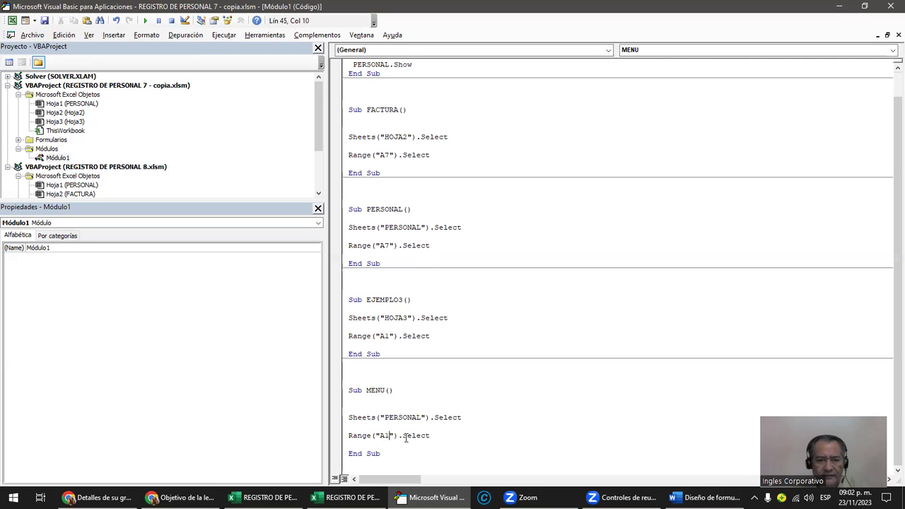
{"action": "key", "text": "Up"}
{"action": "key", "text": "Up"}
{"action": "key", "text": "Up"}
{"action": "key", "text": "End"}
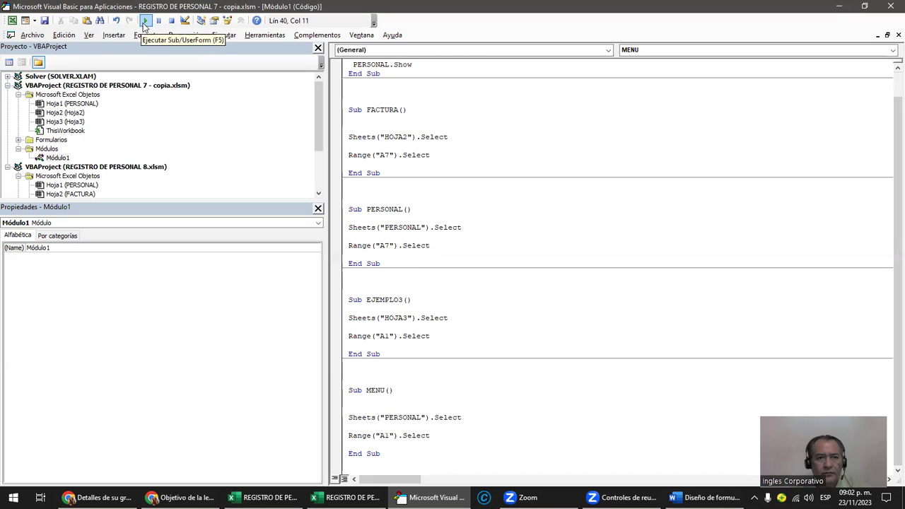
{"action": "left_click", "coordinate": [890, 6]}
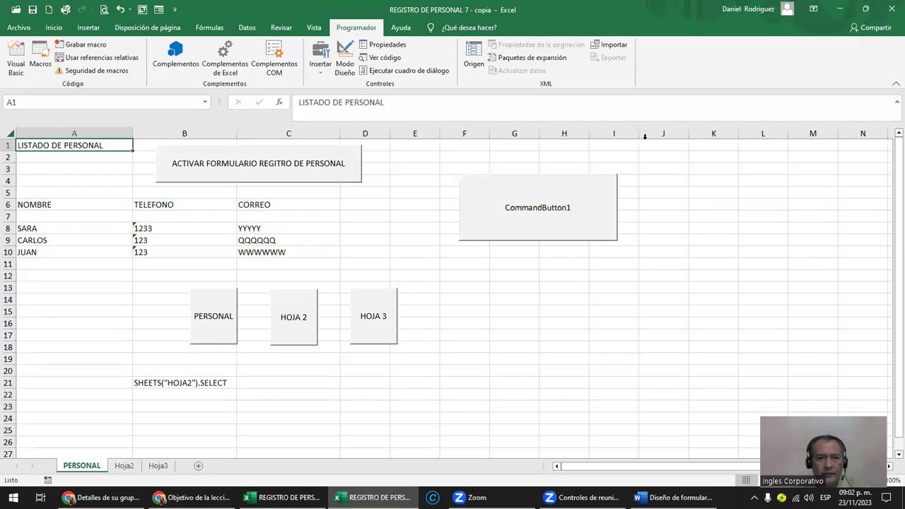
Step: Go to Hoja3 with HOJA 3, then run the MENU macro to return to PERSONAL
{"action": "left_click", "coordinate": [374, 328]}
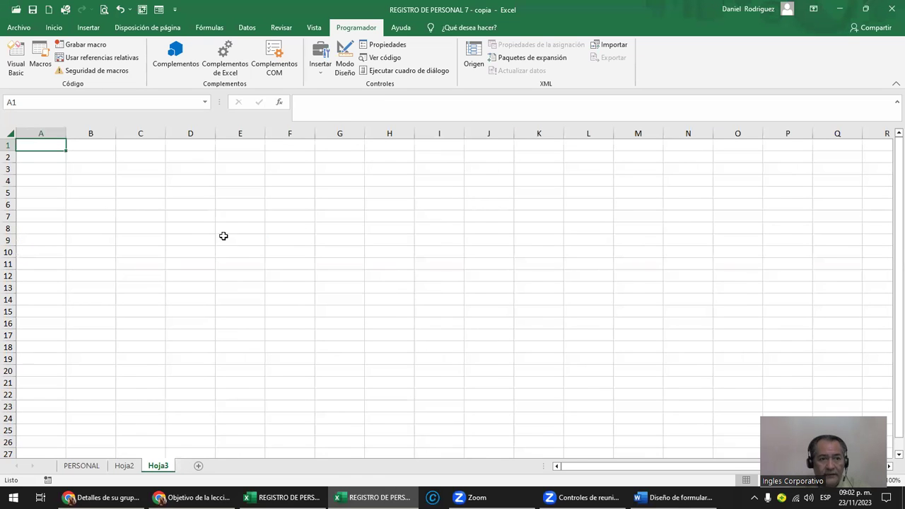
{"action": "left_click", "coordinate": [40, 64]}
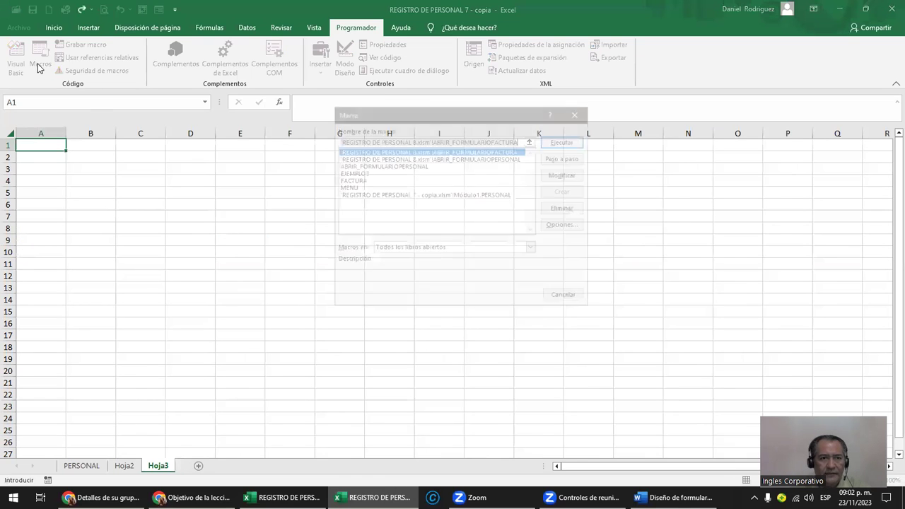
{"action": "left_click", "coordinate": [347, 187]}
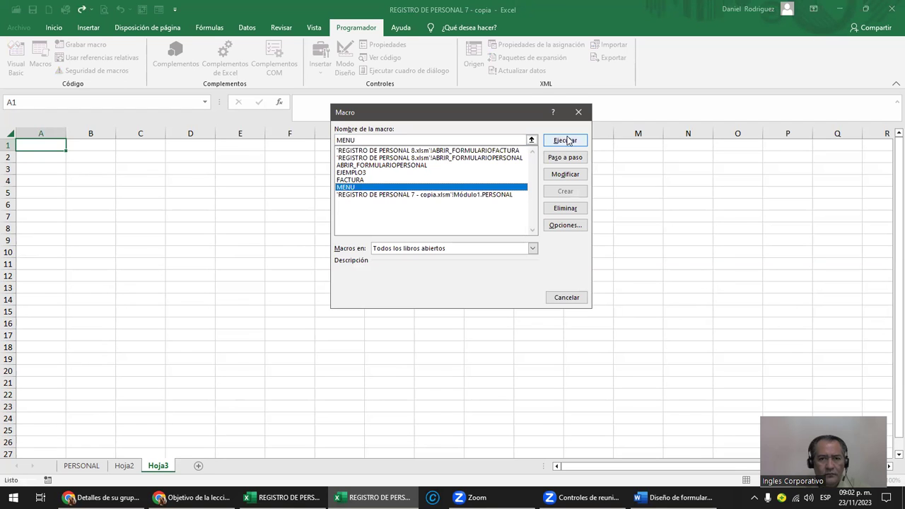
{"action": "left_click", "coordinate": [565, 140]}
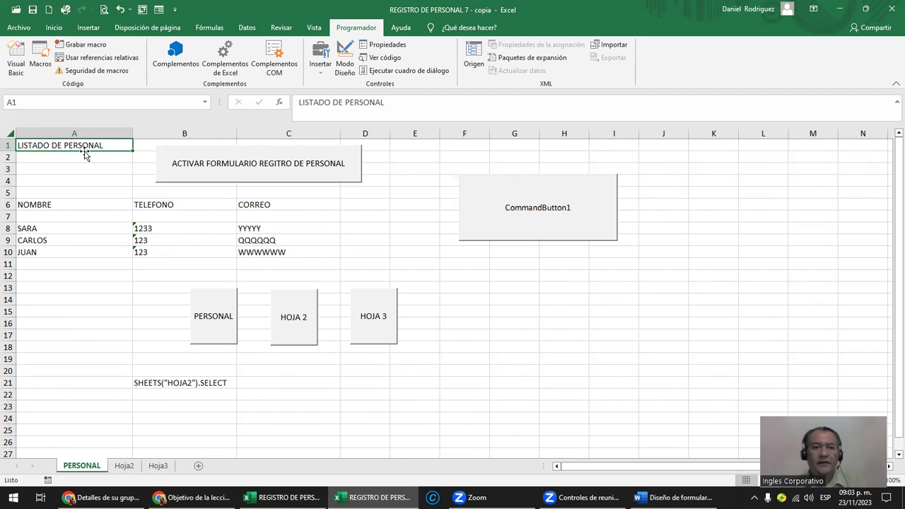
{"action": "left_click", "coordinate": [180, 385]}
{"action": "key", "text": "Down"}
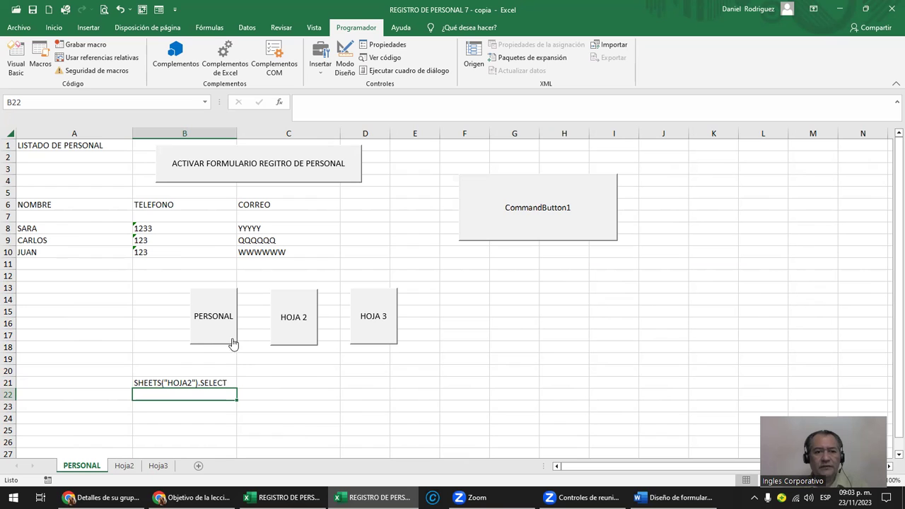
Step: Change the HOJA 2 button's label to FACHOJA 2 and test that it opens Hoja2
{"action": "right_click", "coordinate": [280, 317]}
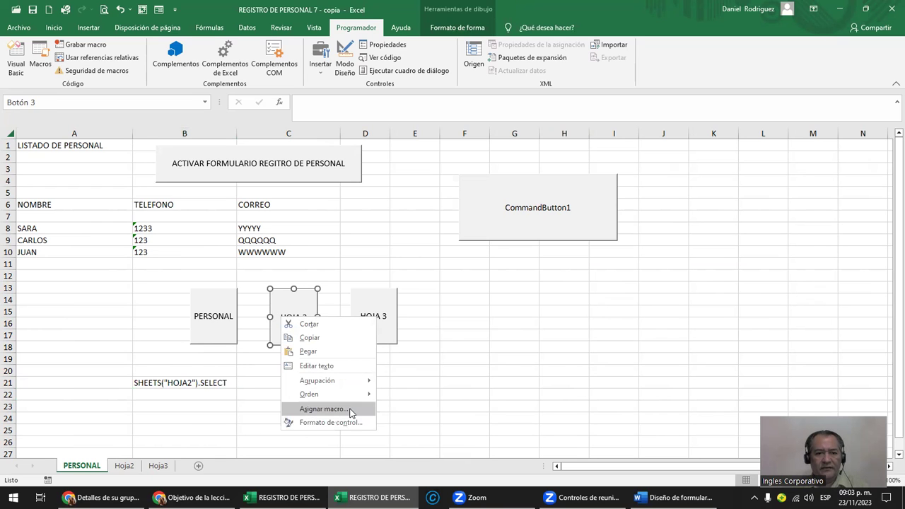
{"action": "left_click", "coordinate": [319, 366]}
{"action": "type", "text": "CFACT"}
{"action": "key", "text": "BackSpace"}
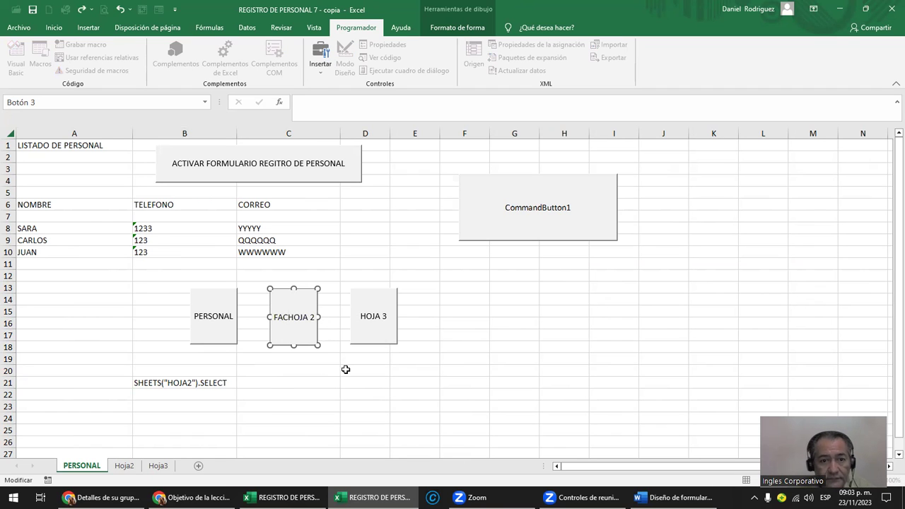
{"action": "key", "text": "Escape"}
{"action": "key", "text": "Escape"}
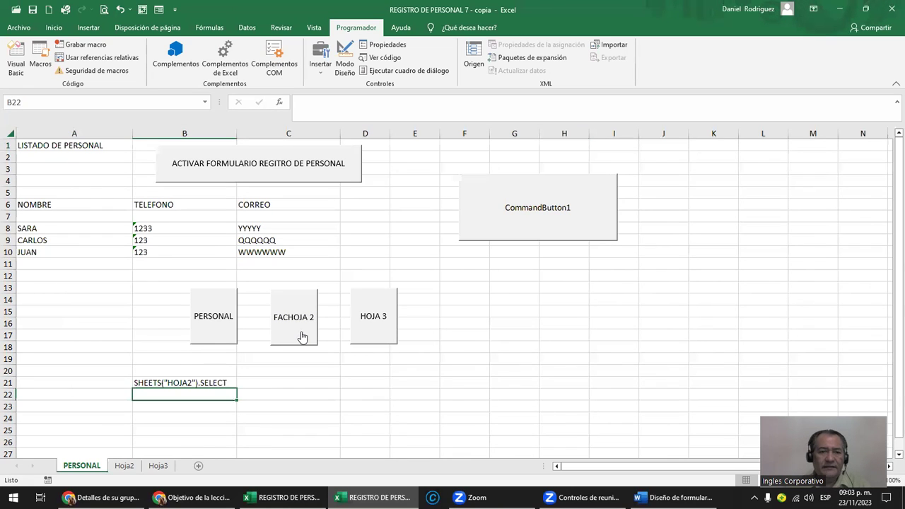
{"action": "left_click", "coordinate": [302, 337]}
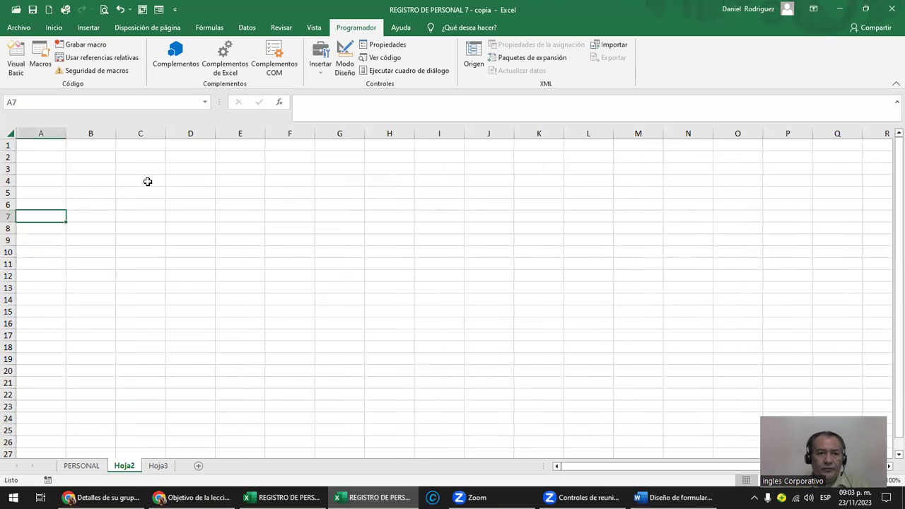
{"action": "left_click", "coordinate": [148, 182]}
Step: Copy the ACTIVAR FORMULARIO button from PERSONAL and paste it onto Hoja2
{"action": "left_click", "coordinate": [79, 467]}
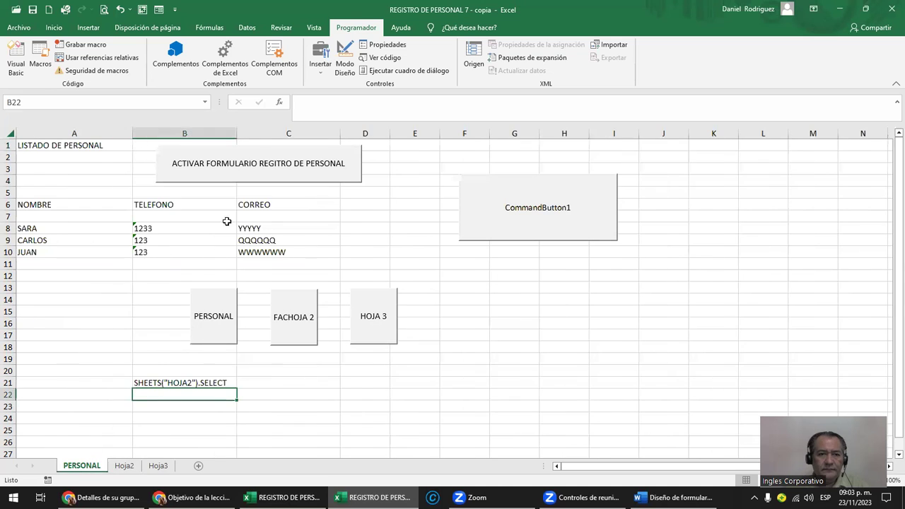
{"action": "right_click", "coordinate": [231, 182]}
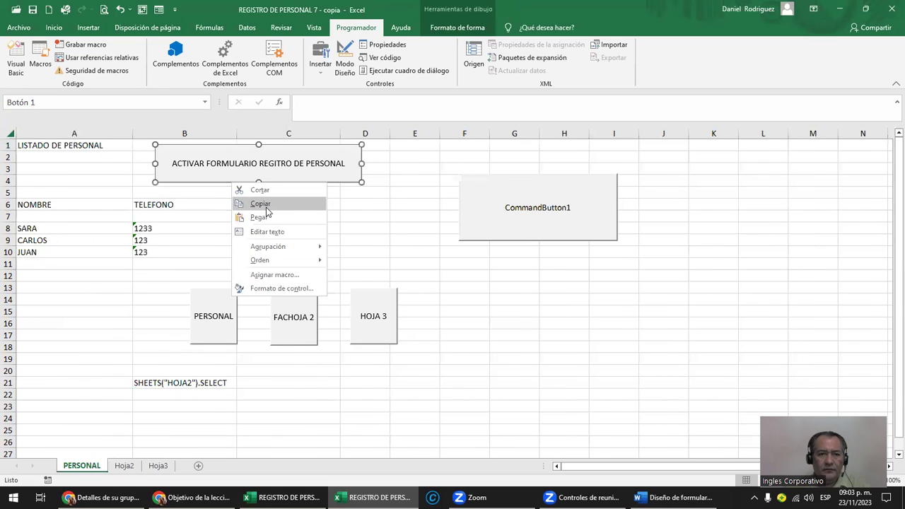
{"action": "key", "text": "Escape"}
{"action": "left_click", "coordinate": [278, 327]}
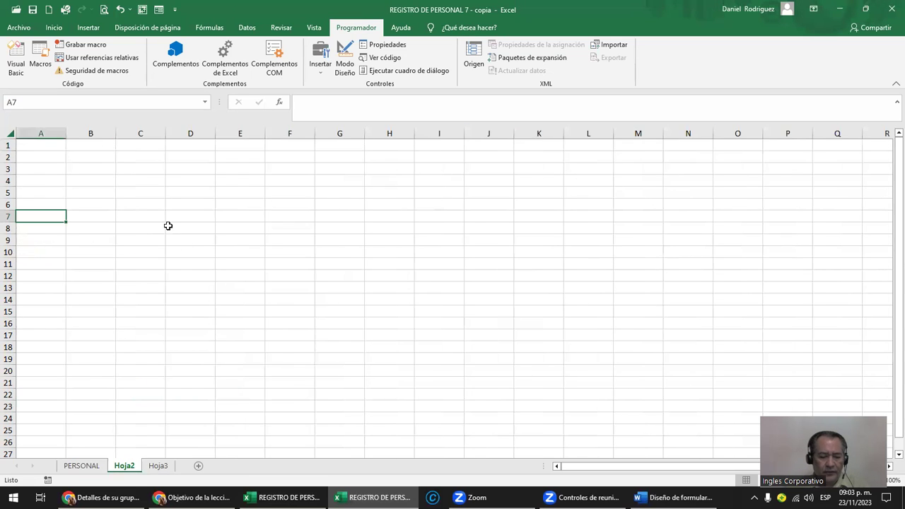
{"action": "key", "text": "ctrl+v"}
{"action": "left_click", "coordinate": [141, 231]}
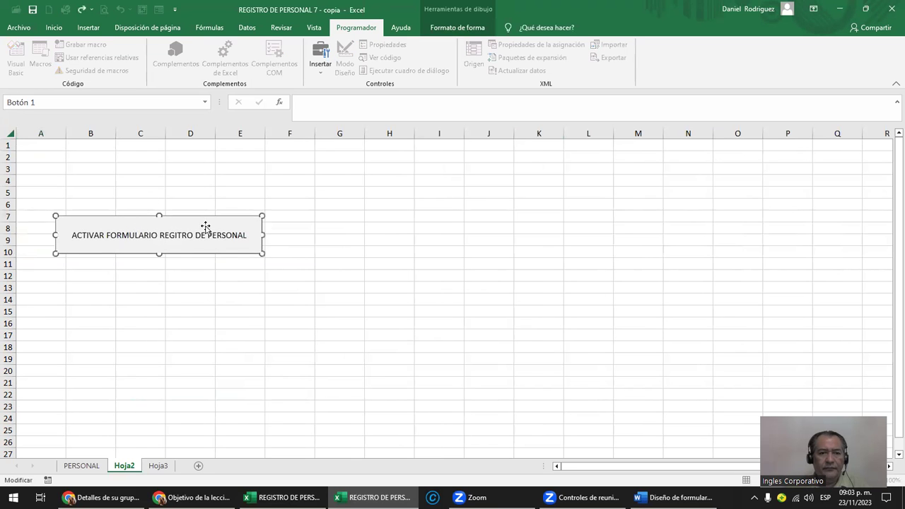
{"action": "left_click", "coordinate": [302, 307]}
Step: Run the pasted button, dismiss its compile error, stop the debugger and close the VBA editor
{"action": "left_click", "coordinate": [248, 248]}
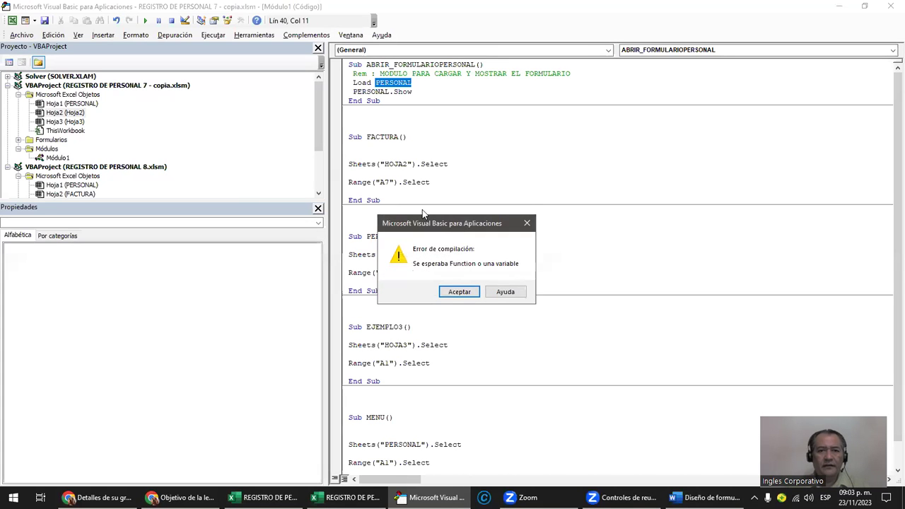
{"action": "key", "text": "Return"}
{"action": "left_click", "coordinate": [890, 8]}
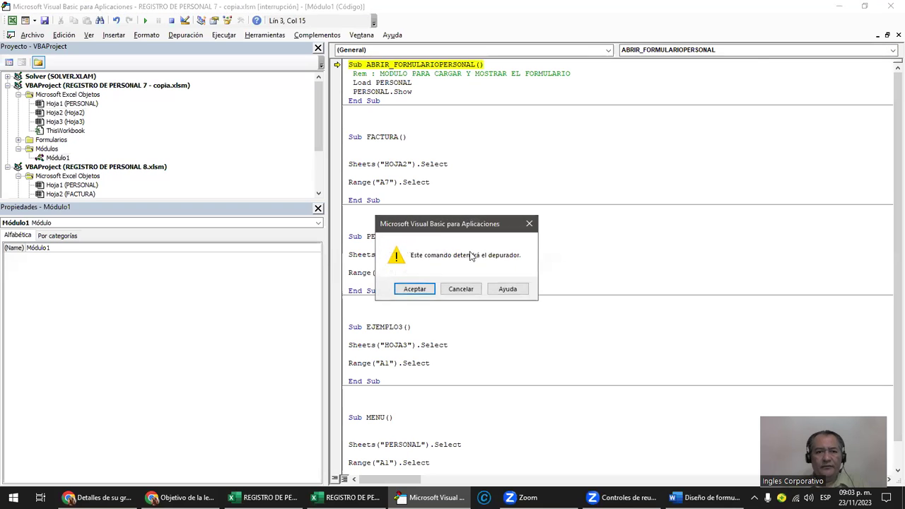
{"action": "left_click", "coordinate": [453, 290]}
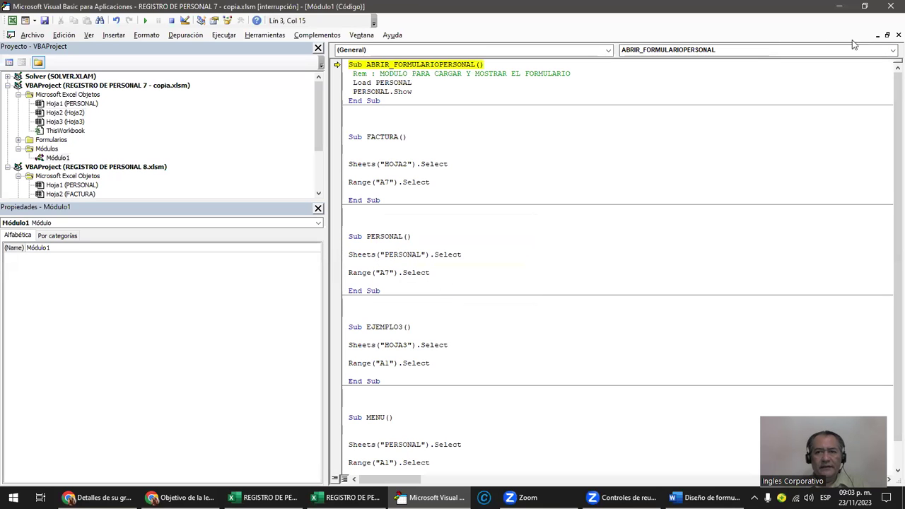
{"action": "left_click", "coordinate": [899, 35]}
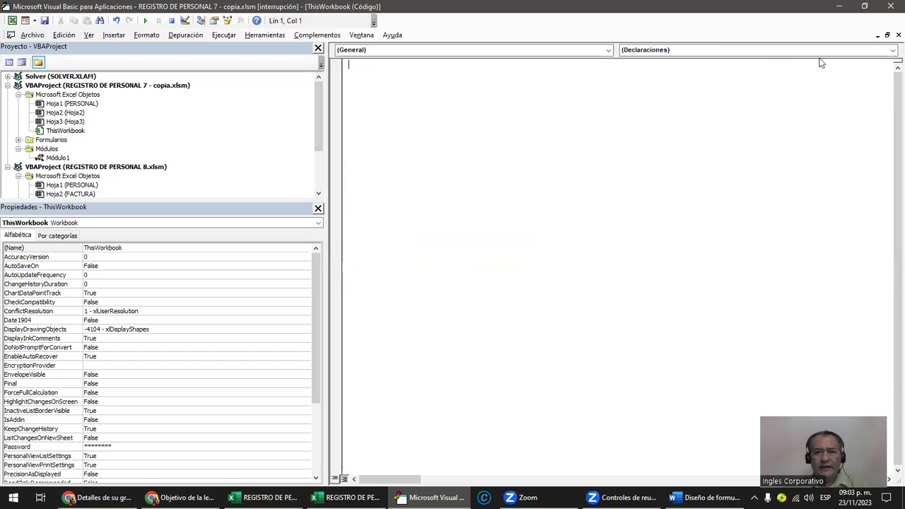
{"action": "left_click", "coordinate": [889, 7]}
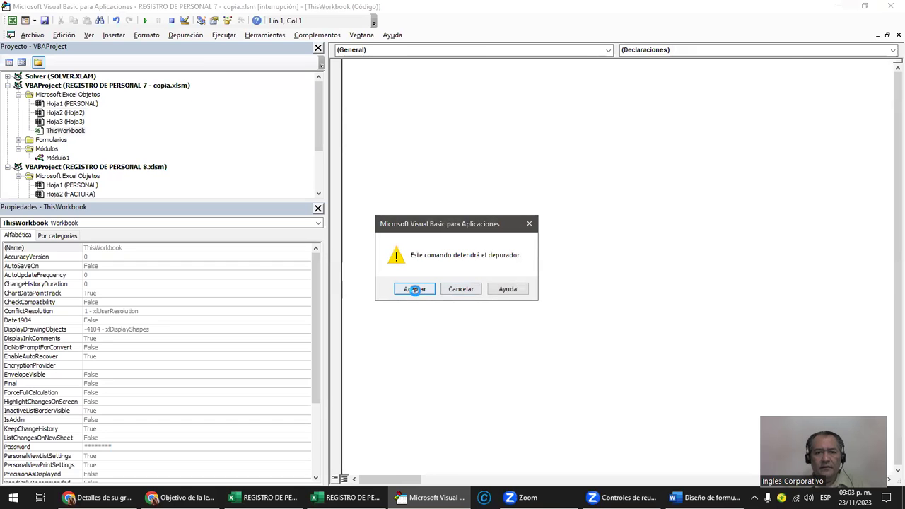
{"action": "left_click", "coordinate": [415, 289]}
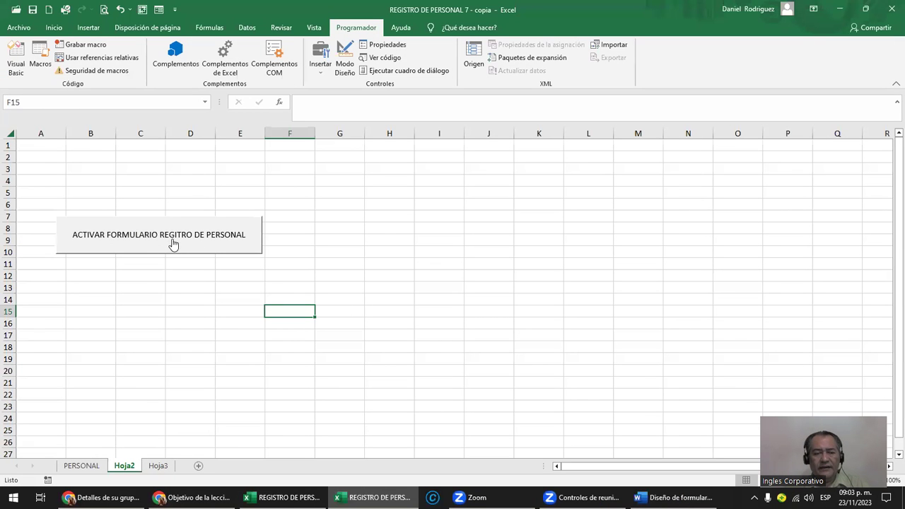
Step: Paste a copy of the HOJA 3 button at H17 and move it up below CommandButton1
{"action": "left_click", "coordinate": [81, 466]}
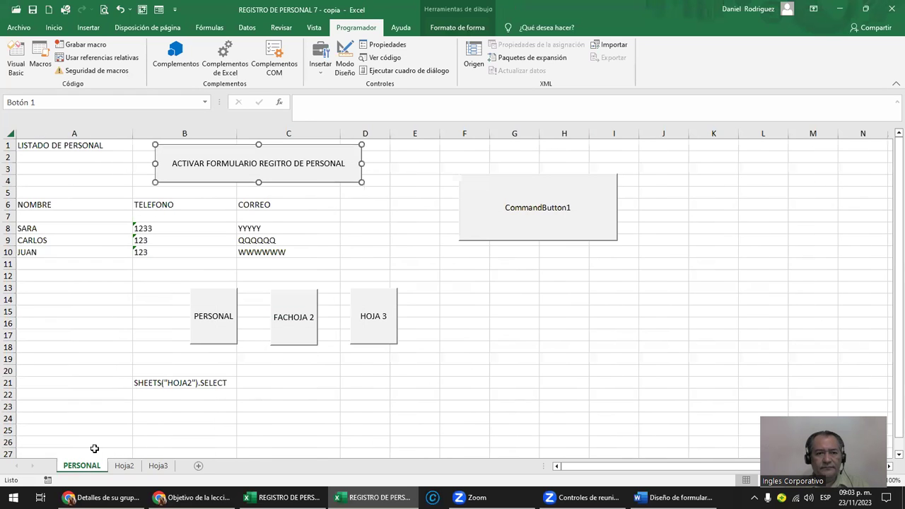
{"action": "right_click", "coordinate": [390, 338]}
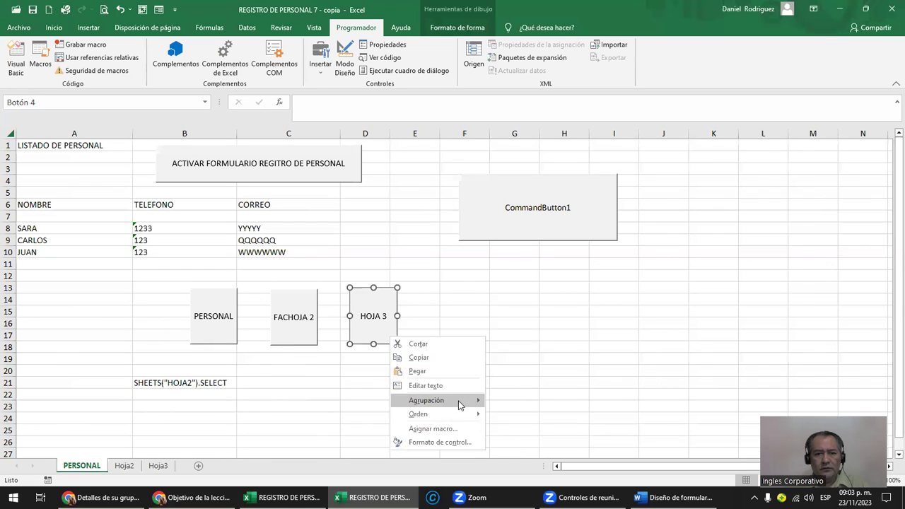
{"action": "left_click", "coordinate": [419, 357]}
{"action": "left_click", "coordinate": [363, 401]}
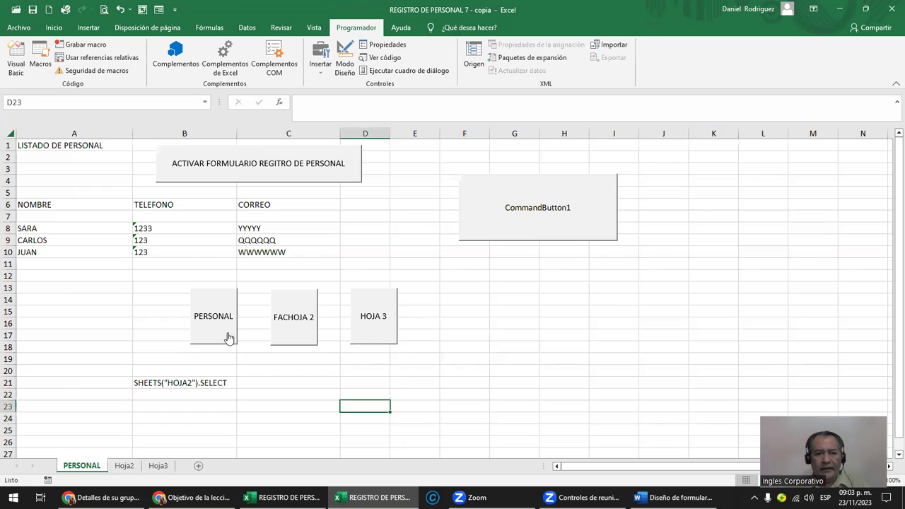
{"action": "left_click", "coordinate": [222, 338]}
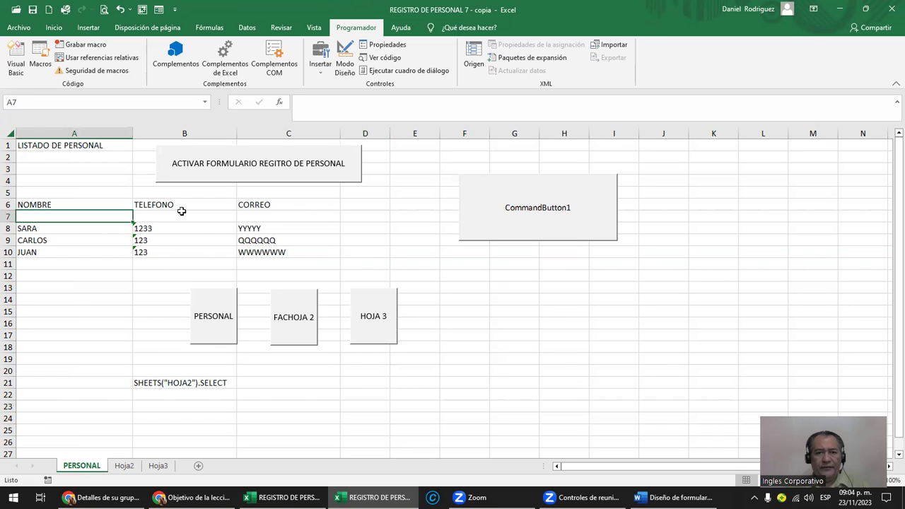
{"action": "right_click", "coordinate": [566, 337]}
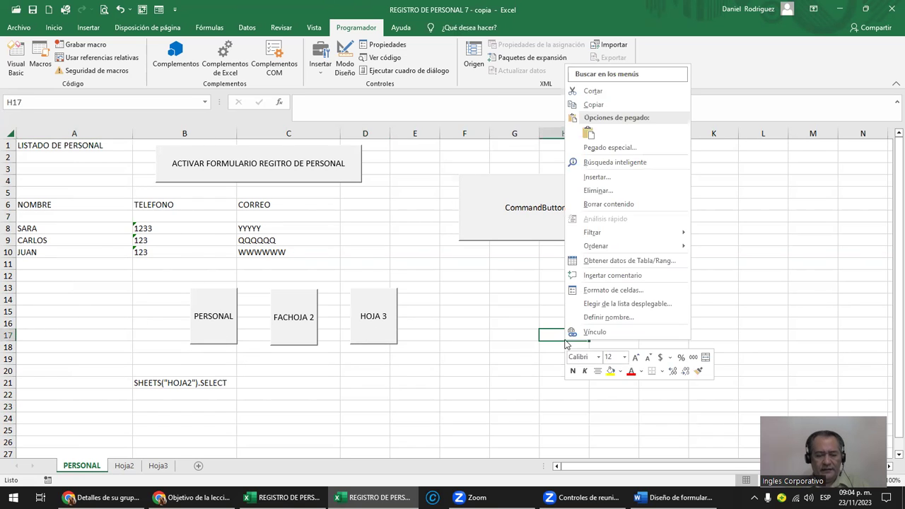
{"action": "key", "text": "Escape"}
{"action": "key", "text": "ctrl+v"}
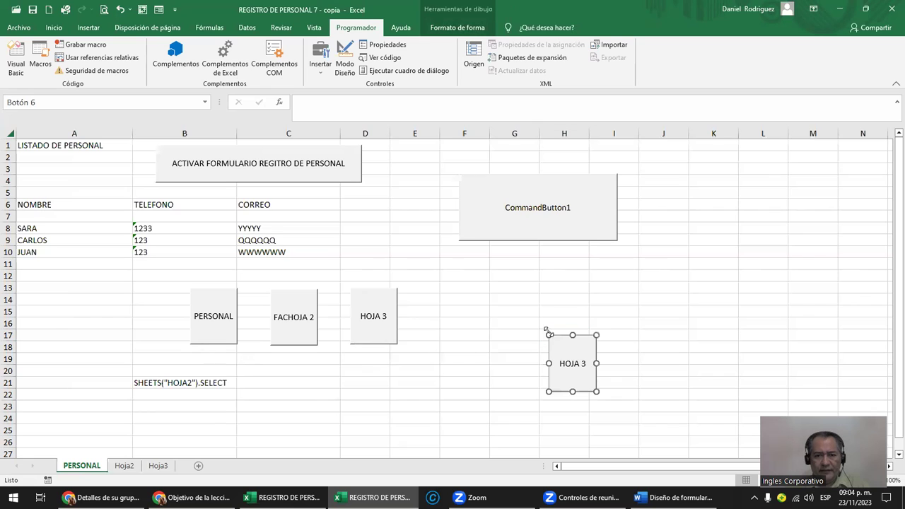
{"action": "left_click_drag", "start_coordinate": [566, 339], "coordinate": [541, 278]}
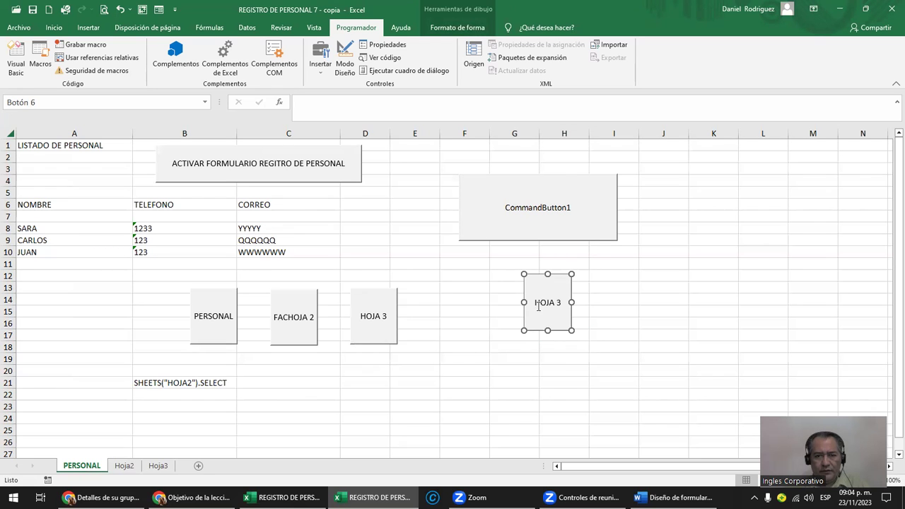
Step: Change the new button's label to MENU
{"action": "right_click", "coordinate": [540, 308]}
{"action": "left_click", "coordinate": [535, 305]}
{"action": "type", "text": "MENU"}
{"action": "key", "text": "Delete"}
{"action": "key", "text": "Delete"}
{"action": "key", "text": "Delete"}
{"action": "key", "text": "Delete"}
{"action": "key", "text": "Delete"}
{"action": "key", "text": "Delete"}
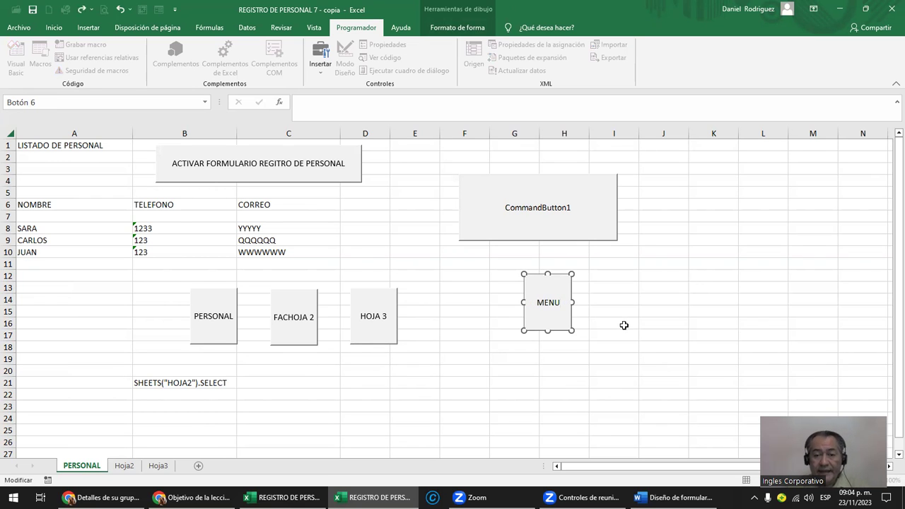
{"action": "left_click", "coordinate": [624, 325]}
Step: Assign the MENU macro to the MENU button and test it
{"action": "right_click", "coordinate": [553, 309]}
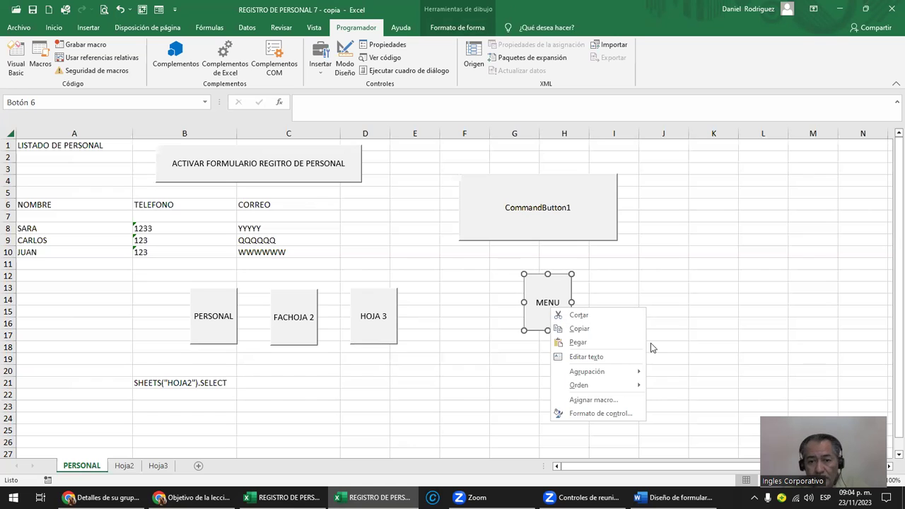
{"action": "left_click", "coordinate": [619, 401]}
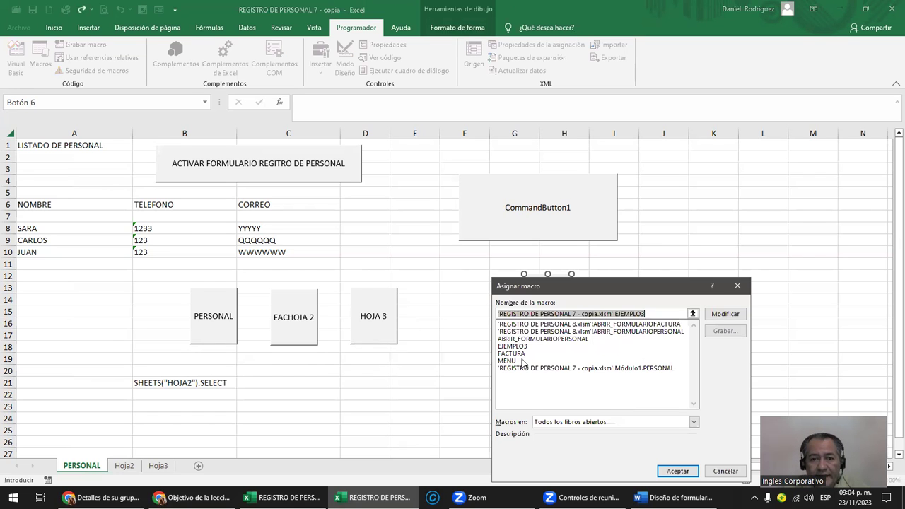
{"action": "left_click", "coordinate": [522, 361]}
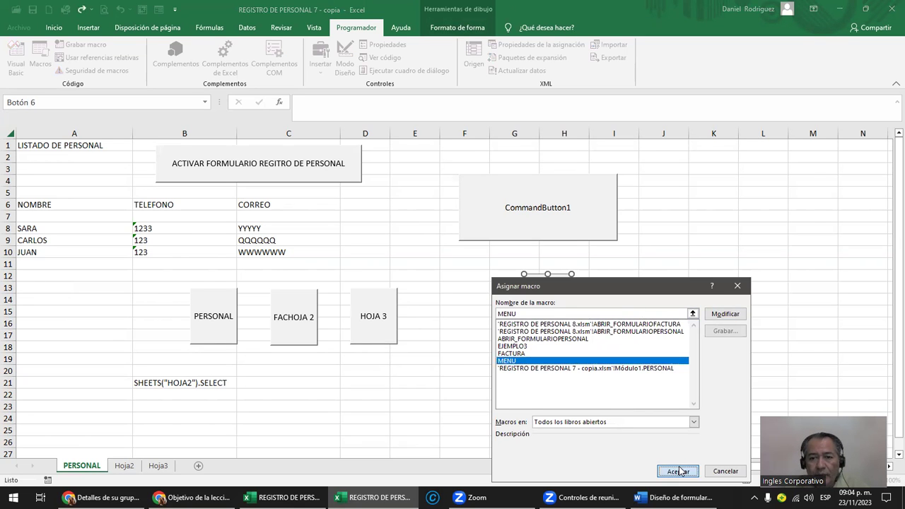
{"action": "left_click", "coordinate": [679, 471]}
{"action": "left_click", "coordinate": [714, 353]}
{"action": "left_click", "coordinate": [559, 318]}
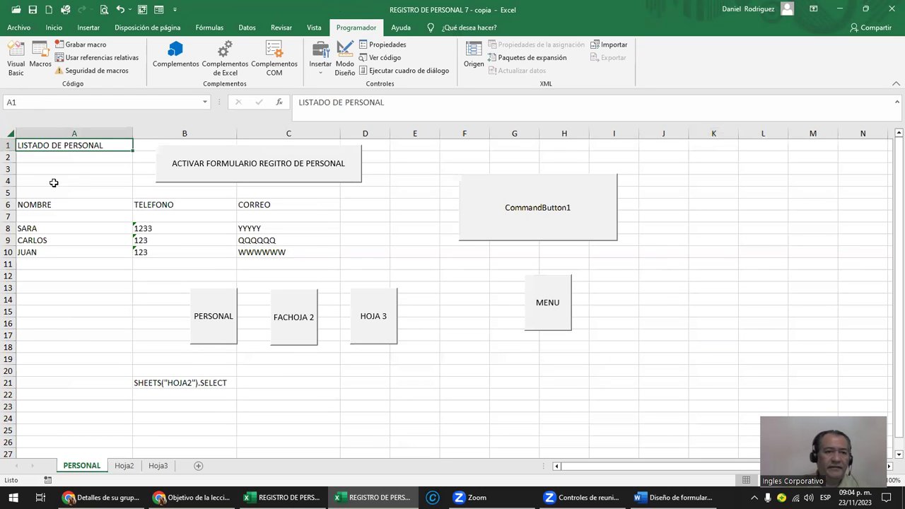
{"action": "right_click", "coordinate": [553, 331]}
{"action": "right_click", "coordinate": [532, 304]}
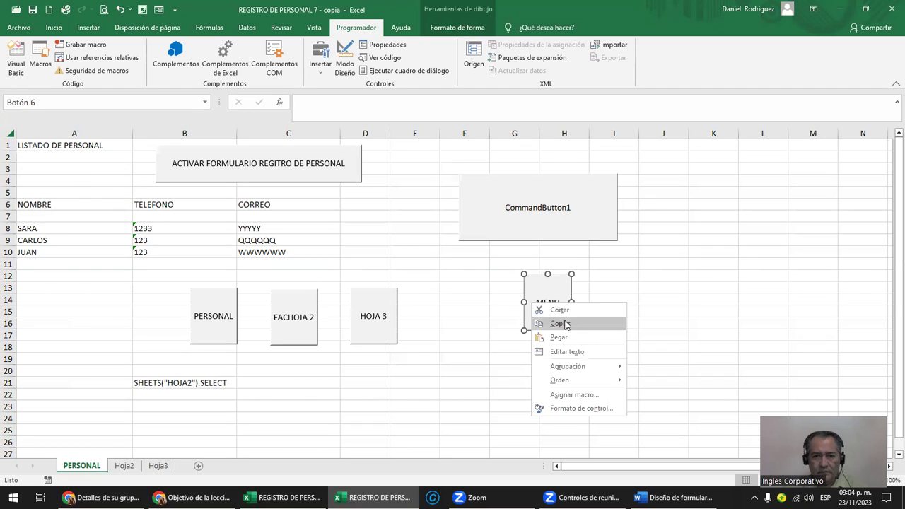
Step: Copy the MENU button and paste it onto Hoja2 near cell I8
{"action": "left_click", "coordinate": [564, 323]}
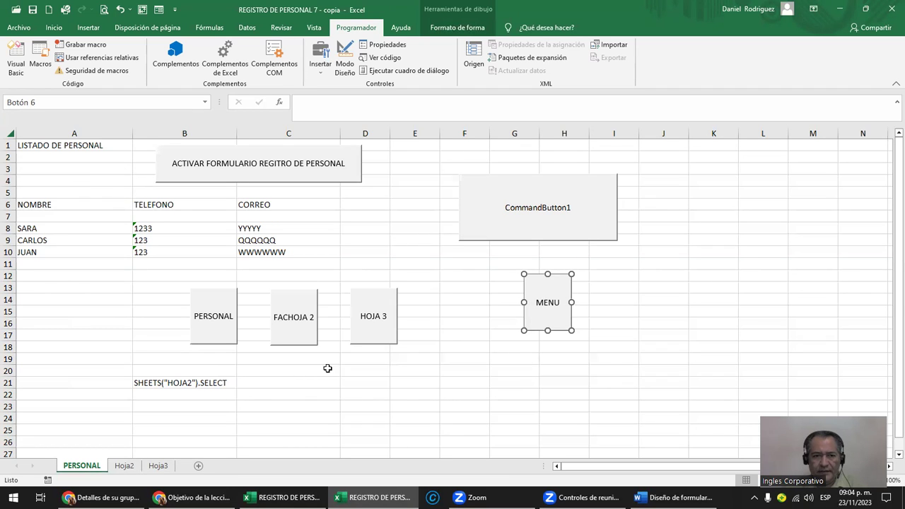
{"action": "left_click", "coordinate": [294, 331]}
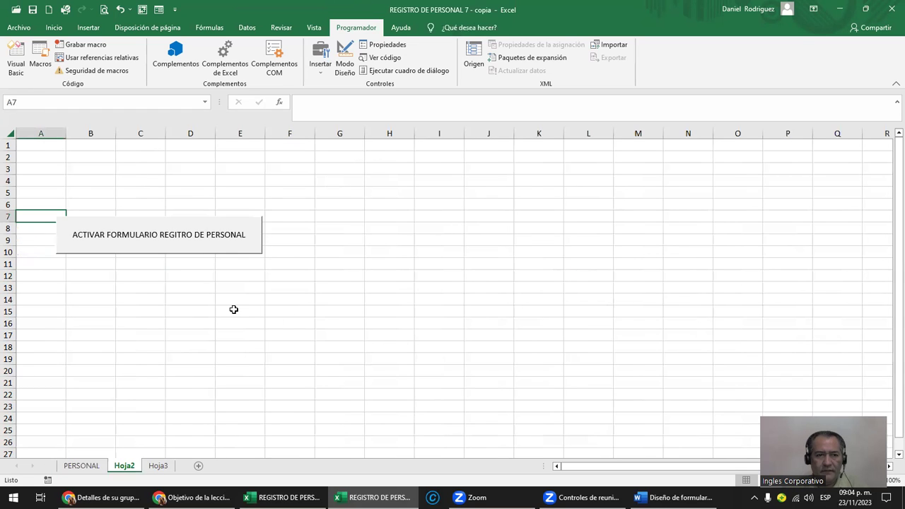
{"action": "left_click", "coordinate": [368, 310]}
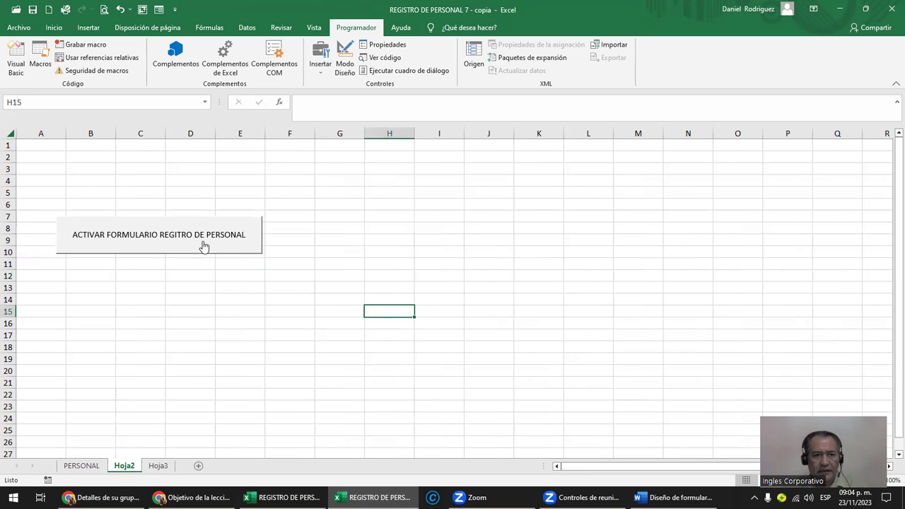
{"action": "left_click", "coordinate": [423, 227]}
{"action": "key", "text": "ctrl+v"}
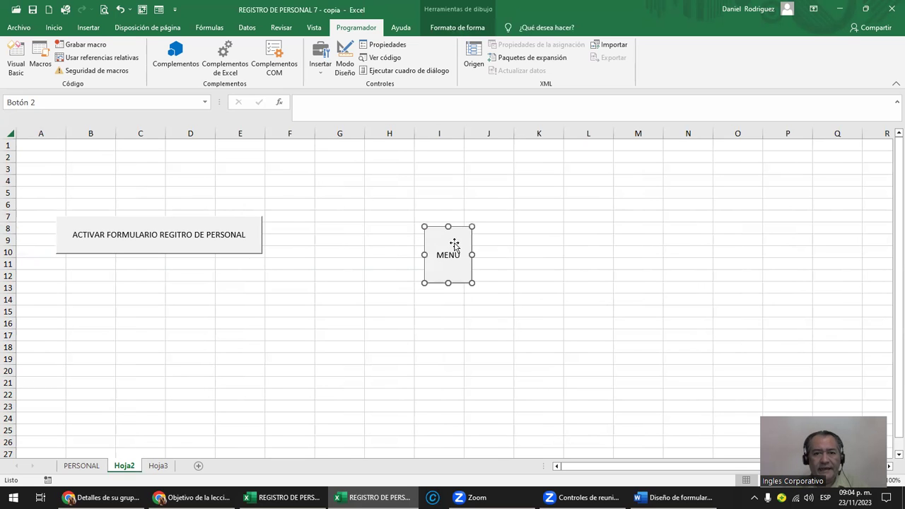
{"action": "left_click_drag", "start_coordinate": [457, 245], "coordinate": [452, 225]}
Step: Test that Hoja2's MENU returns to PERSONAL, then open Hoja3 with HOJA 3
{"action": "left_click", "coordinate": [580, 318]}
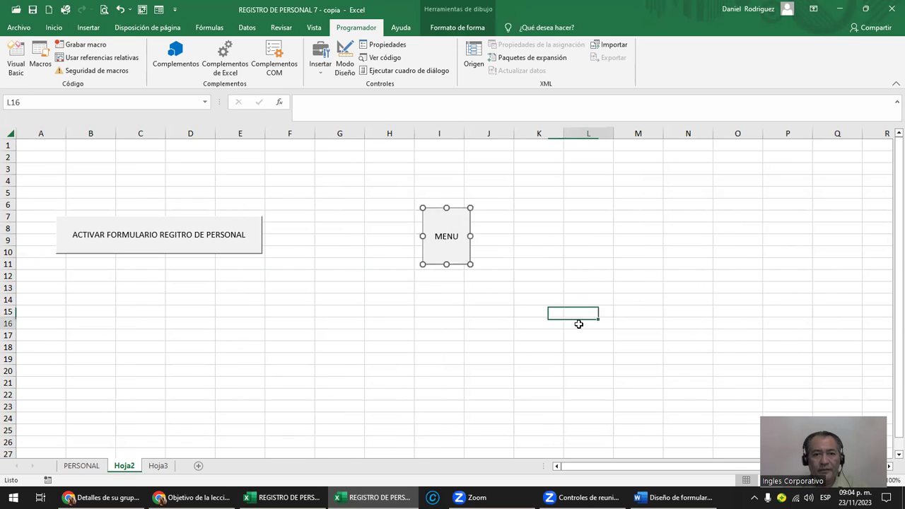
{"action": "left_click", "coordinate": [453, 242]}
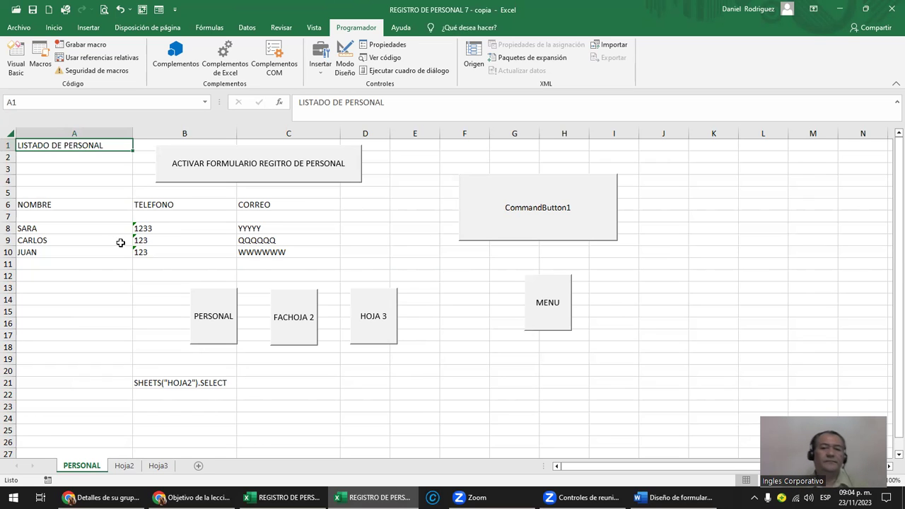
{"action": "left_click", "coordinate": [371, 327]}
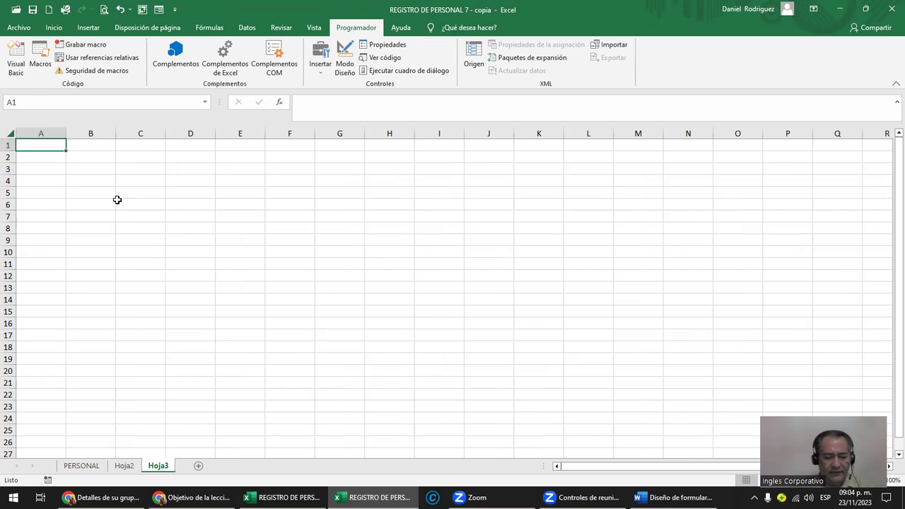
Step: Enter the title OTRO FORMULARIO in cell A1 of Hoja3
{"action": "type", "text": "OTRO FORMULARIO"}
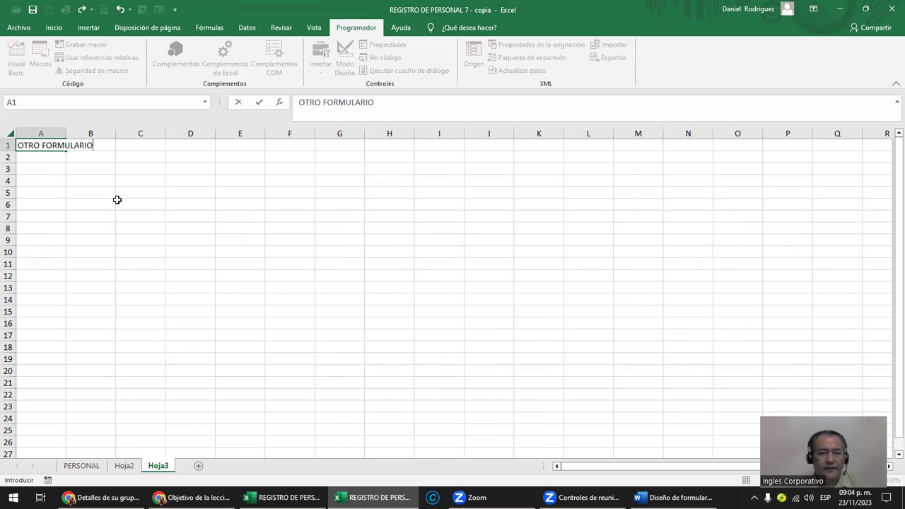
{"action": "key", "text": "Return"}
{"action": "scroll", "coordinate": [172, 235], "scroll_direction": "up", "scroll_amount": 2}
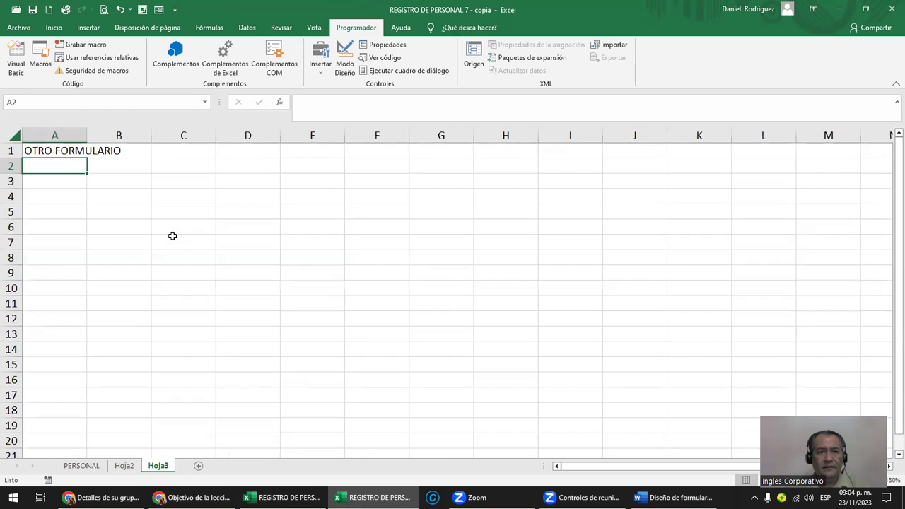
{"action": "scroll", "coordinate": [172, 235], "scroll_direction": "up", "scroll_amount": 2}
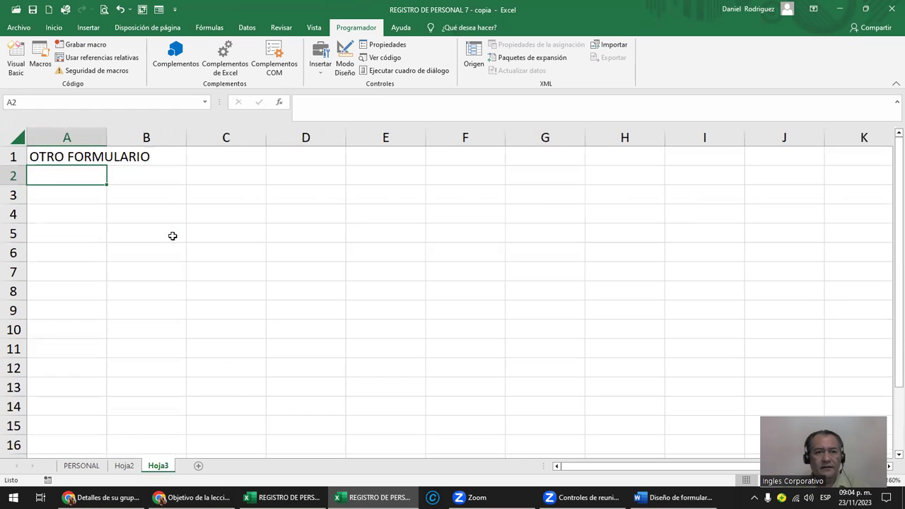
Step: Draw a blue rectangle shape over B2:C6
{"action": "left_click", "coordinate": [89, 27]}
{"action": "left_click", "coordinate": [182, 44]}
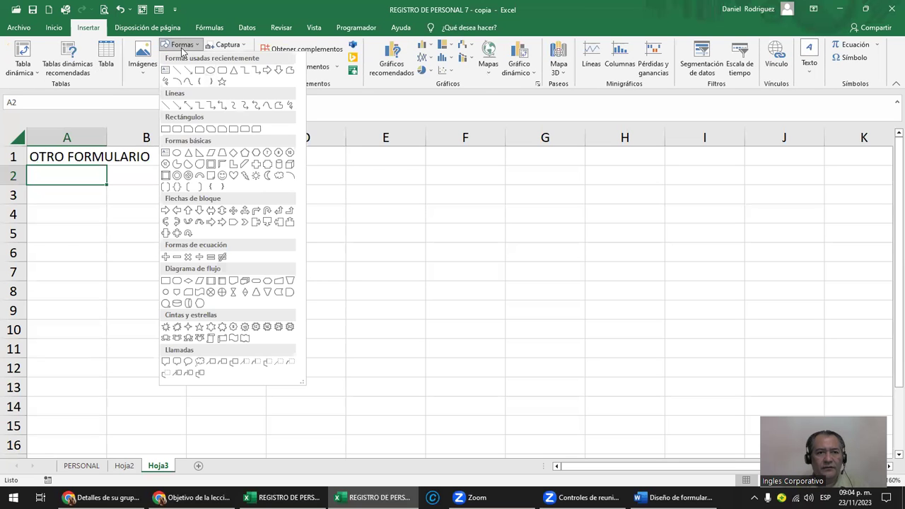
{"action": "left_click", "coordinate": [202, 71]}
{"action": "left_click_drag", "start_coordinate": [89, 179], "coordinate": [250, 260]}
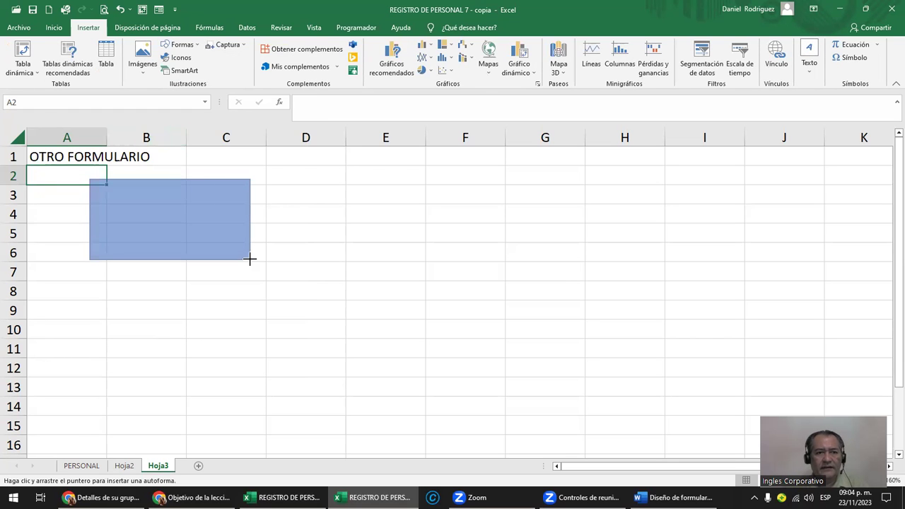
{"action": "left_click", "coordinate": [463, 215]}
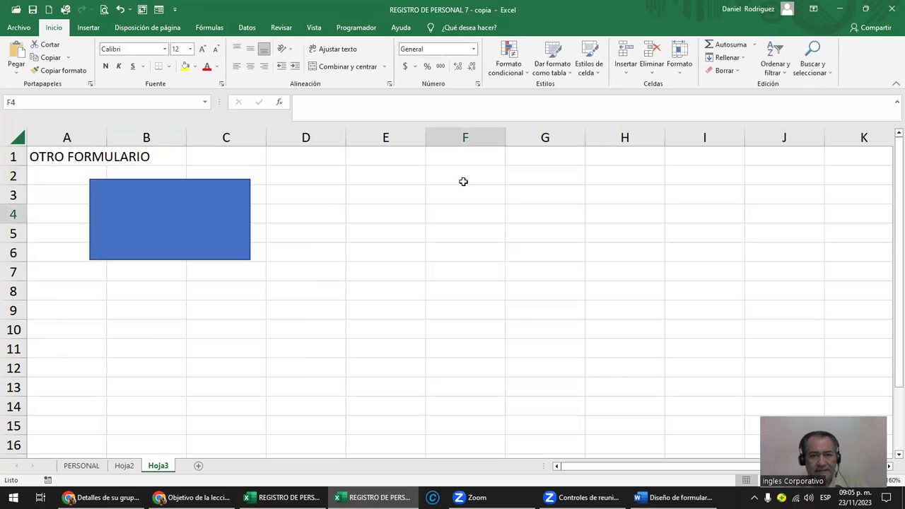
Step: Paste the MENU button at F2:G6 and test that it returns to PERSONAL
{"action": "key", "text": "ctrl+v"}
{"action": "left_click_drag", "start_coordinate": [492, 226], "coordinate": [529, 163]}
{"action": "left_click", "coordinate": [612, 230]}
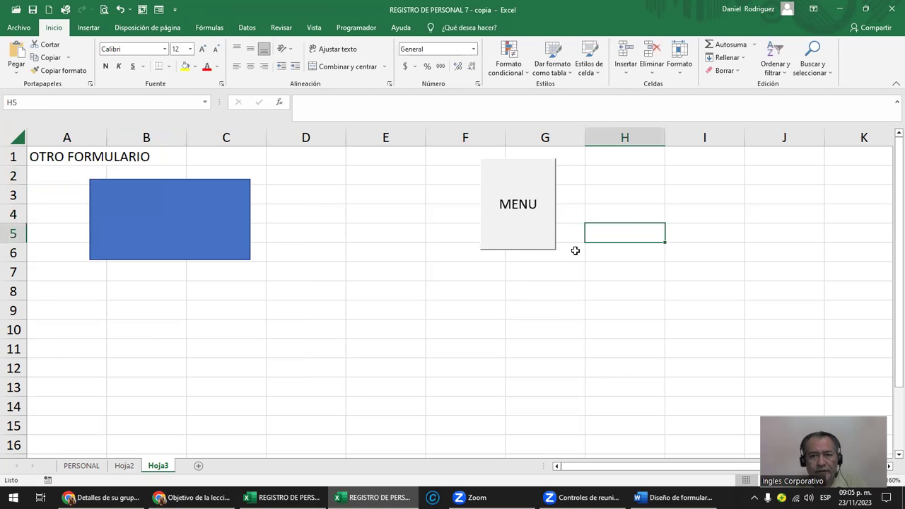
{"action": "left_click", "coordinate": [527, 213]}
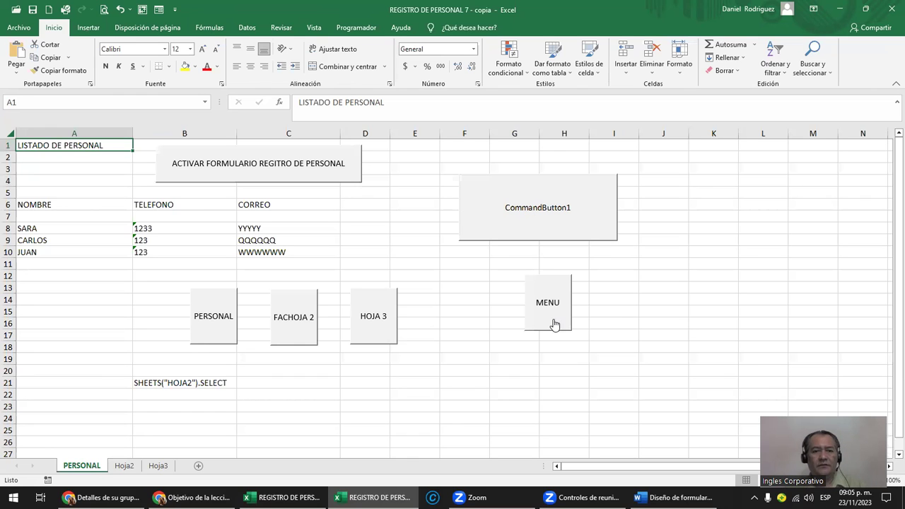
{"action": "left_click", "coordinate": [475, 384]}
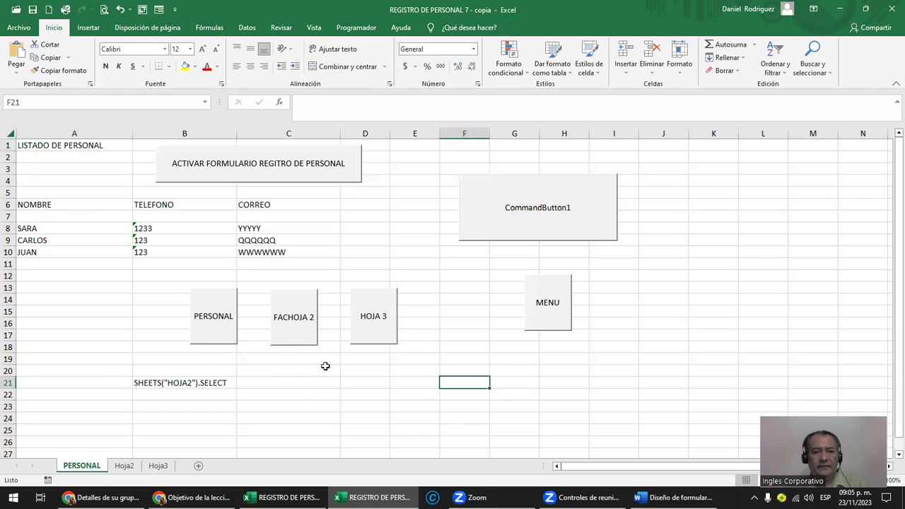
Step: Line up the PERSONAL, FACHOJA 2 and HOJA 3 buttons side by side beneath MENU, around rows 18–23
{"action": "right_click", "coordinate": [203, 300]}
{"action": "key", "text": "Escape"}
{"action": "mouse_move", "coordinate": [219, 300]}
{"action": "left_mouse_down"}
{"action": "mouse_move", "coordinate": [448, 351]}
{"action": "mouse_move", "coordinate": [429, 376]}
{"action": "mouse_move", "coordinate": [431, 351]}
{"action": "left_mouse_up"}
{"action": "right_click", "coordinate": [292, 324]}
{"action": "key", "text": "Escape"}
{"action": "left_click_drag", "start_coordinate": [302, 312], "coordinate": [527, 373]}
{"action": "right_click", "coordinate": [380, 304]}
{"action": "key", "text": "Escape"}
{"action": "left_click_drag", "start_coordinate": [383, 300], "coordinate": [598, 371]}
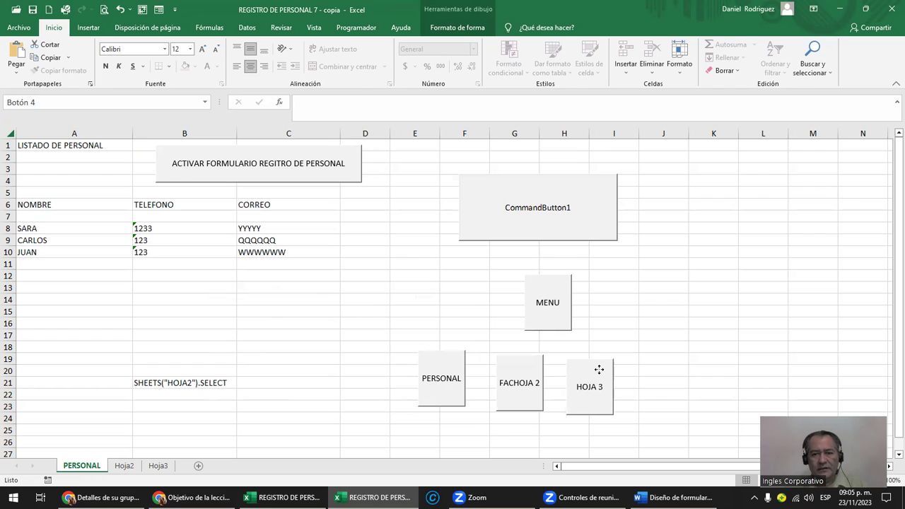
{"action": "left_click", "coordinate": [502, 190]}
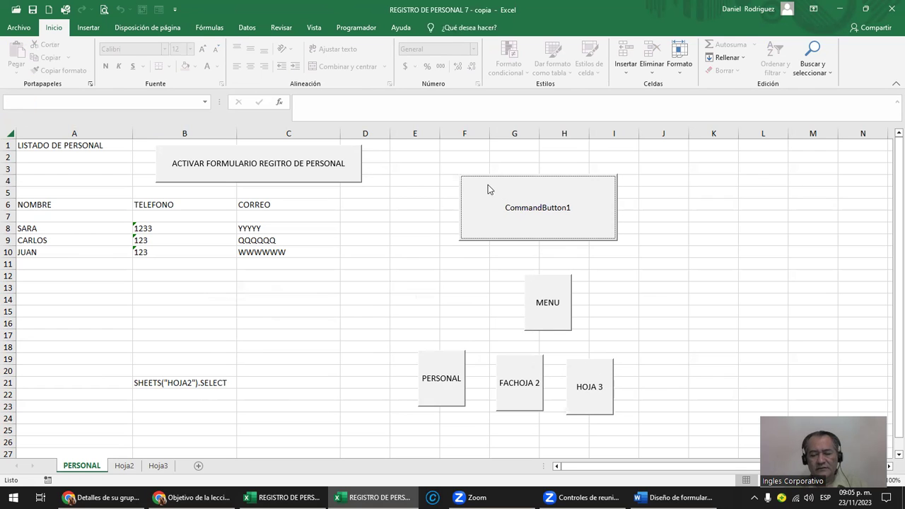
{"action": "left_click", "coordinate": [520, 287]}
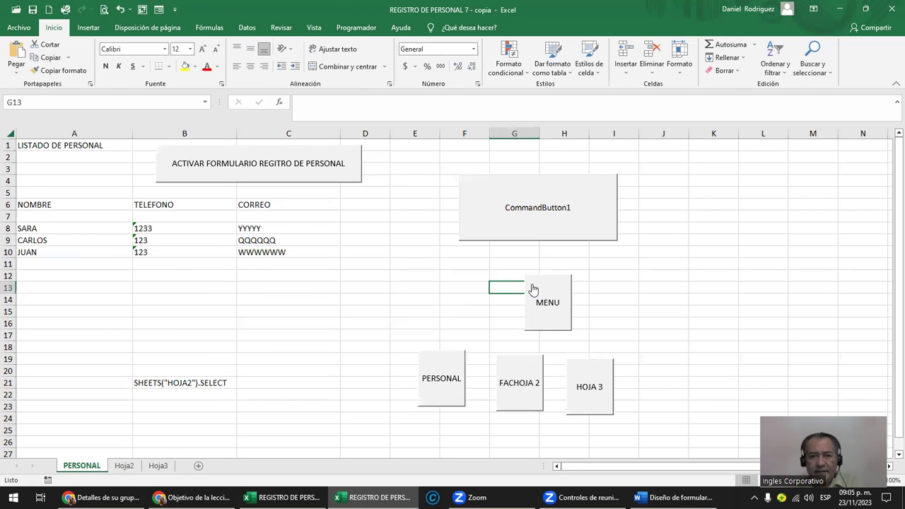
{"action": "left_click", "coordinate": [533, 290]}
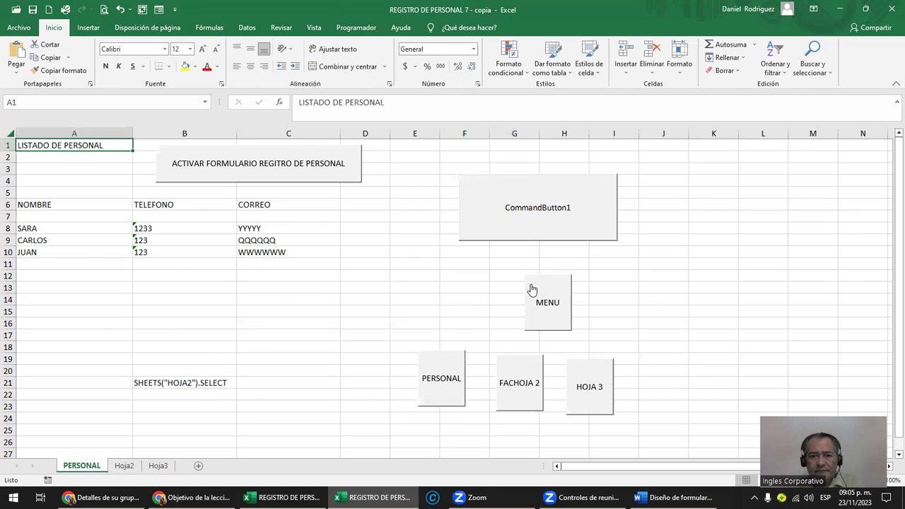
{"action": "left_click", "coordinate": [459, 391]}
{"action": "left_click", "coordinate": [535, 388]}
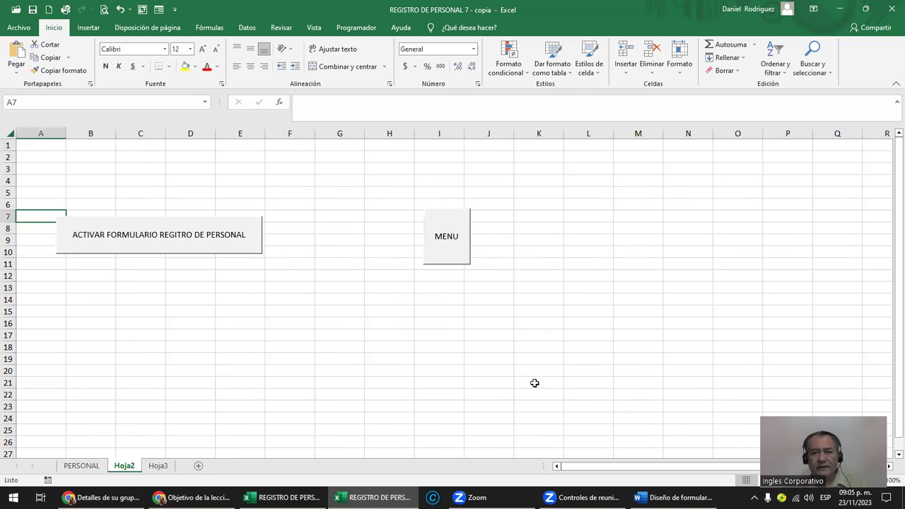
{"action": "left_click", "coordinate": [455, 238]}
{"action": "left_click", "coordinate": [590, 389]}
{"action": "left_click", "coordinate": [533, 230]}
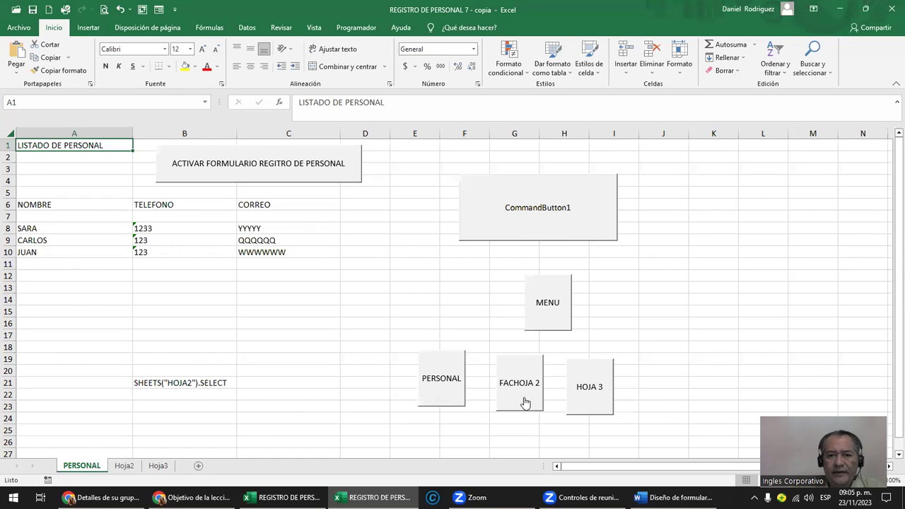
{"action": "left_click", "coordinate": [596, 396]}
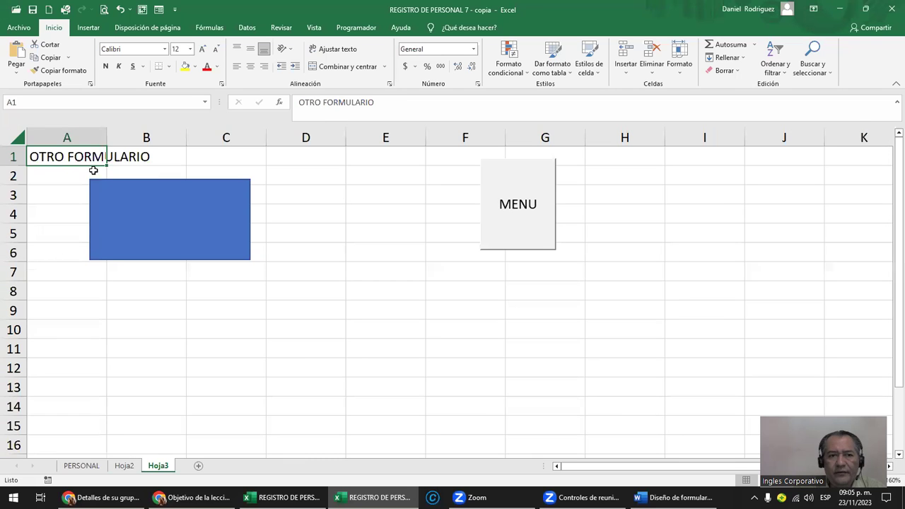
{"action": "left_click", "coordinate": [135, 217]}
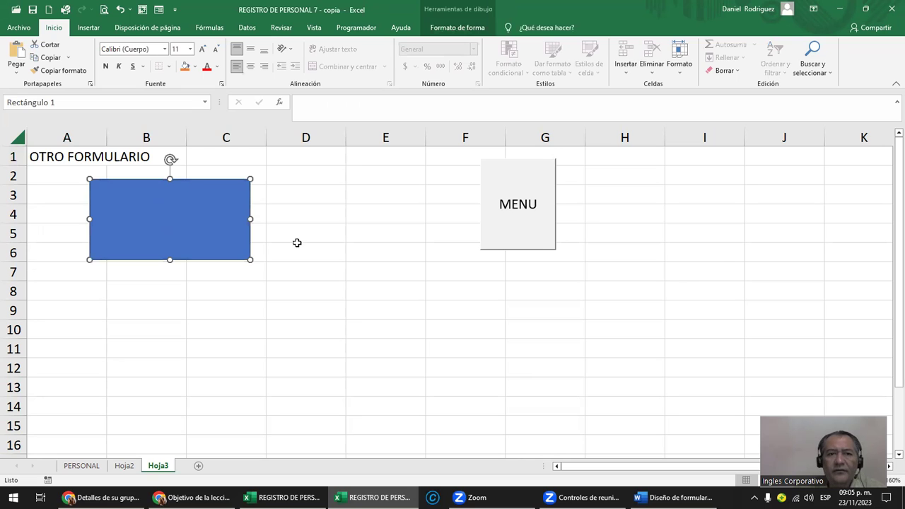
{"action": "left_click", "coordinate": [518, 208]}
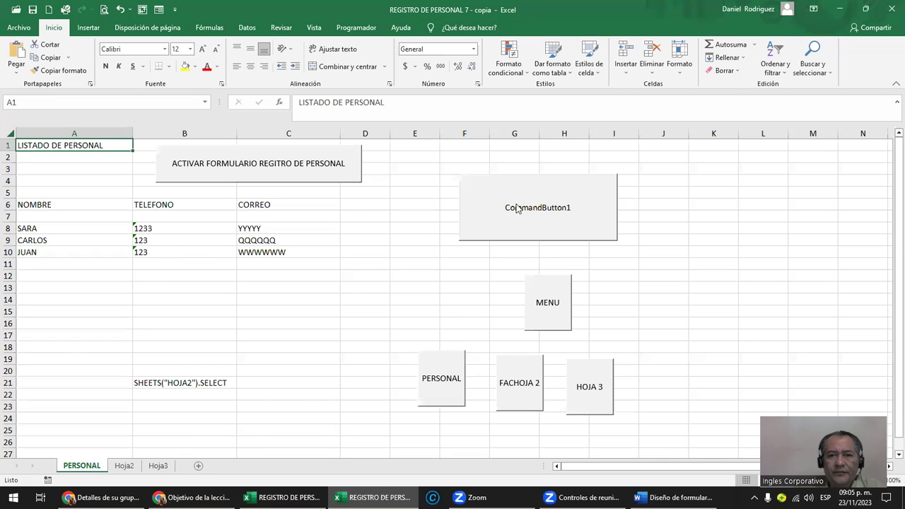
Step: Rename the FACHOJA 2 button's caption to FACTURA
{"action": "right_click", "coordinate": [517, 391]}
{"action": "left_click", "coordinate": [504, 383]}
{"action": "left_click", "coordinate": [505, 384]}
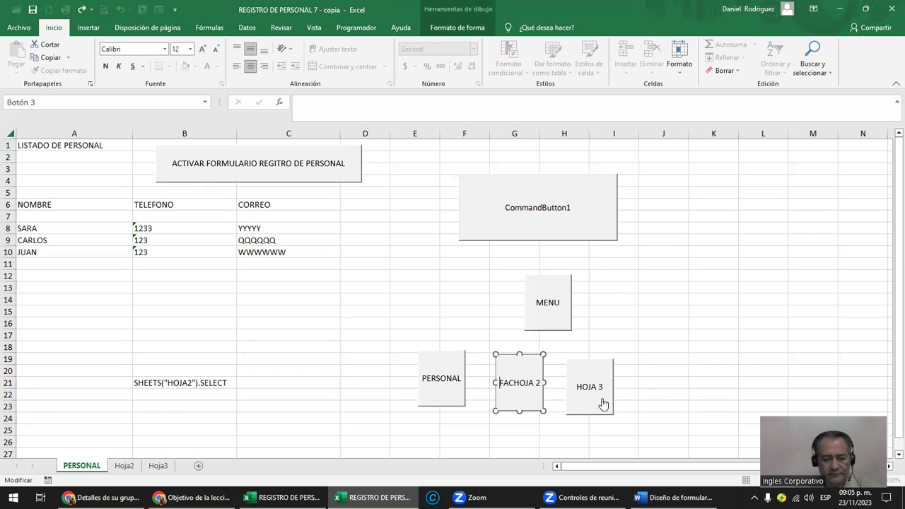
{"action": "key", "text": "BackSpace"}
{"action": "key", "text": "BackSpace"}
{"action": "key", "text": "BackSpace"}
{"action": "key", "text": "BackSpace"}
{"action": "key", "text": "BackSpace"}
{"action": "key", "text": "BackSpace"}
{"action": "key", "text": "BackSpace"}
{"action": "key", "text": "BackSpace"}
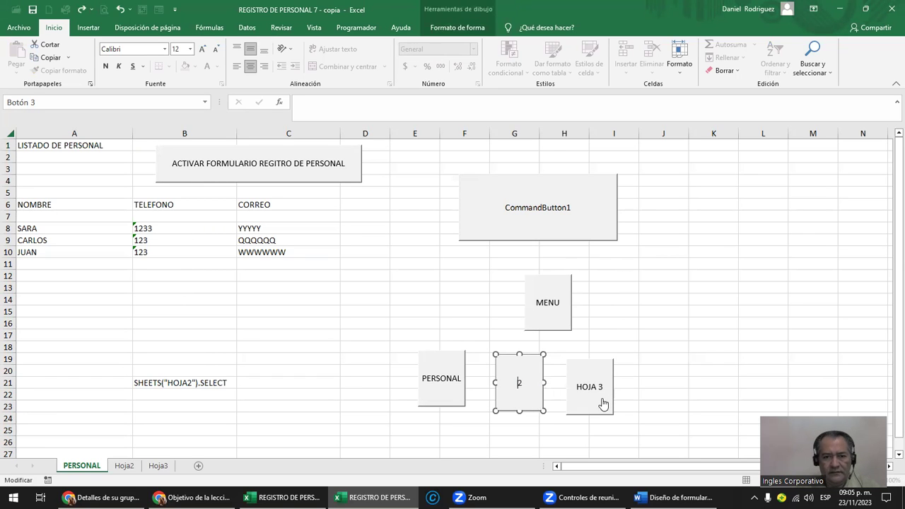
{"action": "type", "text": "FACTURA"}
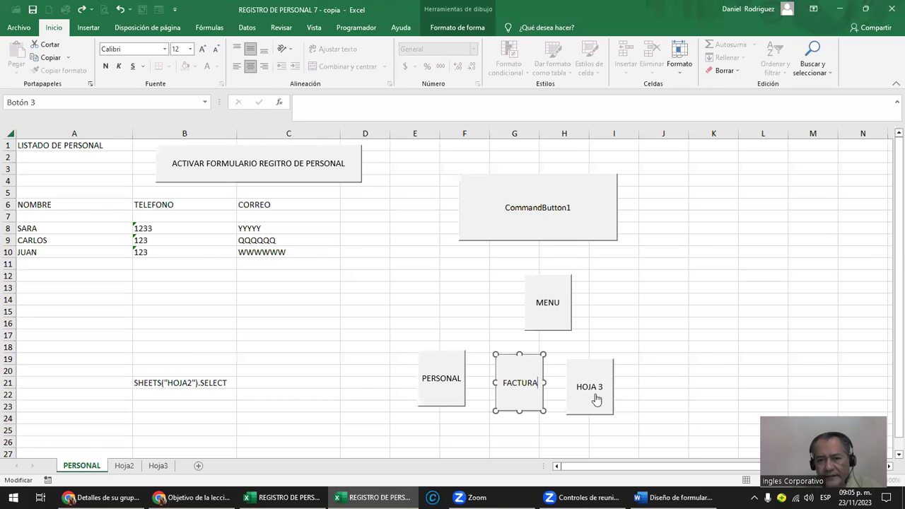
{"action": "left_click", "coordinate": [705, 332]}
Step: Use FACTURA to reach Hoja2, run ACTIVAR FORMULARIO REGITRO DE PERSONAL, and dismiss the compile error
{"action": "left_click", "coordinate": [520, 402]}
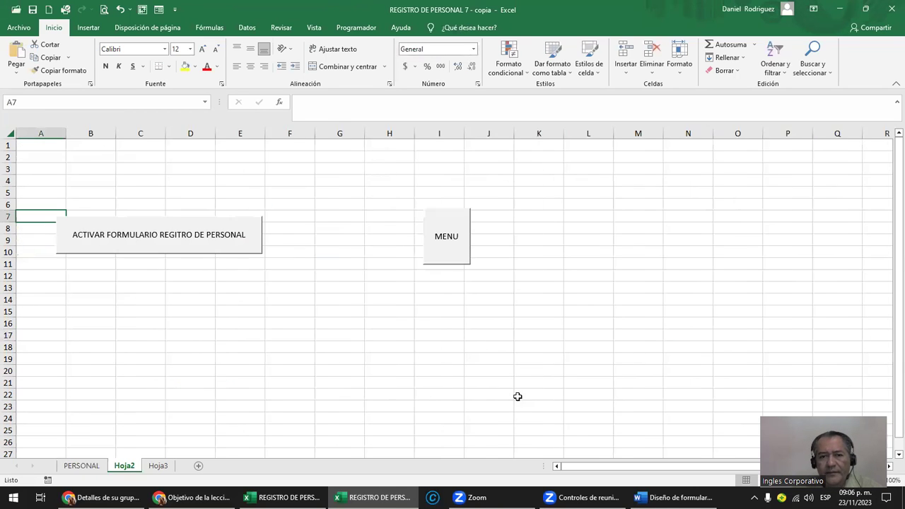
{"action": "left_click", "coordinate": [214, 246]}
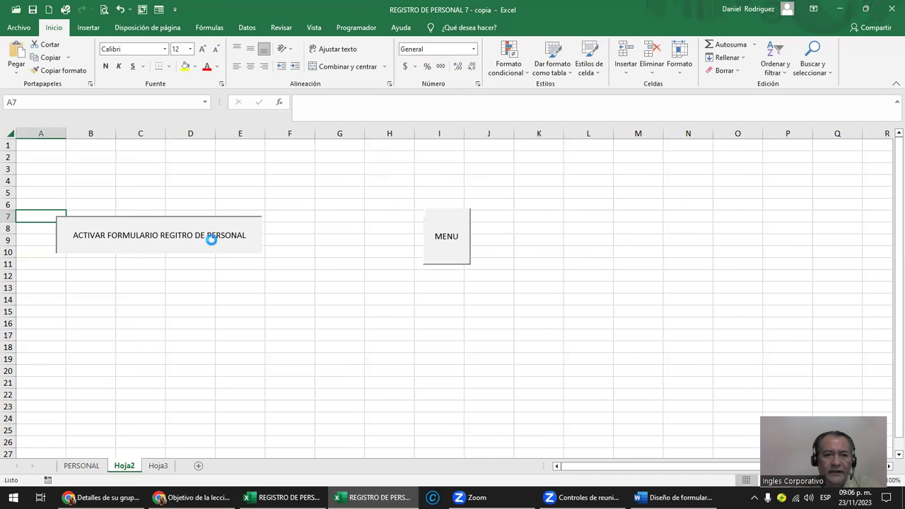
{"action": "key", "text": "Return"}
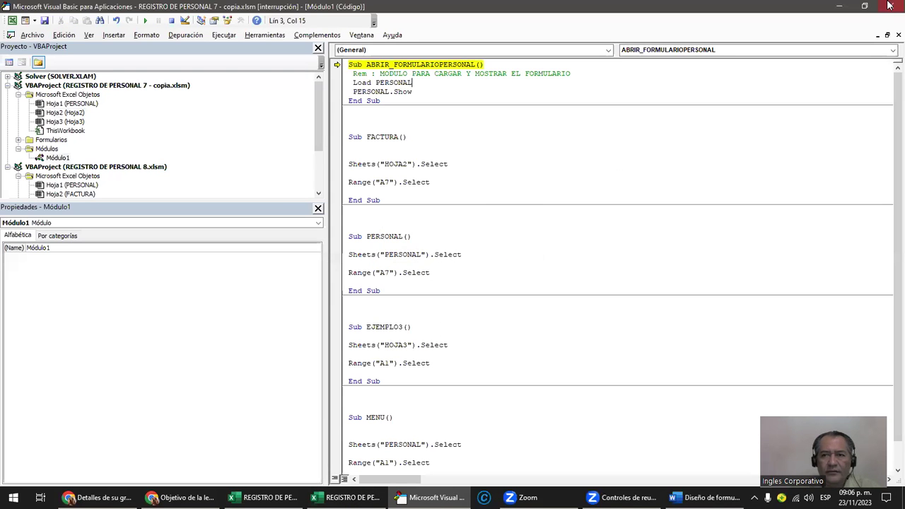
Step: Reset the paused macro, hide the VBA editor and check the workbook's Hoja3 sheet
{"action": "left_click", "coordinate": [890, 6]}
{"action": "key", "text": "Escape"}
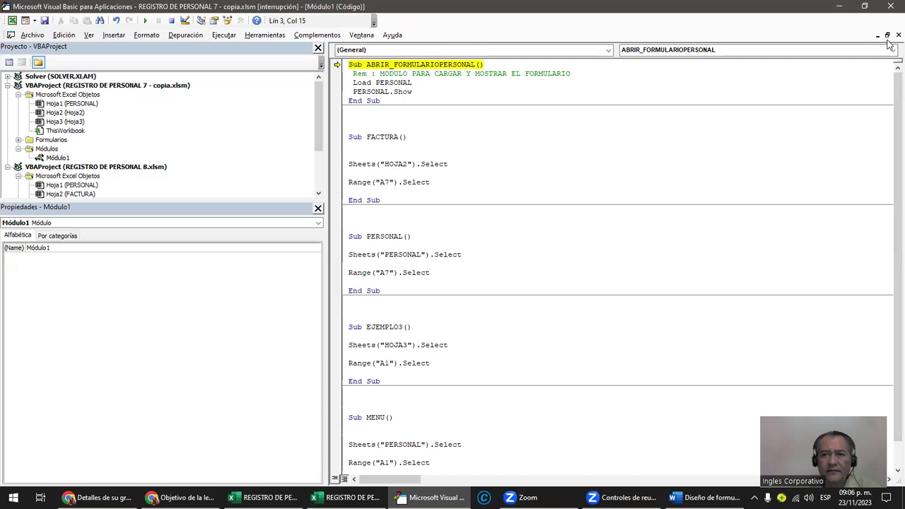
{"action": "left_click", "coordinate": [887, 35]}
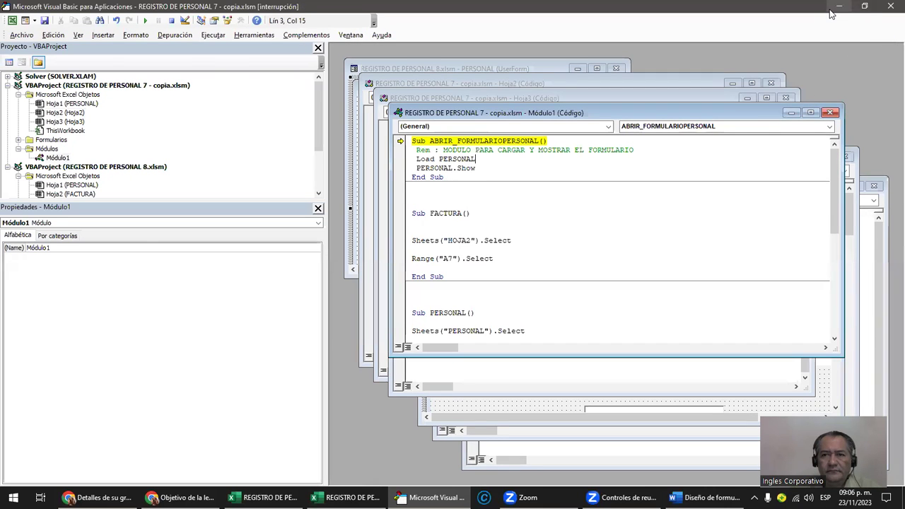
{"action": "left_click", "coordinate": [839, 6]}
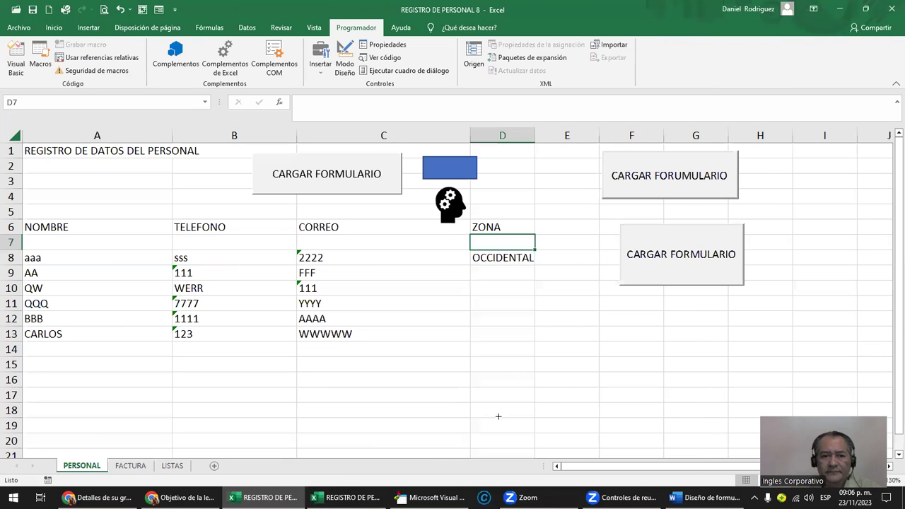
{"action": "key", "text": "alt+Tab"}
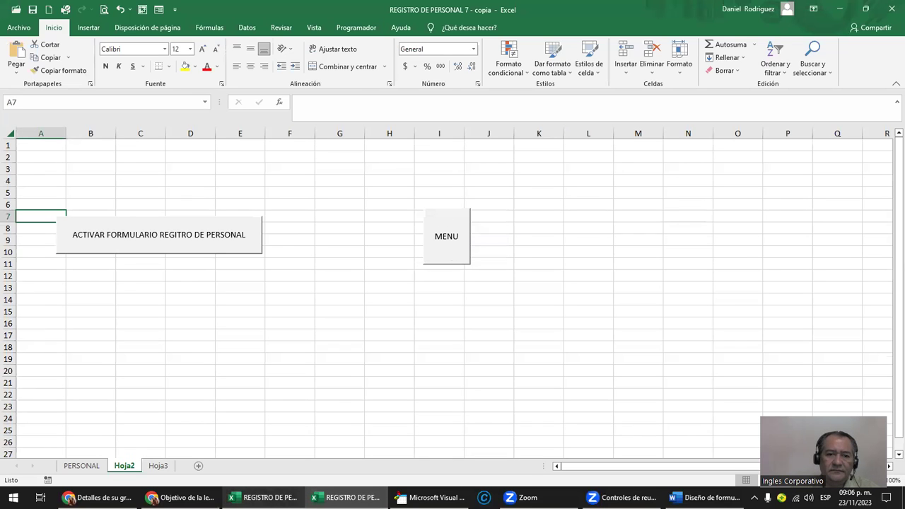
{"action": "left_click", "coordinate": [159, 467]}
{"action": "left_click", "coordinate": [529, 214]}
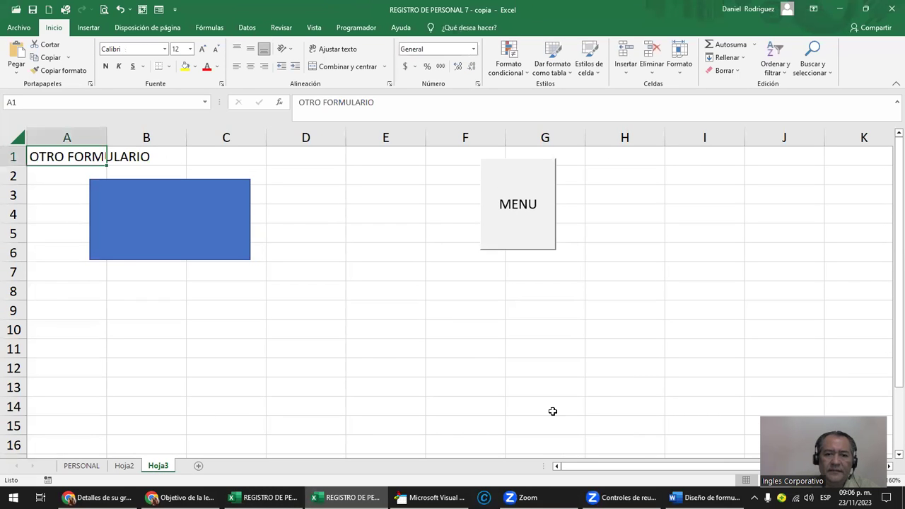
Step: Close the code windows and VBA editor, stopping the debugger, then return to PERSONAL via MENU
{"action": "key", "text": "alt+F11"}
{"action": "left_click", "coordinate": [801, 111]}
{"action": "left_click", "coordinate": [793, 95]}
{"action": "left_click", "coordinate": [775, 87]}
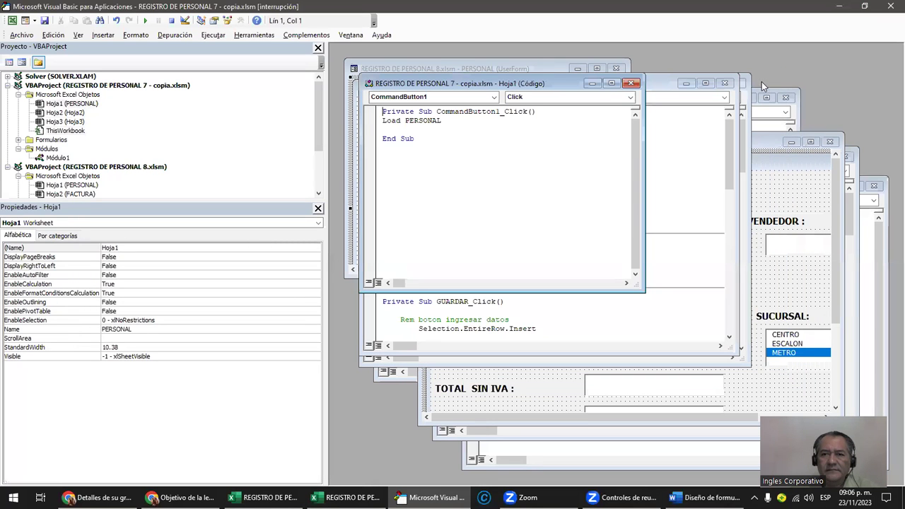
{"action": "left_click", "coordinate": [890, 7]}
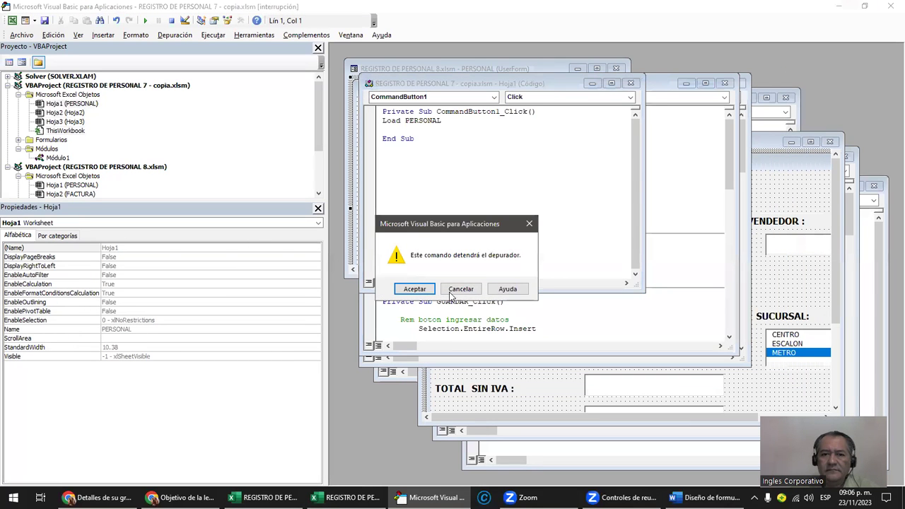
{"action": "left_click", "coordinate": [416, 290]}
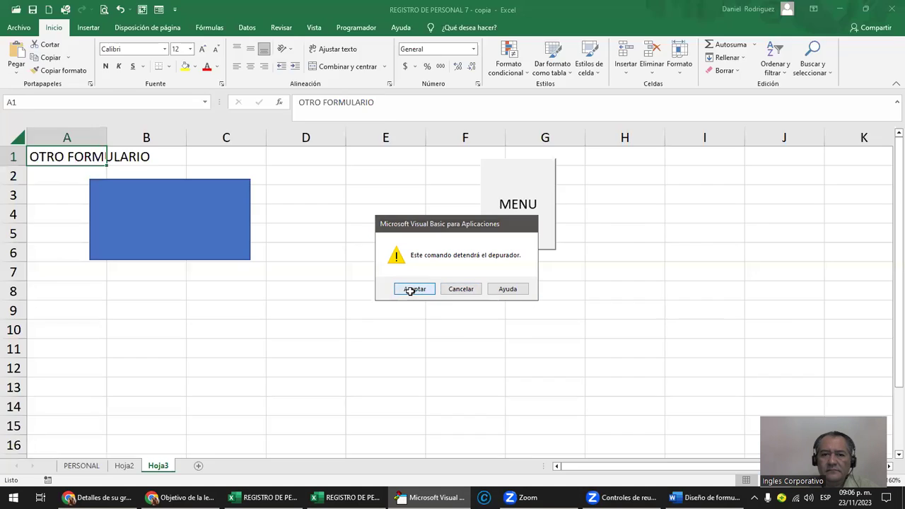
{"action": "left_click", "coordinate": [499, 235]}
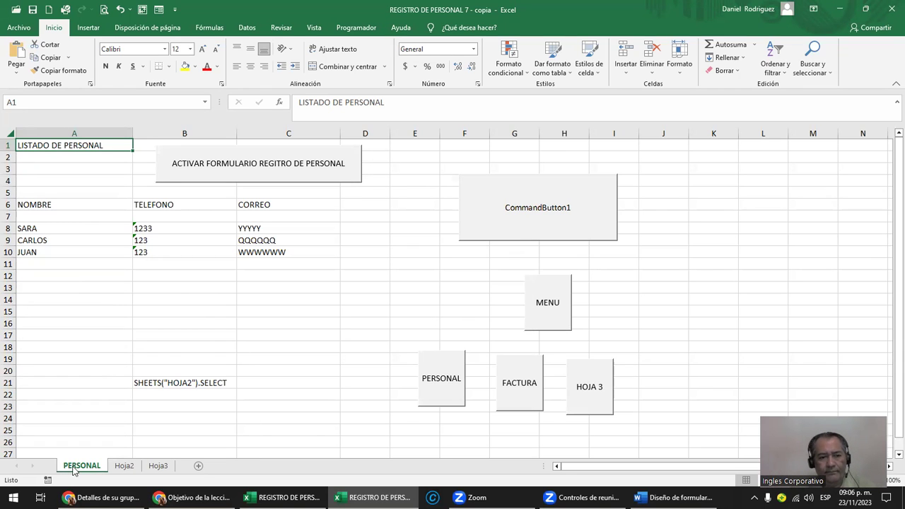
Step: Copy the PERSONAL sheet after Hoja3 and name the copy MENU
{"action": "left_click_drag", "start_coordinate": [75, 467], "coordinate": [195, 467]}
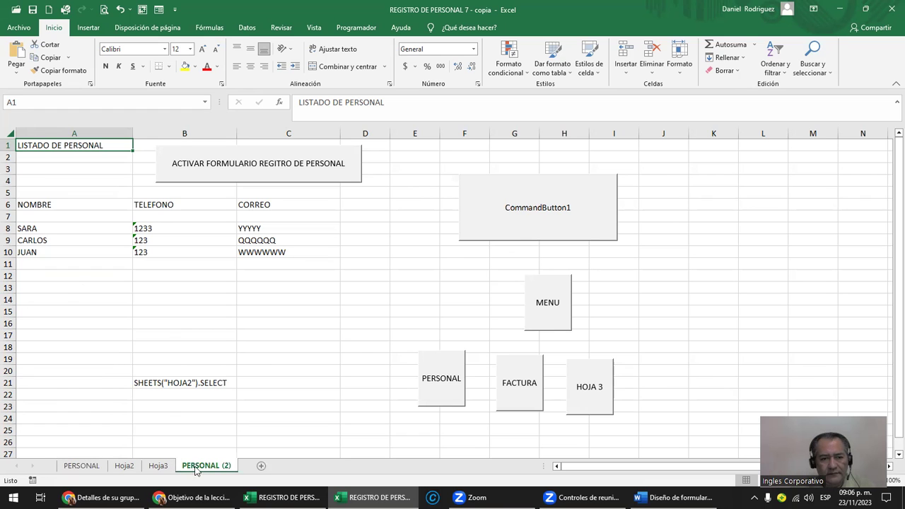
{"action": "double_click", "coordinate": [196, 466]}
{"action": "type", "text": "MENU"}
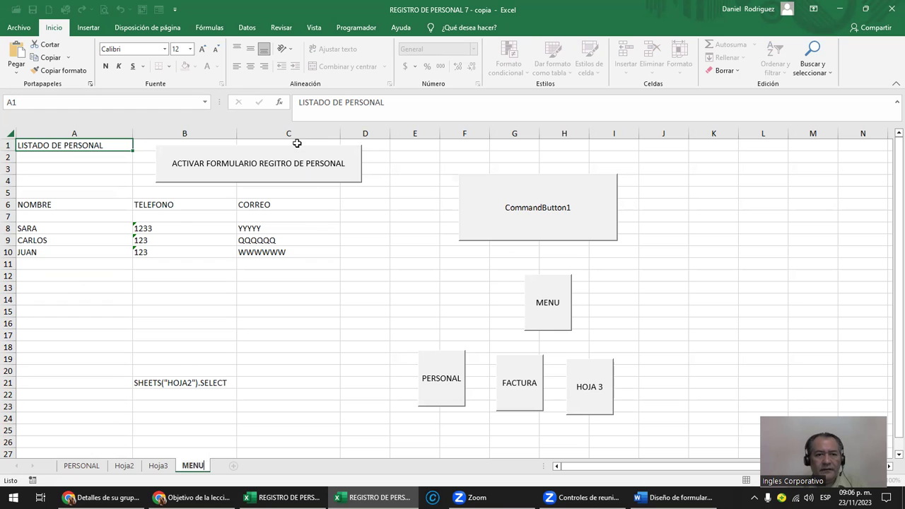
Step: On MENU, delete the ACTIVAR FORMULARIO button and clear the listing in columns A to C
{"action": "left_click_drag", "start_coordinate": [278, 135], "coordinate": [60, 198]}
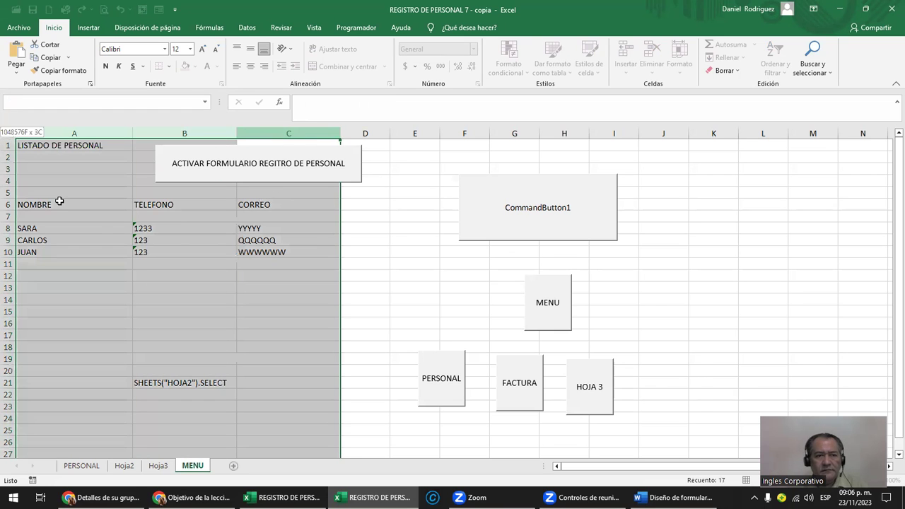
{"action": "right_click", "coordinate": [194, 178]}
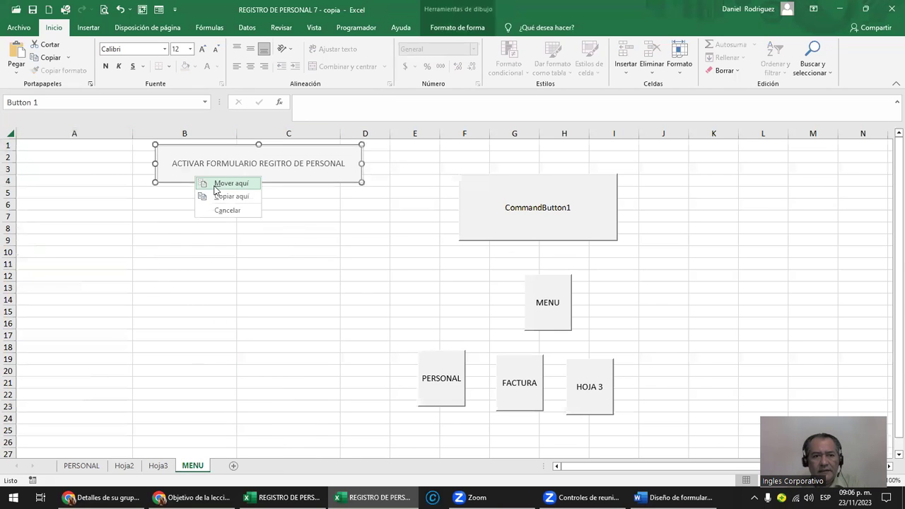
{"action": "left_click", "coordinate": [233, 211]}
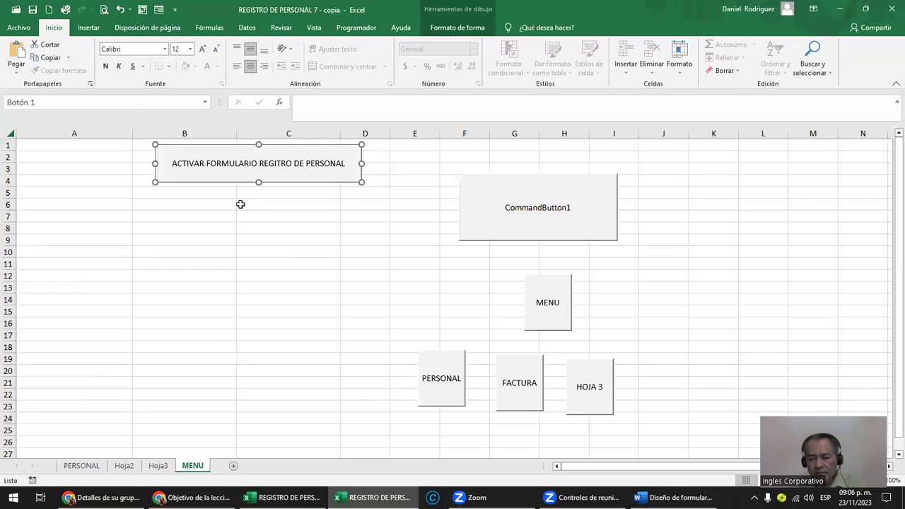
{"action": "key", "text": "Delete"}
{"action": "left_click", "coordinate": [472, 191]}
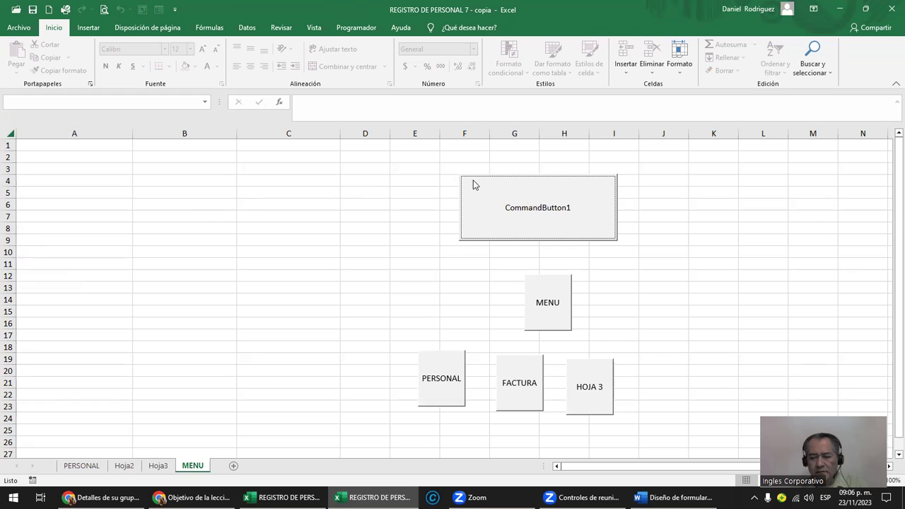
{"action": "key", "text": "Escape"}
{"action": "left_click", "coordinate": [616, 275]}
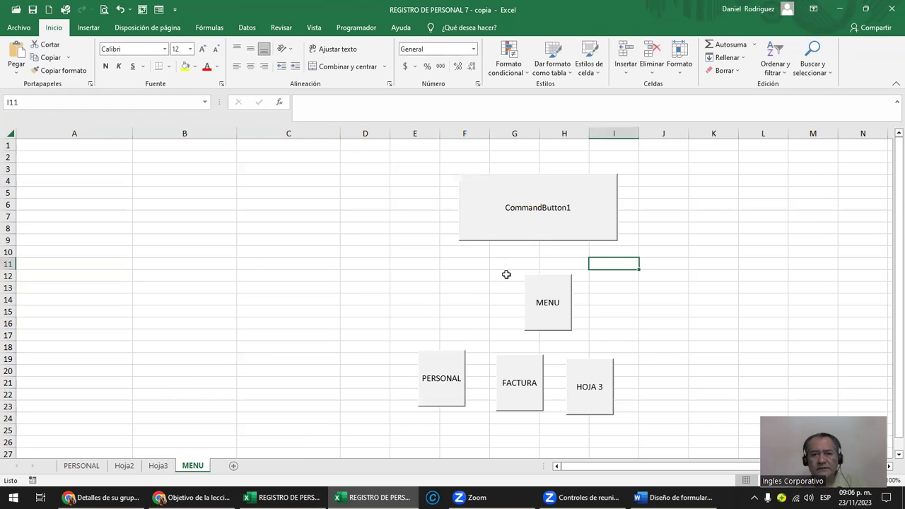
Step: Test the PERSONAL navigation button on the MENU sheet
{"action": "scroll", "coordinate": [506, 275], "scroll_direction": "up", "scroll_amount": 3, "text": "ctrl"}
{"action": "scroll", "coordinate": [558, 273], "scroll_direction": "down", "scroll_amount": 1}
{"action": "scroll", "coordinate": [573, 247], "scroll_direction": "down", "scroll_amount": 1}
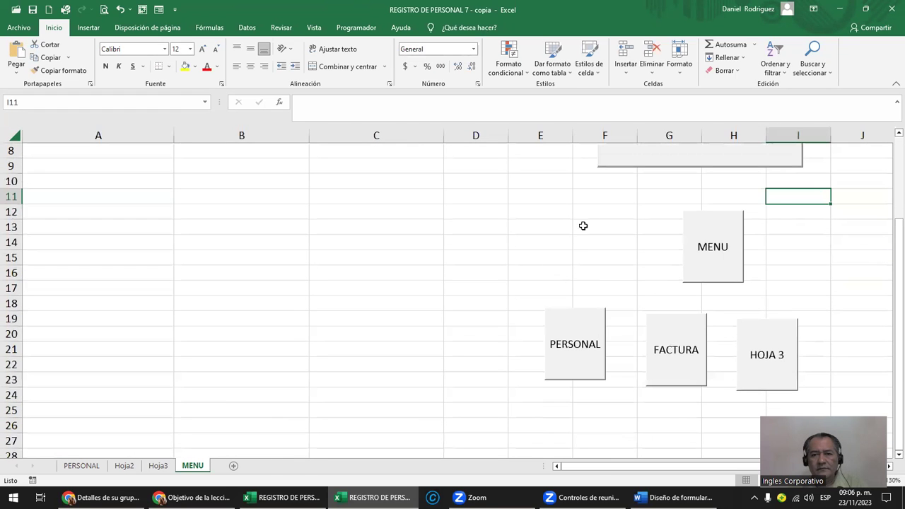
{"action": "key", "text": "Right"}
{"action": "key", "text": "Right"}
{"action": "key", "text": "Right"}
{"action": "key", "text": "Right"}
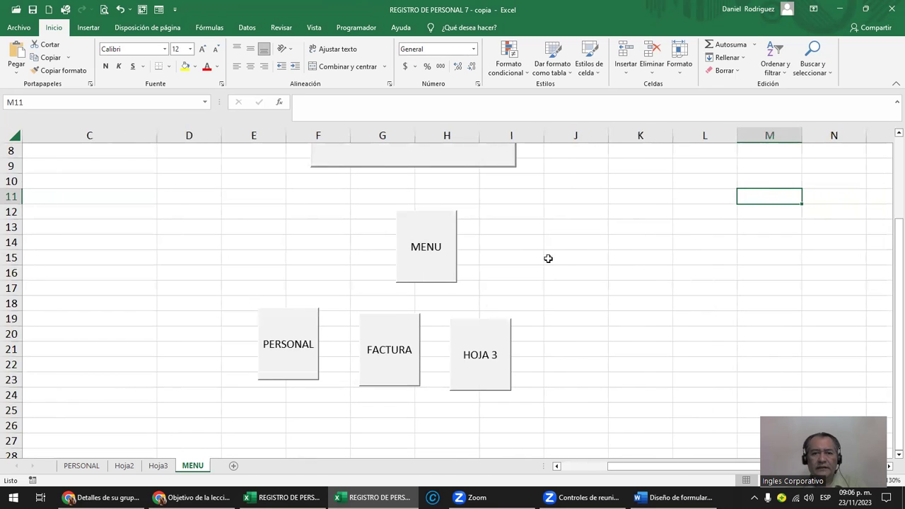
{"action": "left_click", "coordinate": [304, 350]}
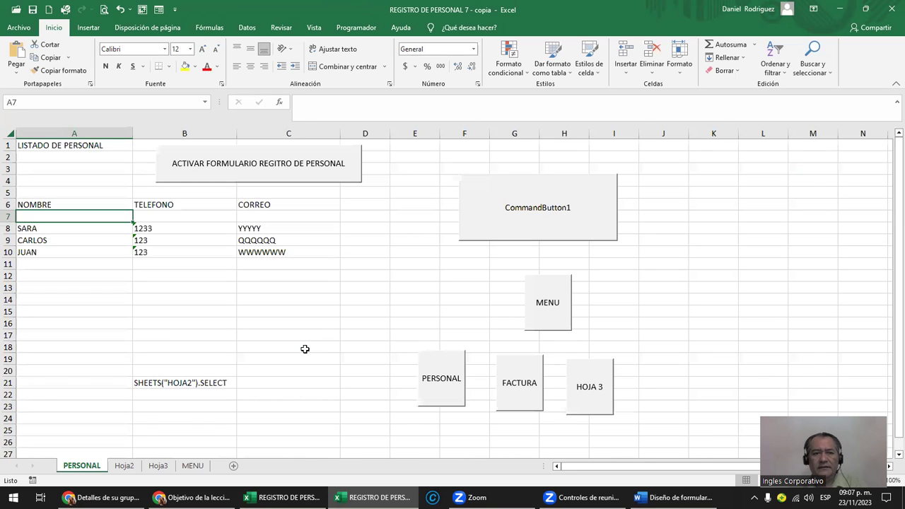
{"action": "key", "text": "ctrl+Home"}
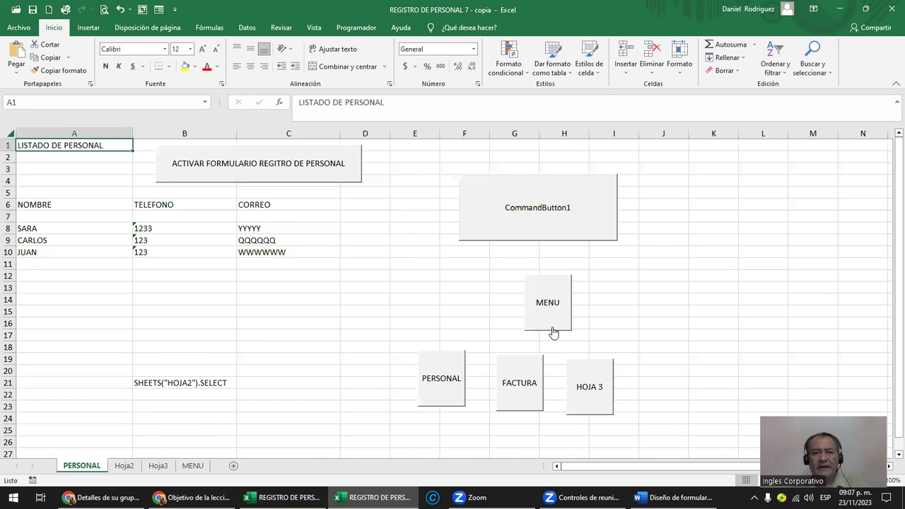
Step: Test the FACTURA button from MENU, then save and close the workbook
{"action": "left_click", "coordinate": [192, 466]}
{"action": "left_click", "coordinate": [401, 374]}
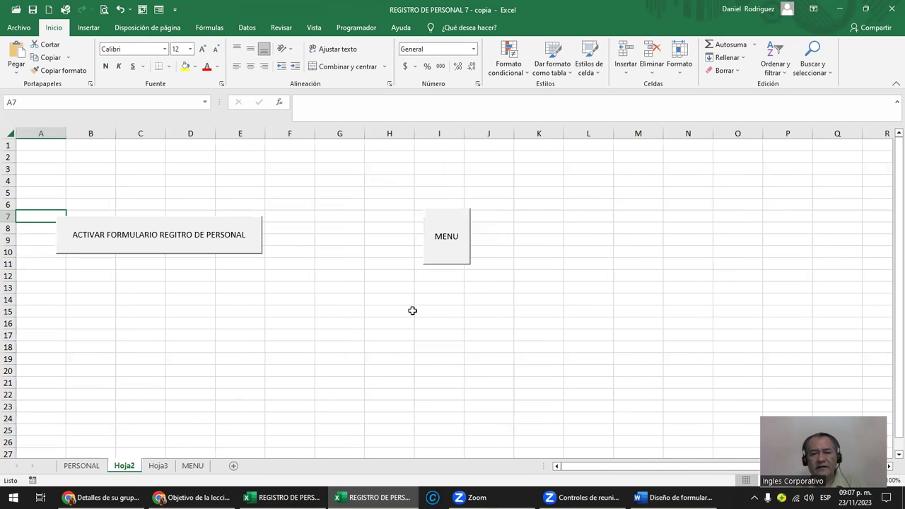
{"action": "left_click", "coordinate": [198, 468]}
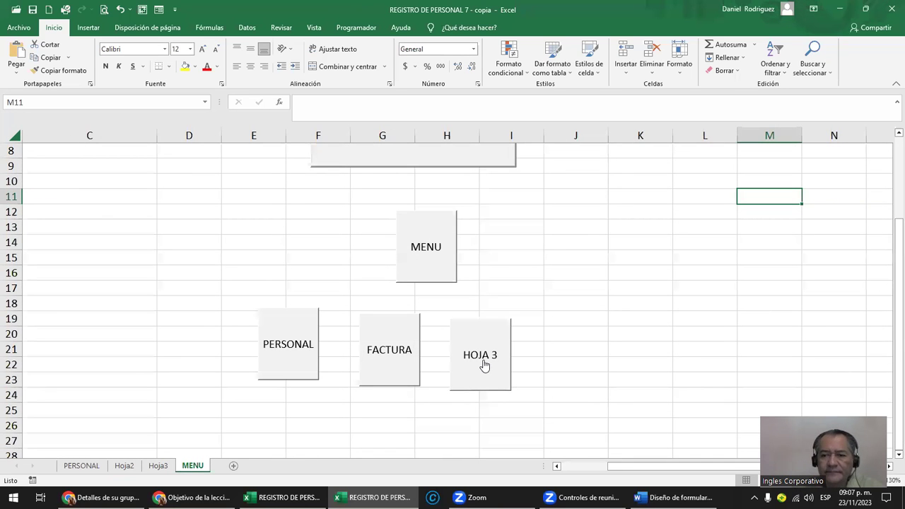
{"action": "left_click", "coordinate": [892, 9]}
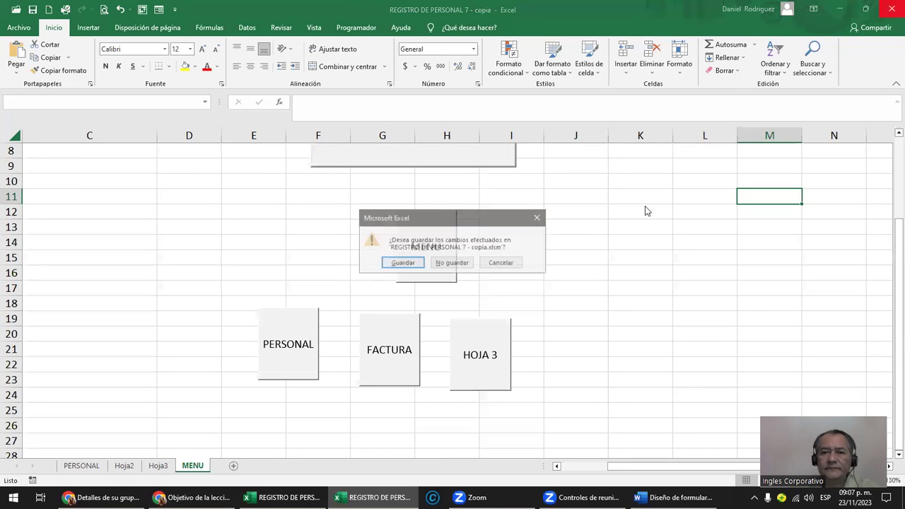
{"action": "left_click", "coordinate": [403, 263]}
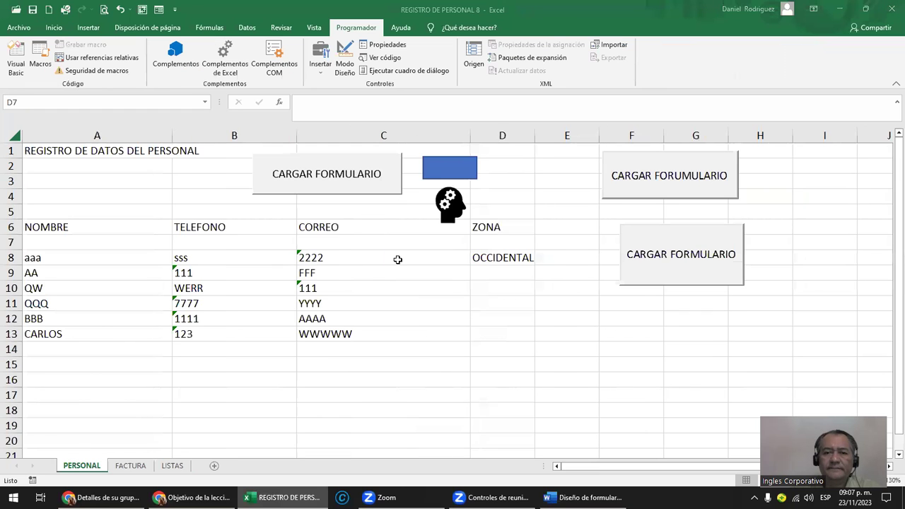